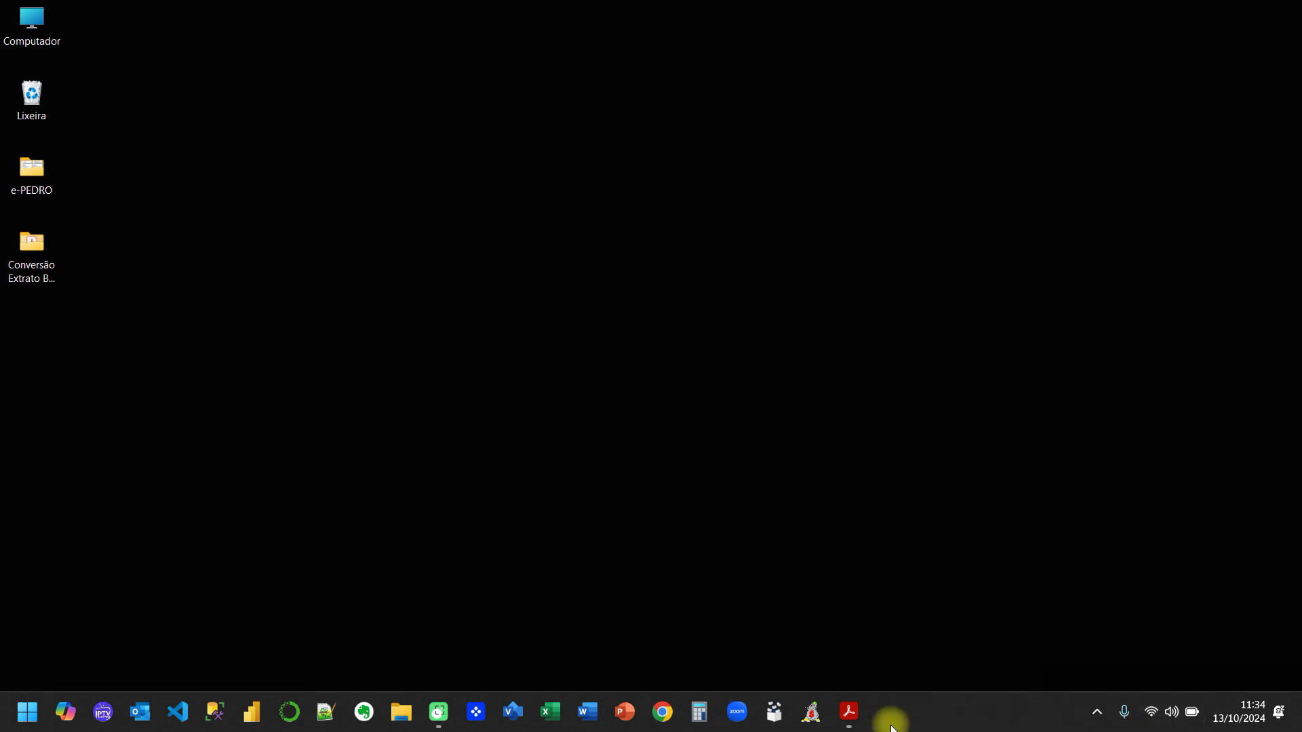
Review the overview document on how to convert PDF to OFX, and close it
click(847, 714)
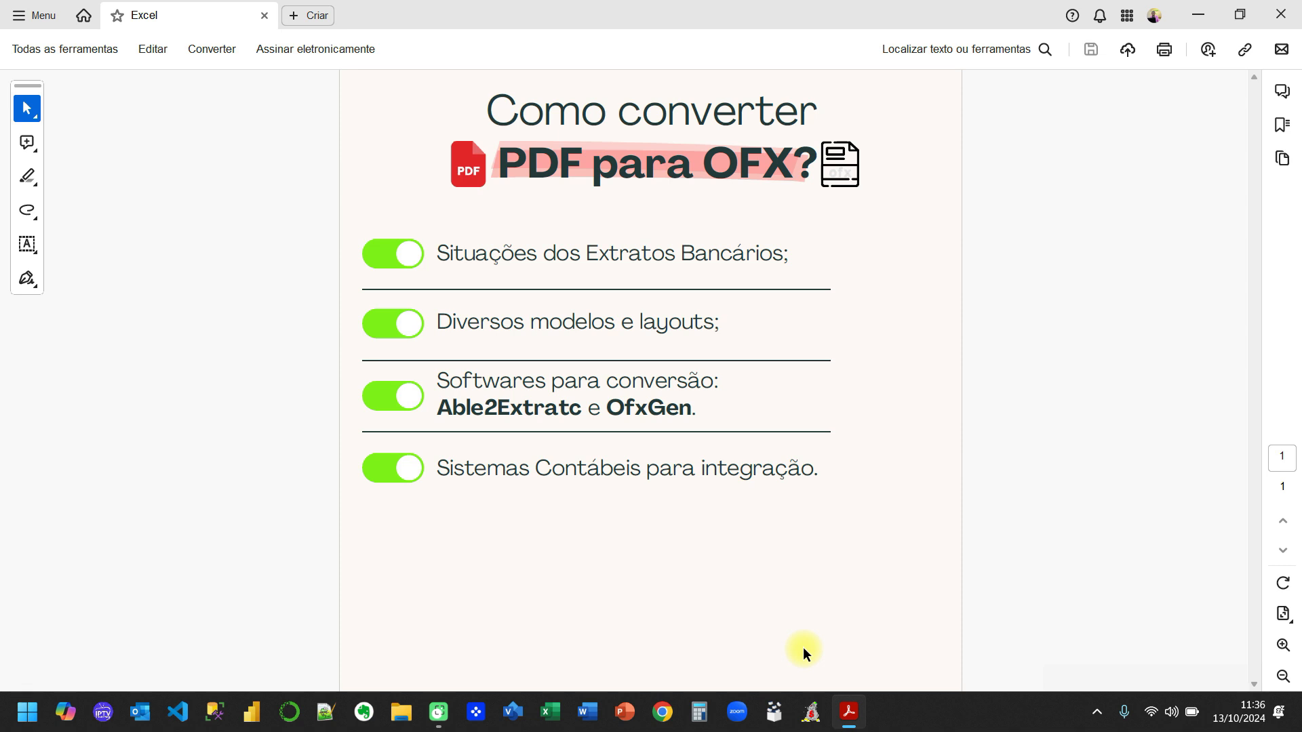
click(1280, 15)
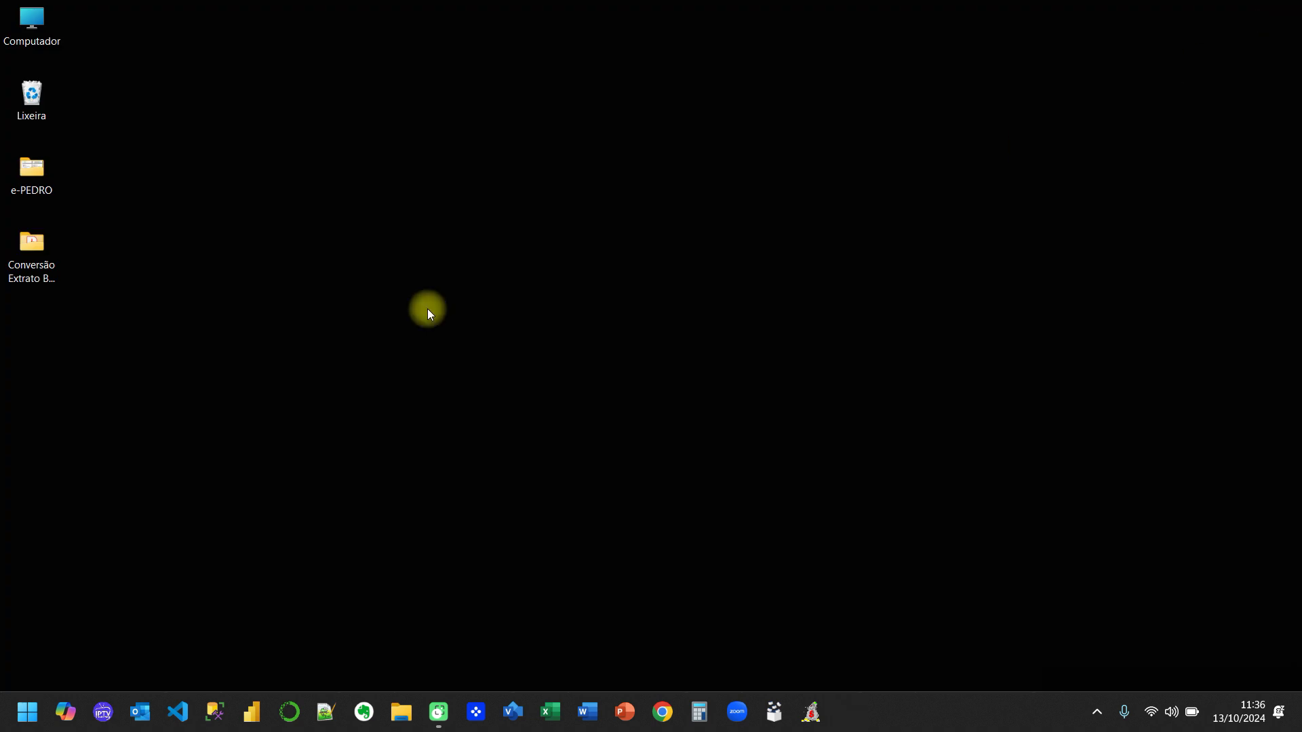
Open Layout 1- Banco Fictício.pdf from Conversão Extrato Bancário > Extratos Bancários, examine the statement's columns and transactions, and close it
click(35, 263)
double_click(35, 263)
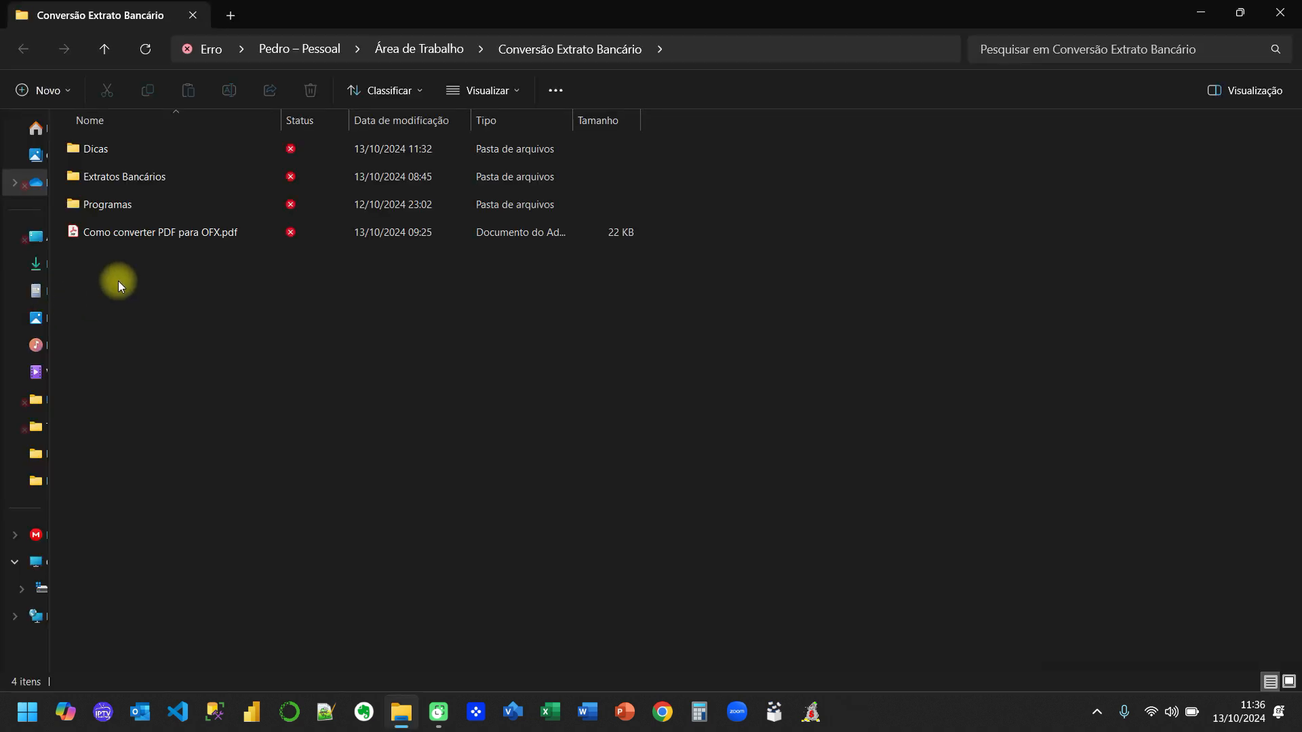
double_click(131, 176)
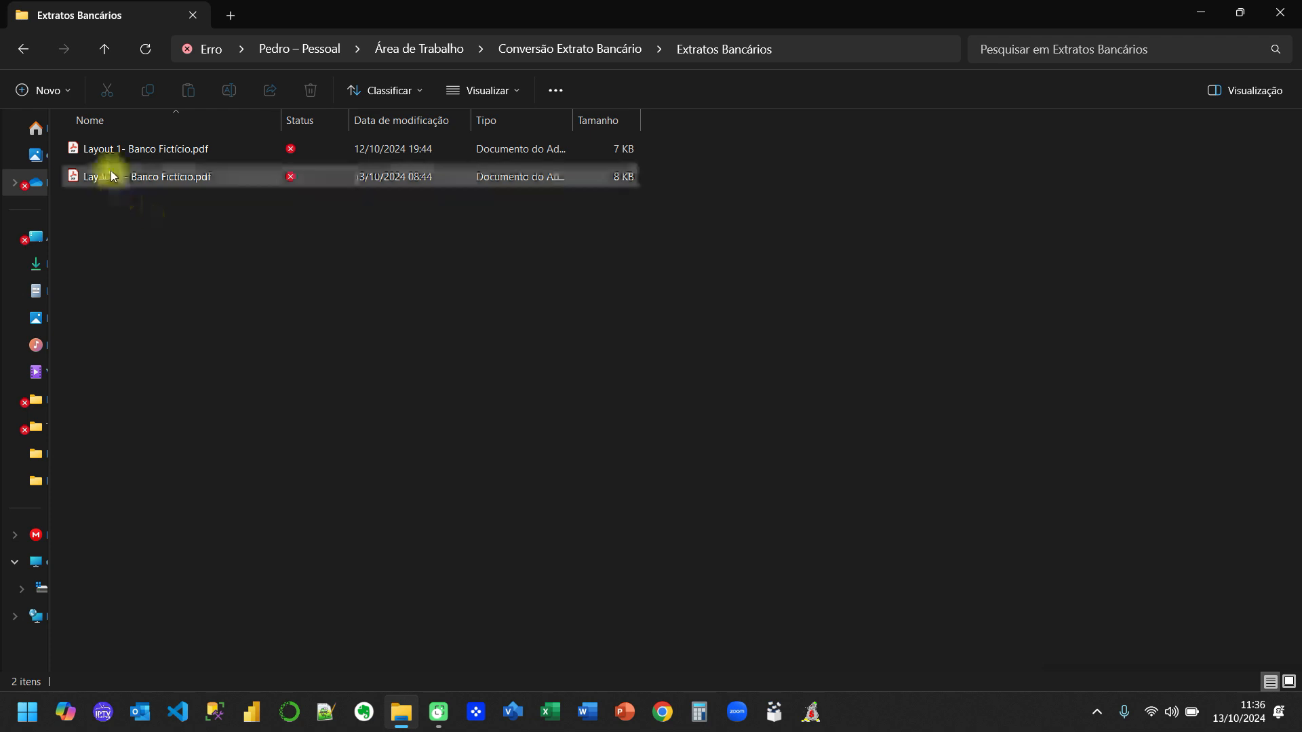
double_click(108, 148)
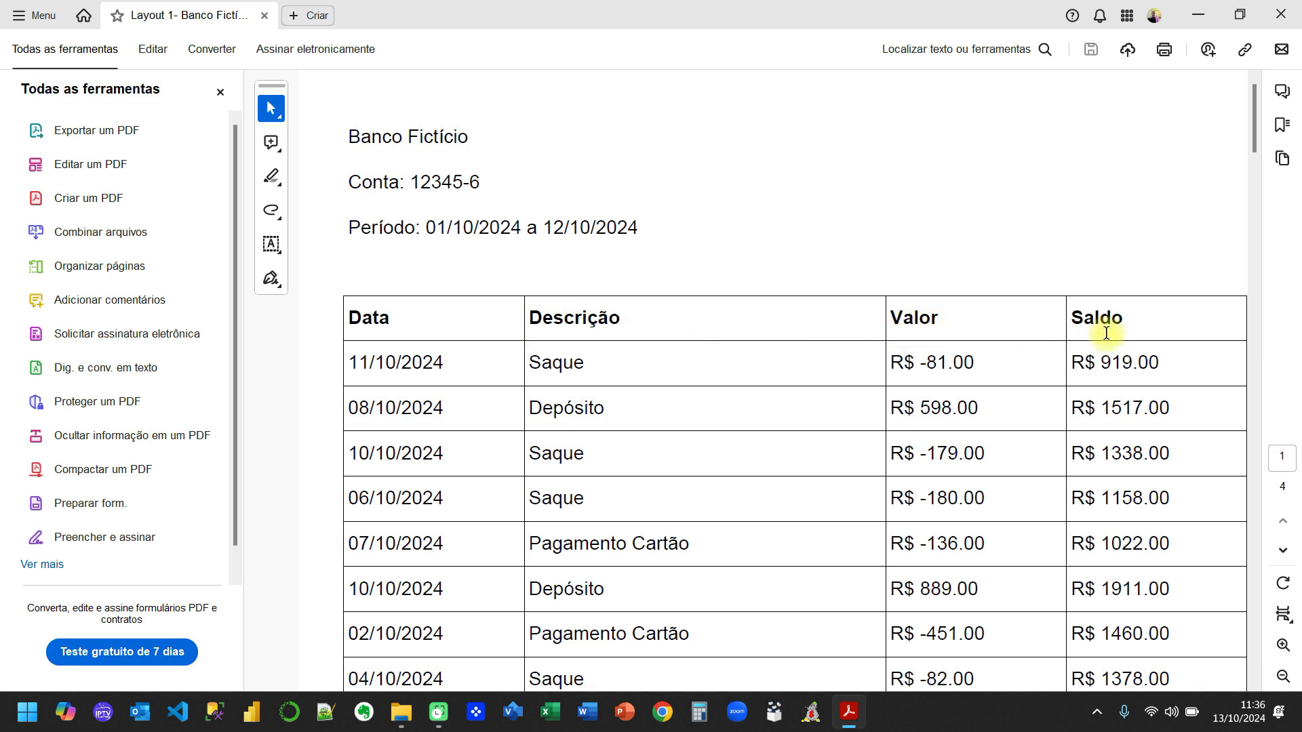
scroll(977, 392, down, 1)
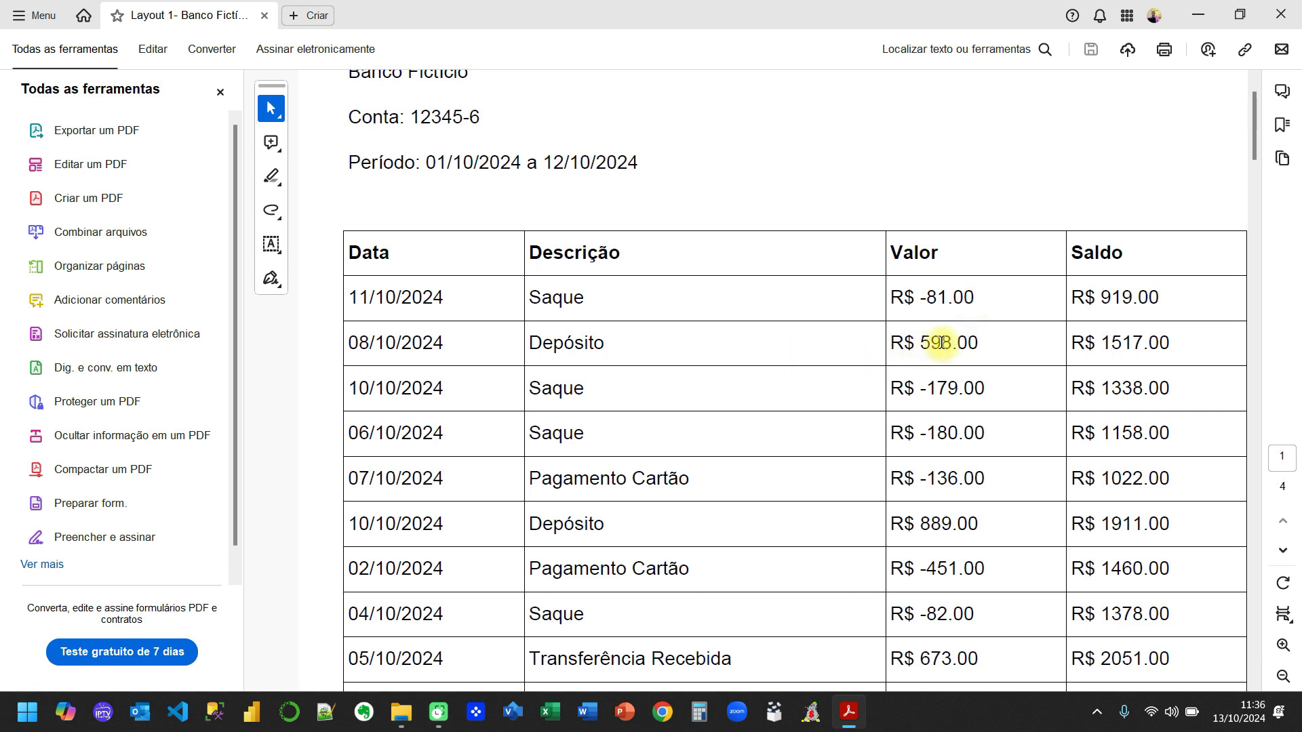
scroll(895, 339, down, 3)
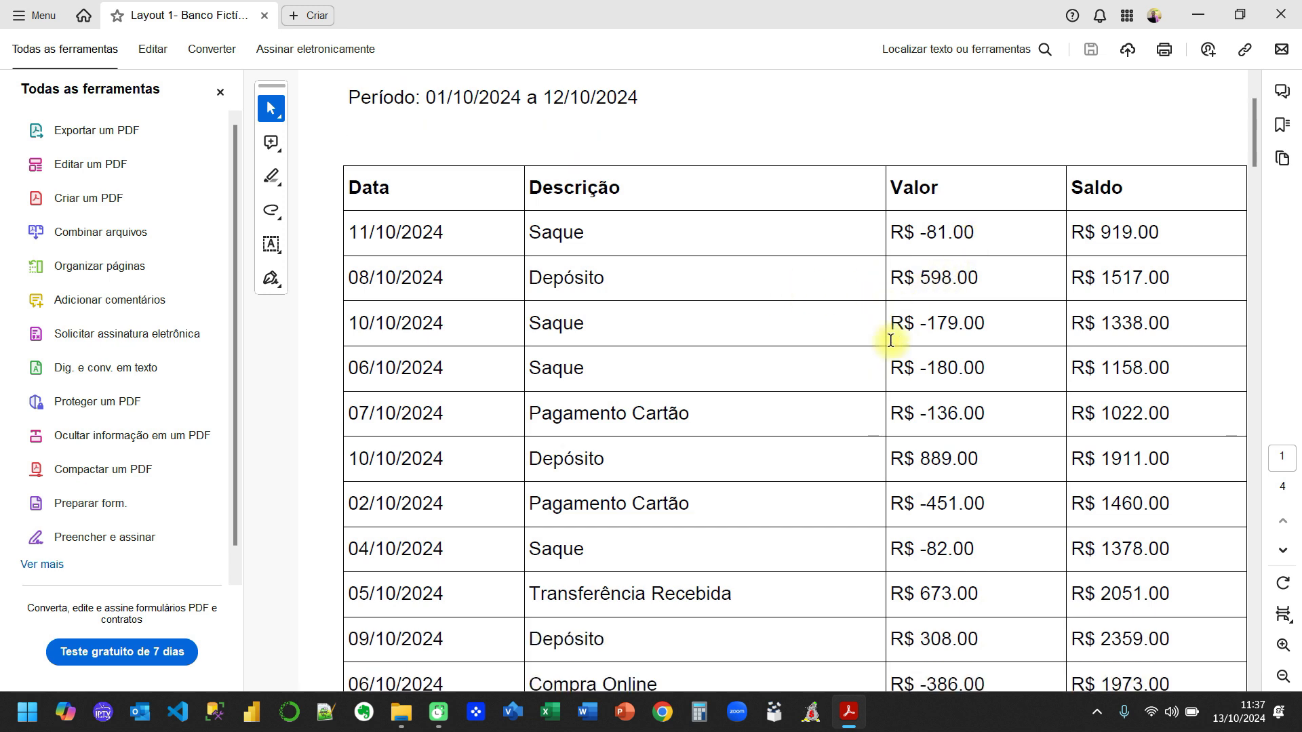
scroll(893, 339, down, 2)
scroll(607, 302, up, 5)
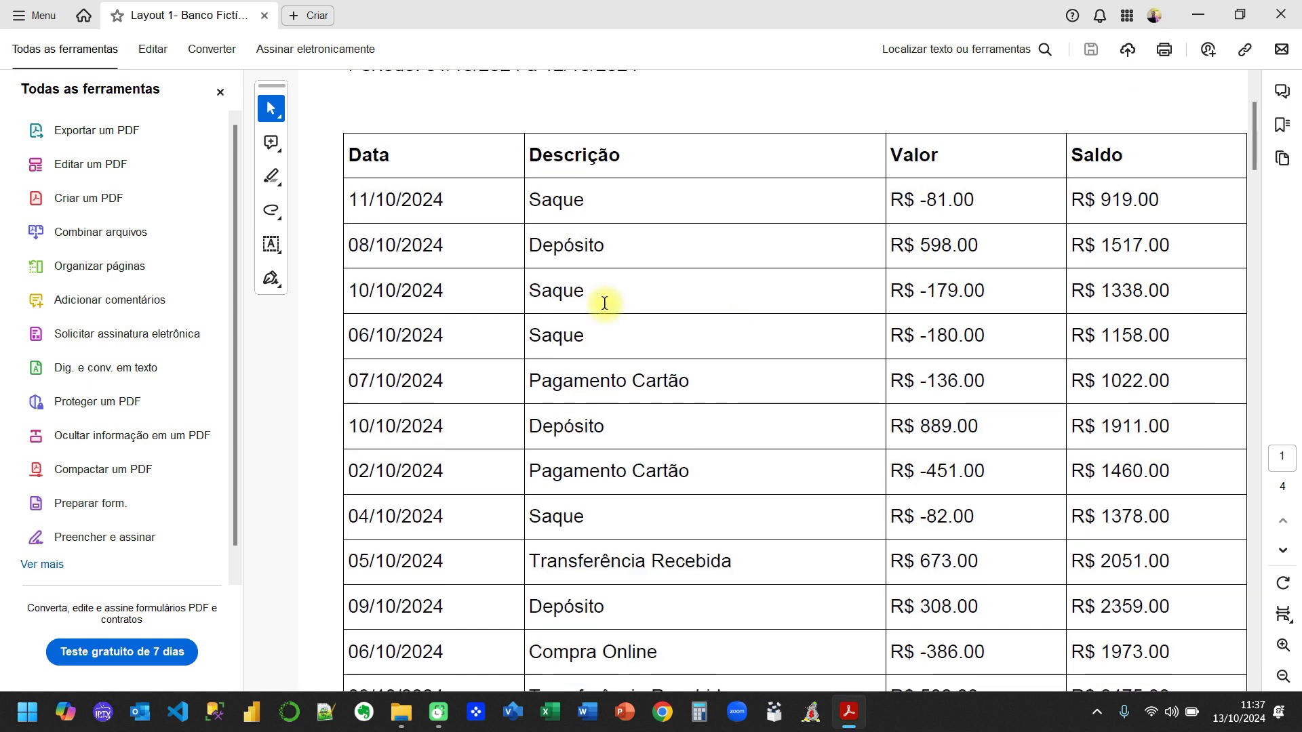
scroll(637, 272, up, 2)
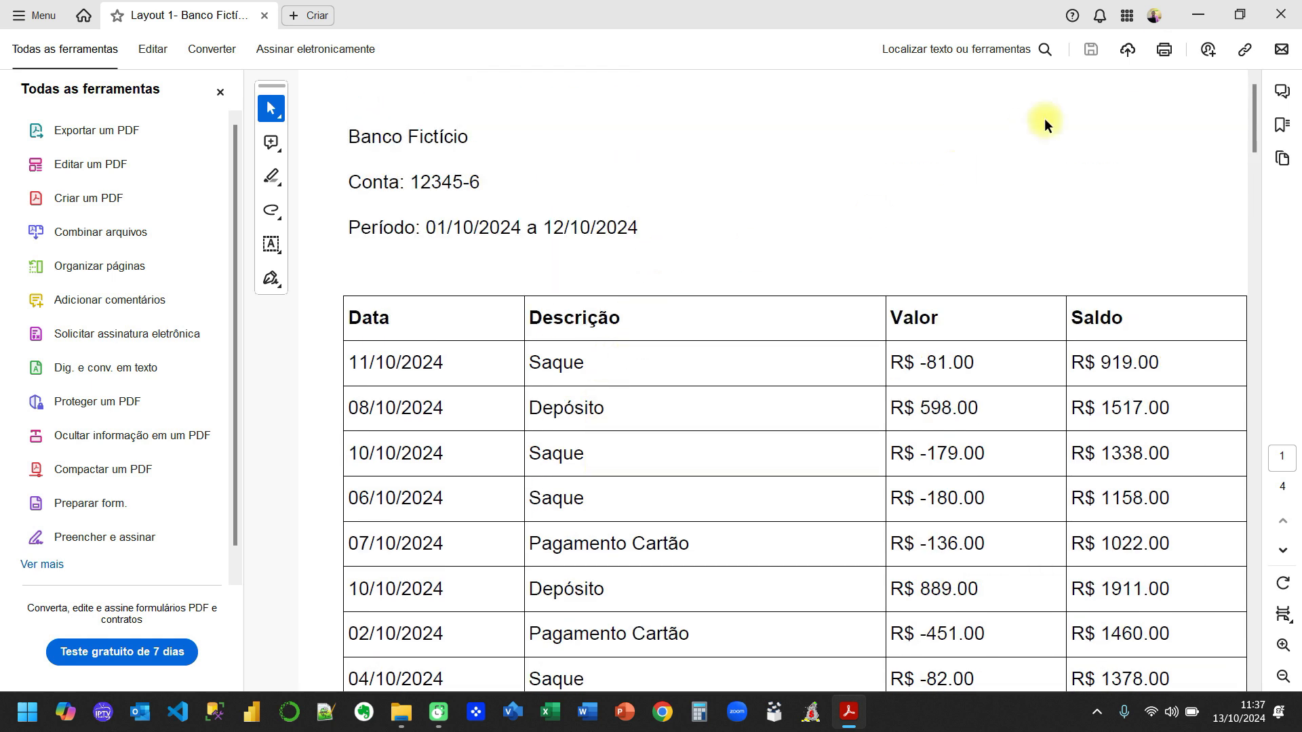
click(1280, 17)
Open Layout 2 - Banco Fictício.pdf, examine its Documento column and the debit/credit letters in Valor, and close it
click(84, 176)
double_click(84, 176)
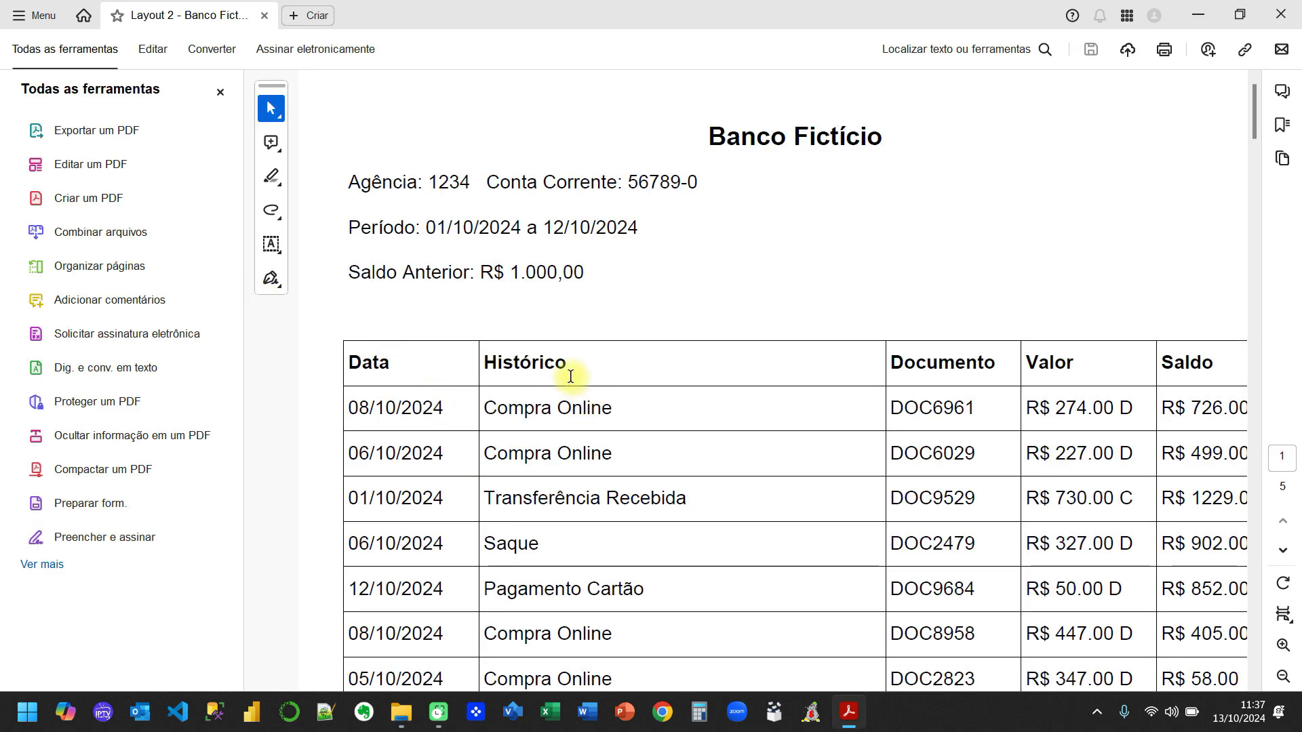
scroll(571, 369, down, 1)
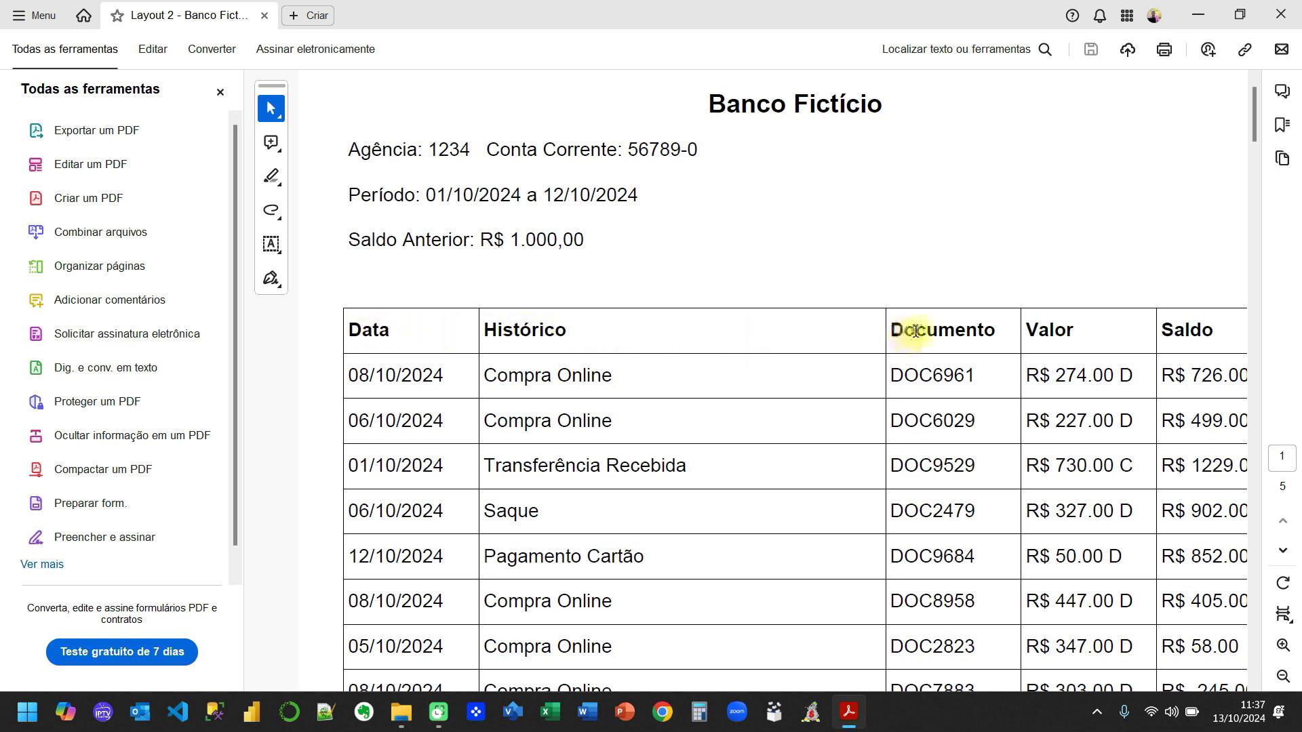
double_click(1124, 375)
click(1053, 467)
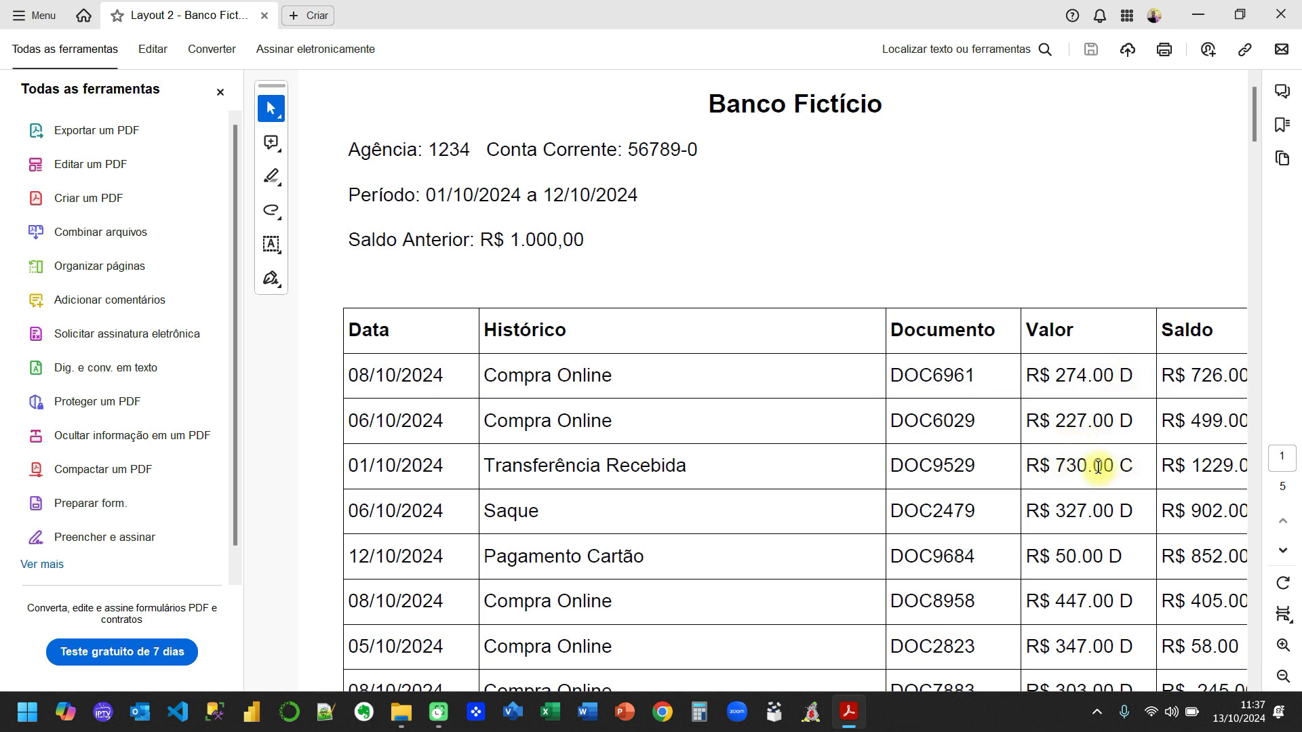
scroll(1089, 456, down, 4)
scroll(1087, 432, down, 4)
scroll(1082, 427, up, 2)
scroll(1068, 402, up, 7)
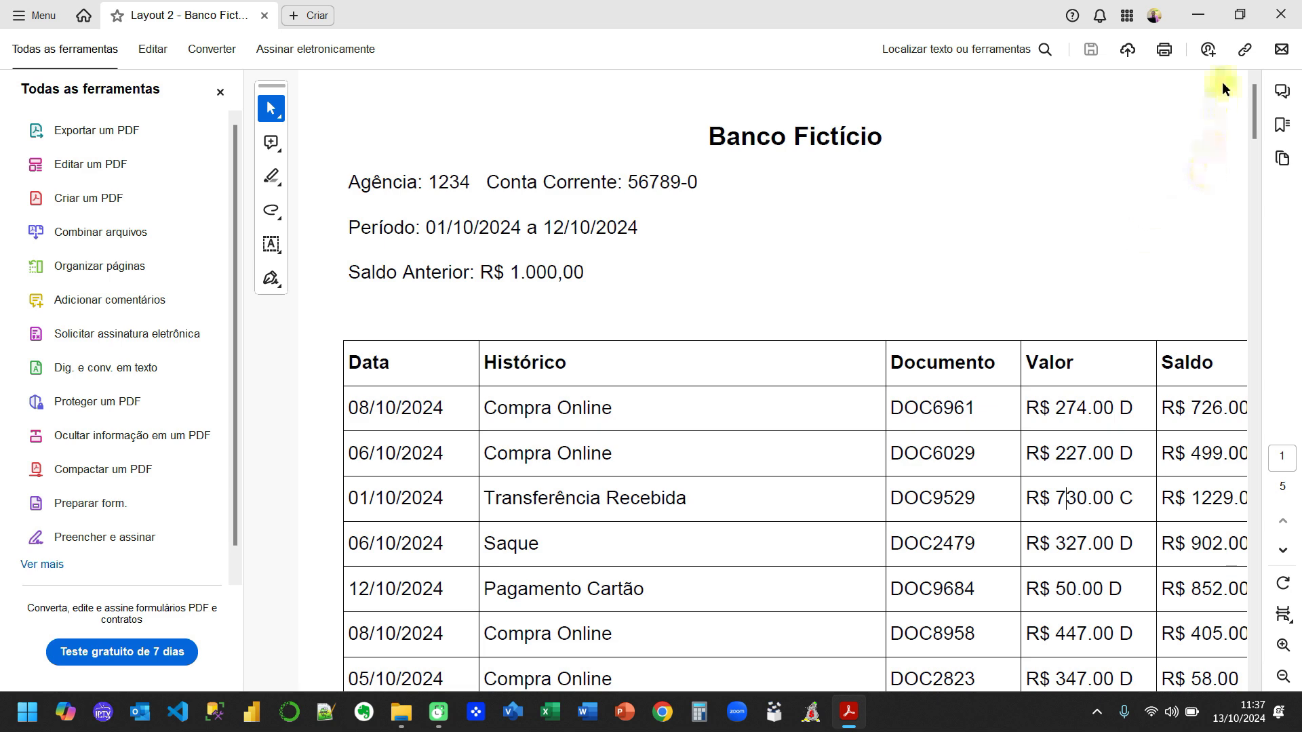
click(1277, 18)
click(479, 349)
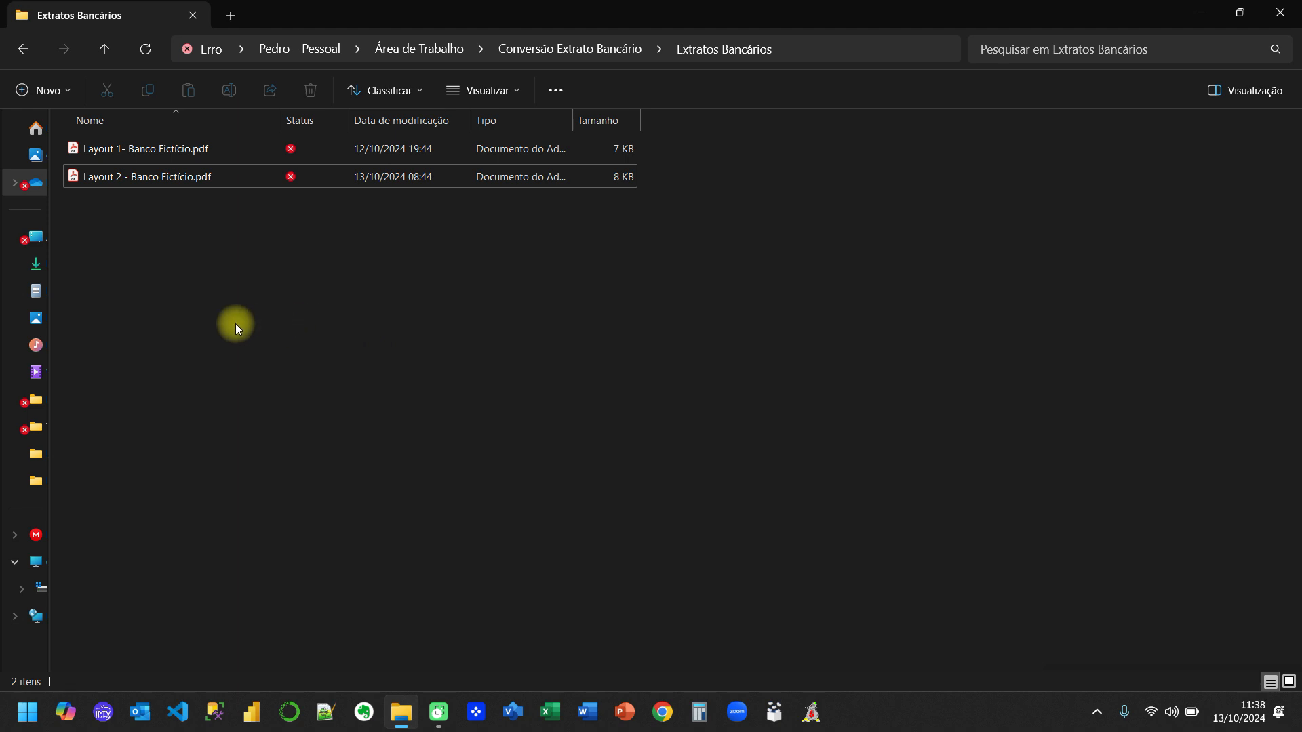
Open the Extrato Banco Fictício.xlsx workbook from the Dicas folder inside Conversão Extrato Bancário
click(31, 54)
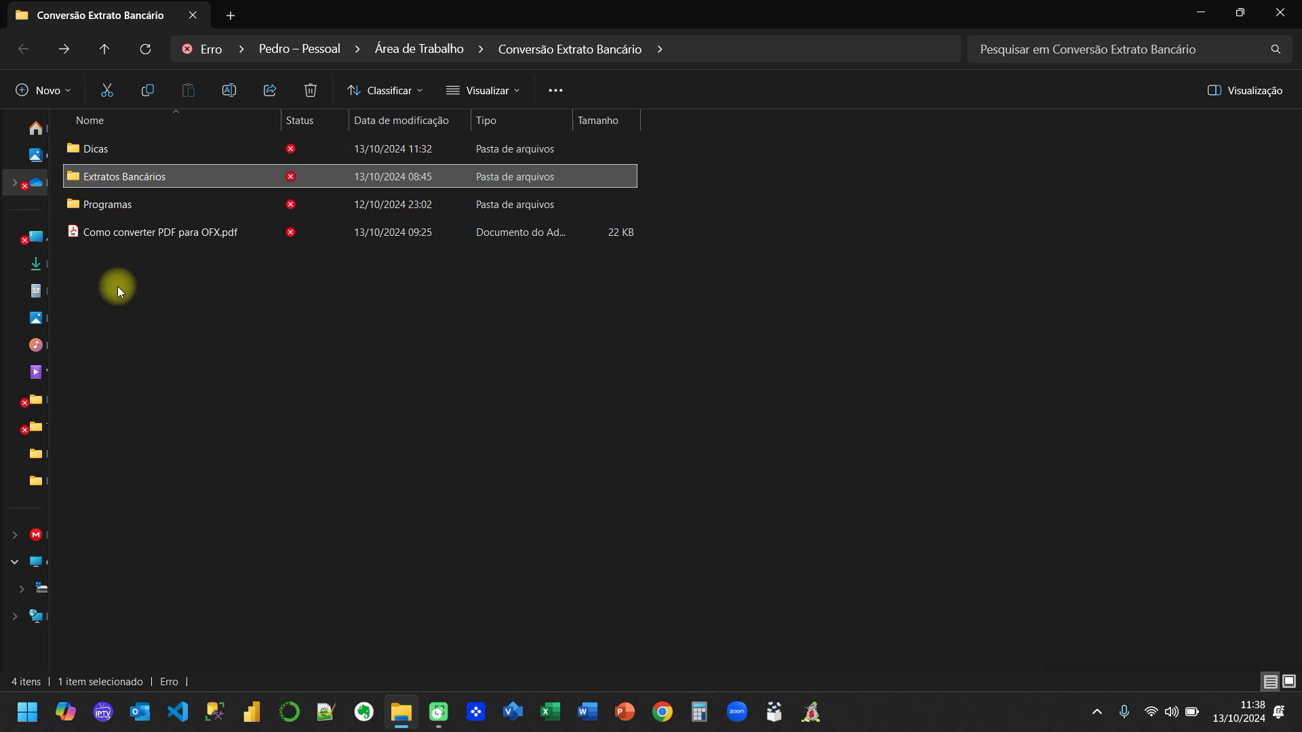
double_click(101, 178)
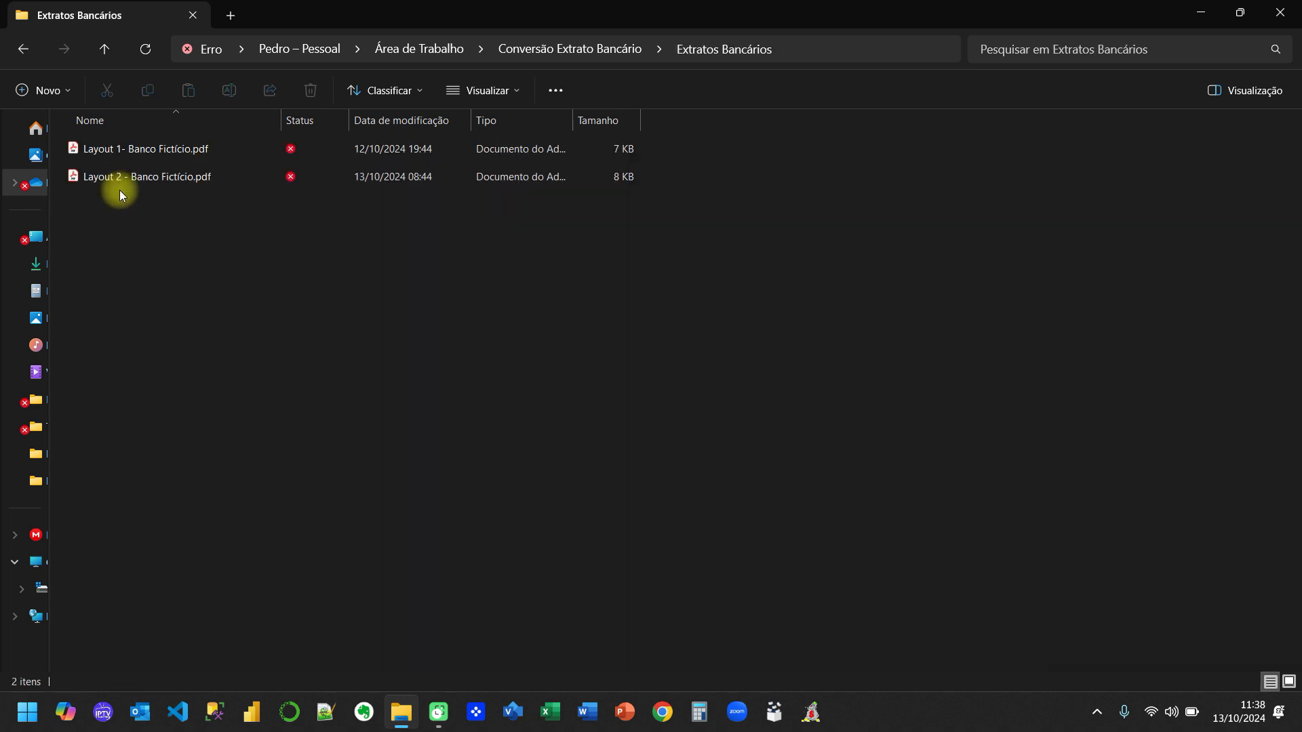
click(23, 49)
double_click(95, 146)
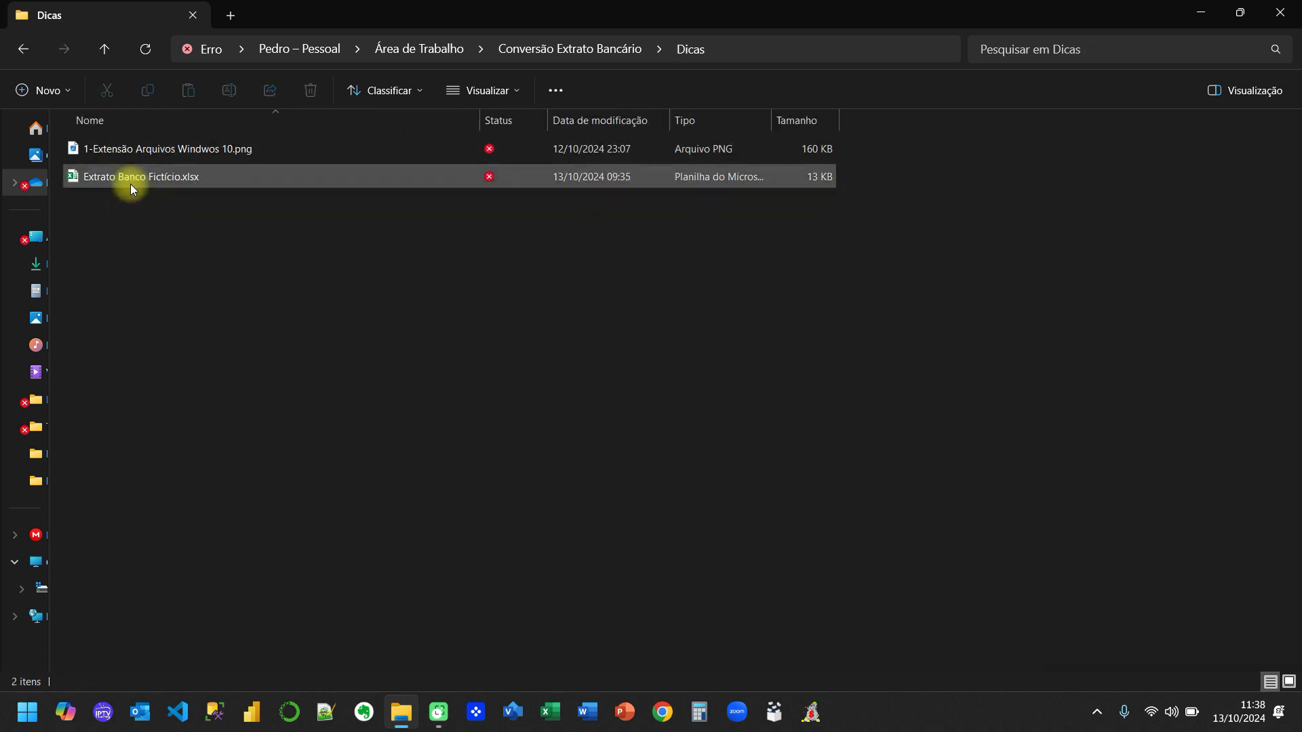
double_click(130, 179)
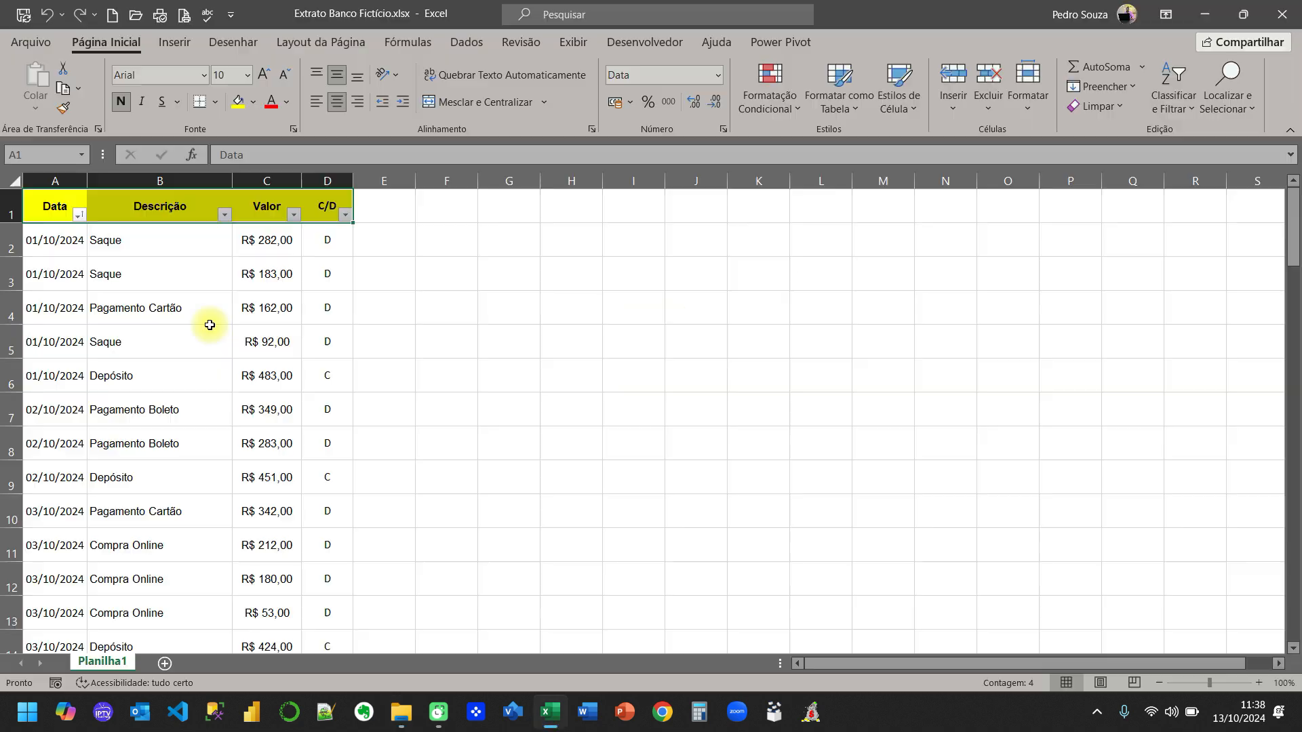
click(1288, 149)
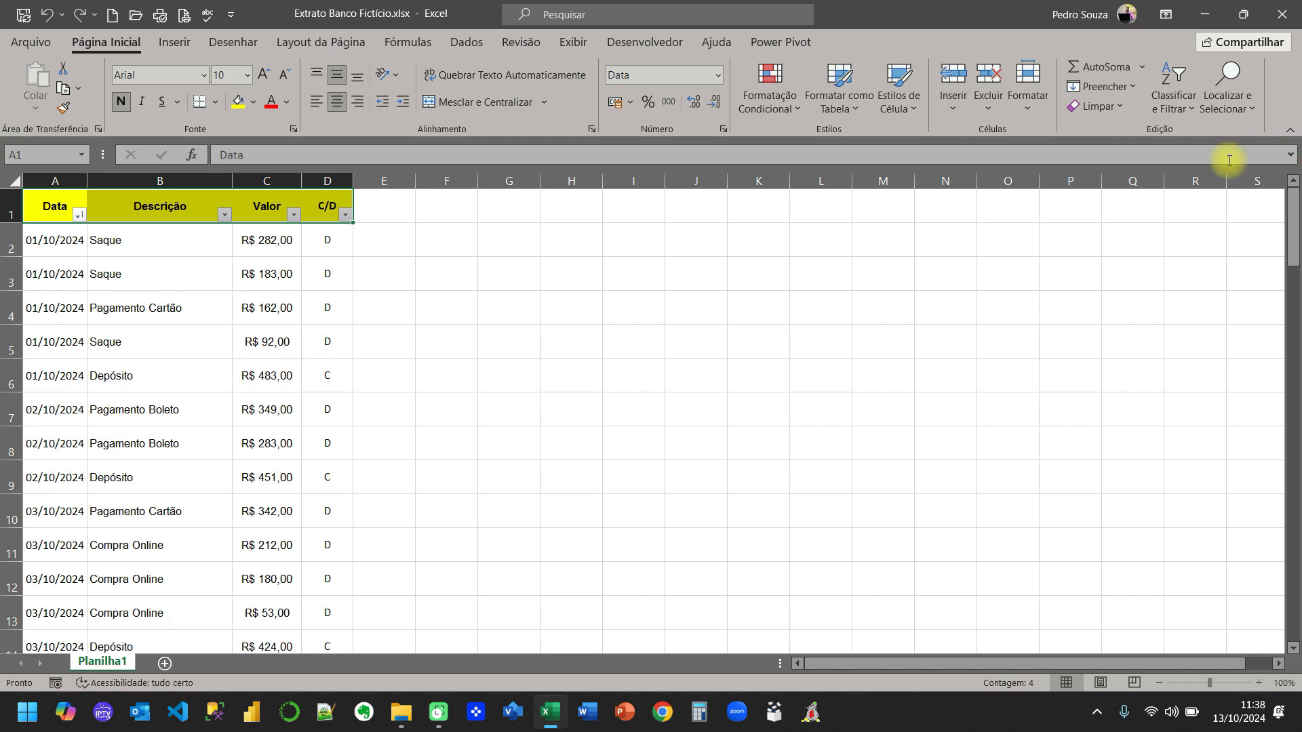
Examine the Data and Descrição columns of the statement spreadsheet
click(113, 259)
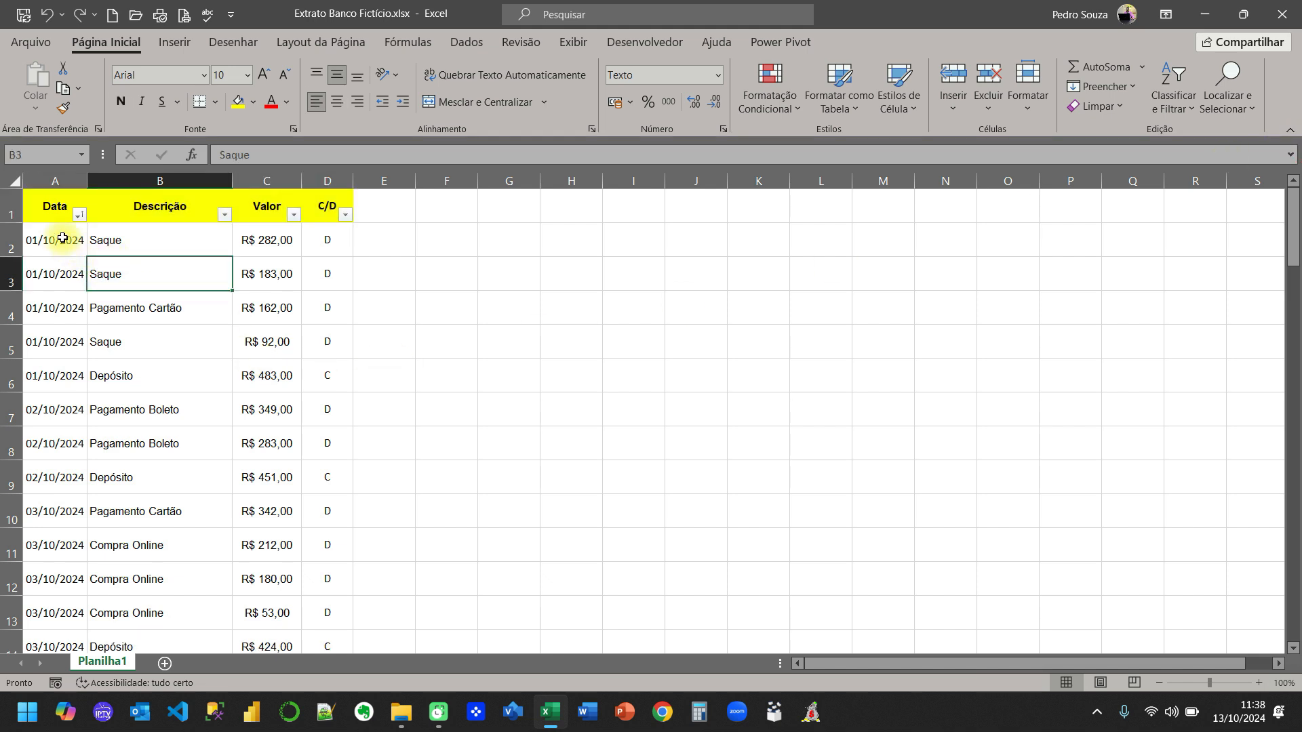
click(54, 181)
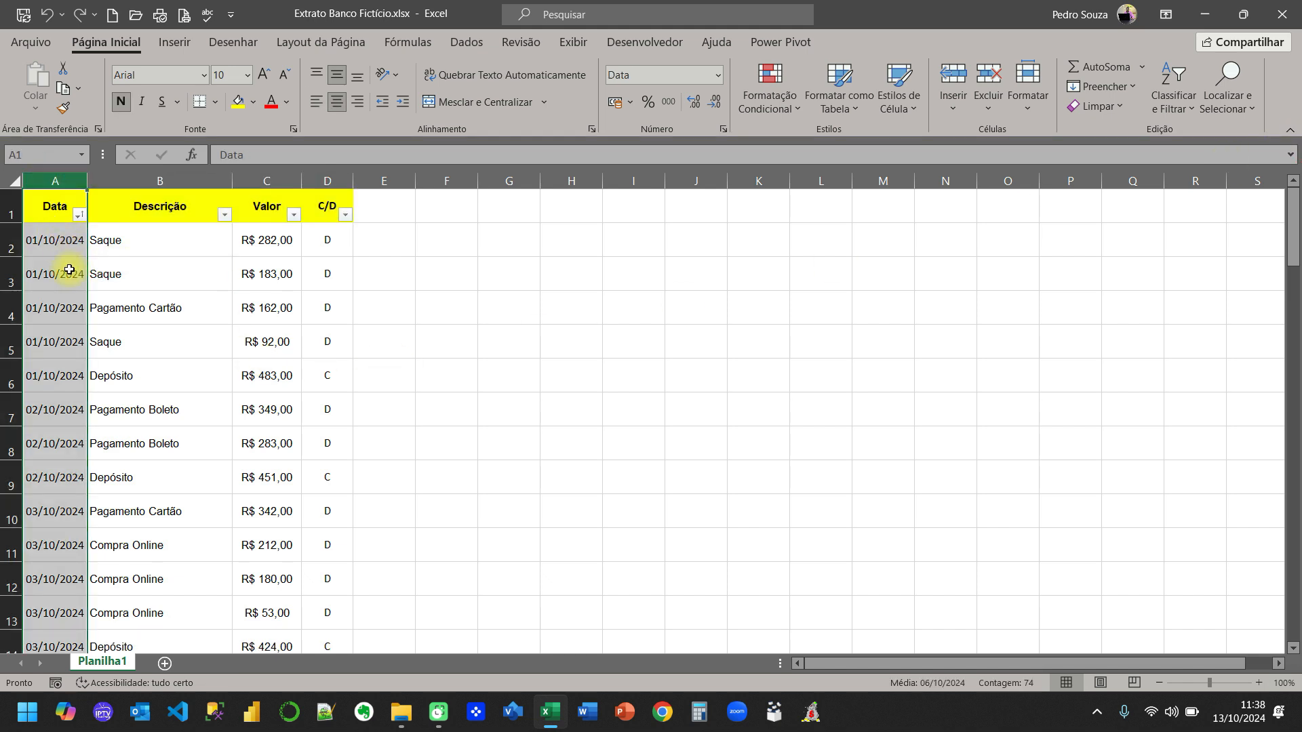
click(54, 239)
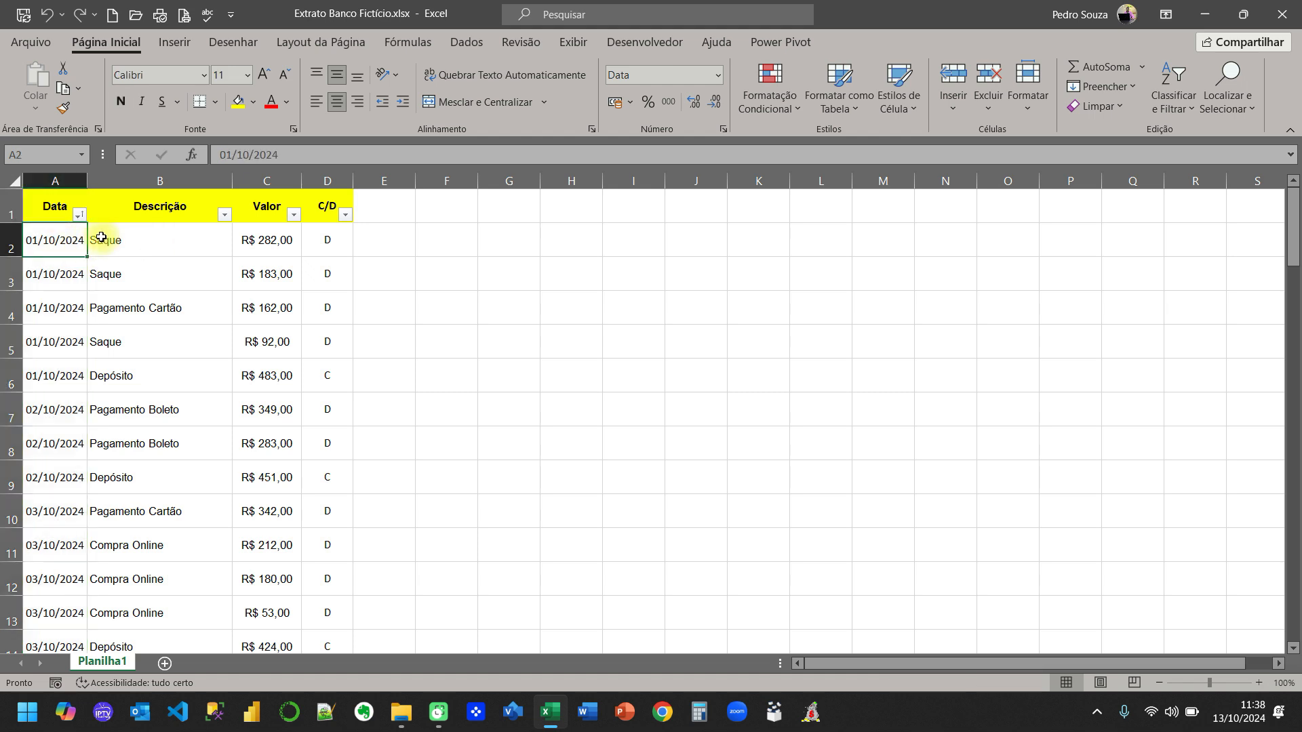
click(151, 180)
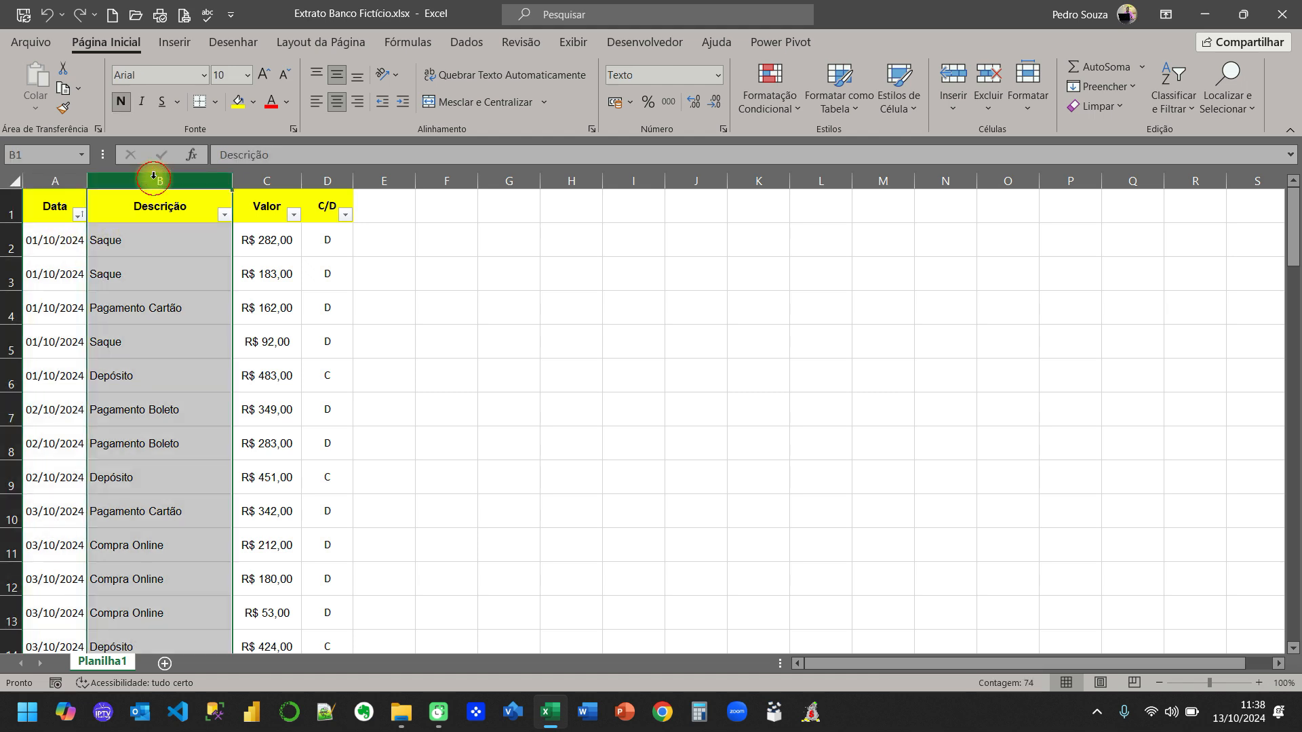
click(143, 233)
drag(139, 241, 151, 501)
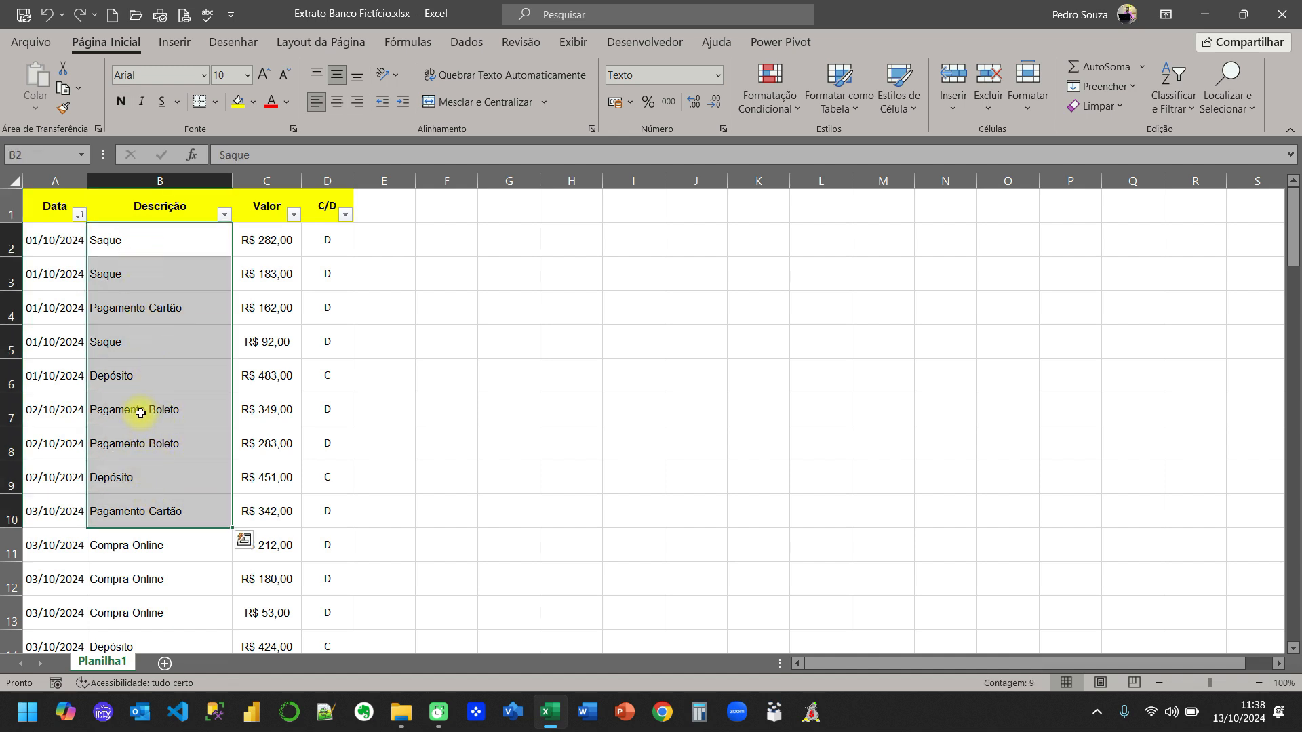
drag(150, 231, 154, 485)
Examine the Valor and C/D columns of the statement spreadsheet
click(262, 273)
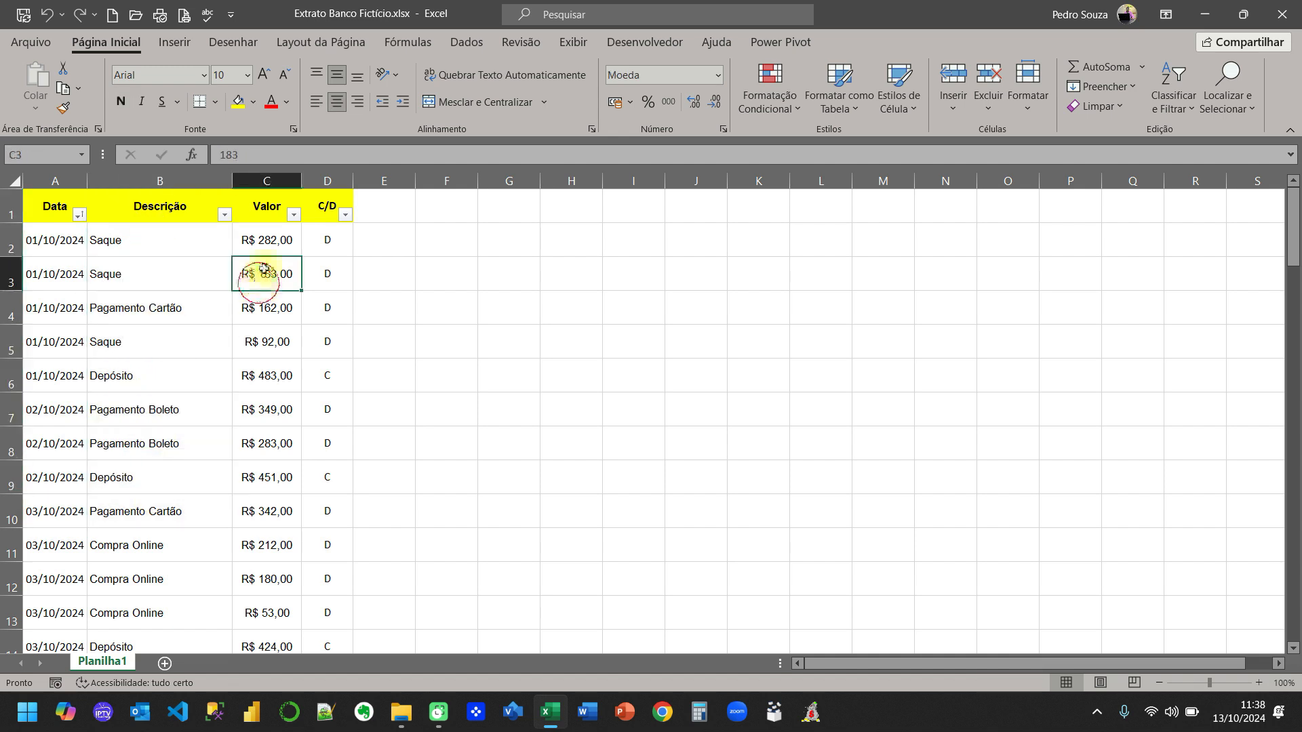
click(264, 178)
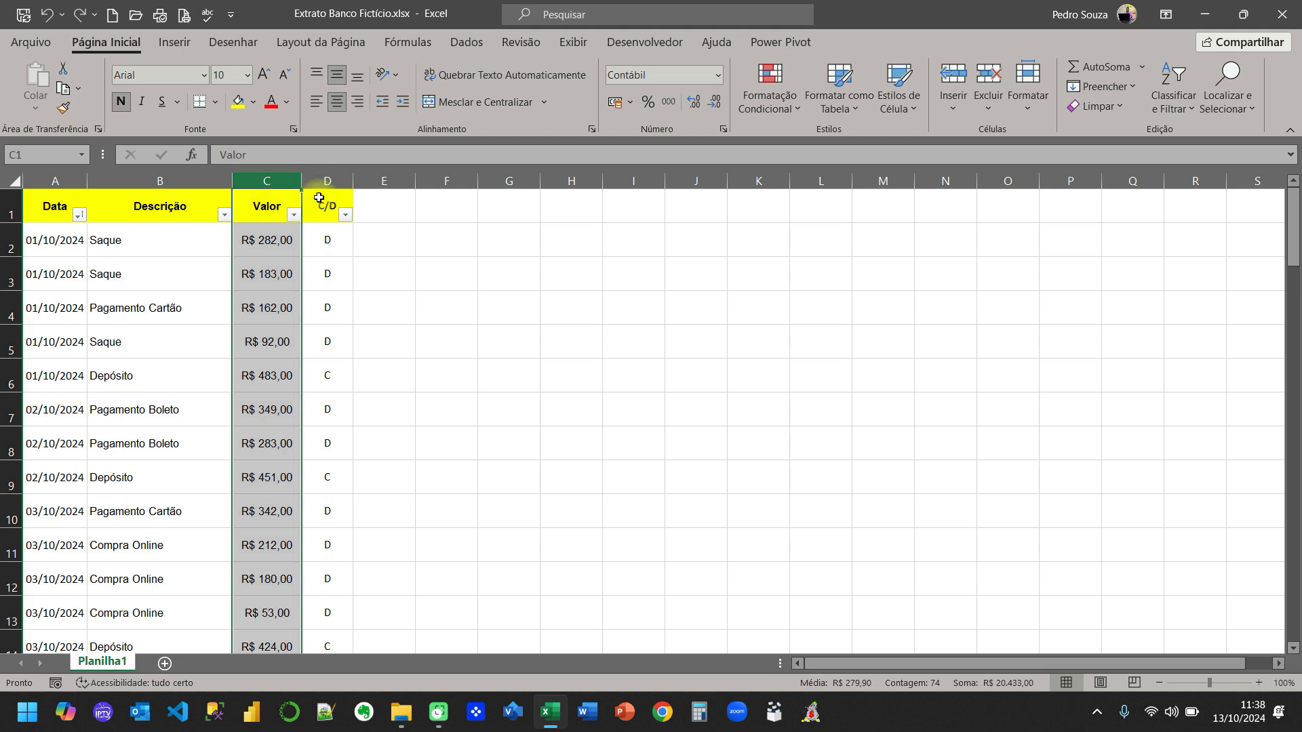
click(330, 179)
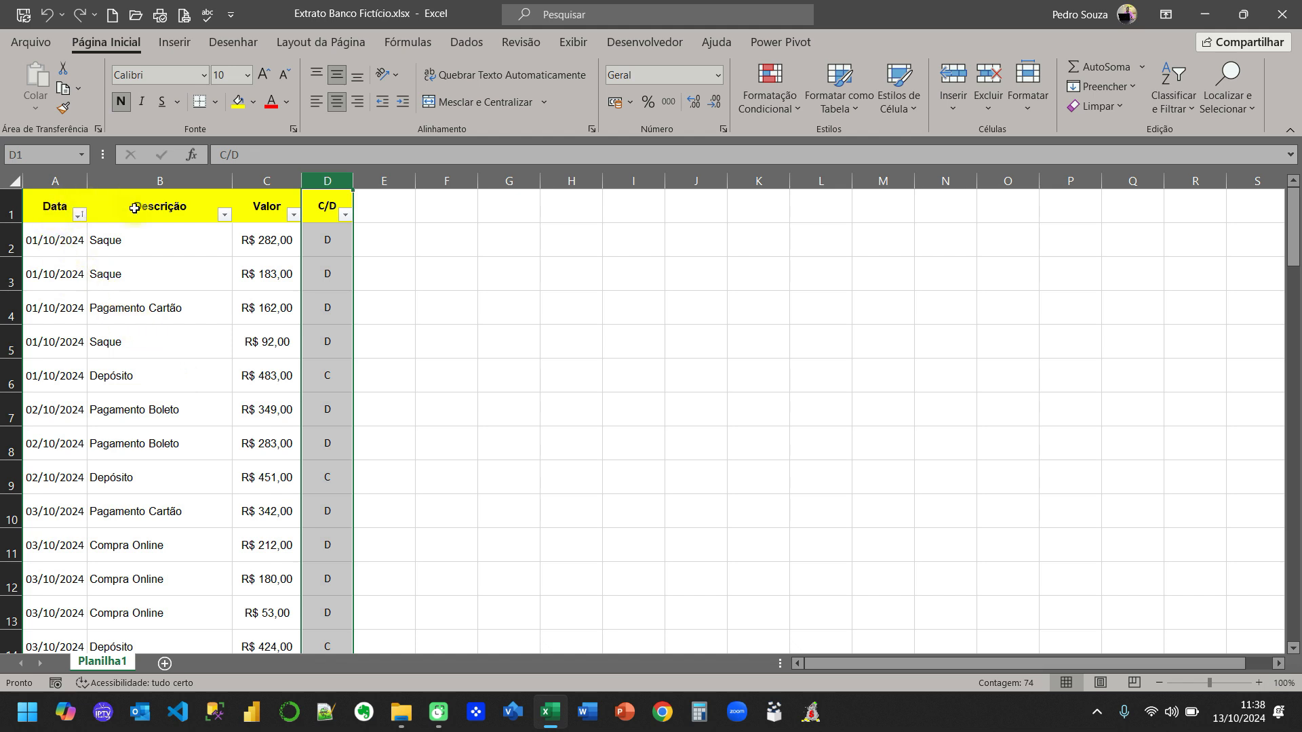
click(280, 244)
click(327, 247)
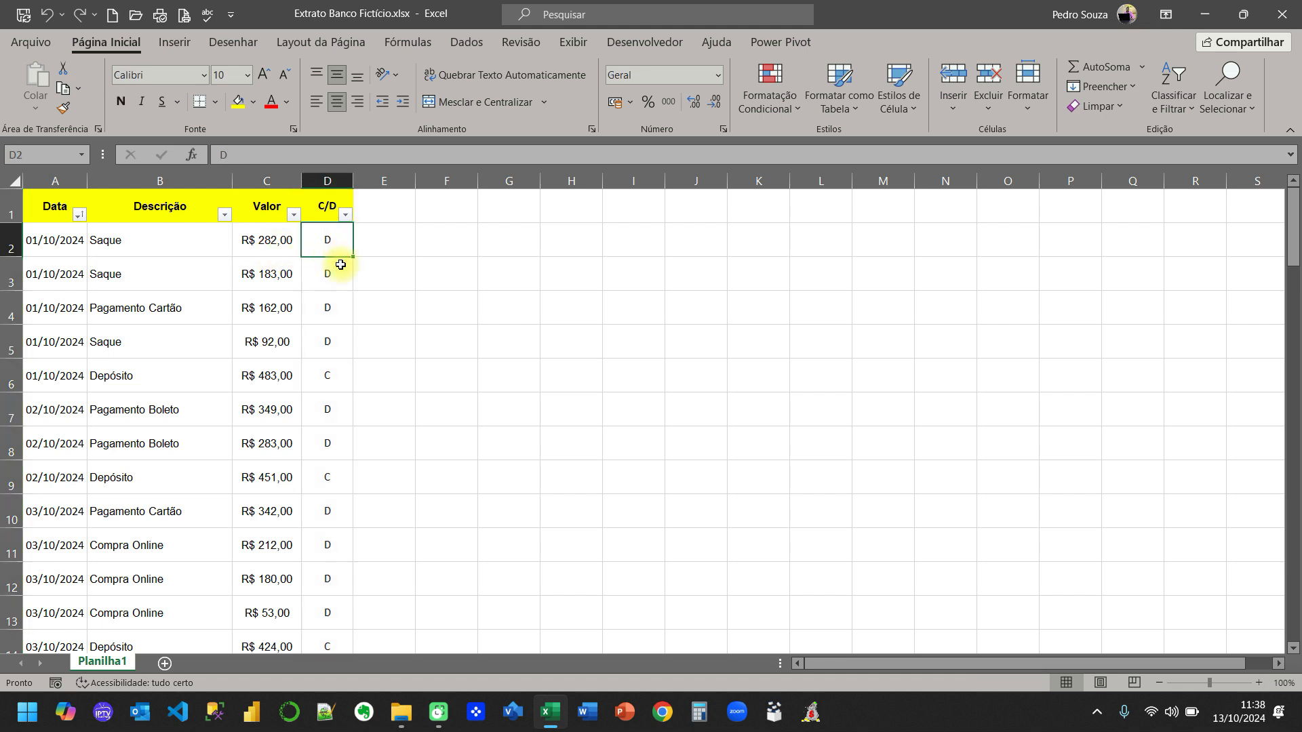
Close the workbook and its folder window, and open the Programas folder inside Conversão Extrato Bancário
click(1282, 13)
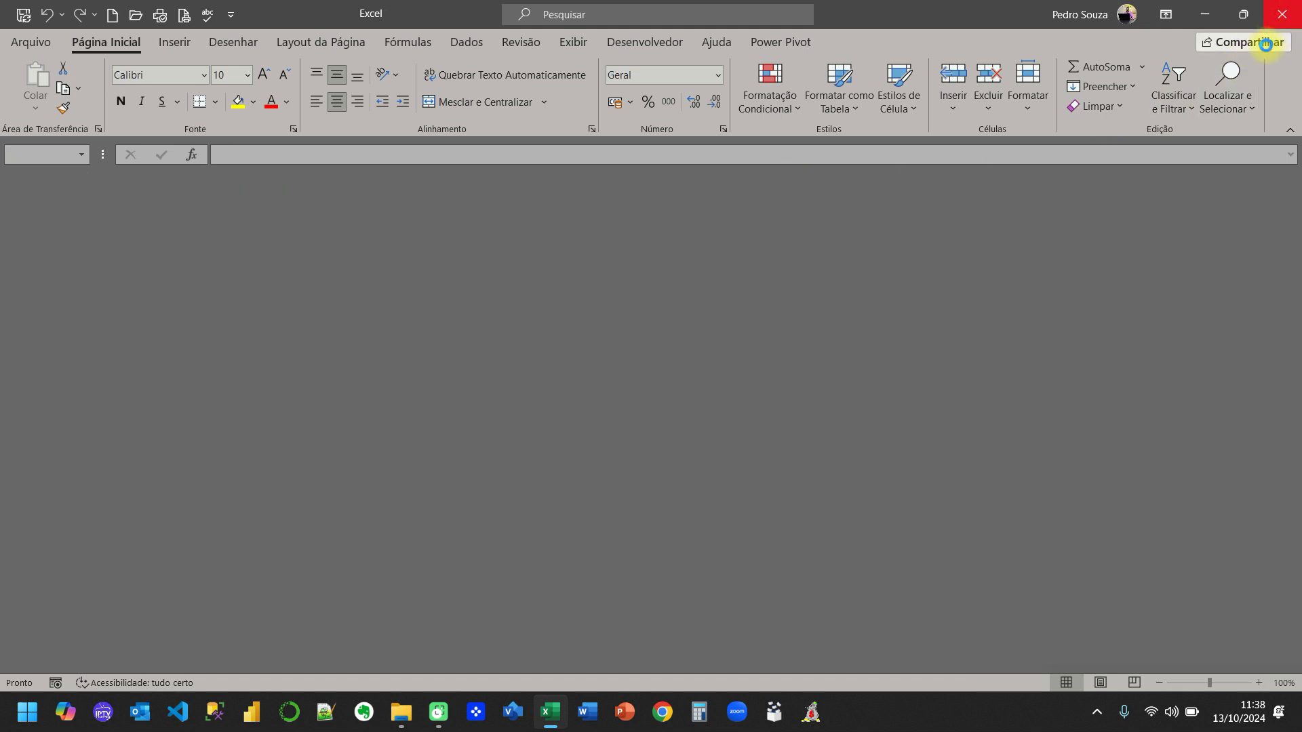
click(990, 282)
click(1280, 12)
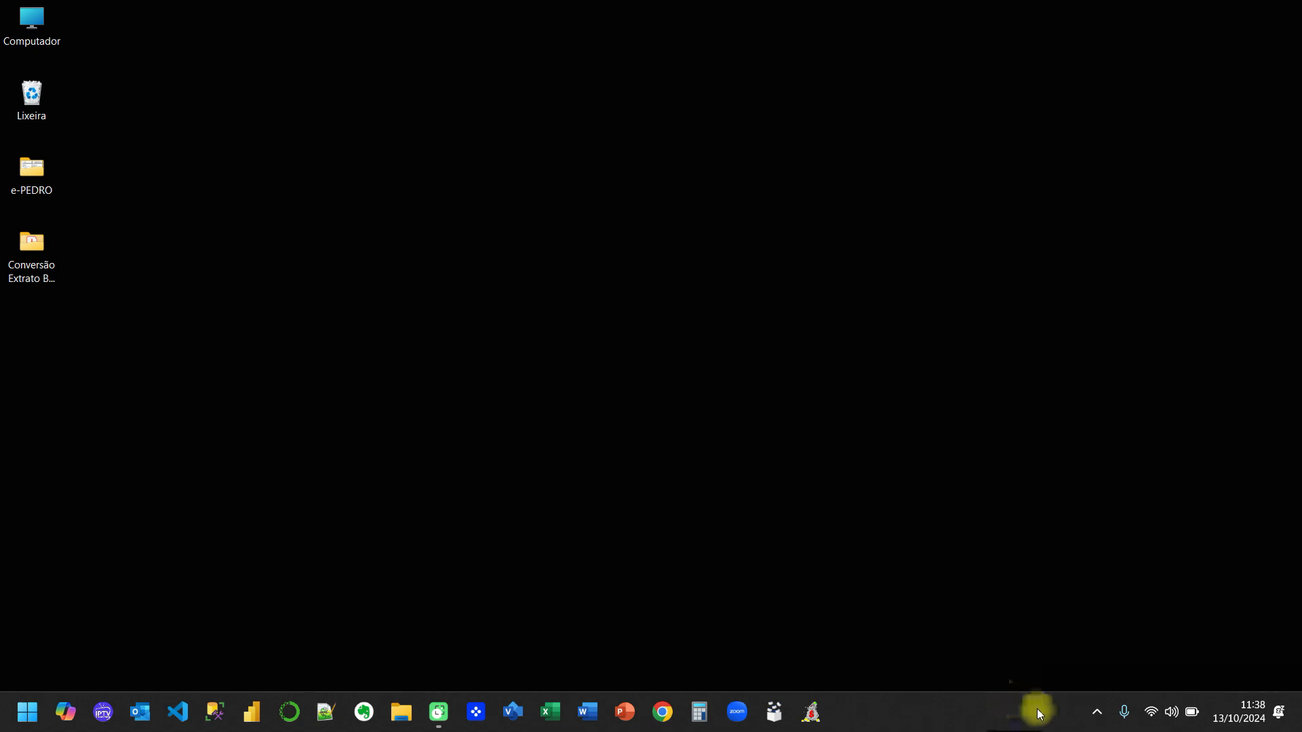
double_click(23, 246)
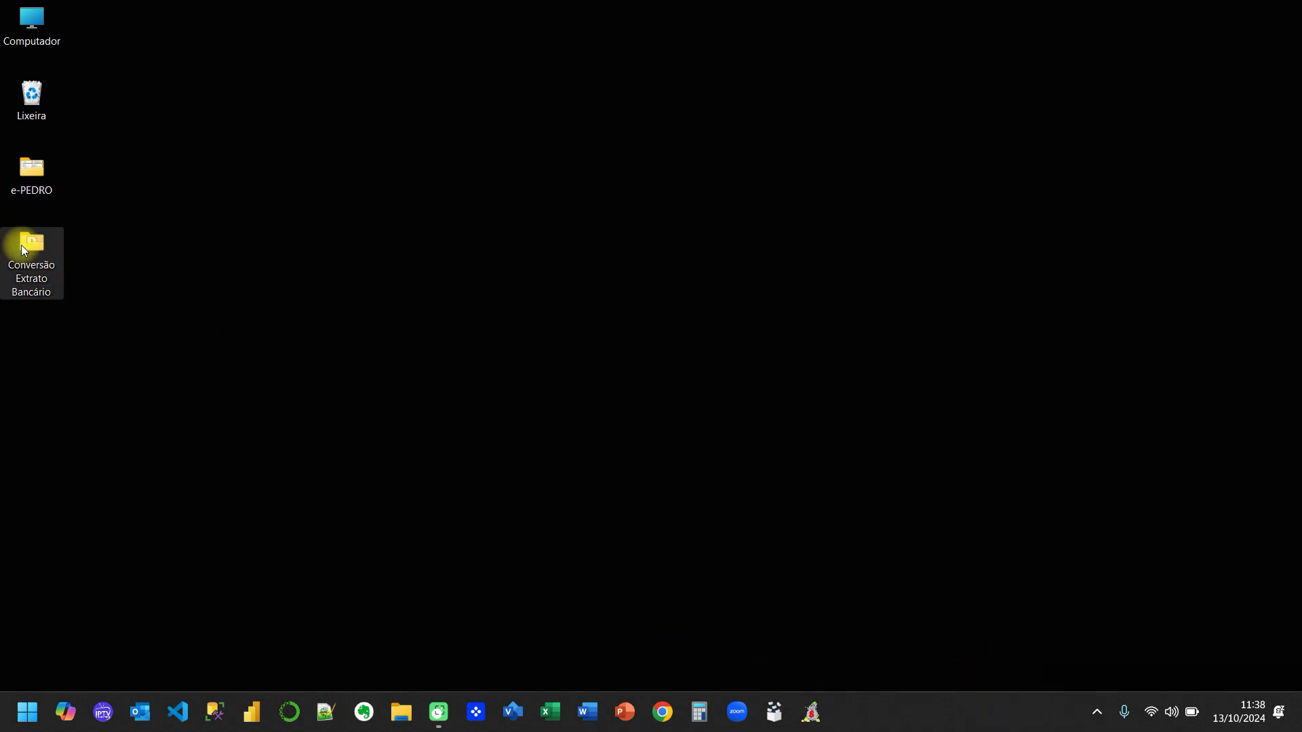
double_click(133, 203)
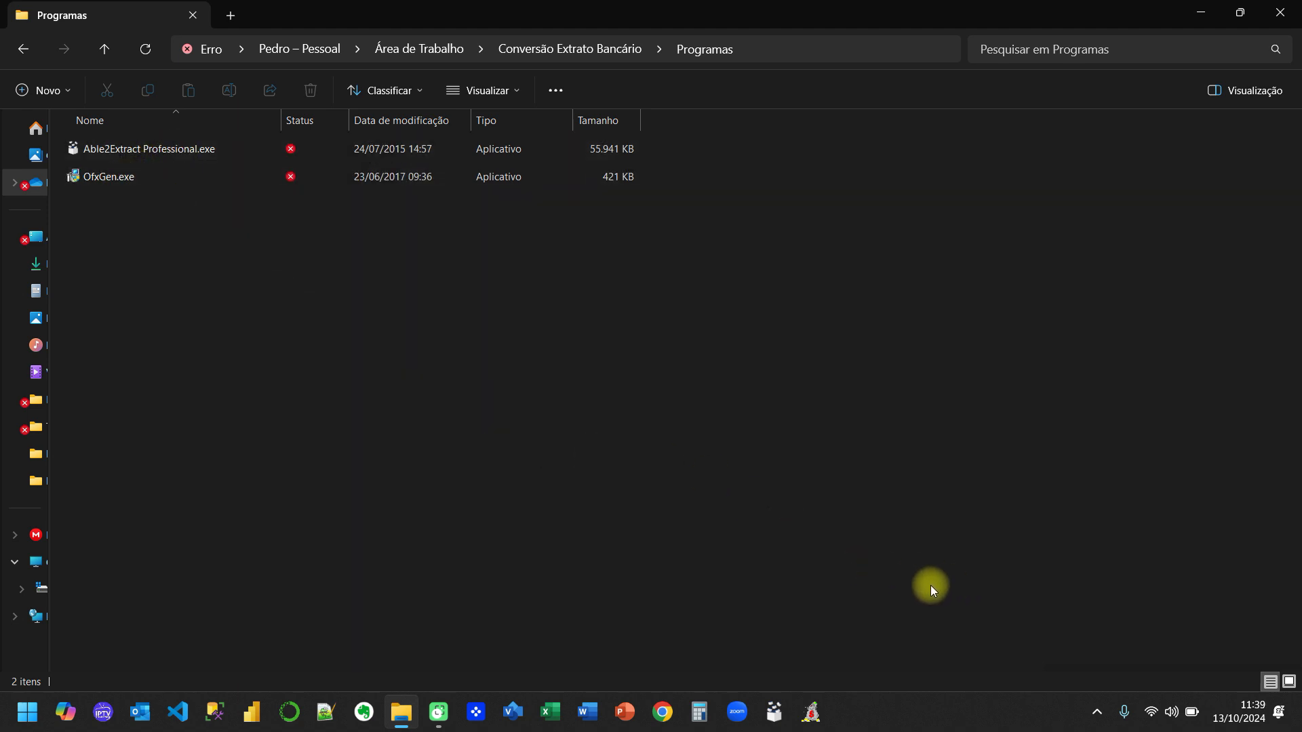
Toggle Avira's real-time protection option (Ativar proteção em tempo real)
click(1096, 711)
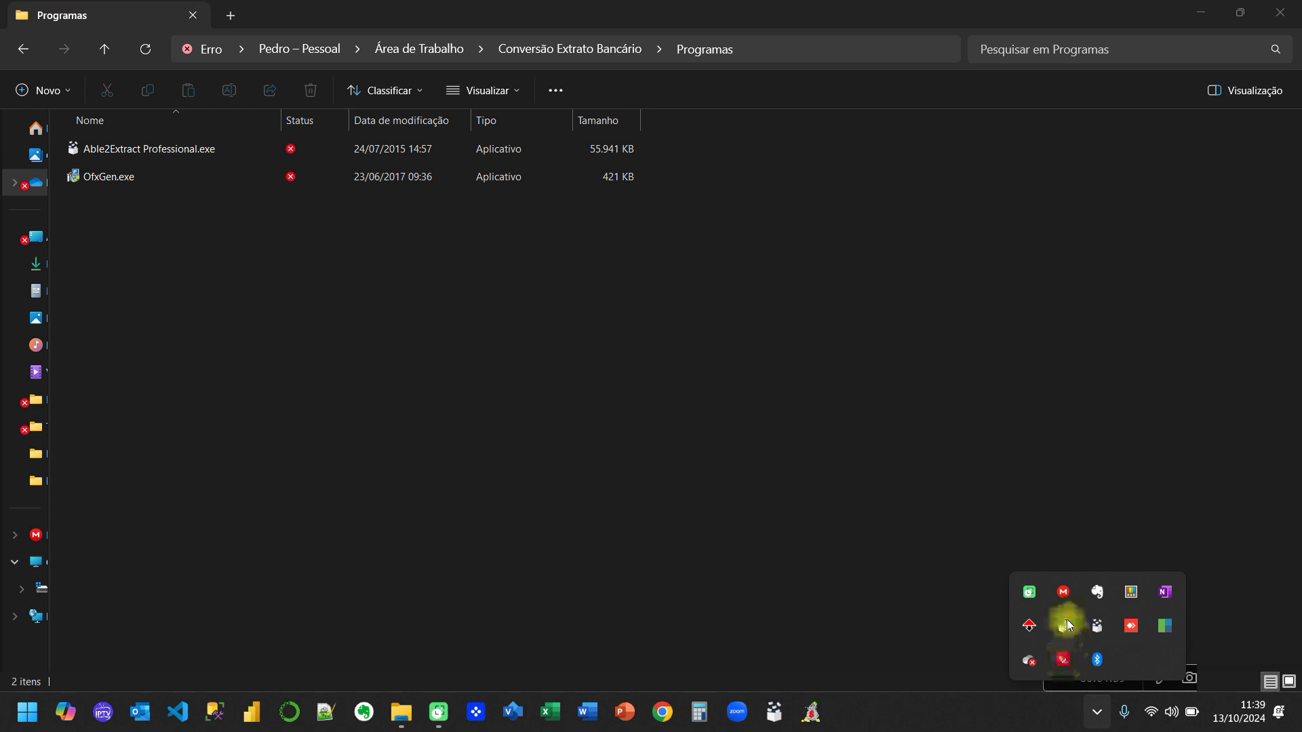
right_click(1029, 659)
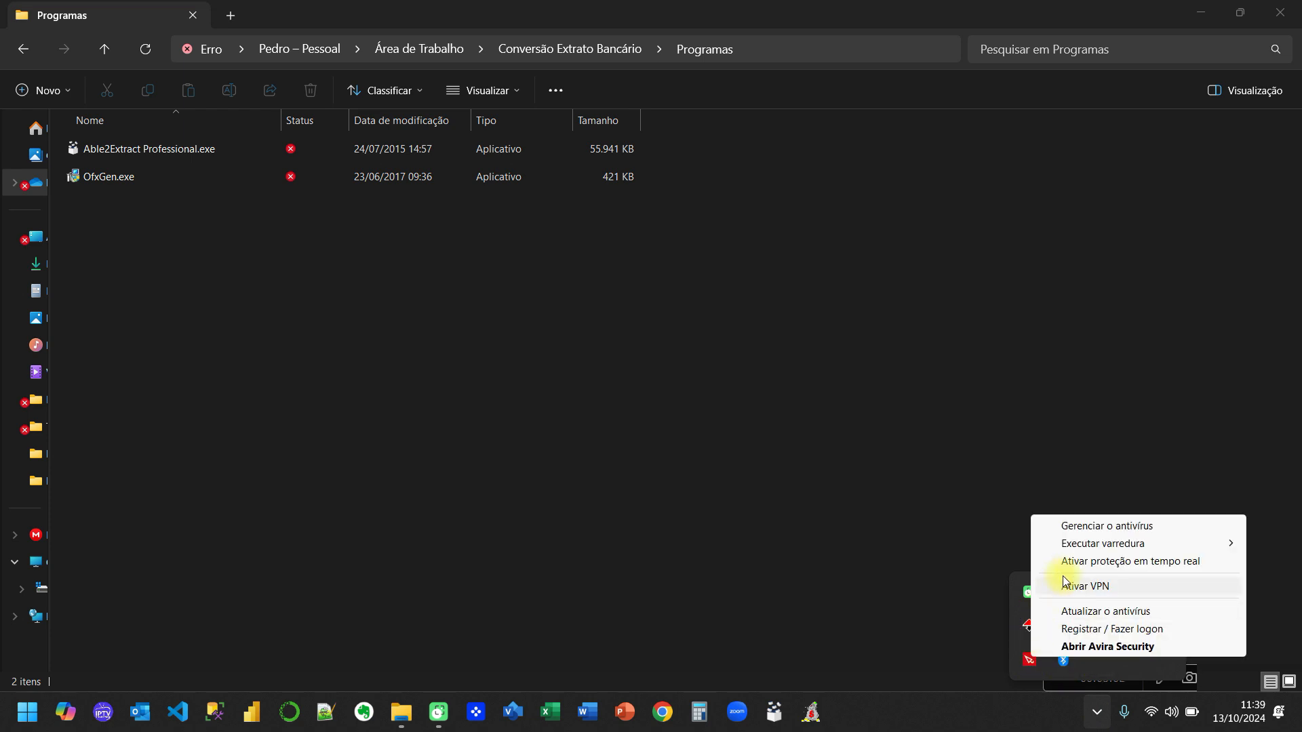
click(1092, 560)
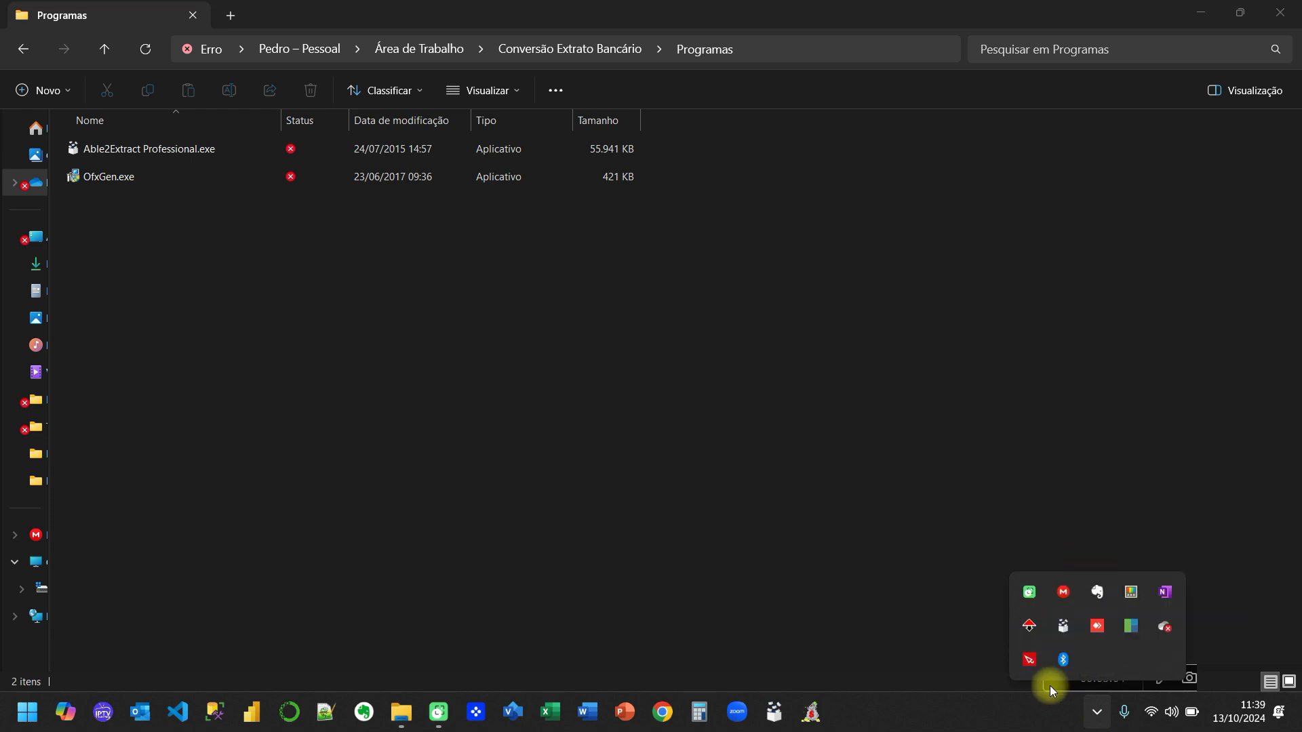
View the real-time protection option in Avira's system tray menu and dismiss it without changing anything
right_click(1025, 659)
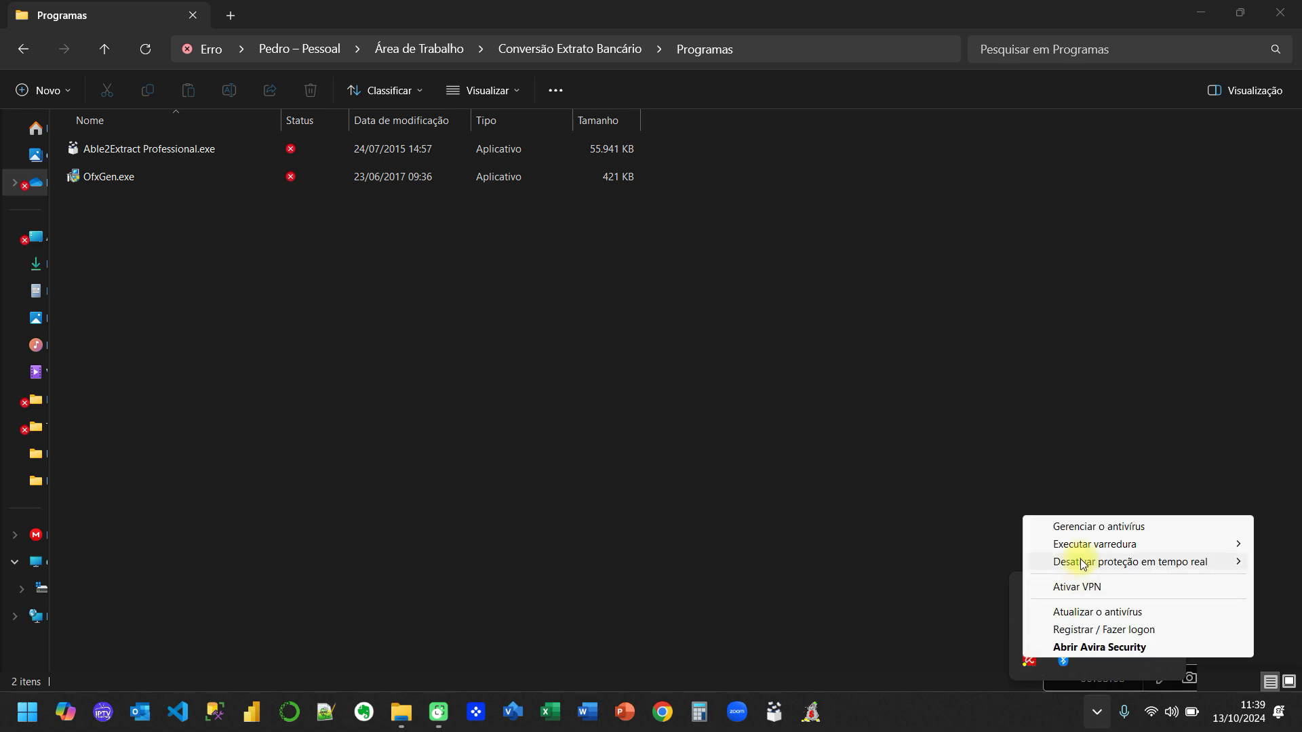
mouse_move(1083, 563)
click(919, 579)
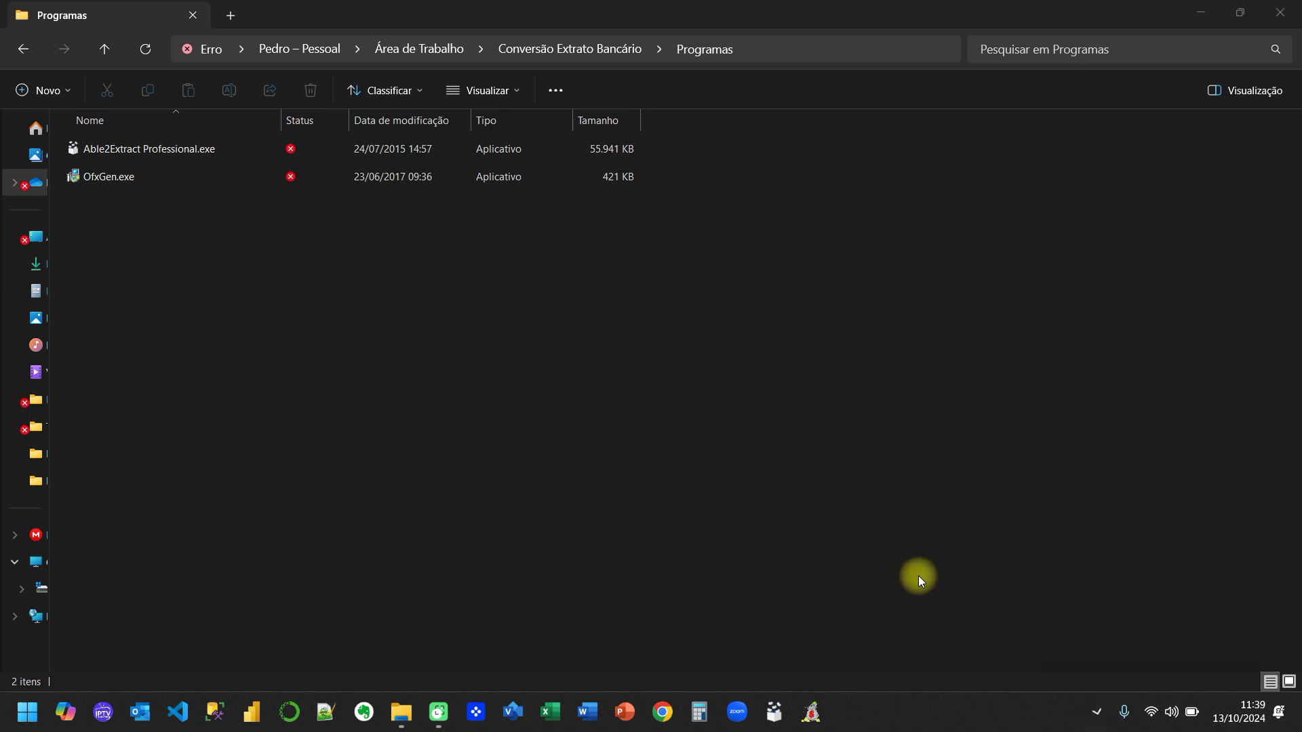
click(393, 338)
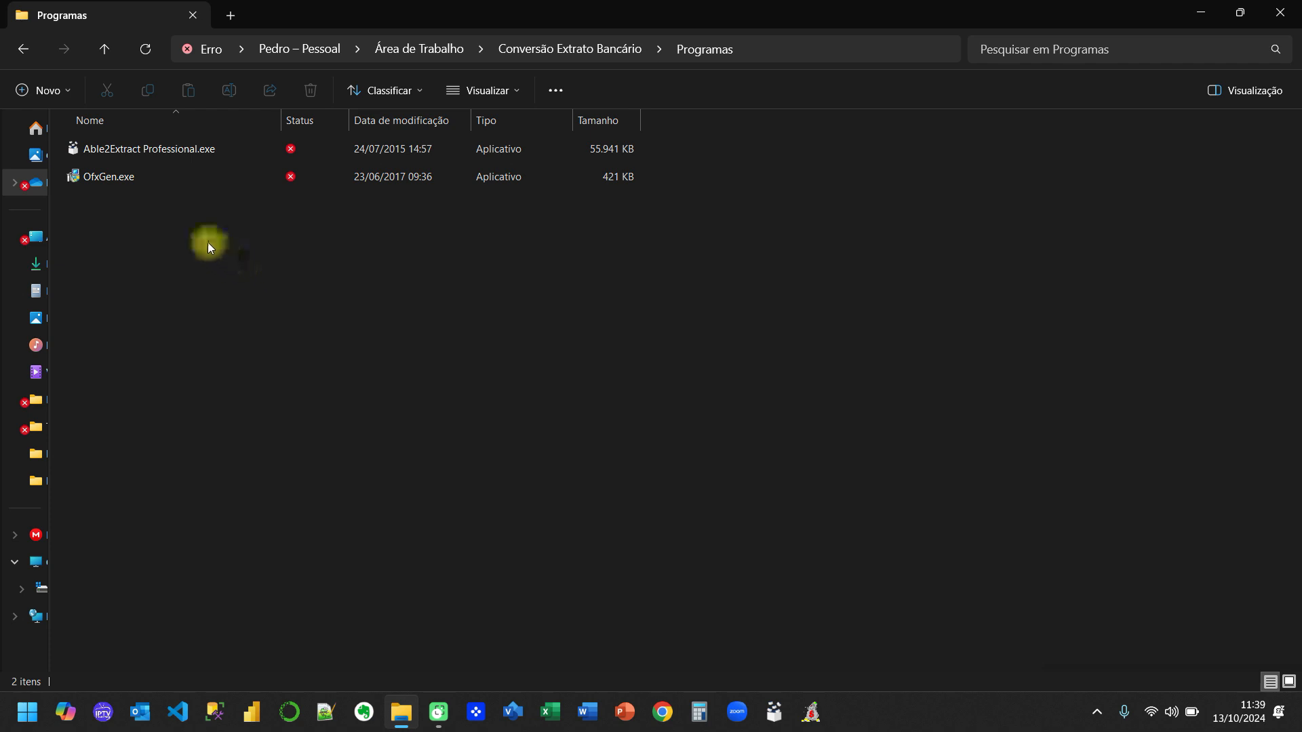
click(116, 170)
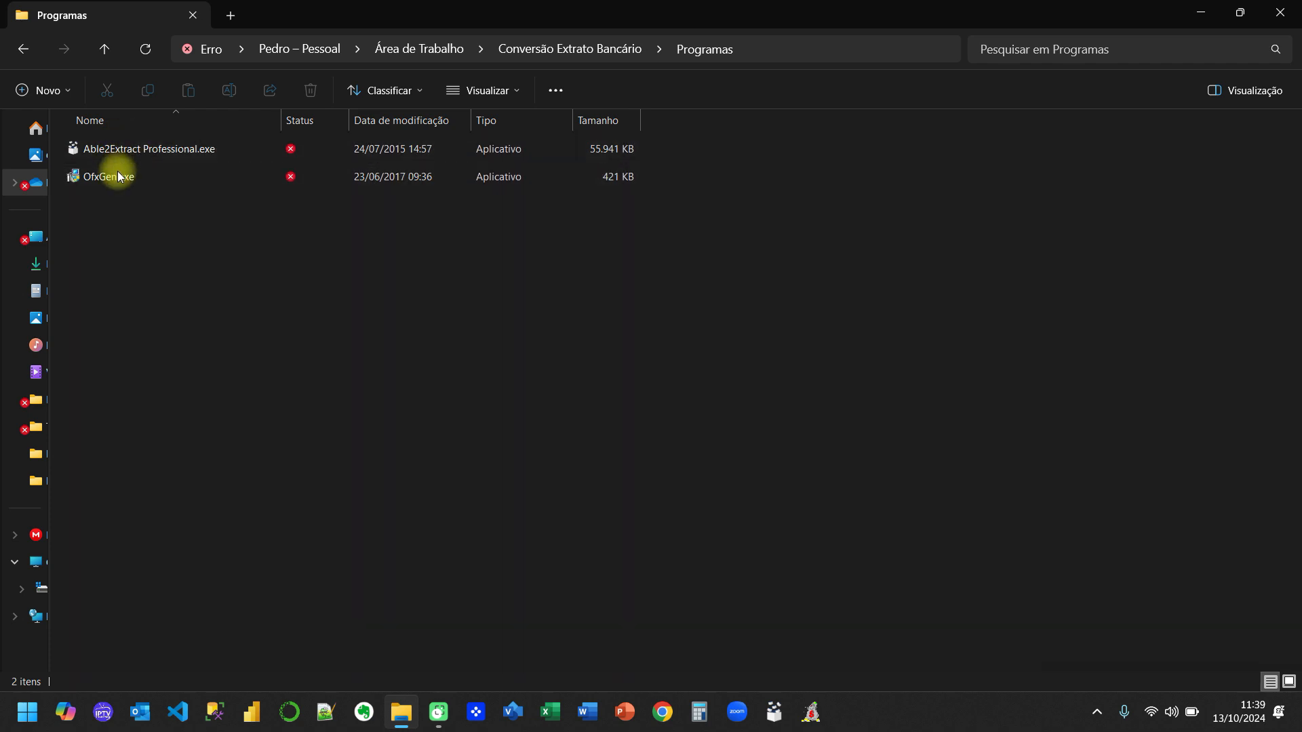
double_click(120, 160)
mouse_move(128, 153)
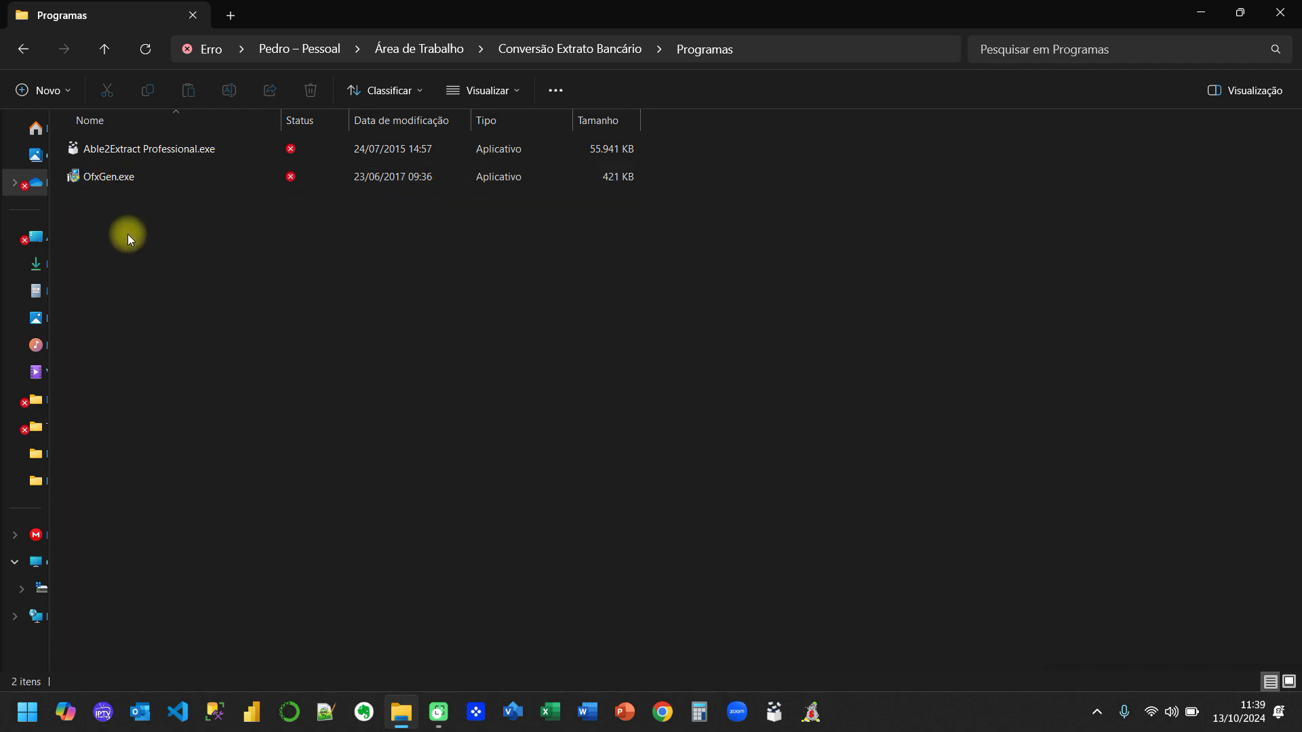
mouse_move(106, 189)
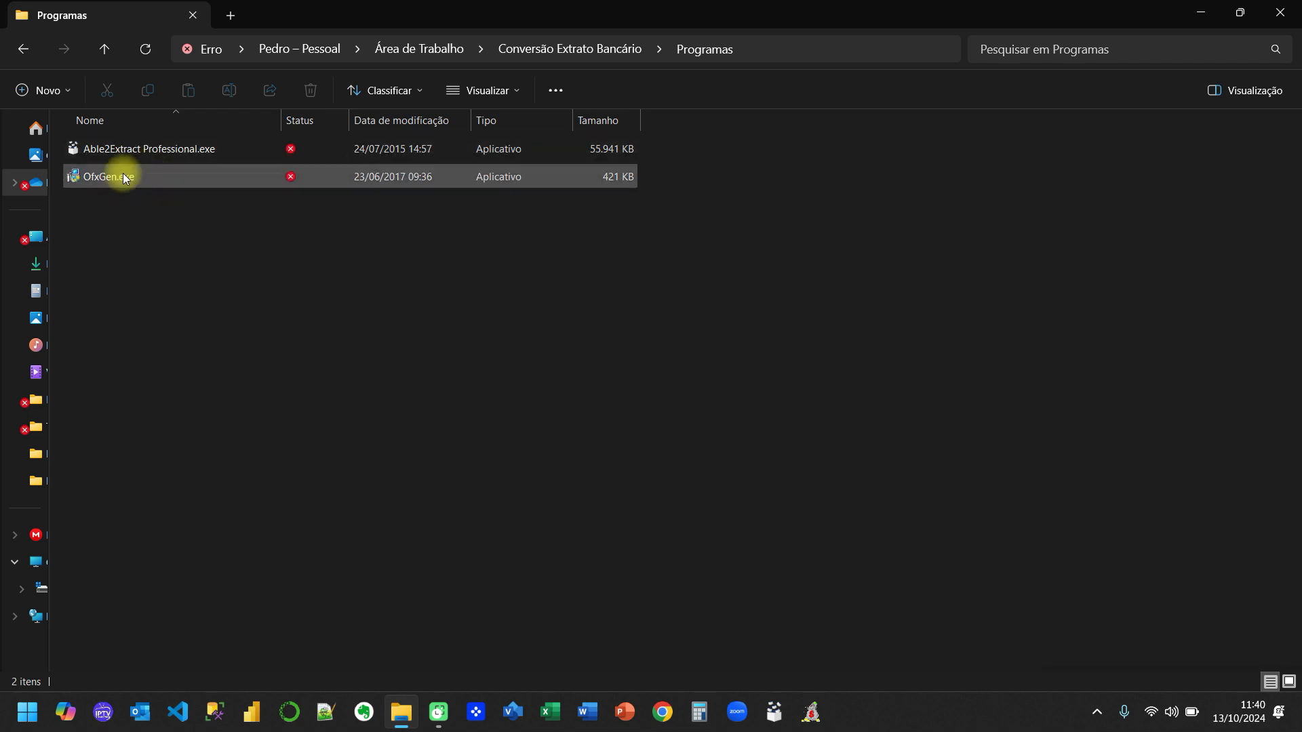
Run the Able2Extract Professional installer, accepting the license agreement and the default destination folder
double_click(126, 152)
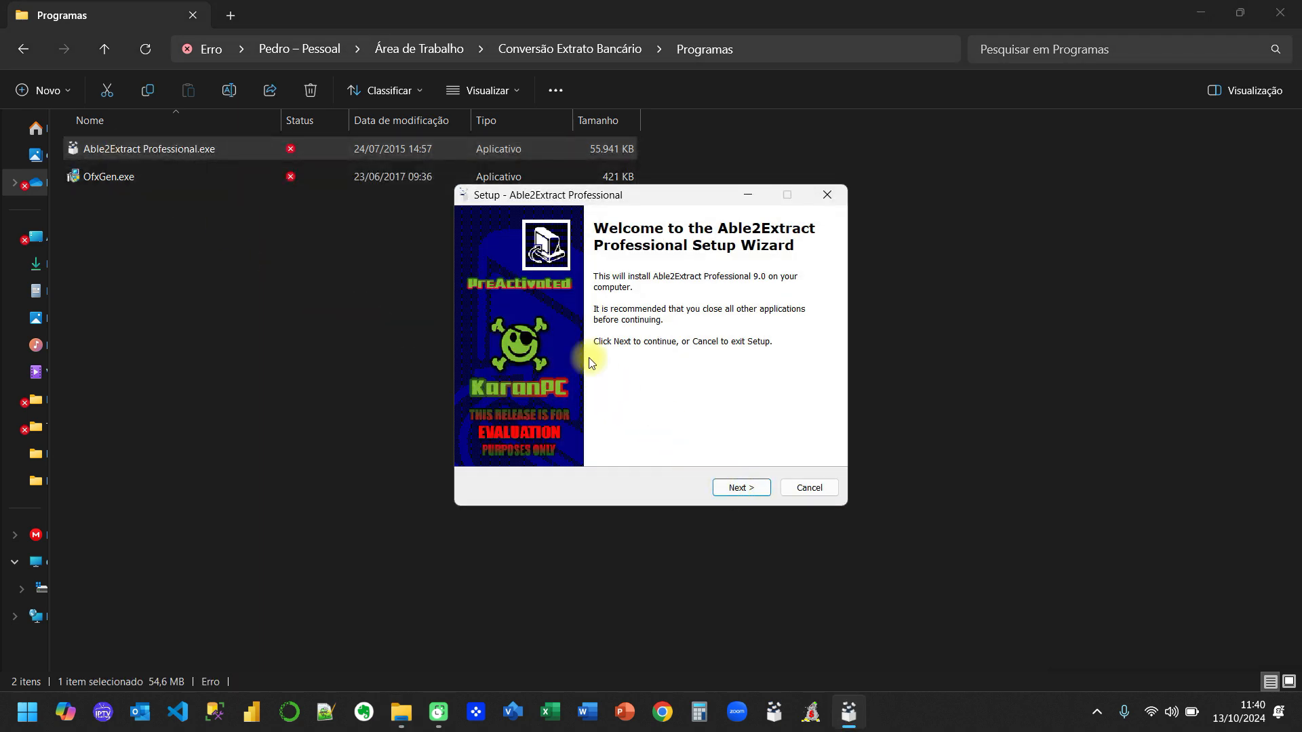
click(726, 489)
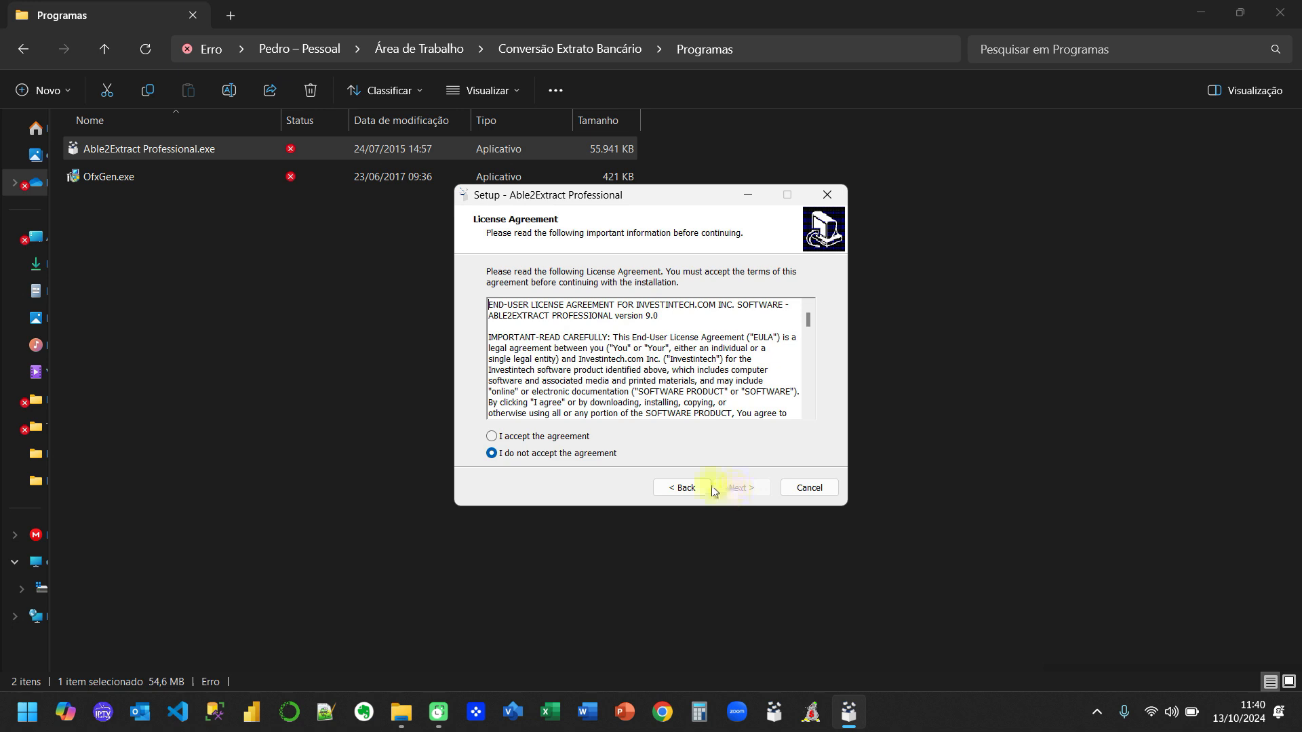
click(554, 439)
click(733, 489)
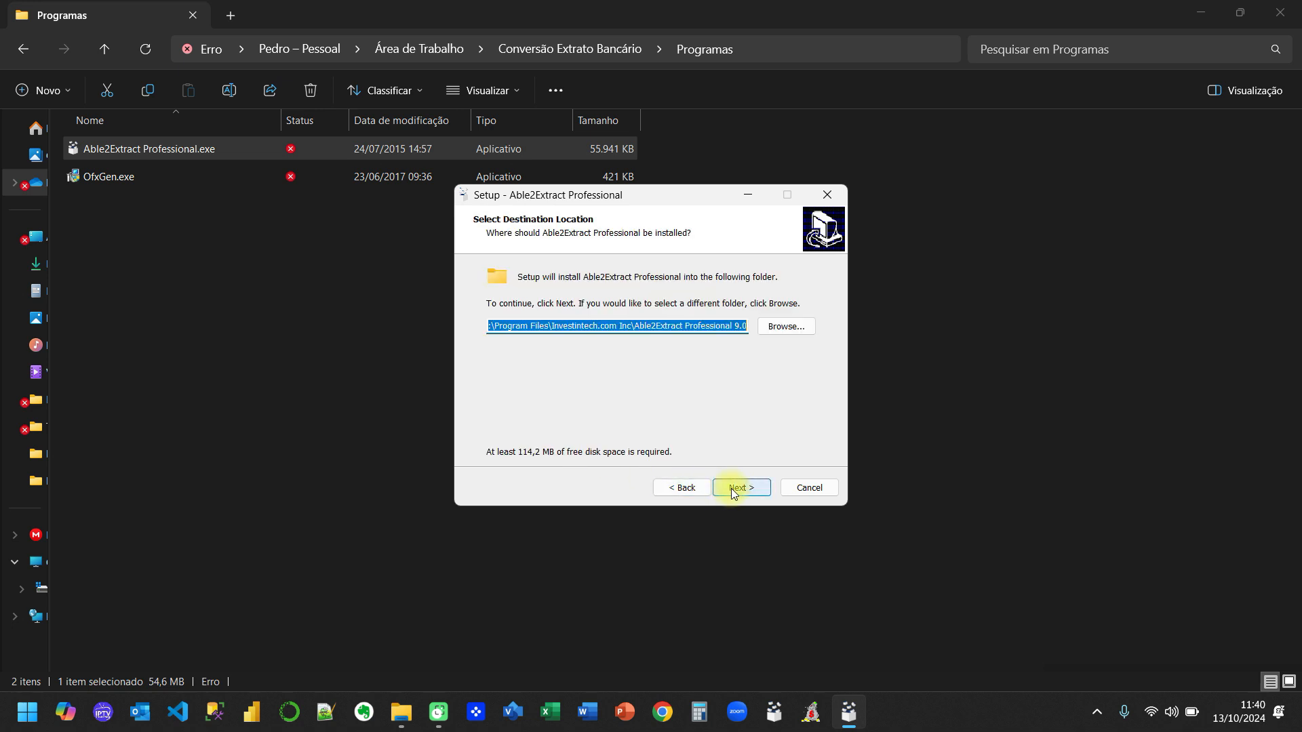
click(733, 489)
click(734, 490)
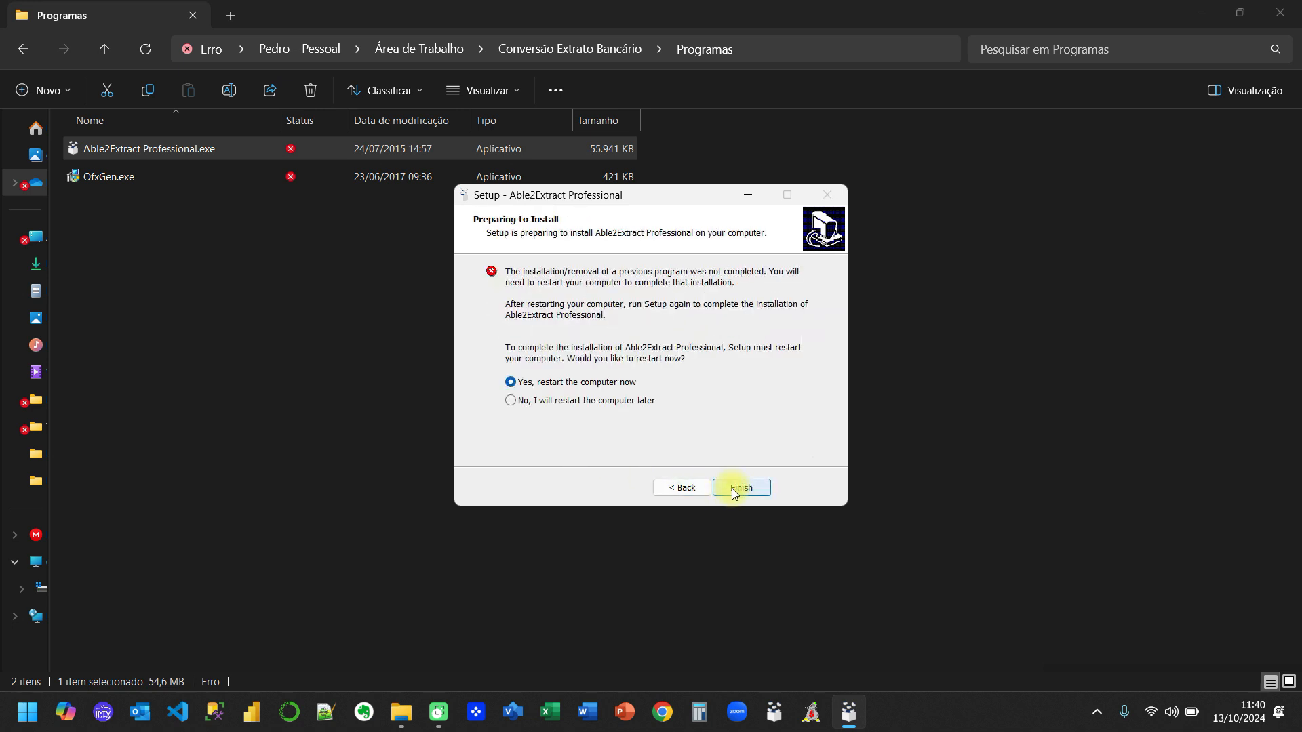
Choose to restart the computer later and finish the Able2Extract Professional setup
click(564, 401)
click(733, 489)
click(297, 293)
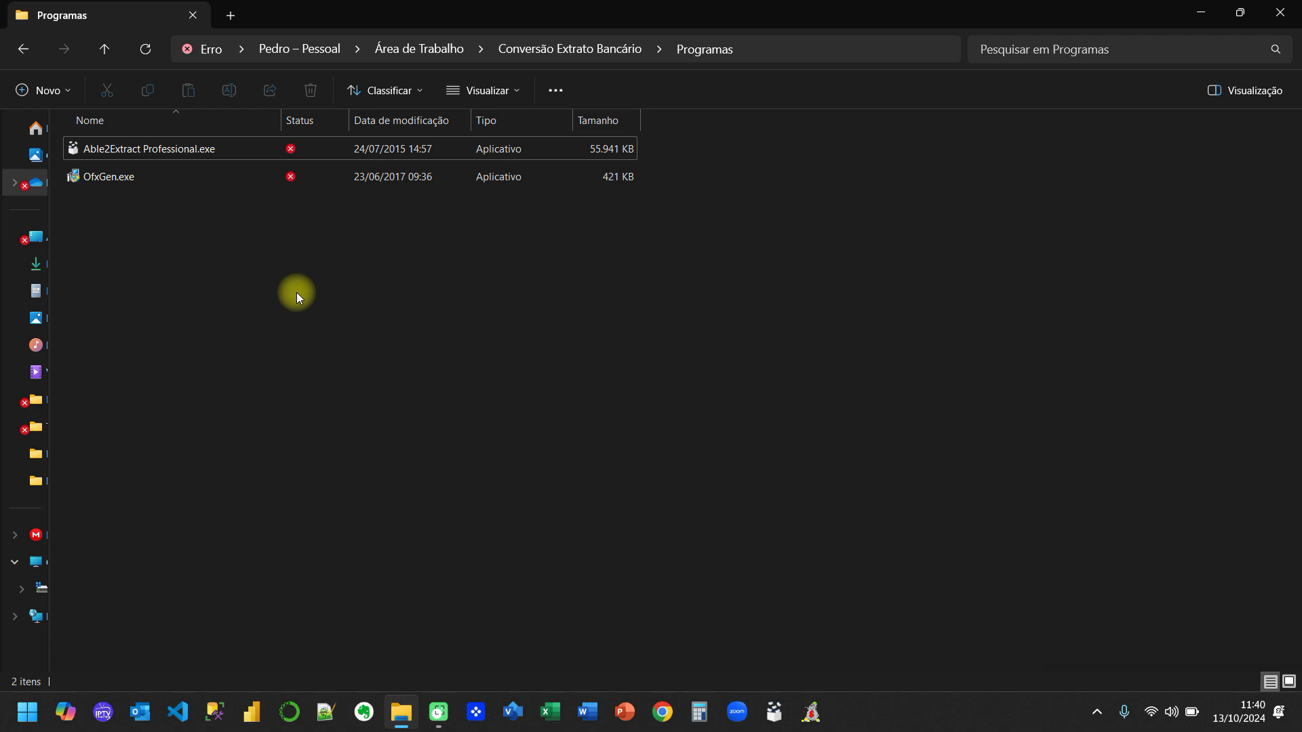
key(Right)
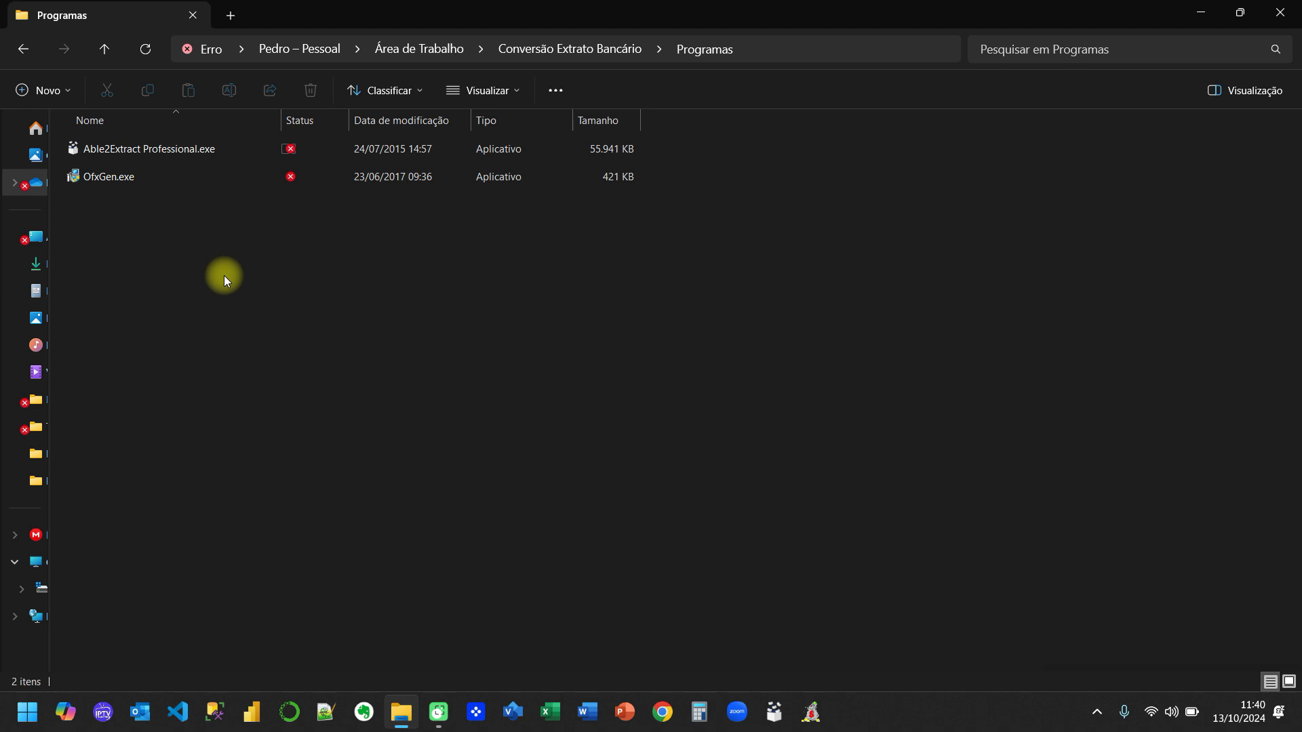
Install OfxGen, accepting the license agreement, the default folder C:\Program Files (x86)\OfxGen and the desktop icon
double_click(107, 178)
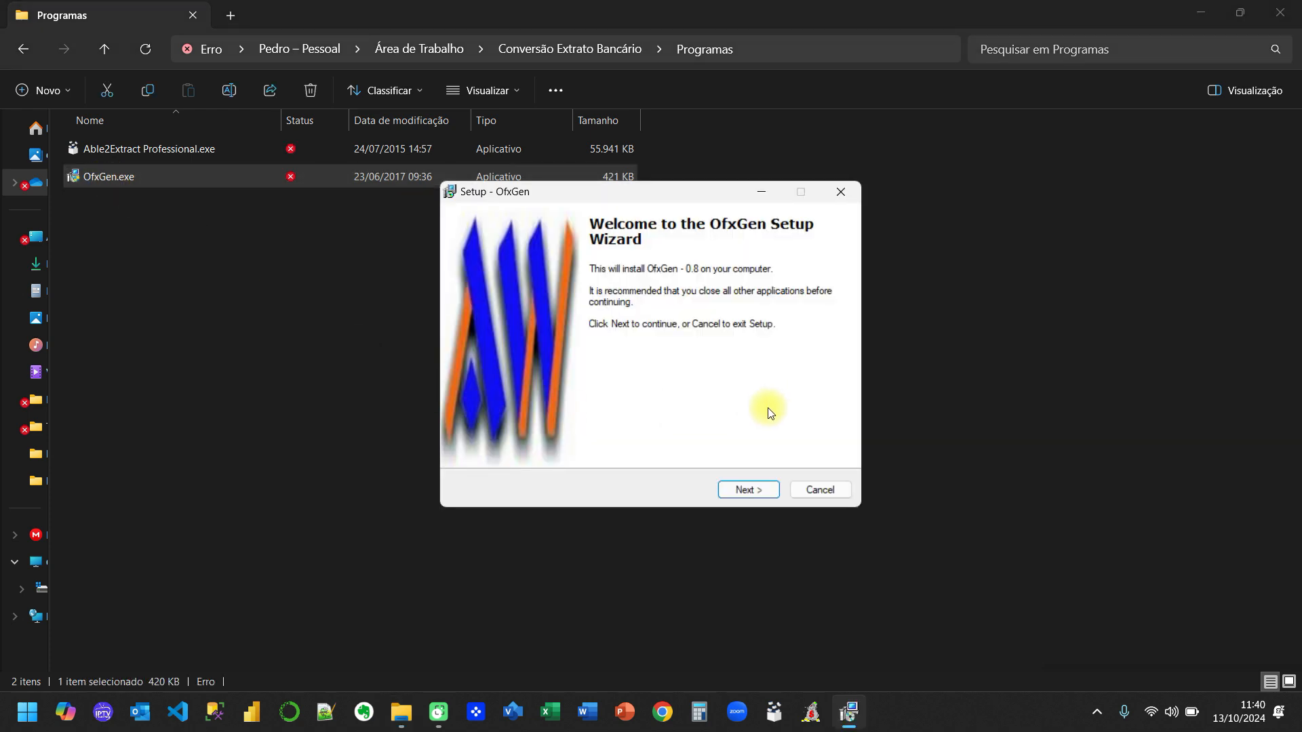
click(753, 490)
click(552, 437)
click(744, 492)
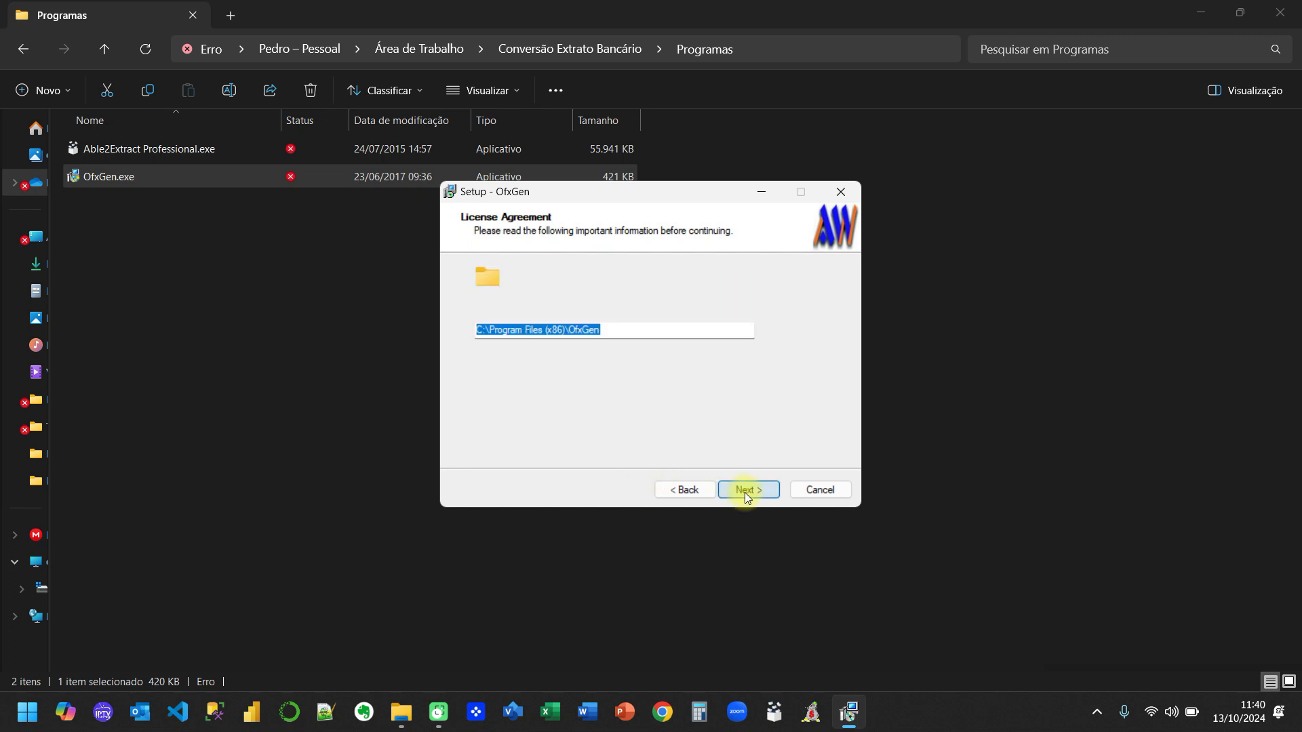
click(745, 493)
click(745, 493)
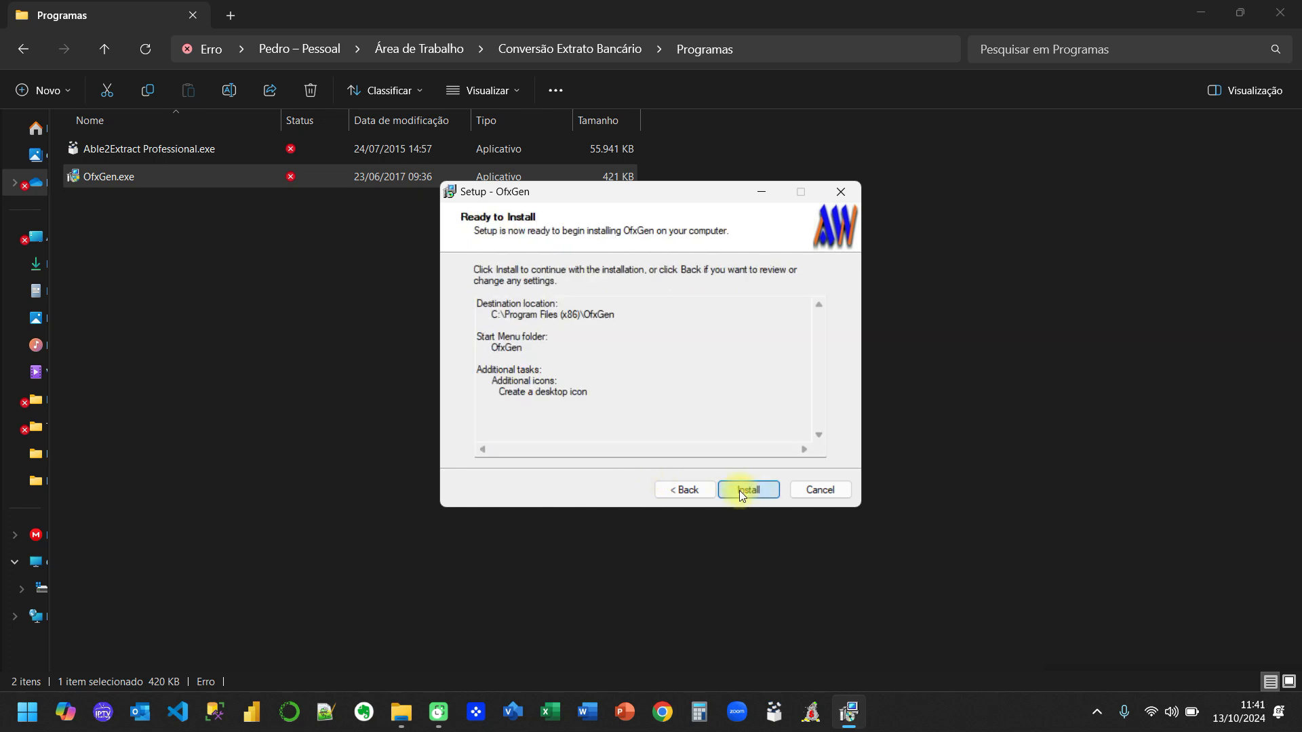
click(744, 493)
click(731, 491)
click(743, 491)
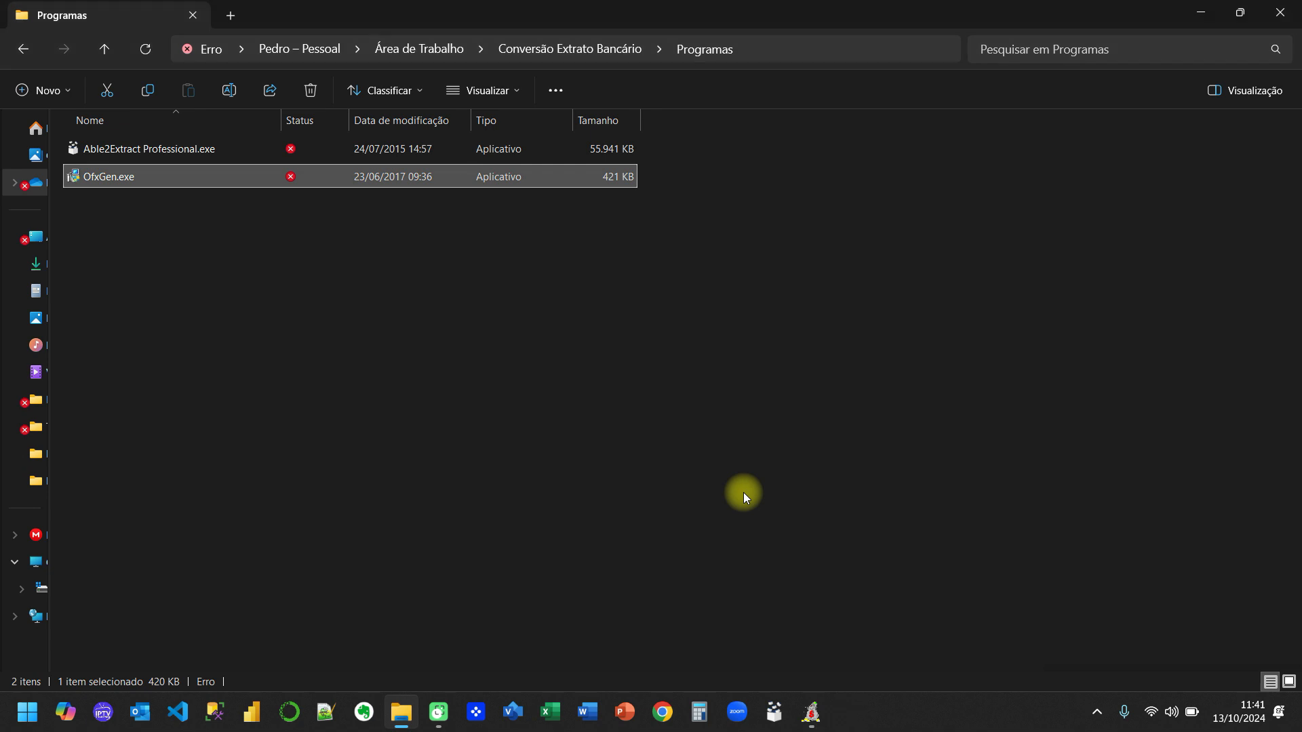
Close the Programas folder and the OFX Generator window, and delete the OfxGen shortcut from the desktop
click(1279, 13)
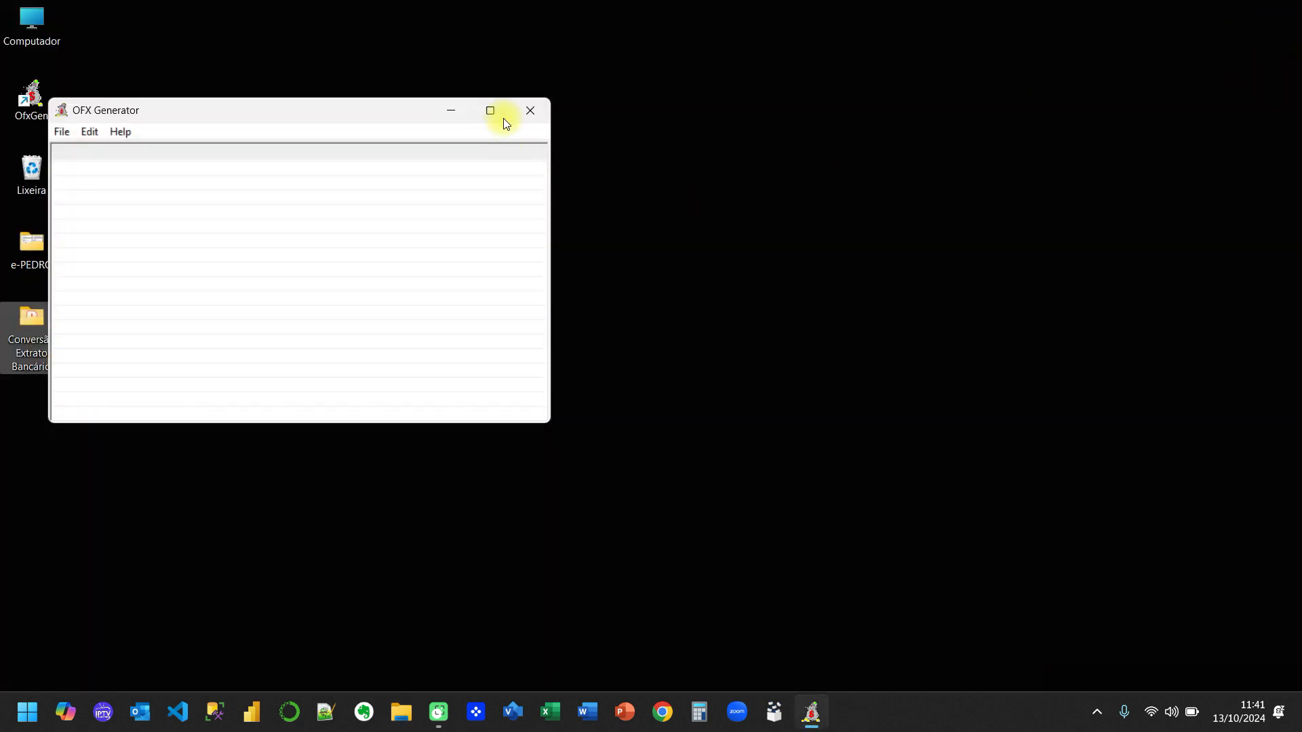
click(530, 110)
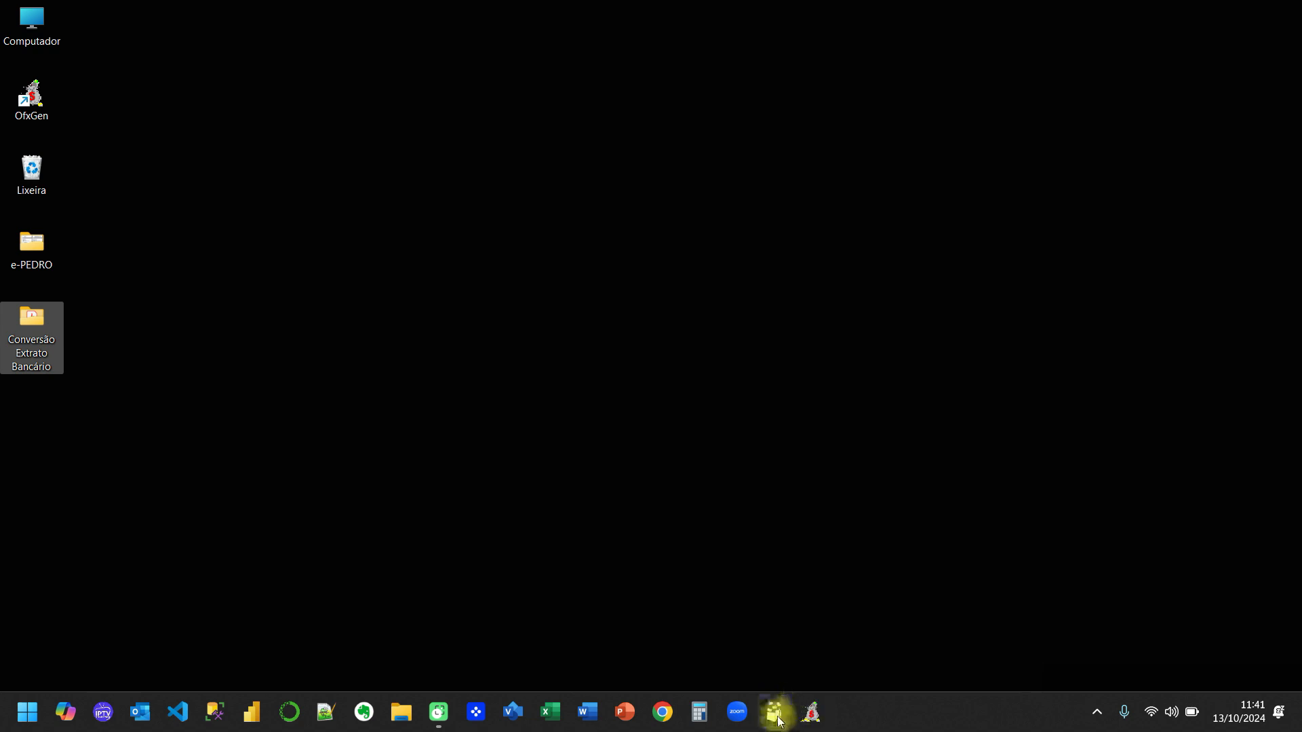
click(303, 317)
click(43, 104)
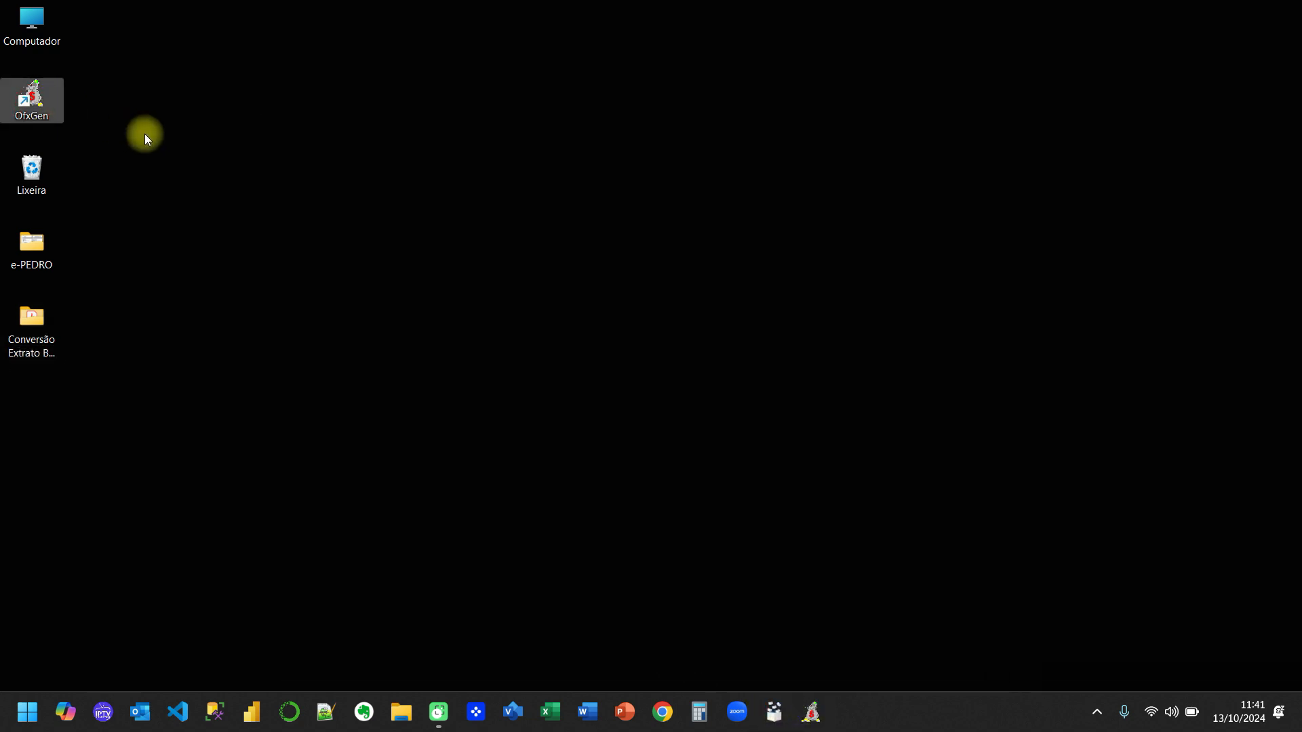
key(Delete)
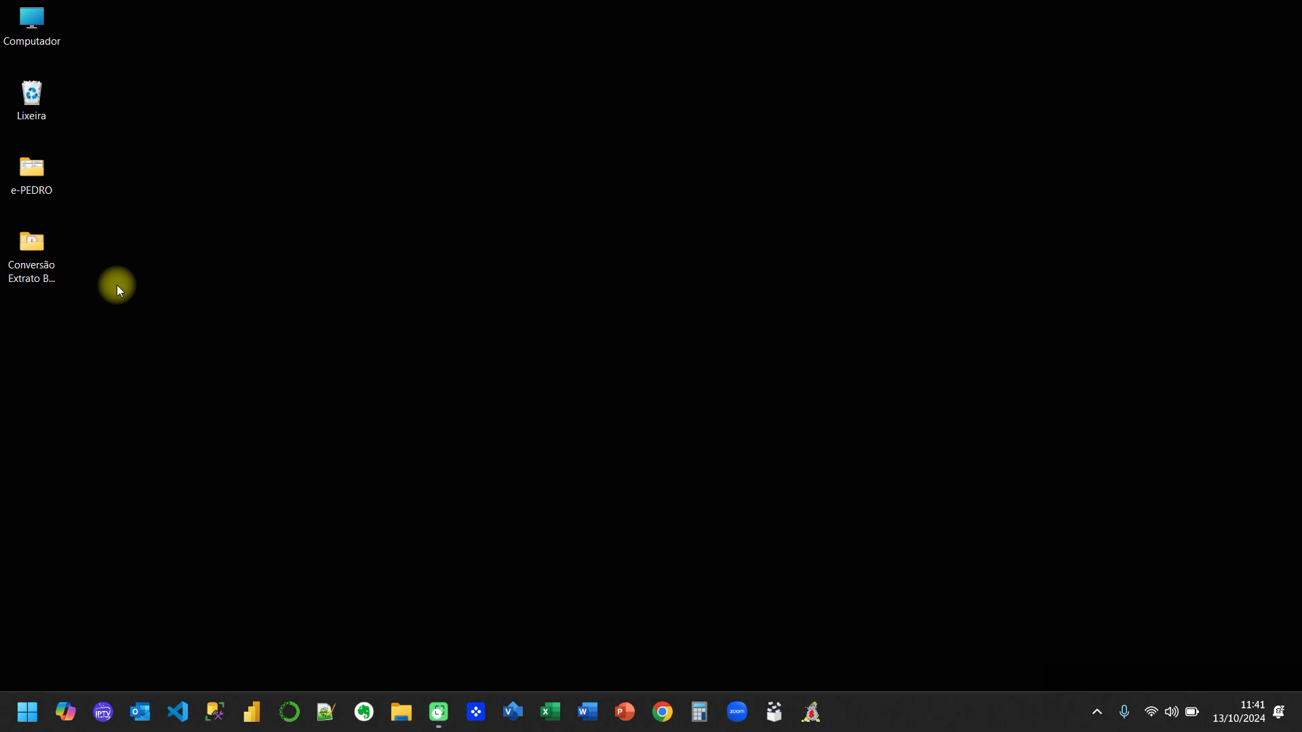
Open Layout 1- Banco Fictício.pdf from the Extratos Bancários folder in Able2Extract Professional and dismiss the helper tip
double_click(40, 249)
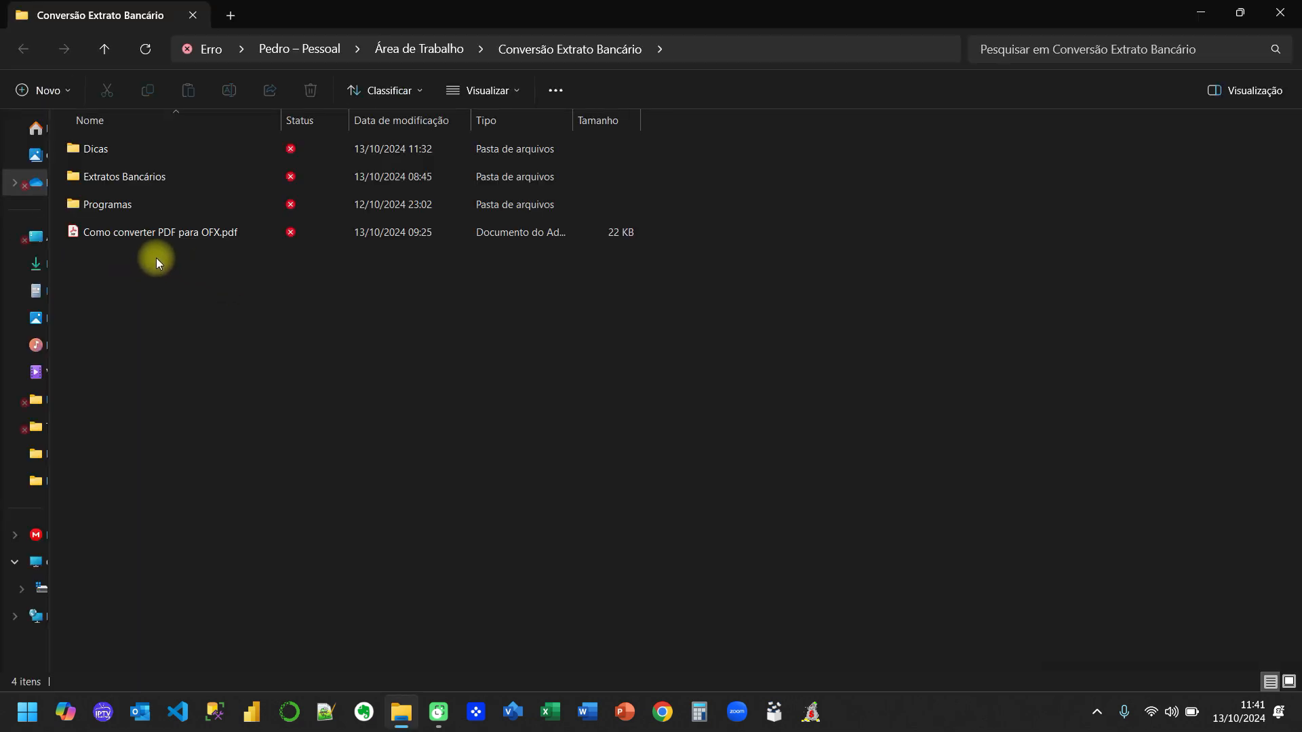
double_click(121, 180)
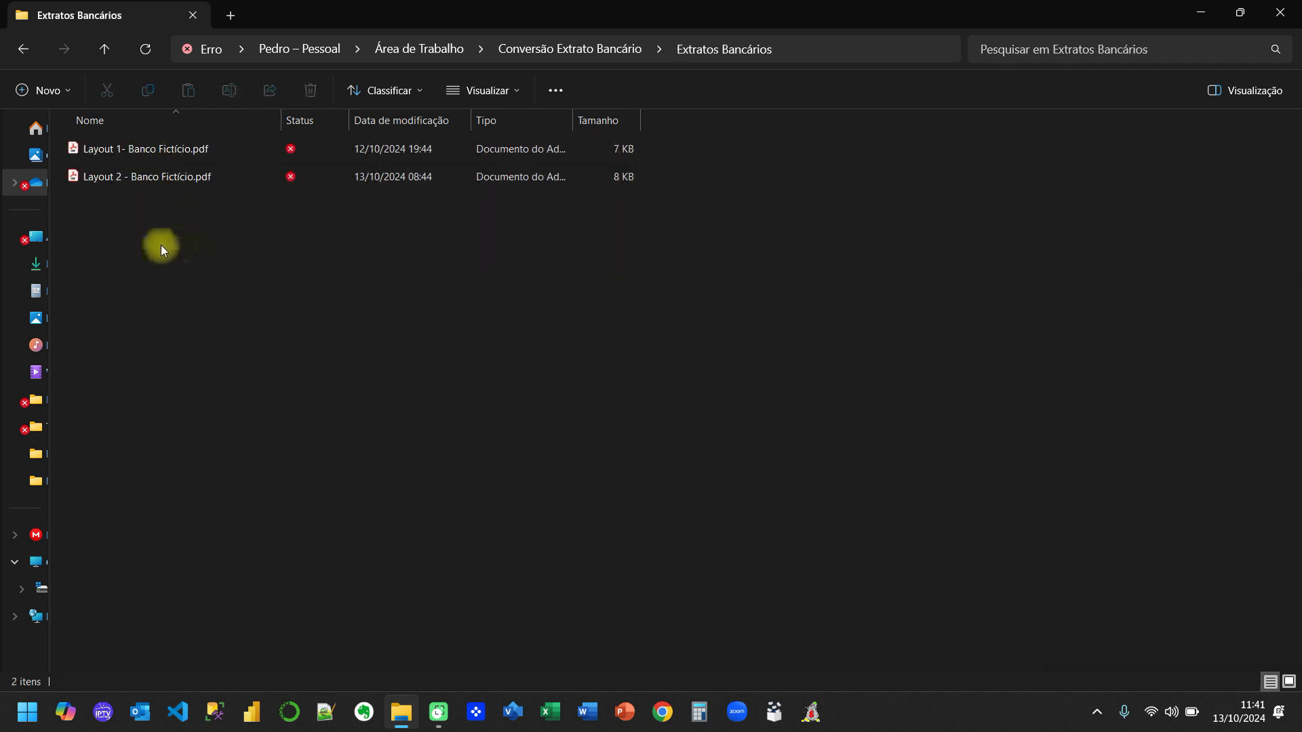
right_click(125, 150)
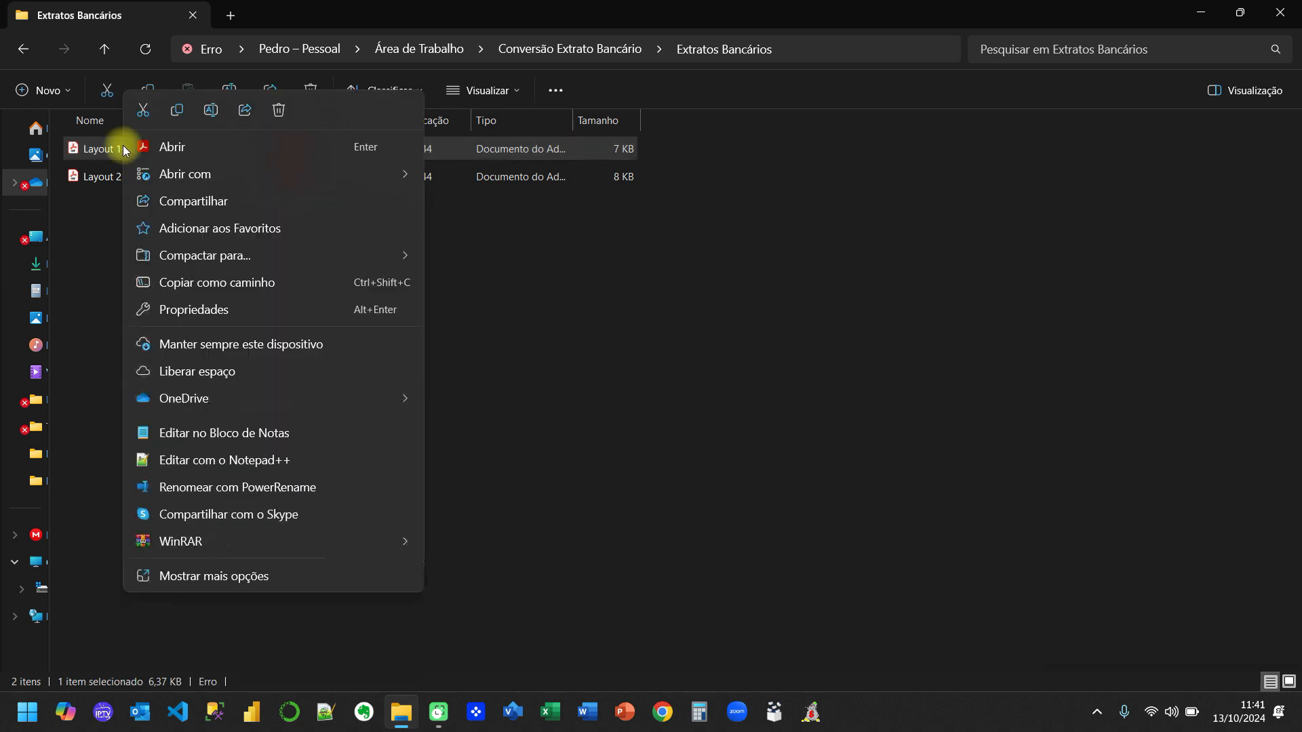
mouse_move(276, 175)
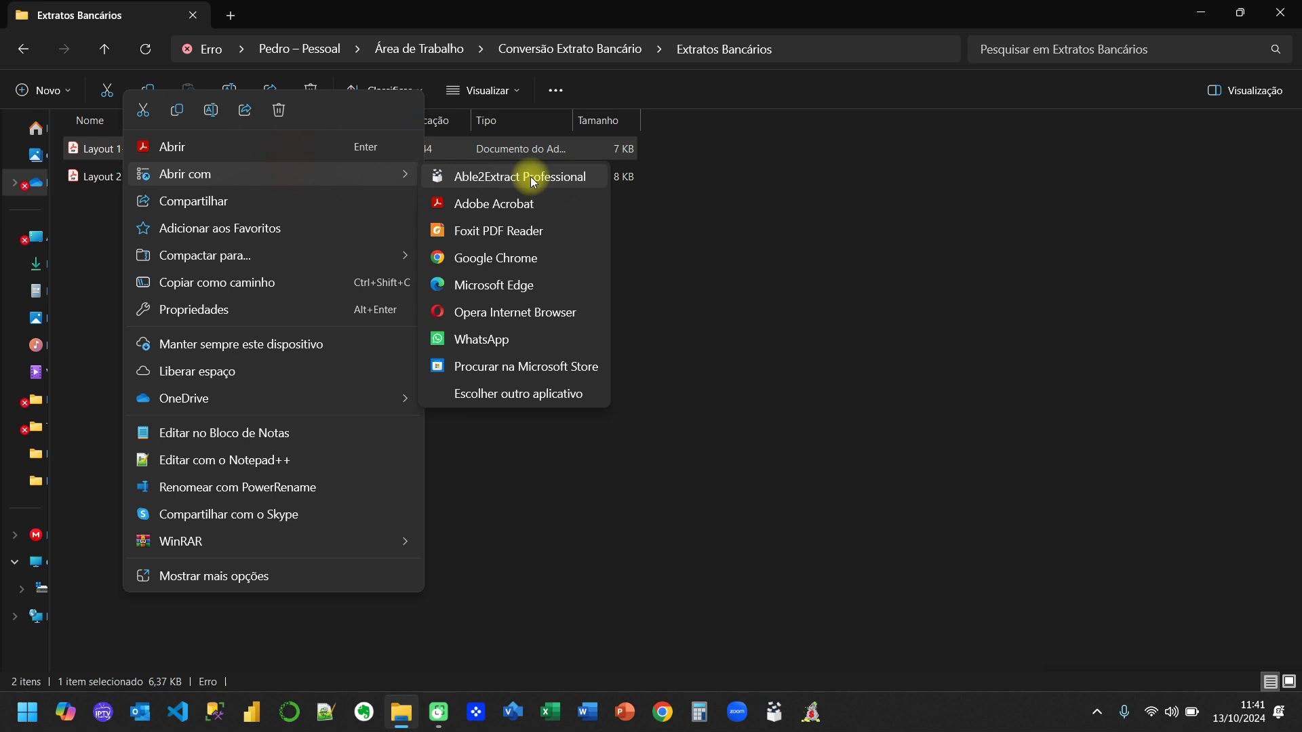
click(479, 177)
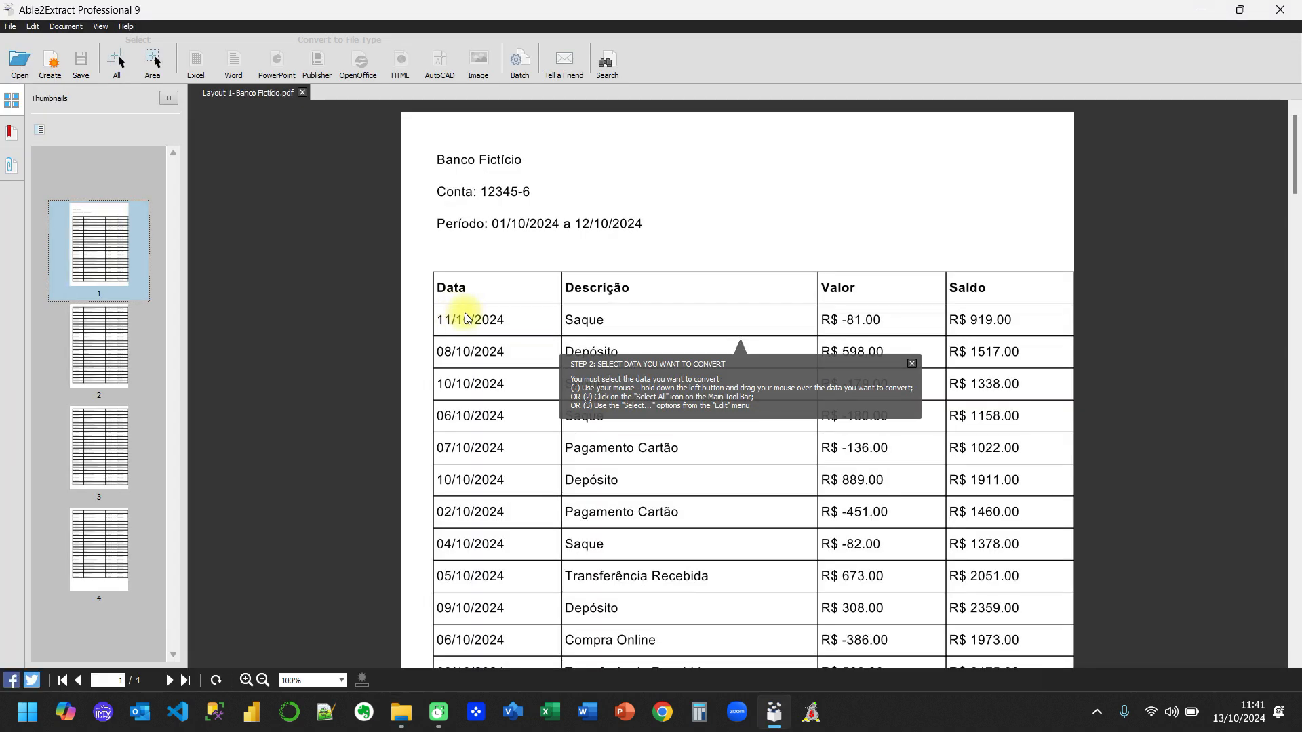
click(911, 363)
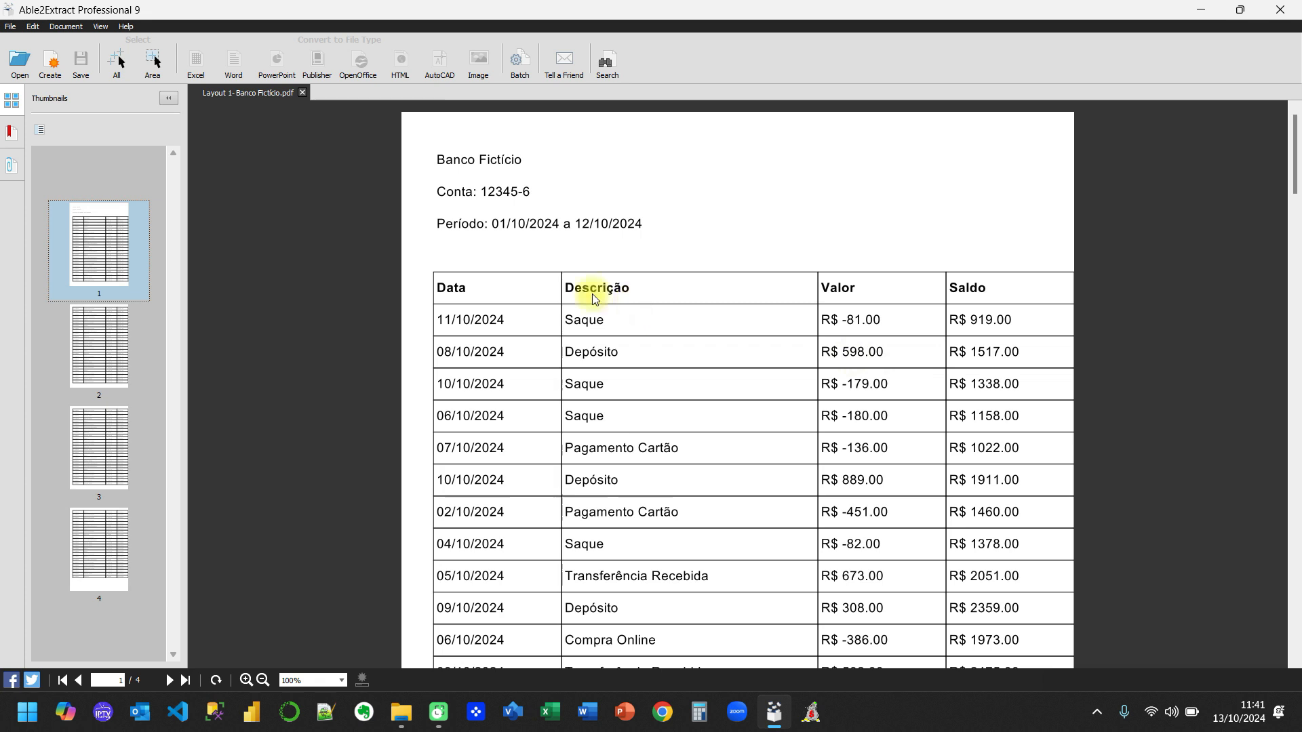
Select all the content of the statement PDF for conversion and check the selection on the first page
click(117, 63)
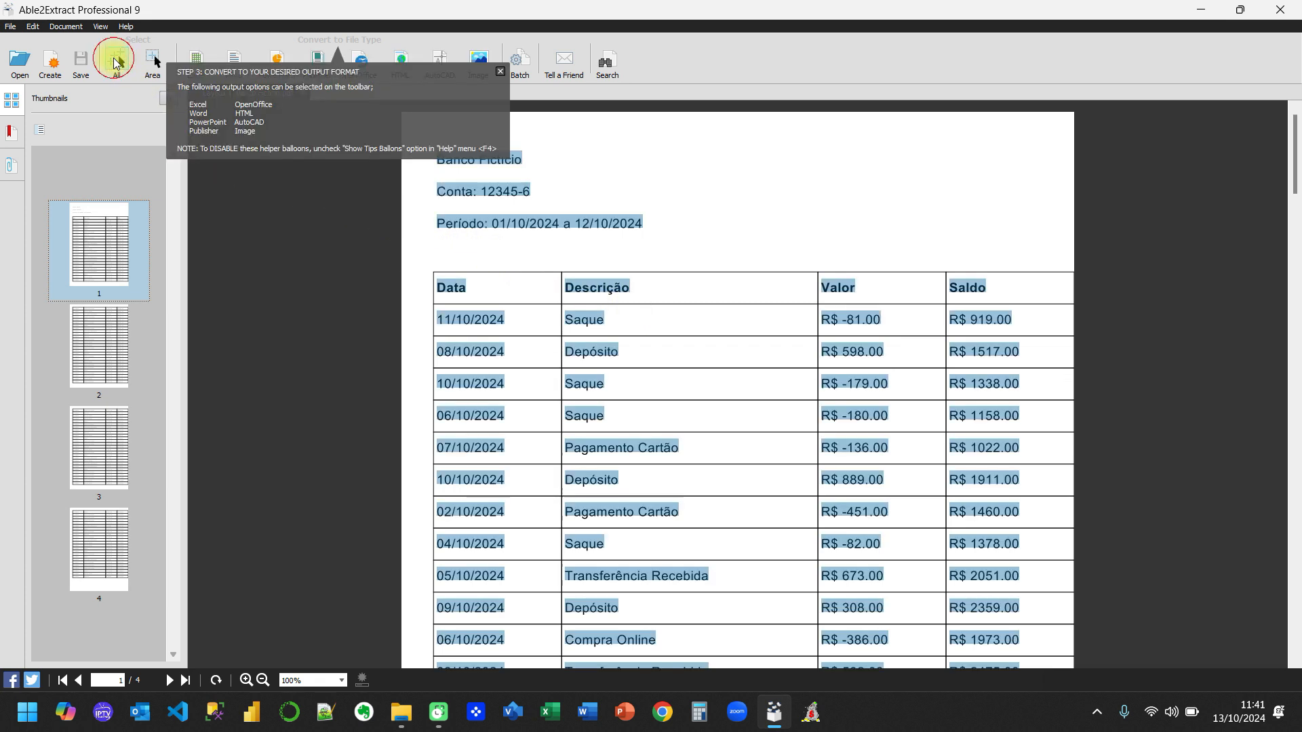
click(500, 71)
scroll(760, 302, down, 10)
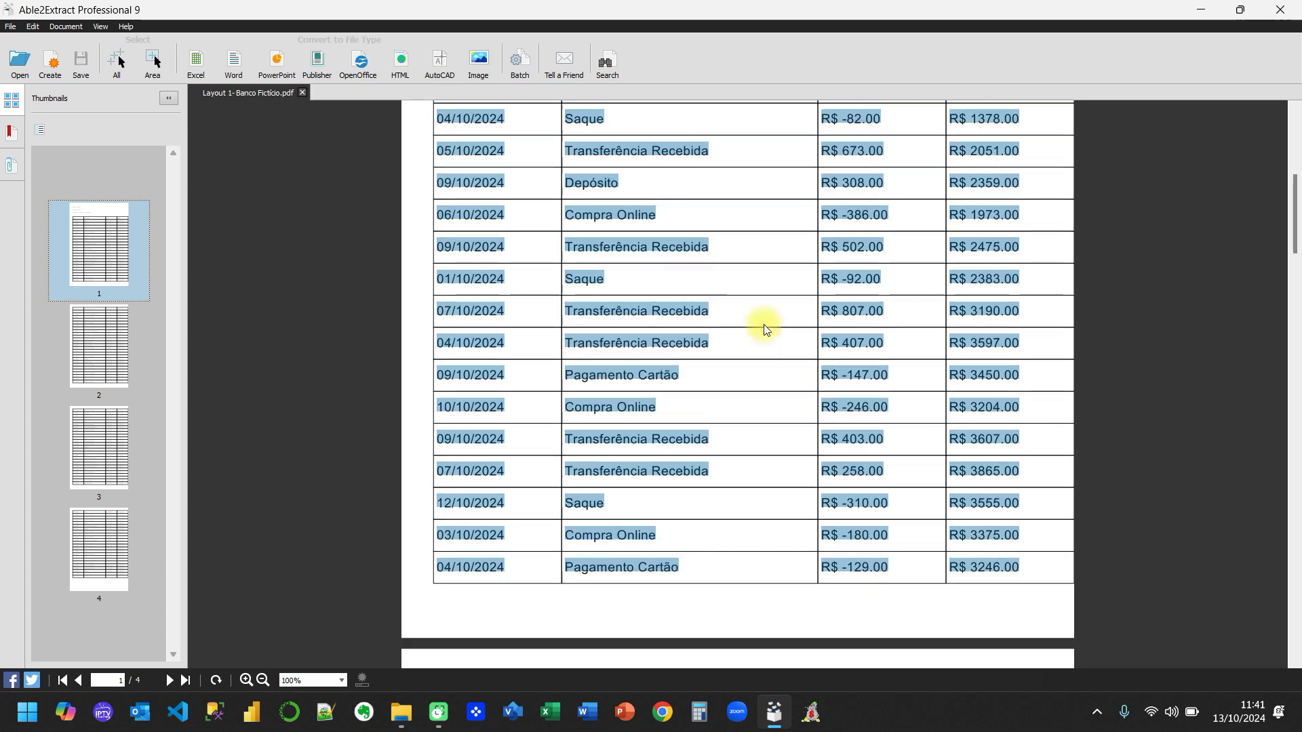
scroll(760, 332, up, 10)
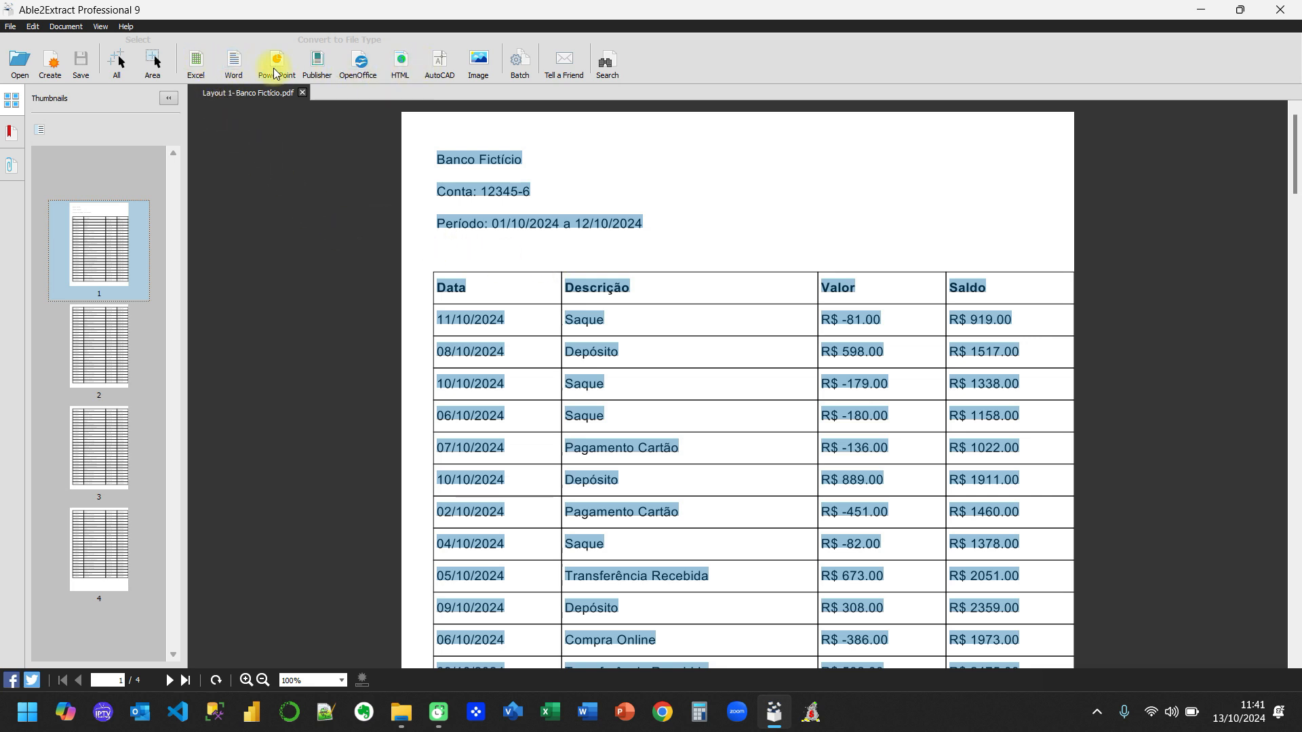
Convert the selection to Excel, save it as Layout 1- Banco Fictício.xlsx in Extratos Bancários, and close Able2Extract
click(197, 66)
click(523, 394)
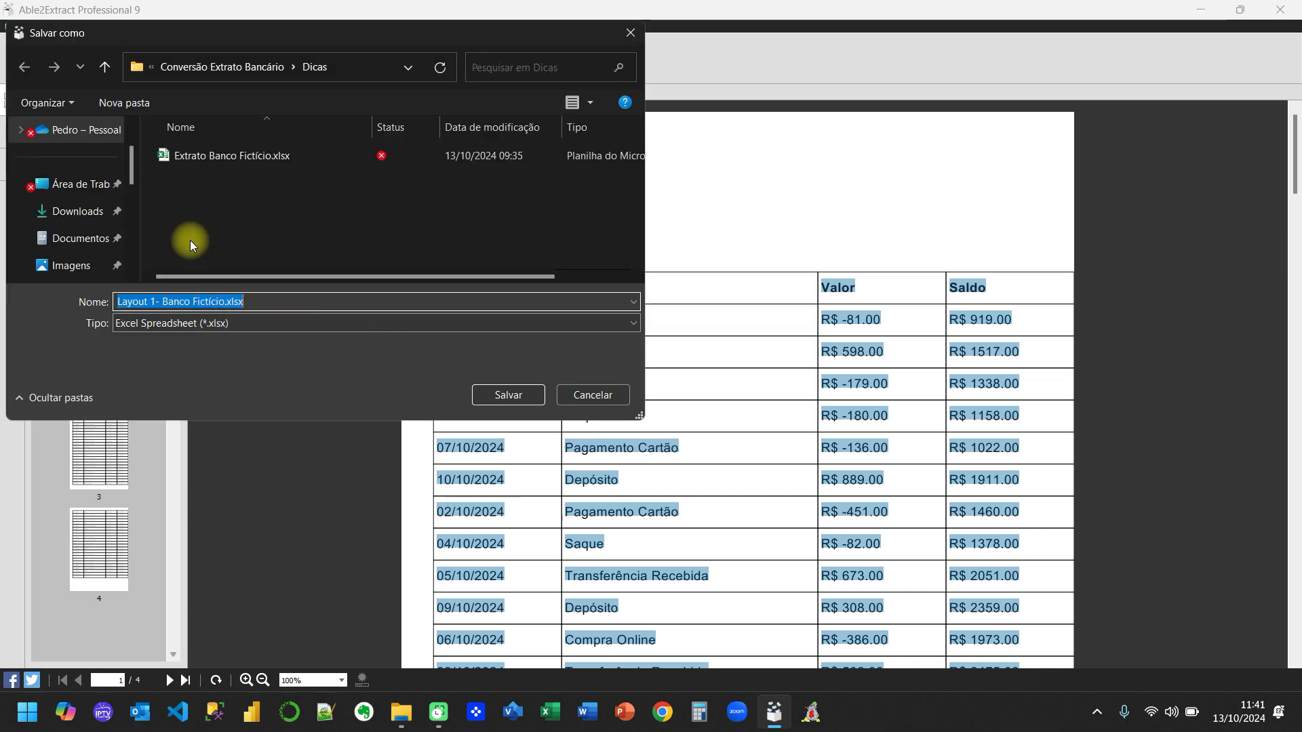
click(205, 71)
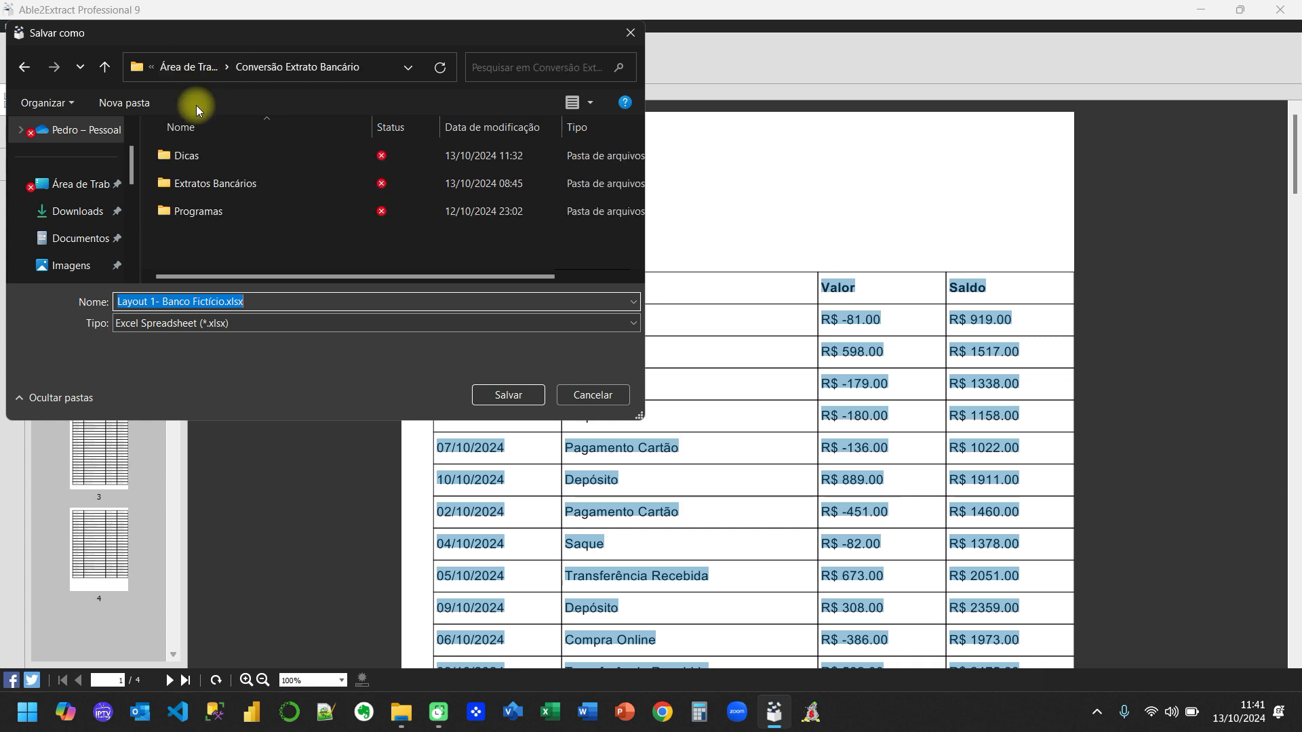
double_click(206, 184)
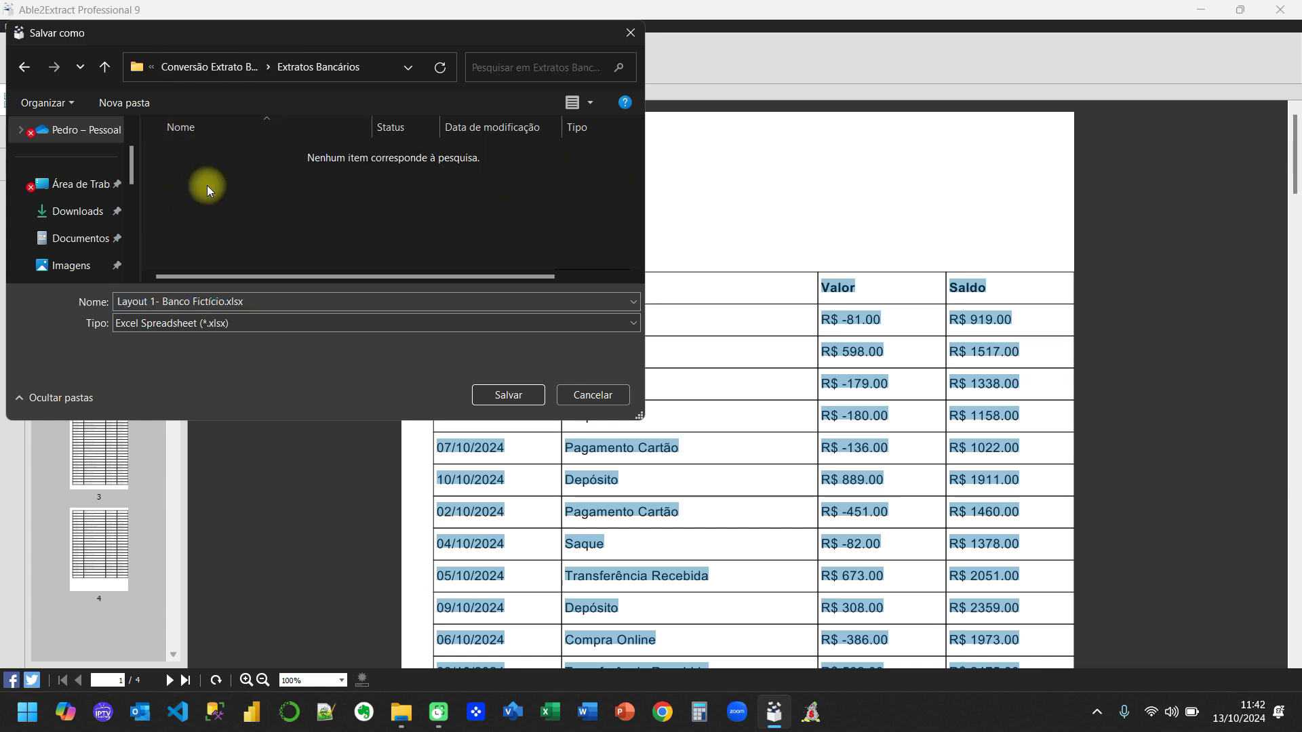
click(493, 396)
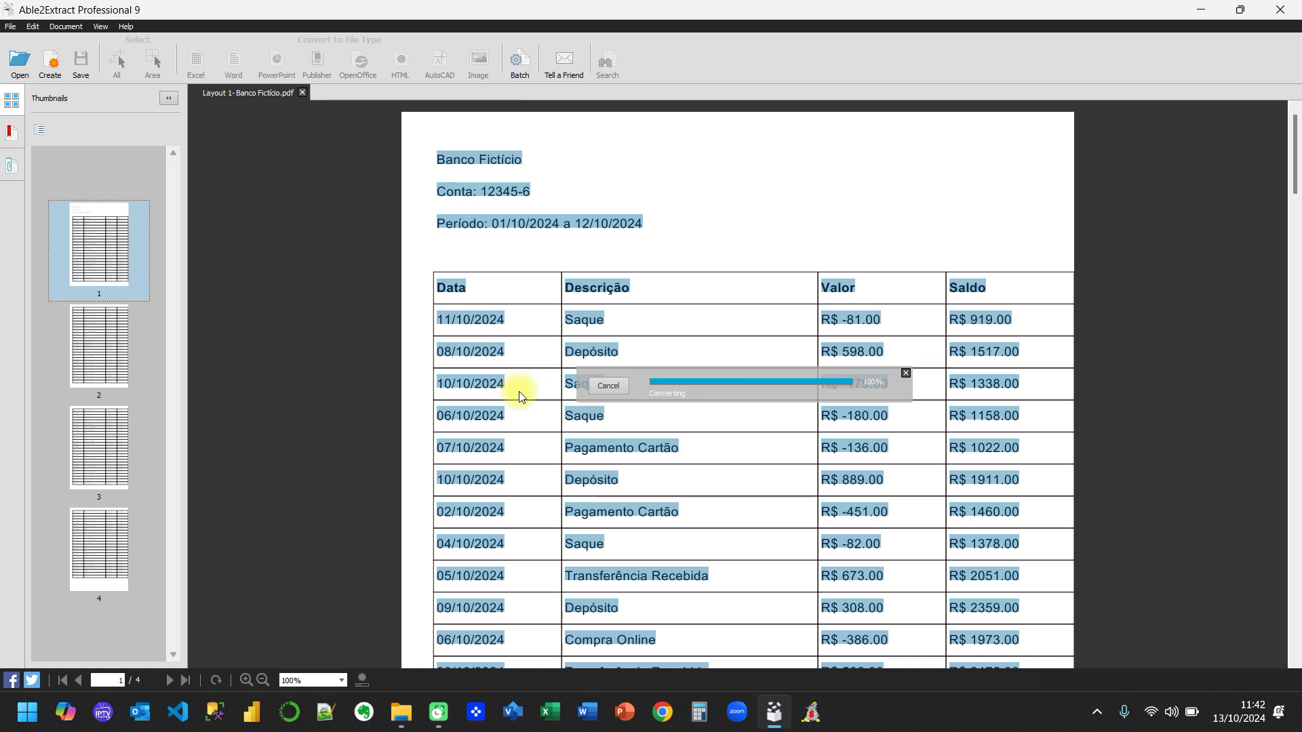
click(668, 372)
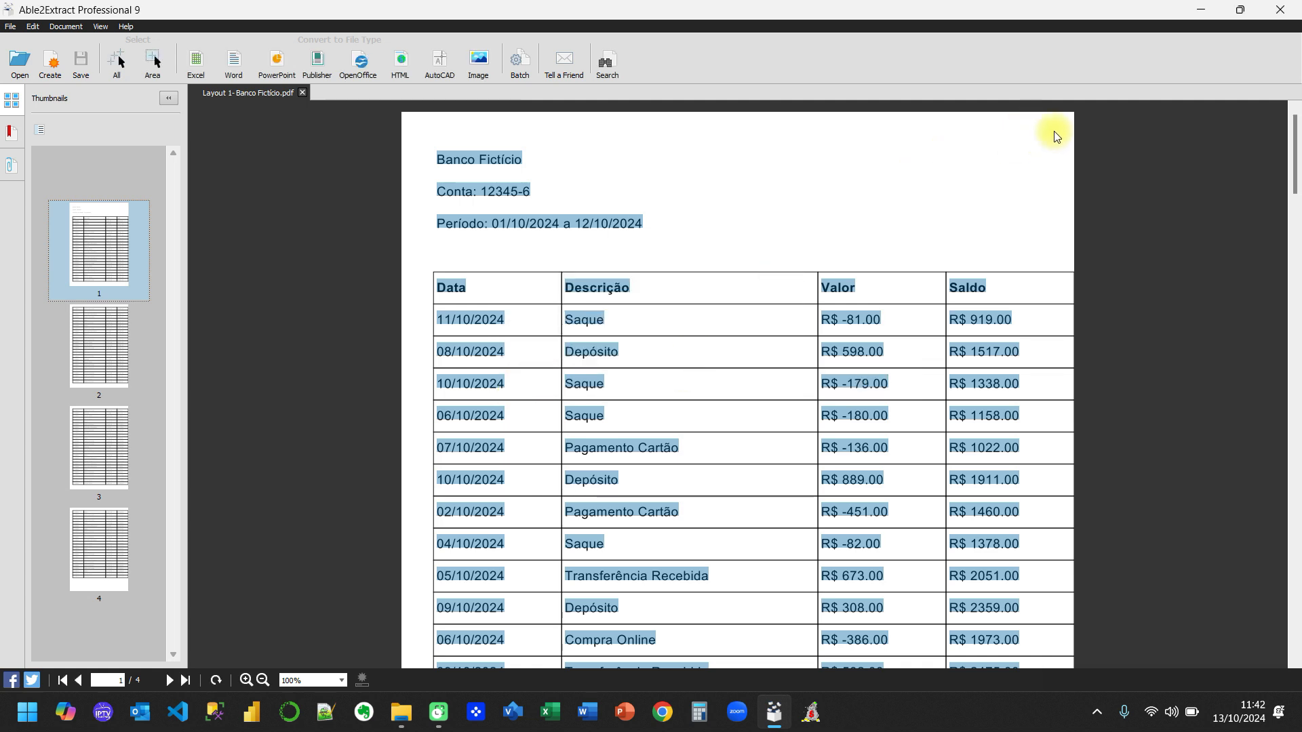
click(1292, 8)
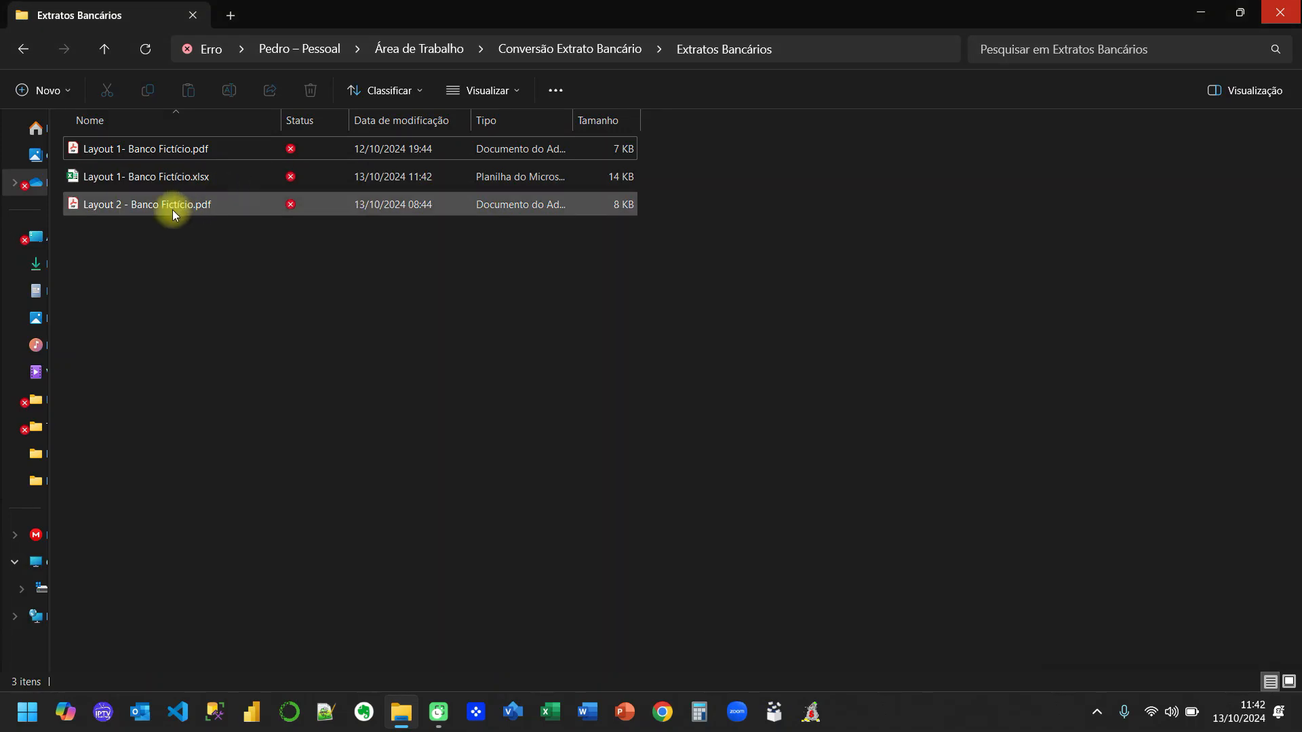
Open Layout 2 - Banco Fictício.pdf from the Extratos Bancários folder in Able2Extract Professional and dismiss the helper tip
click(149, 210)
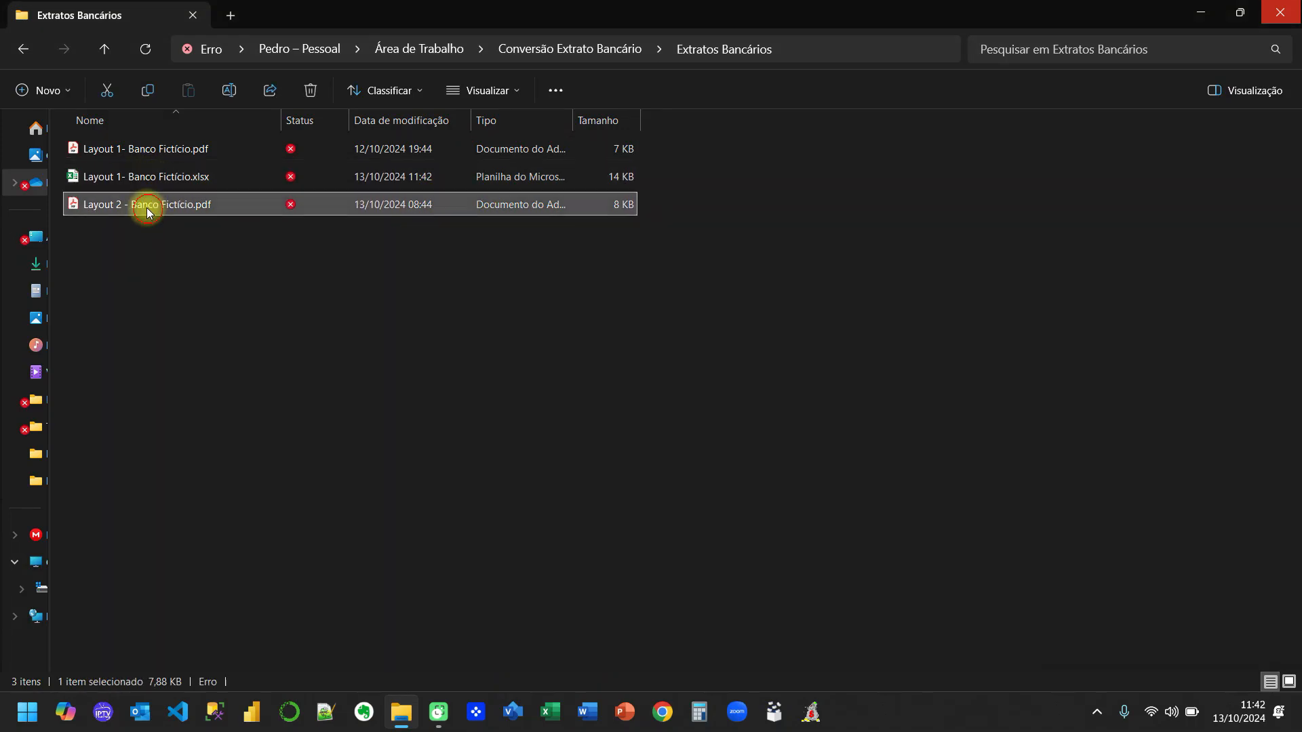
right_click(147, 210)
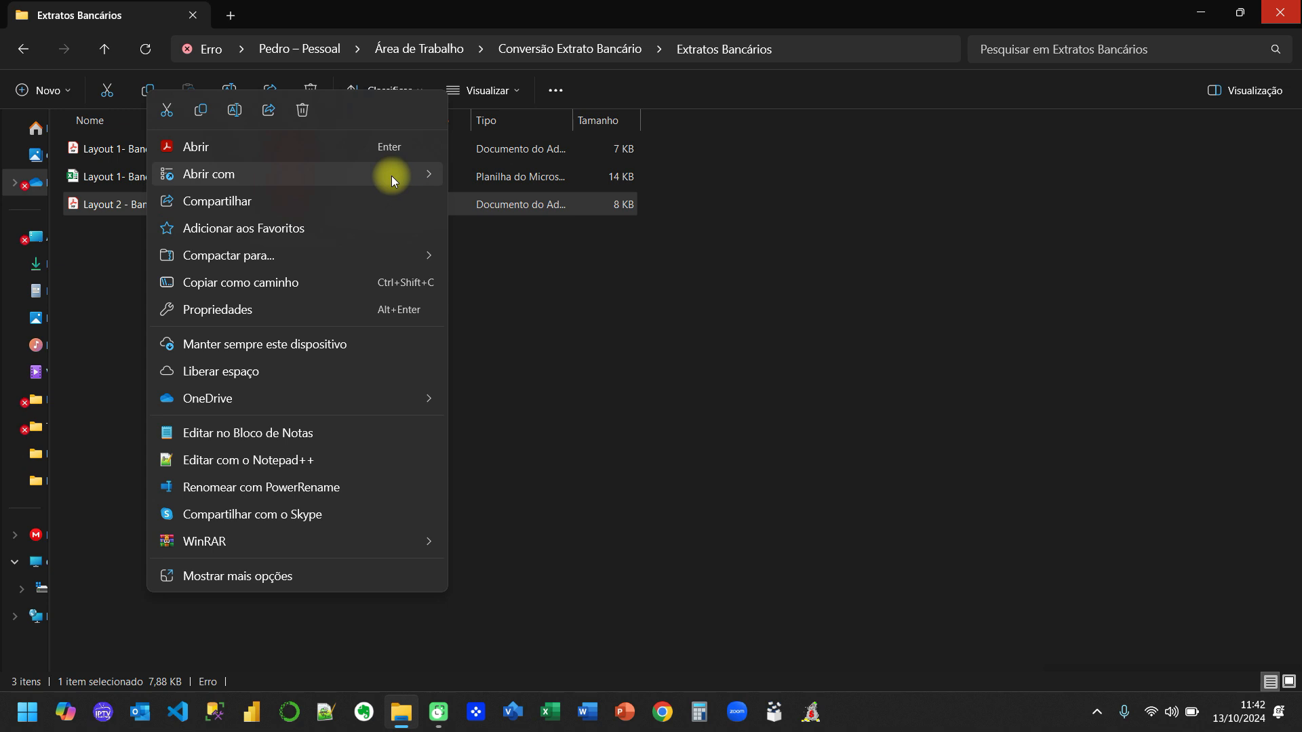
mouse_move(416, 178)
click(488, 175)
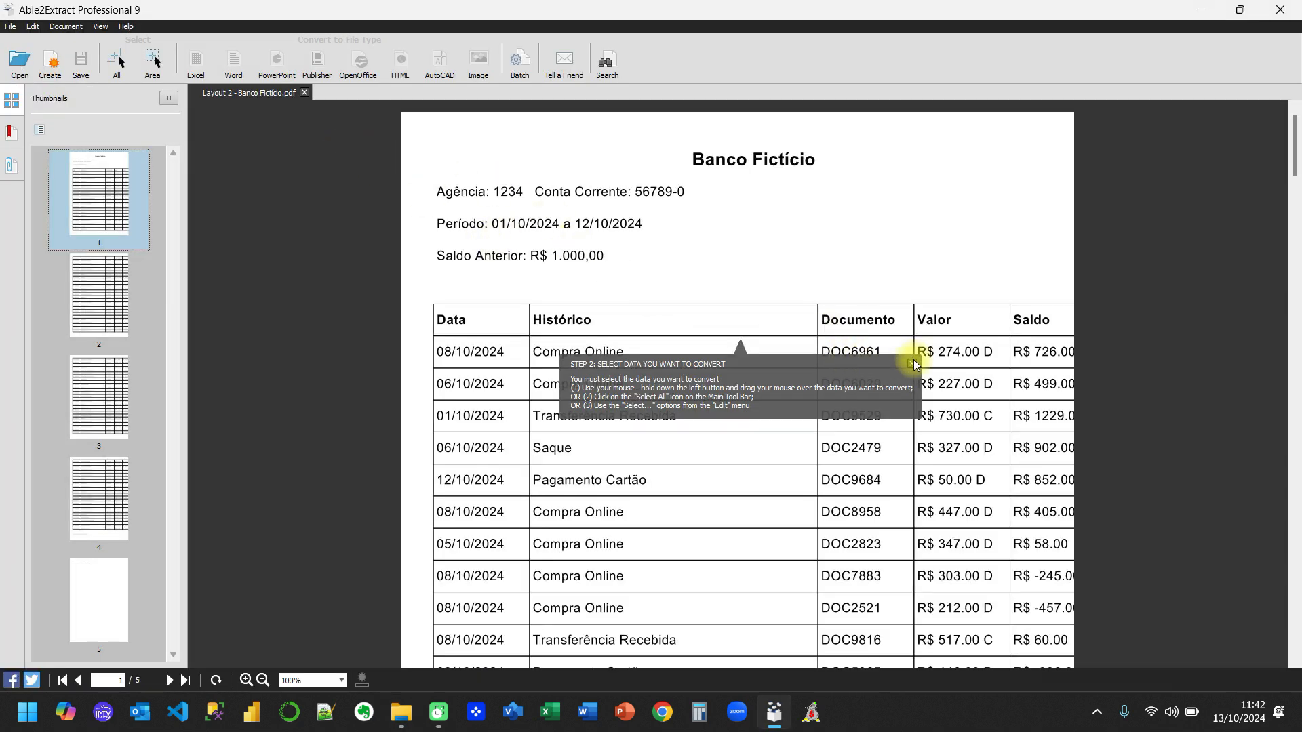
click(915, 364)
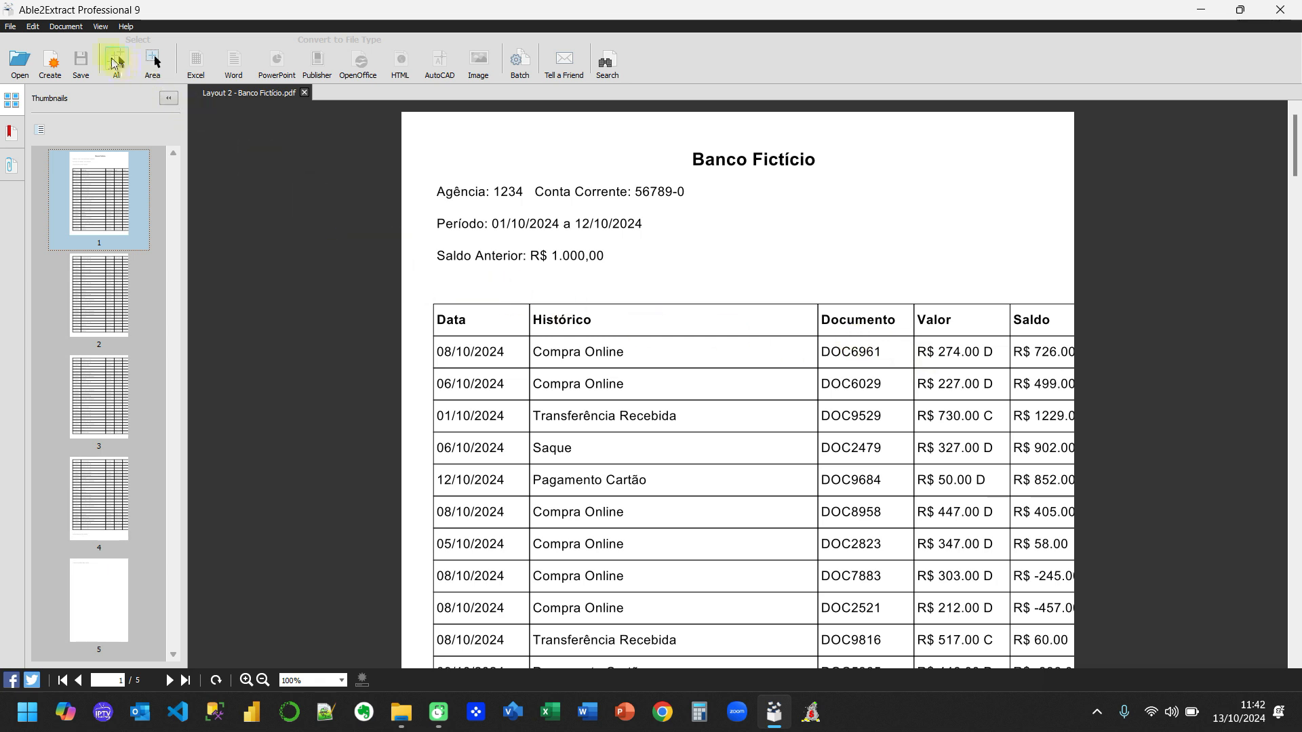
Convert the whole statement to Excel automatically, save it as Layout 2 - Banco Fictício.xlsx in Extratos Bancários, and close Able2Extract
click(115, 63)
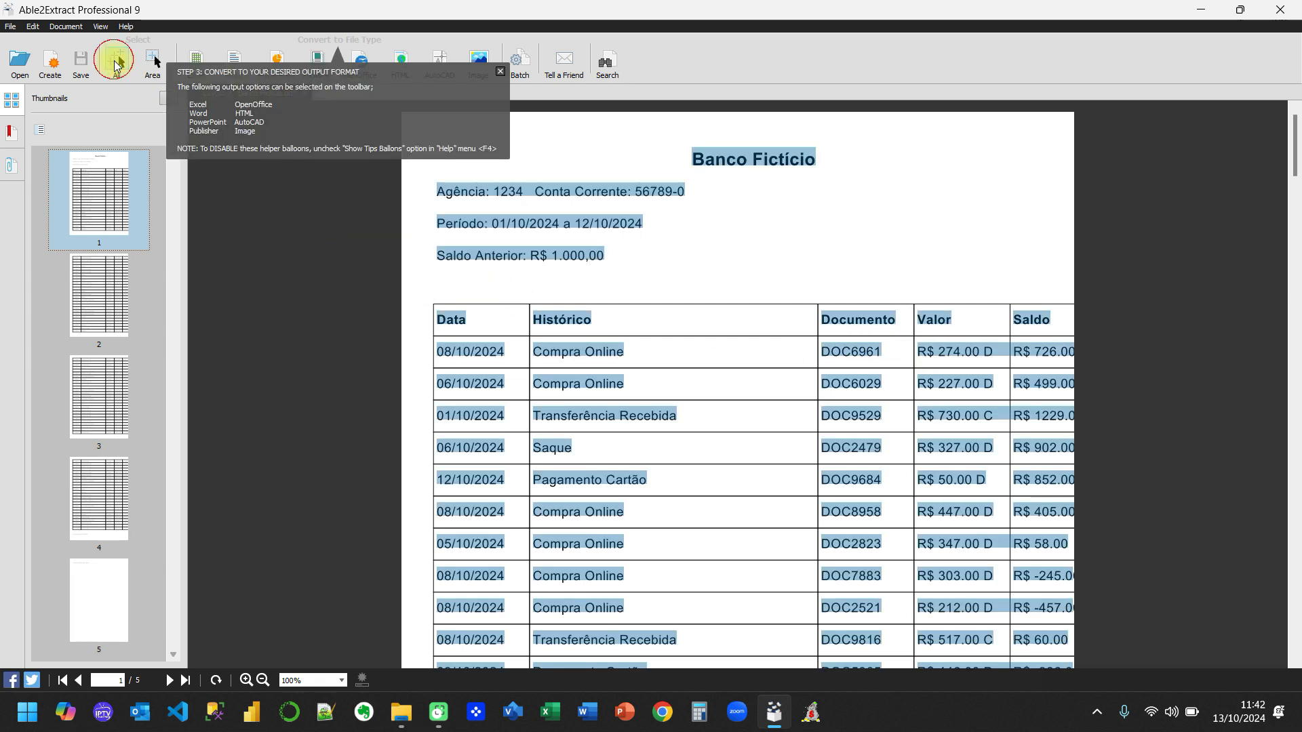
click(196, 59)
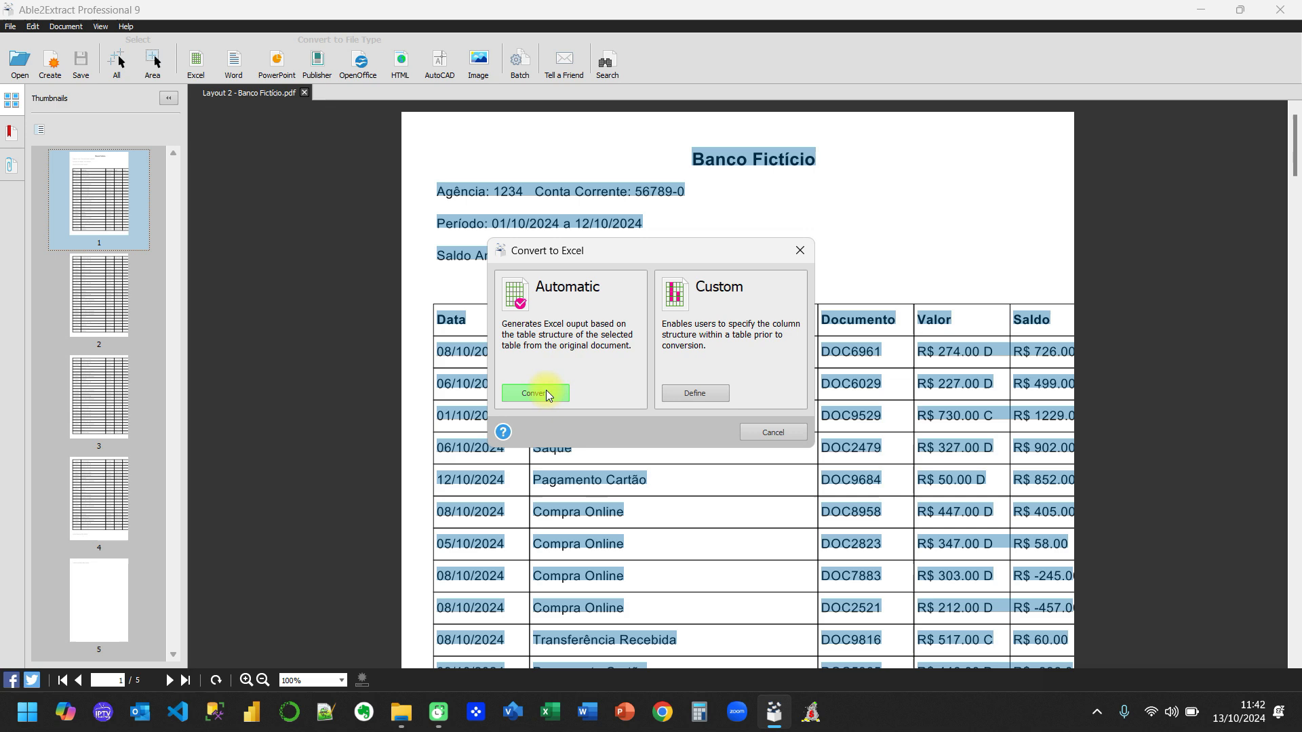
click(539, 396)
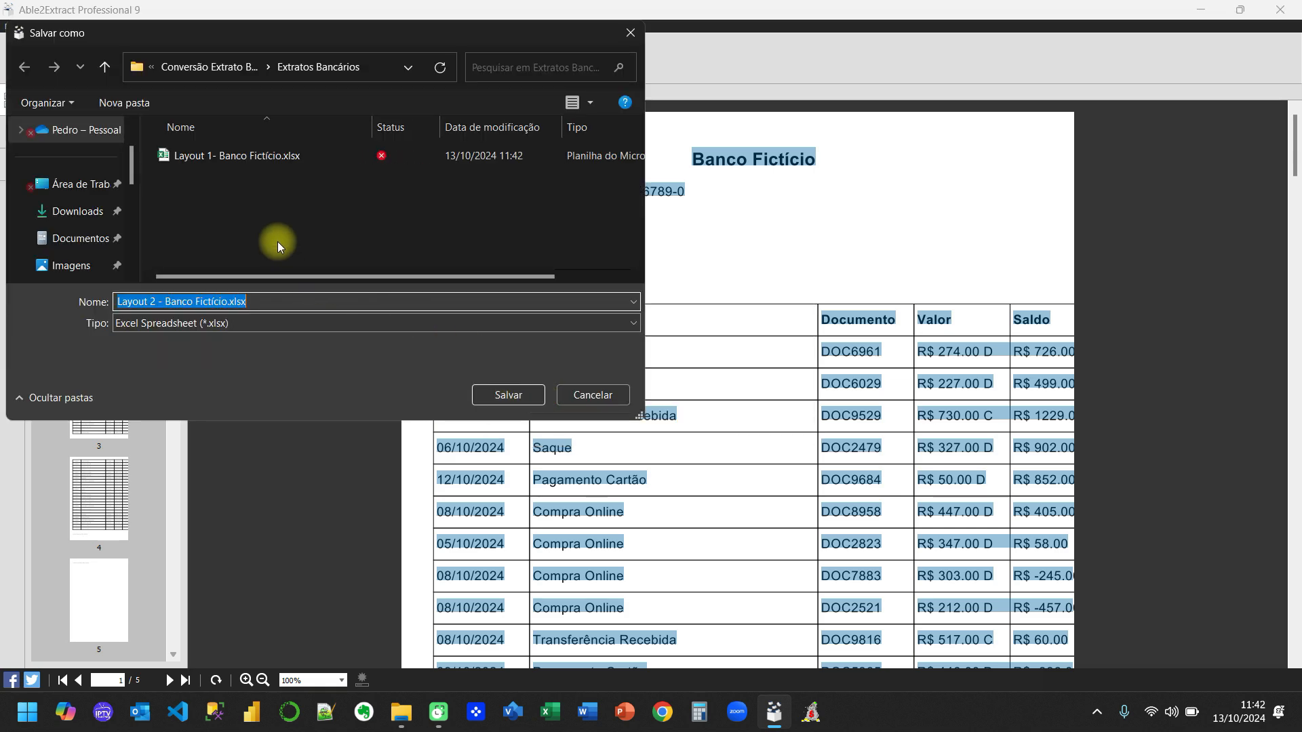
click(535, 395)
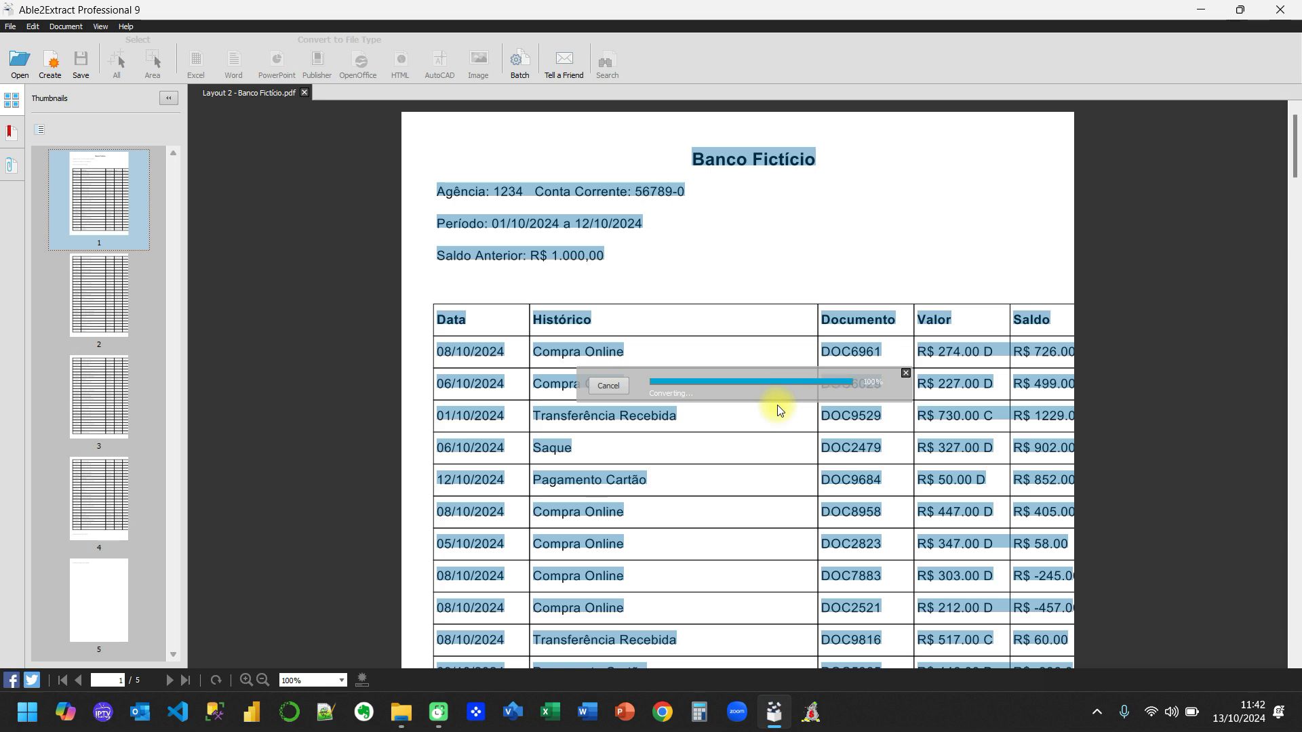
click(686, 377)
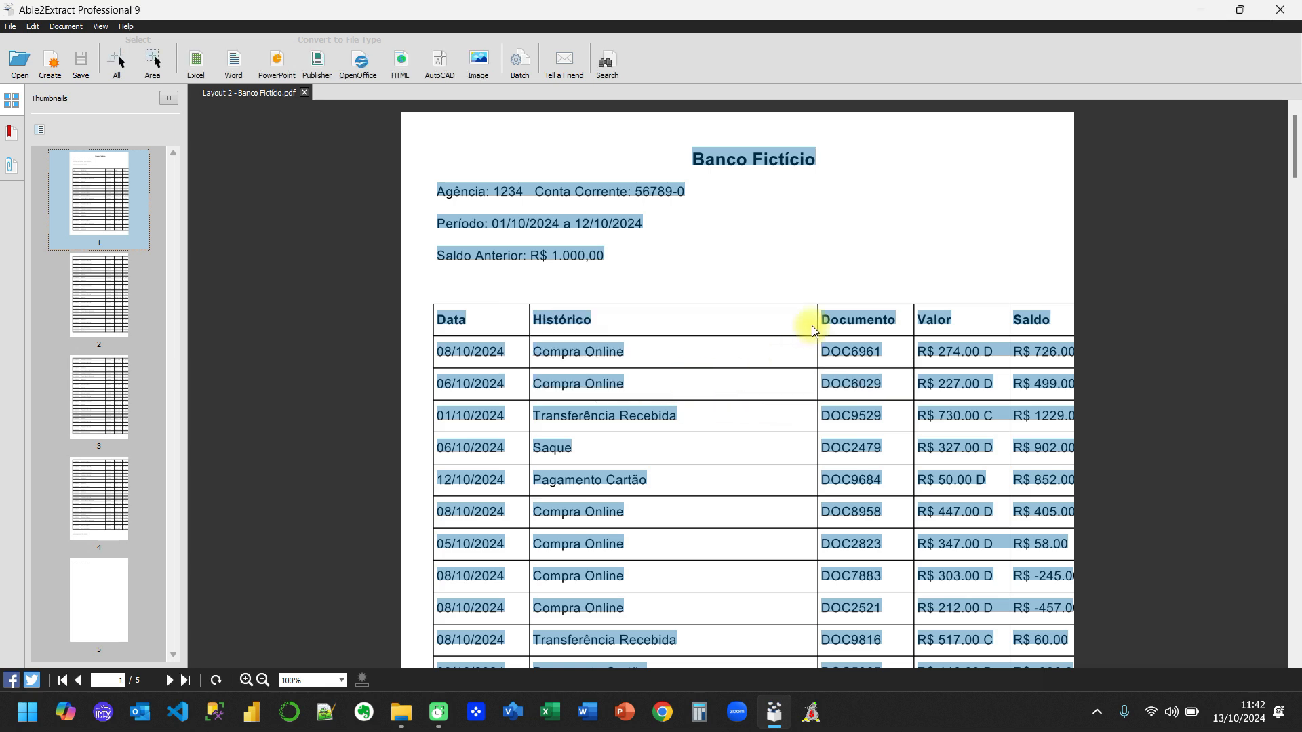
click(1280, 10)
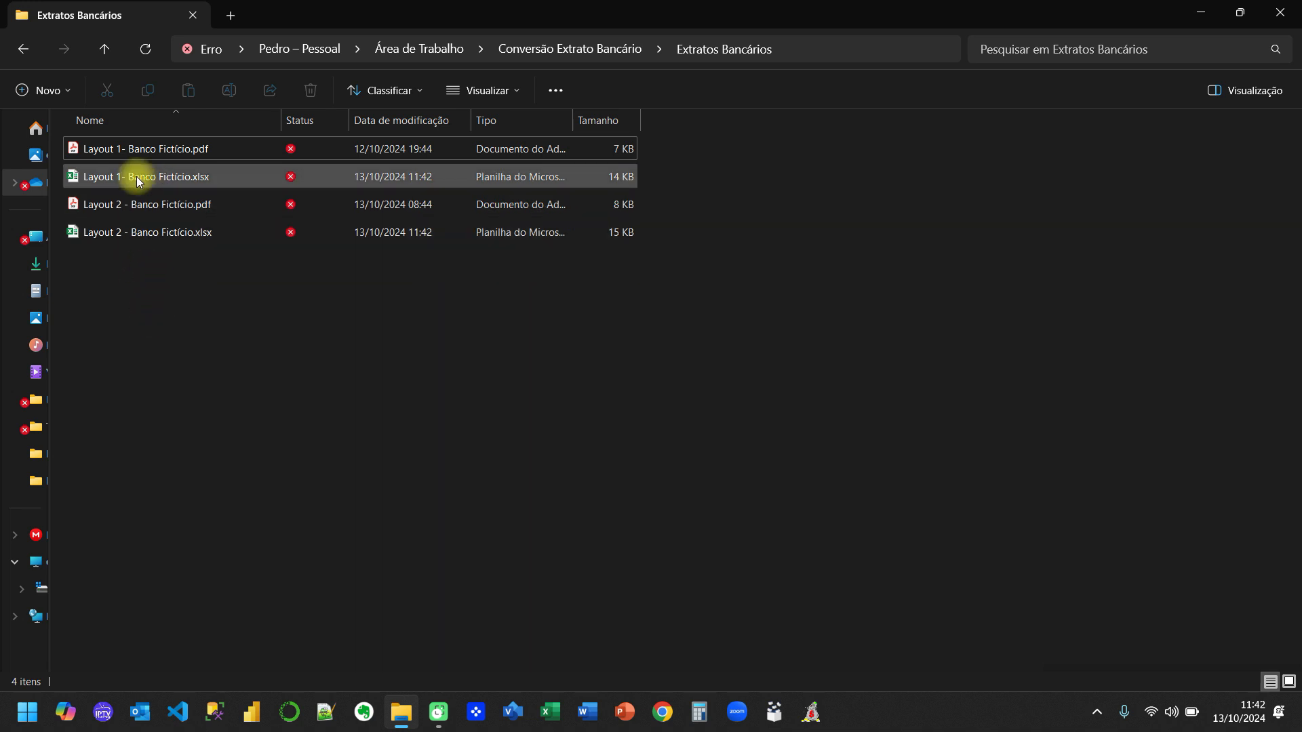
Open Layout 1- Banco Fictício.xlsx in Excel and dismiss the blocked-upload warning
double_click(156, 179)
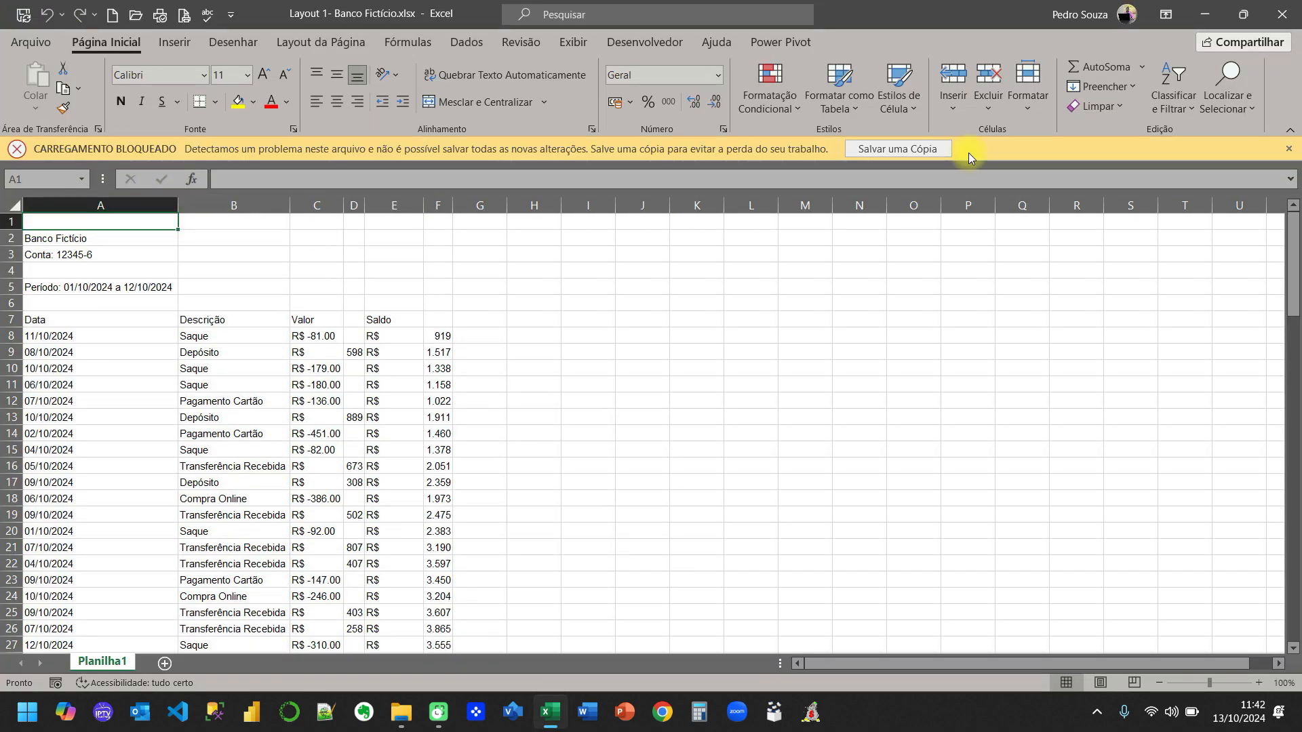
click(1291, 150)
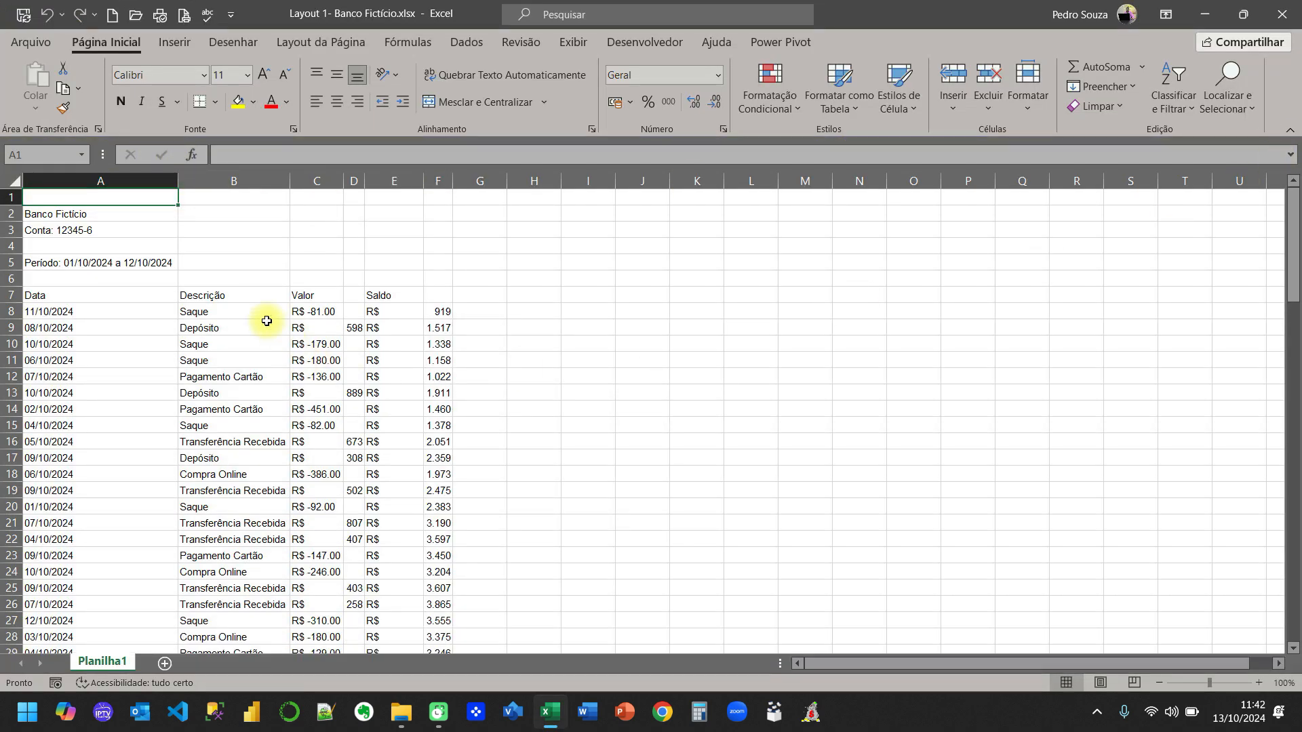
Examine the converted statement on Planilha1 from the heading to the last transaction, checking that all PDF pages are on one sheet
scroll(247, 314, down, 9)
scroll(243, 309, down, 20)
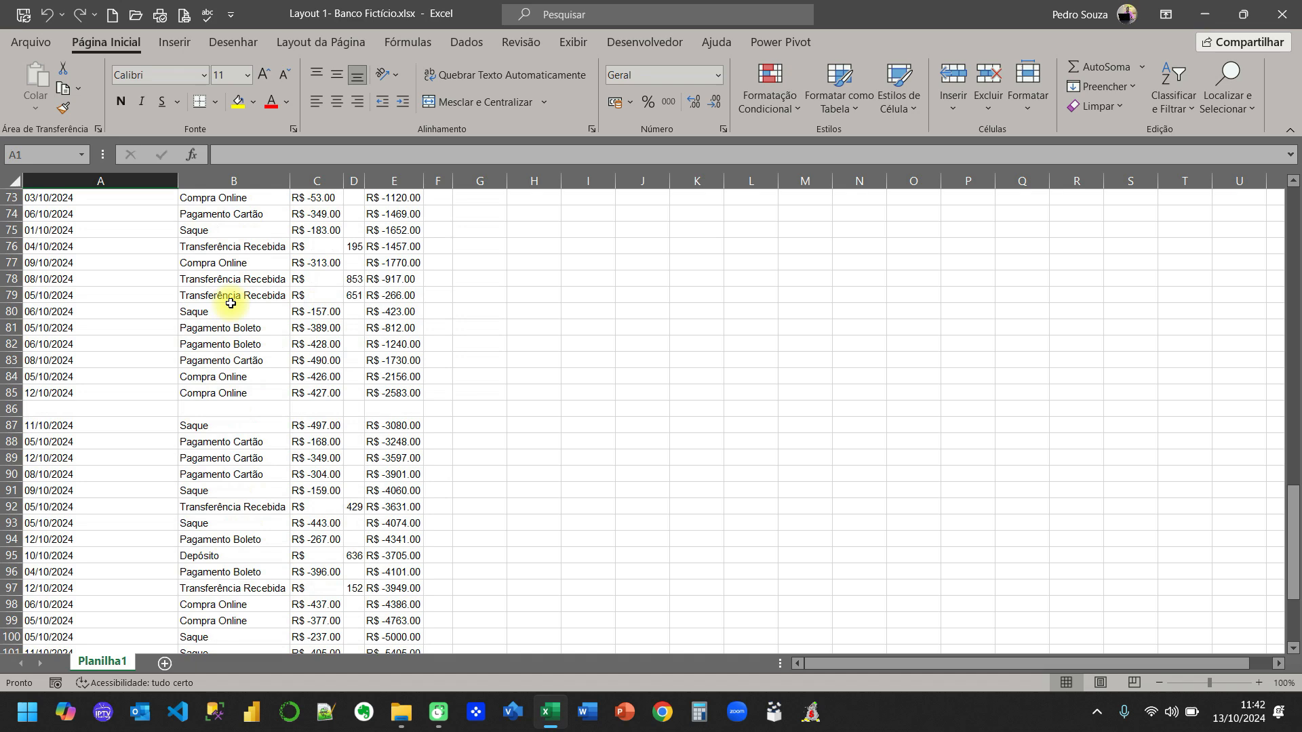
scroll(195, 322, up, 20)
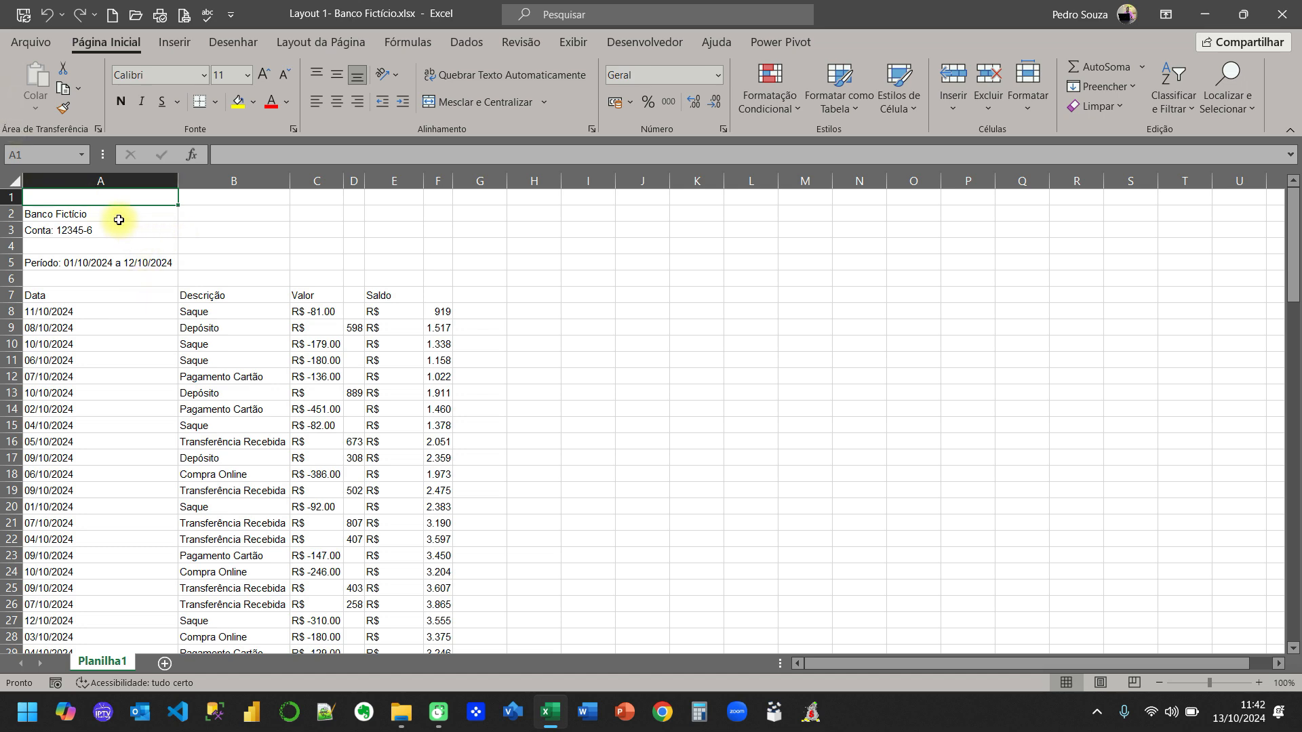
scroll(100, 200, down, 20)
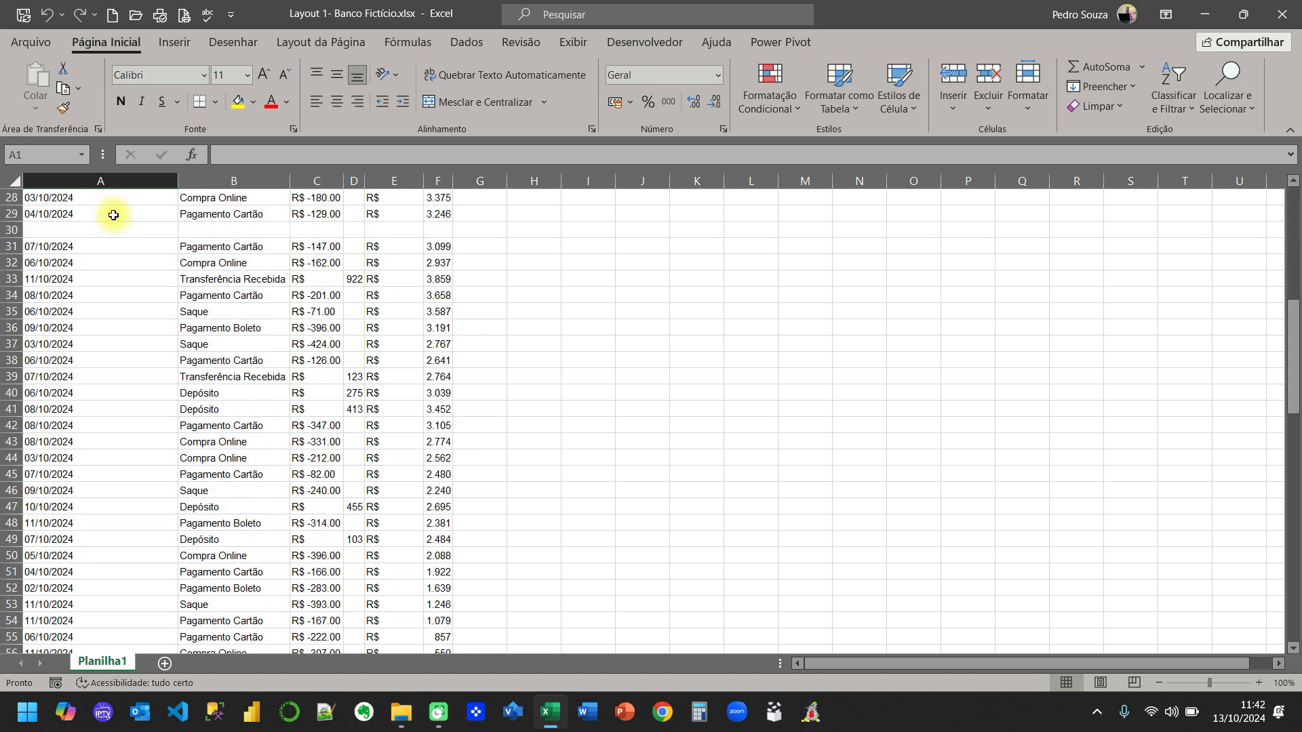
scroll(112, 221, down, 11)
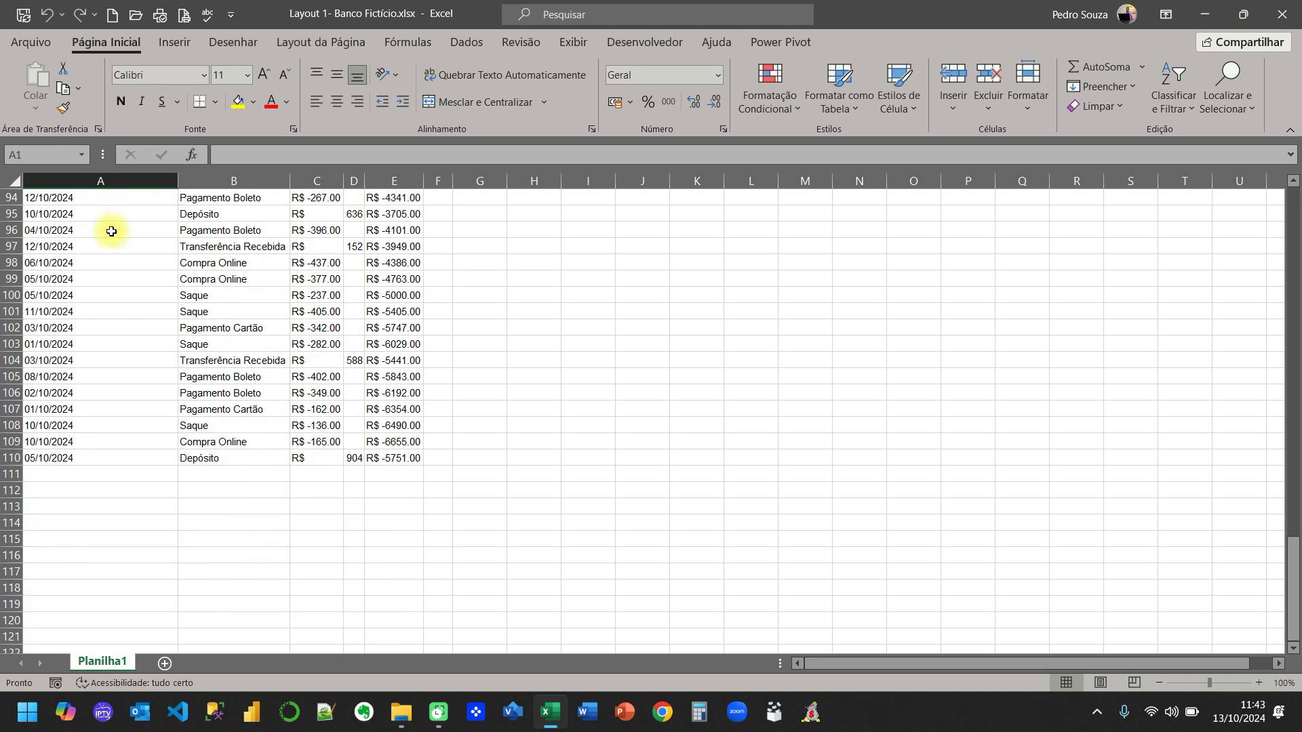
scroll(118, 271, down, 4)
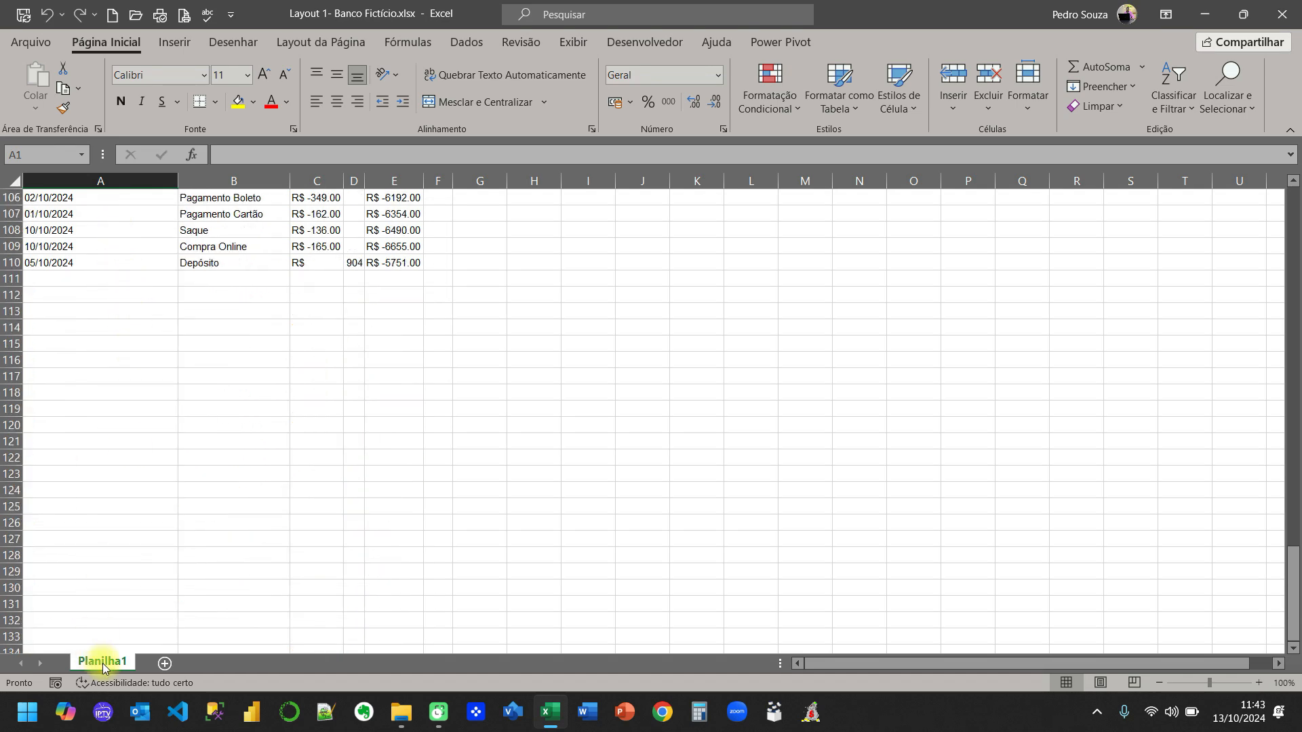
scroll(86, 436, up, 20)
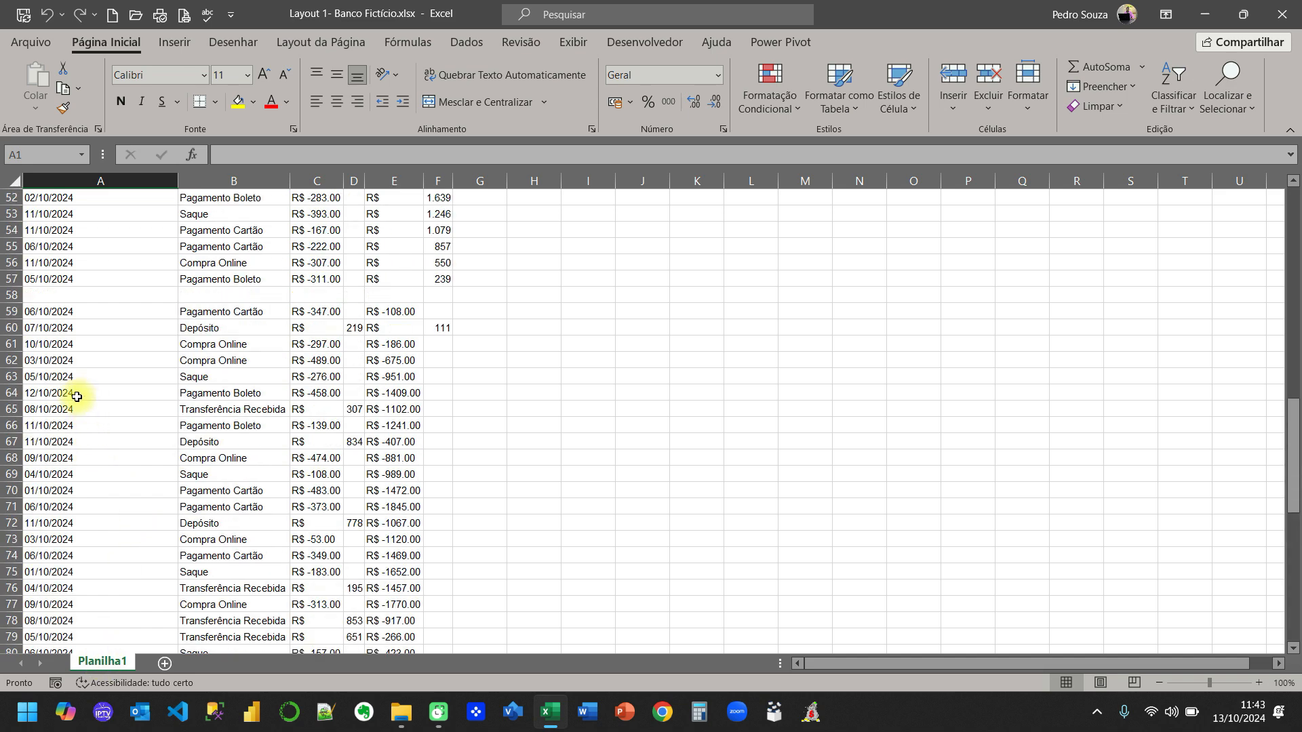
scroll(81, 270, down, 20)
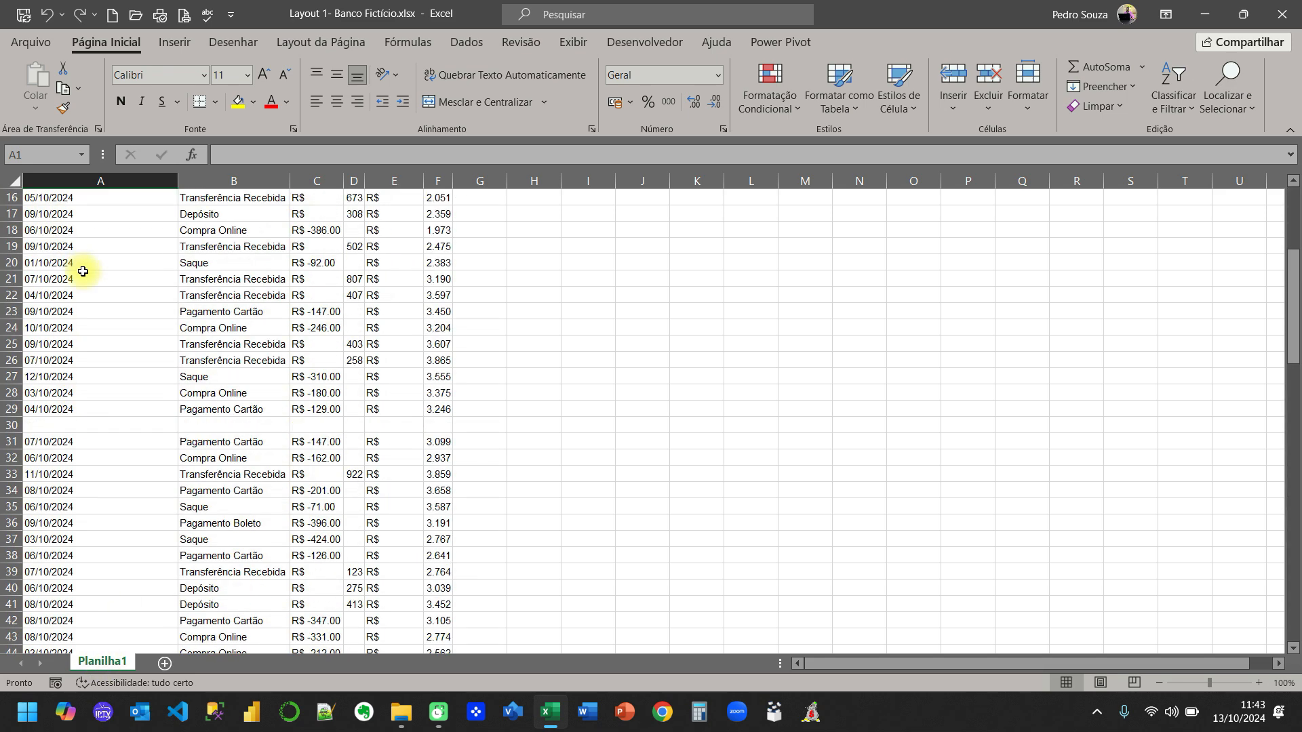
scroll(85, 290, down, 4)
scroll(85, 291, up, 20)
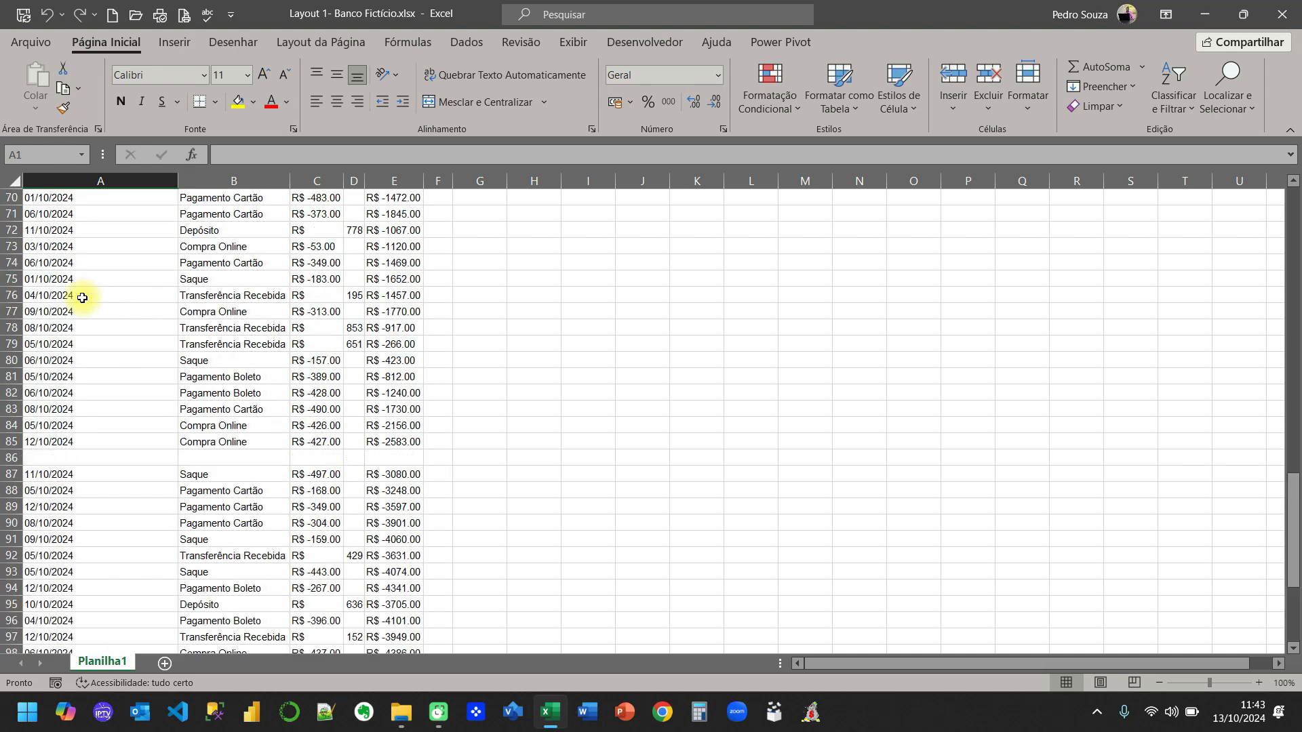
Add three blank worksheets after Planilha1
click(165, 663)
click(229, 663)
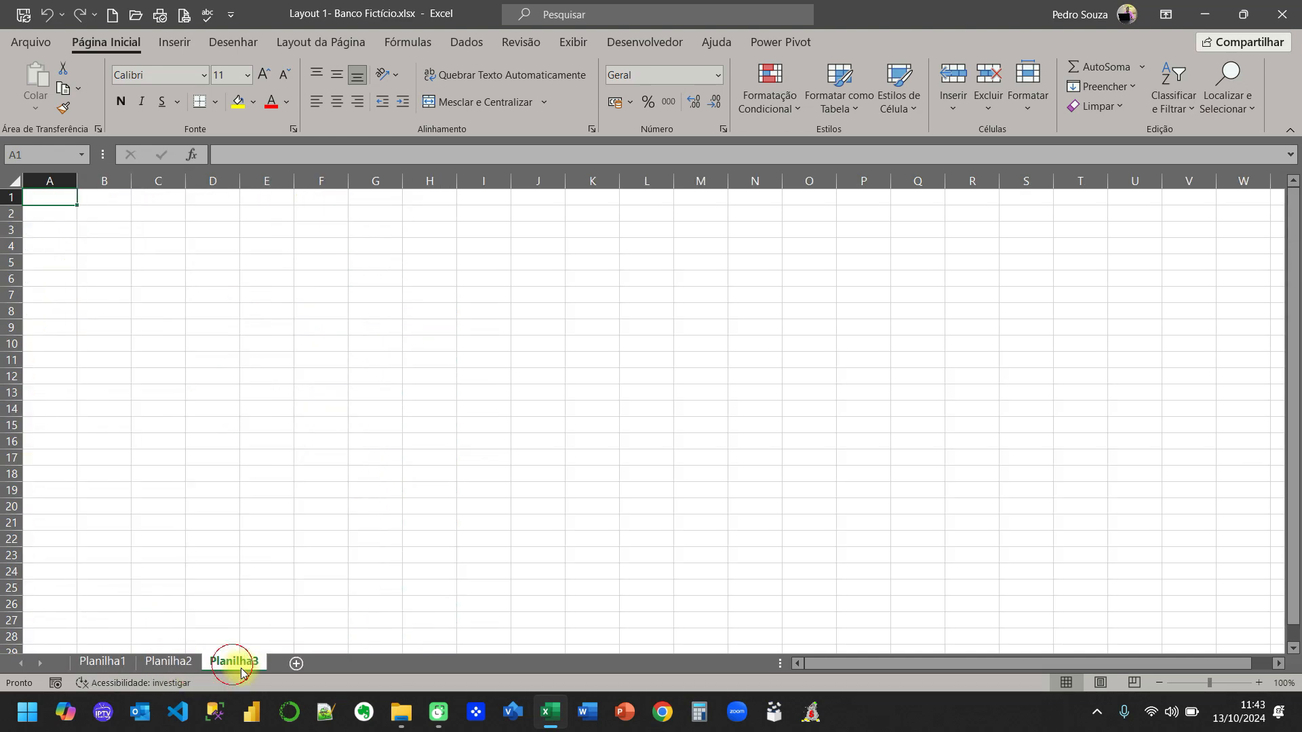
click(290, 663)
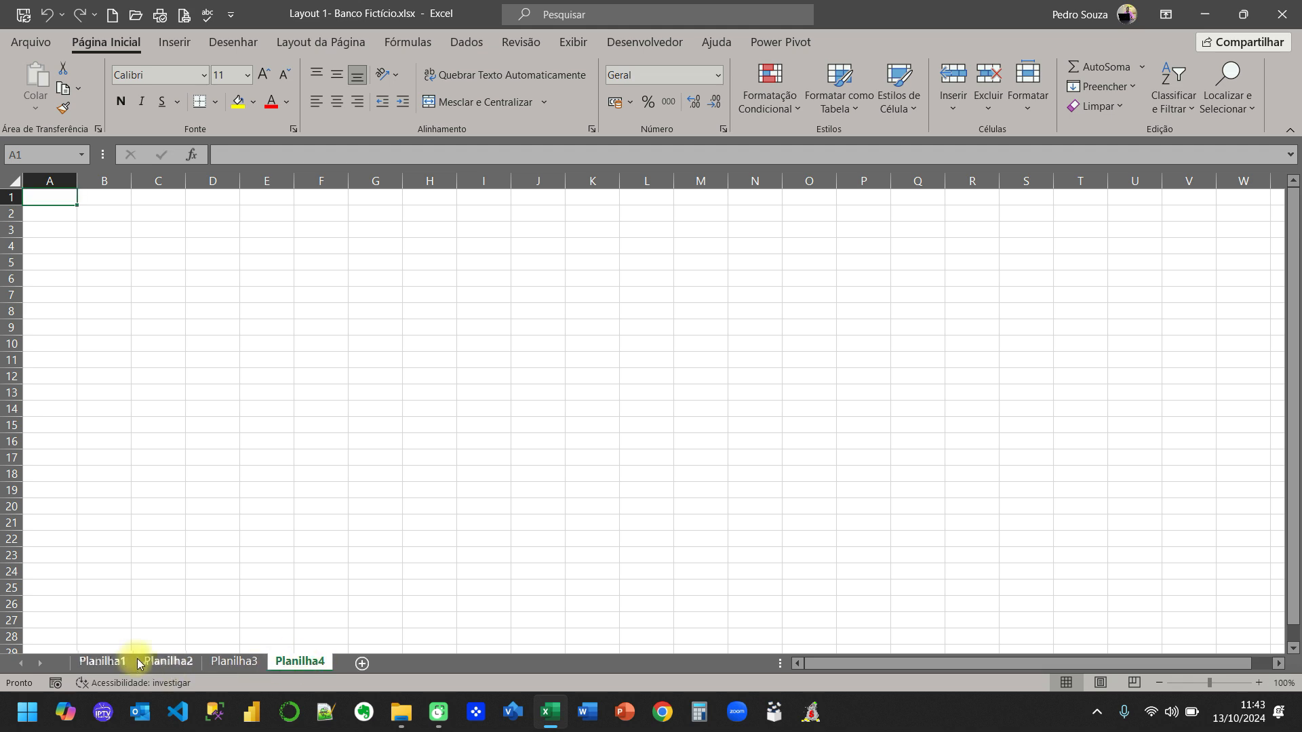
Delete the blank worksheets Planilha4, Planilha2 and Planilha3 so that only Planilha1 remains in the workbook
right_click(285, 662)
click(334, 448)
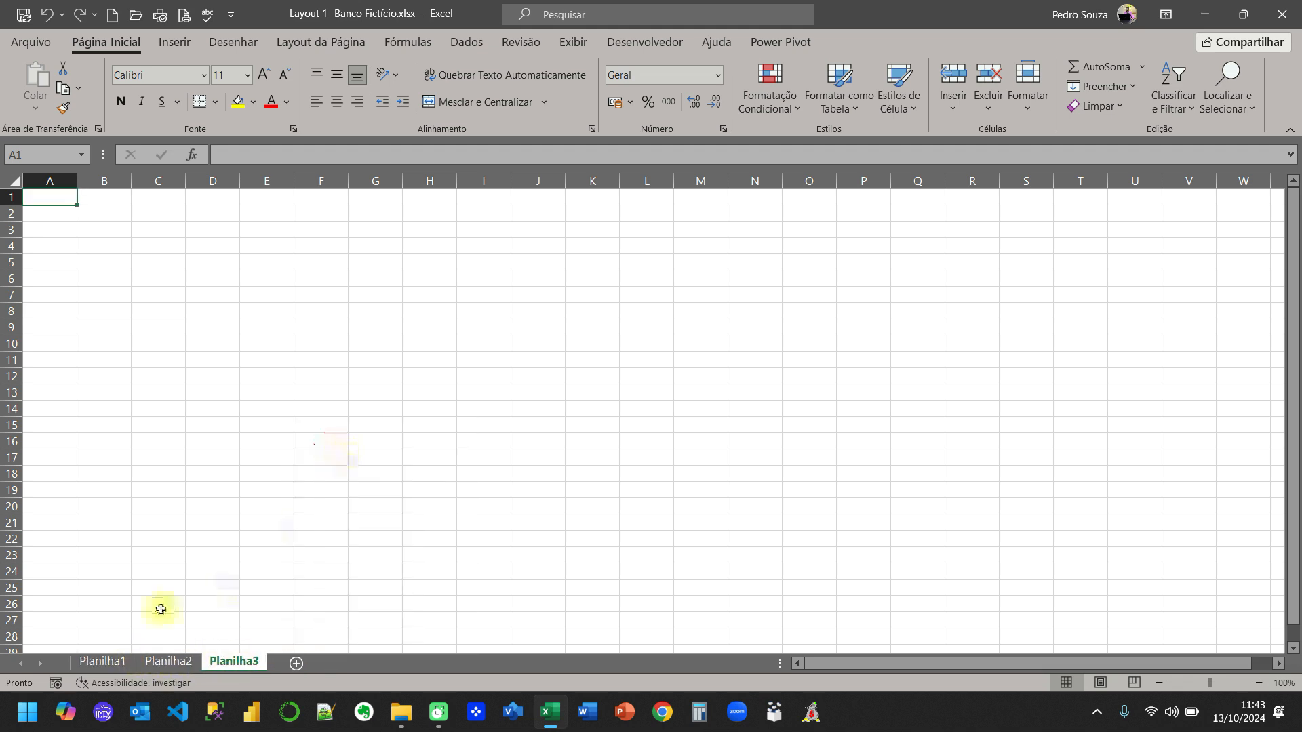
click(169, 663)
right_click(170, 662)
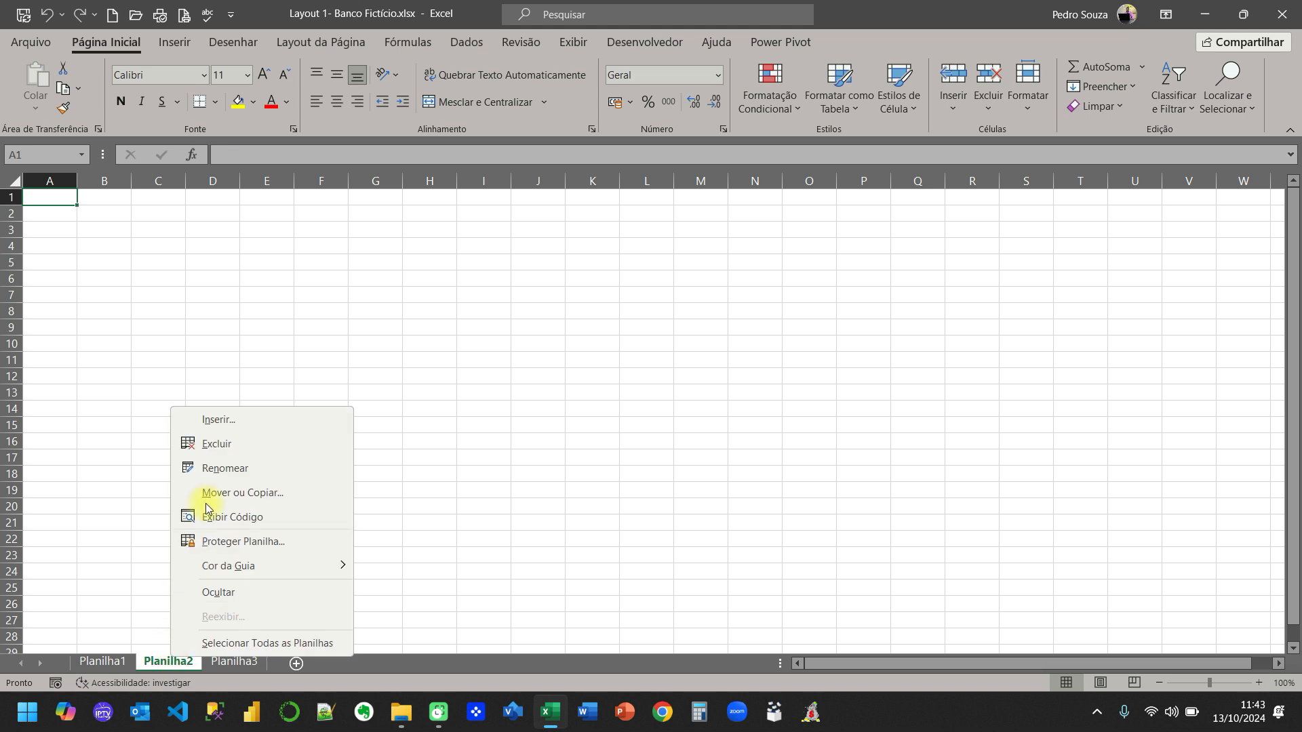
click(225, 444)
right_click(166, 662)
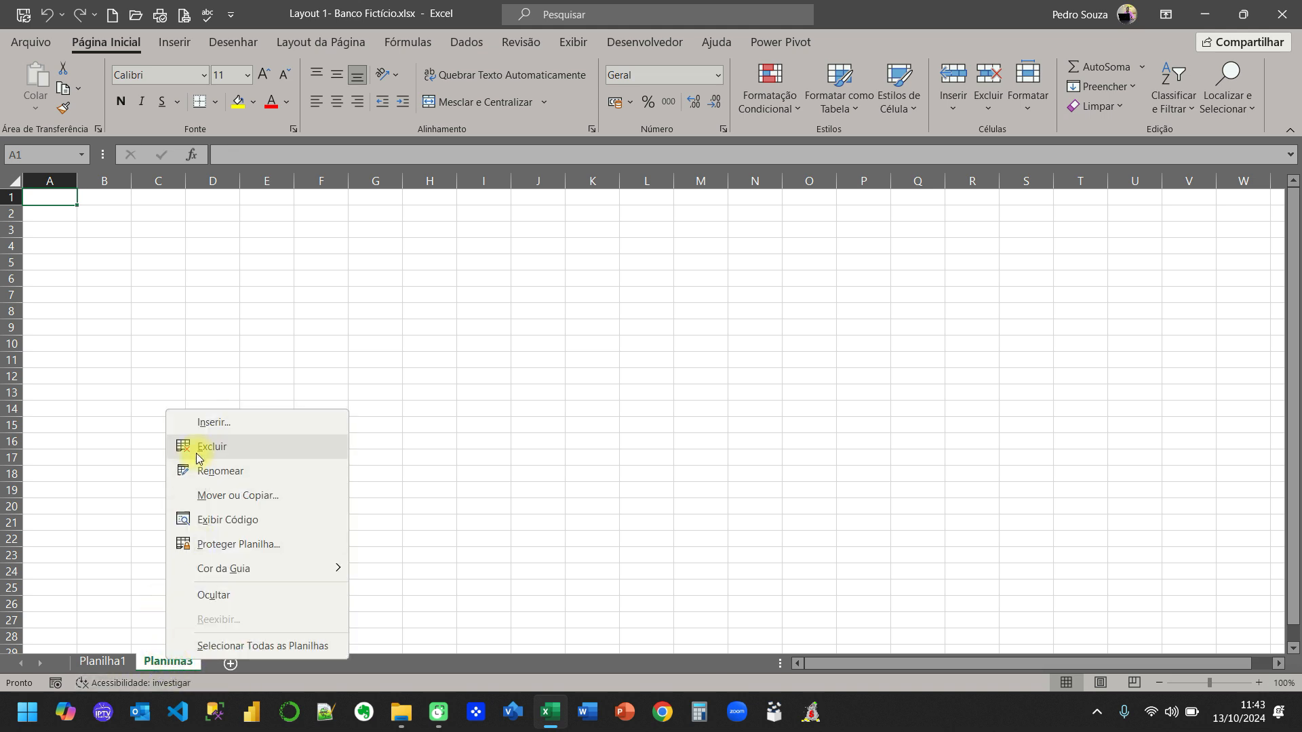
click(187, 444)
Delete the six rows above the Data, Descrição, Valor and Saldo header row on Planilha1
click(105, 248)
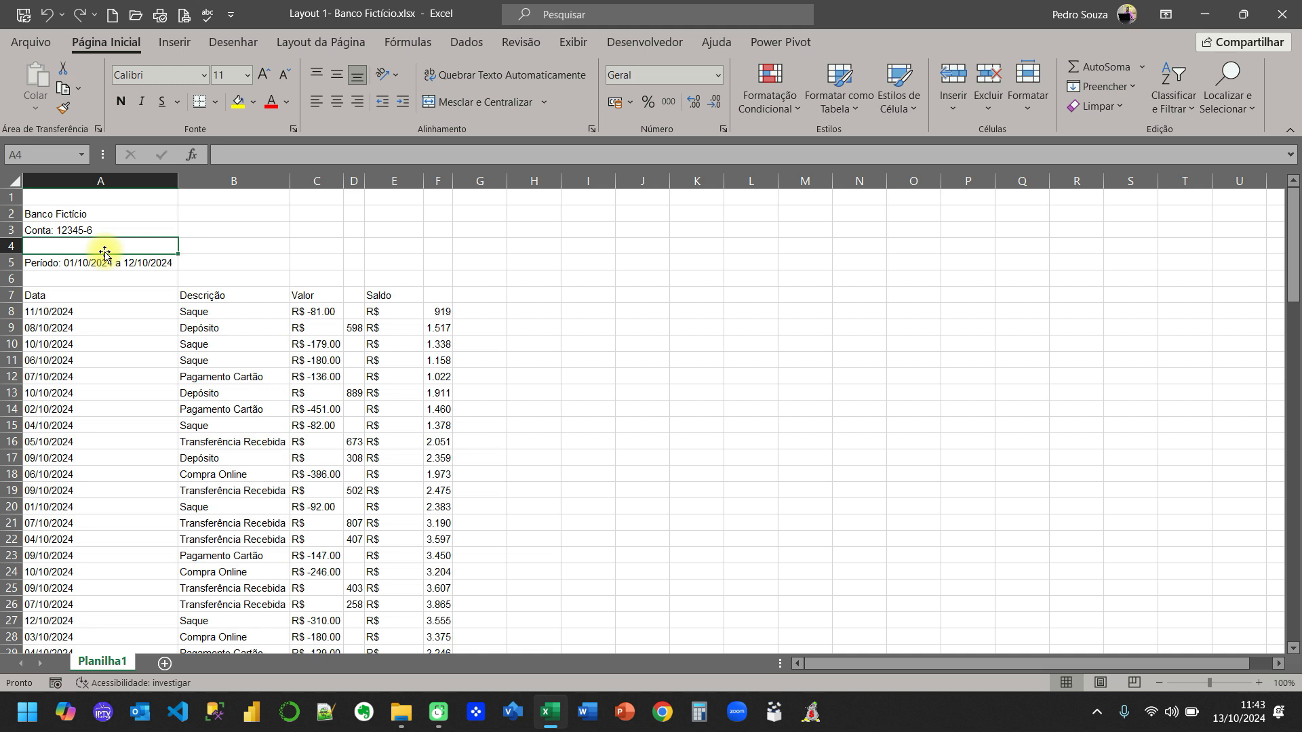
scroll(114, 312, down, 8)
scroll(102, 276, up, 5)
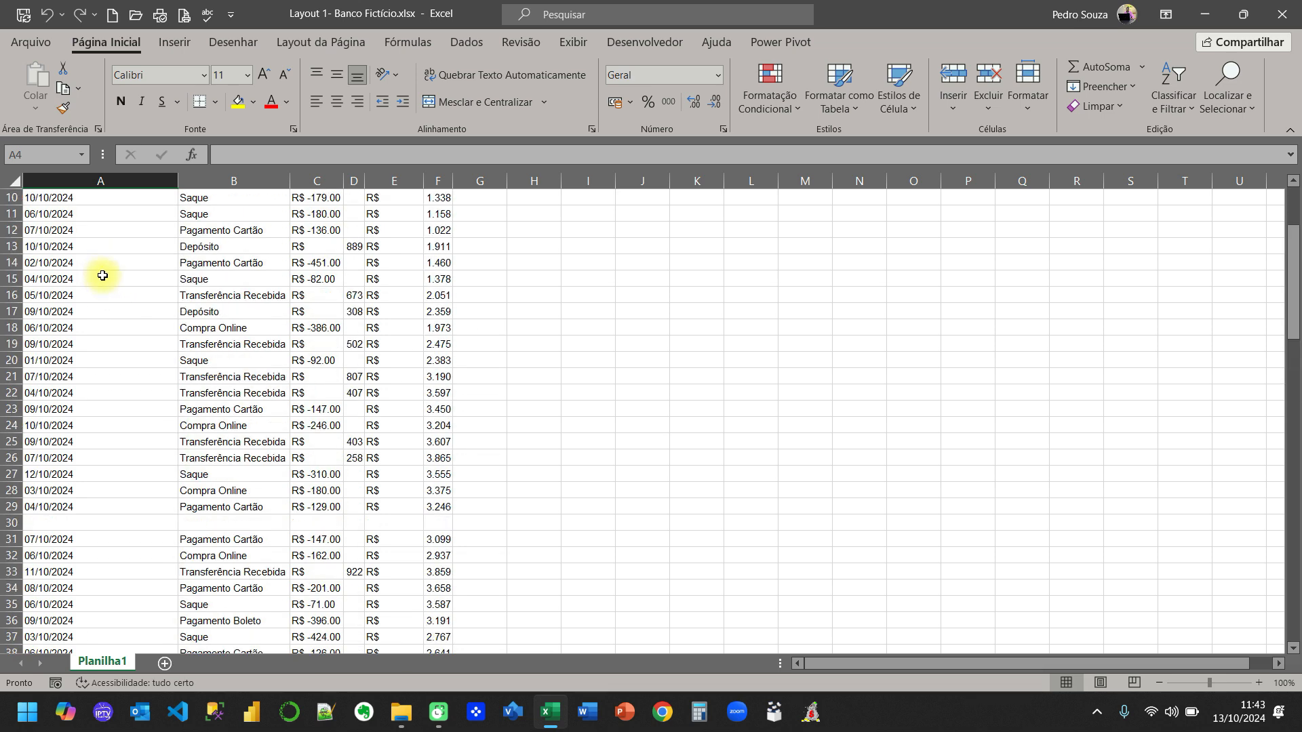
scroll(102, 275, up, 3)
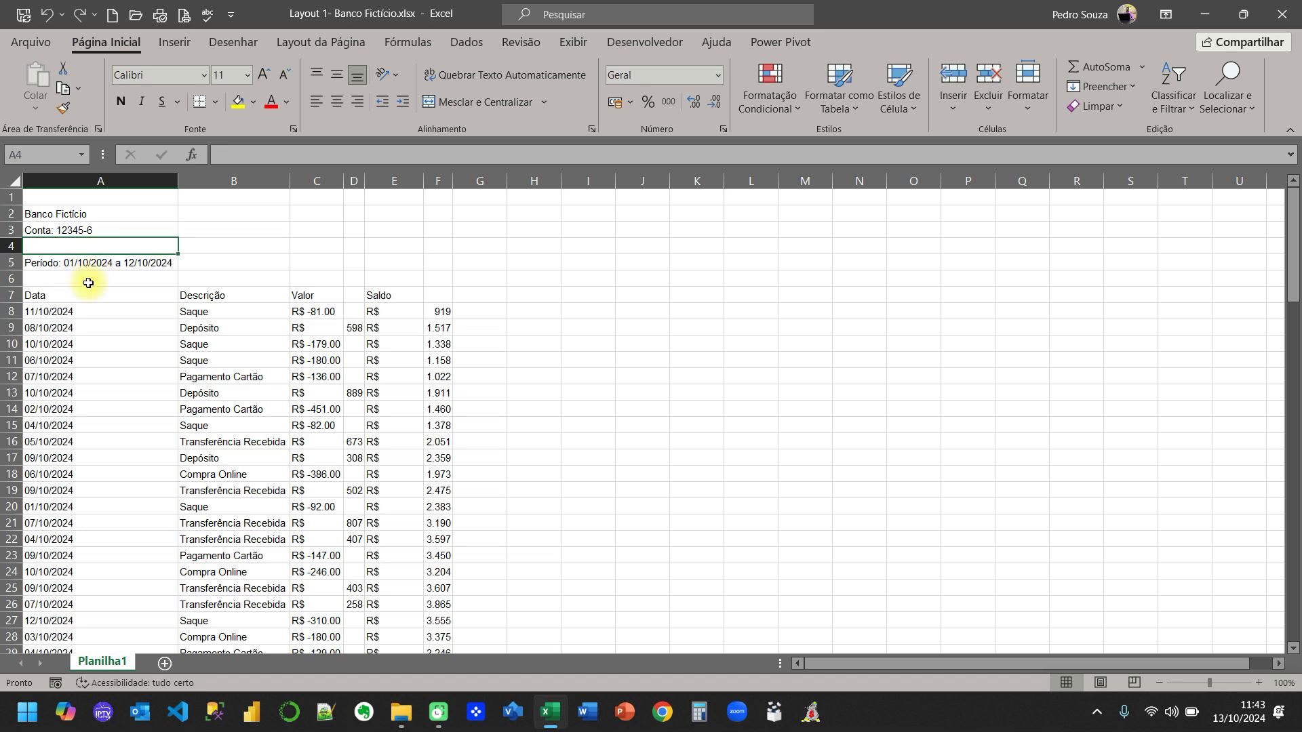
scroll(95, 310, down, 4)
scroll(98, 307, up, 4)
click(11, 198)
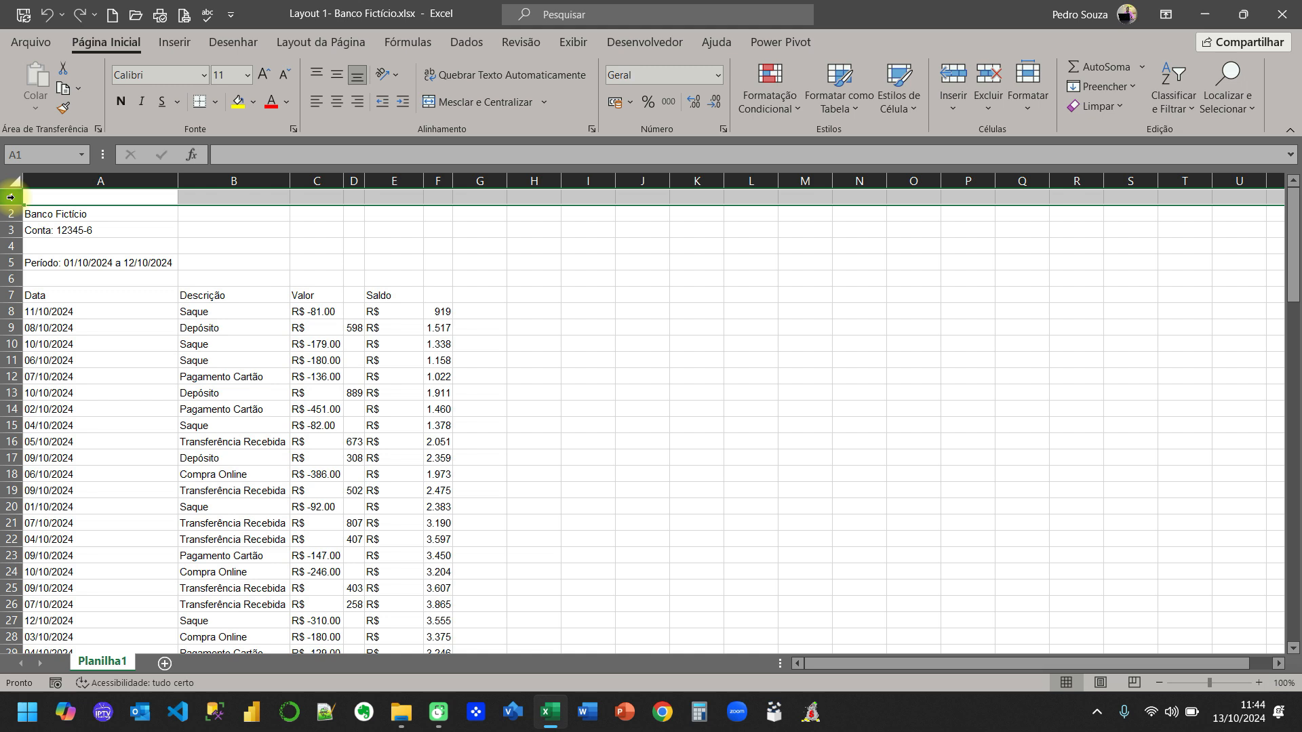
key(ctrl+minus)
key(ctrl+minus)
key(ctrl+minus)
key(ctrl+minus)
key(ctrl+minus)
key(ctrl+minus)
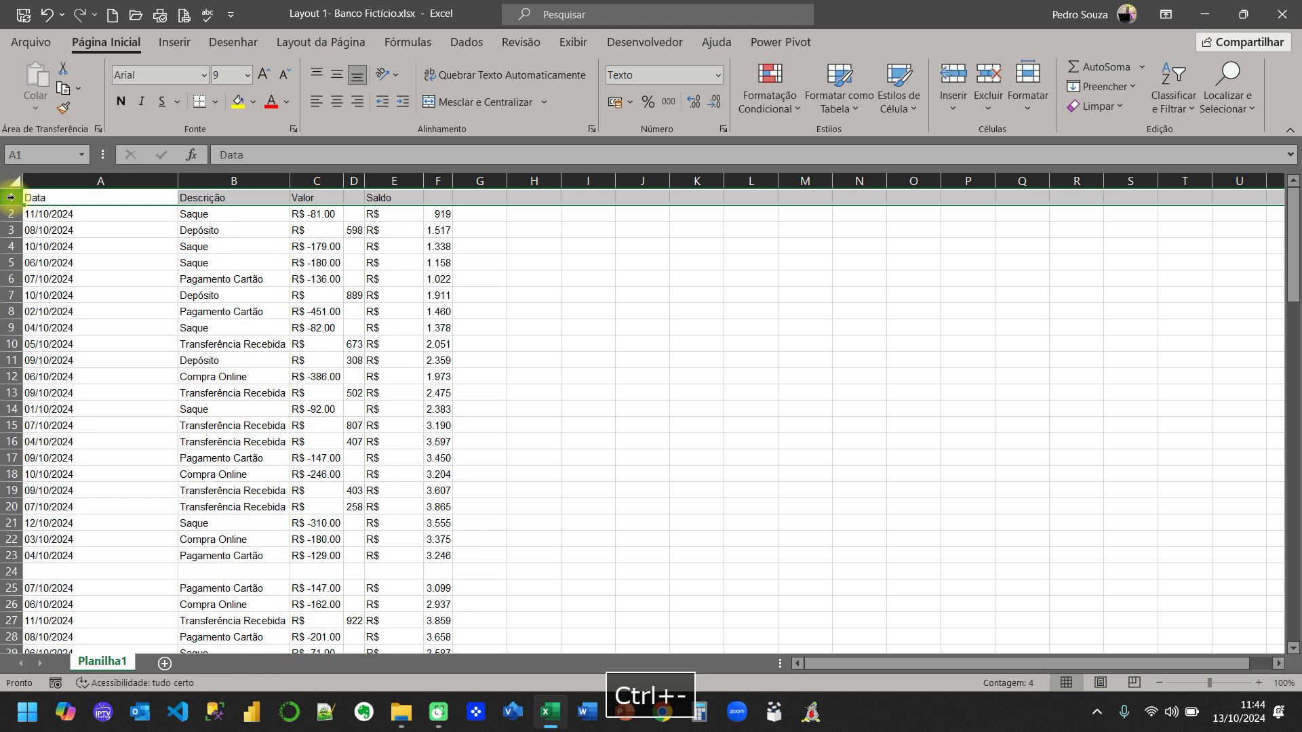
Format the header cells A1:F1 as bold, size 10, centered text with a yellow fill
click(65, 229)
drag(105, 198, 437, 200)
click(121, 101)
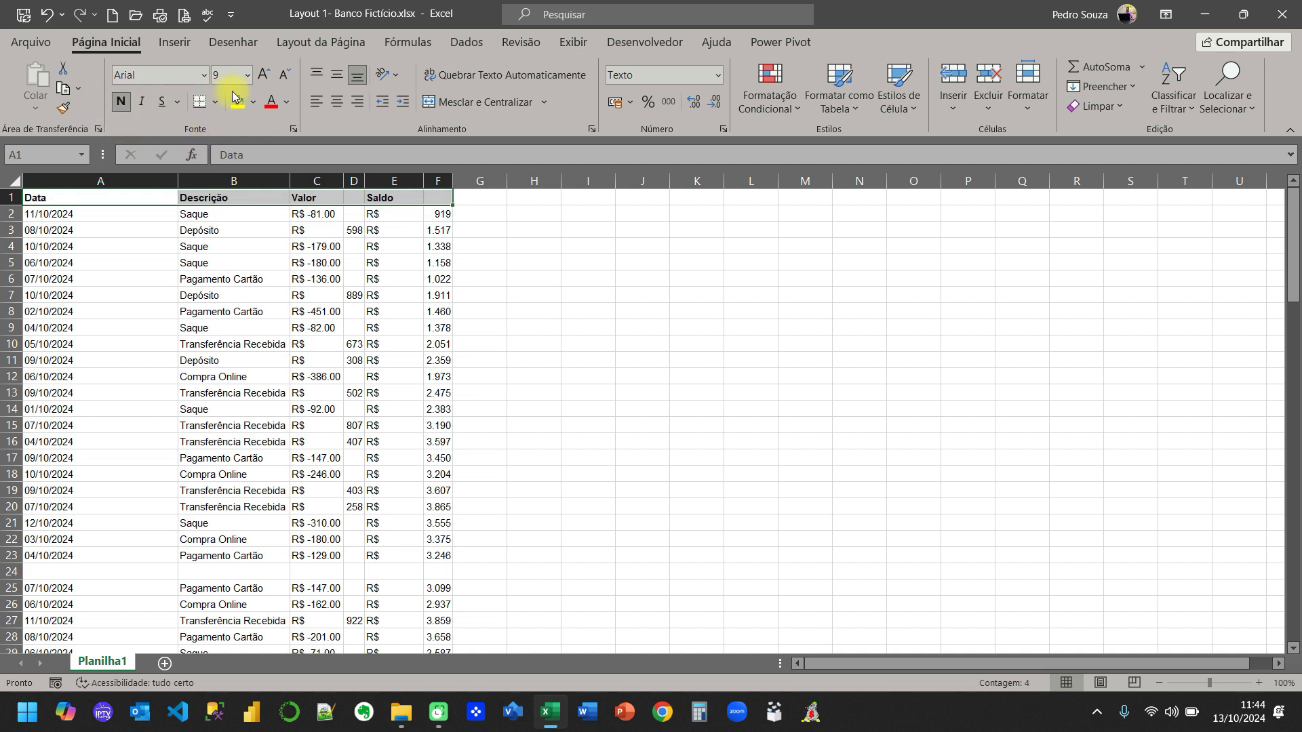
click(263, 73)
click(238, 101)
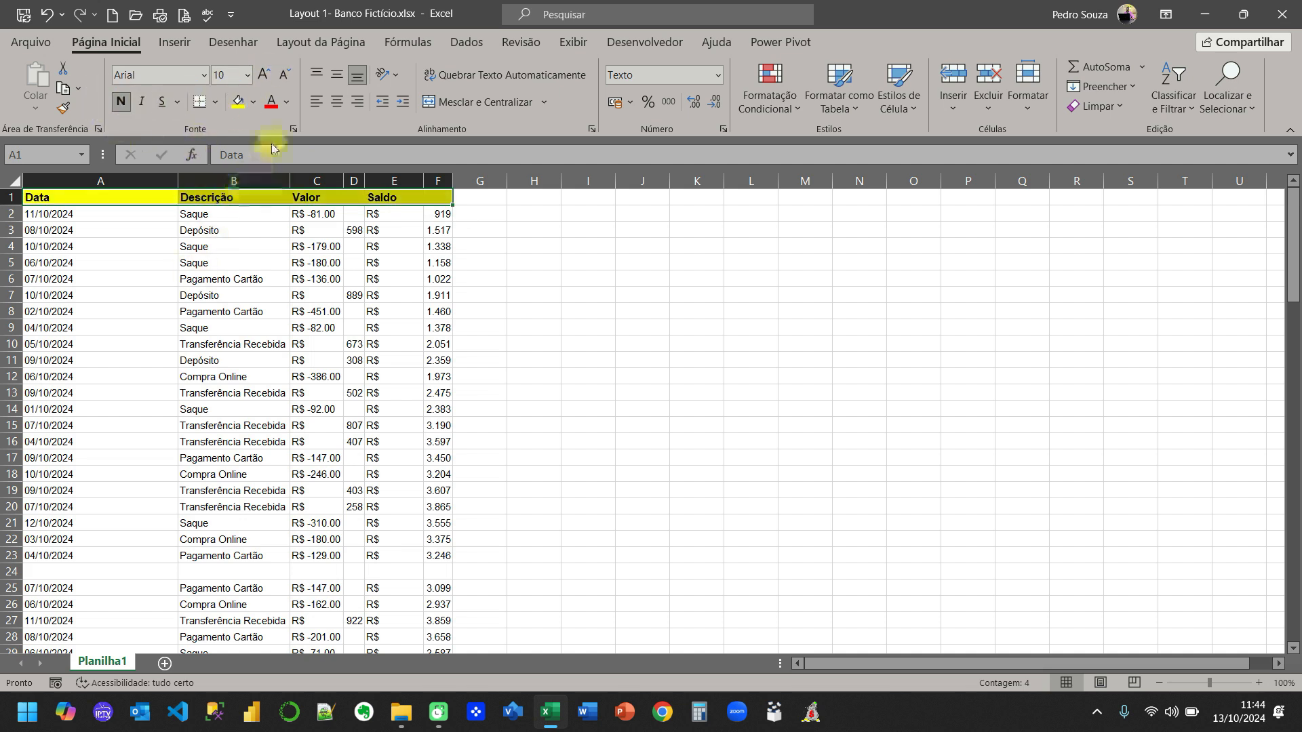
click(337, 101)
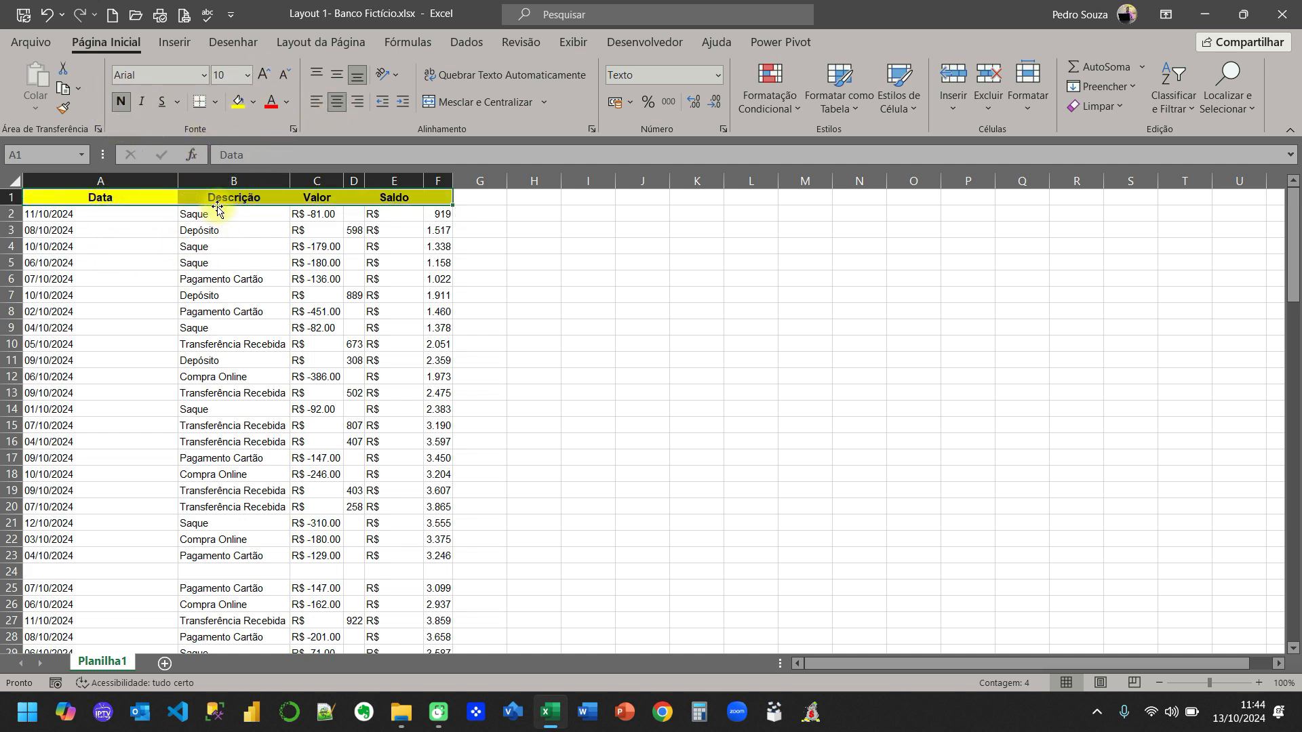
click(237, 197)
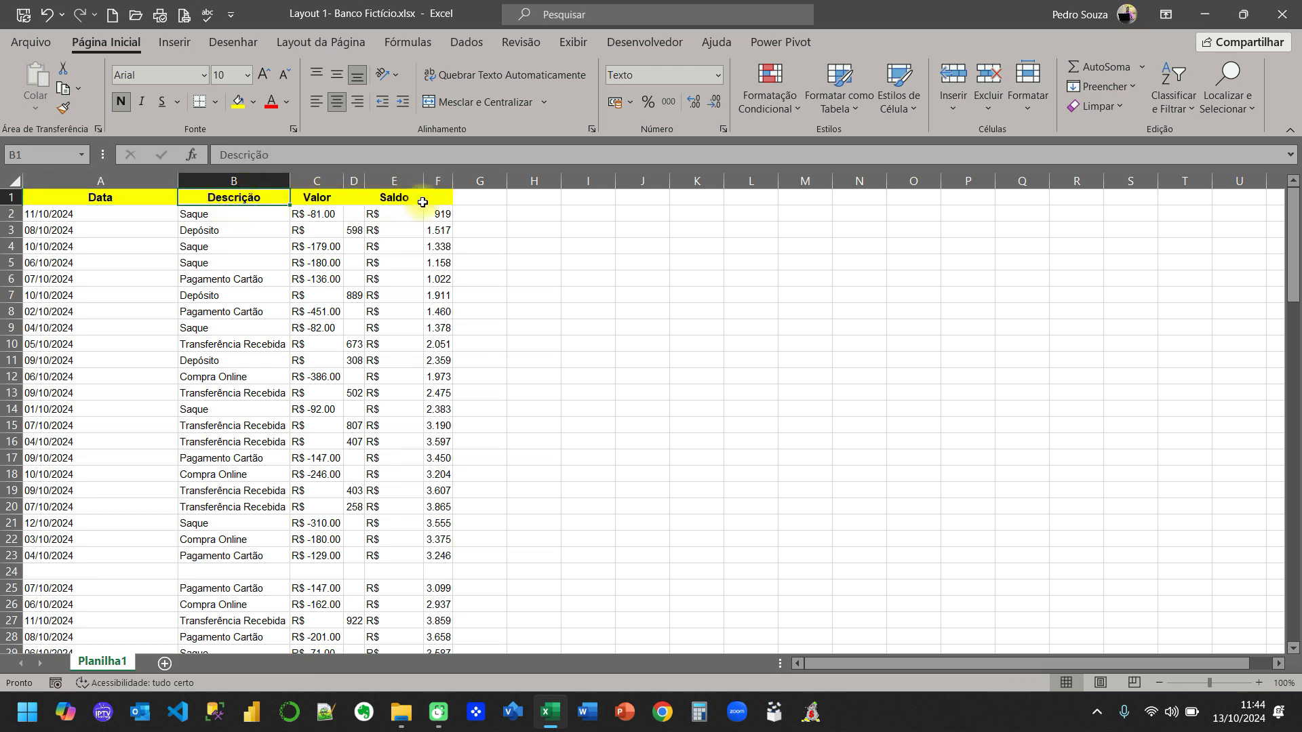
click(198, 262)
key(Left)
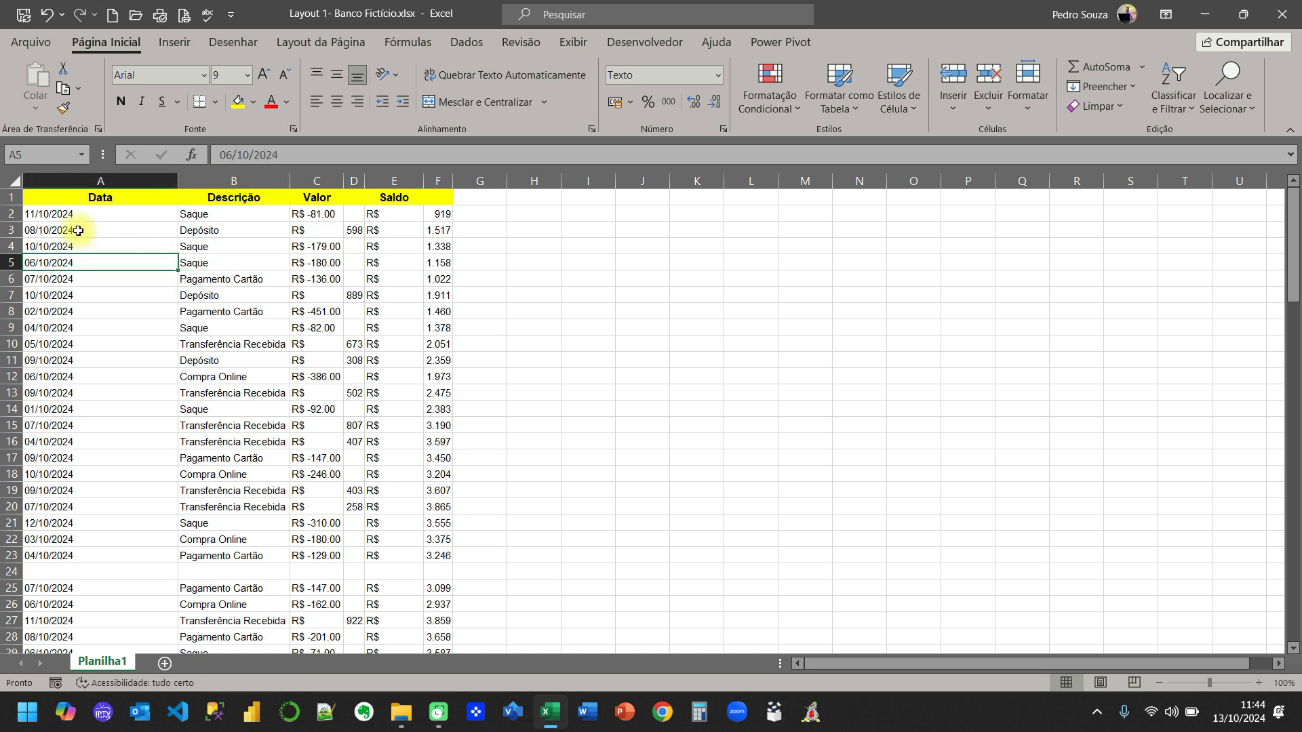
Add filters to the header row of Planilha1, covering the whole data range
key(Up)
key(Up)
key(Up)
key(Up)
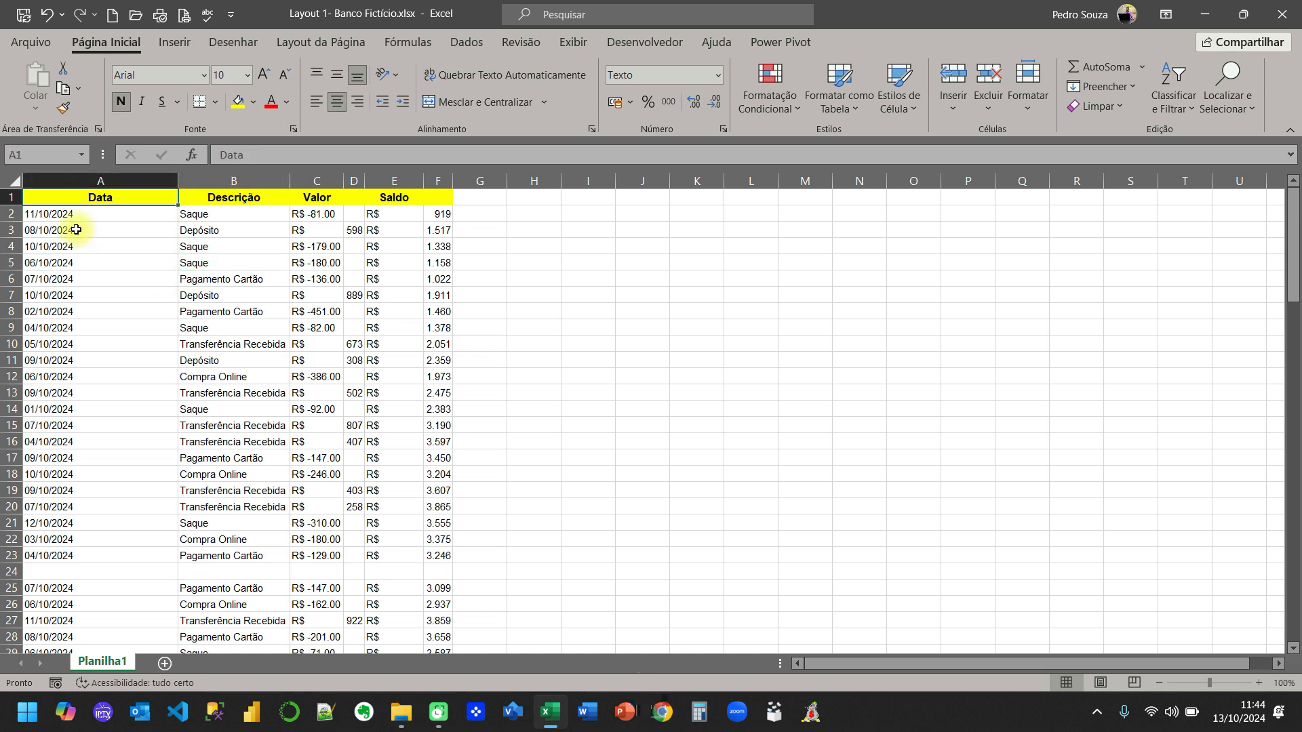
key(ctrl+t)
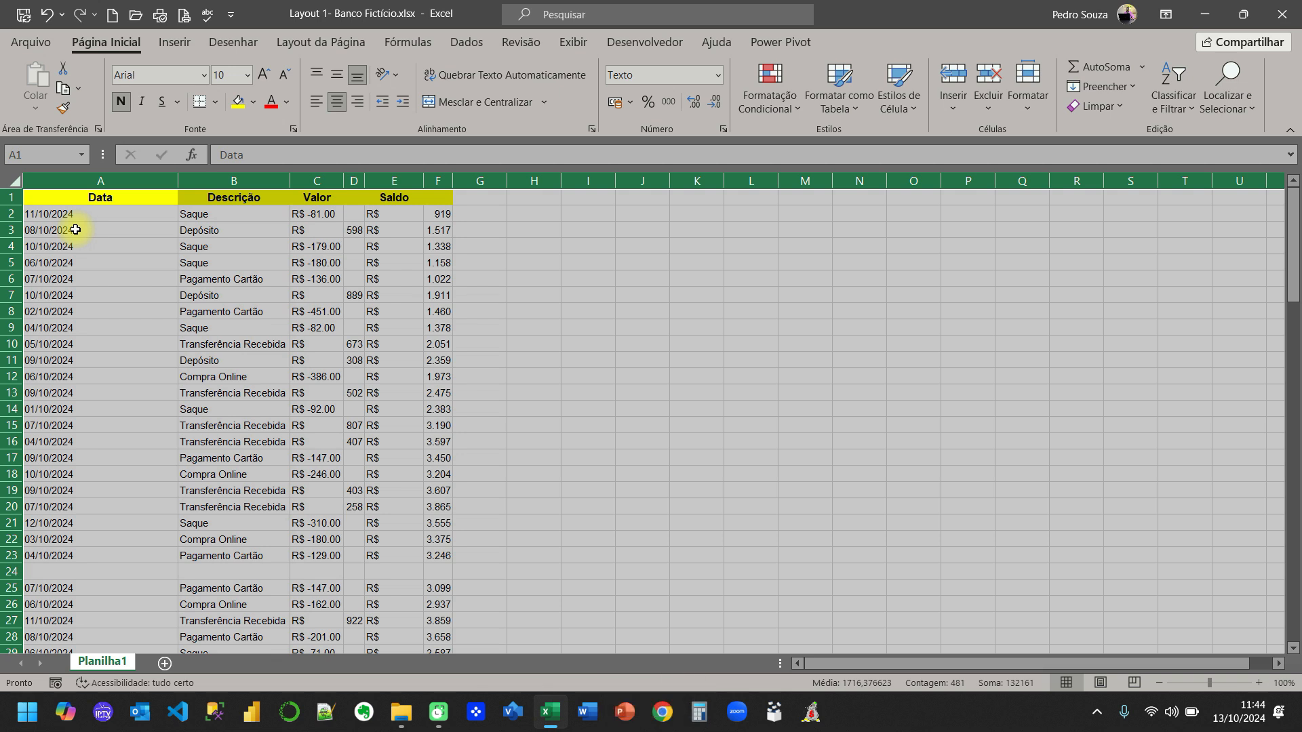
key(ctrl+shift+l)
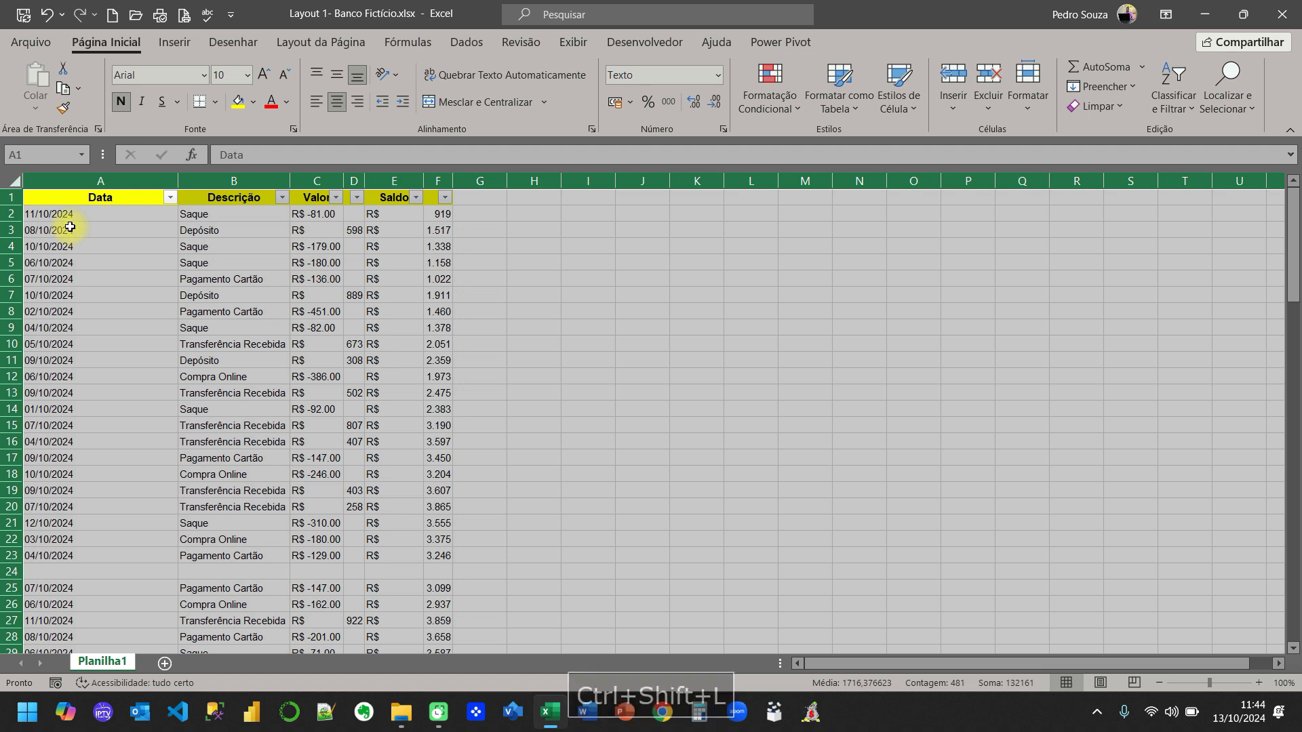
click(261, 276)
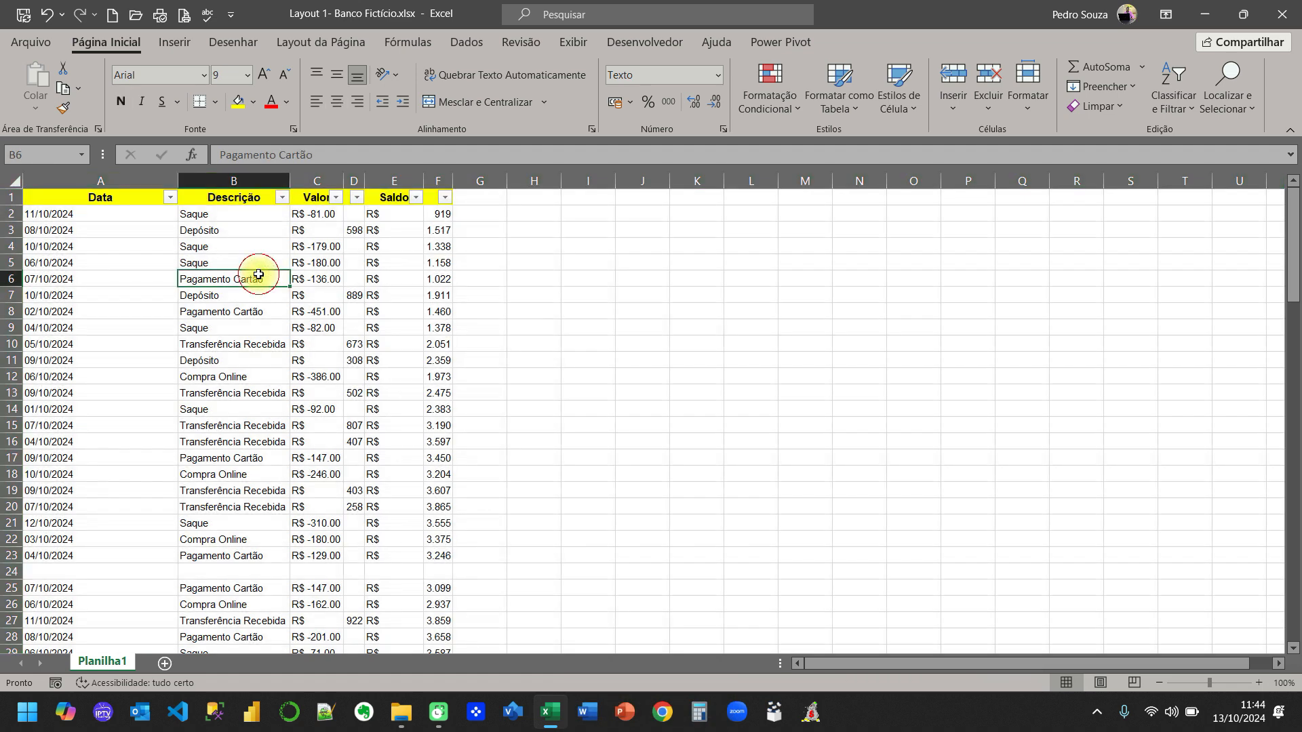
Widen columns C to F so that the Valor and Saldo headers and amounts fit
drag(343, 180, 554, 179)
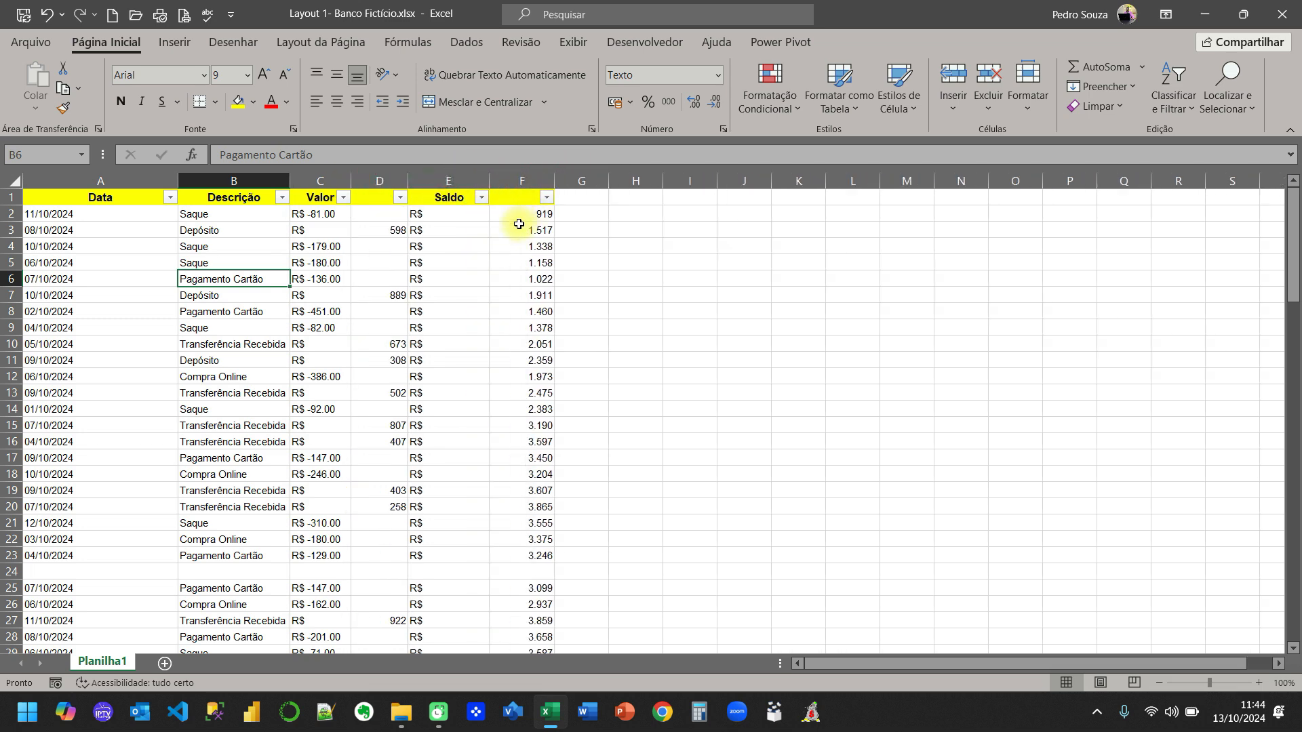
scroll(372, 294, down, 10)
scroll(339, 298, up, 10)
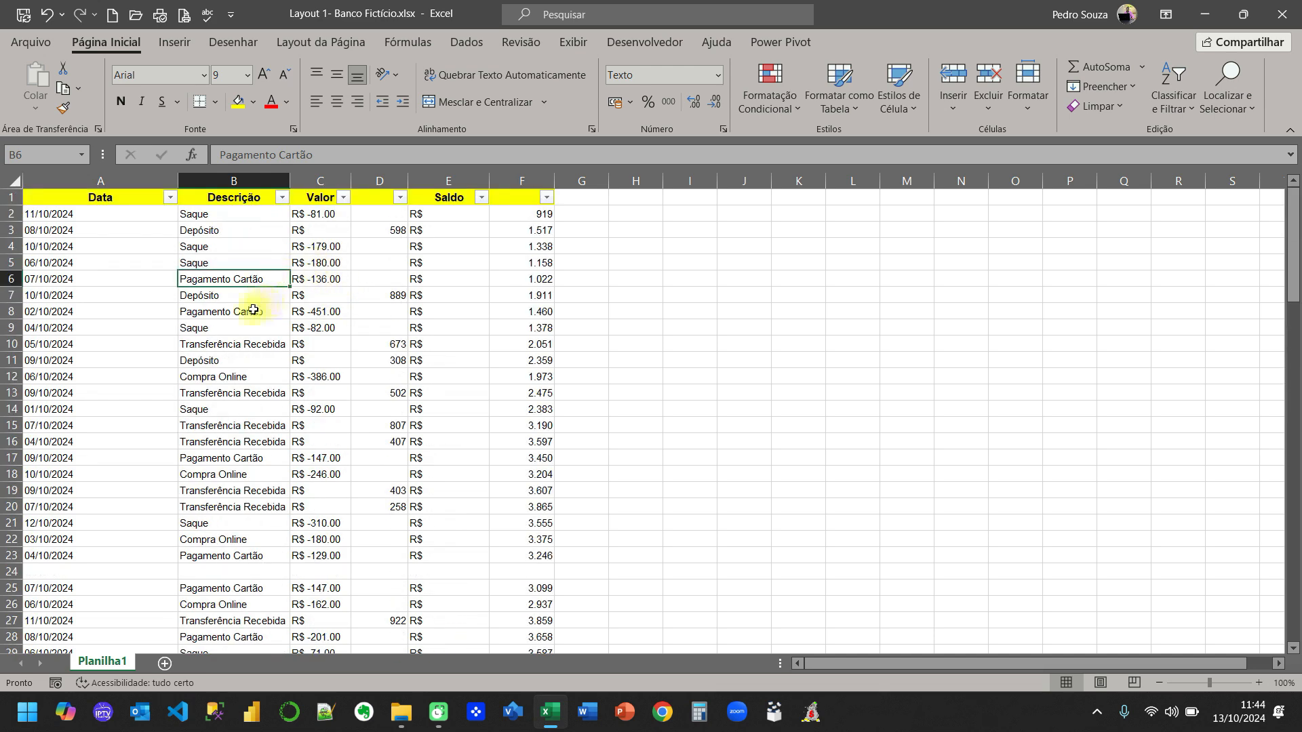
click(453, 246)
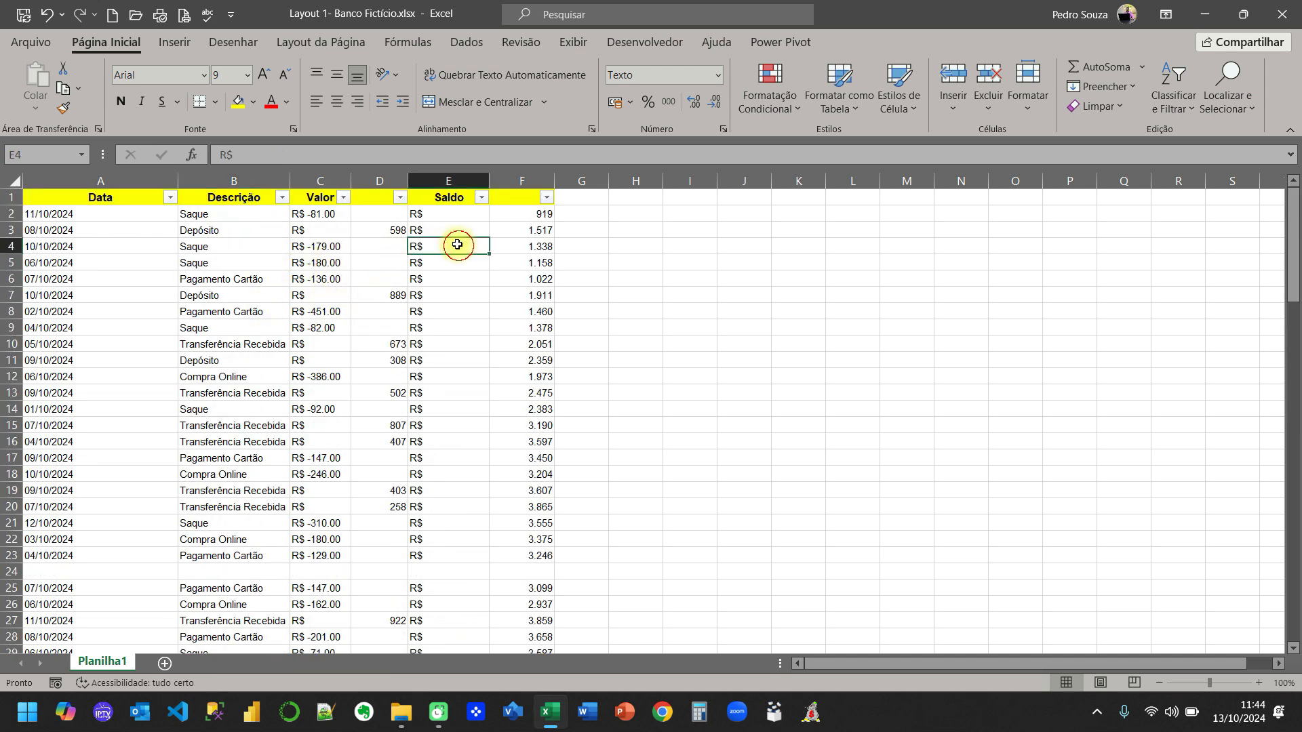
Delete the Saldo column and the unnamed column holding its amounts
click(433, 177)
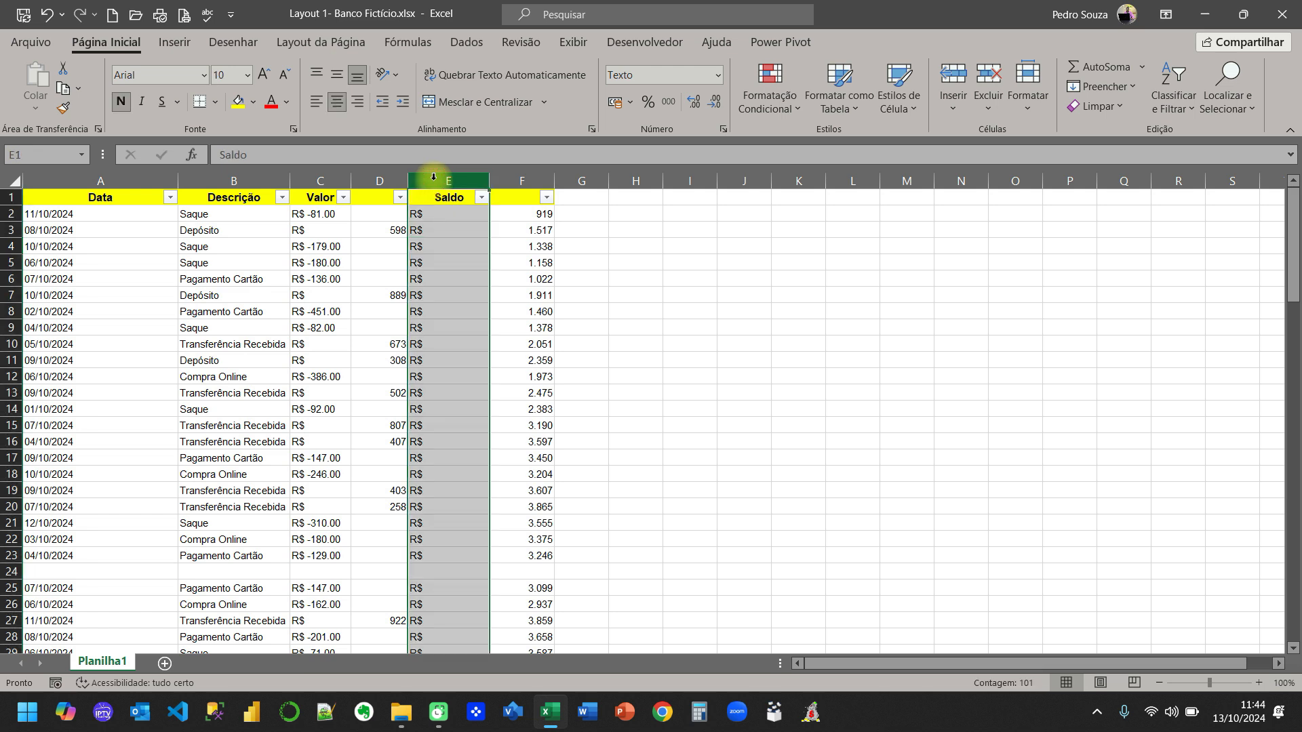
key(ctrl+minus)
key(ctrl+minus)
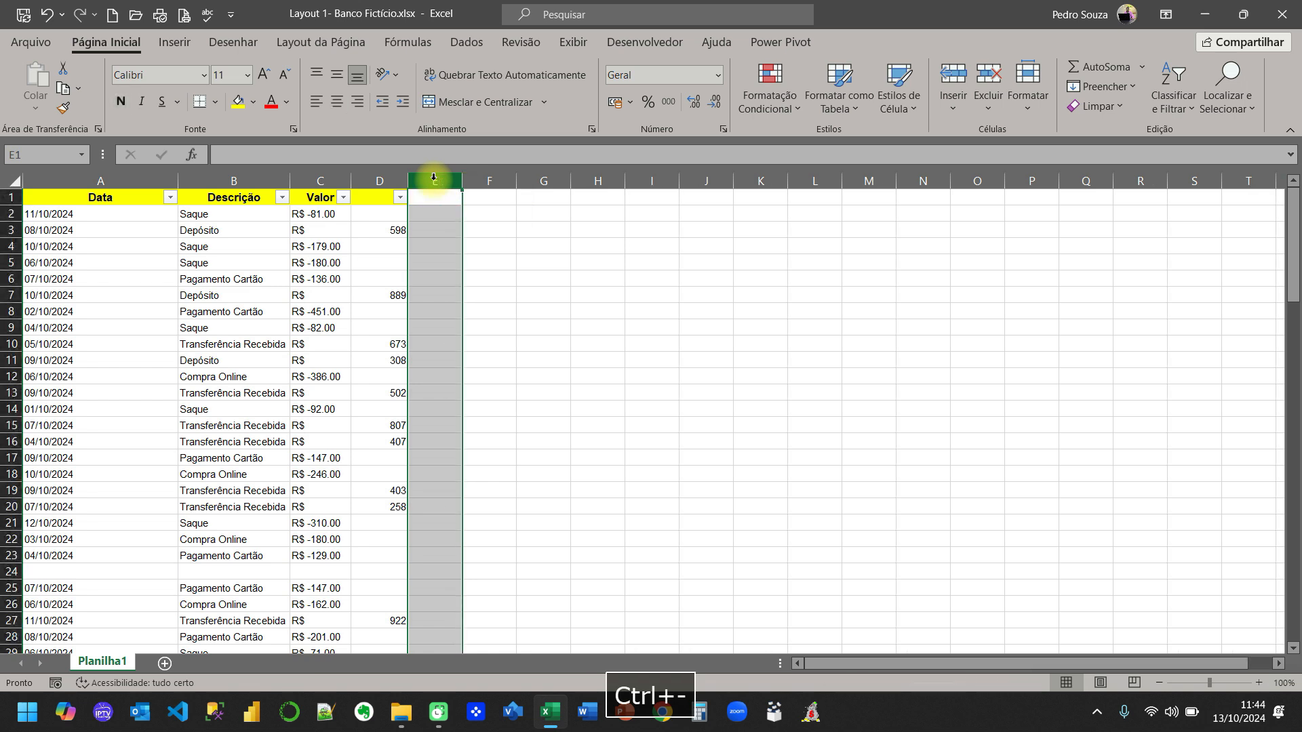
Sort the statement rows by the Valor column from A to Z
click(321, 234)
scroll(320, 319, down, 9)
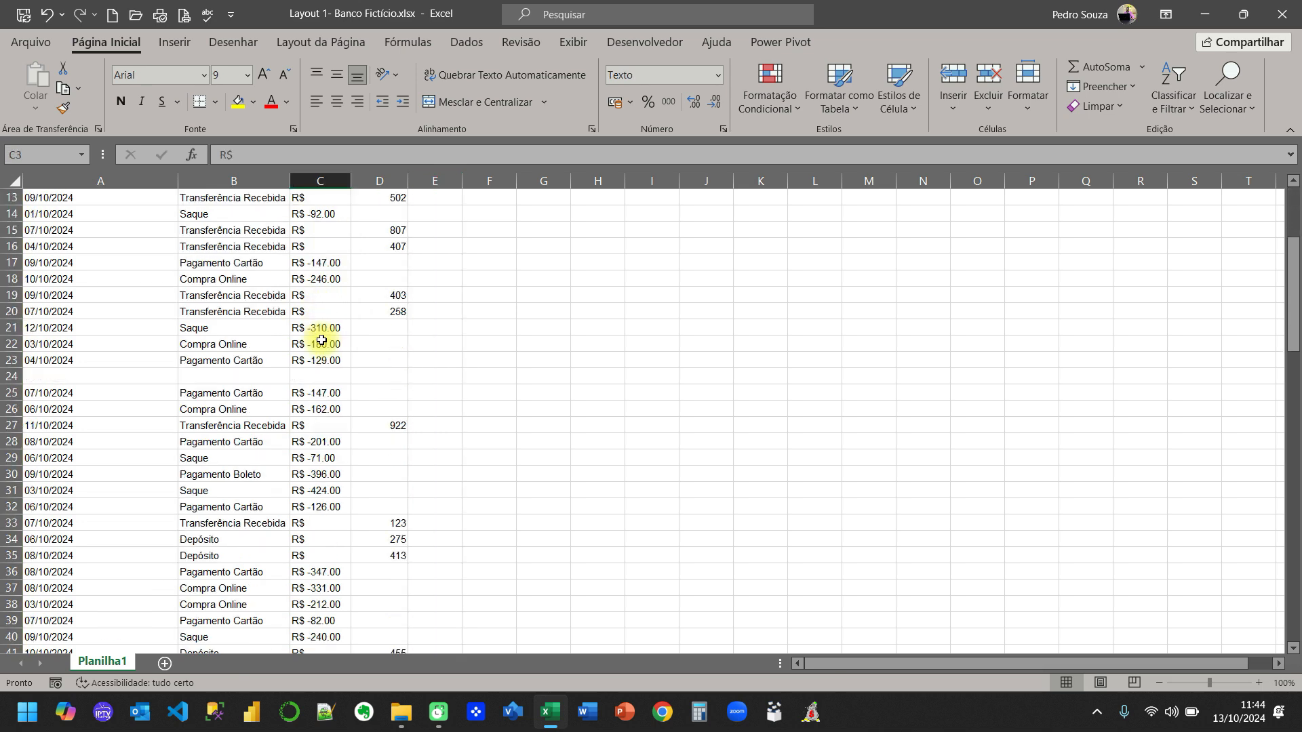
scroll(323, 339, down, 15)
scroll(329, 319, up, 16)
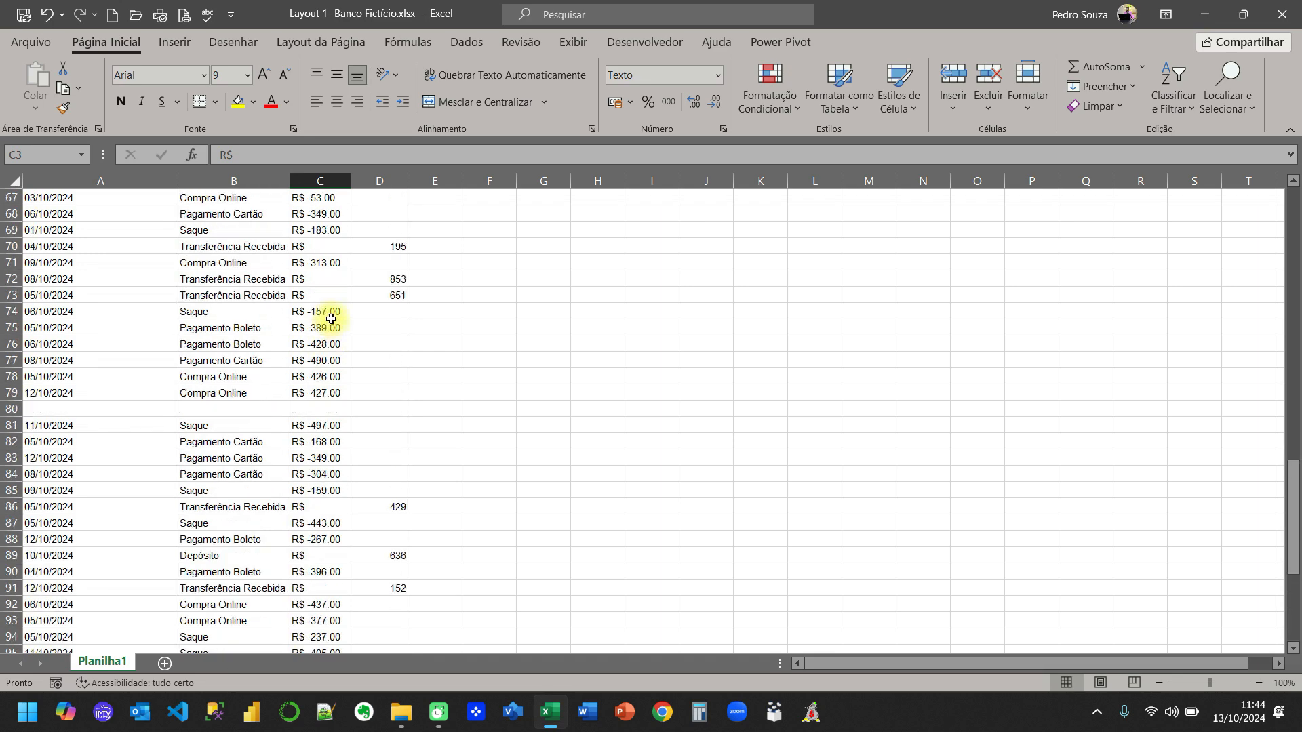
scroll(336, 284, up, 8)
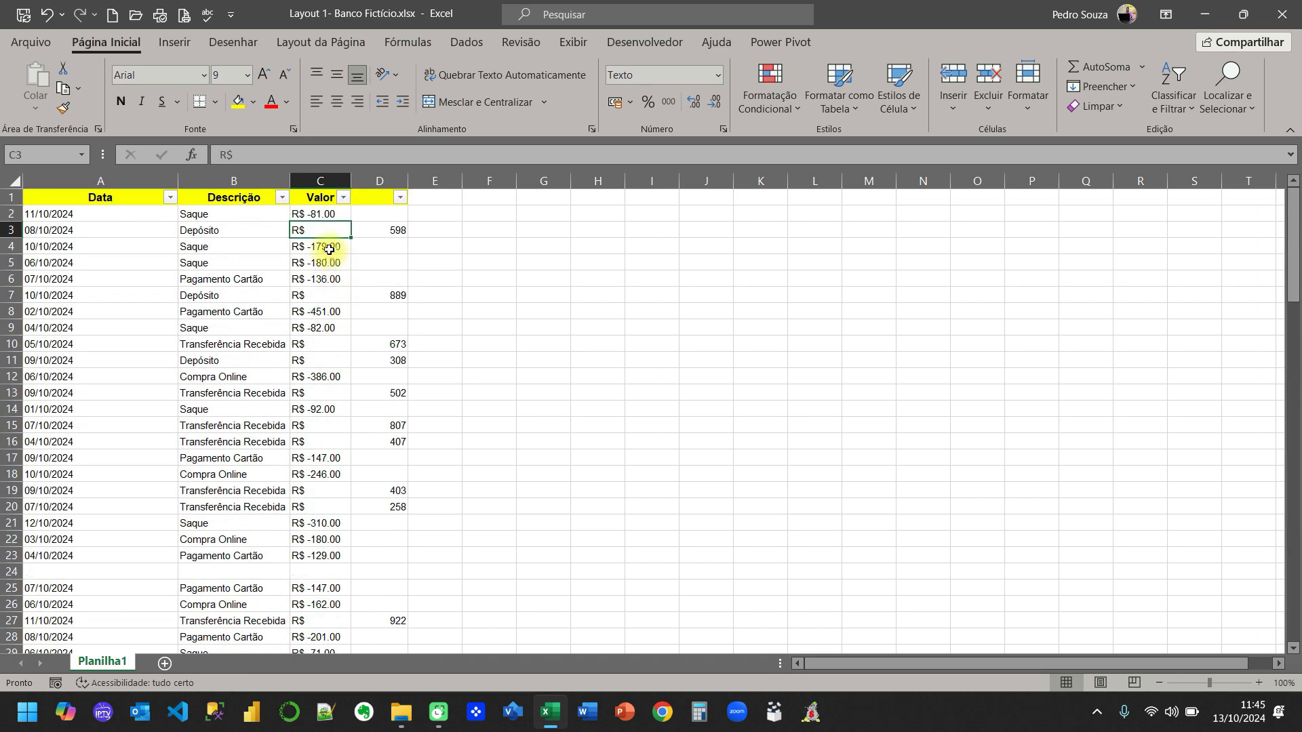
click(343, 197)
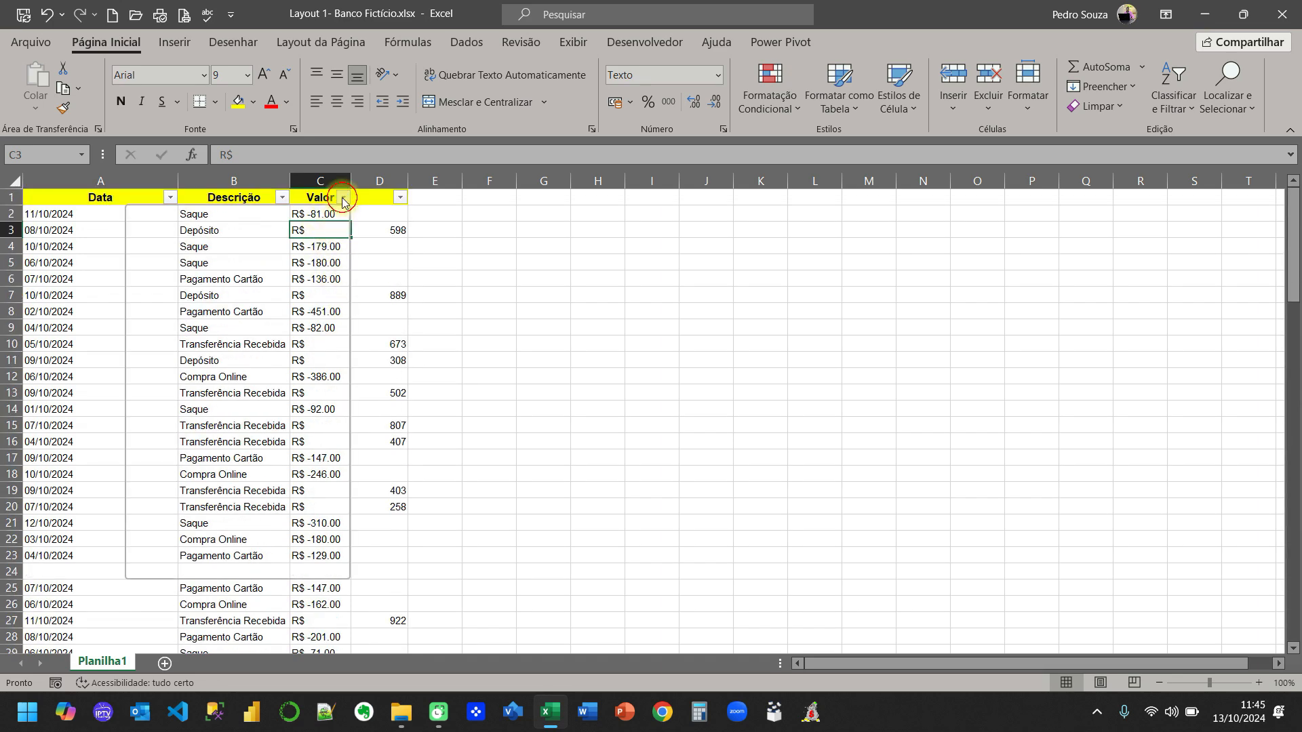
click(249, 217)
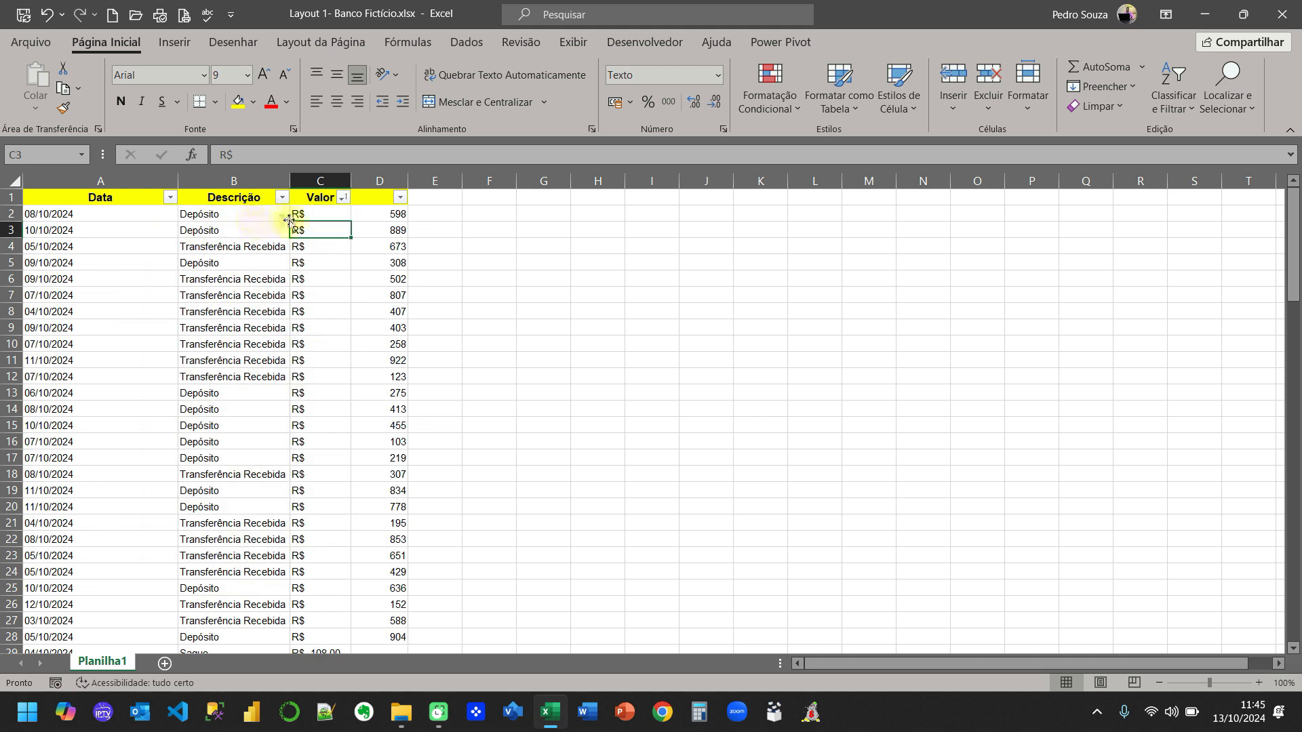
click(326, 181)
click(344, 197)
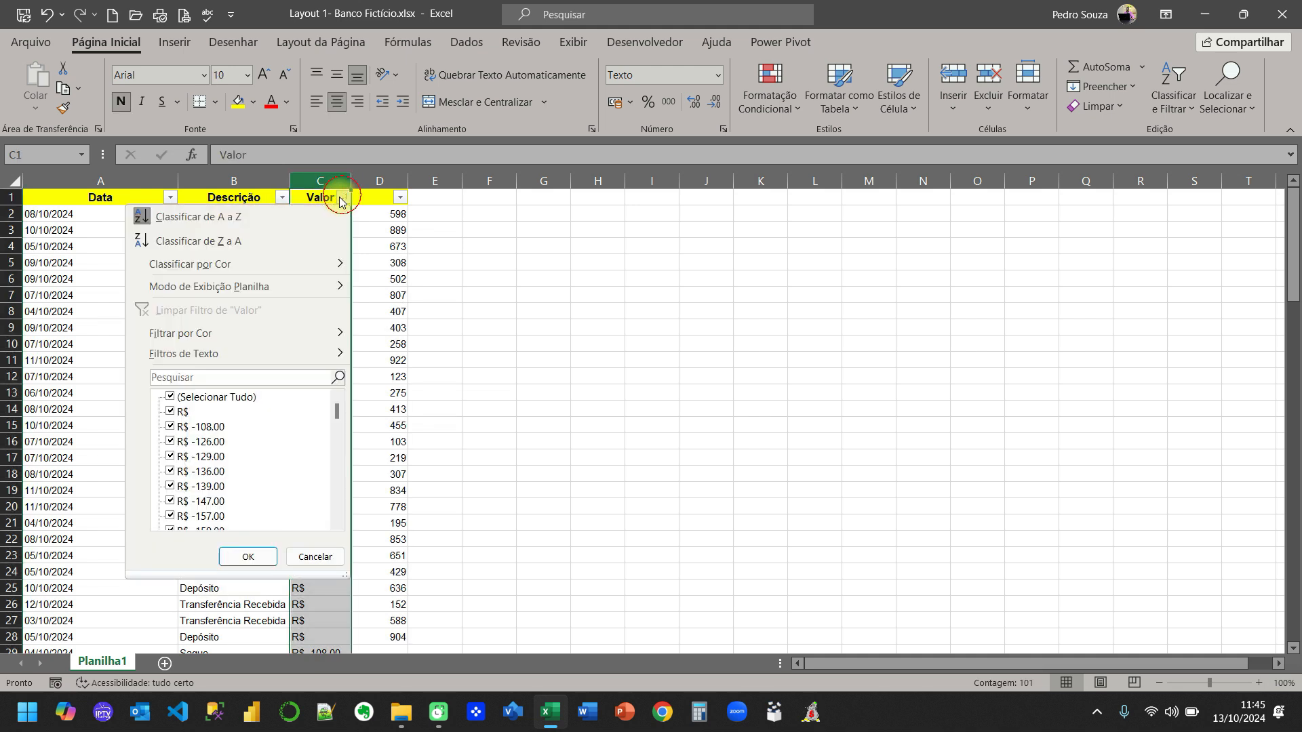
click(277, 213)
click(313, 241)
scroll(319, 222, down, 6)
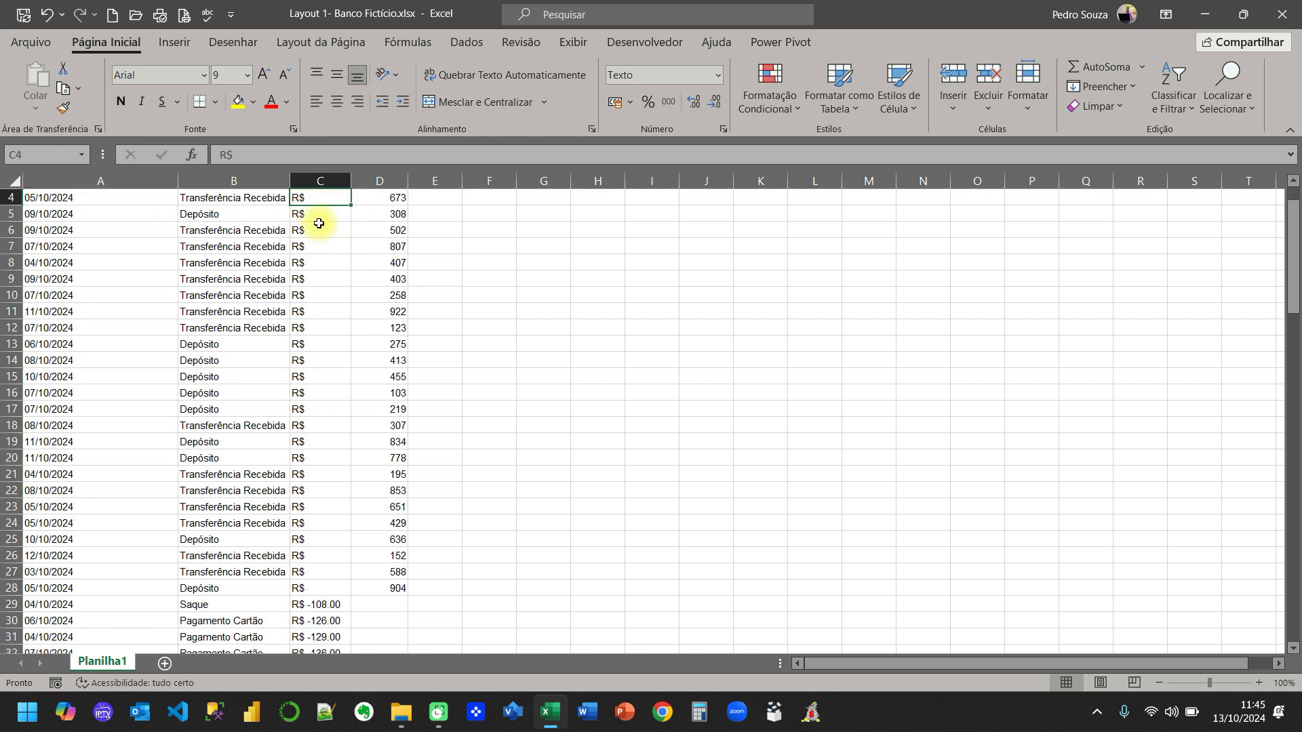
scroll(329, 247, up, 2)
scroll(330, 248, up, 4)
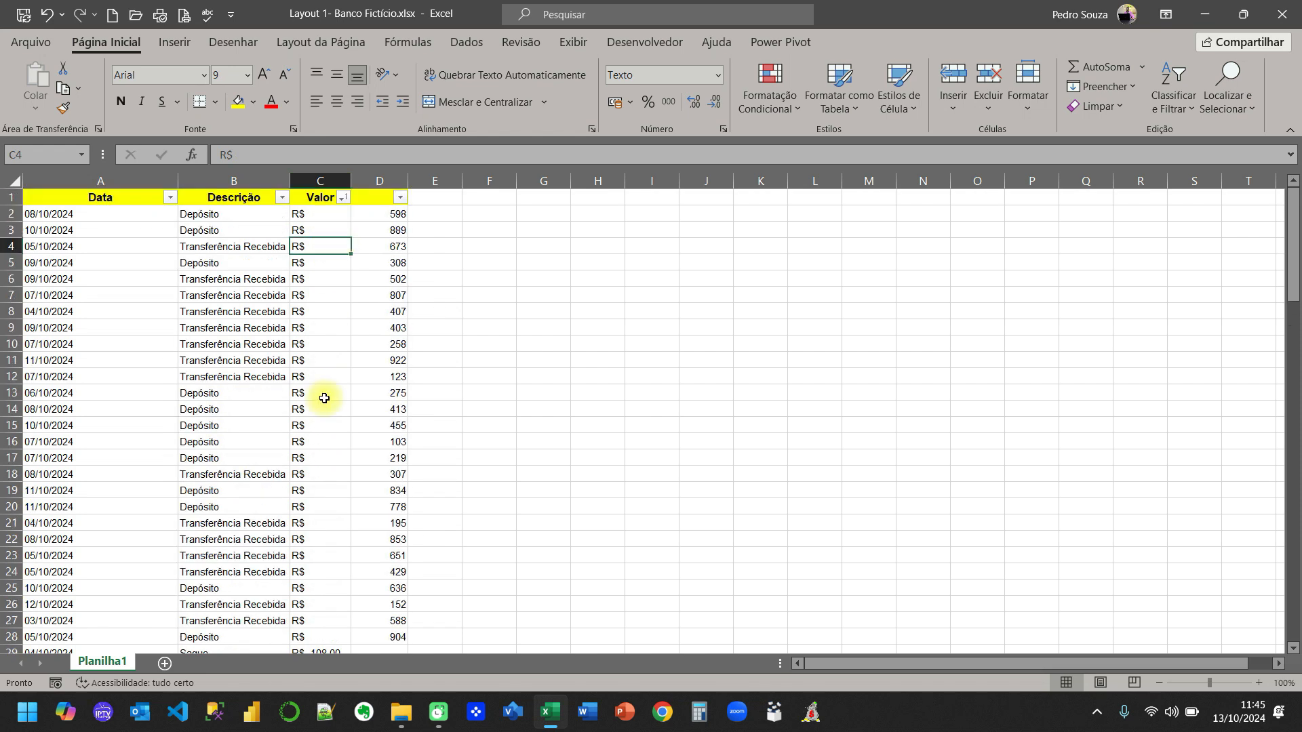
Move the positive amounts in D2:D28 into the Valor column starting at C2, replacing the R$ placeholders
click(368, 215)
drag(369, 216, 397, 634)
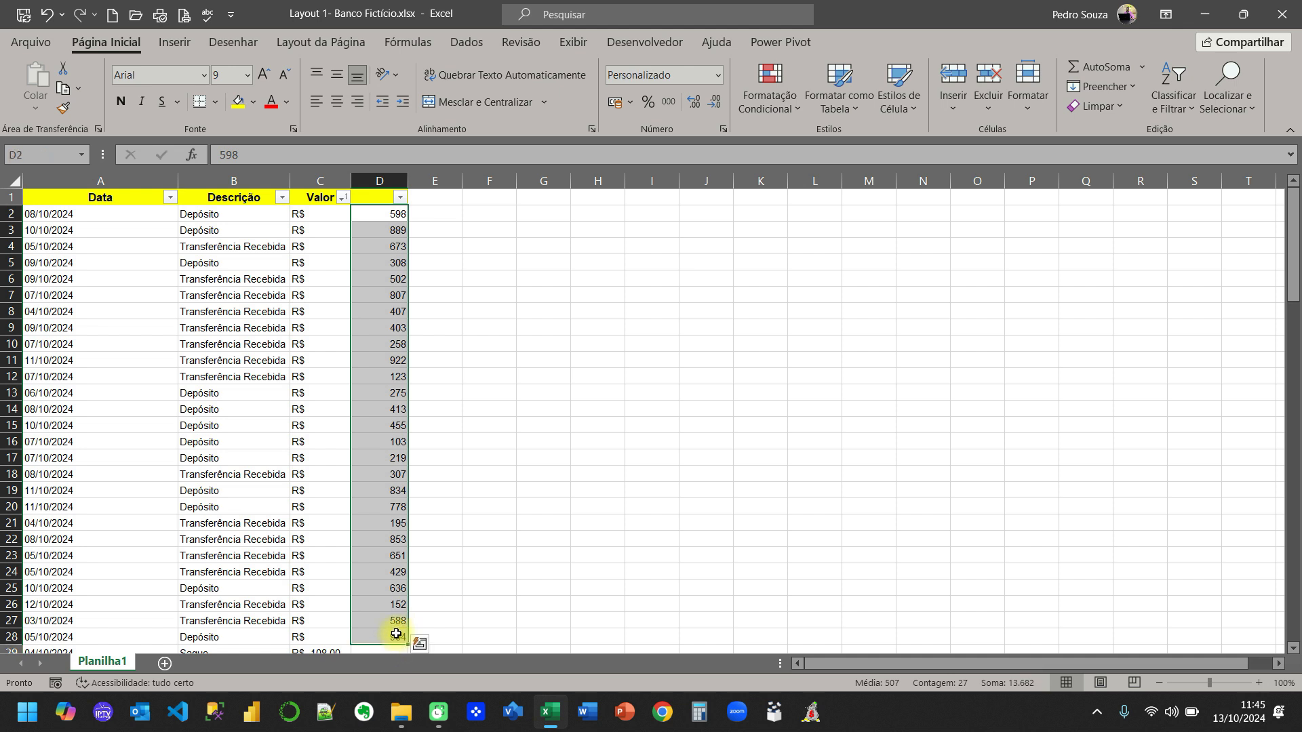
key(ctrl+x)
click(419, 642)
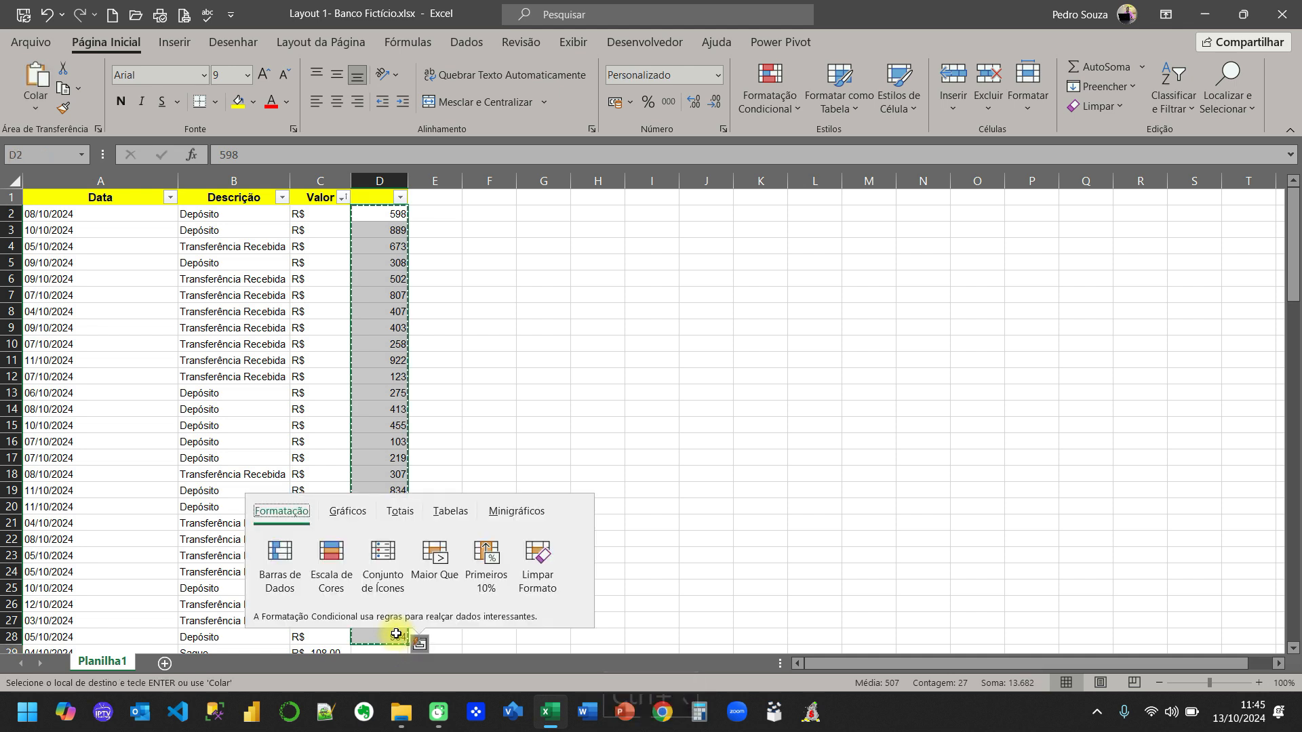
click(298, 216)
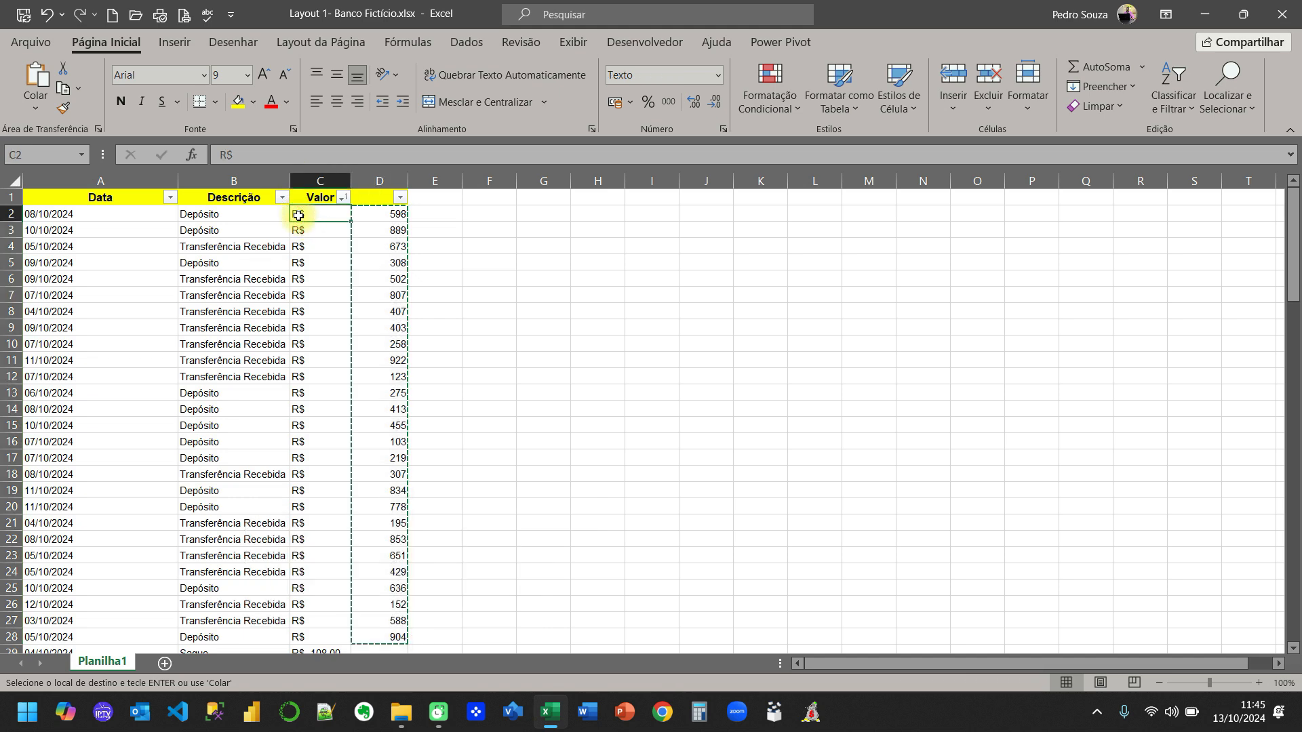
key(ctrl+v)
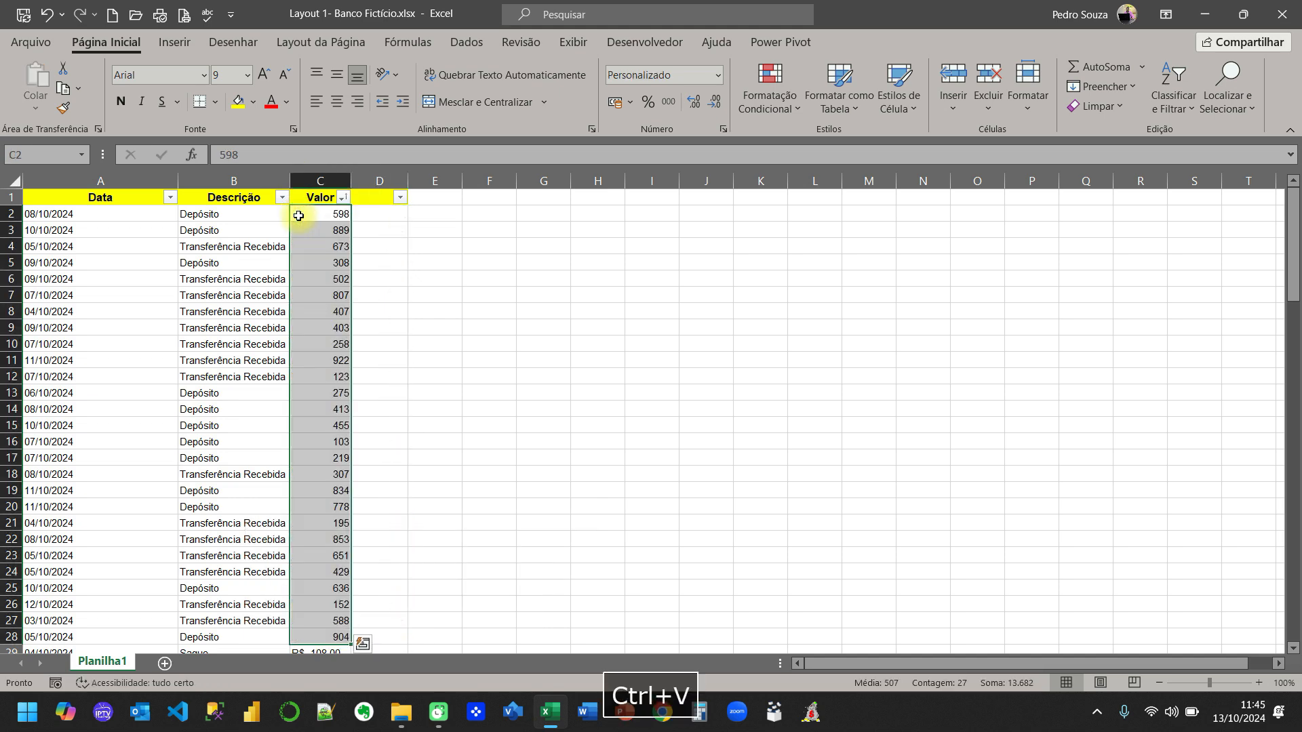
scroll(389, 314, down, 3)
scroll(389, 314, down, 1)
scroll(386, 310, up, 5)
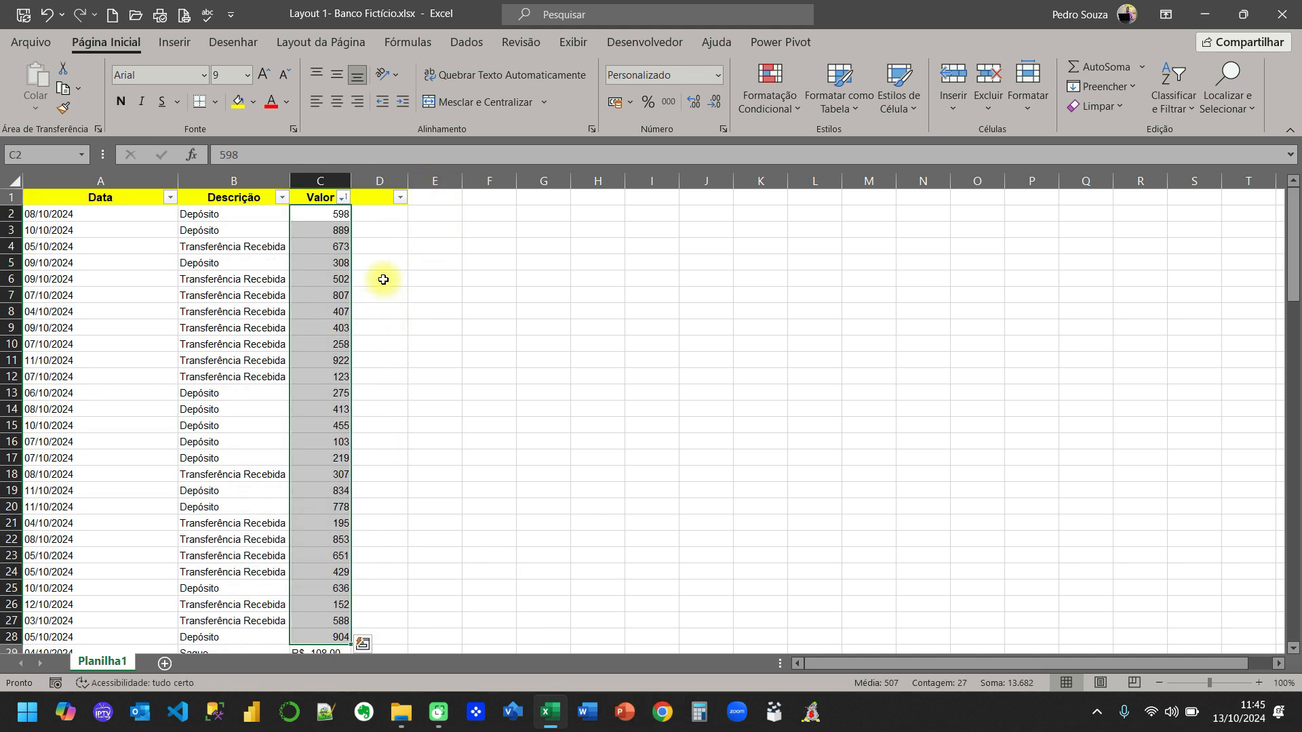
Delete the emptied column D beside Valor and look over the remaining rows
click(378, 177)
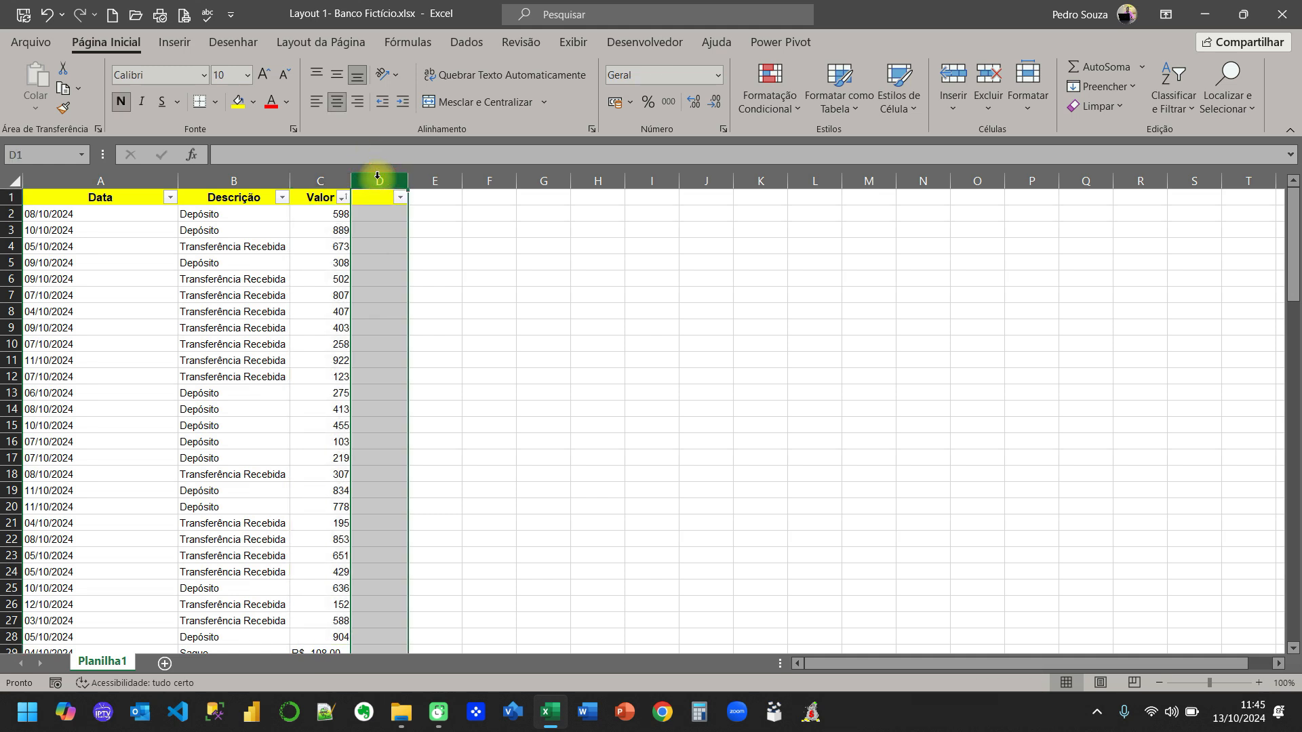
key(ctrl+minus)
click(398, 328)
scroll(324, 253, down, 3)
scroll(324, 253, down, 5)
scroll(321, 246, up, 8)
scroll(316, 244, down, 7)
scroll(319, 246, up, 7)
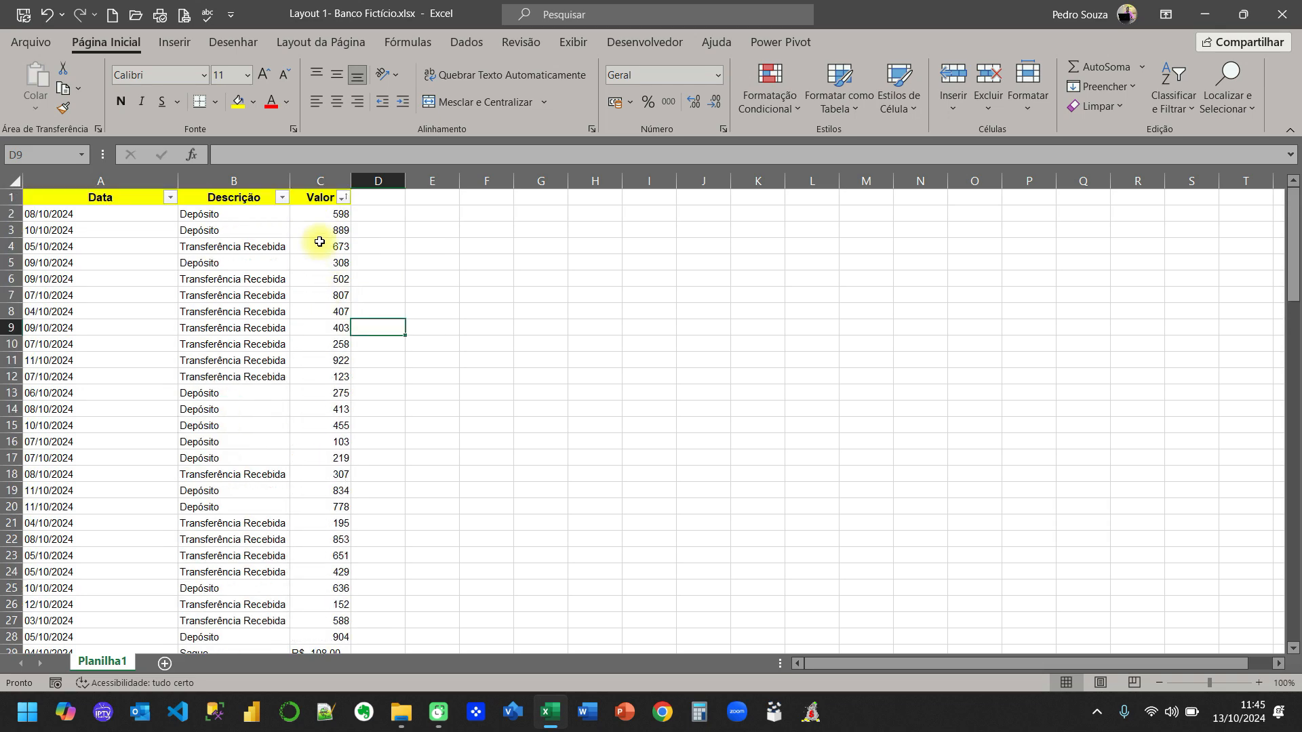
Apply the Número format to the whole Valor column and check the amounts down to the last rows
click(320, 180)
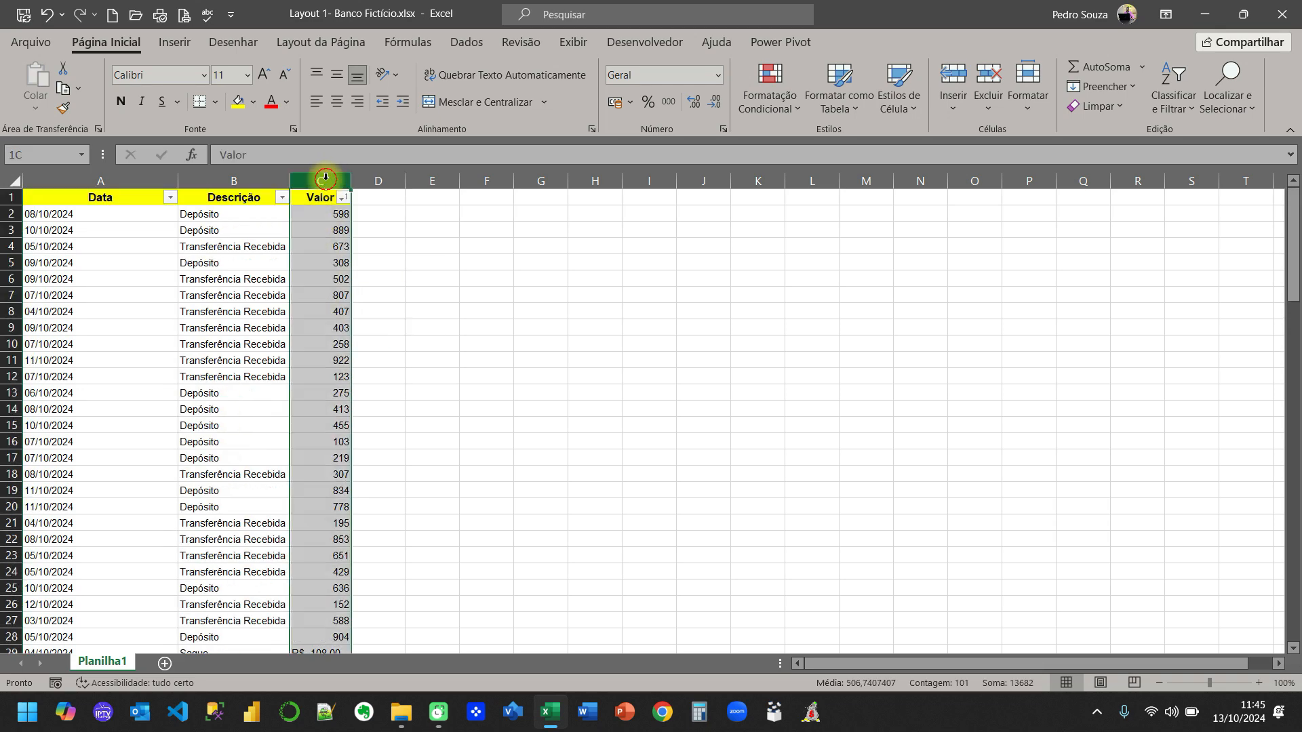
click(609, 103)
click(627, 74)
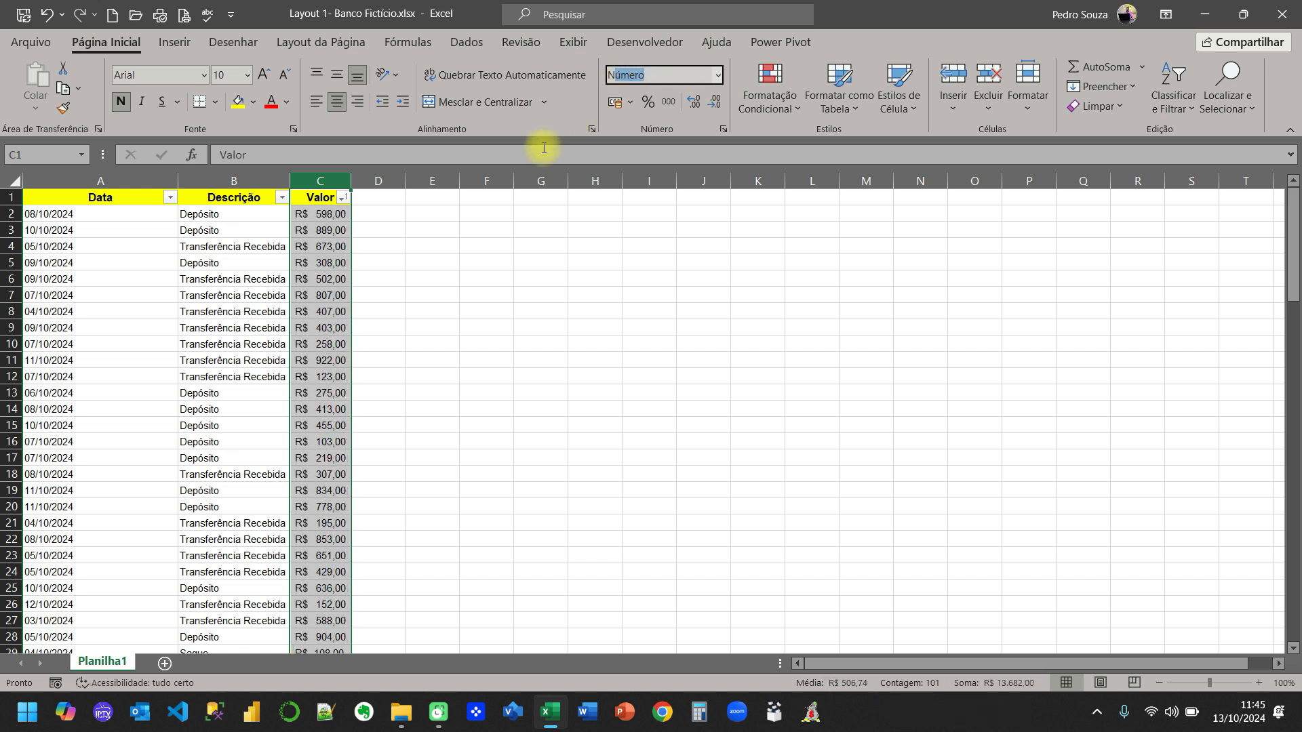
key(Return)
scroll(334, 256, down, 11)
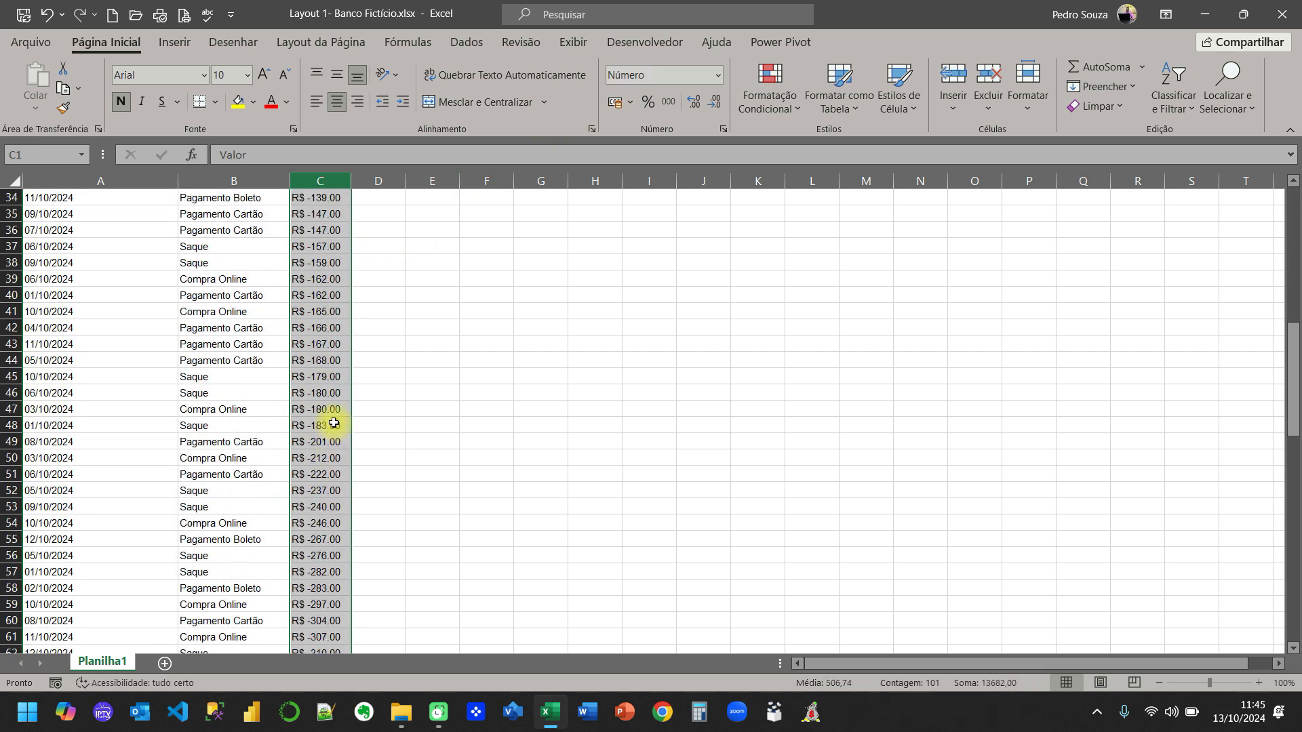
scroll(334, 423, down, 12)
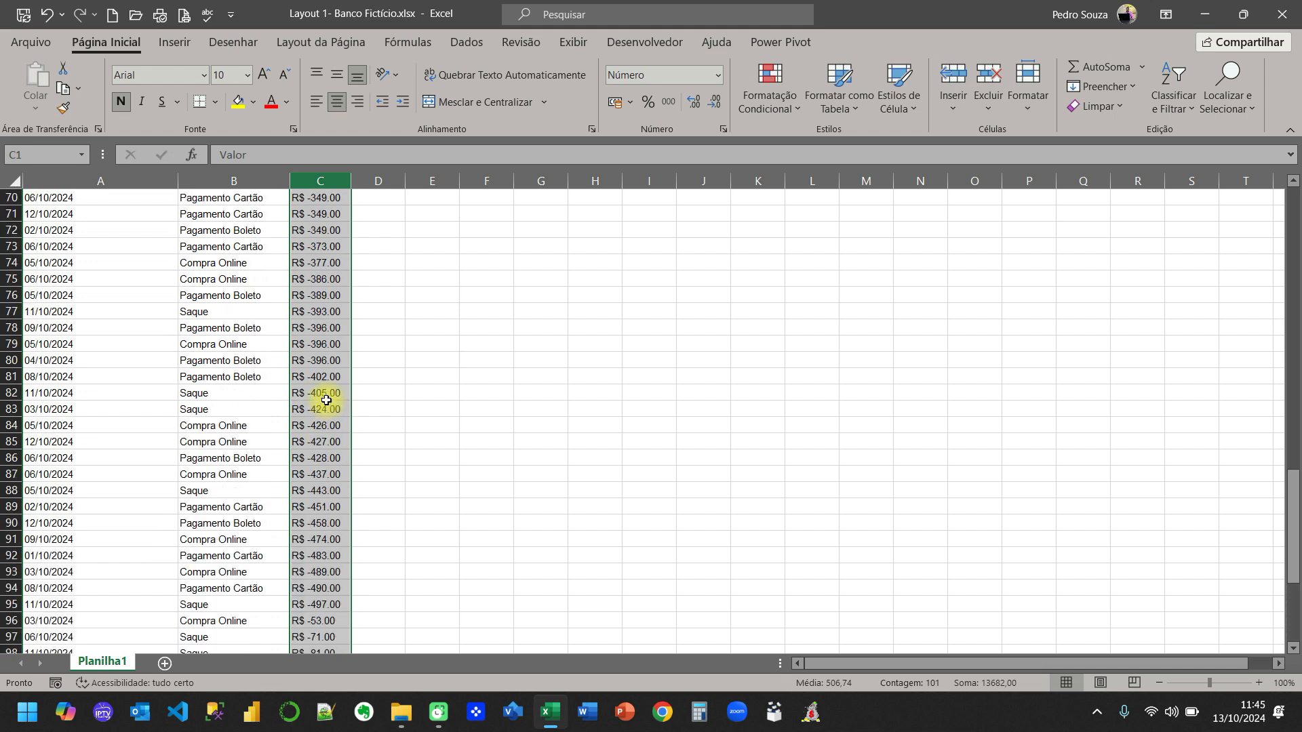
scroll(326, 401, up, 18)
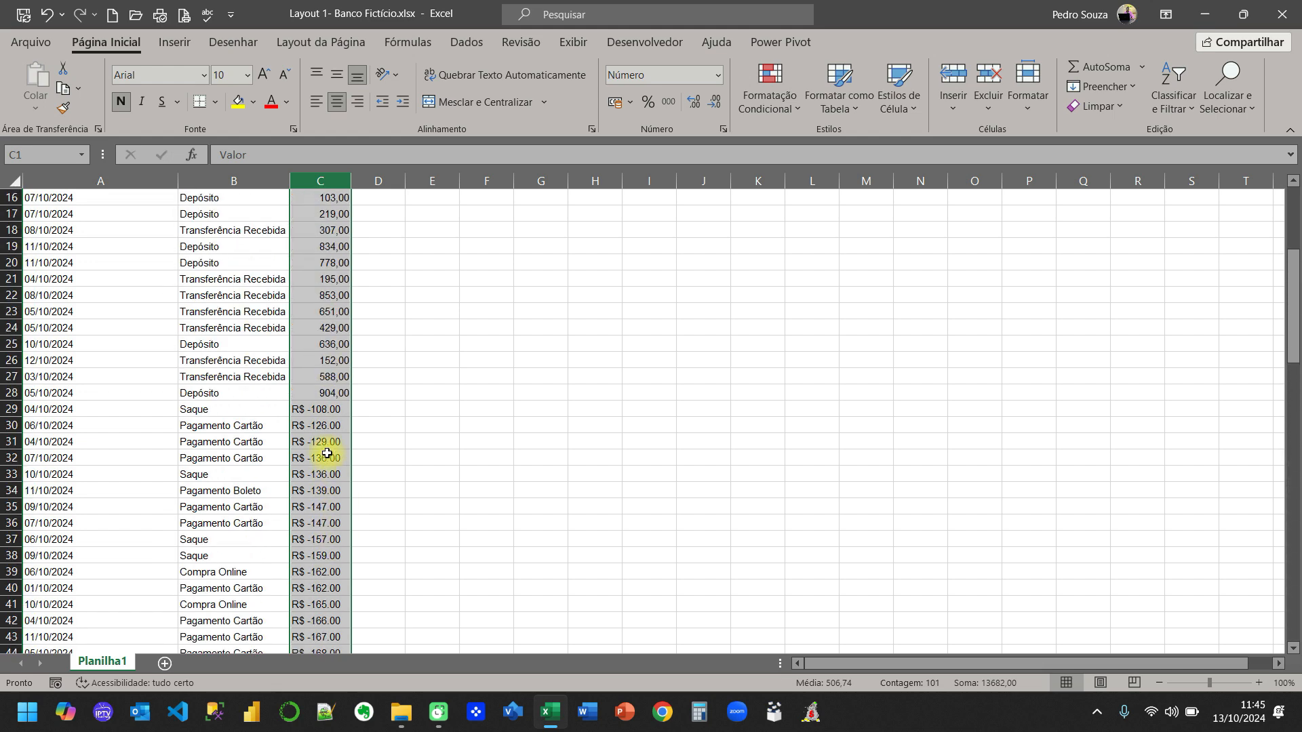
Replace every decimal point with a comma in the negative amounts of the Valor column, C29:C101
click(326, 455)
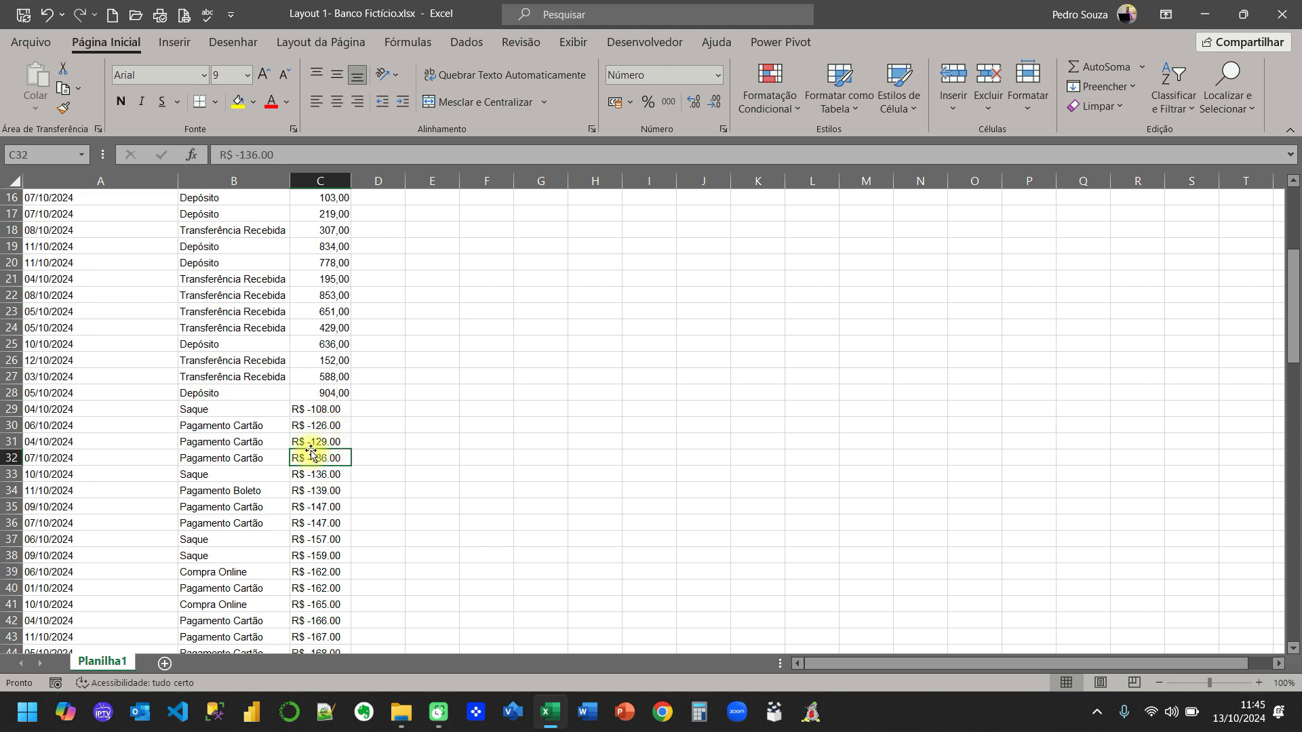
click(311, 409)
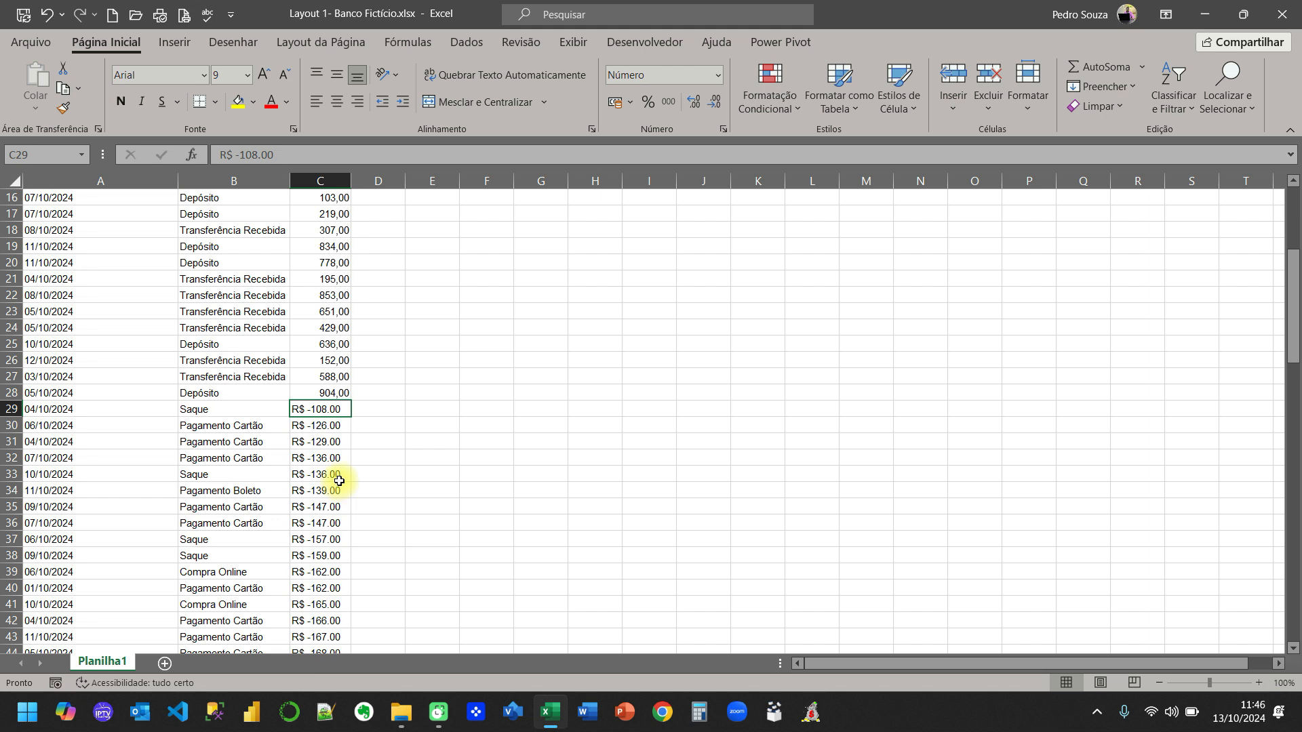
key(ctrl+shift+End)
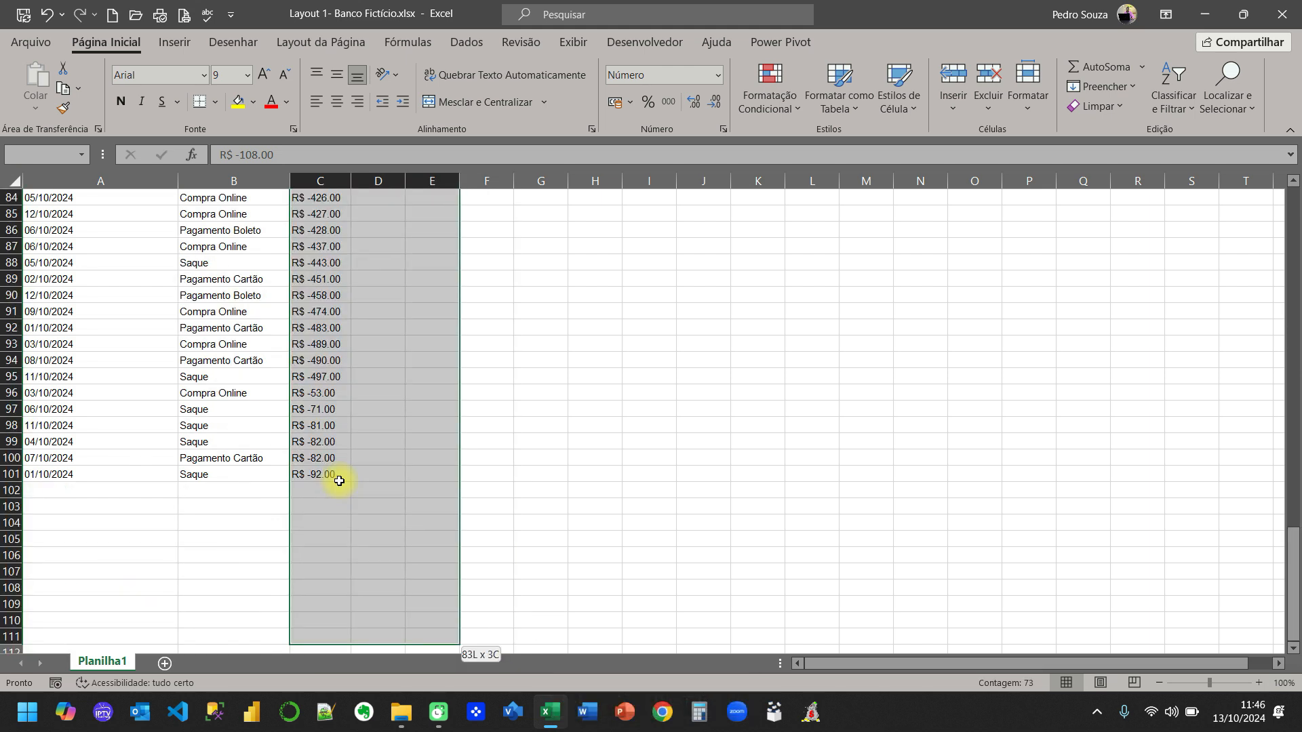
key(shift+Left)
key(shift+Left)
key(shift+Up)
key(shift+Up)
key(shift+Up)
key(shift+Up)
key(shift+Up)
key(shift+Up)
key(shift+Up)
key(shift+Up)
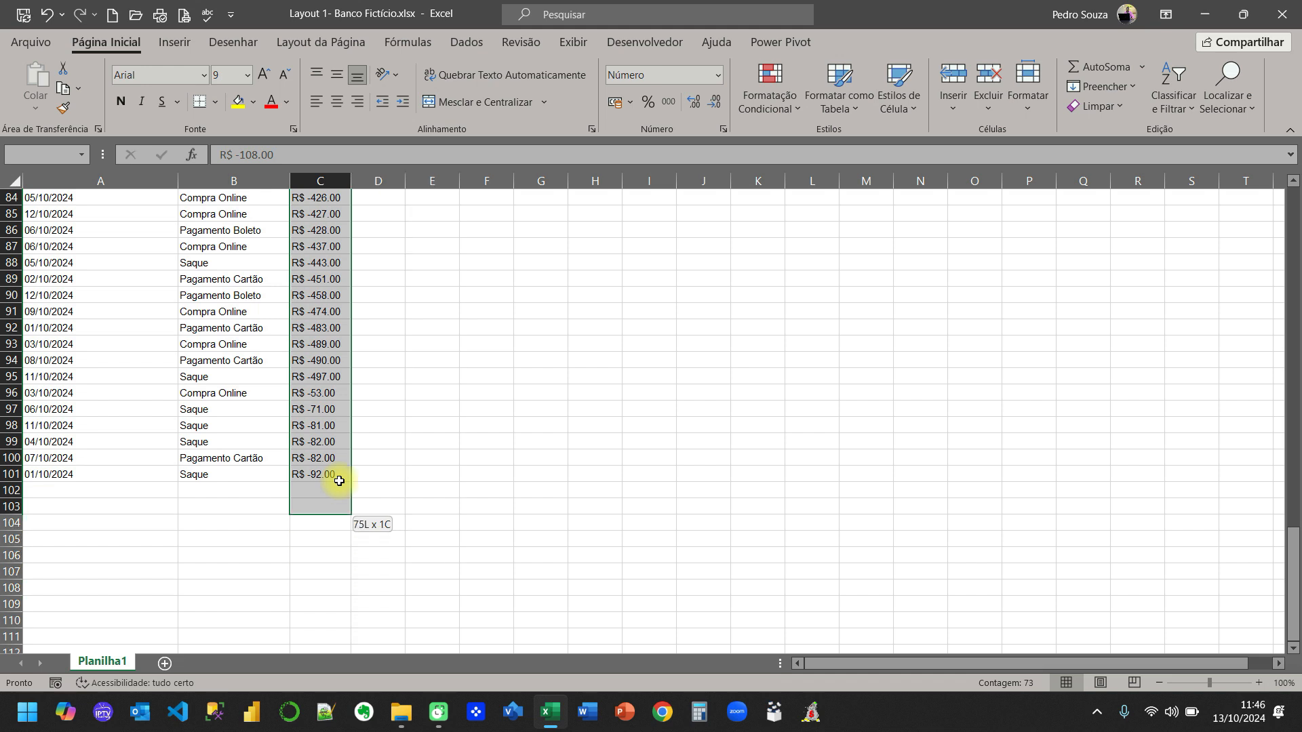
key(shift+Up)
key(shift+Up)
scroll(331, 398, up, 10)
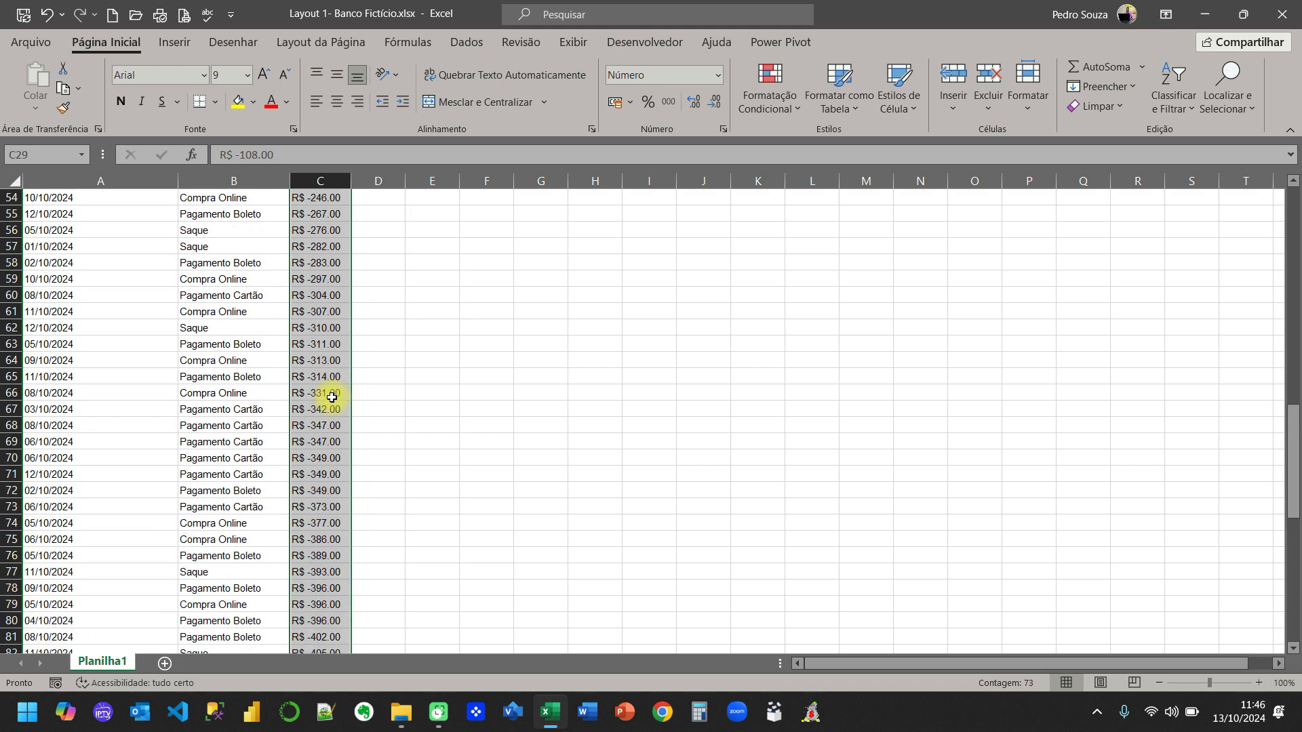
scroll(331, 398, up, 11)
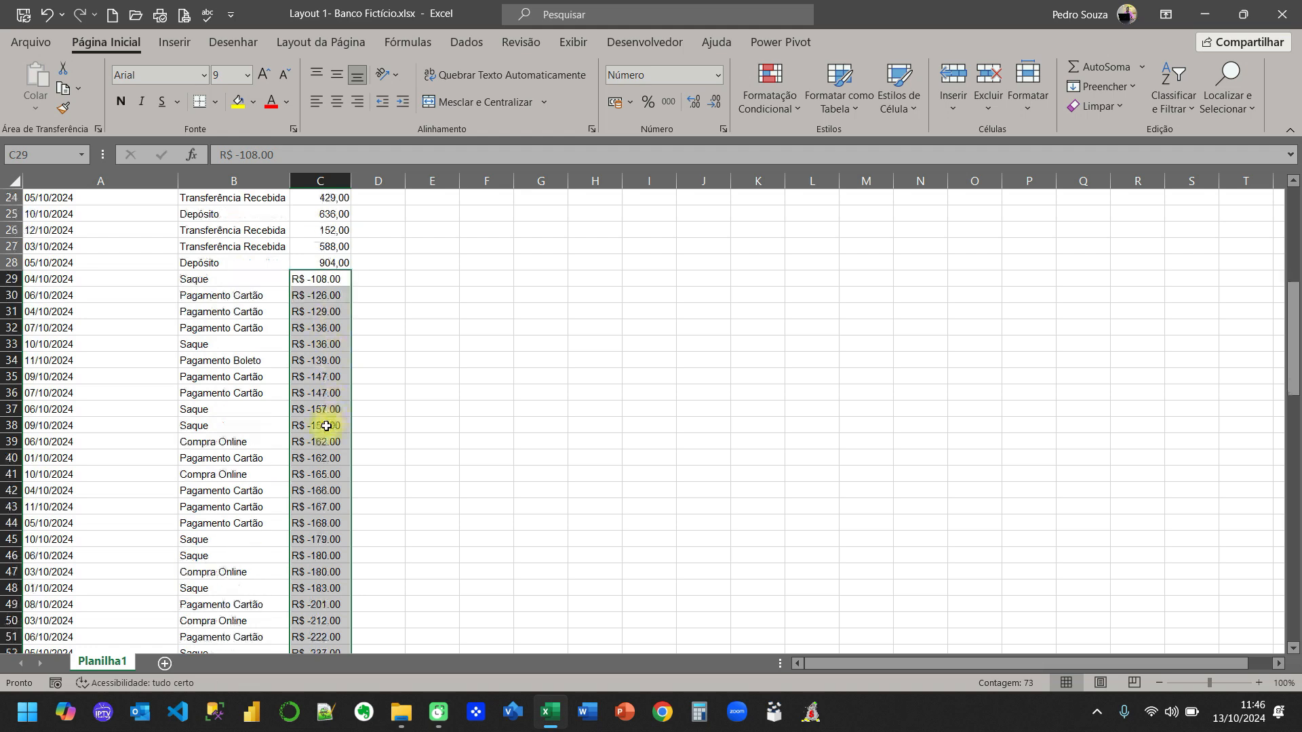
key(ctrl+l)
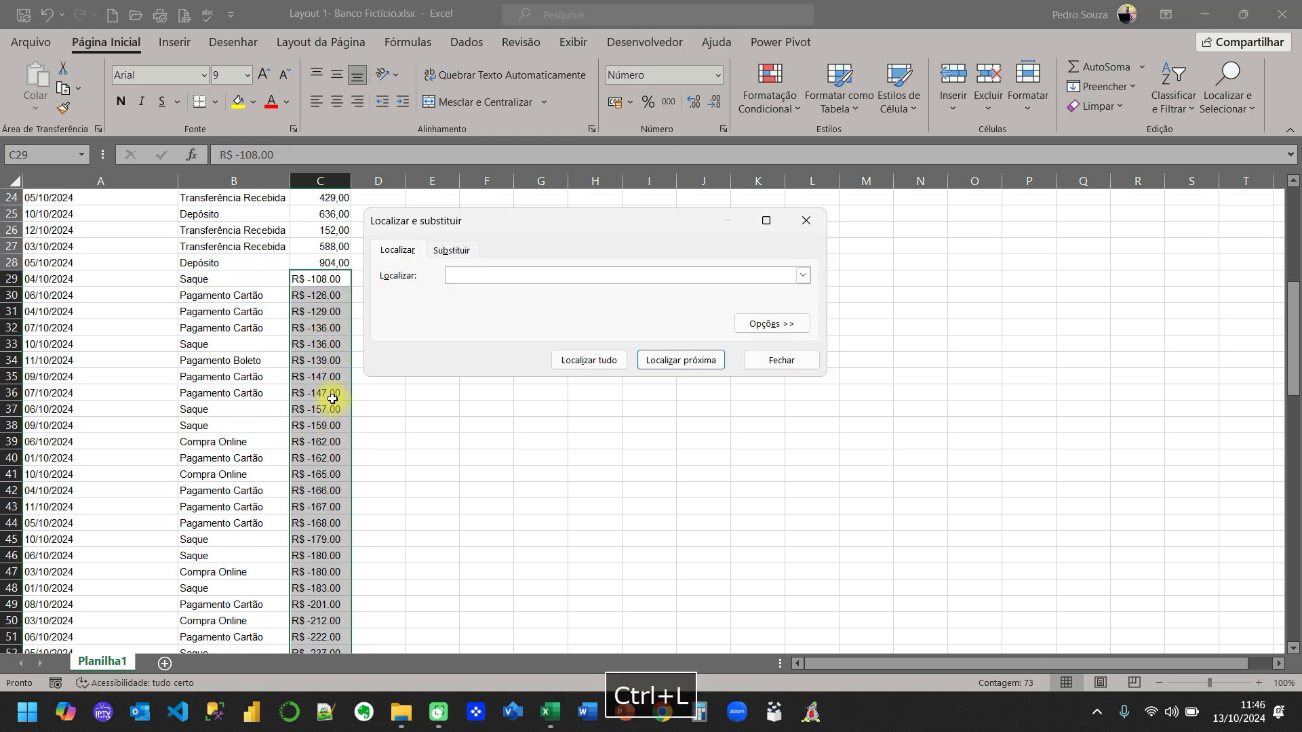
click(451, 251)
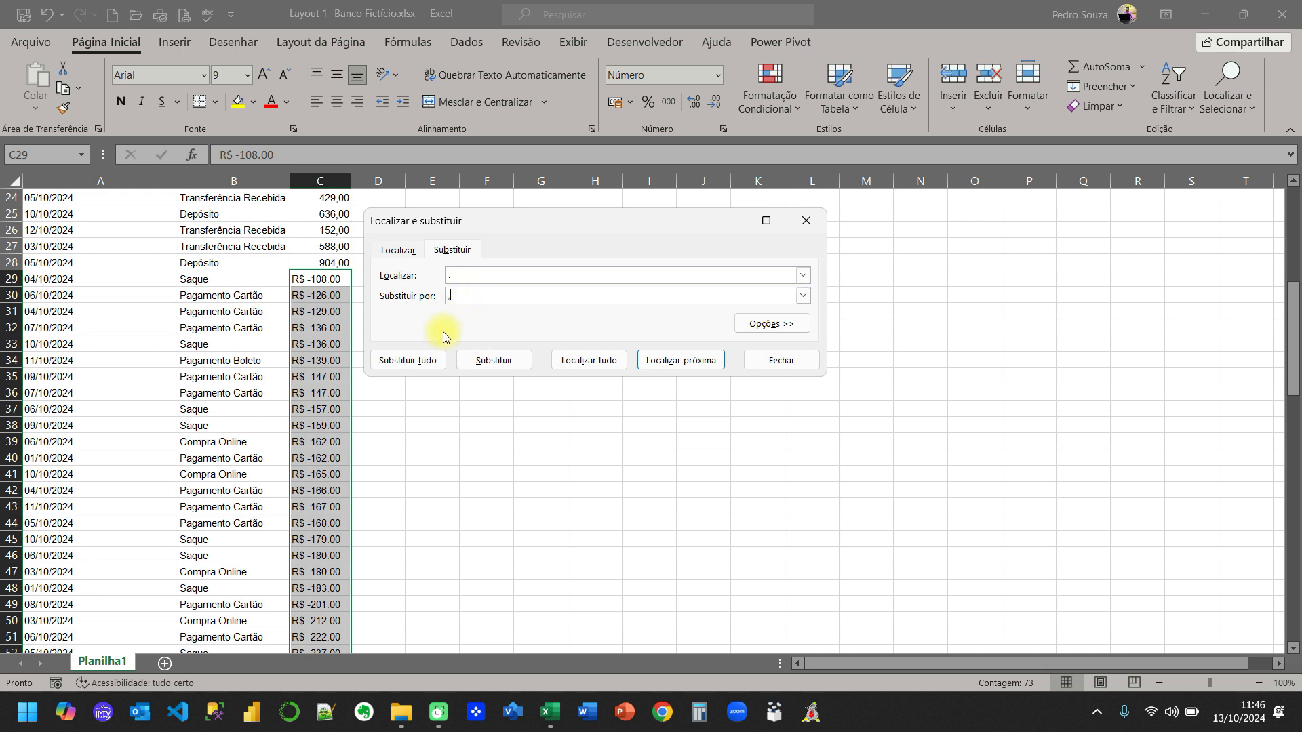
click(417, 361)
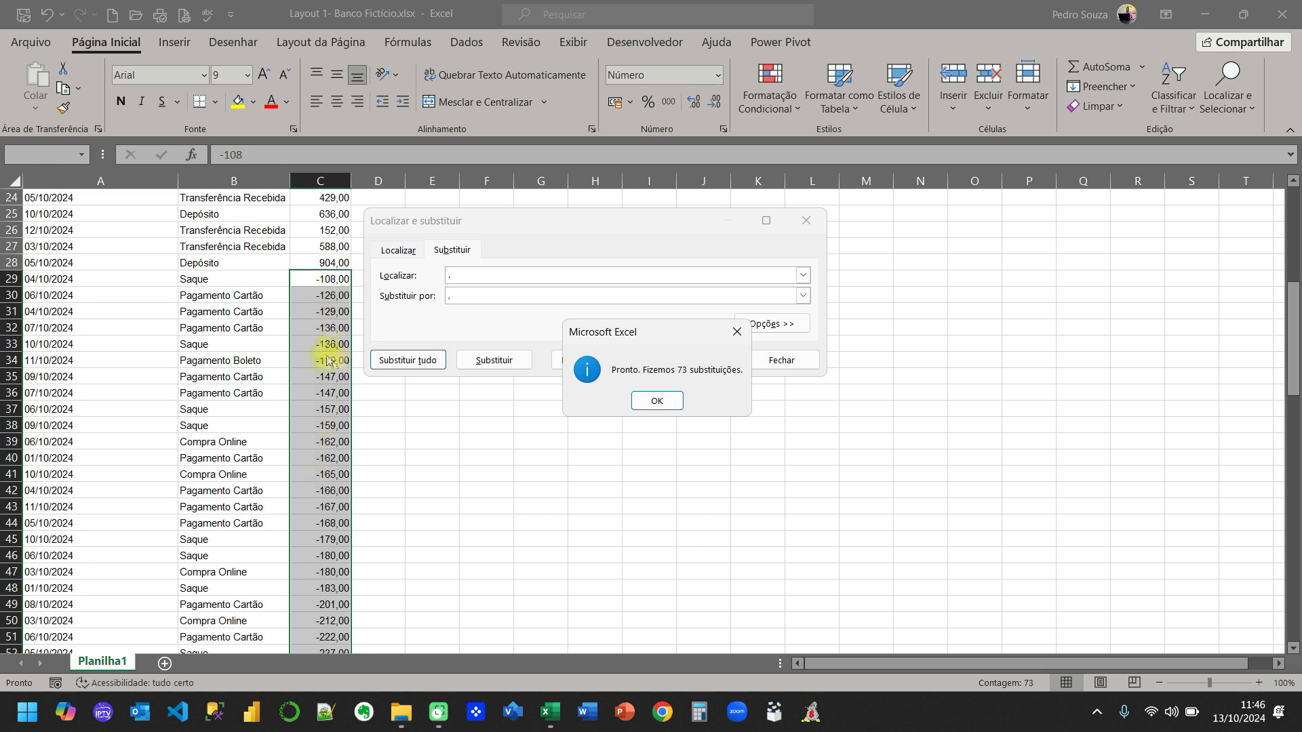
click(643, 401)
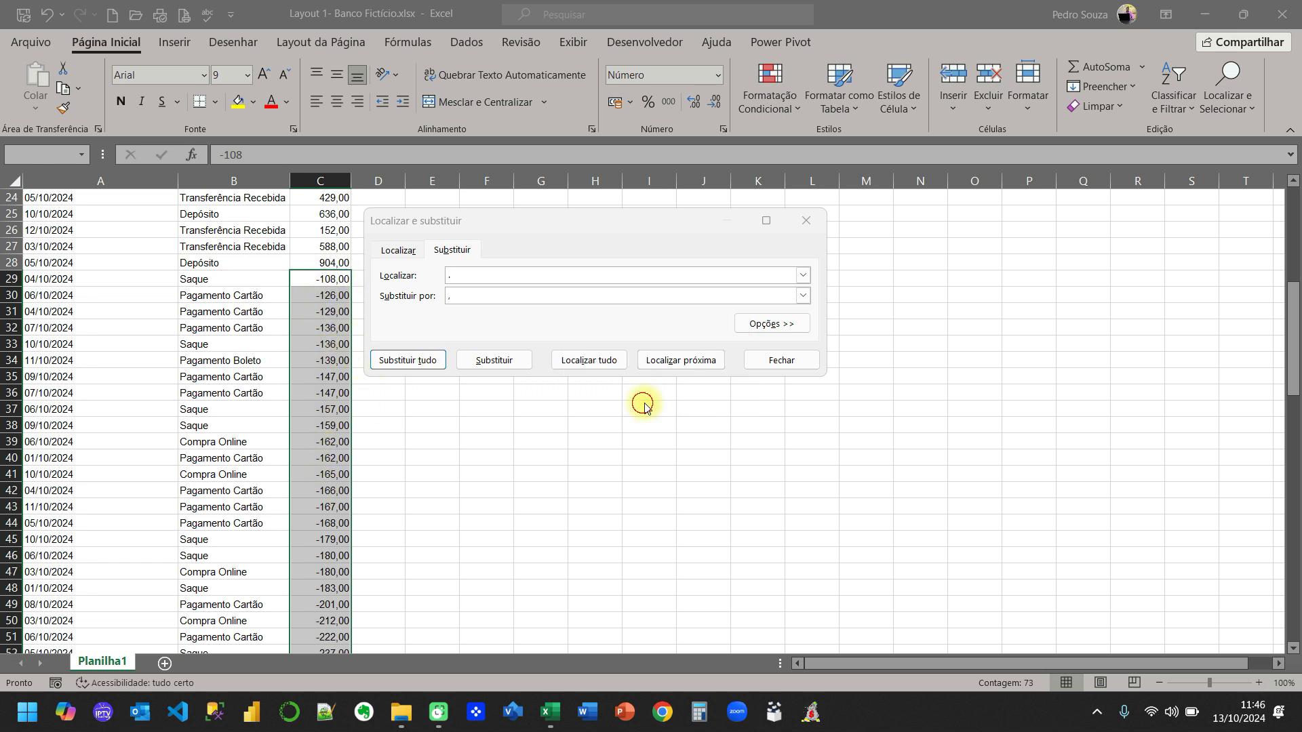
click(779, 360)
click(379, 358)
Add a C/D header in D1, centred, bold and filled yellow like the other column headers
scroll(383, 345, up, 8)
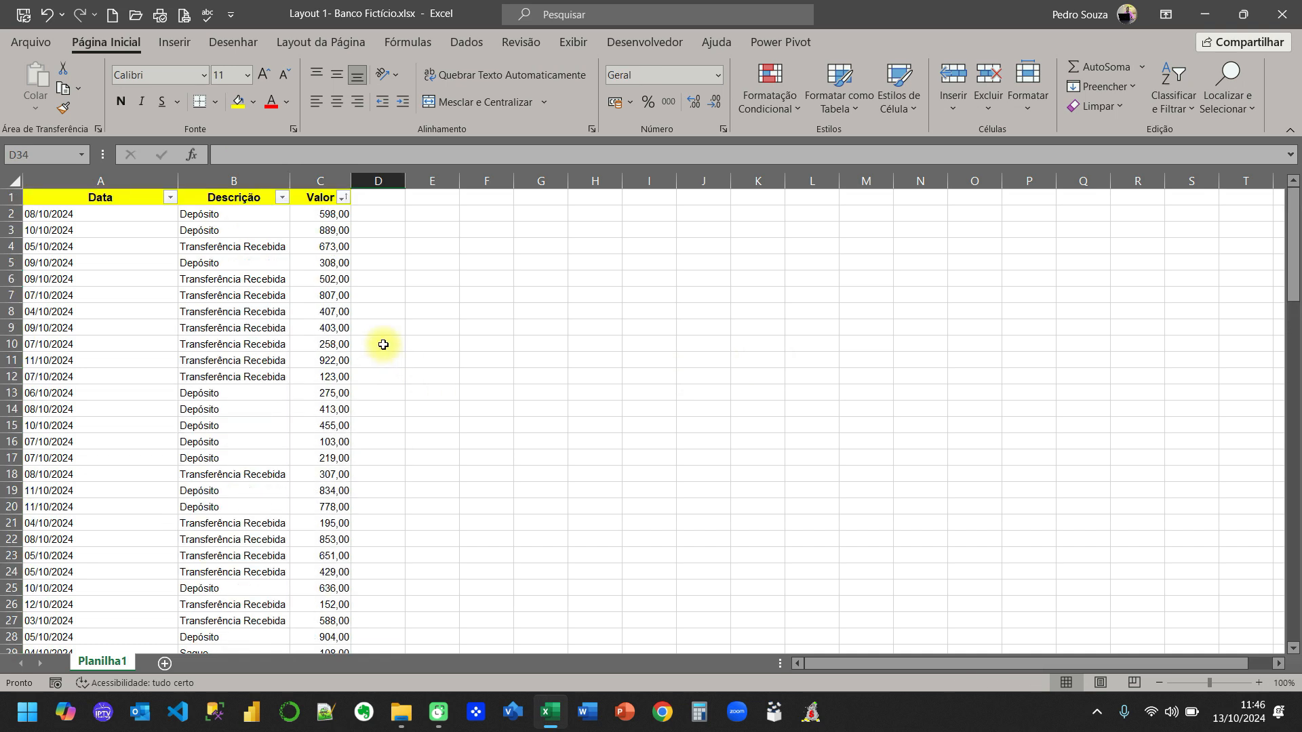
click(384, 191)
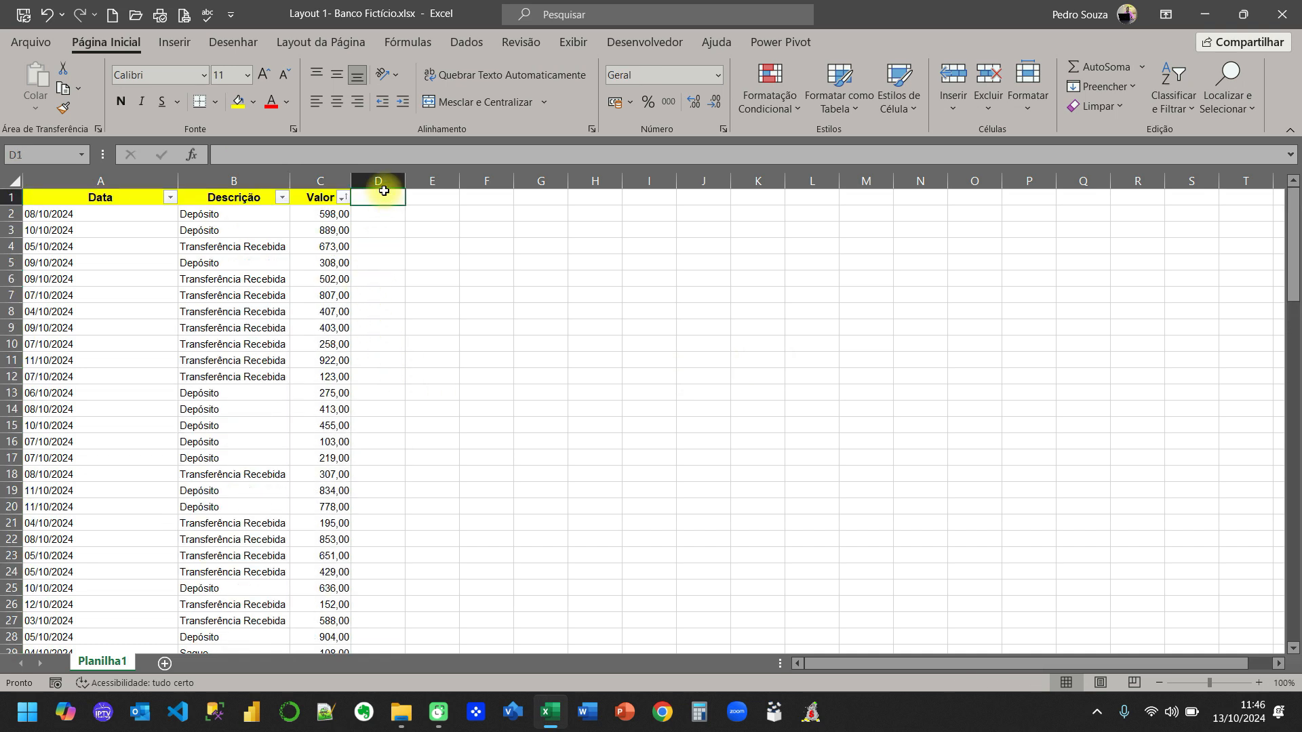
text(C/D)
key(Return)
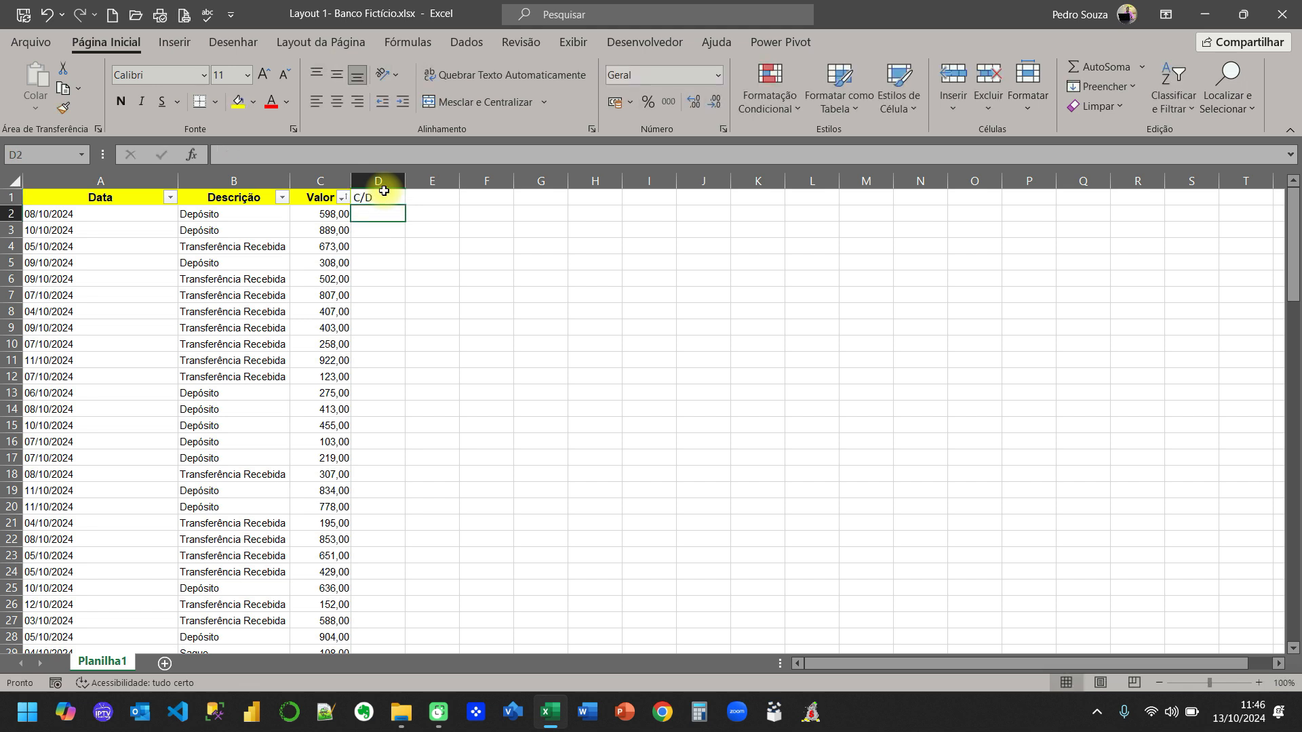
click(382, 194)
click(336, 101)
click(240, 108)
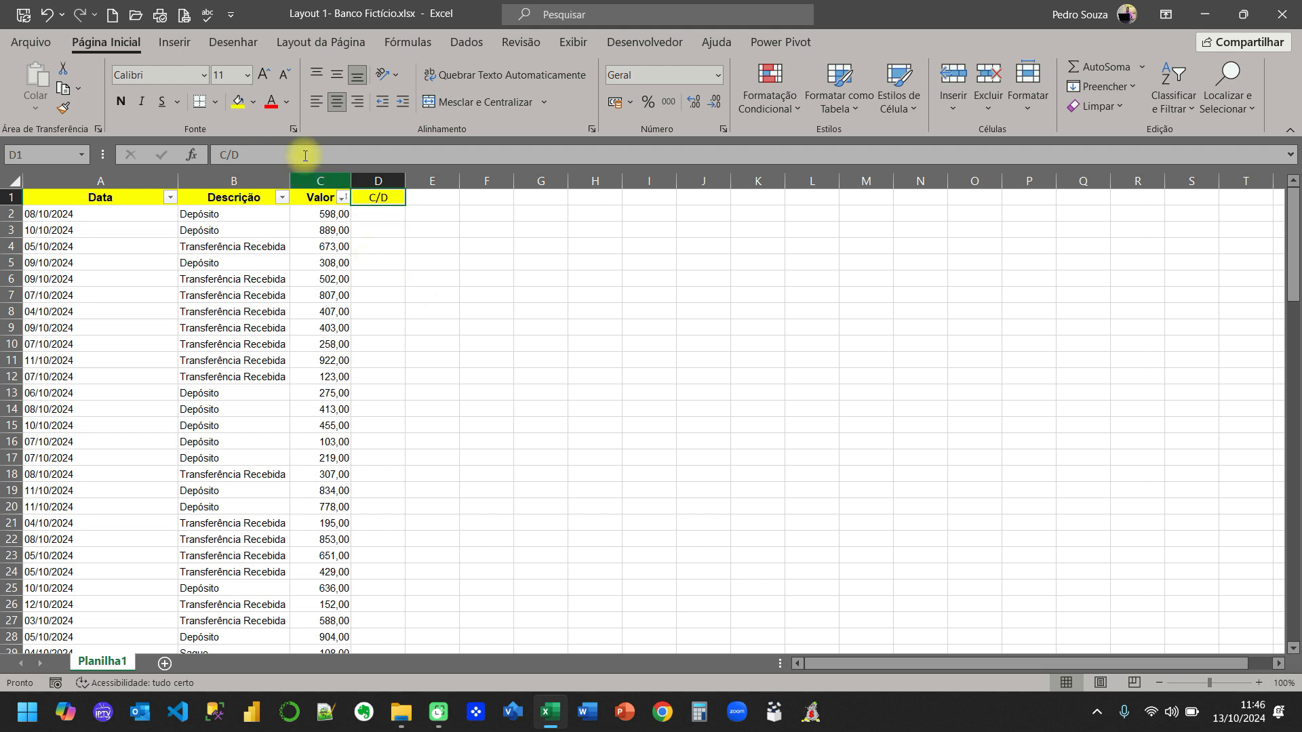
click(120, 101)
click(378, 310)
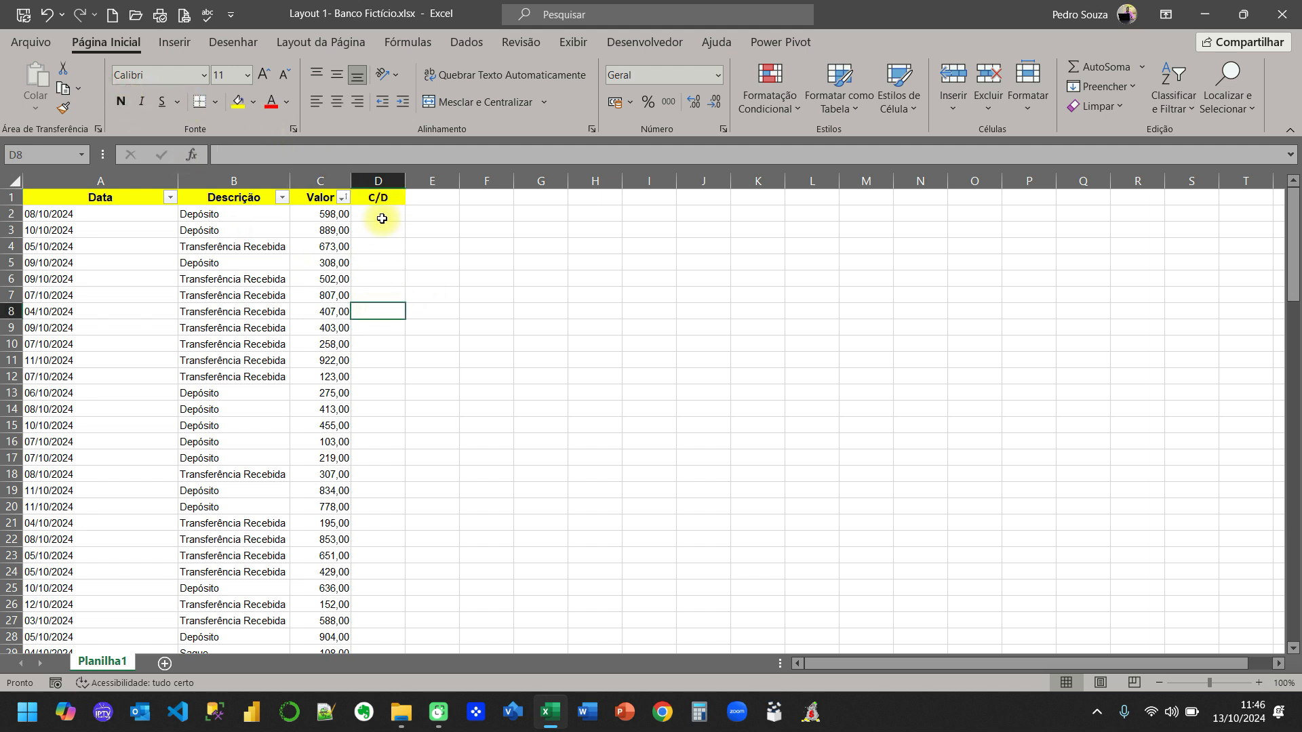
Remove the filter and reapply it to the whole table, including the C/D column
click(377, 197)
key(Left)
key(Left)
key(Left)
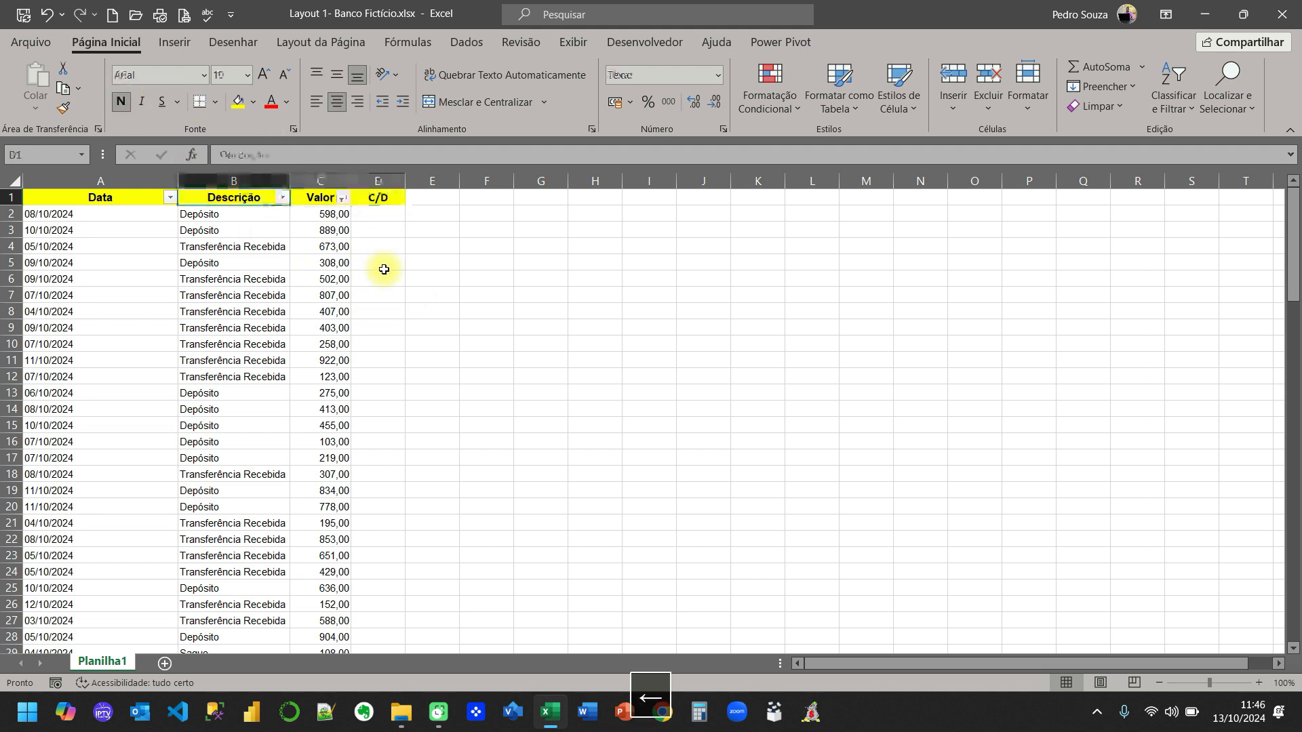
key(ctrl+t)
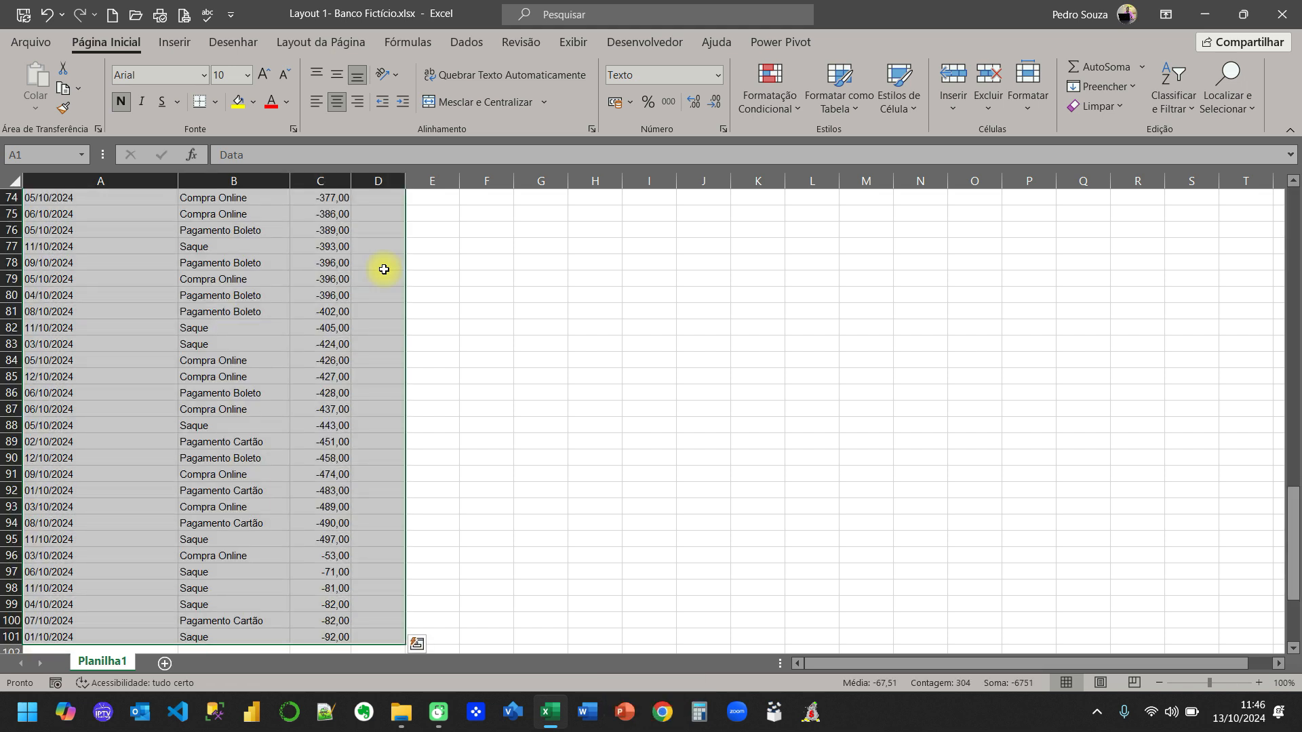
key(ctrl+shift+l)
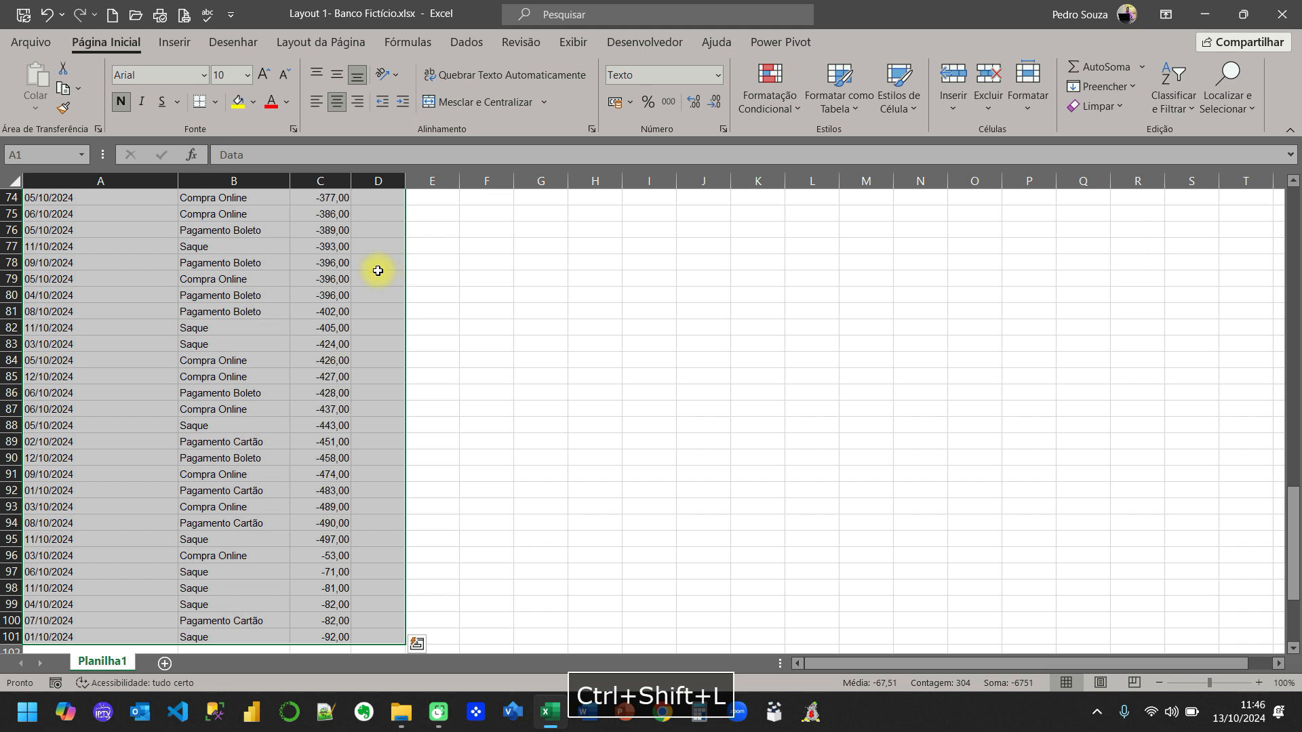
scroll(377, 270, up, 20)
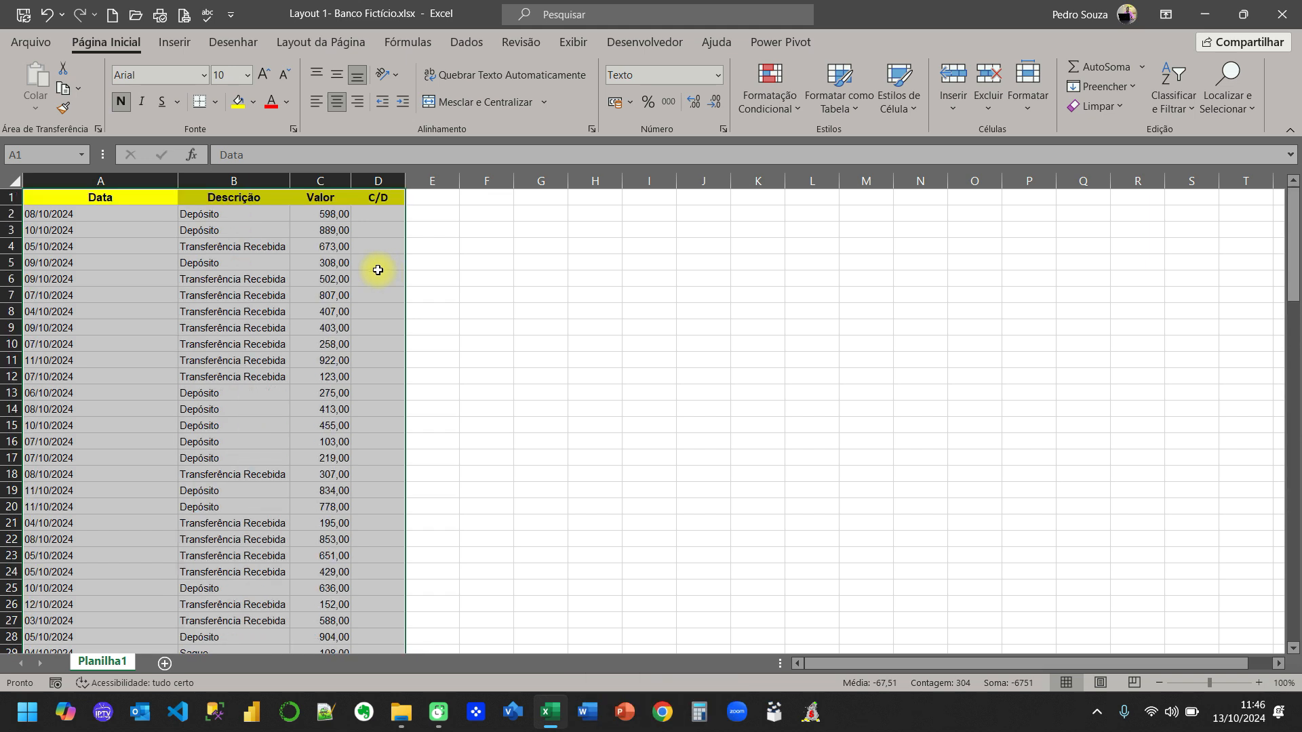
key(ctrl+shift+l)
click(383, 280)
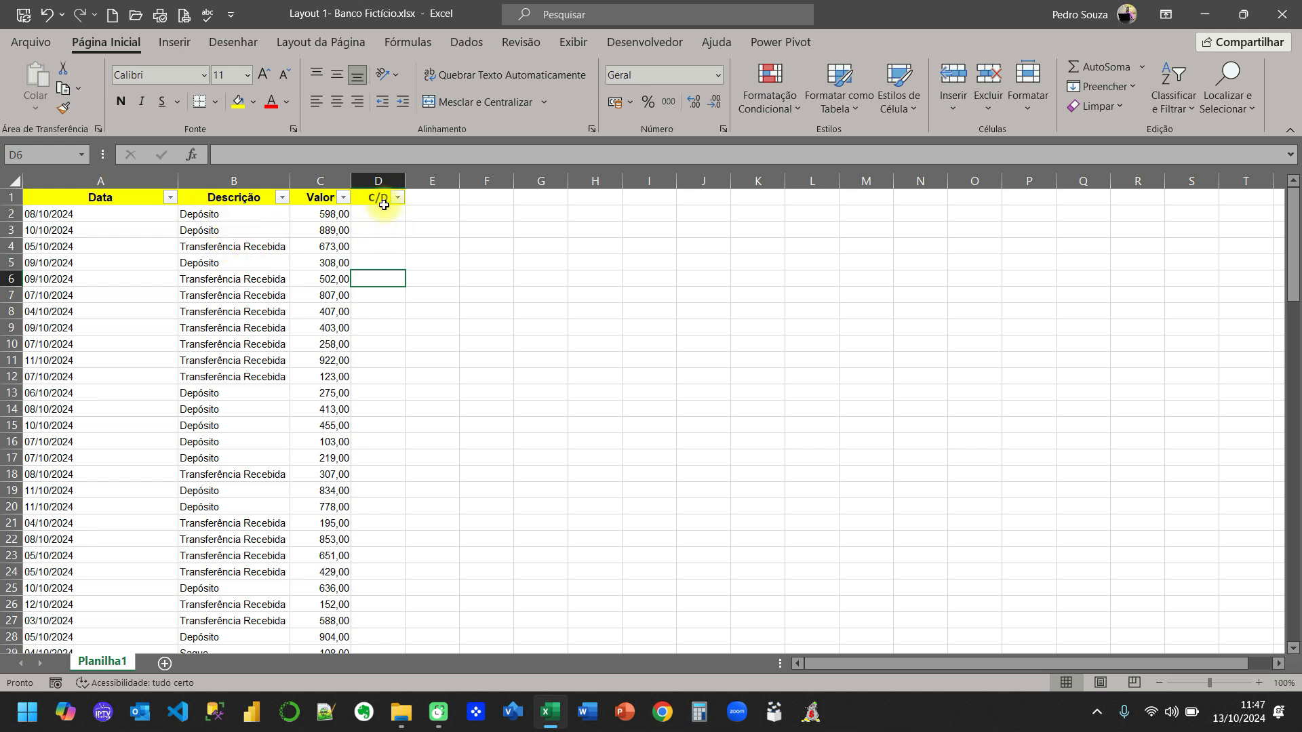
click(109, 198)
drag(142, 204, 373, 198)
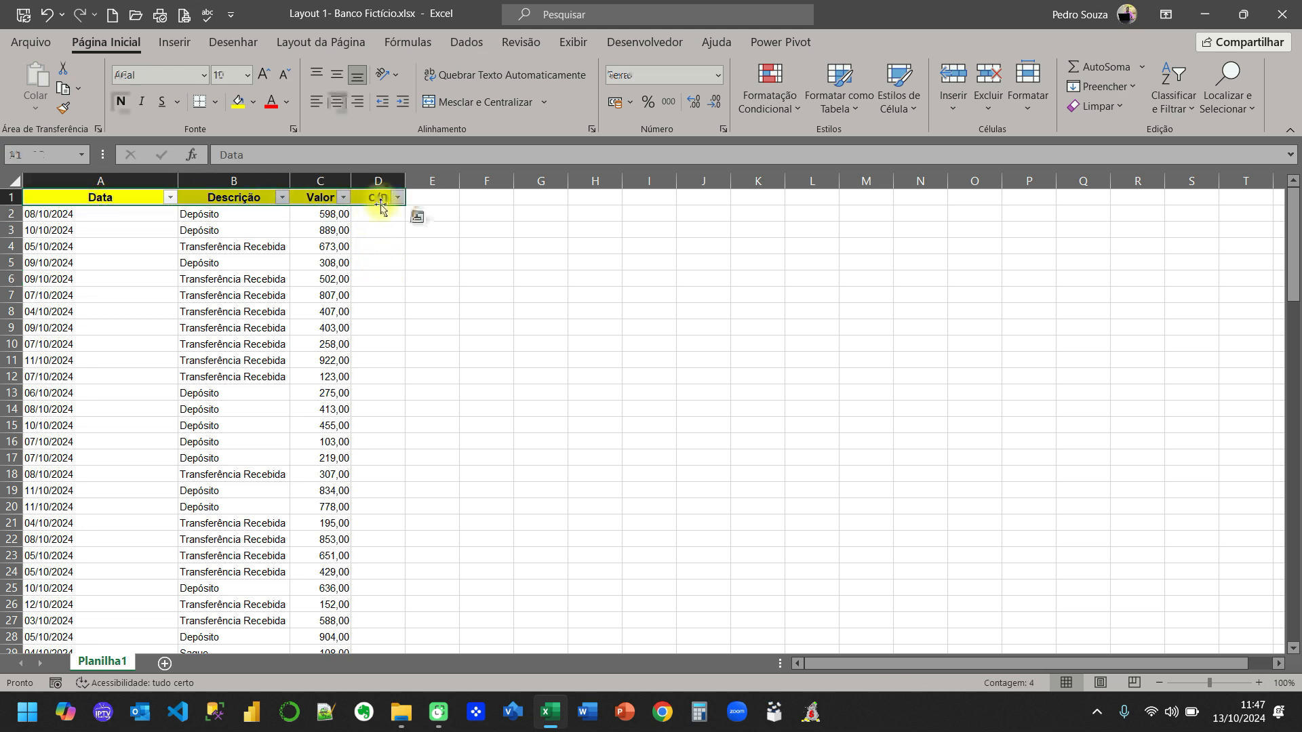
click(377, 282)
Enter C in D2 and copy it down to D28, marking all positive amounts as credits
click(384, 216)
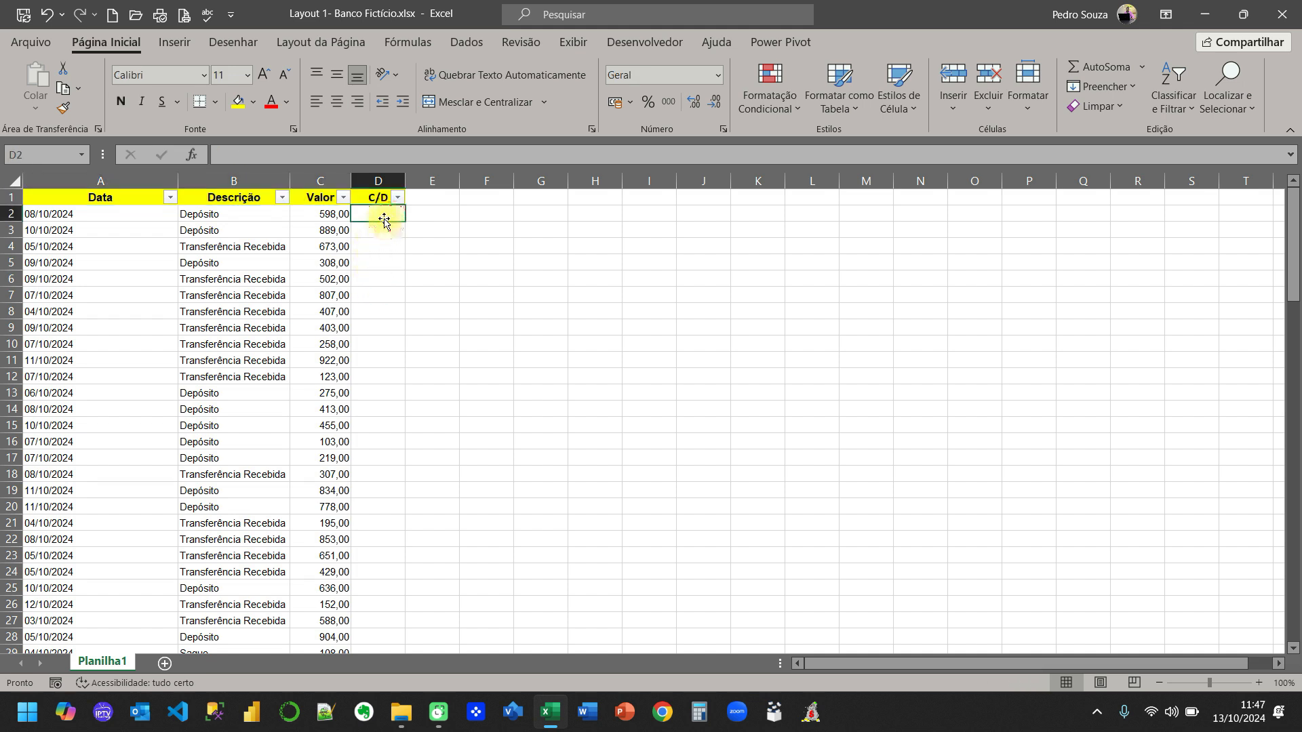
text(C)
key(Return)
click(377, 210)
key(ctrl+c)
key(shift+Down)
key(shift+Down)
key(shift+Down)
key(shift+Down)
key(shift+Down)
key(shift+Down)
key(shift+Down)
key(shift+Down)
key(shift+Down)
key(shift+Down)
key(shift+Down)
key(shift+Down)
key(shift+Down)
key(shift+Down)
key(shift+Down)
key(shift+Down)
key(shift+Down)
key(shift+Down)
key(shift+Down)
key(shift+Down)
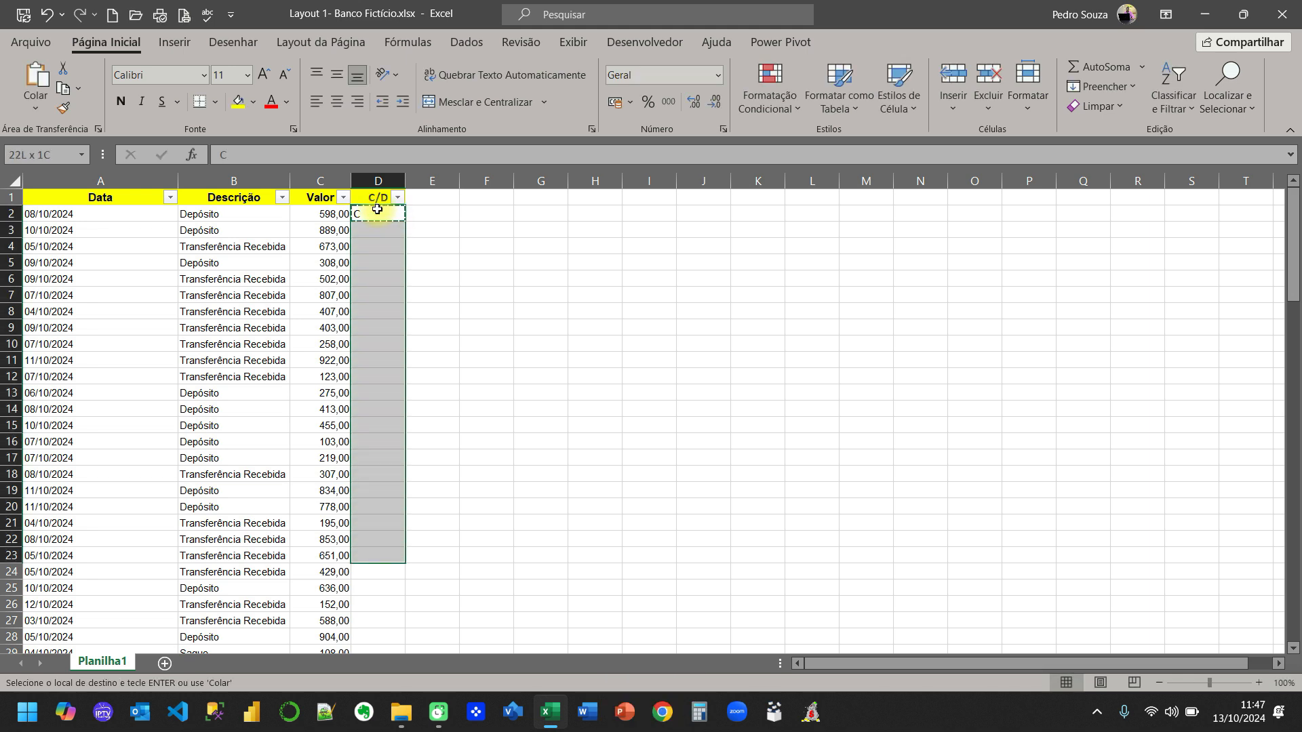
key(shift+Down)
key(shift+Down)
key(shift+Down)
key(shift+Up)
key(shift+Up)
key(shift+Up)
key(shift+Up)
key(shift+Up)
key(shift+Up)
key(shift+Up)
key(shift+Up)
key(shift+Up)
key(shift+Up)
key(shift+Up)
key(shift+Up)
key(shift+Up)
key(shift+Up)
key(shift+Up)
key(shift+Up)
key(shift+Up)
key(shift+Up)
key(shift+Down)
key(shift+Down)
key(shift+Down)
key(ctrl+v)
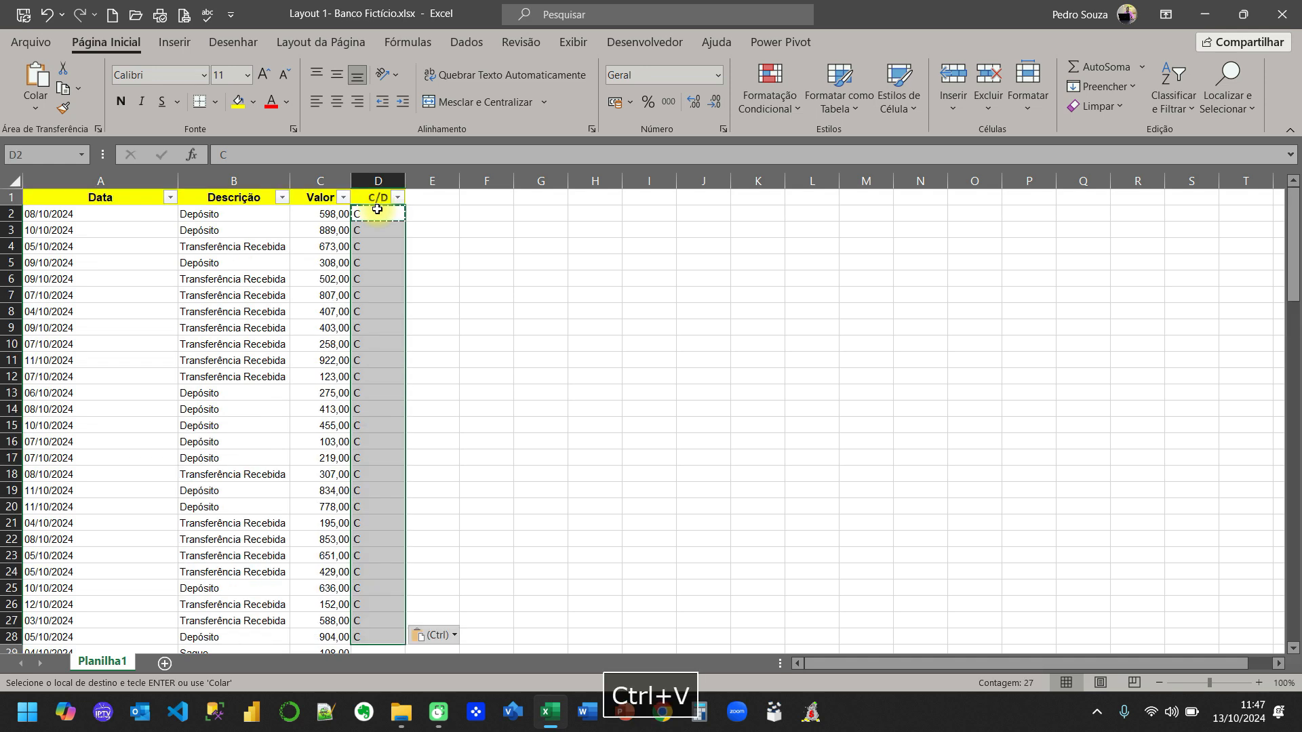
Enter D in D29, fill it down to D101 for the negative amounts, and check the last rows
scroll(363, 372, down, 5)
scroll(362, 372, down, 2)
click(369, 316)
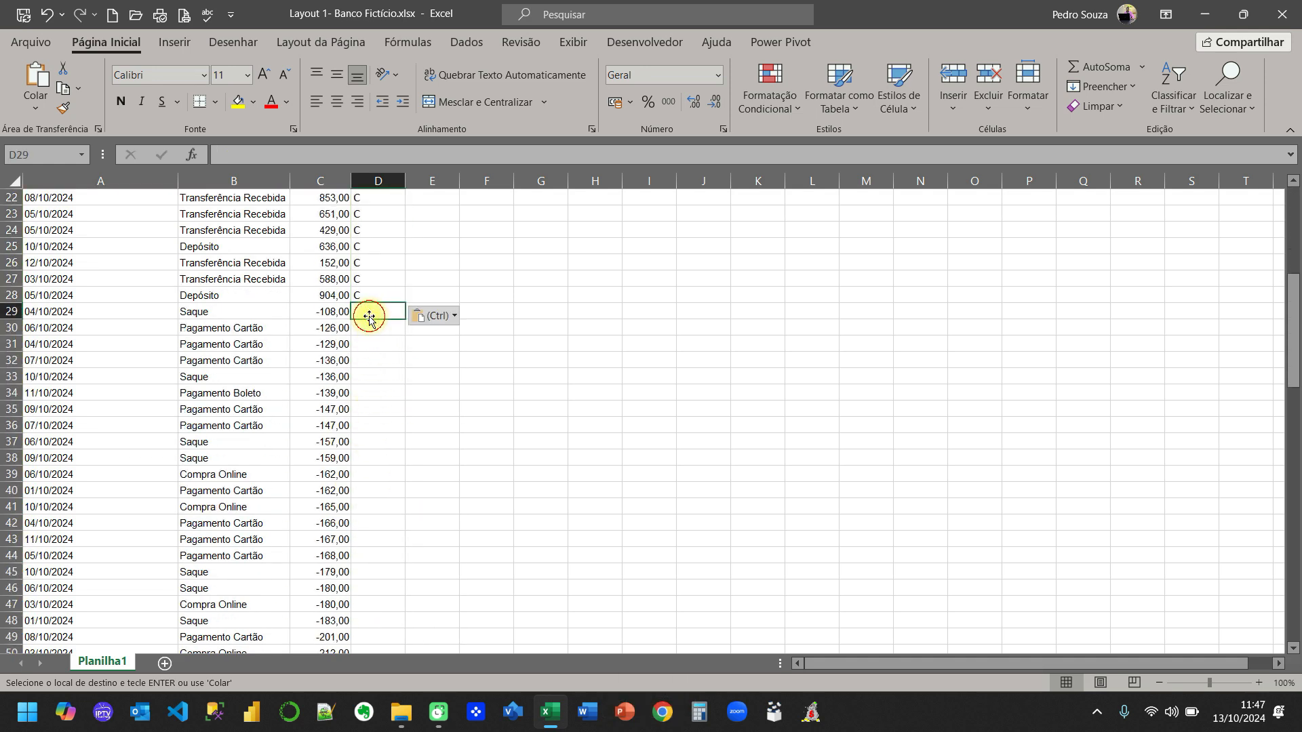
text(D)
key(Return)
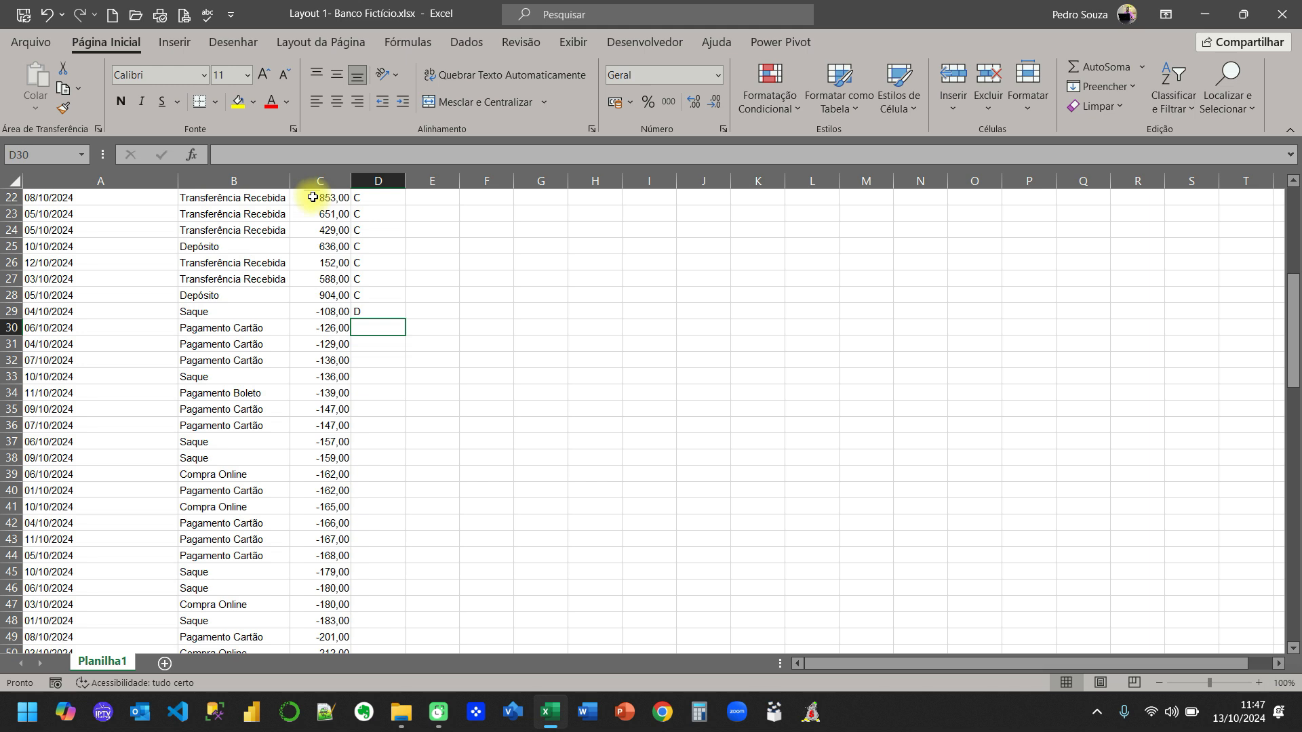
click(378, 316)
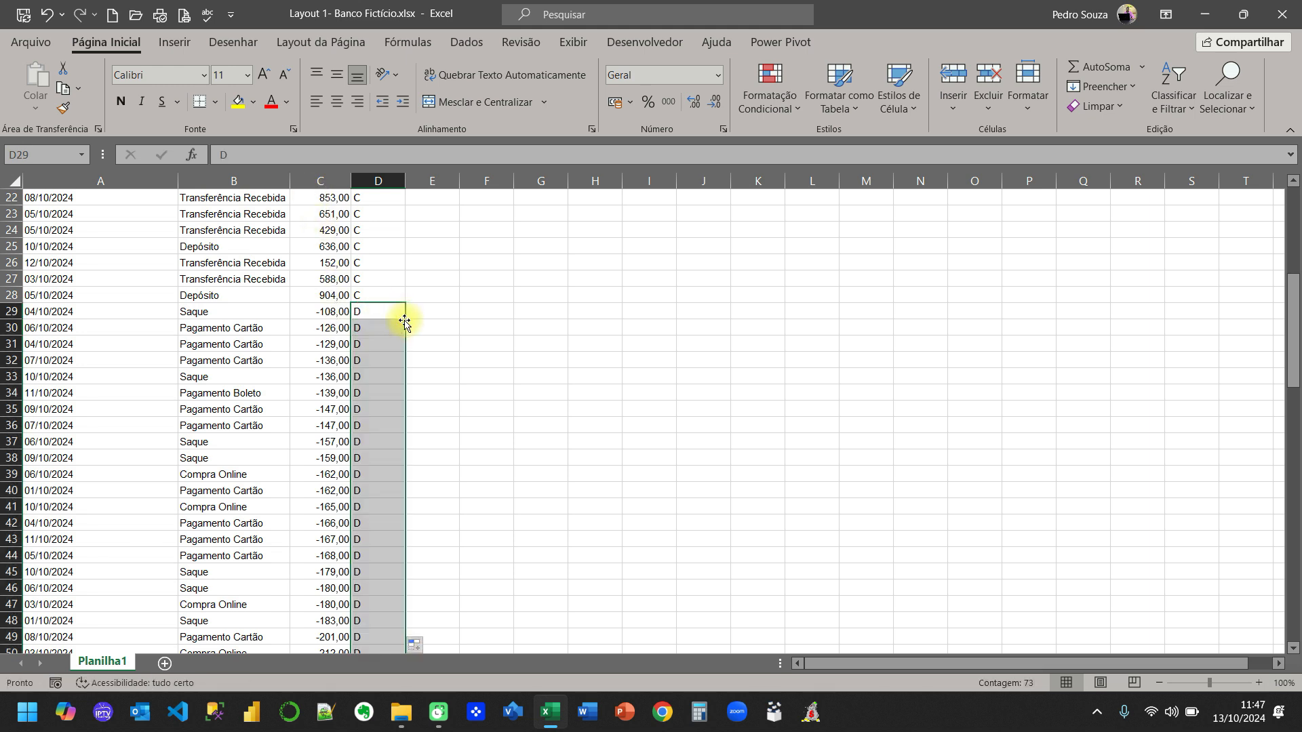
scroll(388, 343, down, 20)
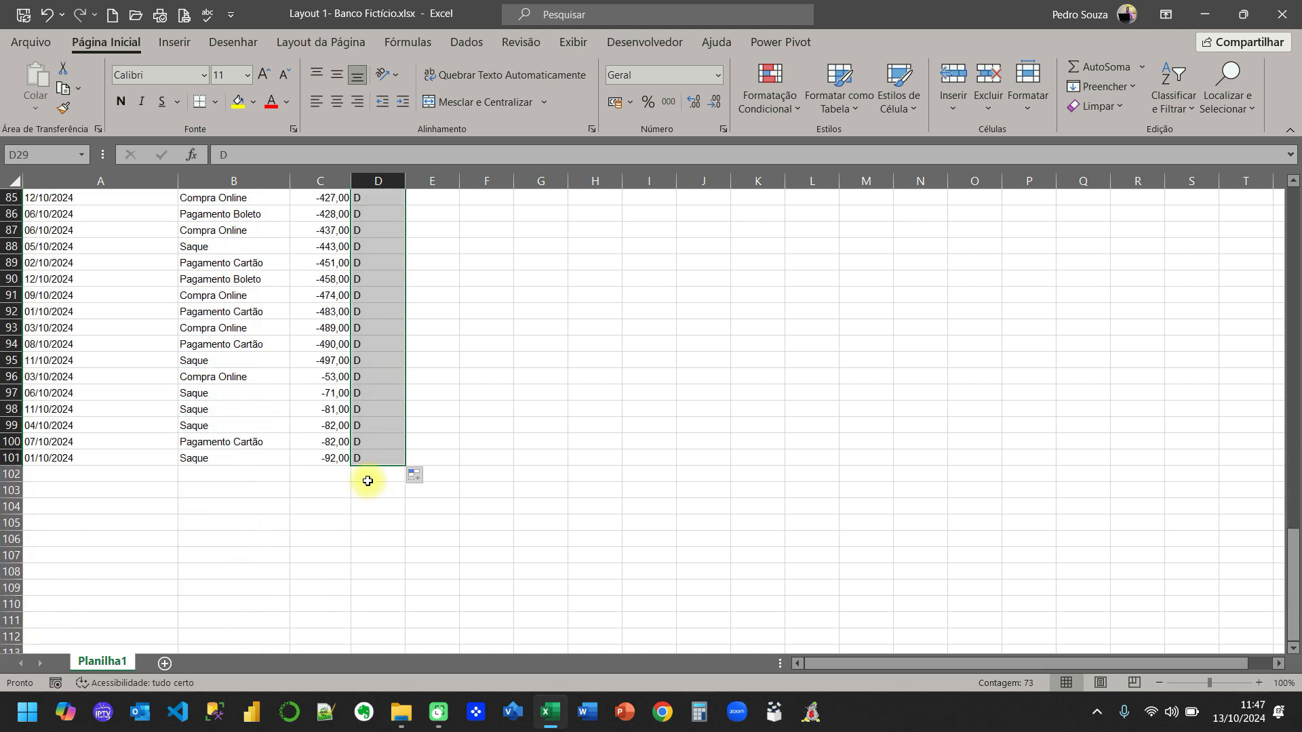
scroll(335, 474, up, 4)
scroll(334, 473, up, 18)
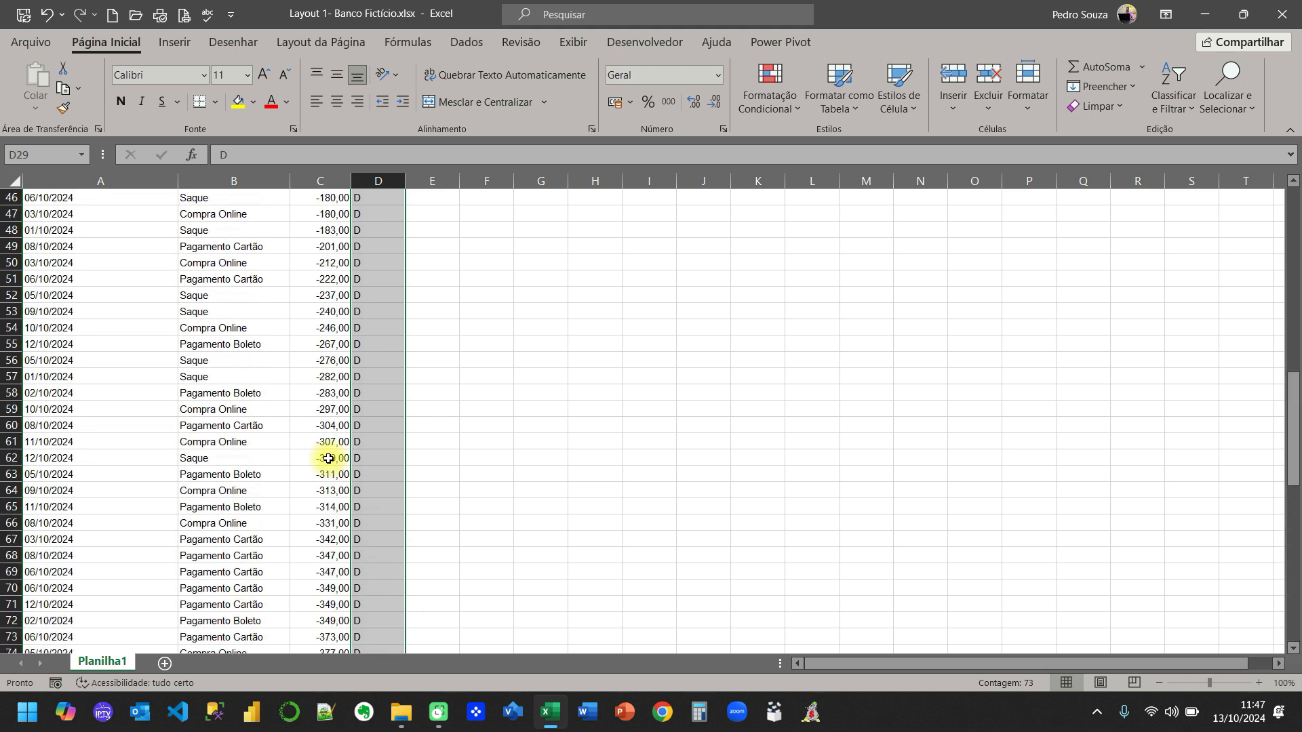
Remove the minus signs from the amounts in C29:C101 by replacing every "-" with nothing
click(322, 361)
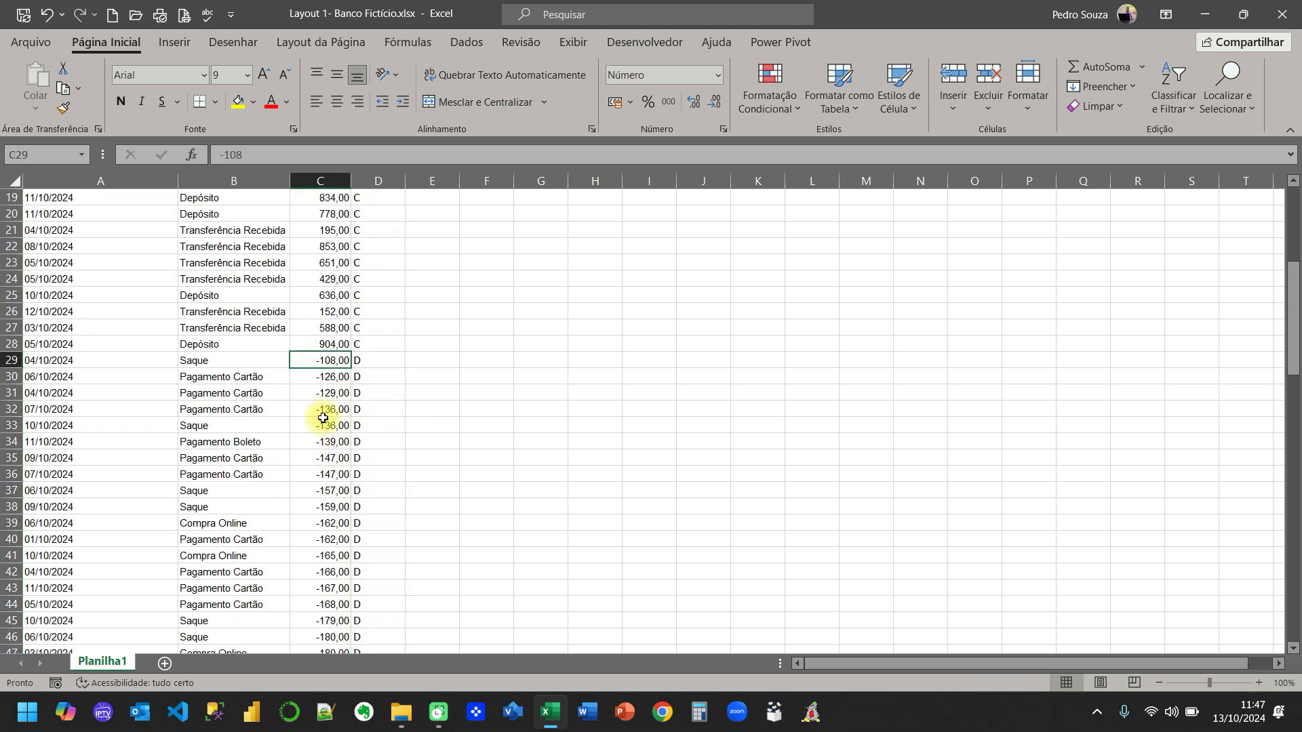
key(ctrl+shift+Down)
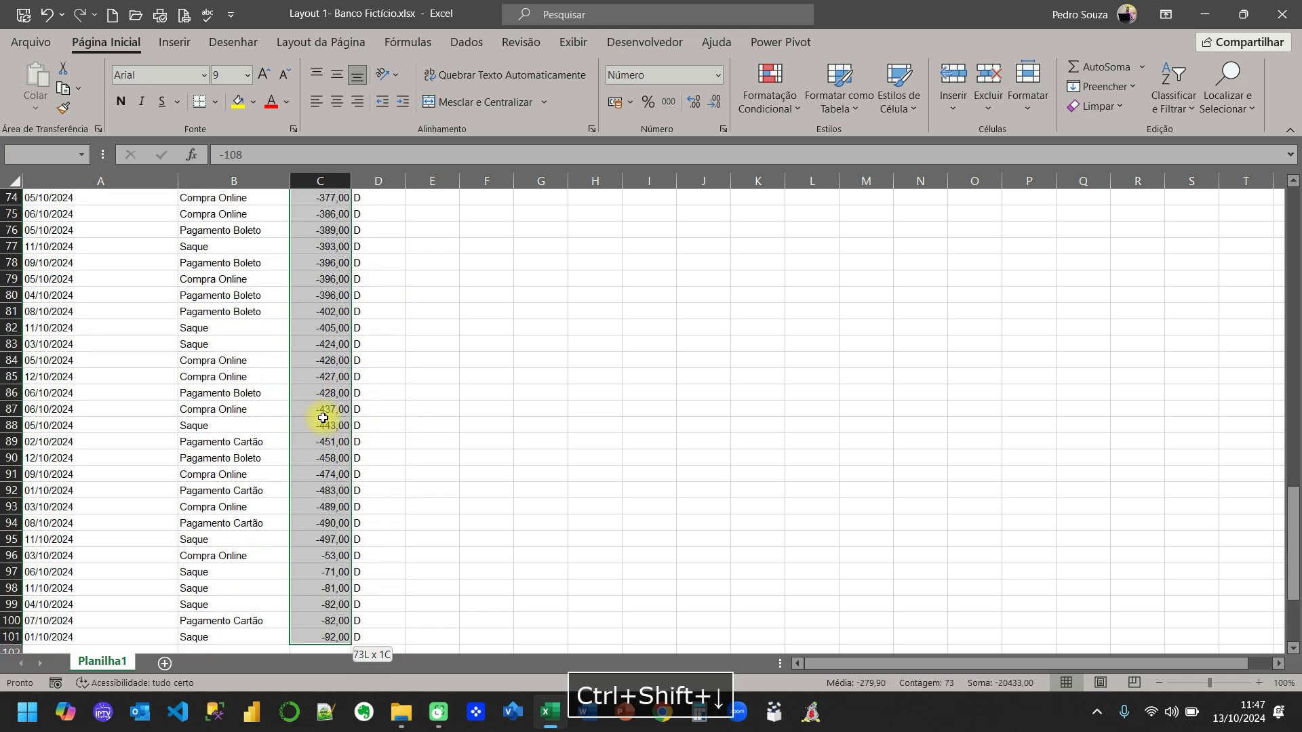
key(ctrl+l)
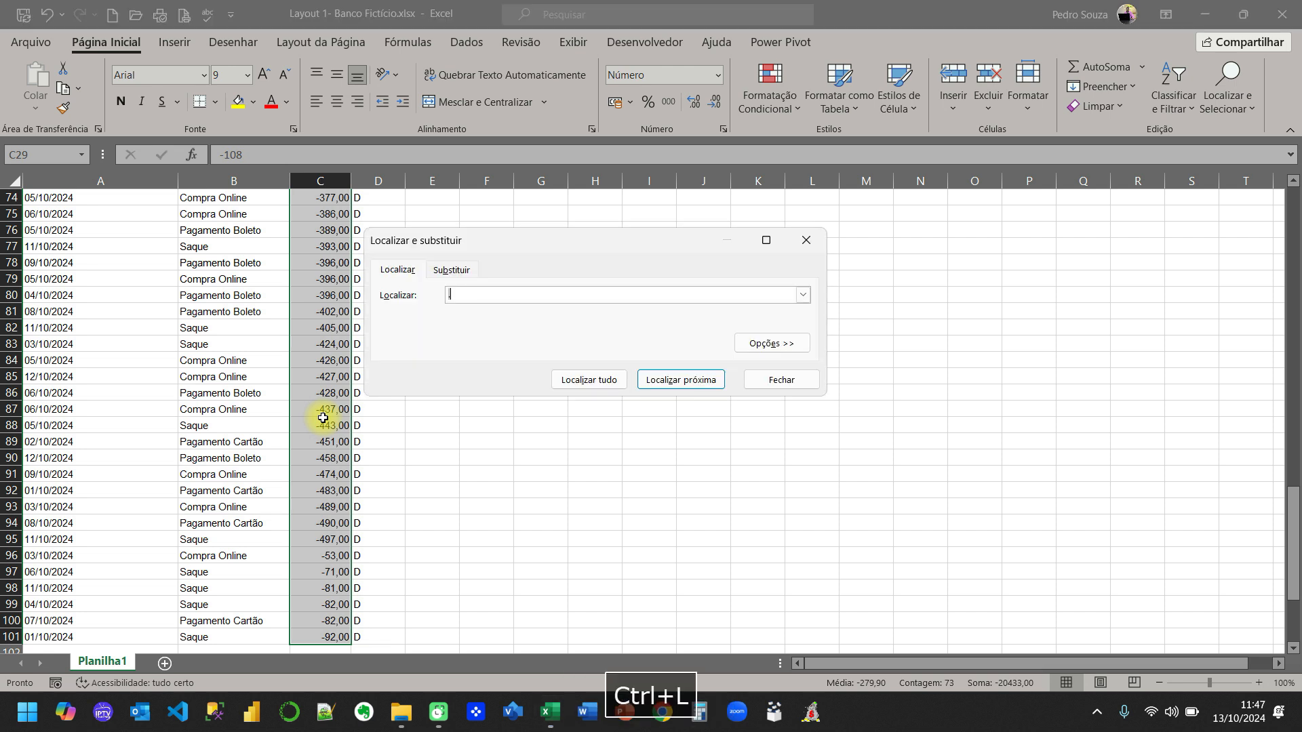
text(.)
click(451, 269)
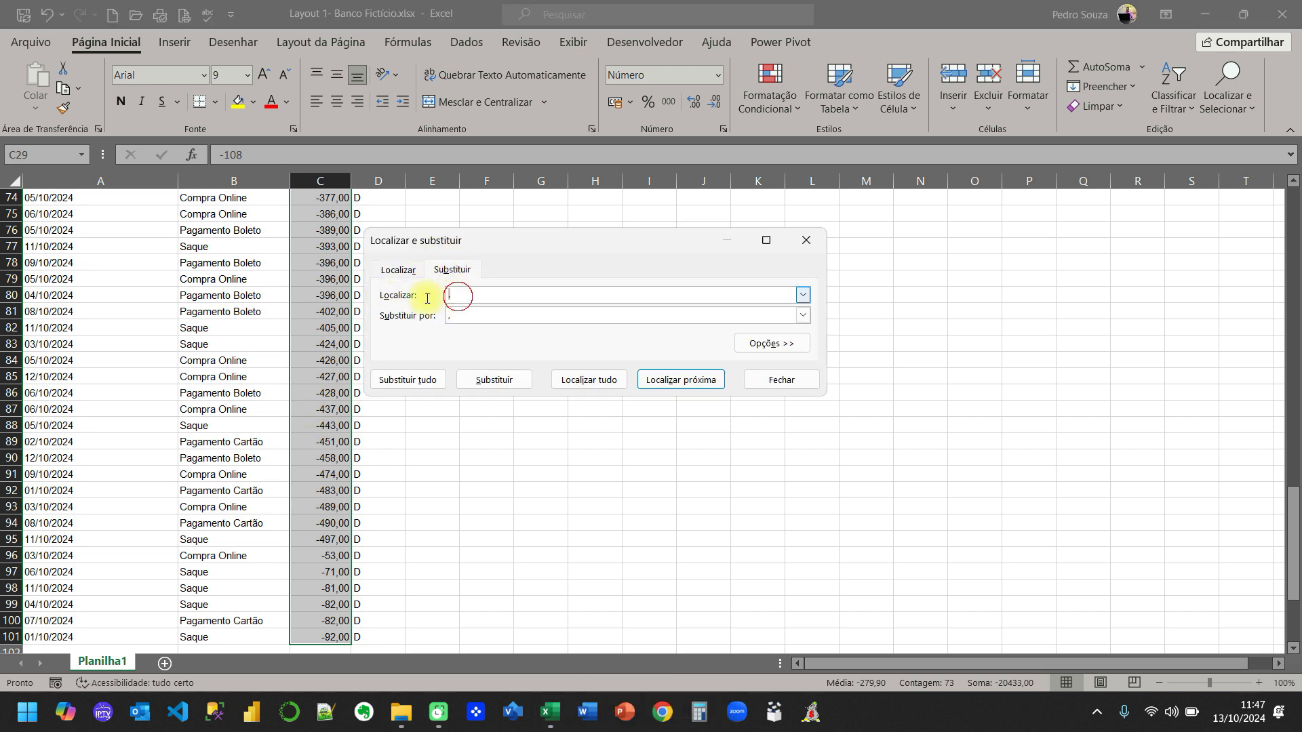
text(-)
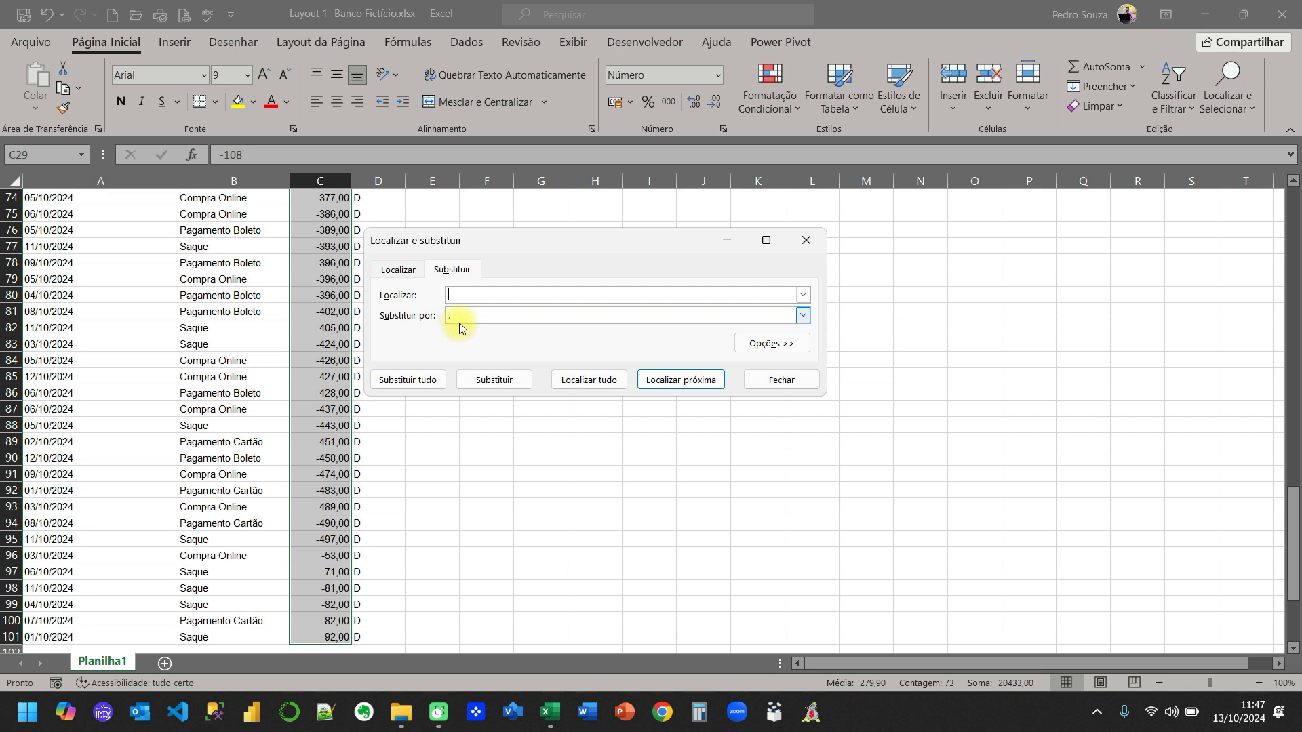
text(-)
click(460, 319)
click(397, 387)
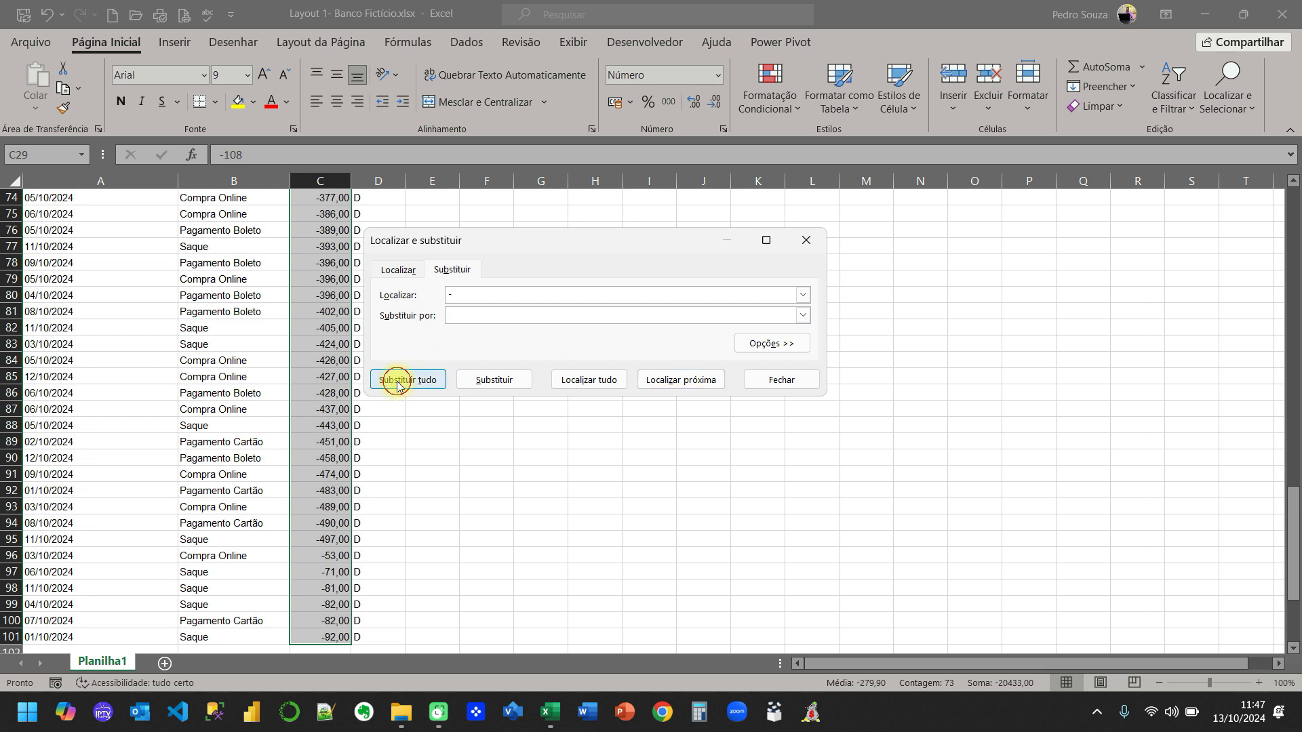
Finish the minus-sign replacement, check the amounts, and centre the contents of the Valor and C/D columns
click(655, 401)
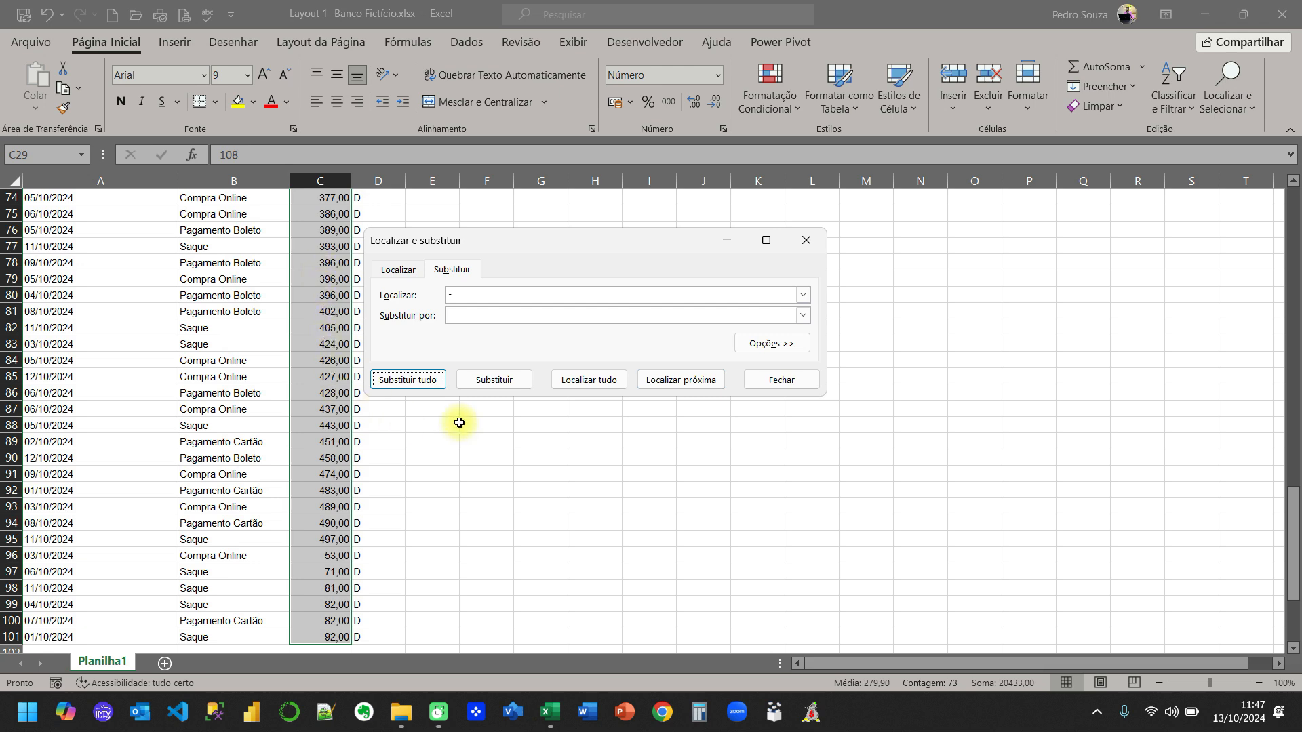
click(780, 379)
scroll(320, 398, down, 2)
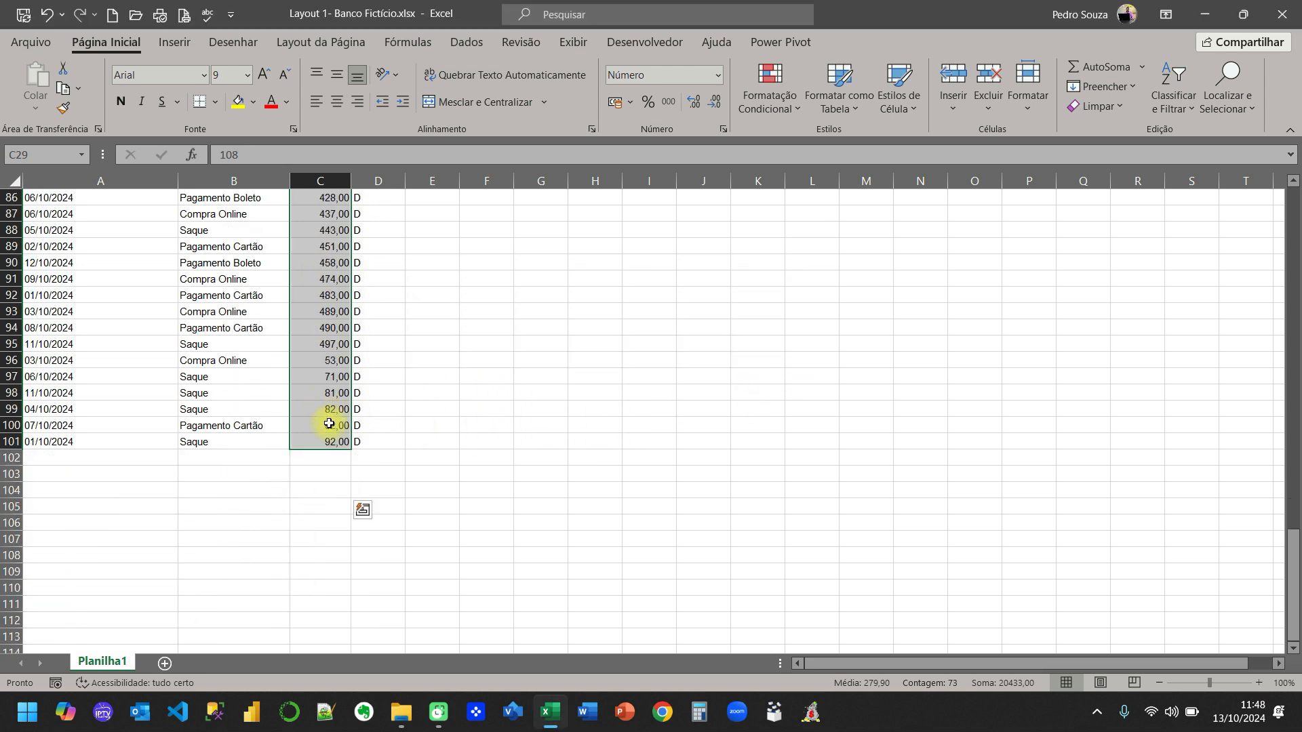
scroll(320, 414, up, 20)
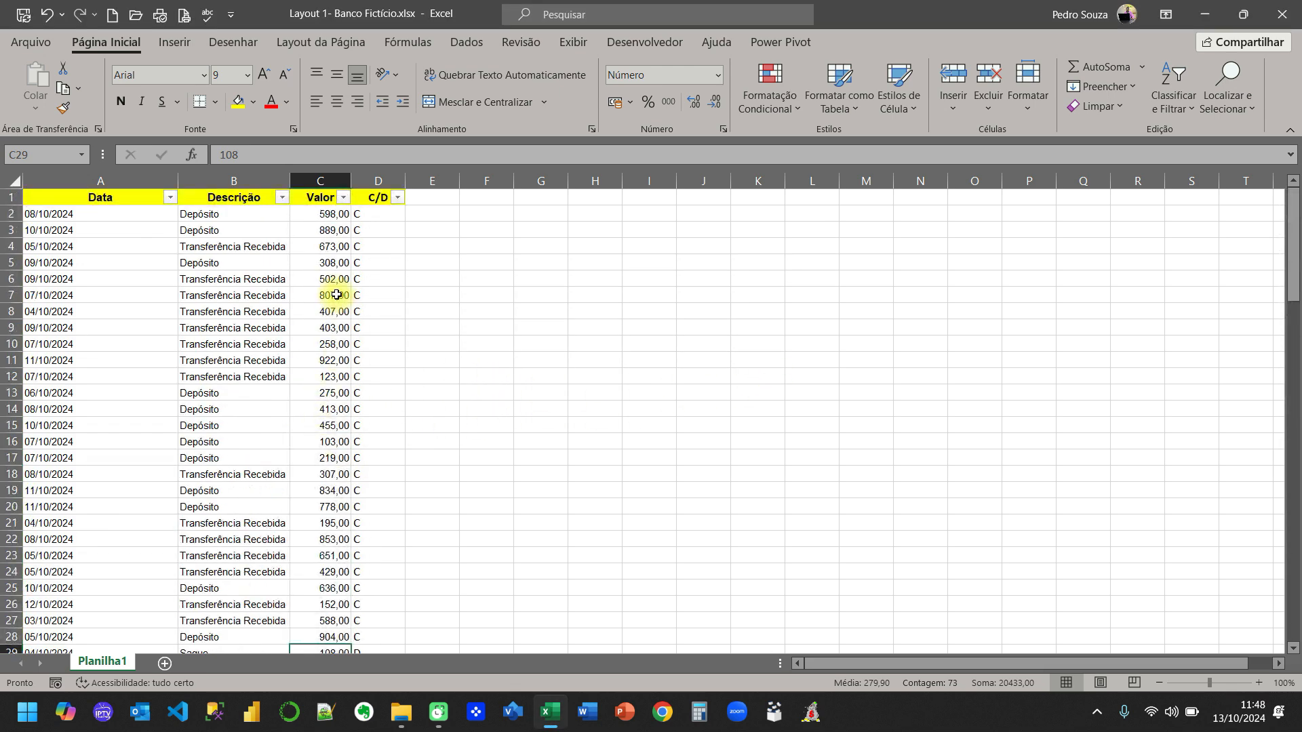
drag(319, 180, 373, 180)
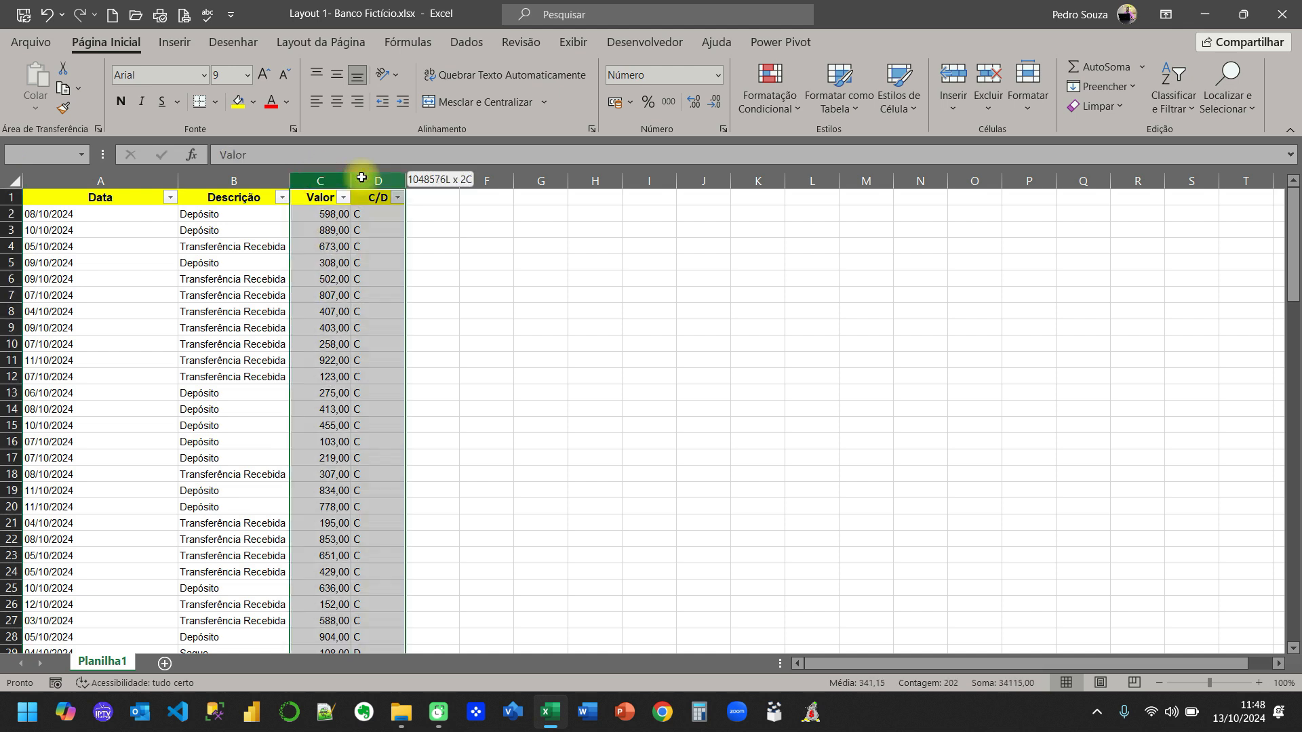
click(337, 102)
click(328, 295)
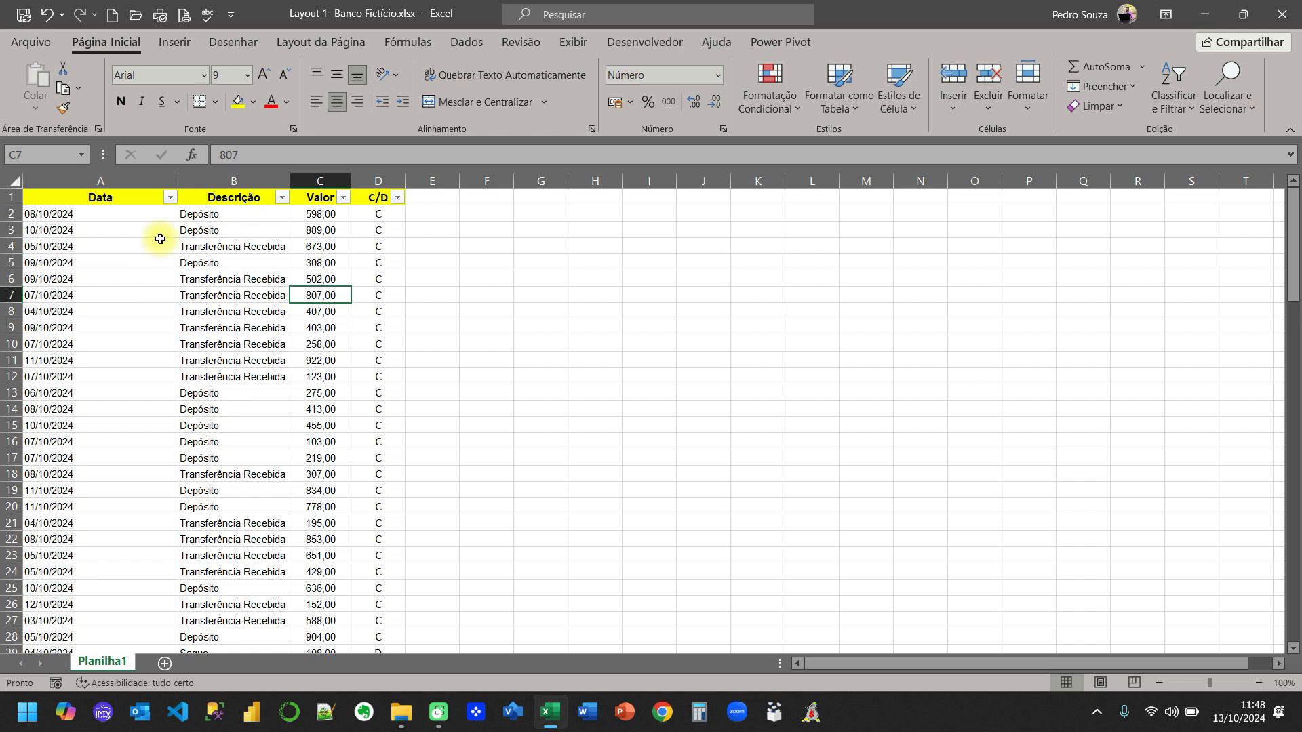
Narrow the Data column slightly and set its number format to Data Abreviada
double_click(175, 177)
drag(82, 179, 167, 179)
click(100, 185)
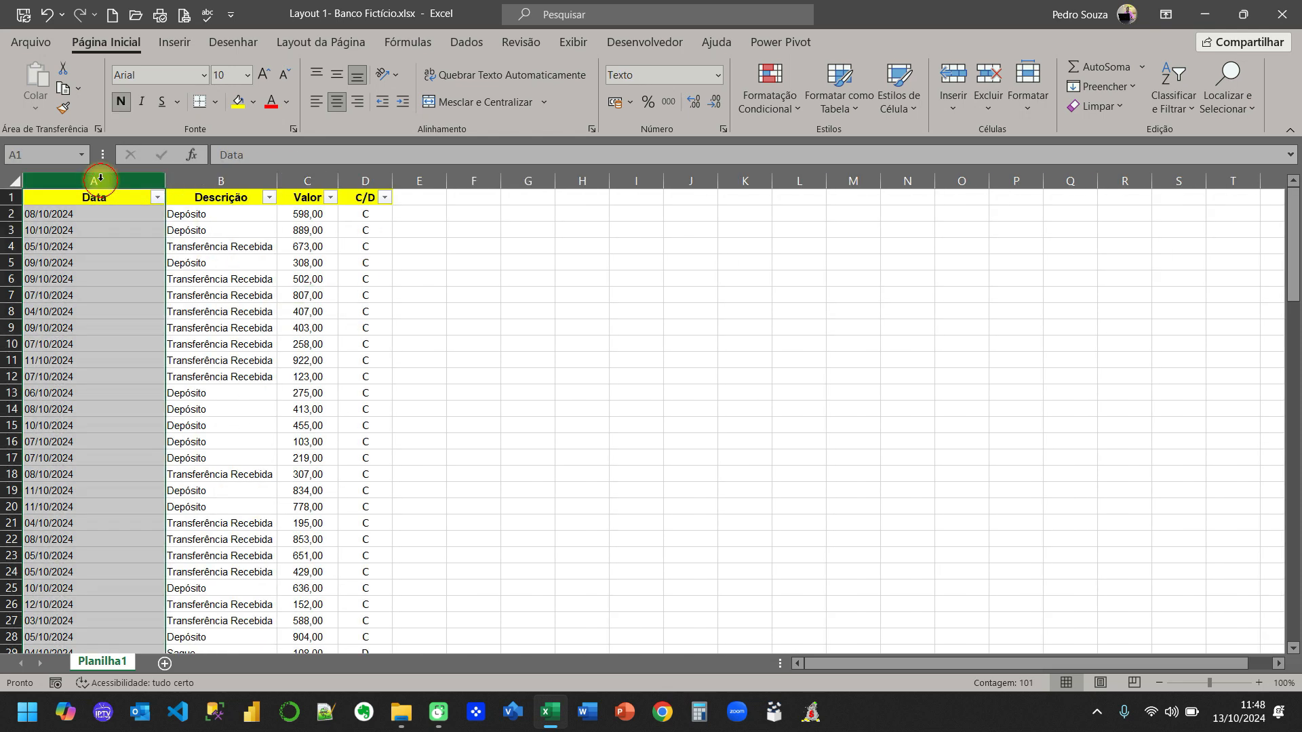
click(637, 76)
text(Data Abreviada)
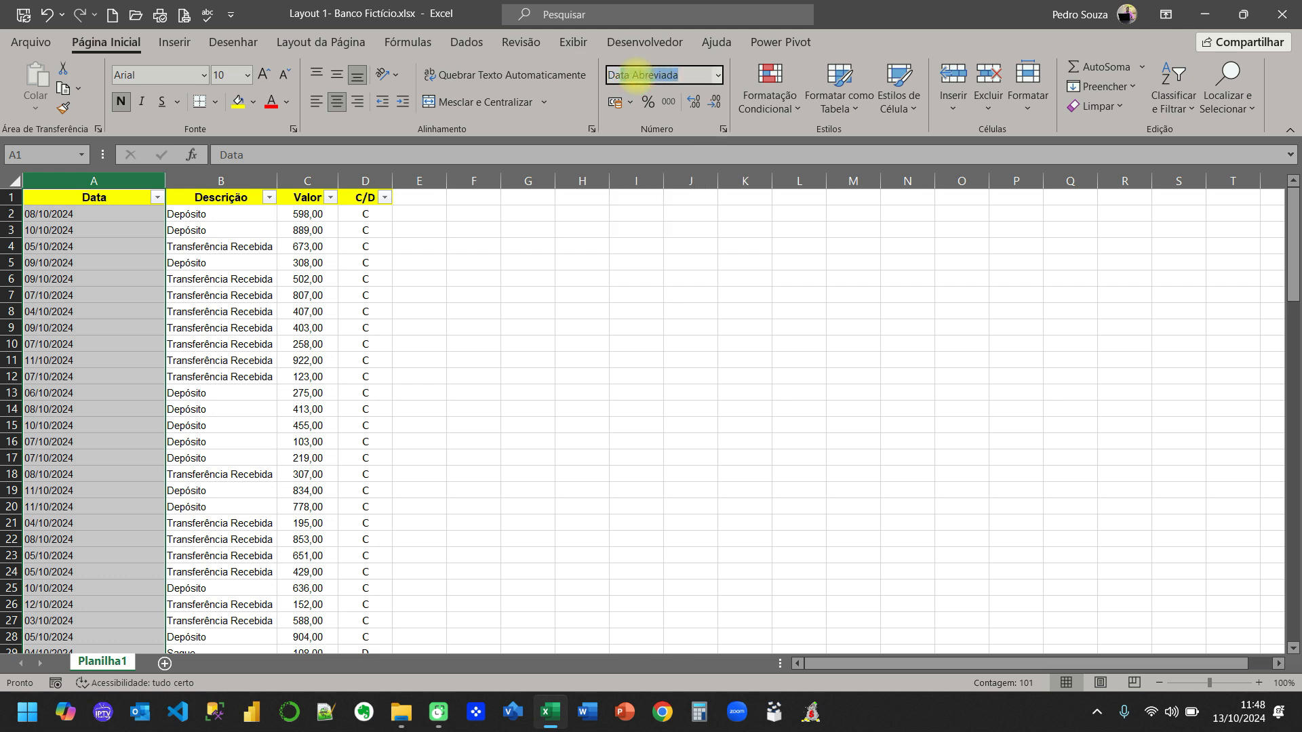
key(Return)
click(109, 278)
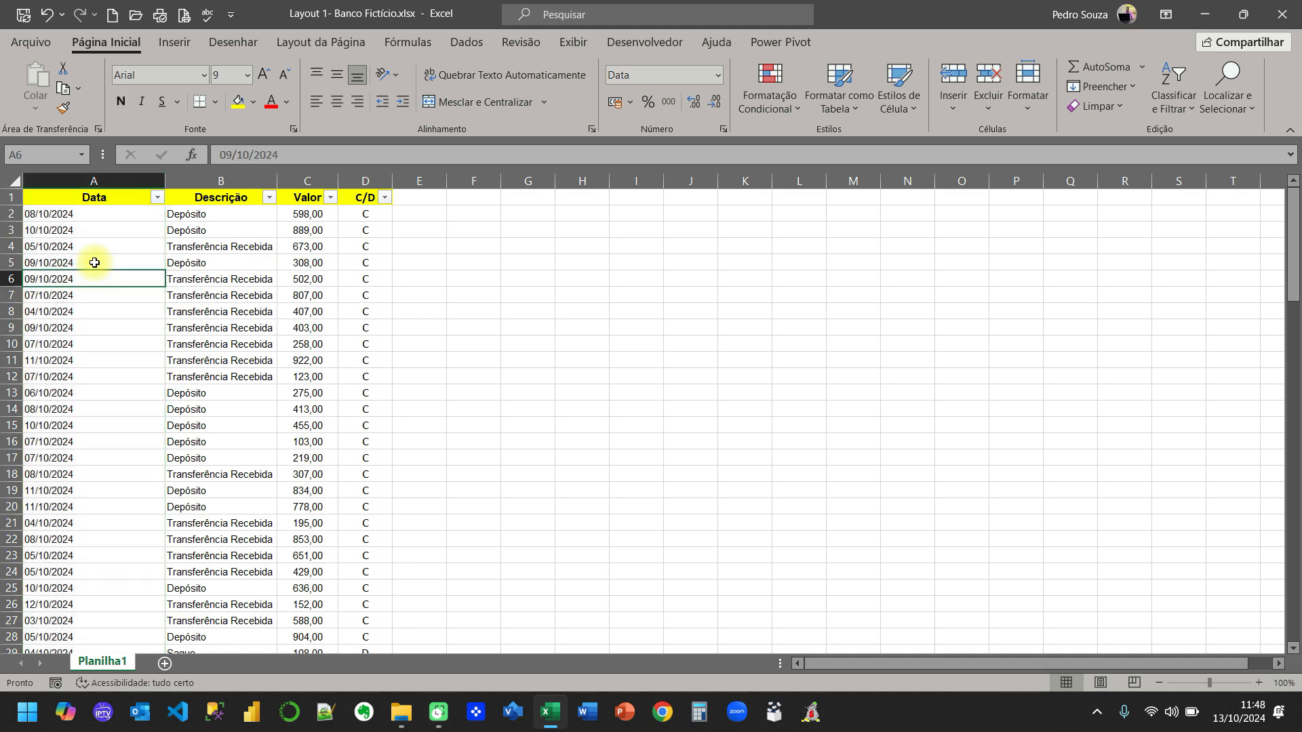
Re-enter the existing date in A2 so Excel converts it from text to a real date
click(94, 215)
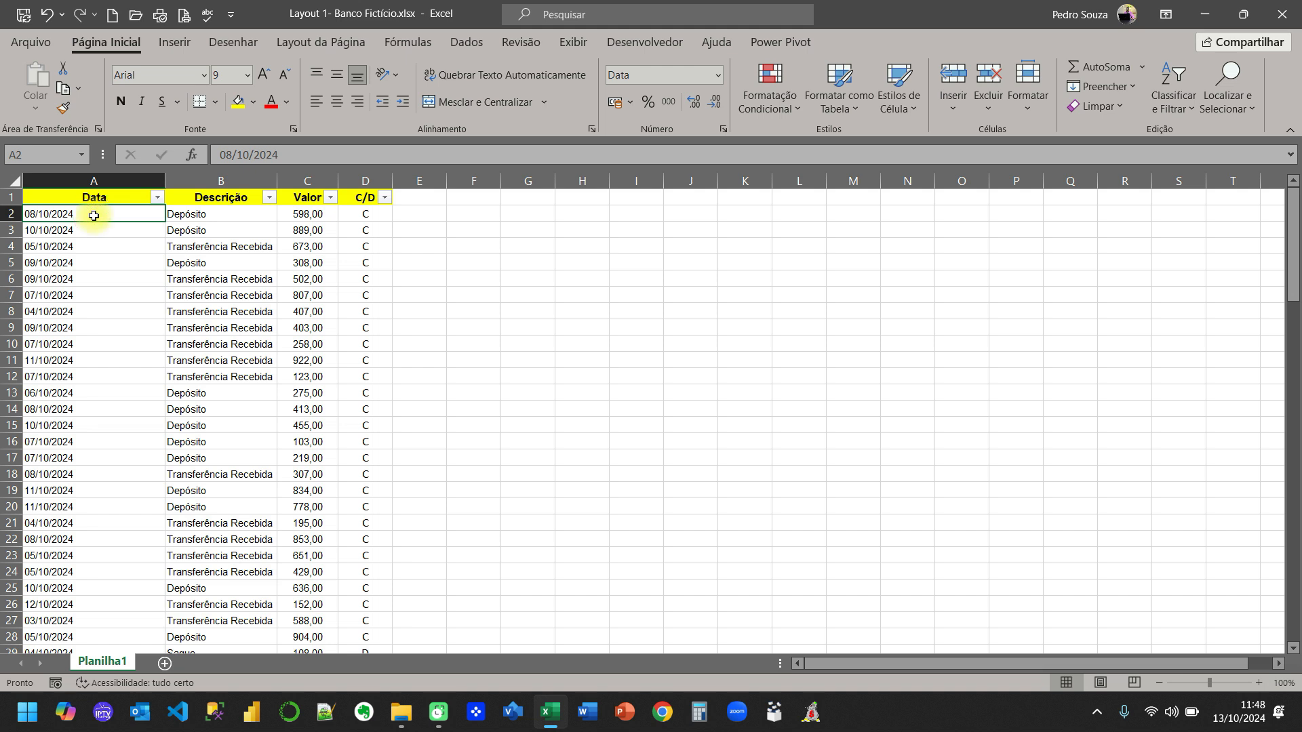
click(95, 264)
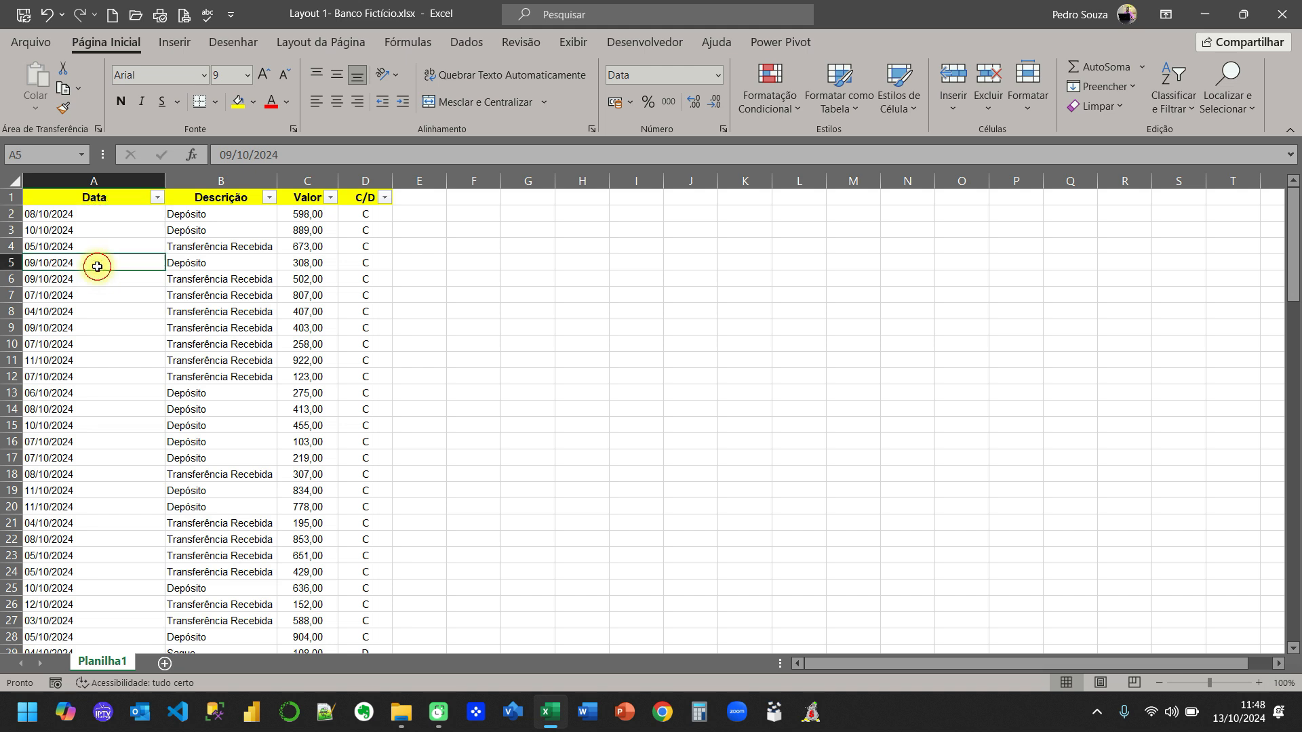
double_click(90, 215)
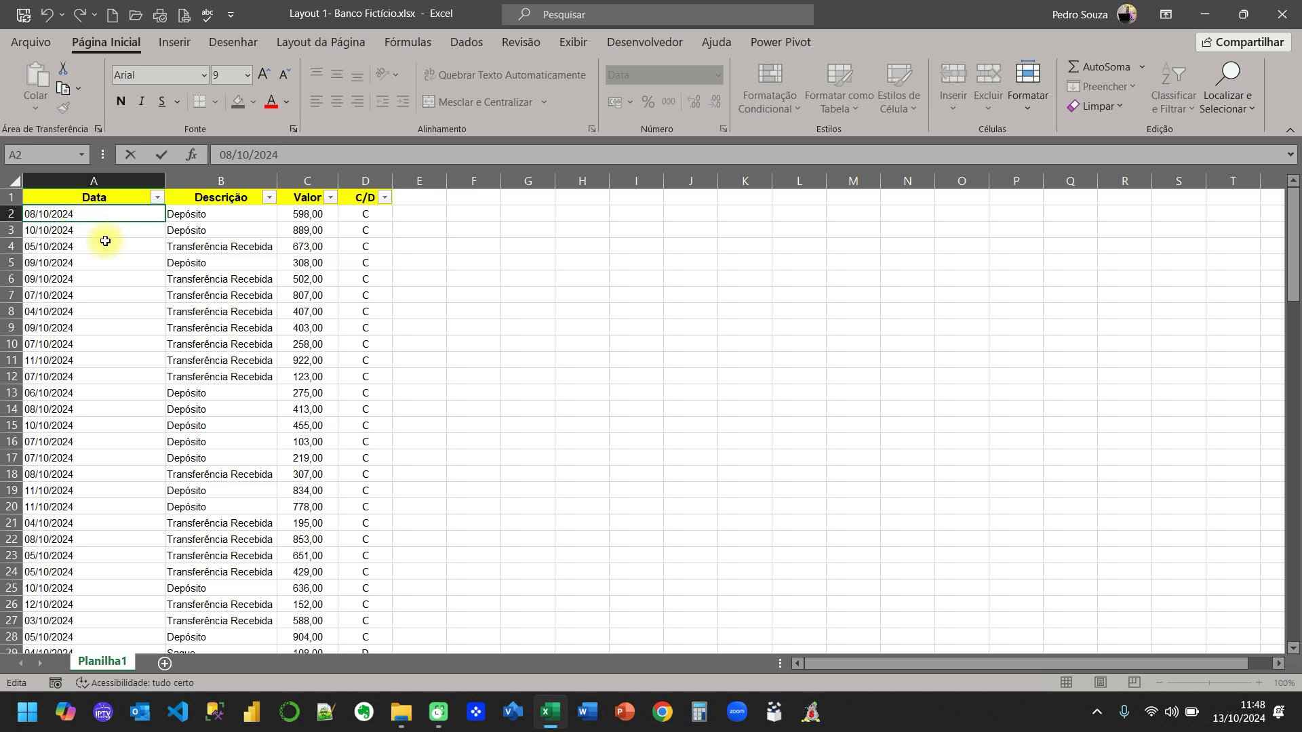
key(Return)
click(109, 214)
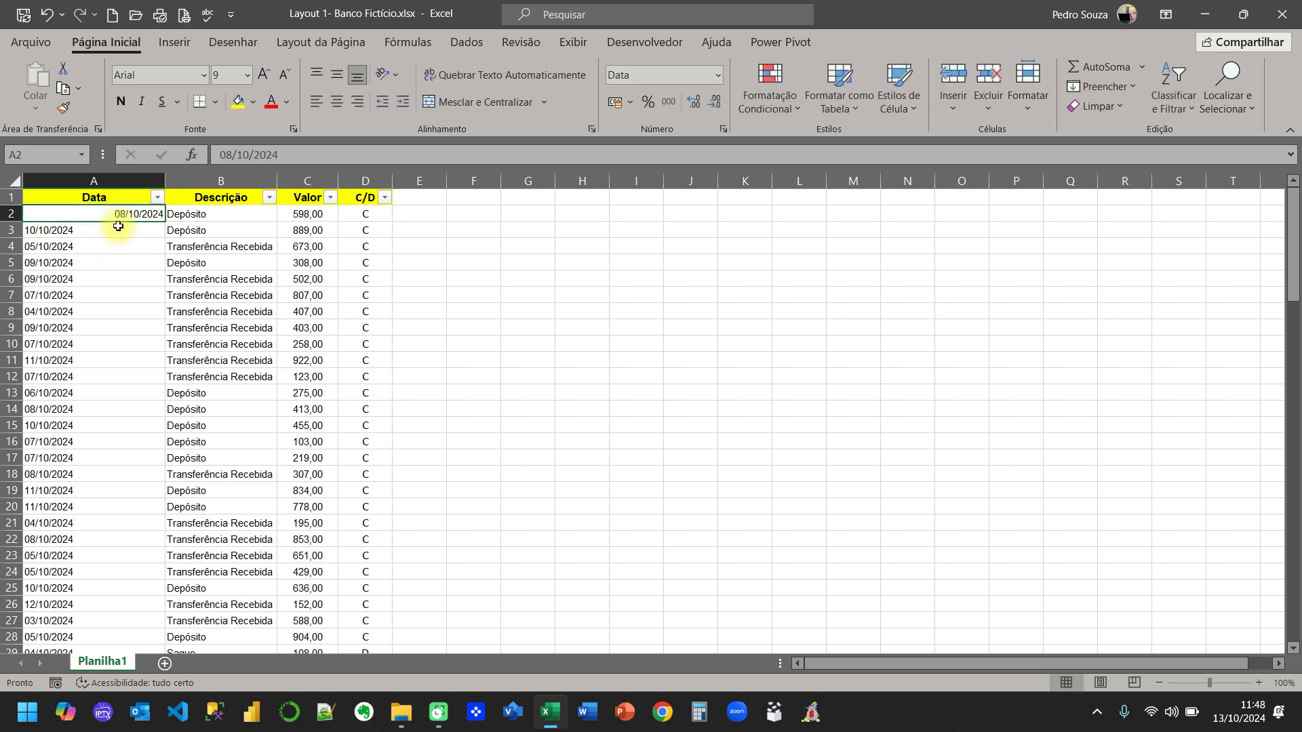
Format column A as Número to examine which dates are real values and which are text
click(111, 178)
click(659, 75)
text(Número)
key(Return)
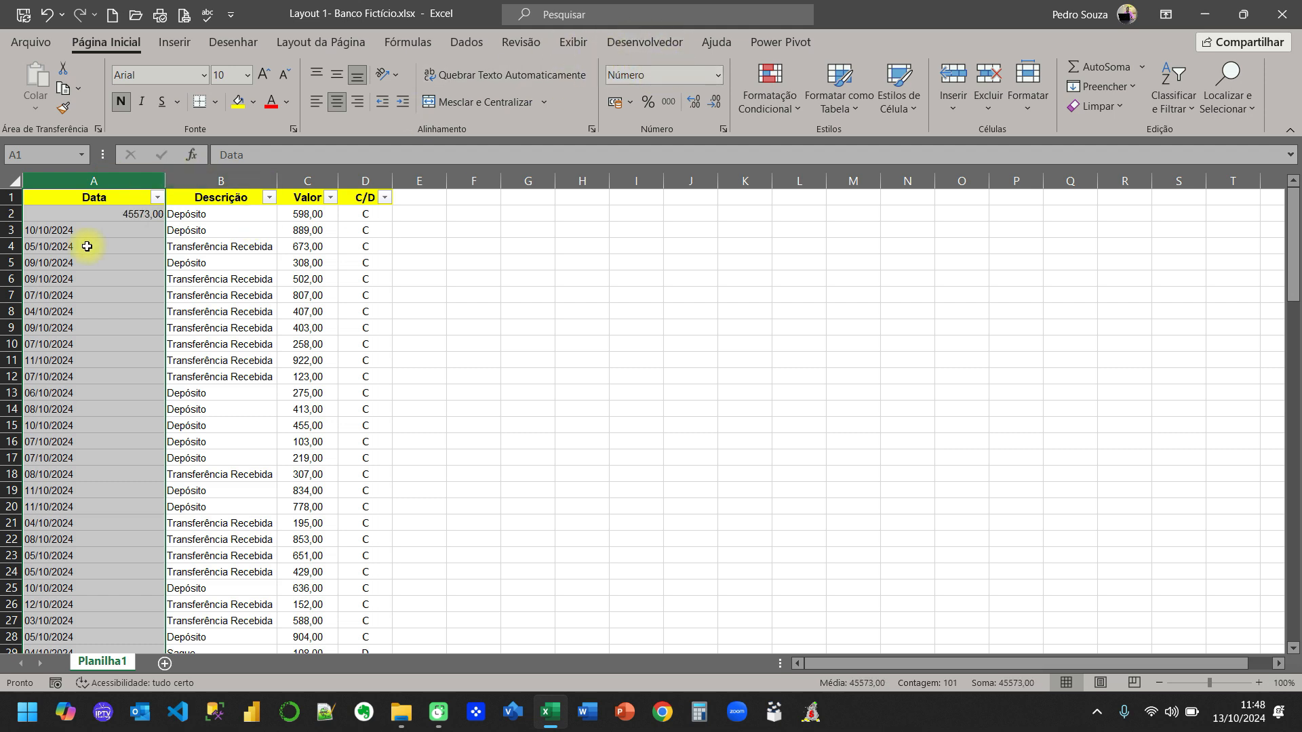
scroll(96, 305, down, 9)
scroll(96, 393, up, 9)
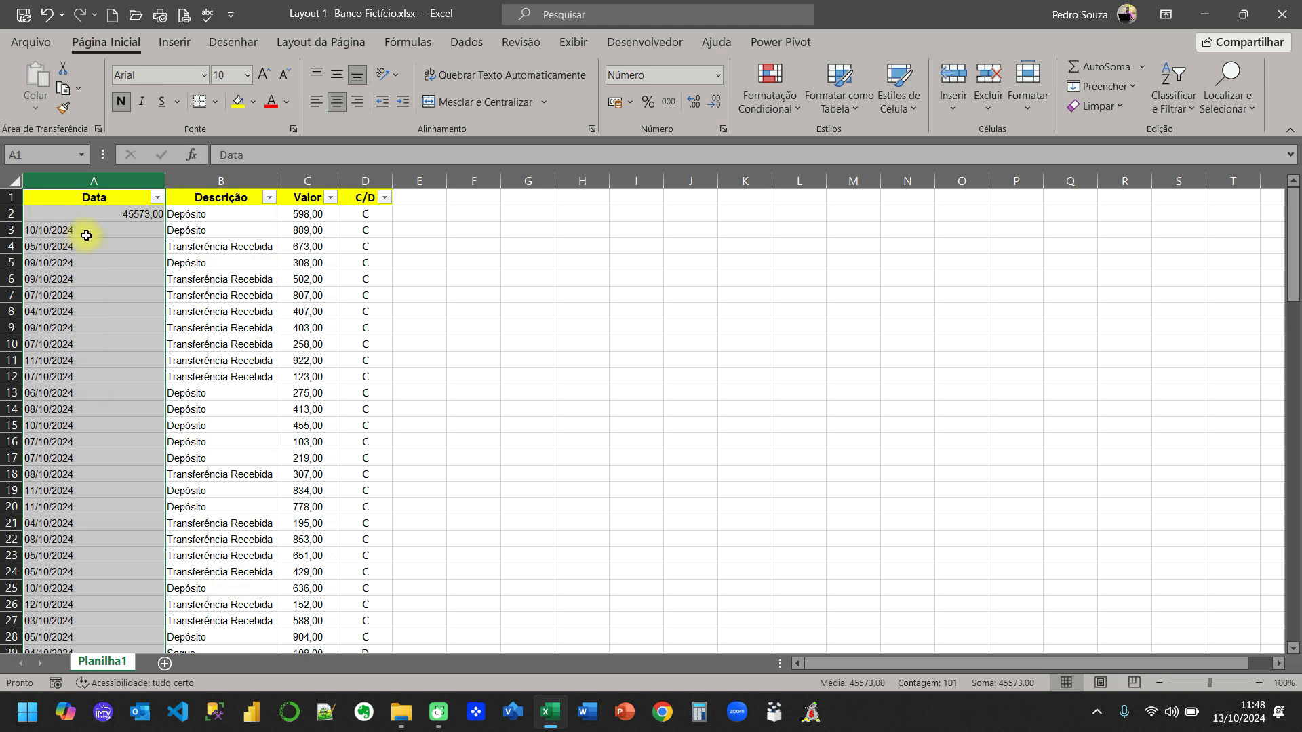
click(90, 234)
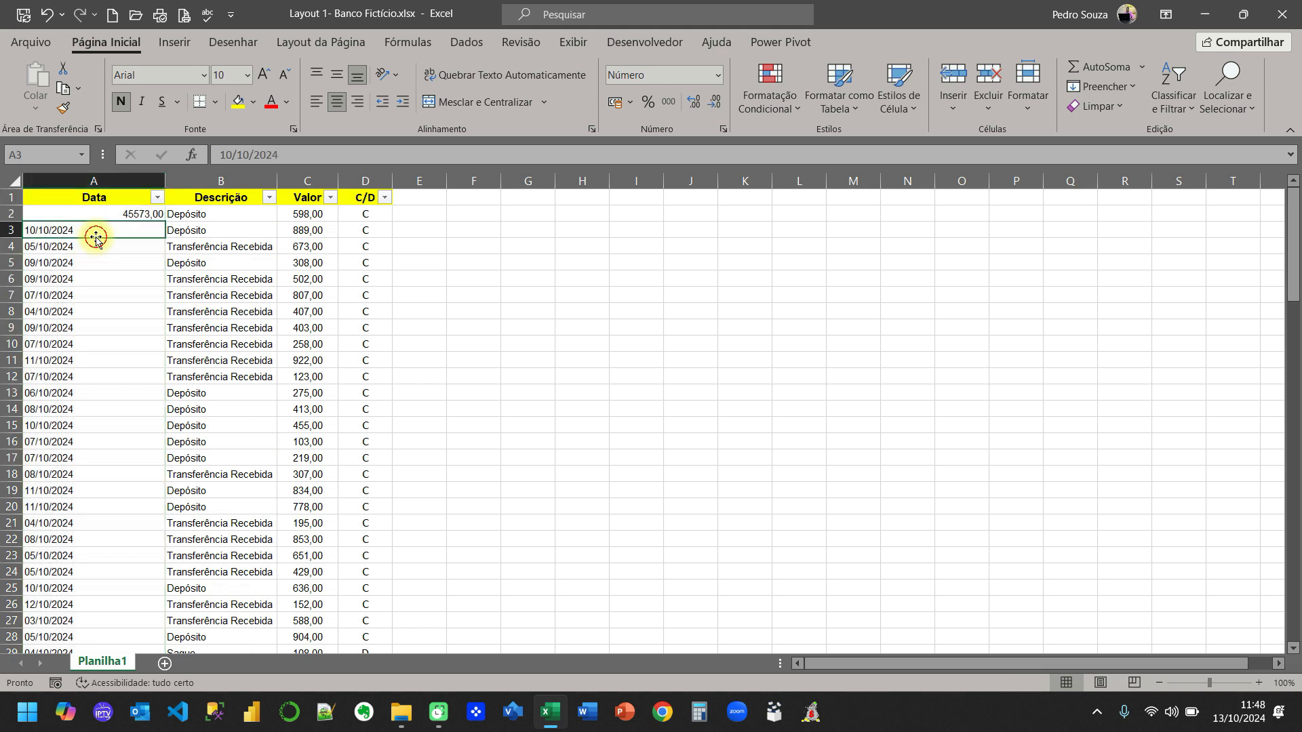
Set column A back to the short date format and compare cells A2 and A3
click(100, 180)
click(647, 75)
text(Da)
key(Return)
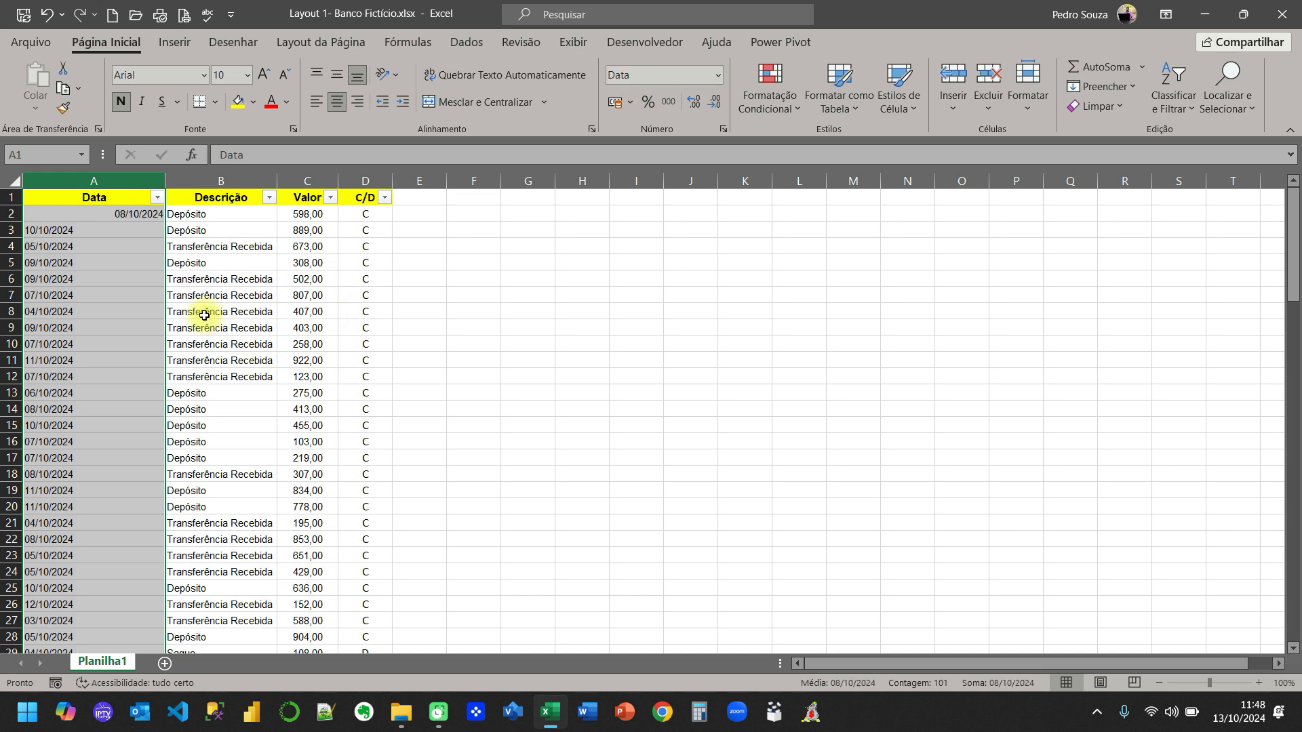
click(117, 229)
click(122, 213)
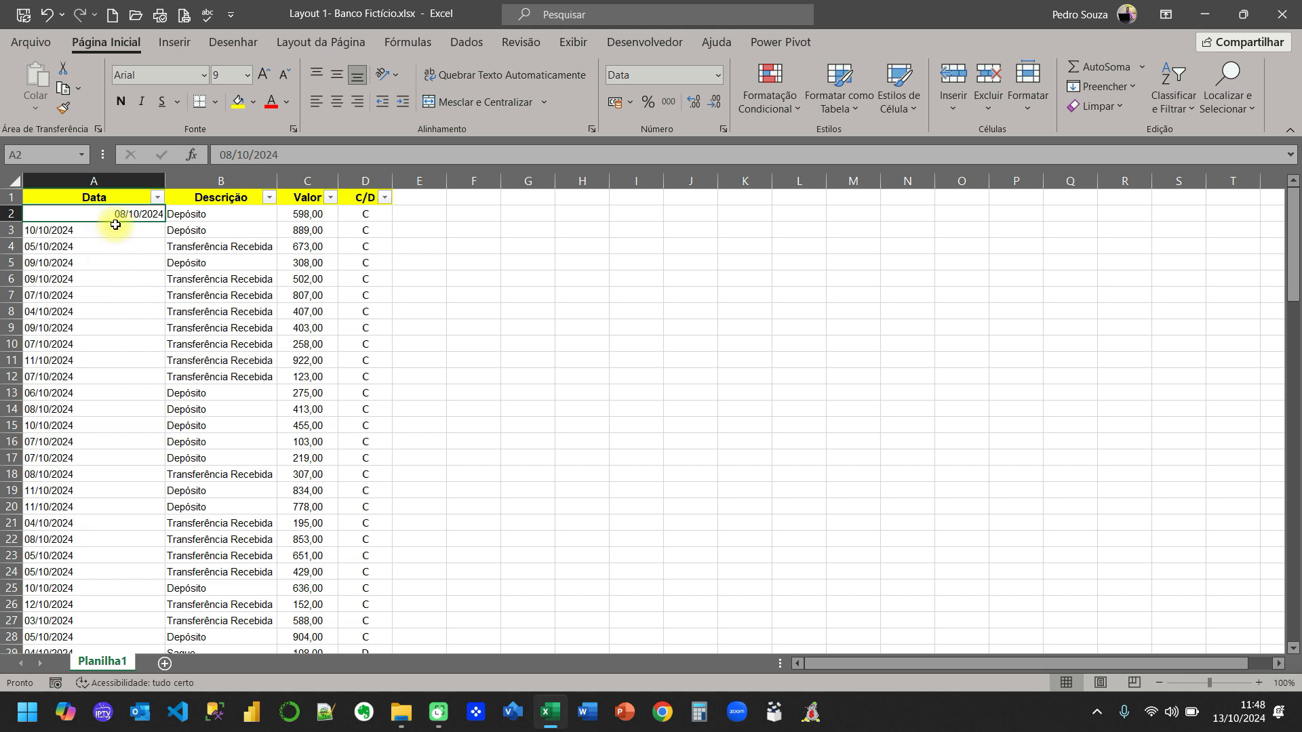
Copy the text dates in A3:A101
key(Down)
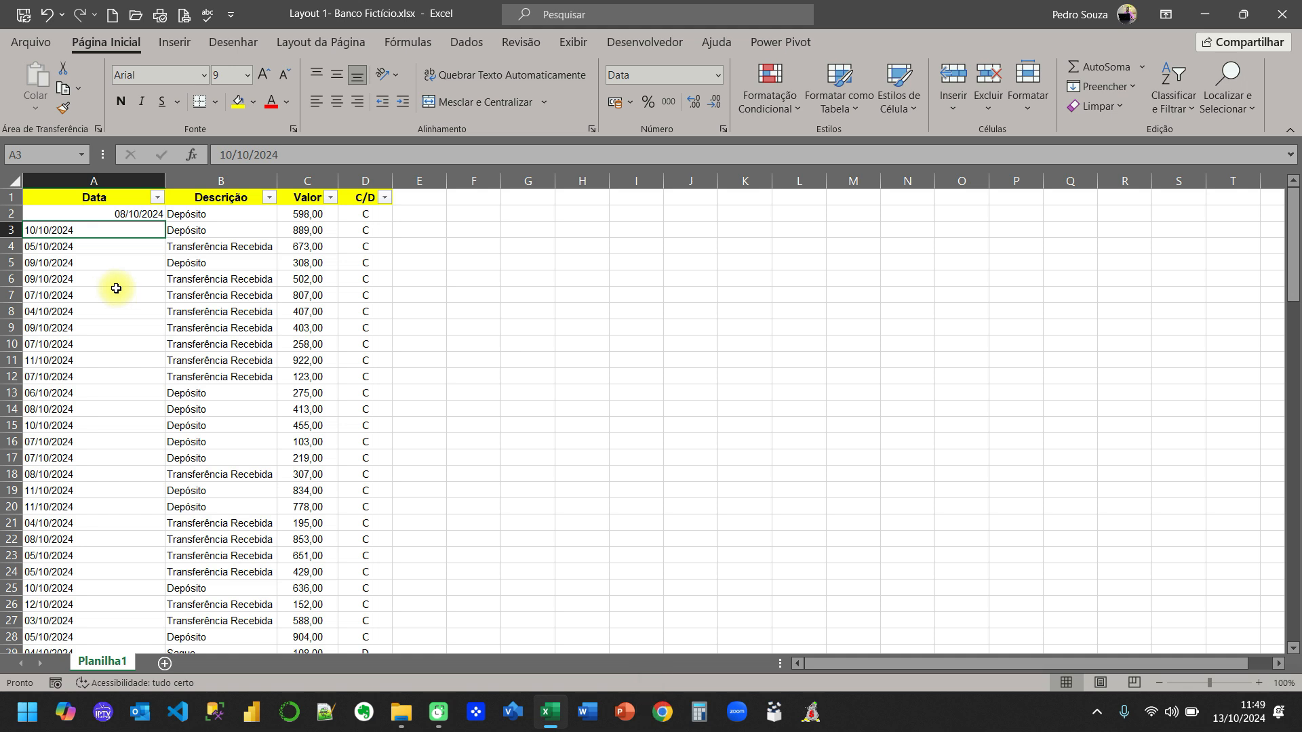
key(Left)
key(ctrl+shift+Down)
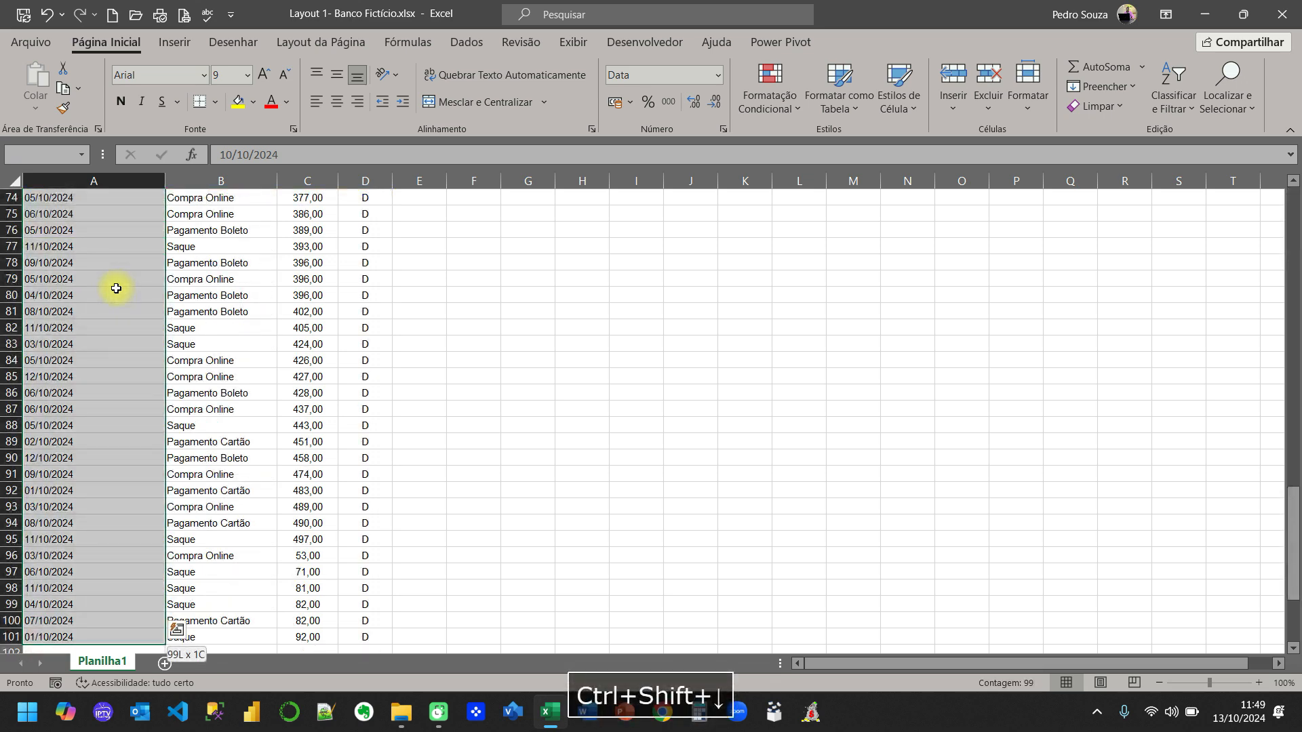
scroll(116, 288, up, 20)
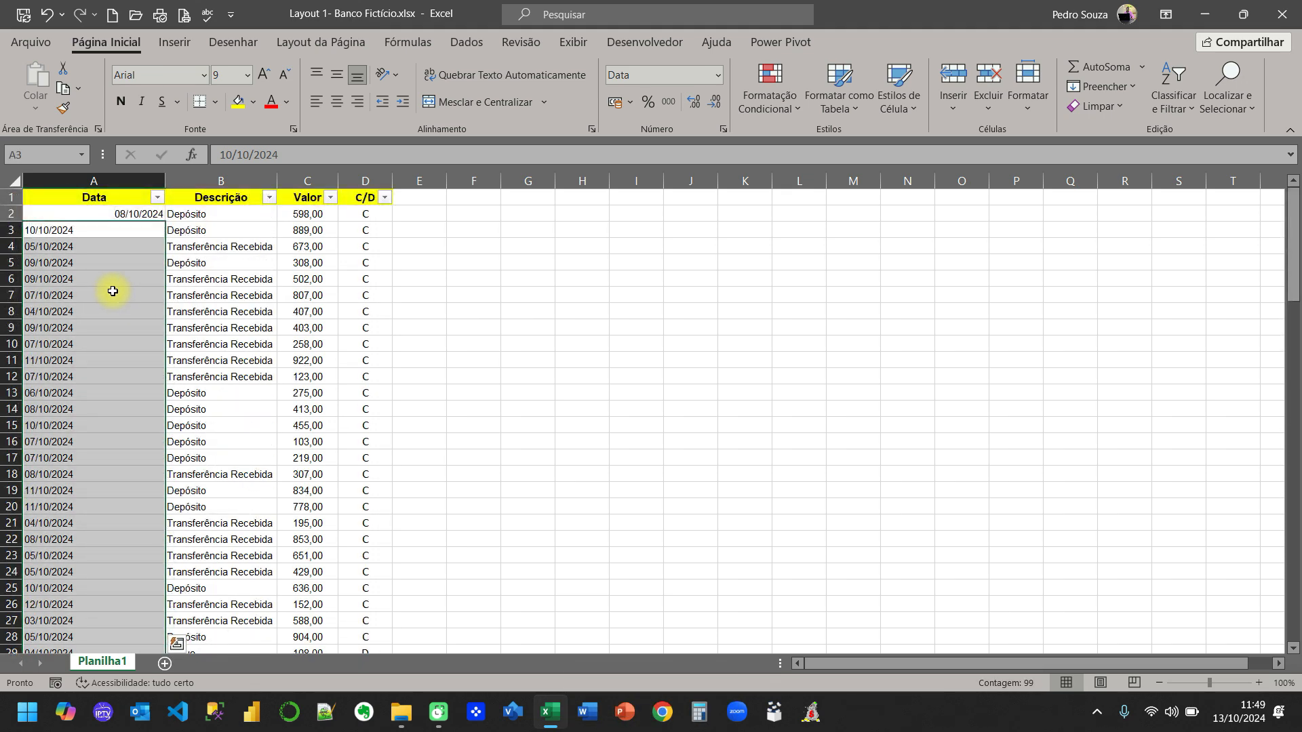
key(ctrl+c)
Switch to Word and paste the copied dates into a new blank document, keeping text only
click(588, 717)
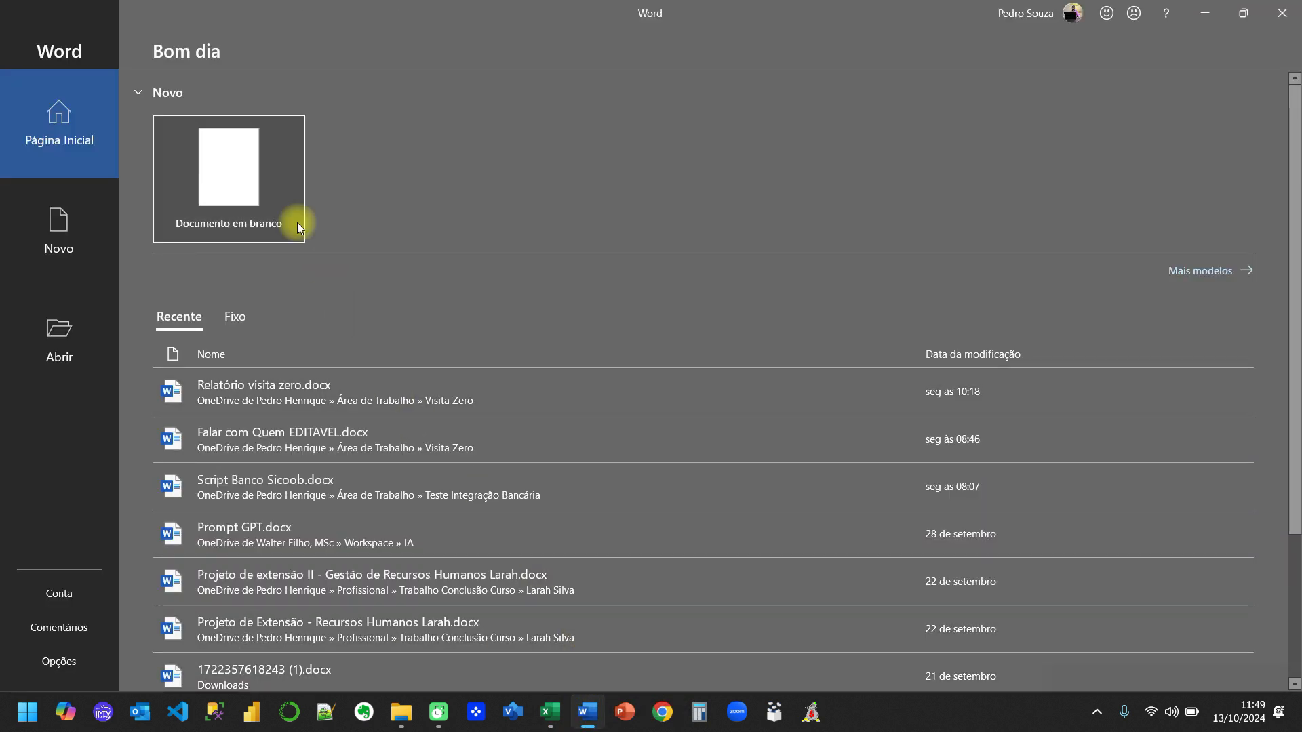
click(299, 227)
key(ctrl+v)
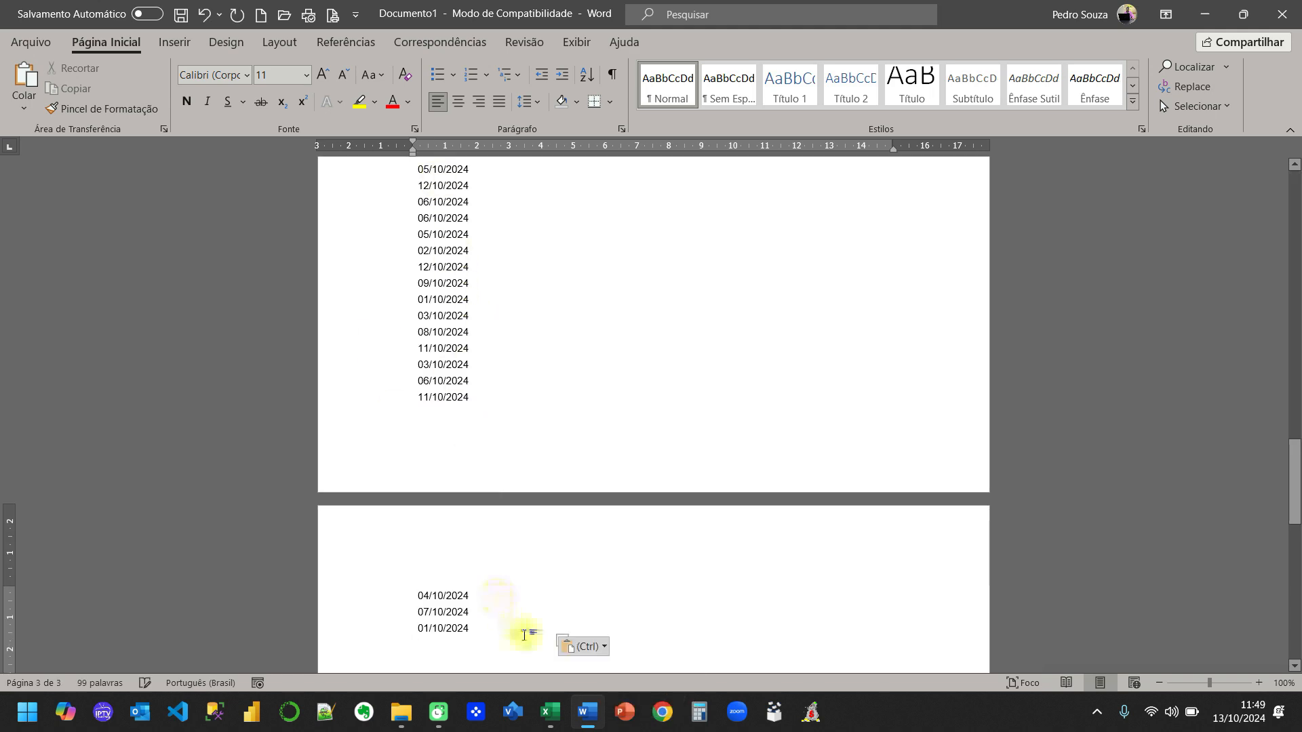
click(590, 648)
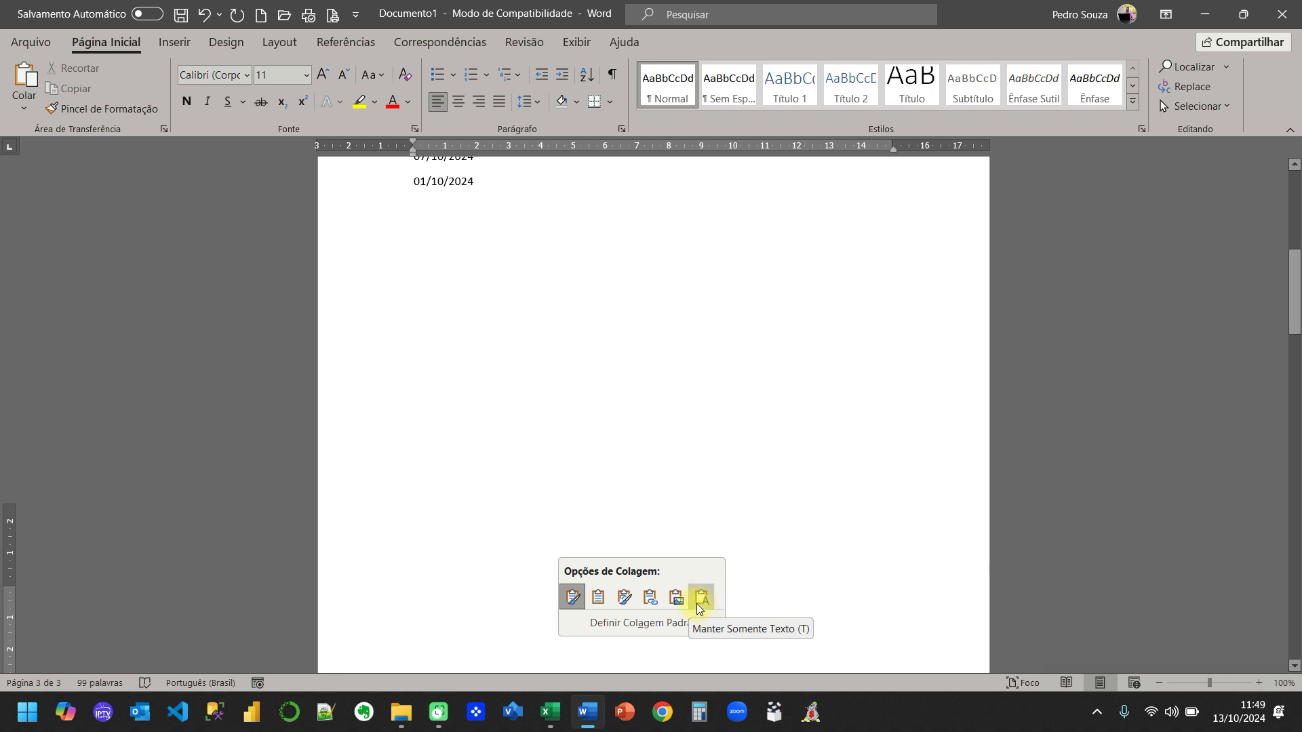
click(705, 599)
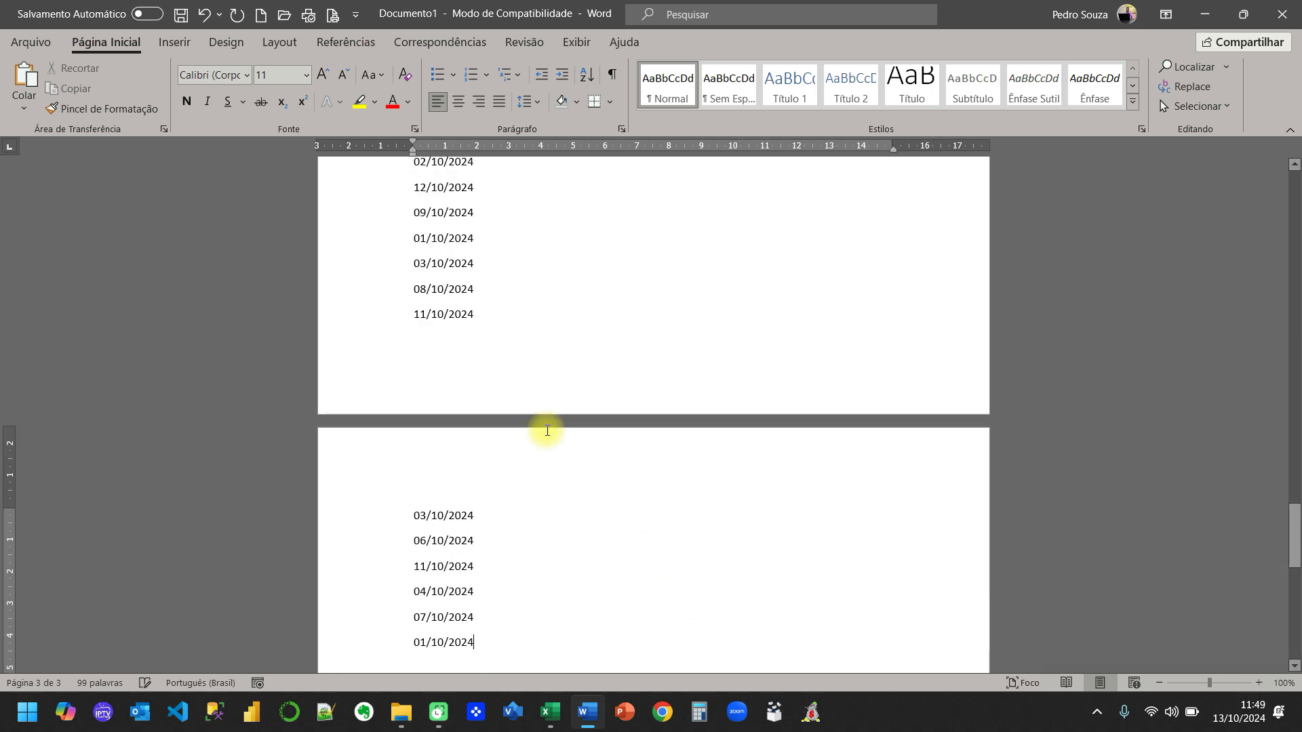
Copy the entire list of plain-text dates from the Word document and return to the Excel workbook
scroll(483, 366, up, 20)
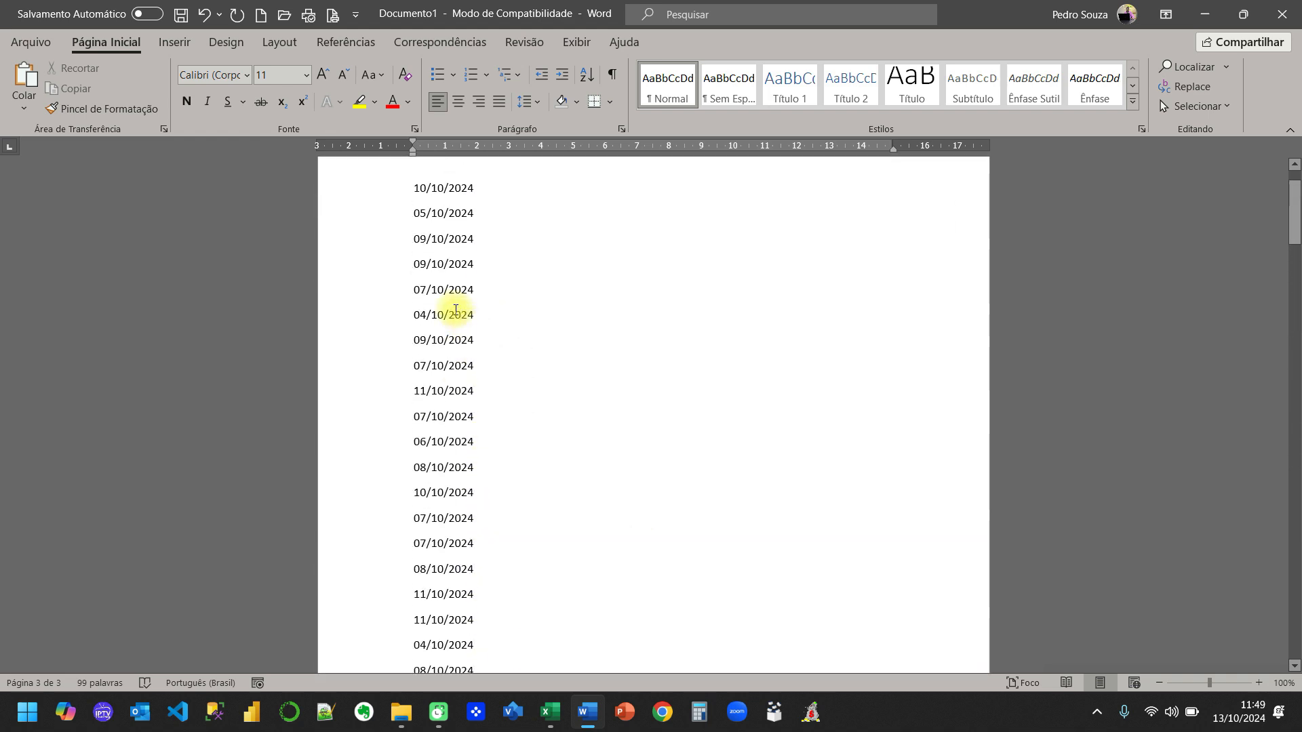
click(409, 259)
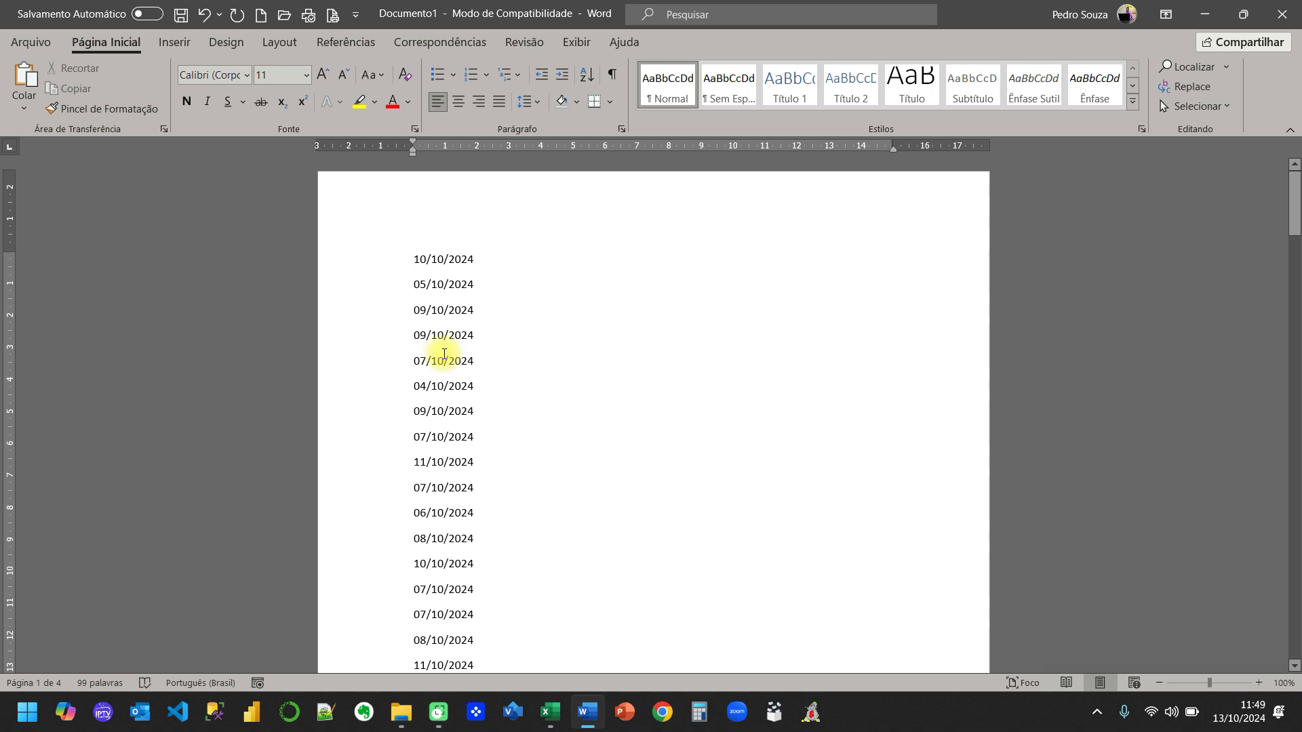
key(ctrl+t)
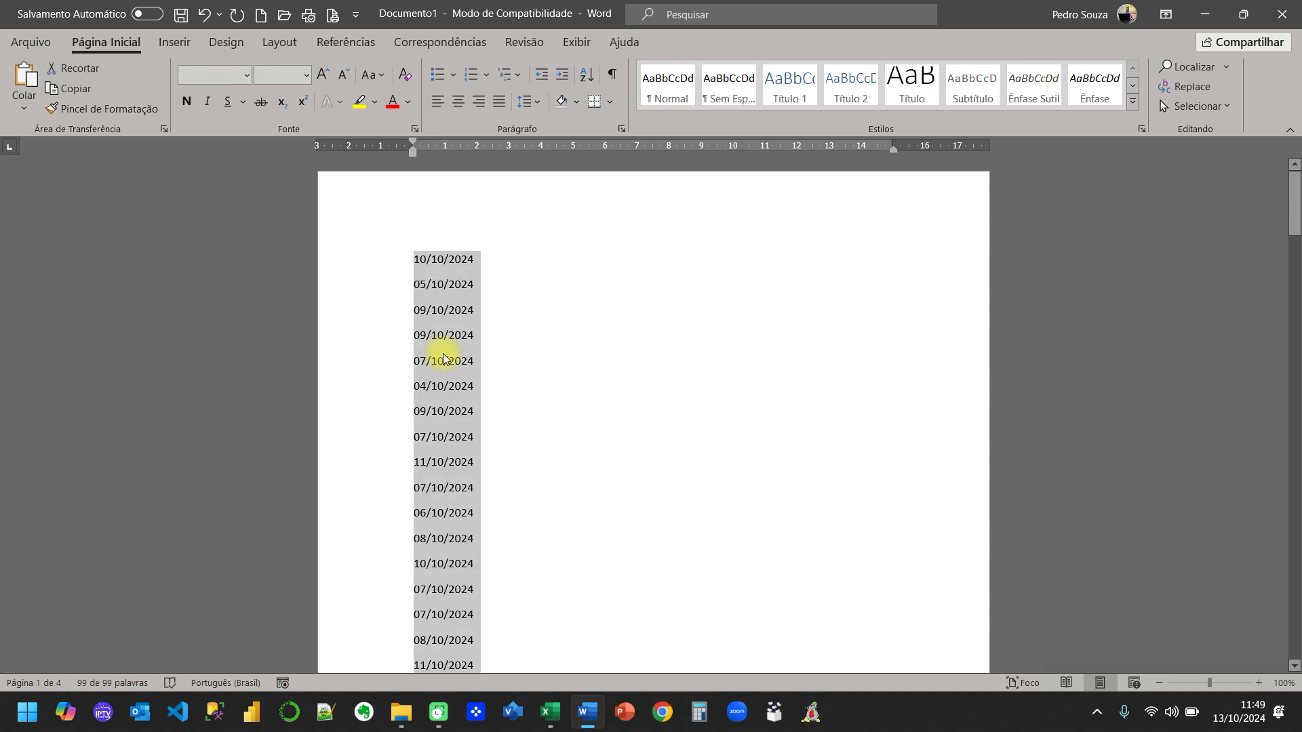
key(ctrl+c)
click(1204, 15)
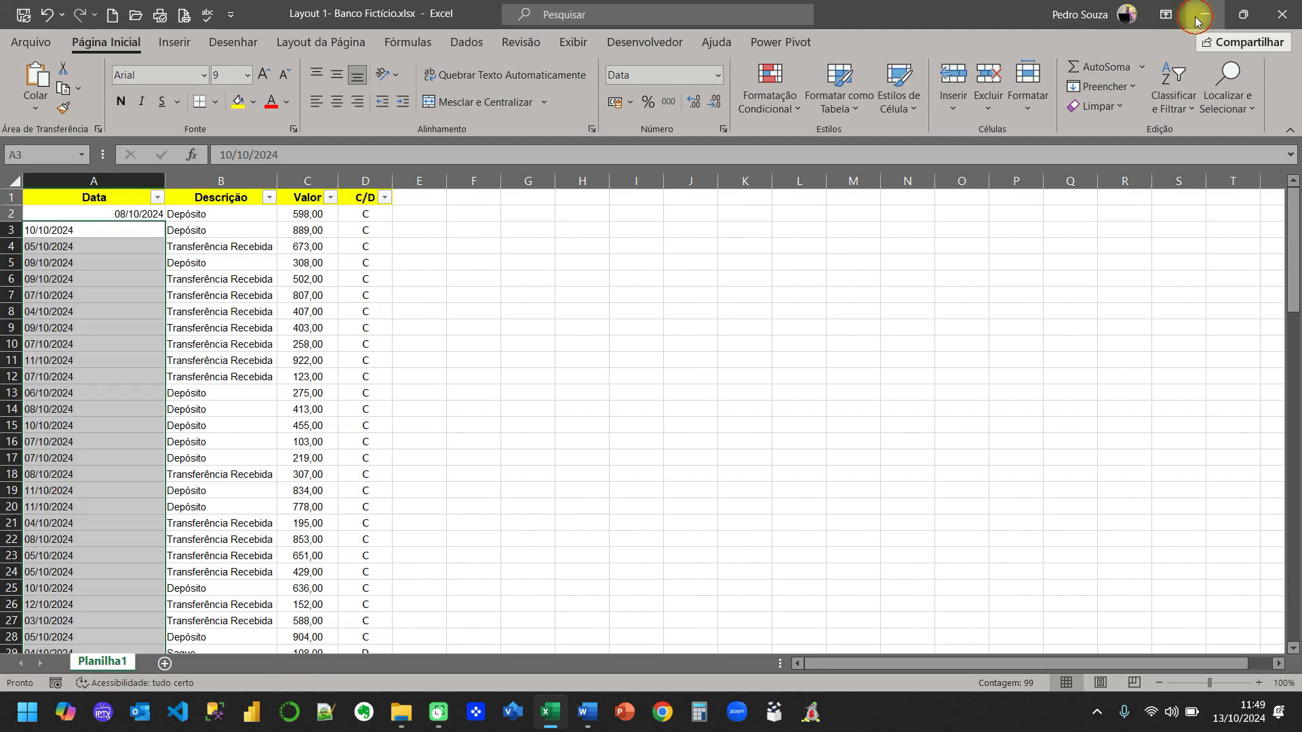
Paste the plain-text dates over the Data column starting at A3 and check the rows below
click(116, 328)
click(85, 231)
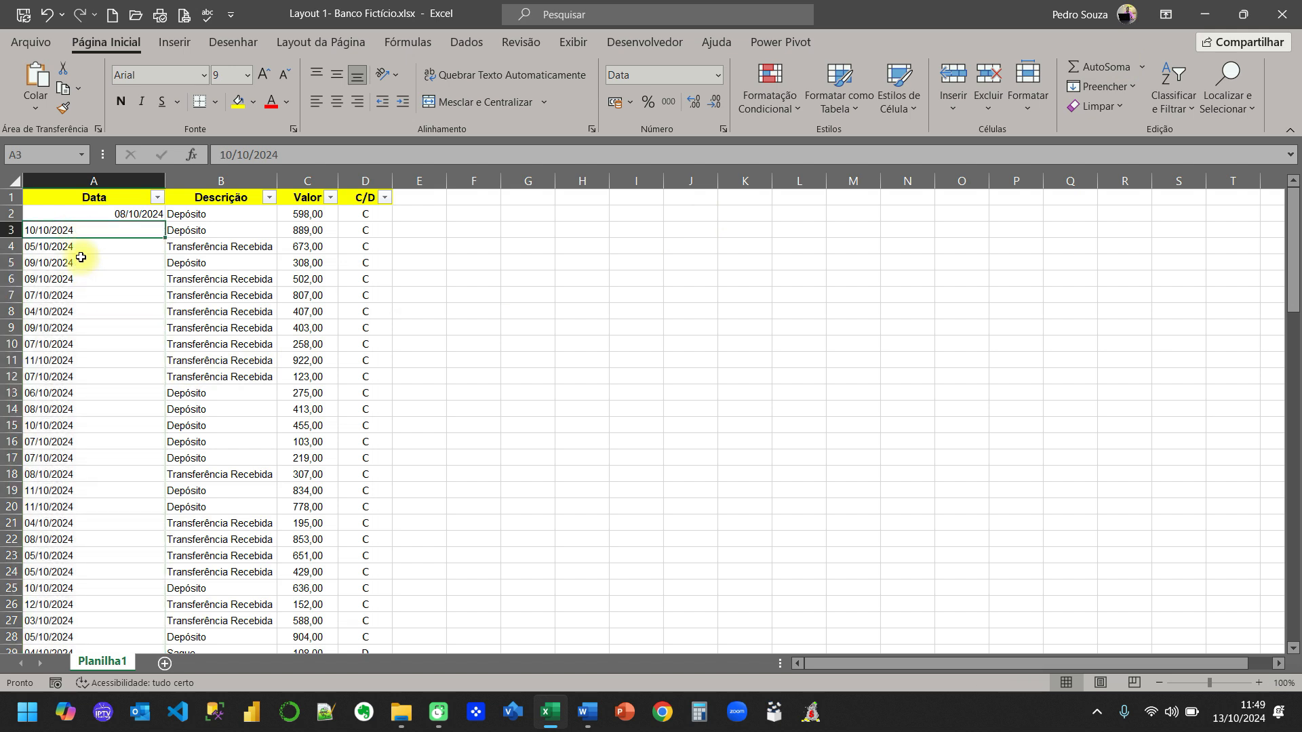
key(ctrl+v)
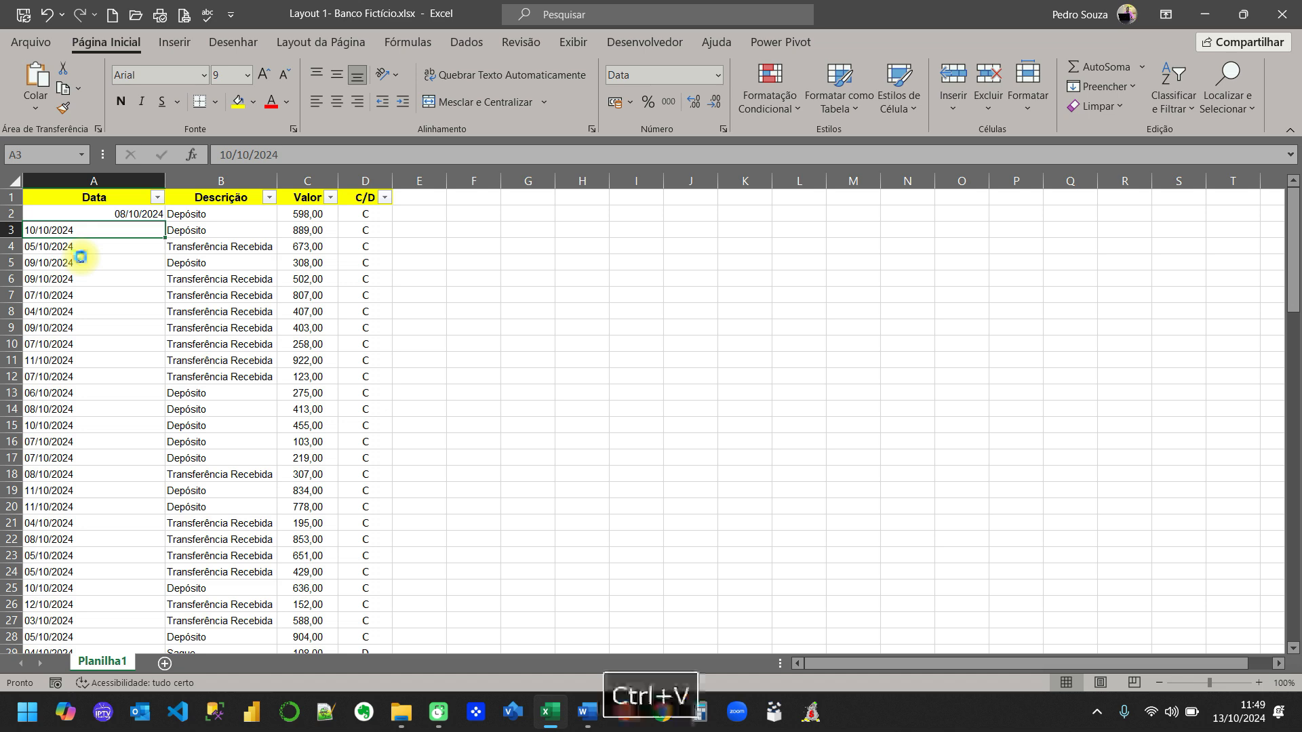
scroll(107, 487, down, 20)
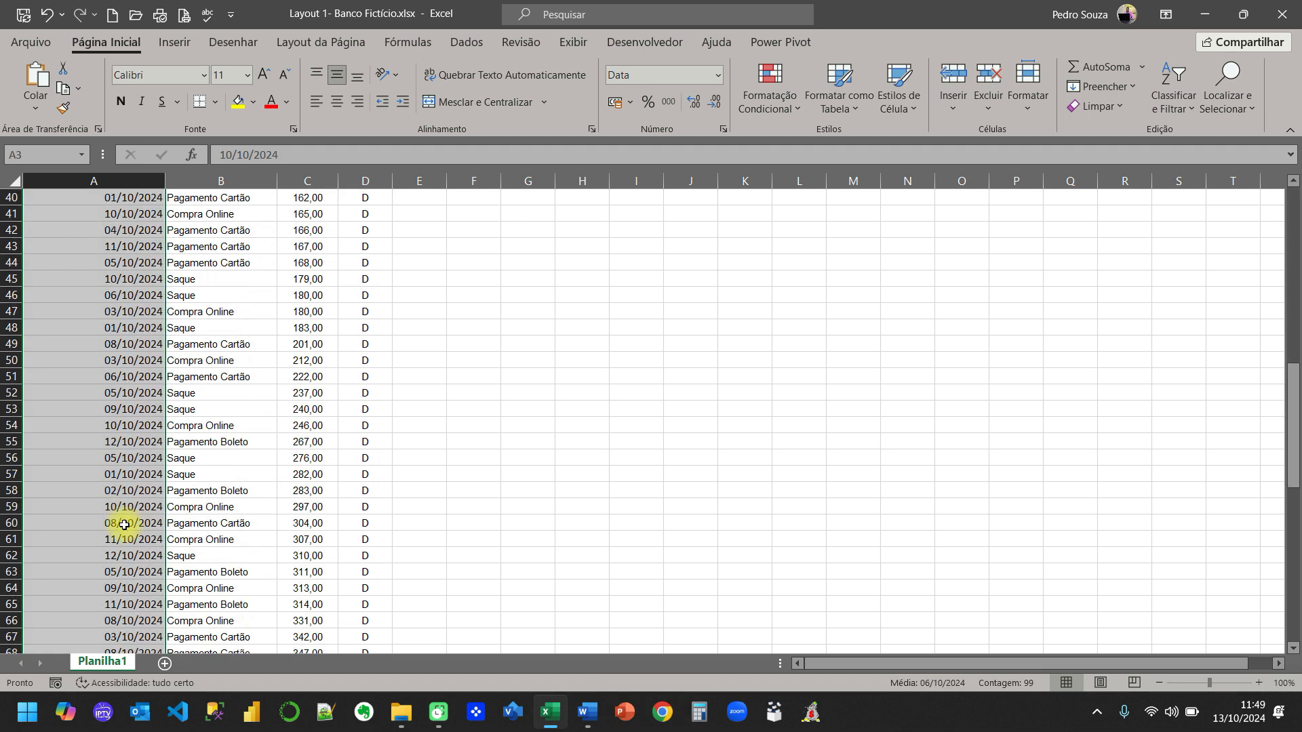
scroll(140, 536, up, 20)
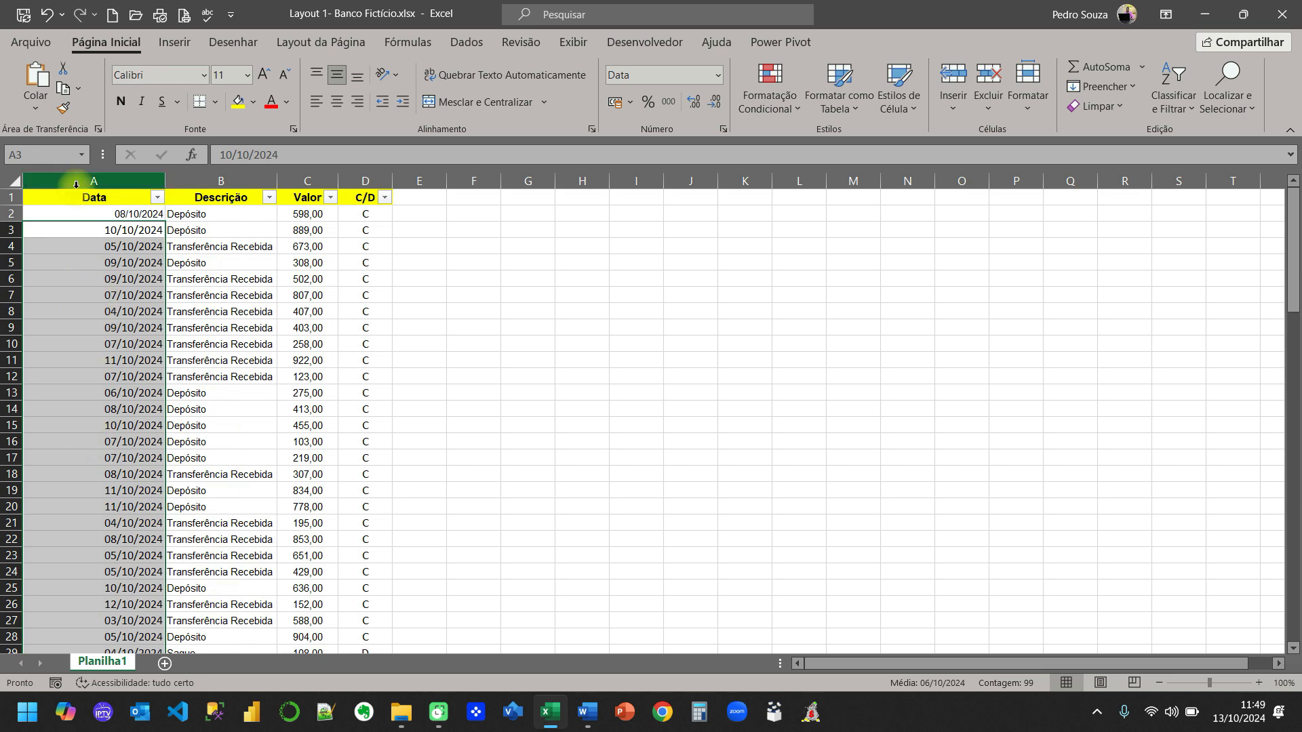
Paste the dates over A3:A101 again, matching the destination formatting, and check the first cells
click(35, 104)
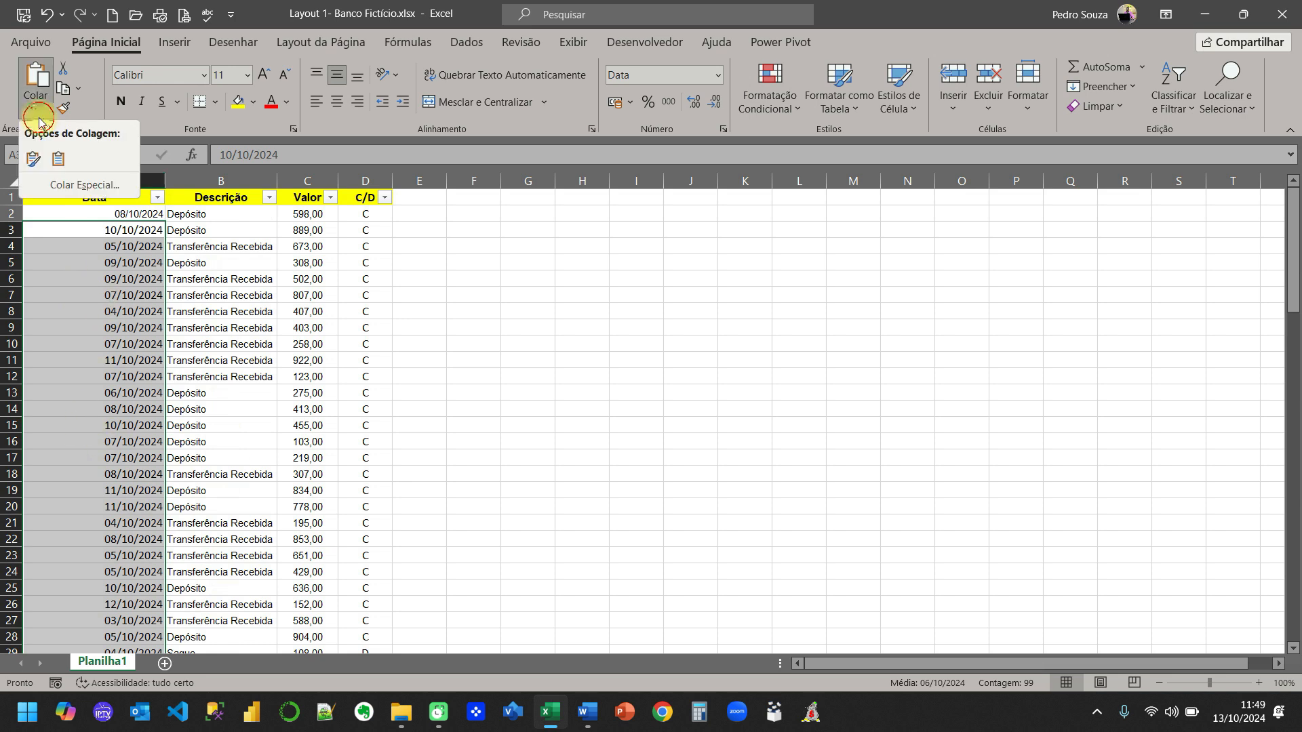
click(59, 161)
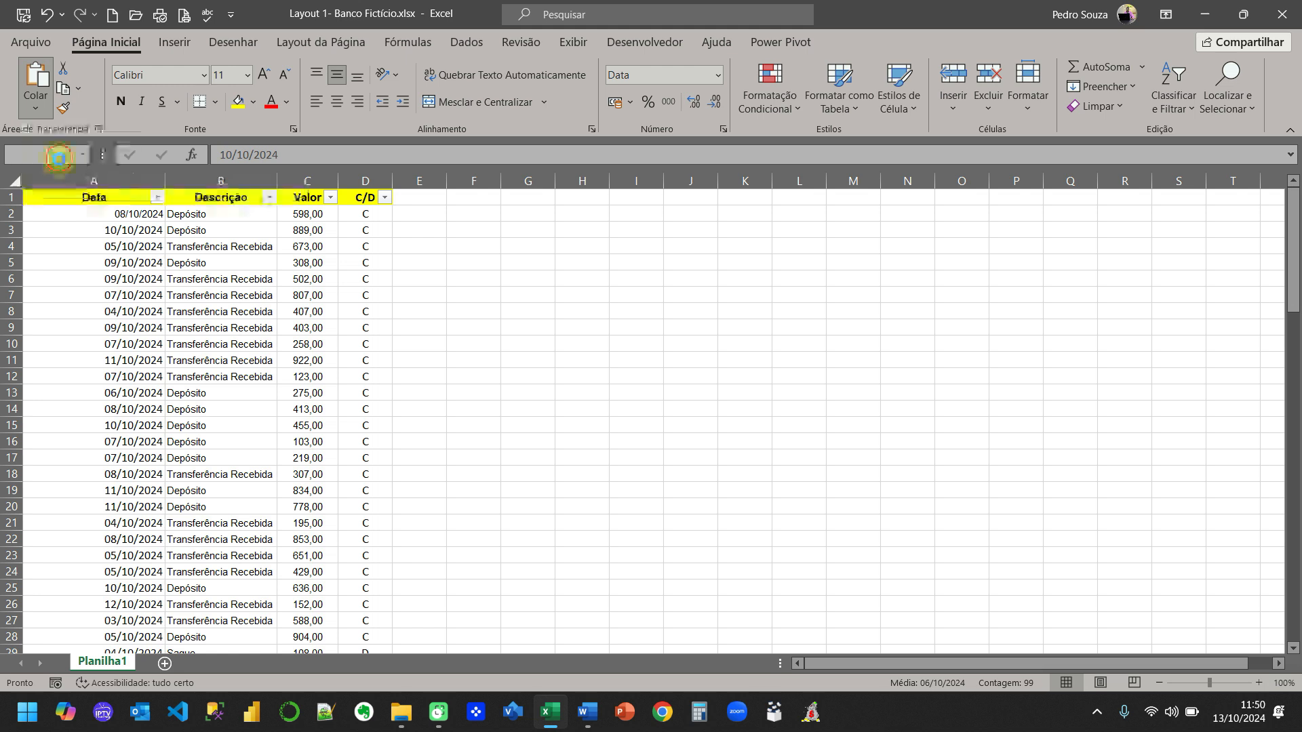
click(116, 263)
click(126, 221)
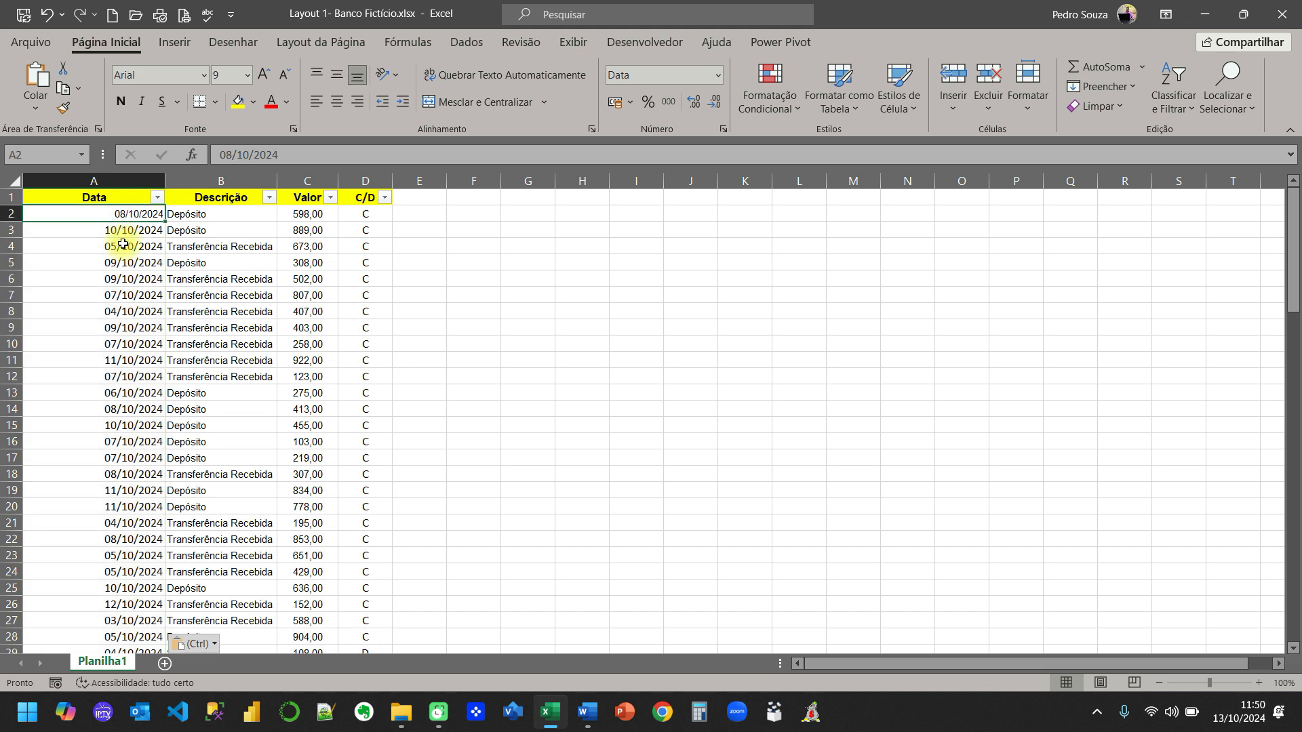
Check the pasted dates in the Data column from the first rows down to row 101
click(122, 246)
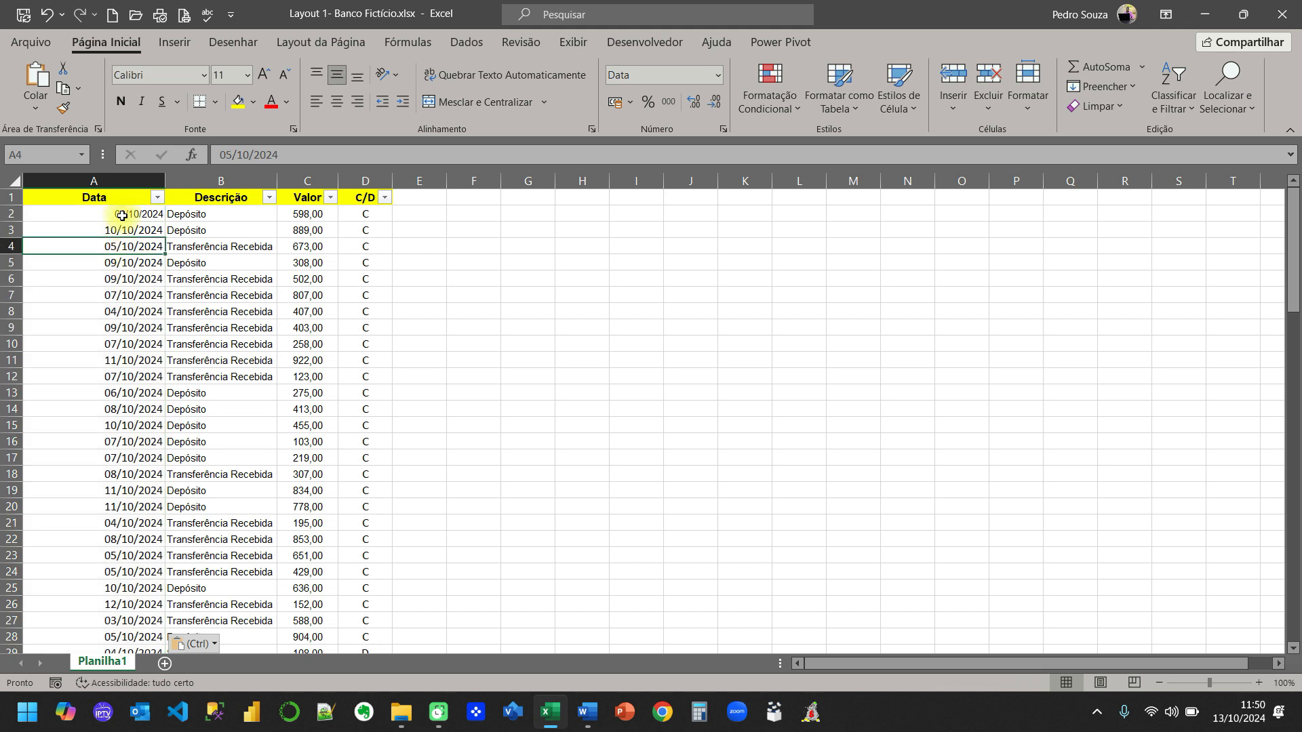
scroll(122, 295, down, 8)
scroll(122, 298, down, 10)
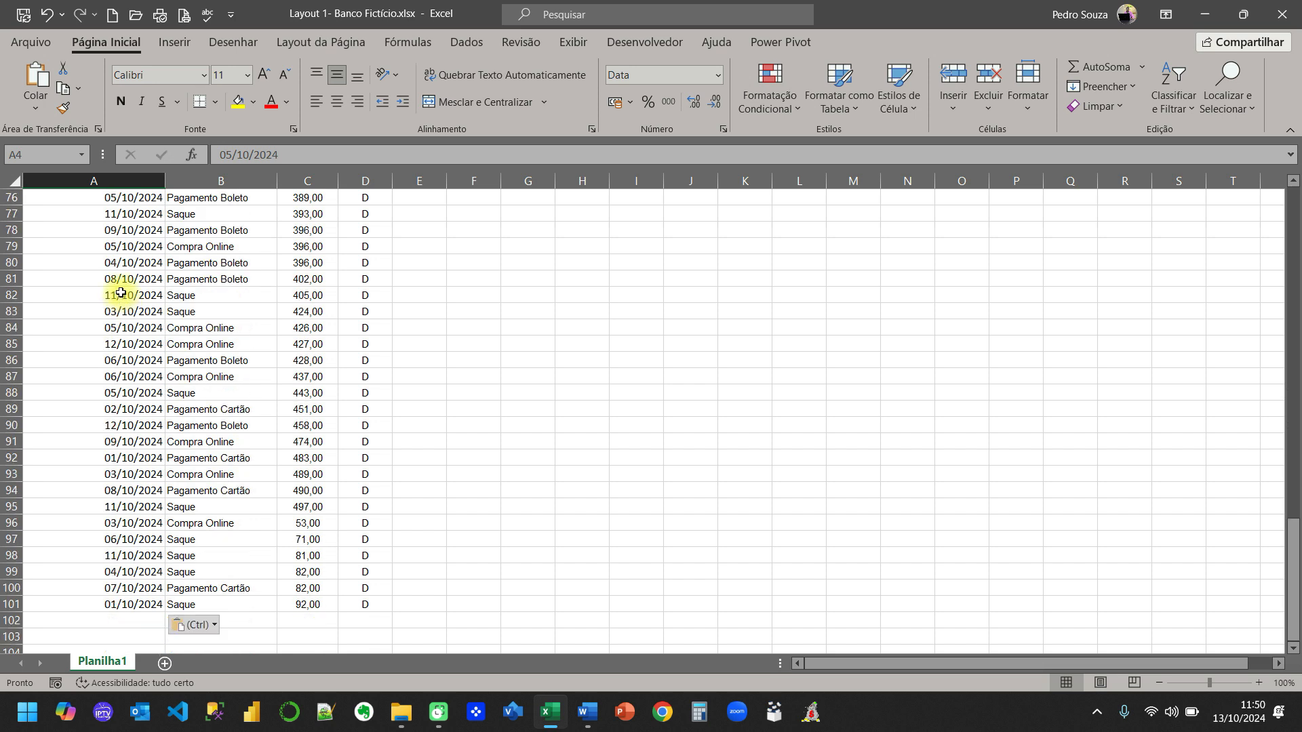
scroll(116, 271, up, 20)
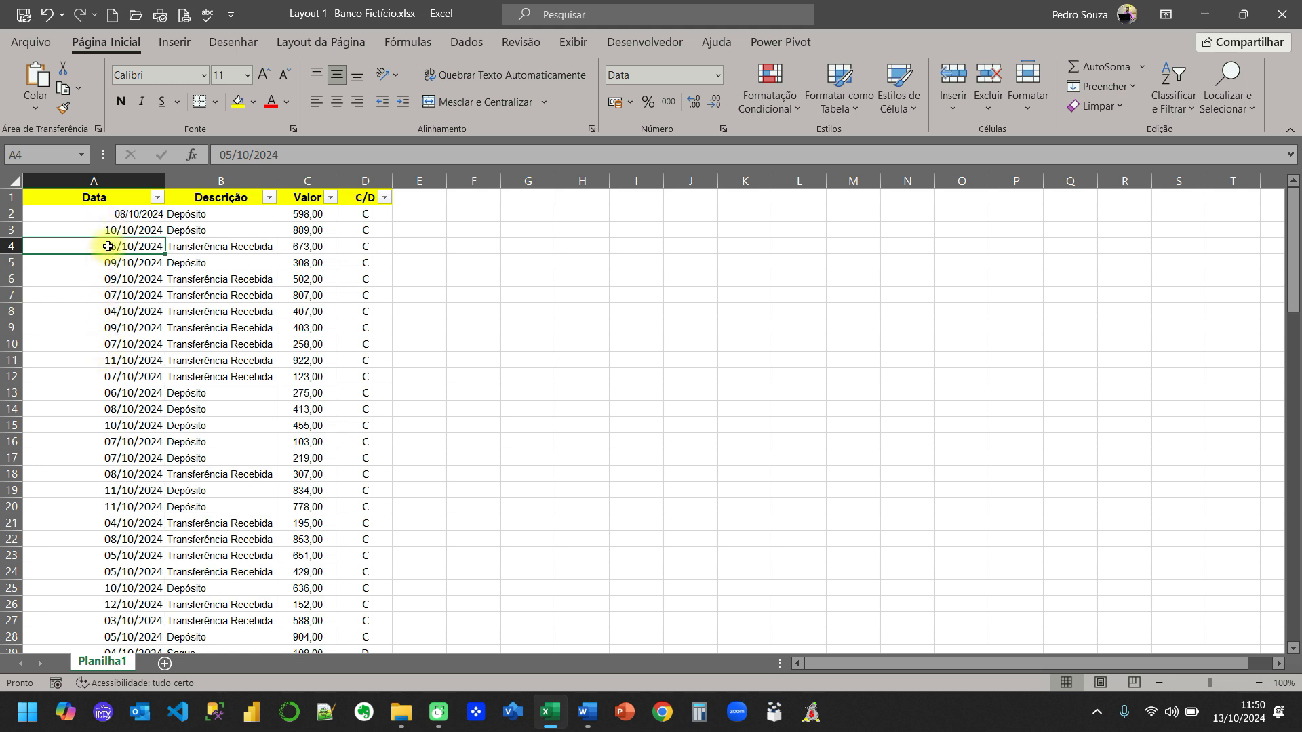
Apply the Número format to the whole Data column to test that every entry converts to a serial number
click(119, 180)
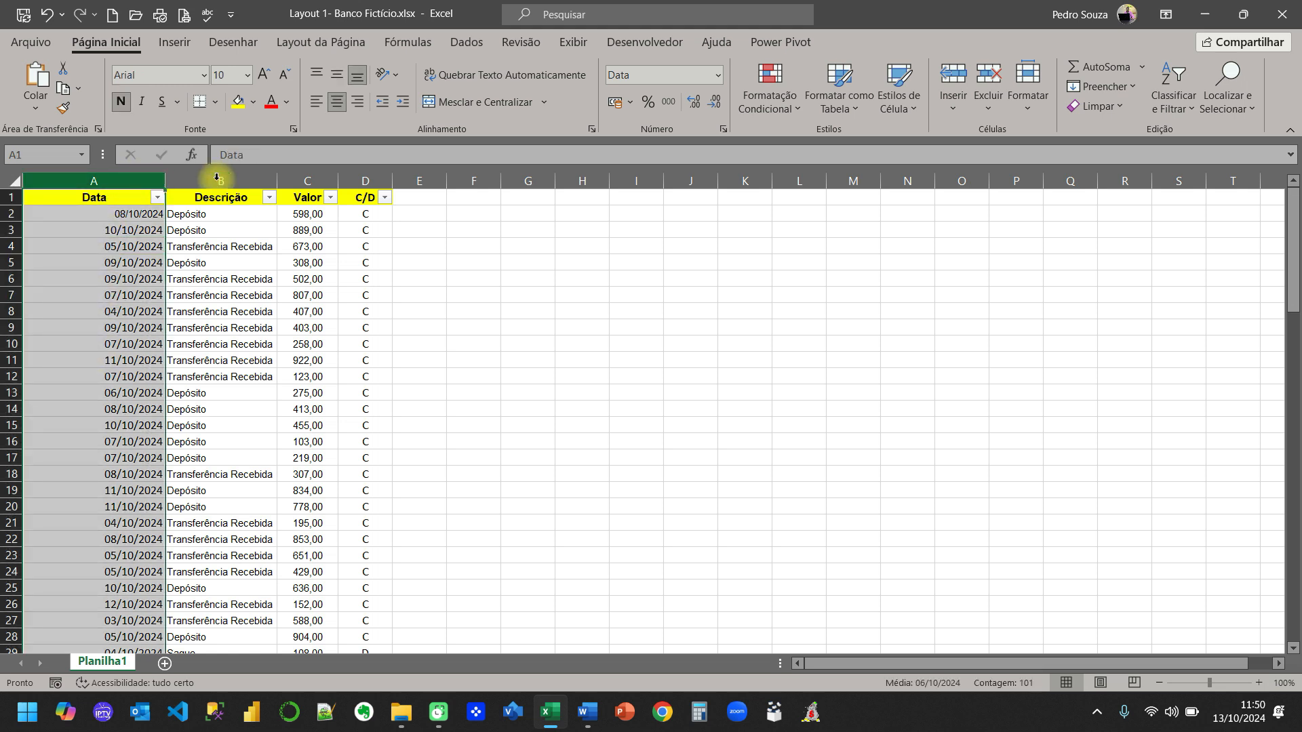
click(644, 75)
key(Return)
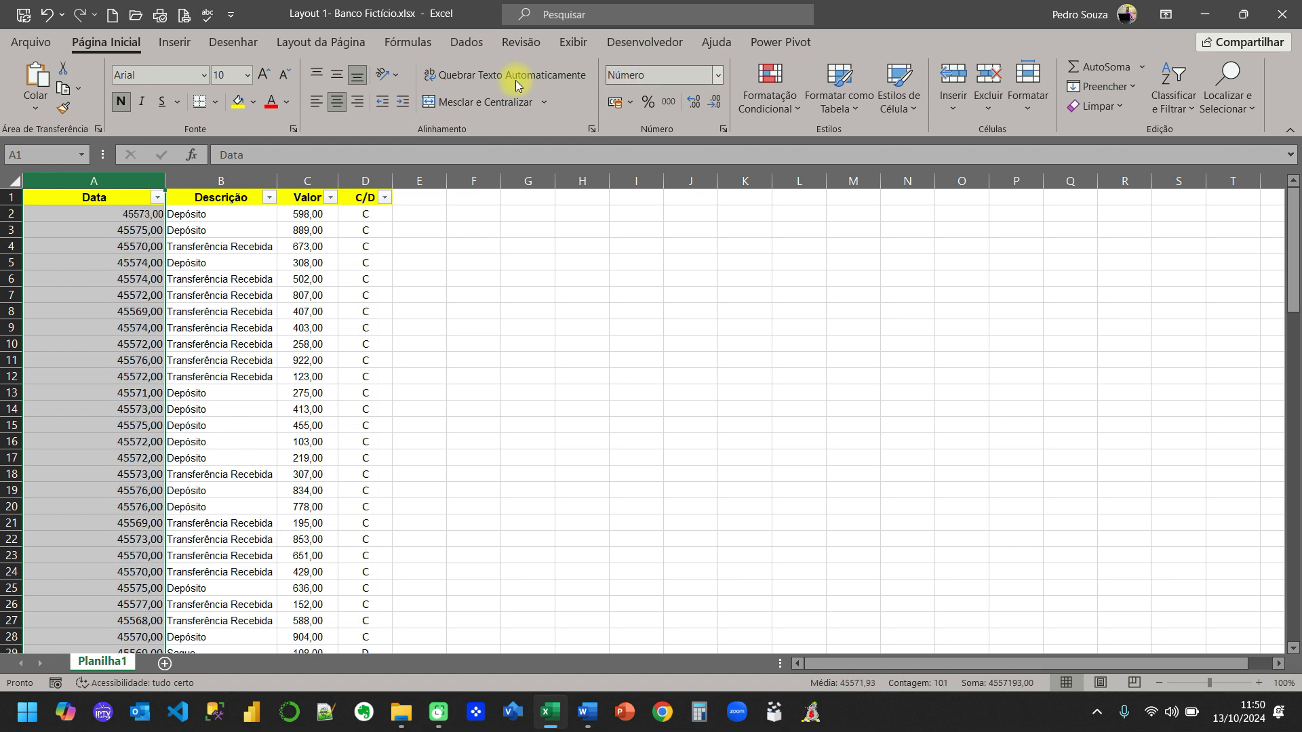
scroll(102, 285, down, 11)
scroll(108, 314, down, 14)
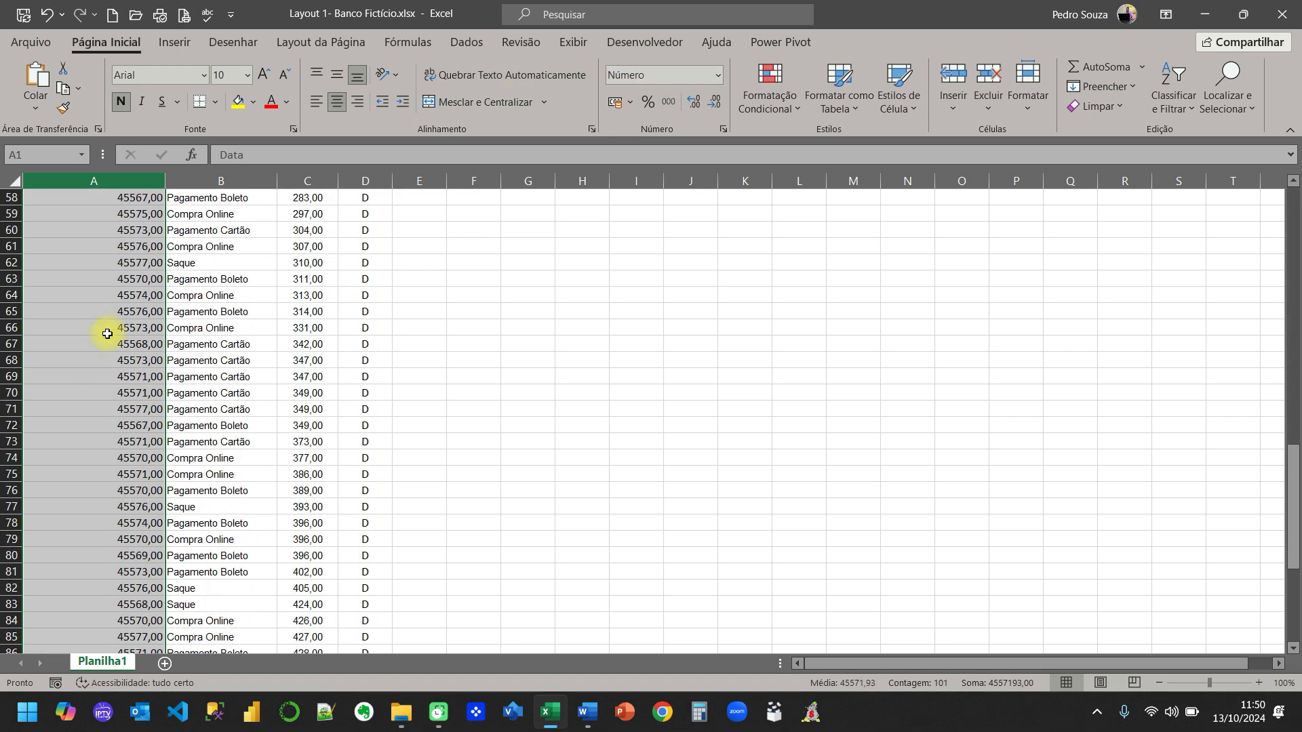
scroll(102, 339, up, 20)
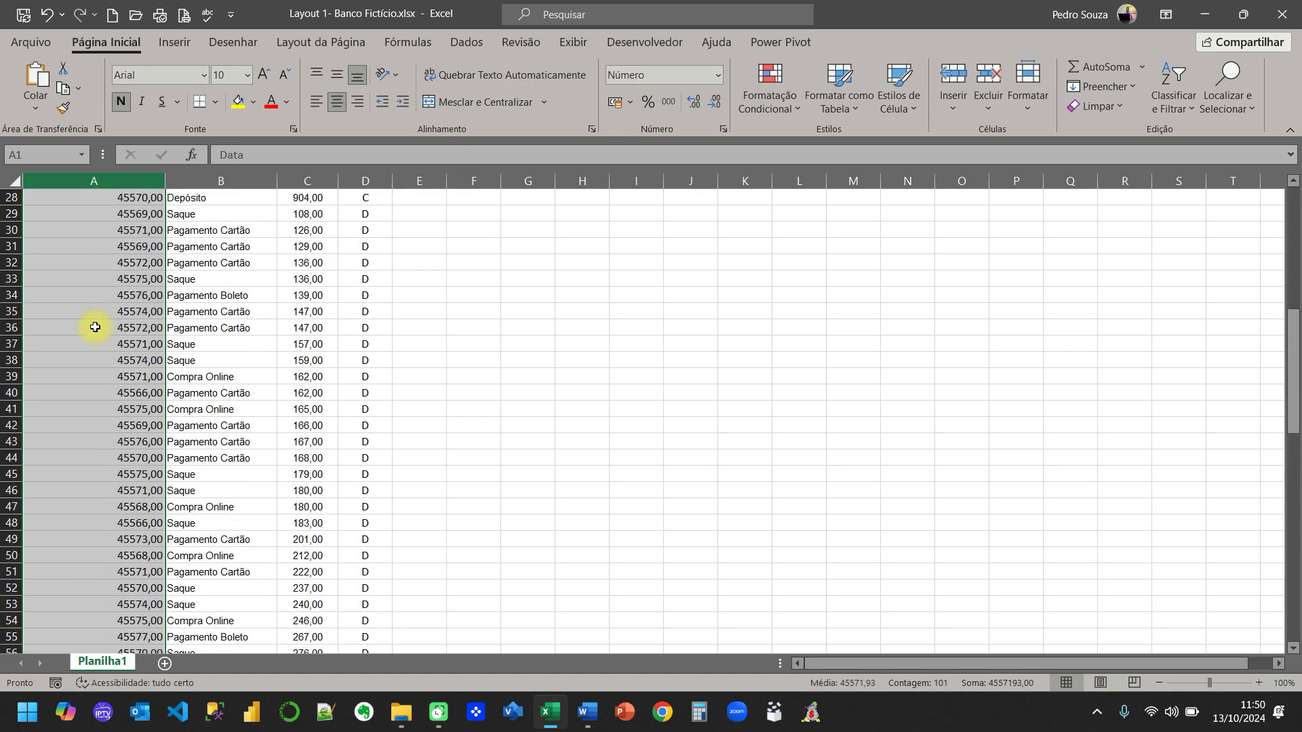
Set the Data column's number format to Data and resize the column slightly wider than its dates
click(662, 77)
text(Data)
key(Return)
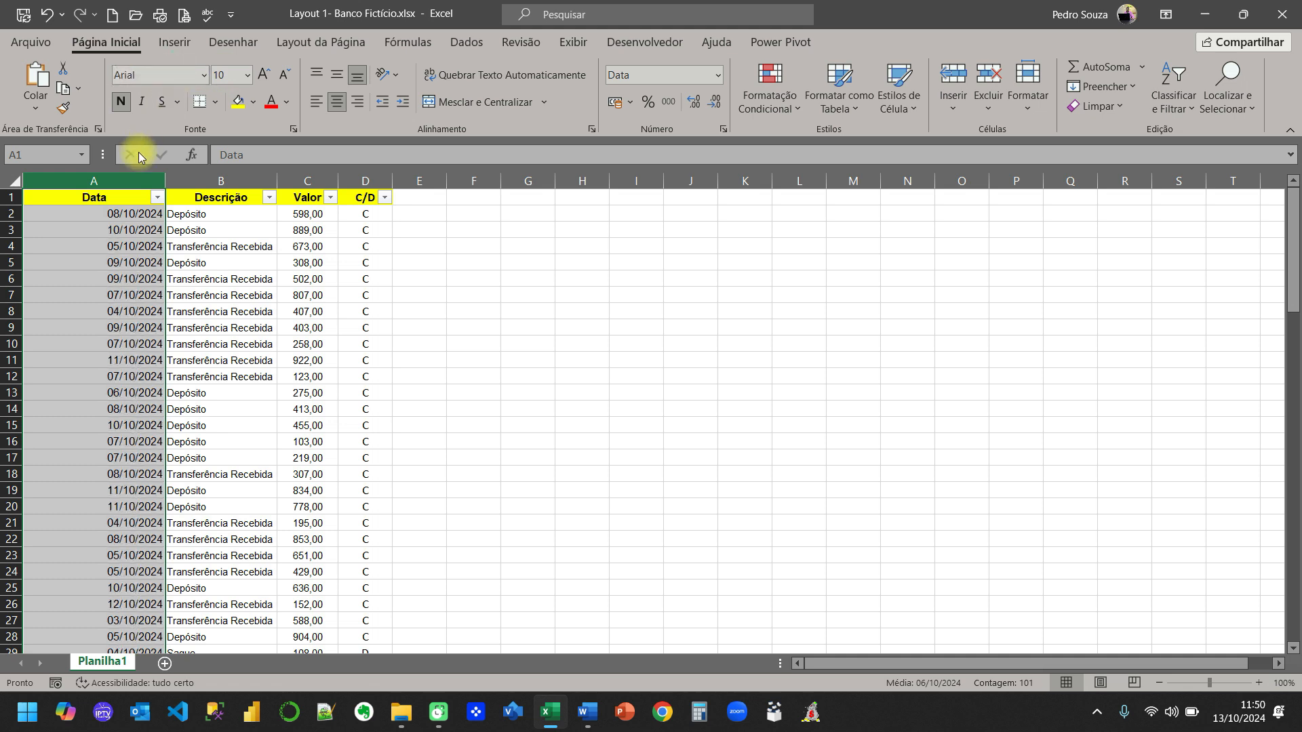
click(113, 315)
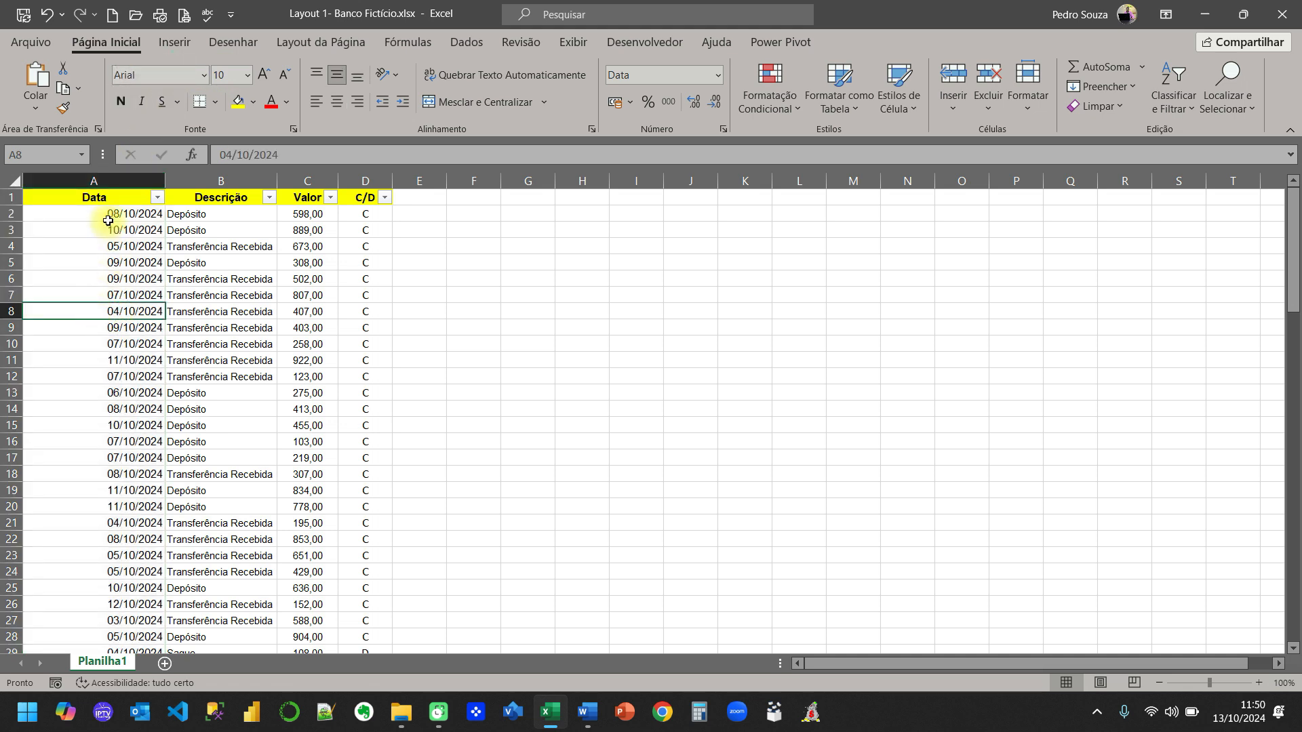
double_click(162, 183)
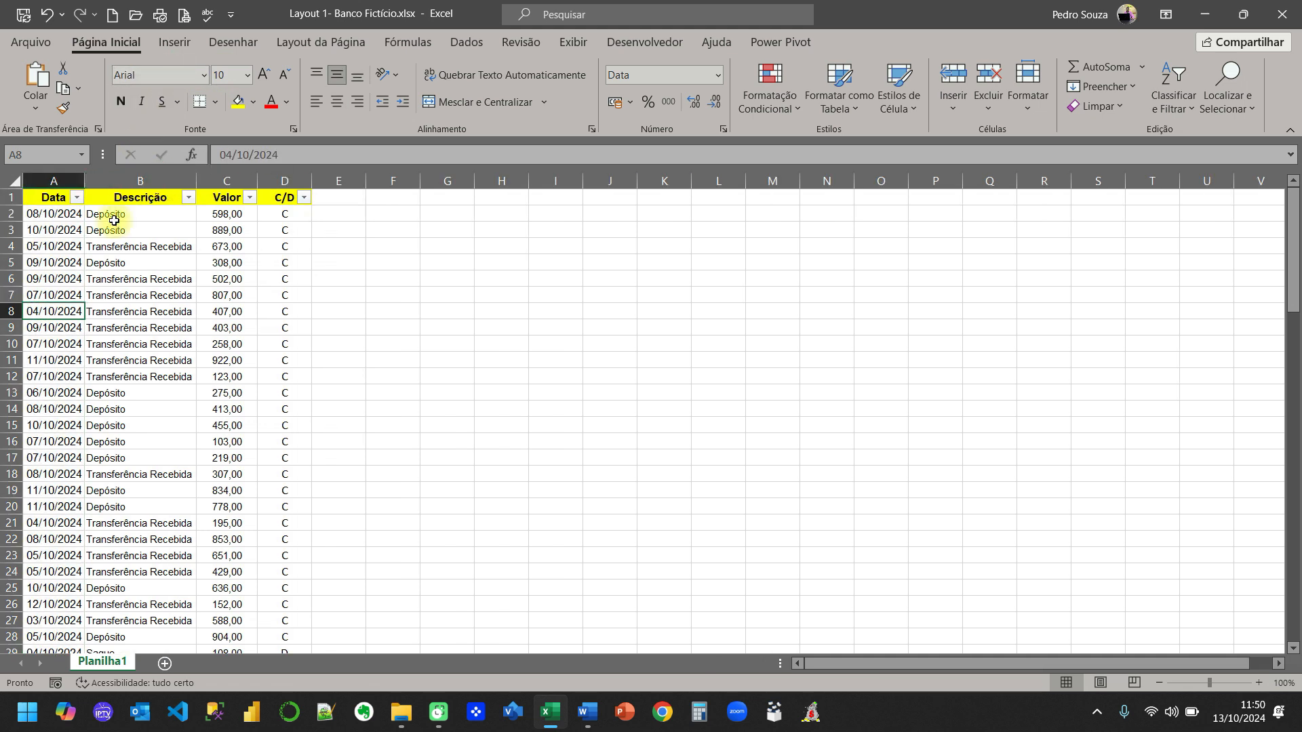
drag(88, 182, 125, 182)
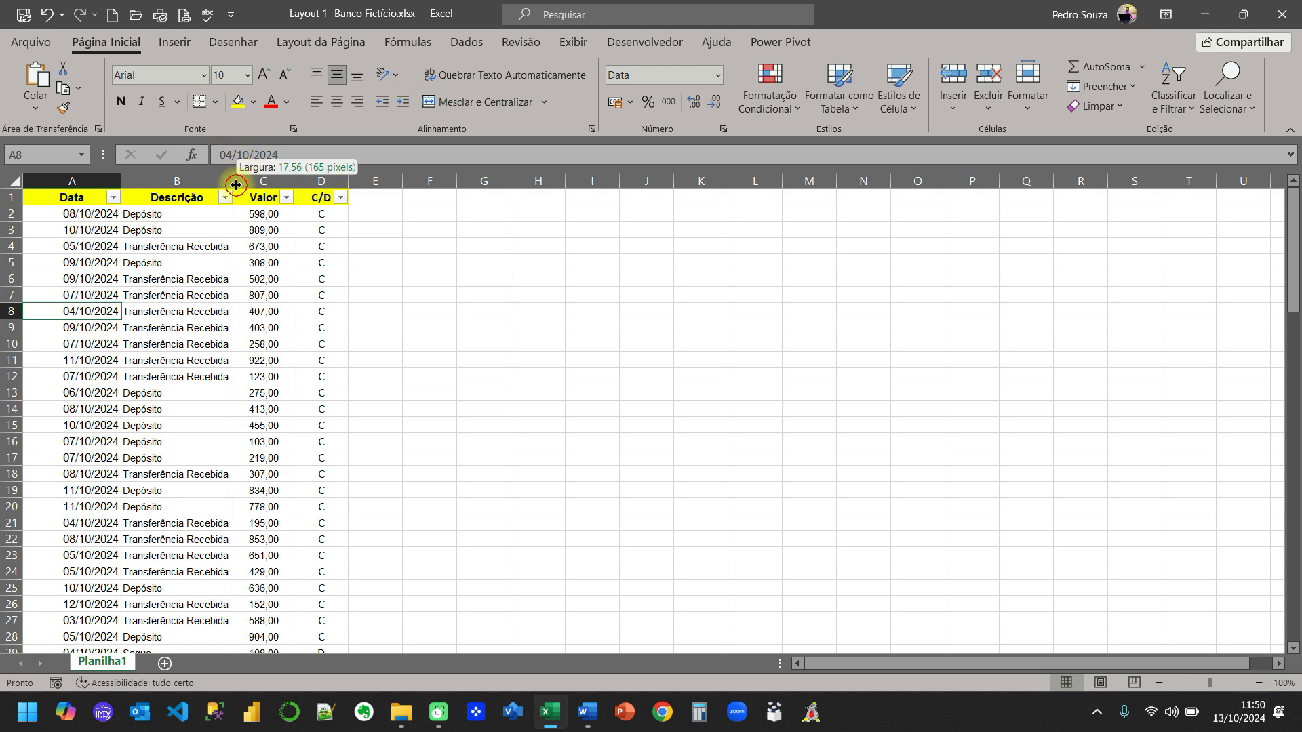
Inspect the first Descrição entries and the number format applied to the whole column
click(163, 213)
key(Down)
key(Down)
key(Down)
key(Down)
key(Down)
key(Down)
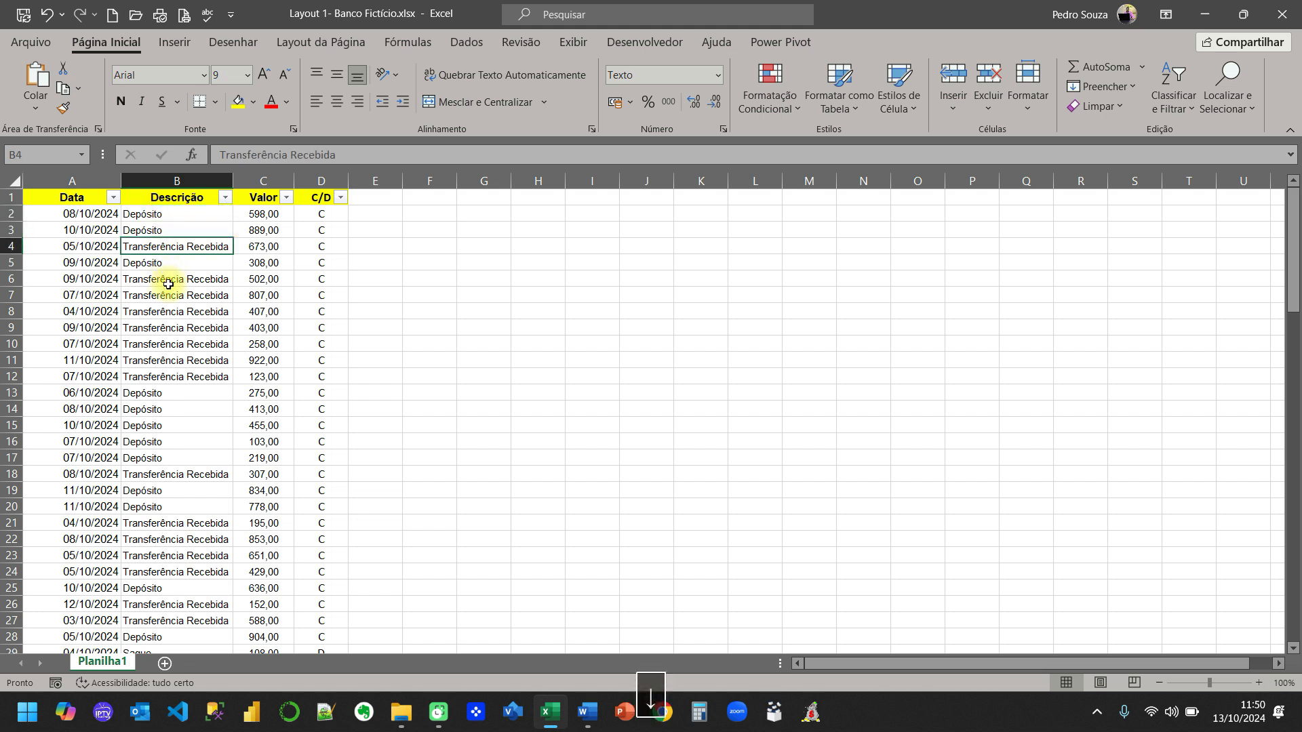
click(178, 181)
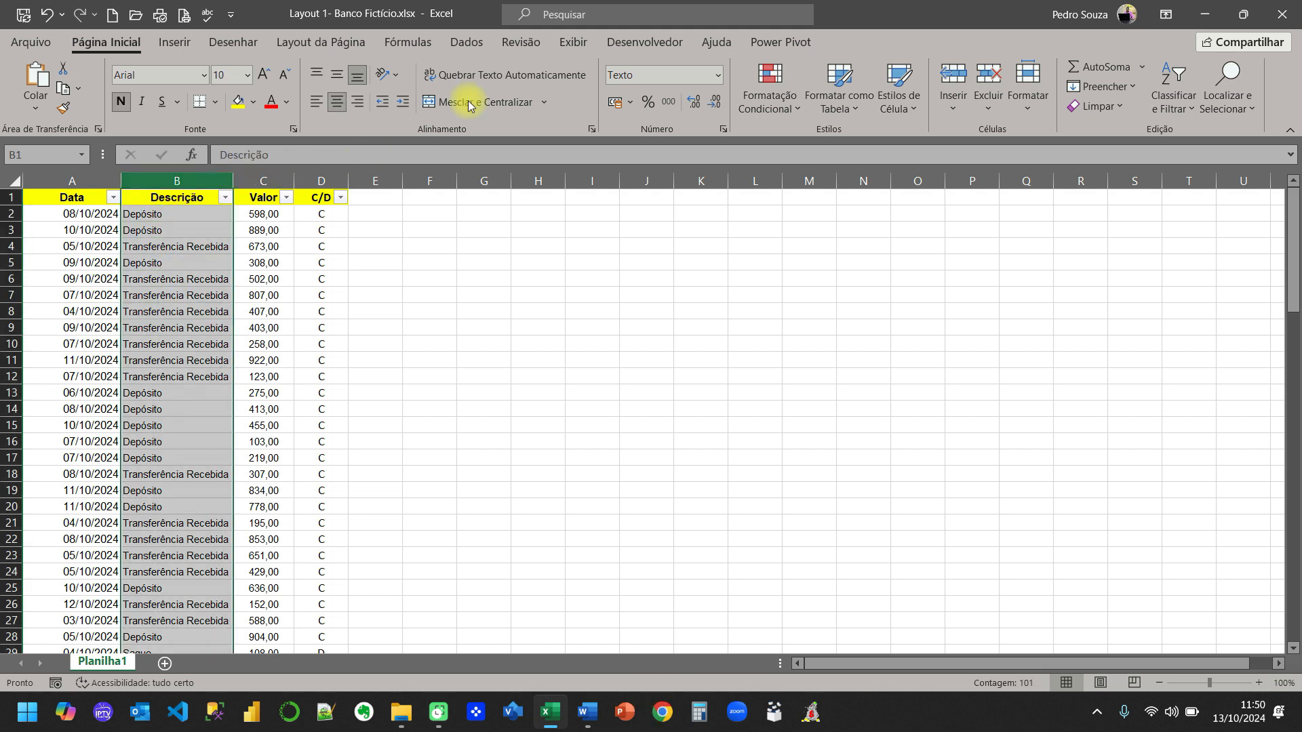
click(180, 247)
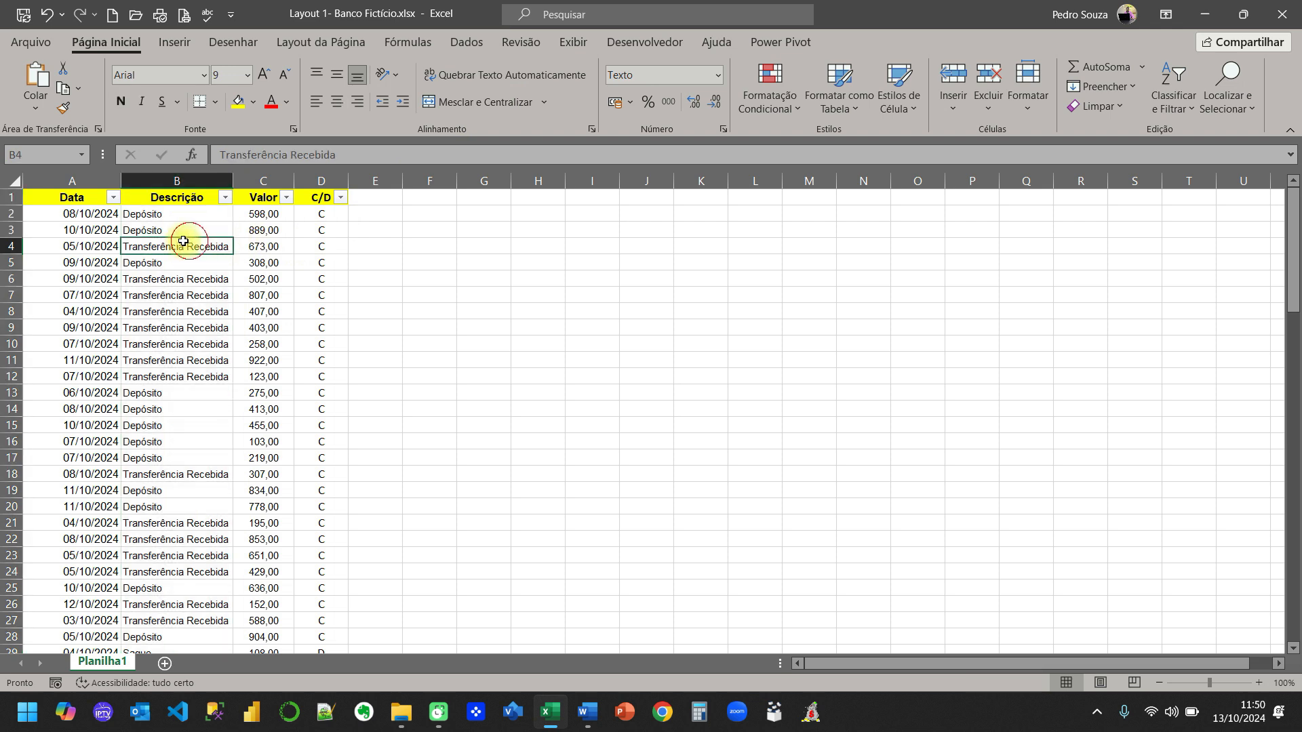
Review the Descrição entries row by row, covering both the credit rows and the first debit rows
key(Up)
key(Up)
key(Up)
key(Down)
key(Down)
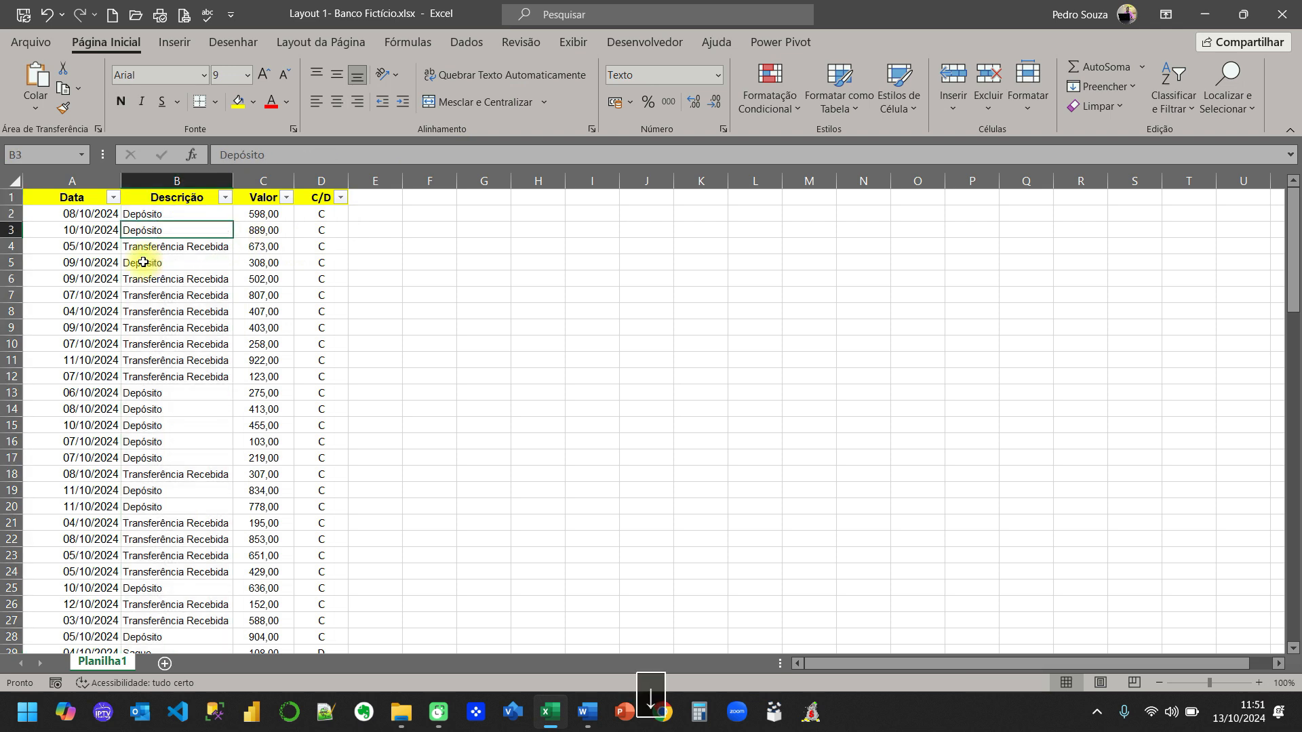
key(Down)
key(Down)
key(Down)
key(Down)
key(Down)
key(Down)
key(Down)
key(Down)
key(Down)
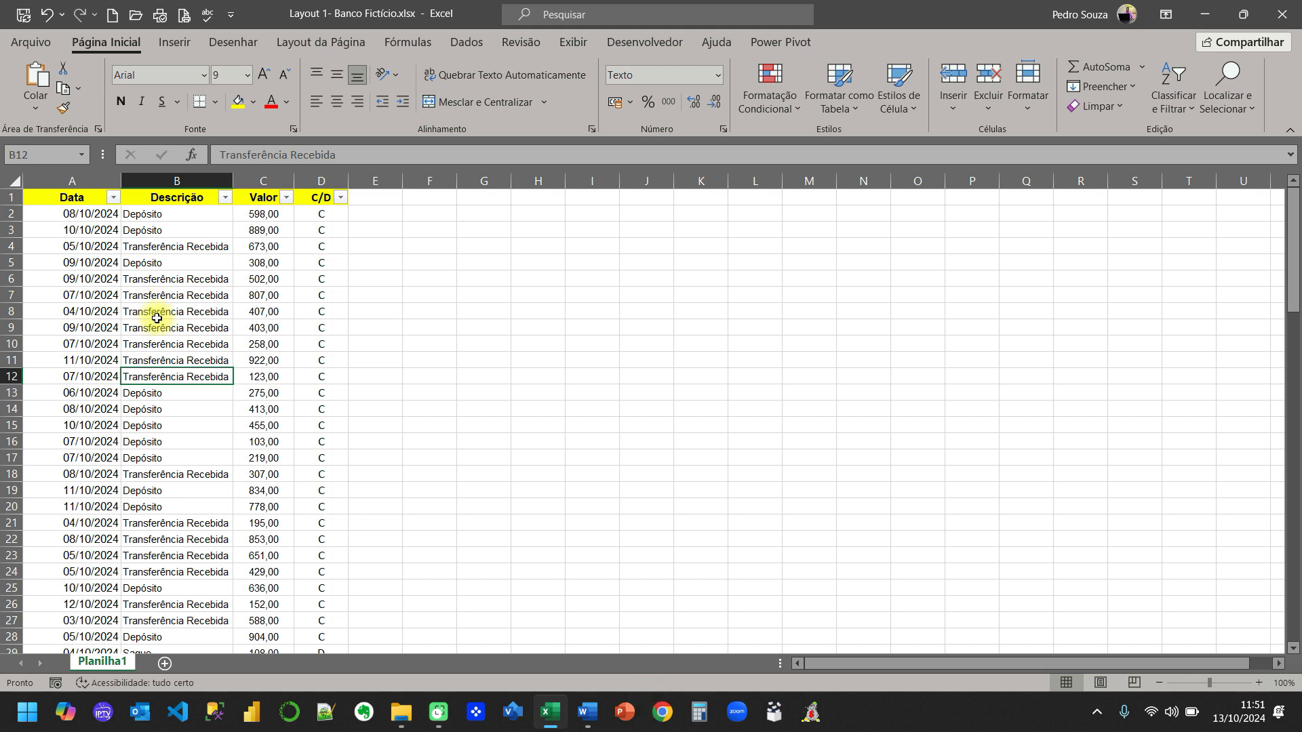
key(Up)
key(Up)
key(Up)
key(Up)
key(Up)
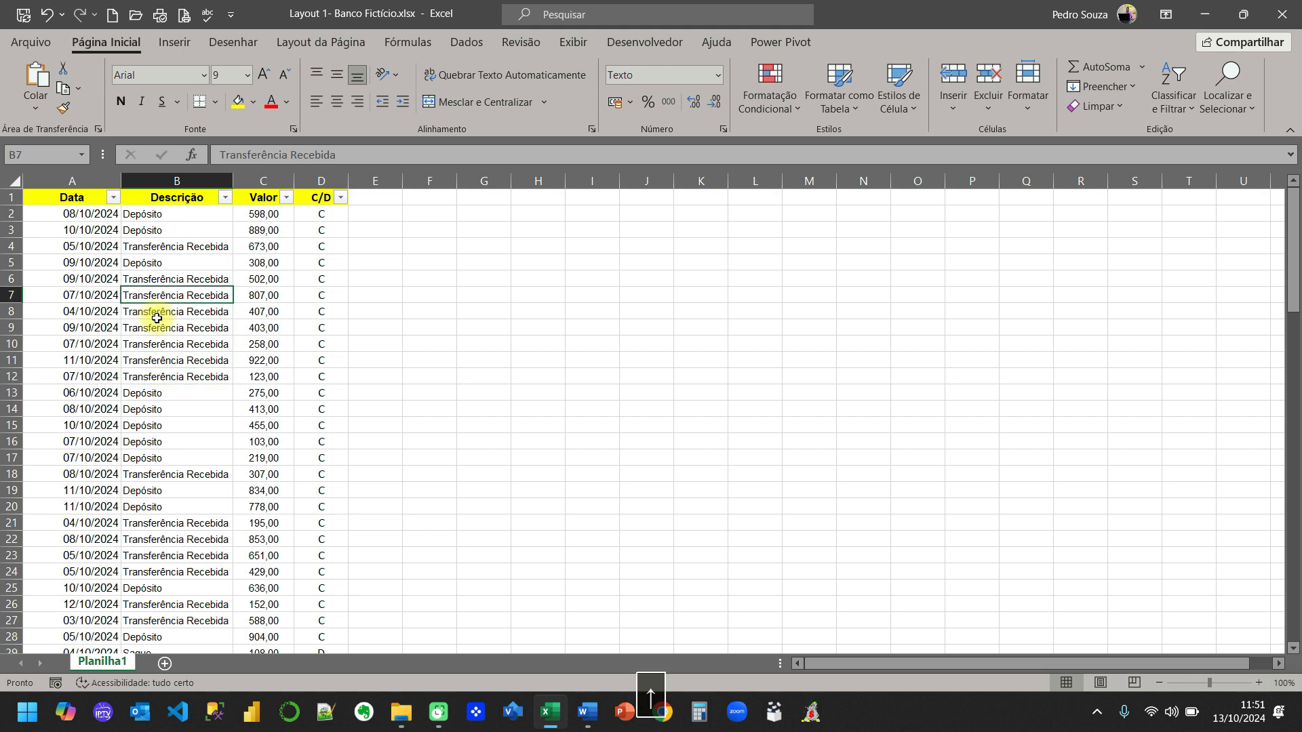
key(Down)
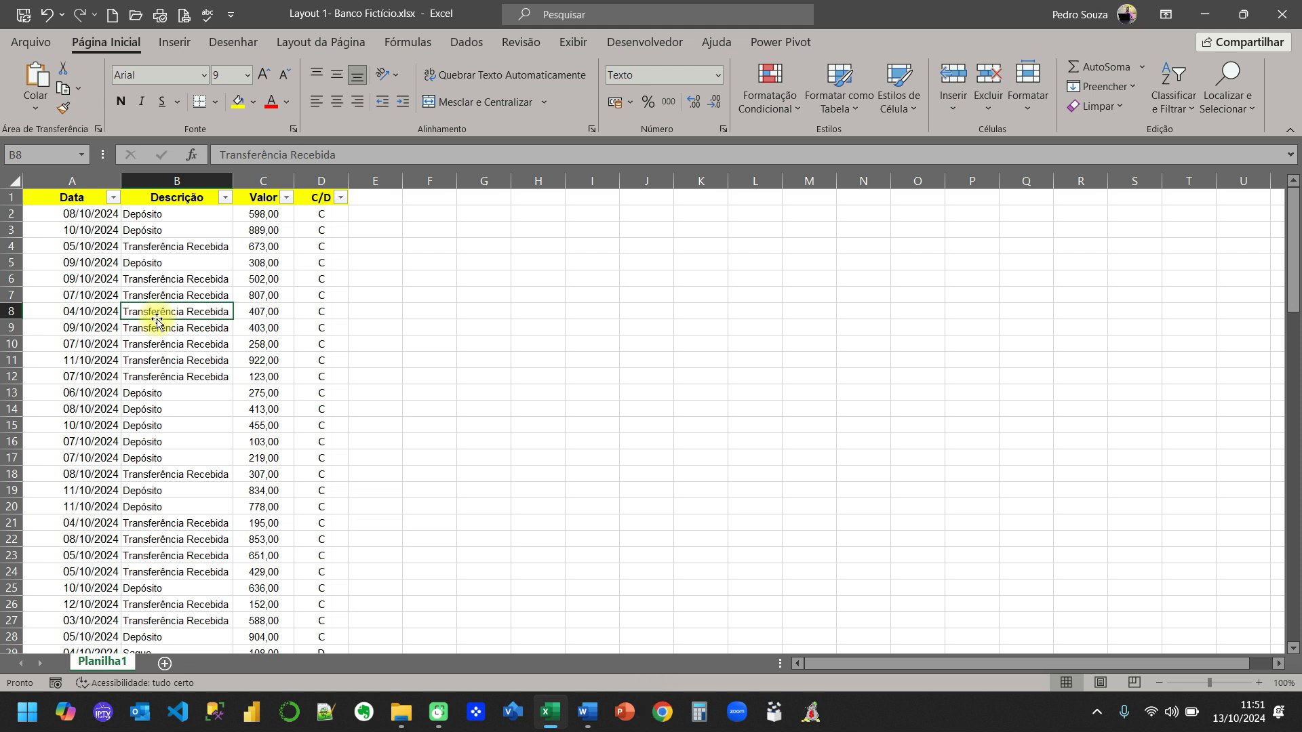
key(Down)
key(Down)
key(Down)
key(Down)
key(Down)
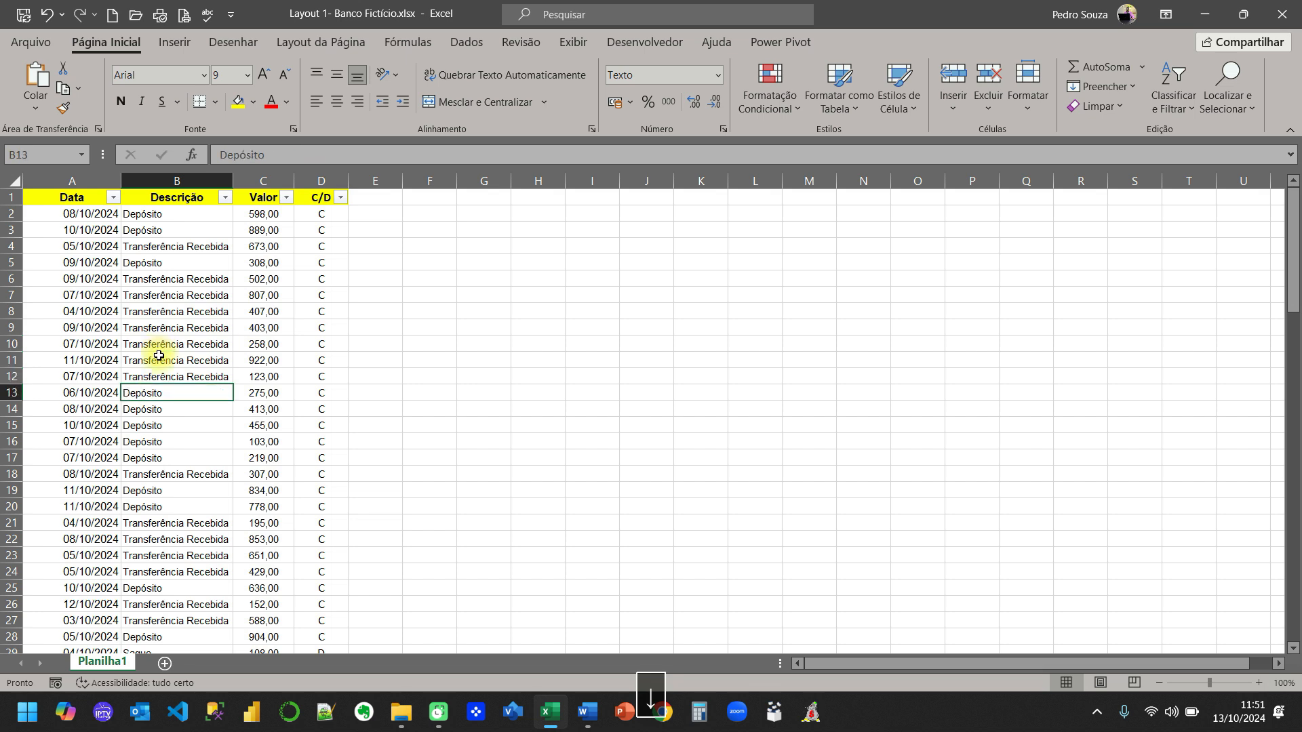
scroll(145, 401, down, 7)
click(146, 423)
scroll(150, 405, up, 3)
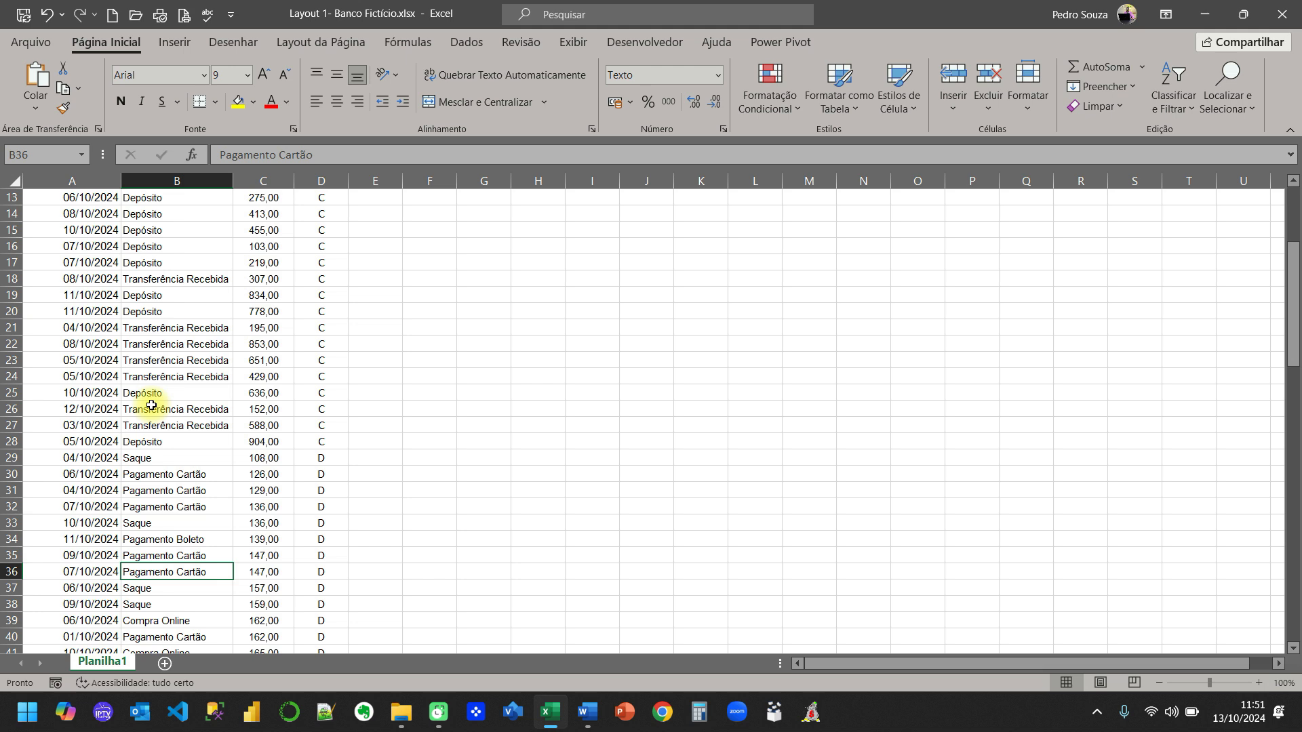
scroll(143, 322, up, 4)
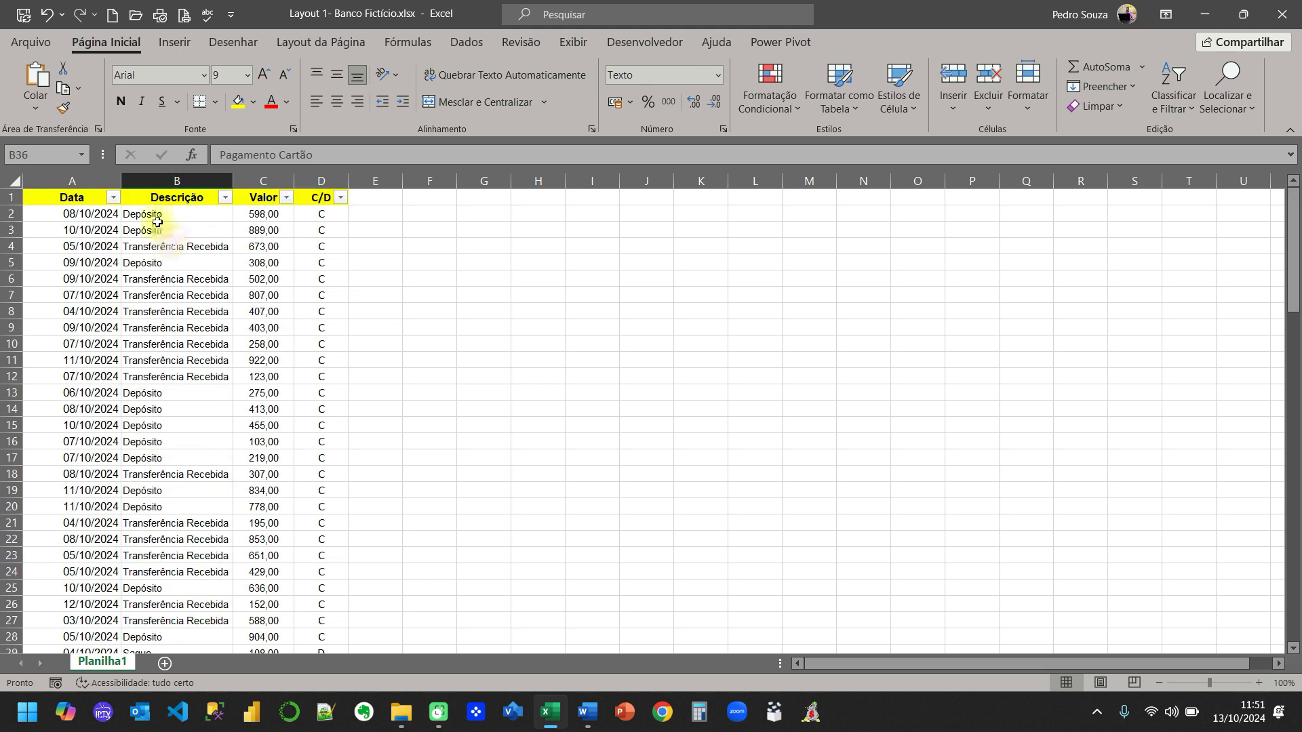
click(174, 474)
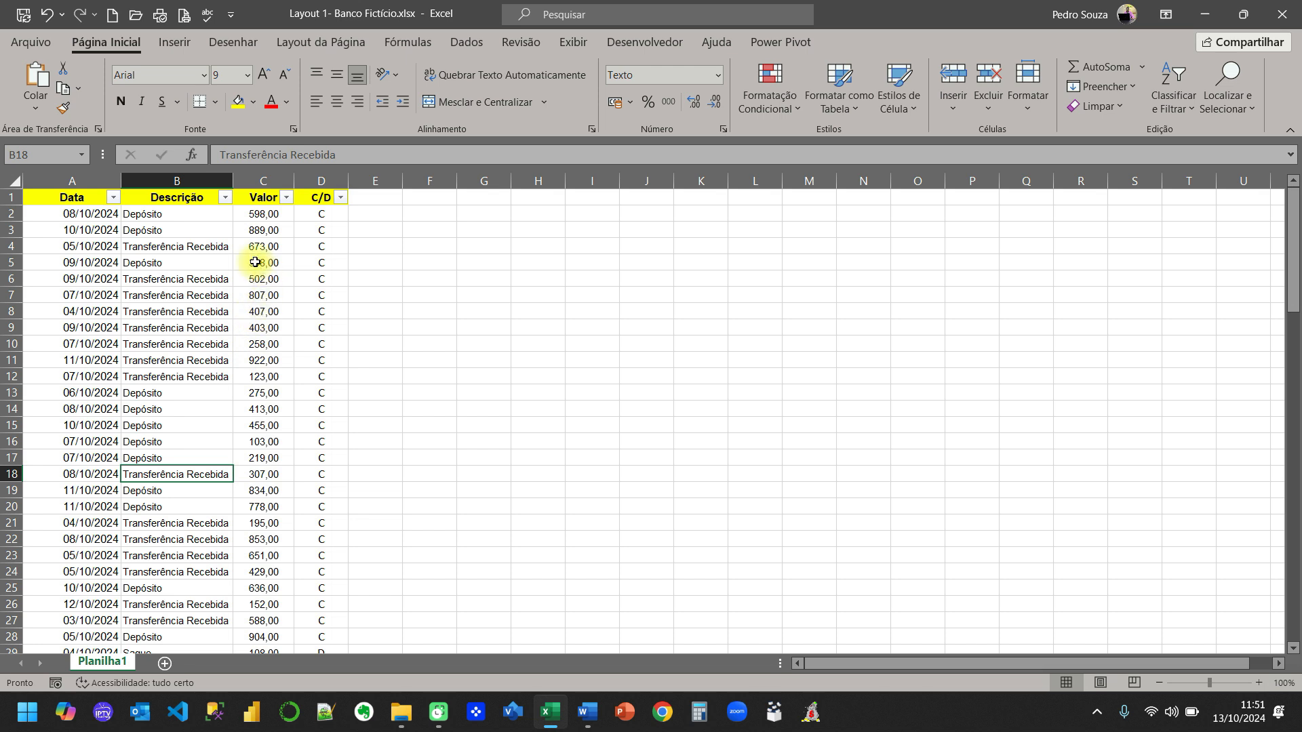
Apply the Contábil format with the R$ symbol to the Valor column and check the rows below
click(265, 180)
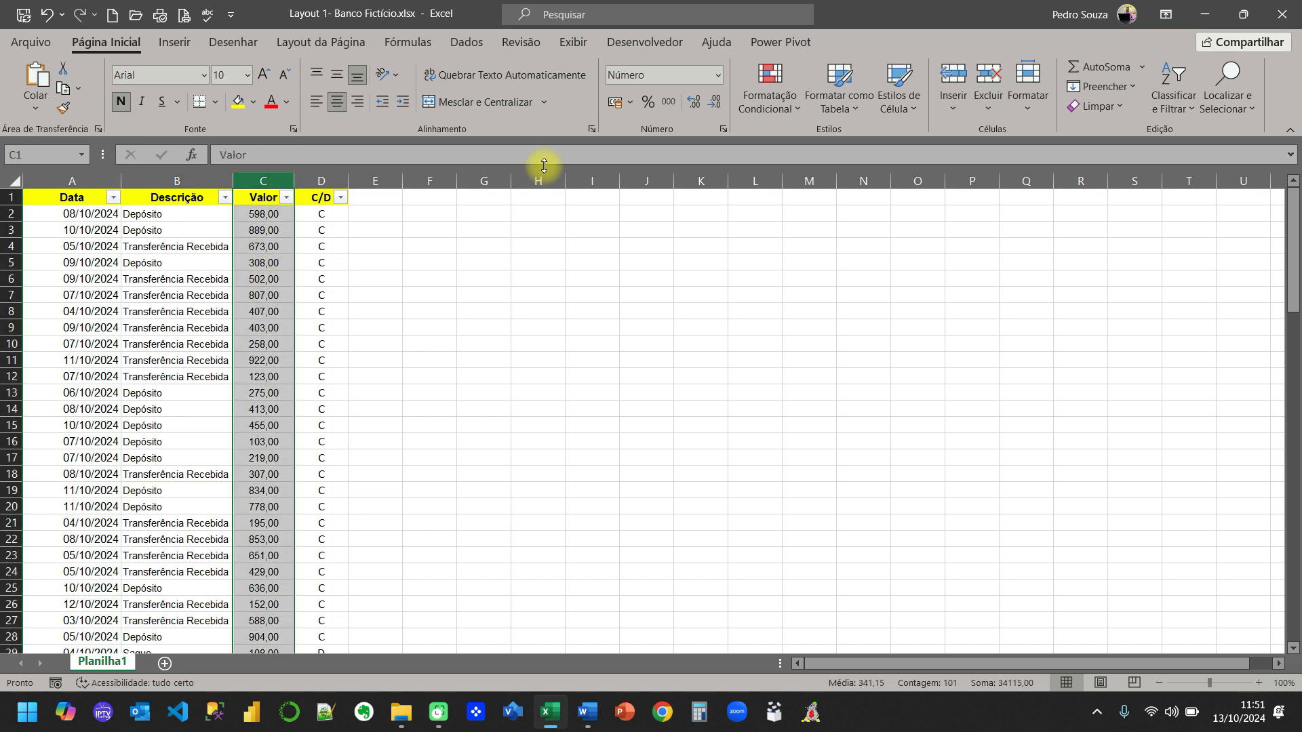
click(614, 102)
click(266, 311)
scroll(266, 312, down, 3)
scroll(266, 312, down, 19)
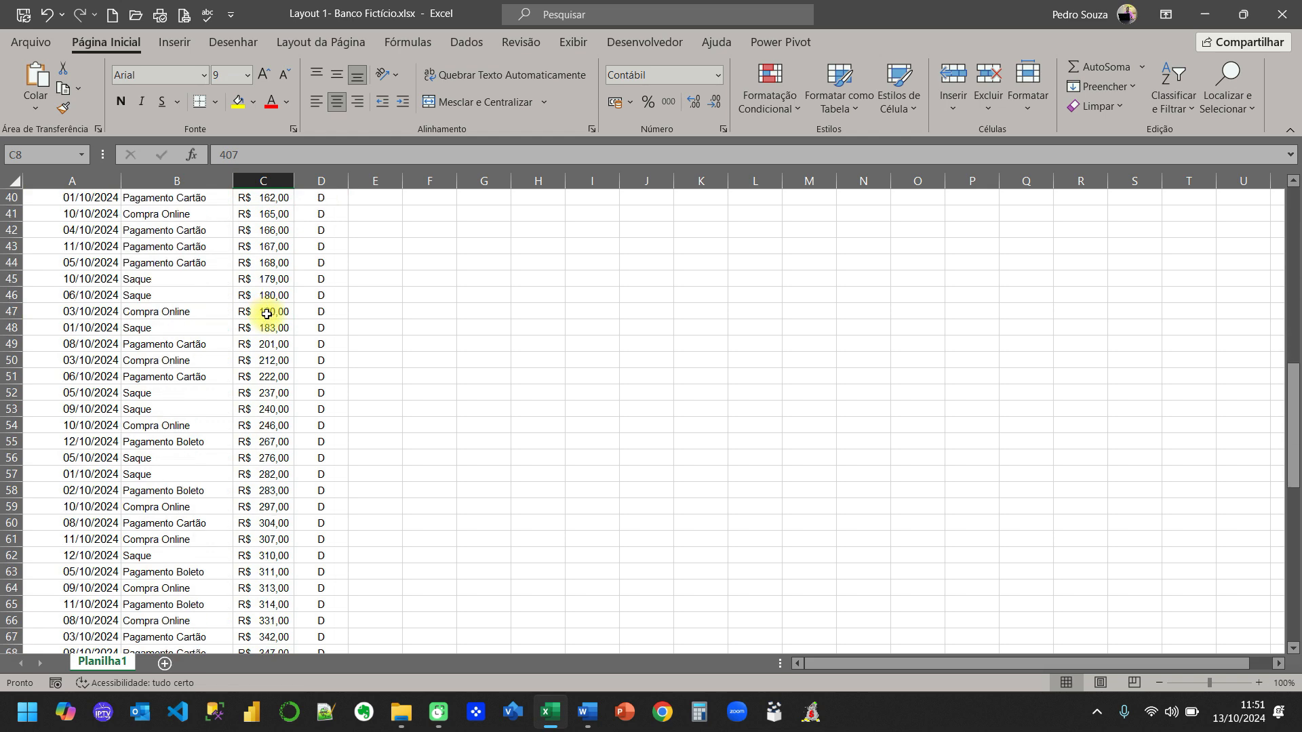
scroll(259, 375, up, 20)
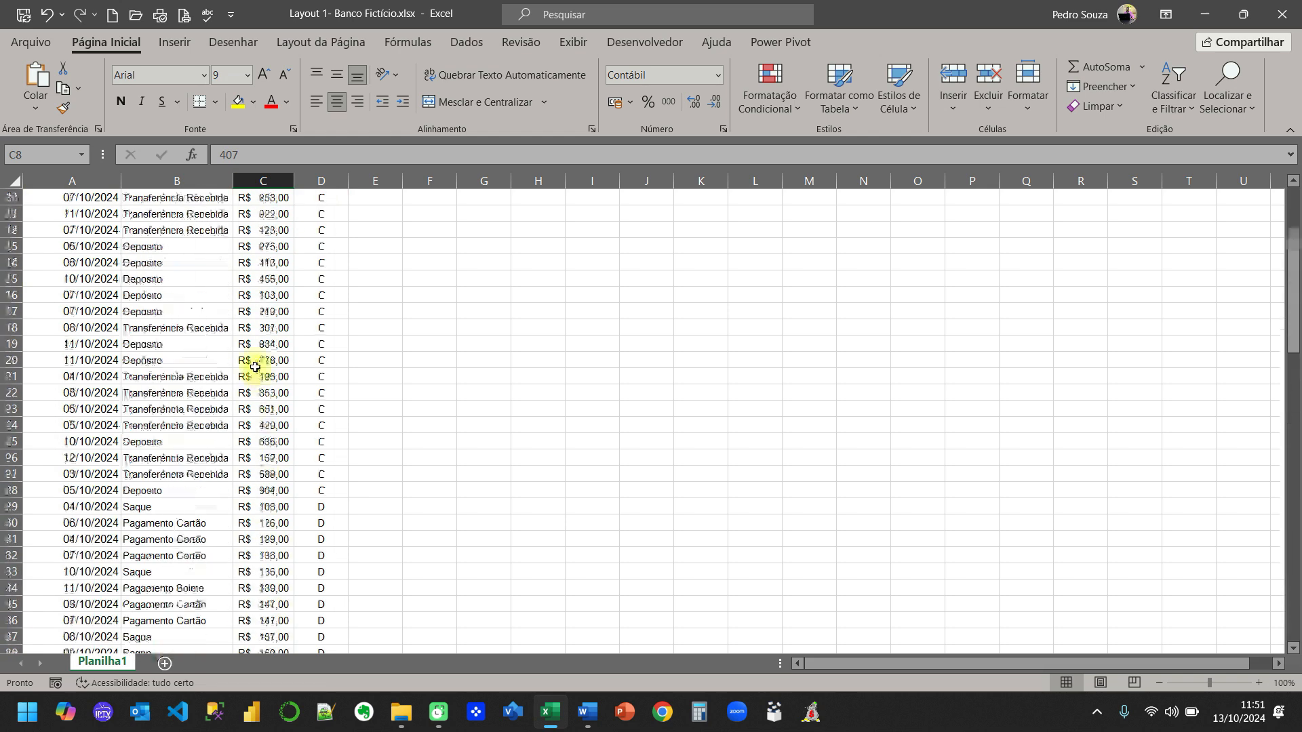
Set the Valor column's number format to Número
click(270, 179)
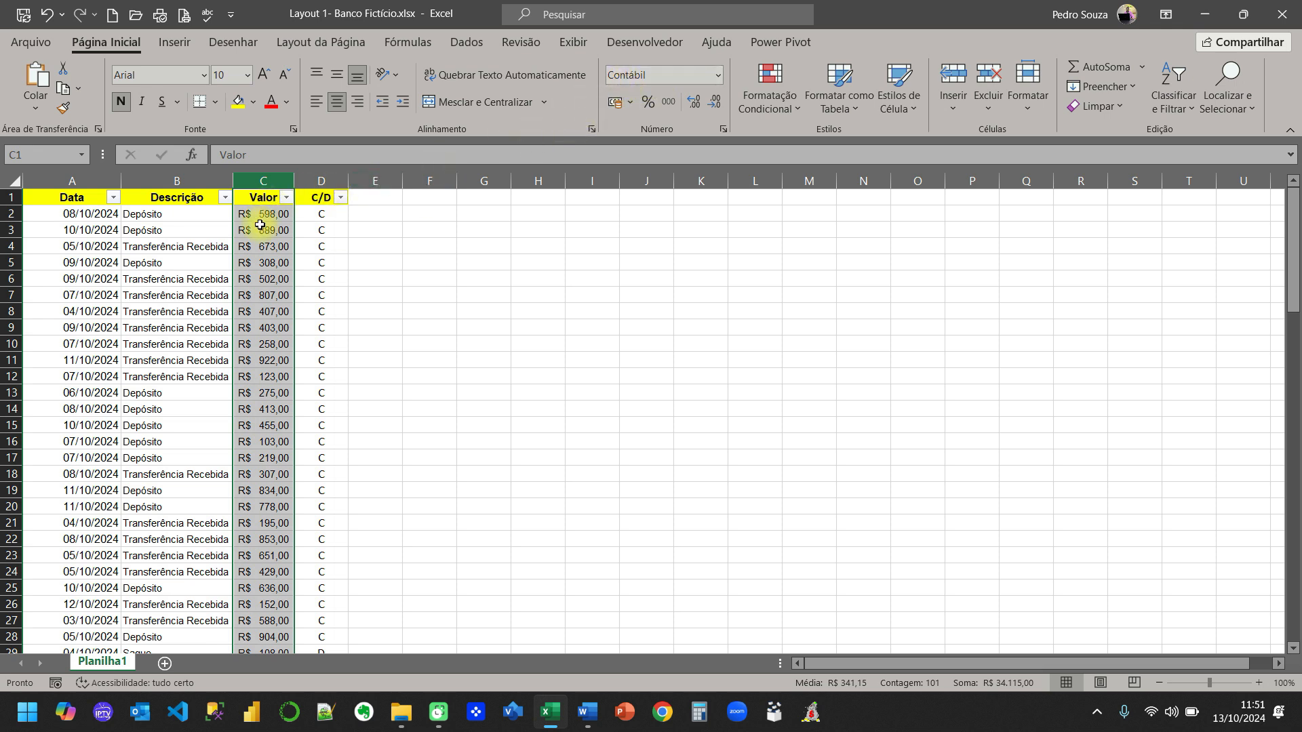
click(252, 241)
click(265, 179)
click(652, 74)
text(Número)
key(Return)
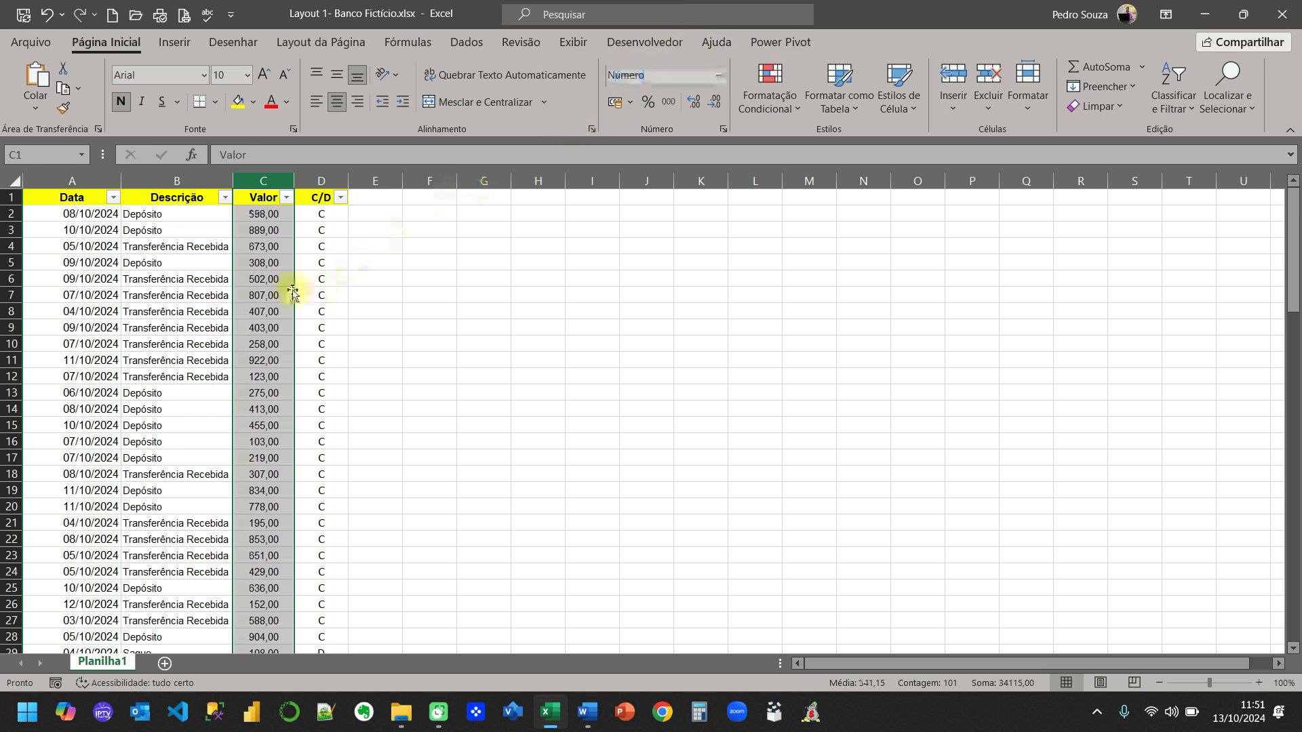
Check the Valor amounts from the first row to row 101, along with the column's number format
click(263, 278)
scroll(266, 261, down, 2)
scroll(265, 261, down, 17)
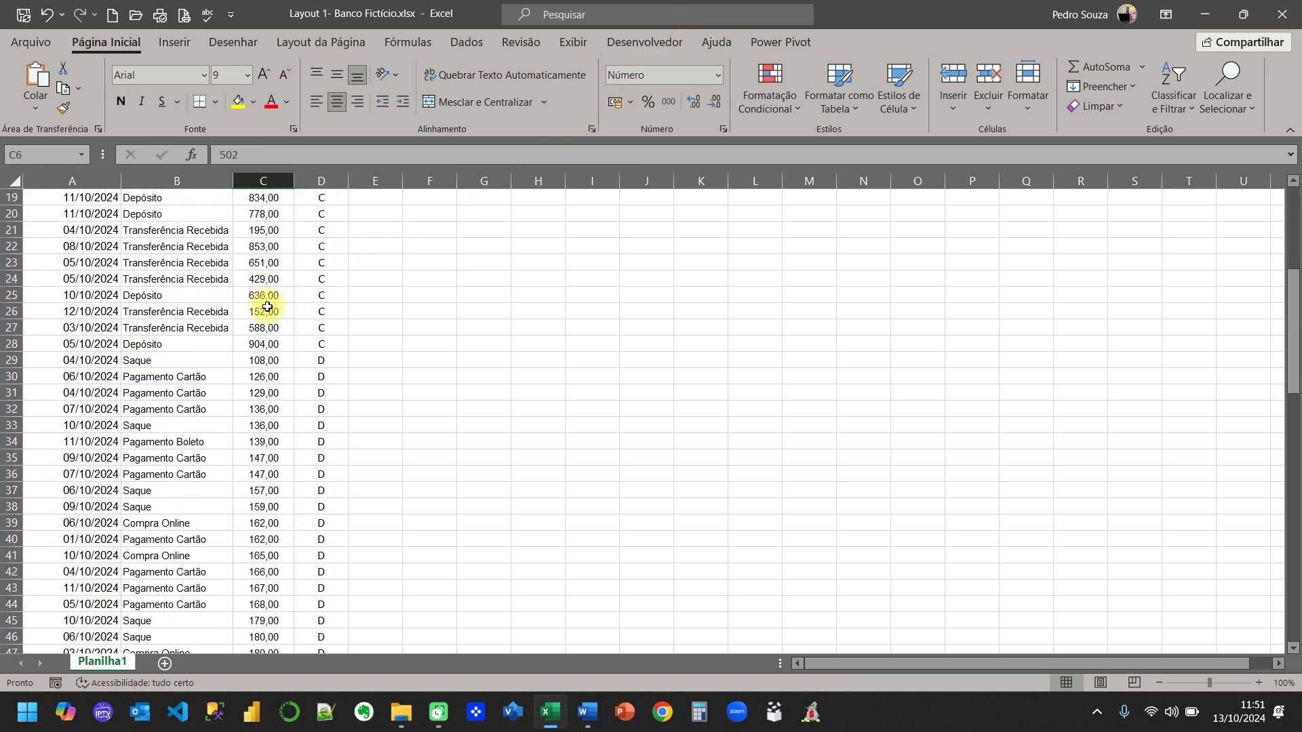
scroll(260, 371, down, 9)
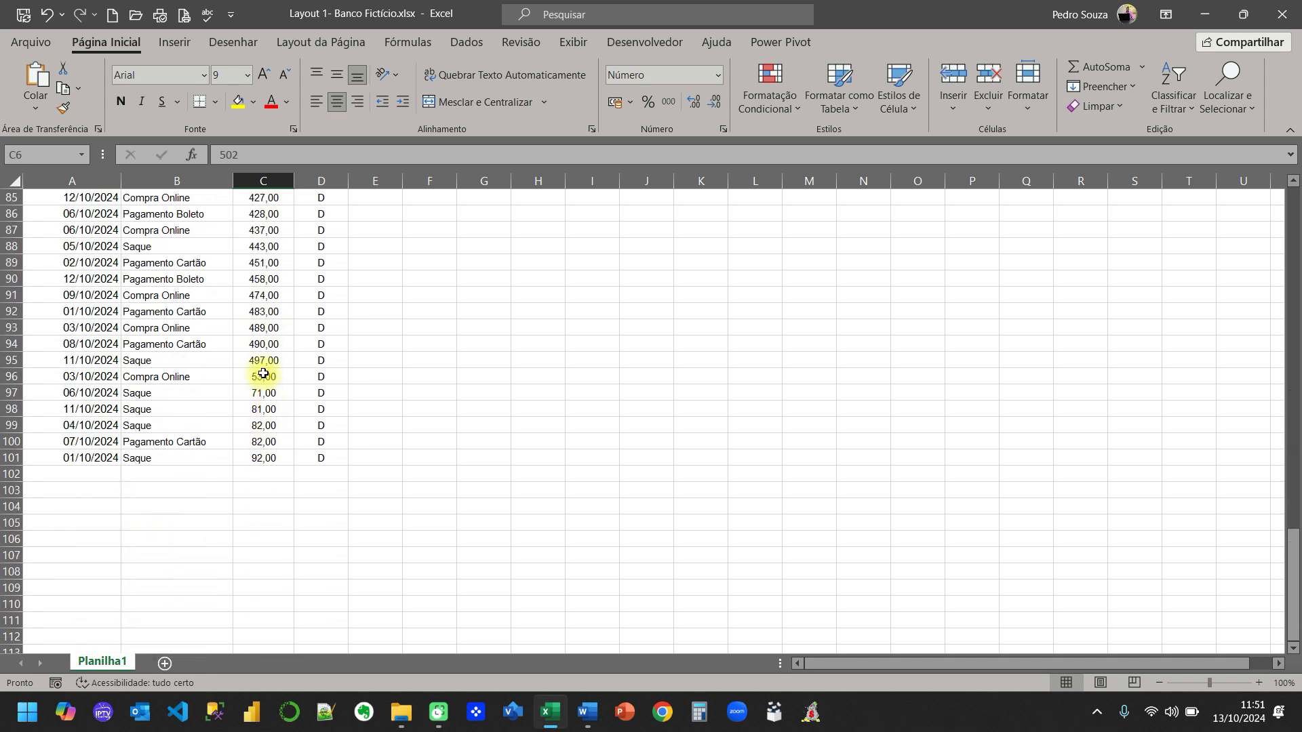
scroll(261, 370, up, 20)
scroll(262, 330, up, 6)
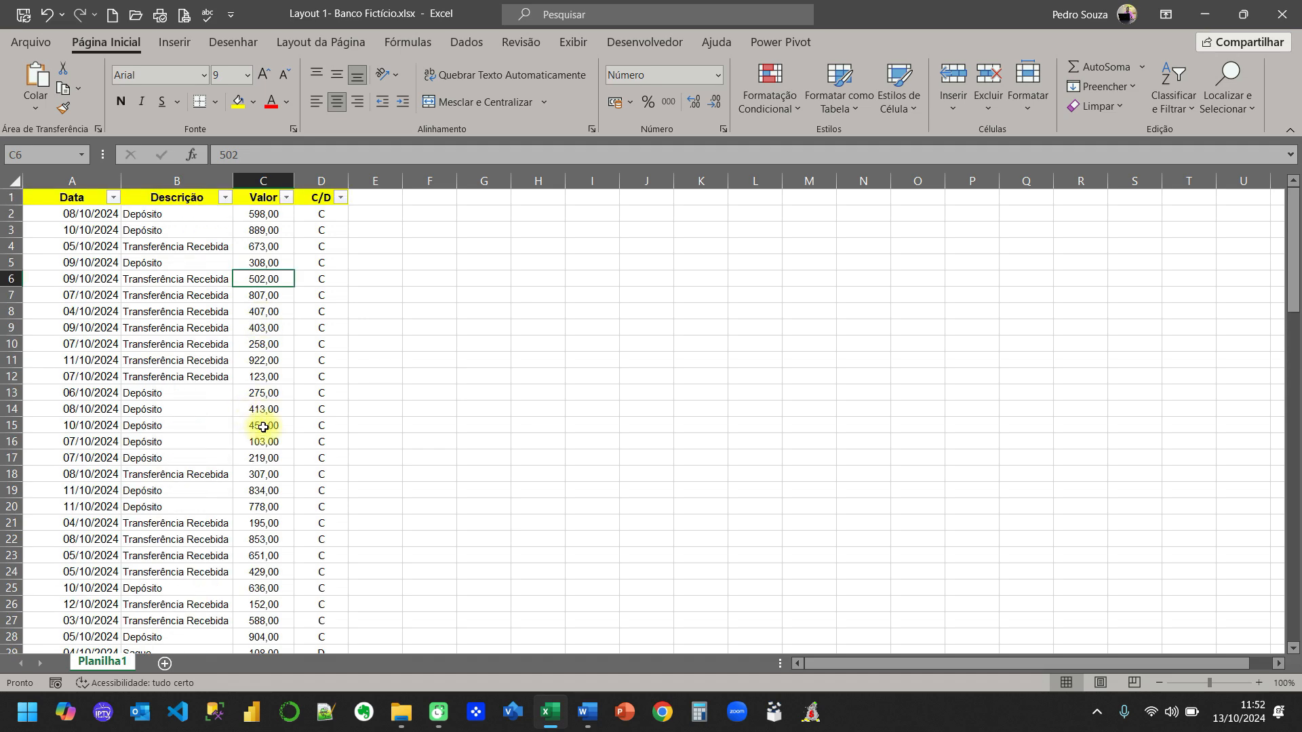
scroll(260, 433, down, 15)
scroll(263, 463, down, 13)
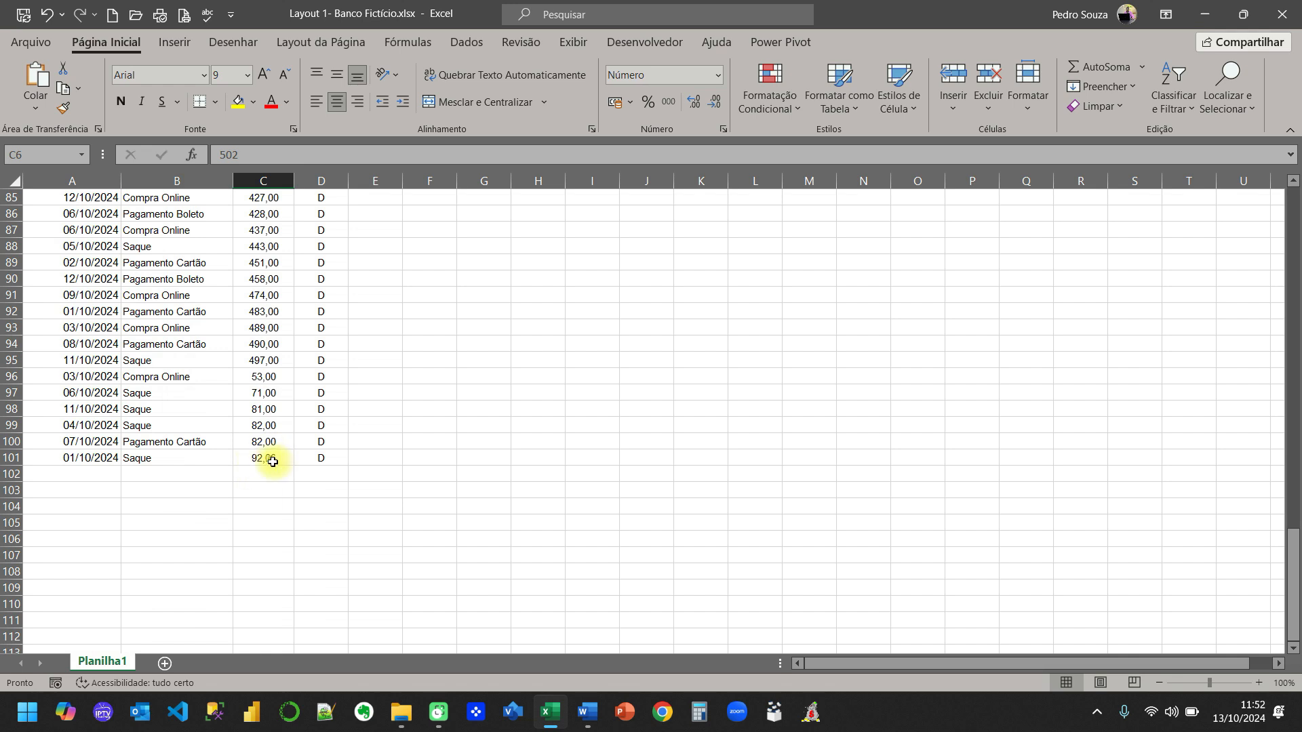
scroll(265, 347, up, 20)
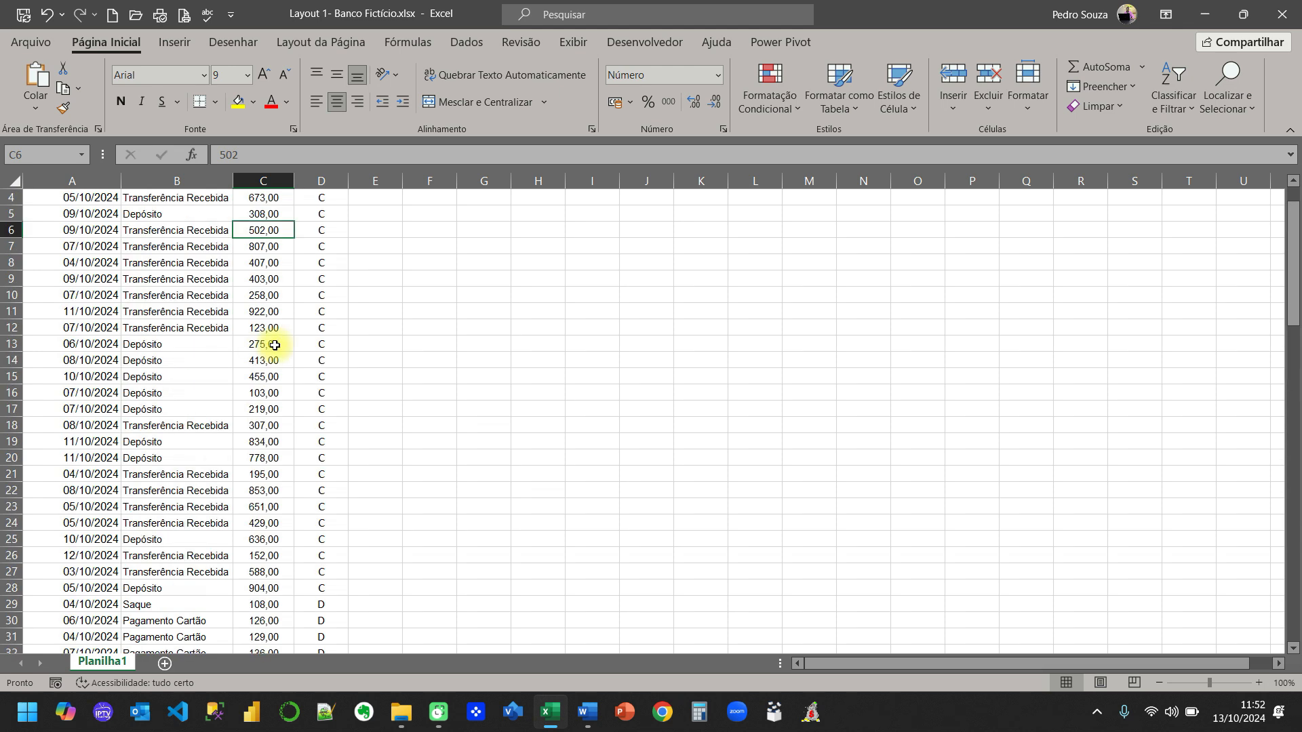
scroll(275, 345, up, 1)
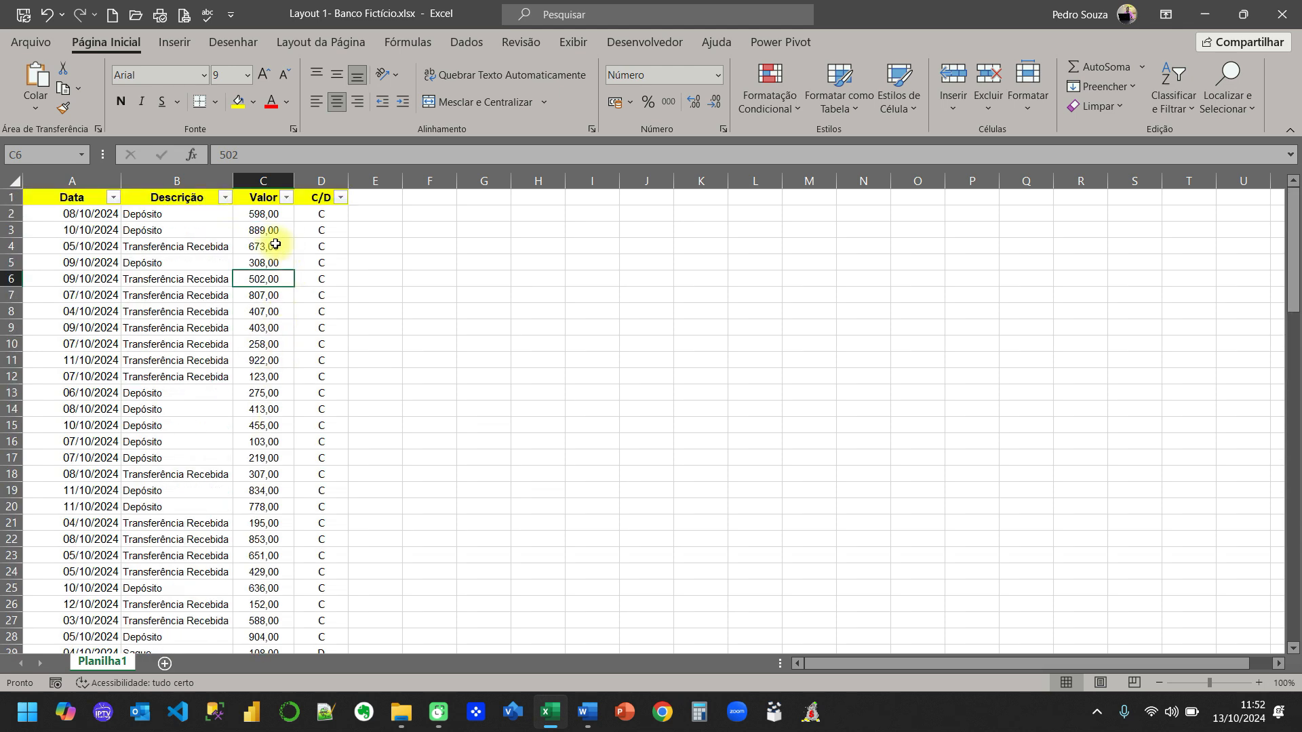
click(264, 181)
click(282, 254)
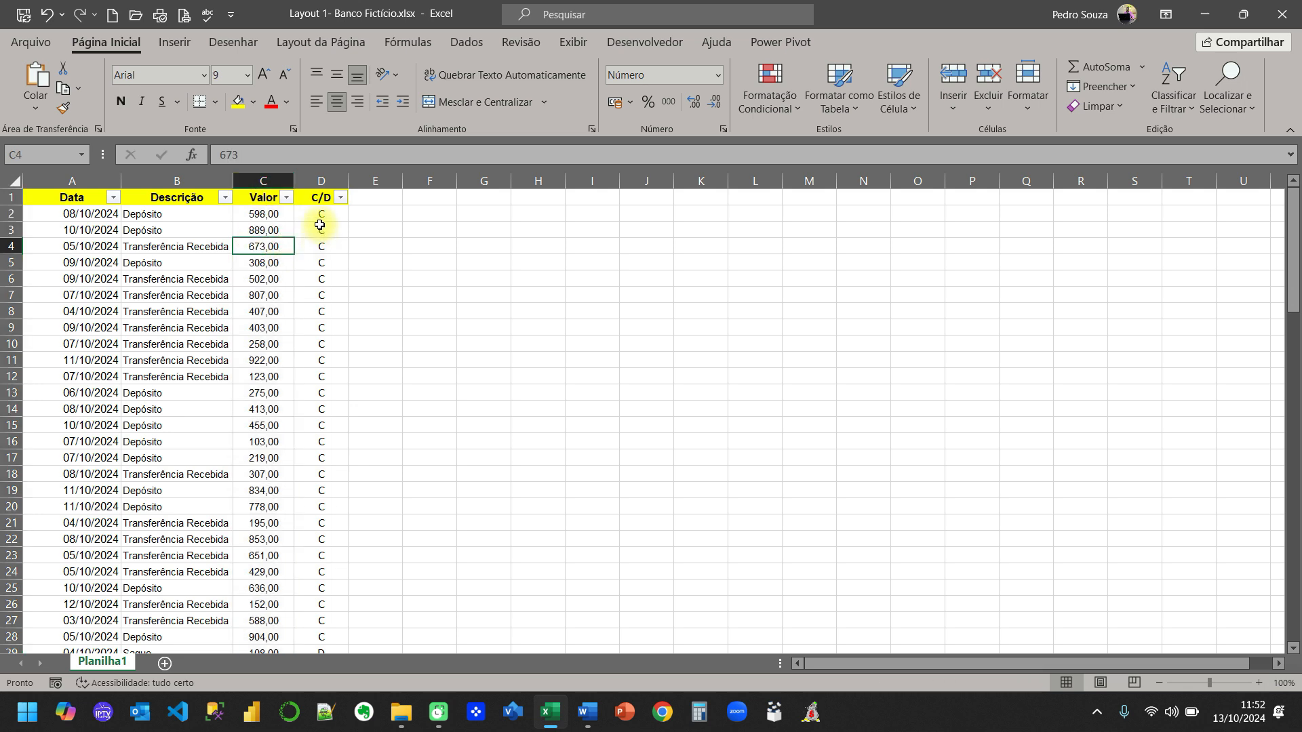
Check the C/D column's number format and its C and D entries from the first row to row 101
click(321, 180)
click(643, 76)
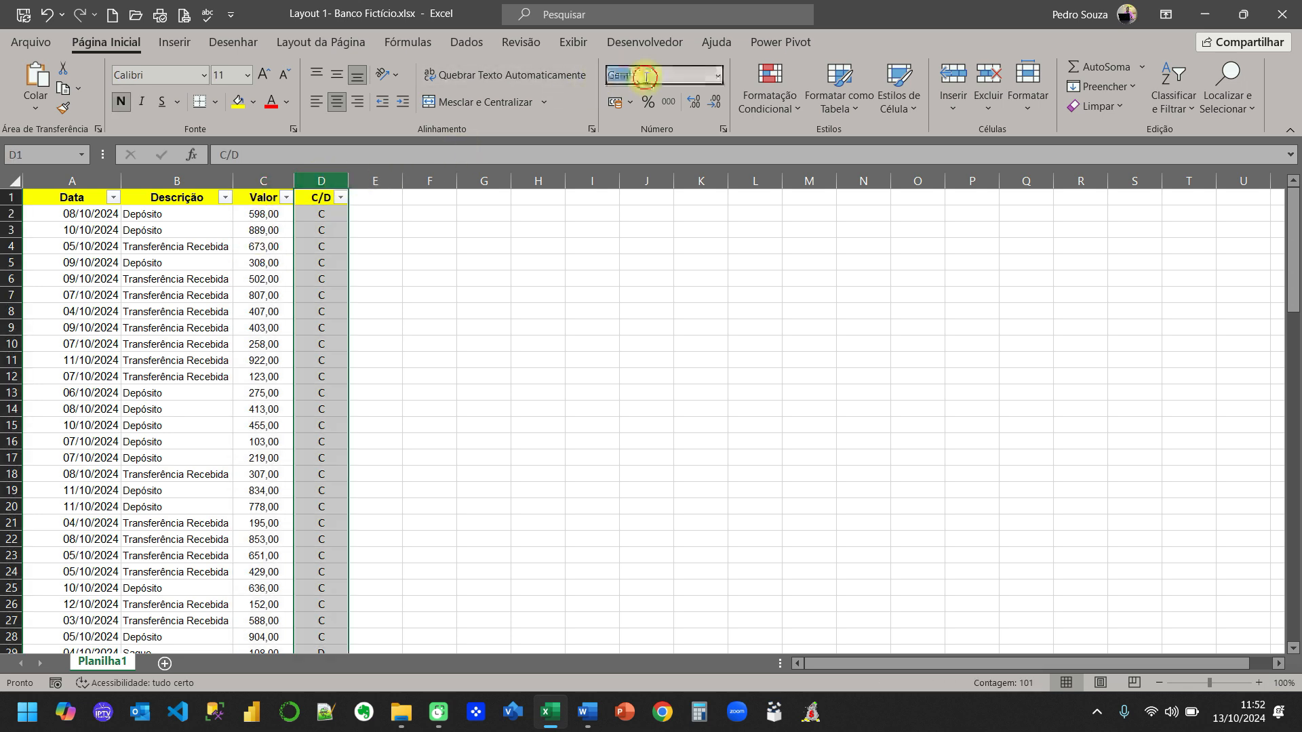
click(330, 246)
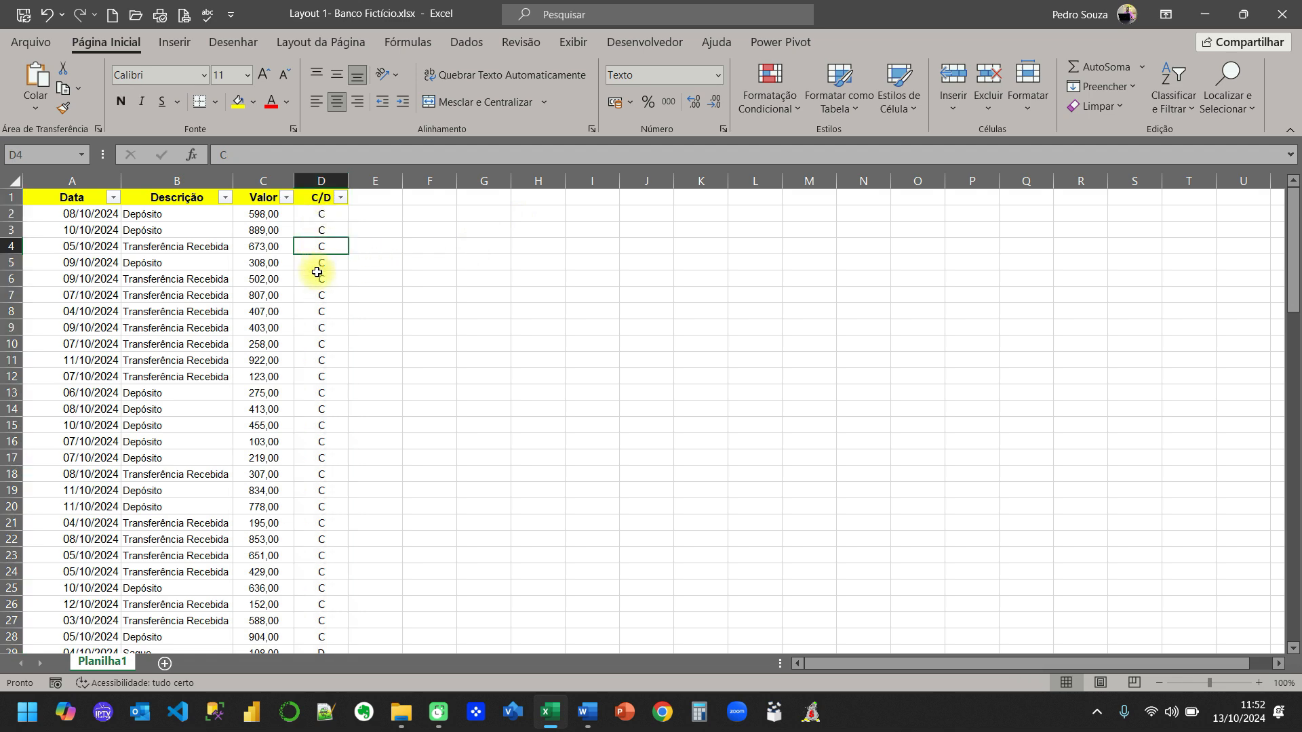
scroll(316, 278, down, 12)
scroll(316, 298, down, 15)
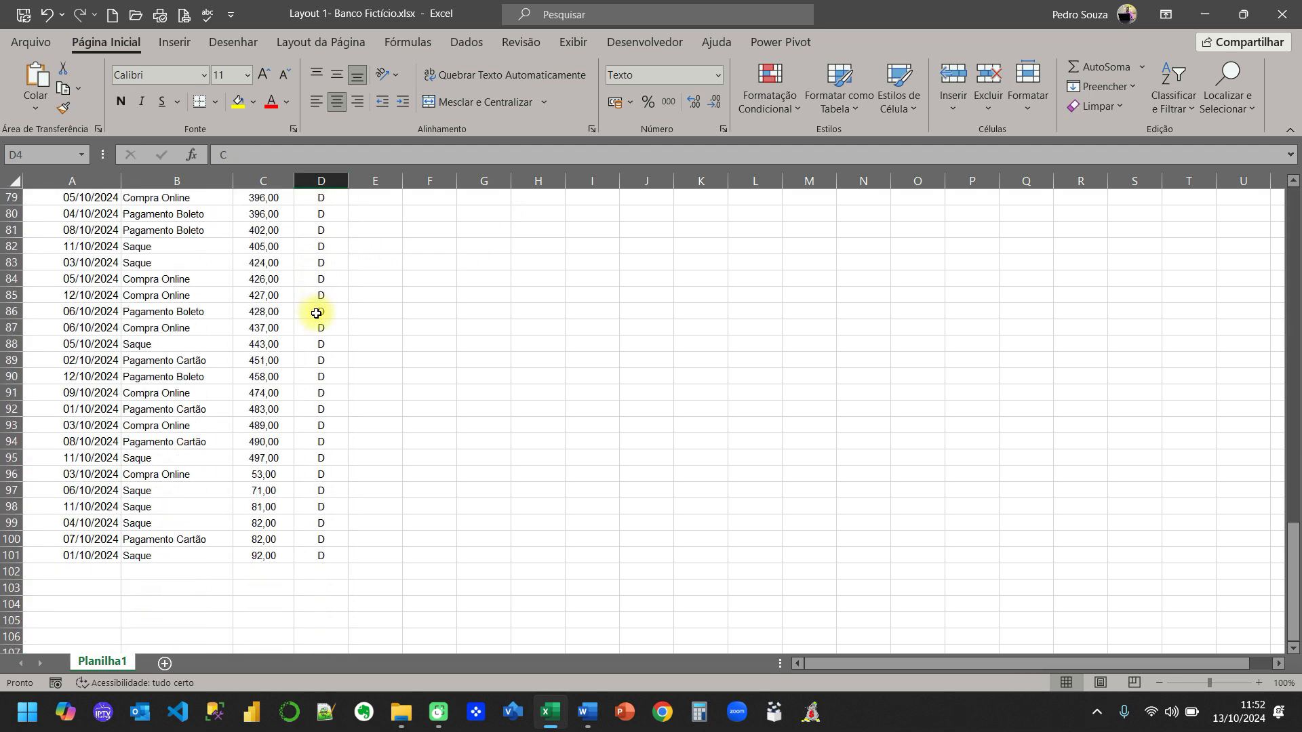
scroll(308, 342, up, 15)
scroll(307, 333, up, 13)
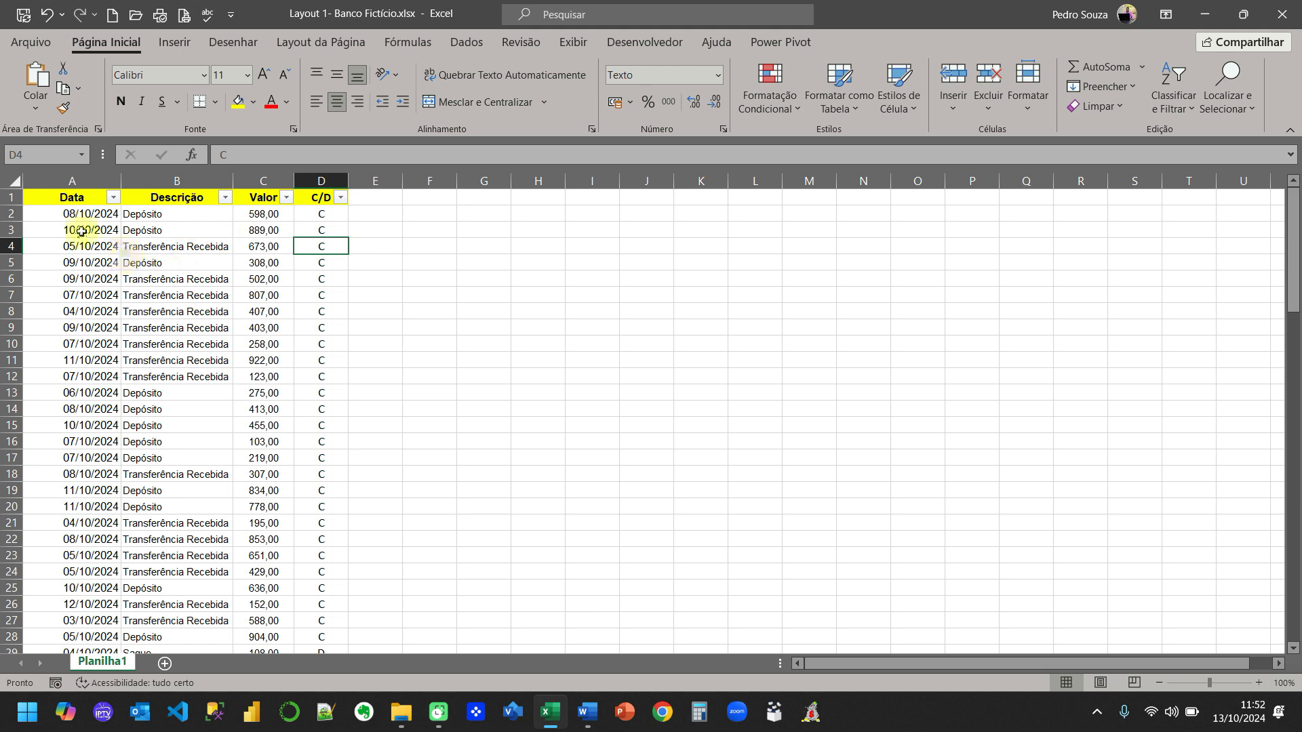
Sort the table by Data from oldest to newest and check the order down to row 101
click(113, 198)
click(120, 215)
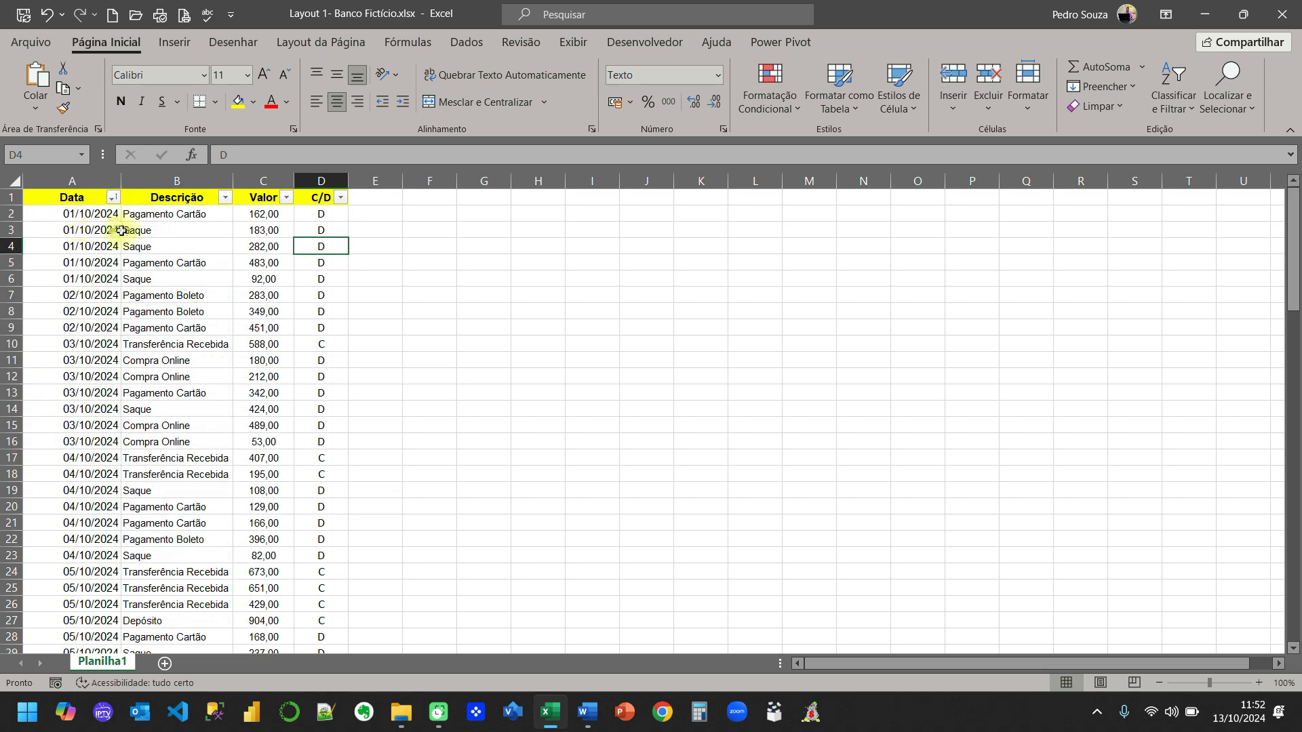
scroll(119, 231, down, 20)
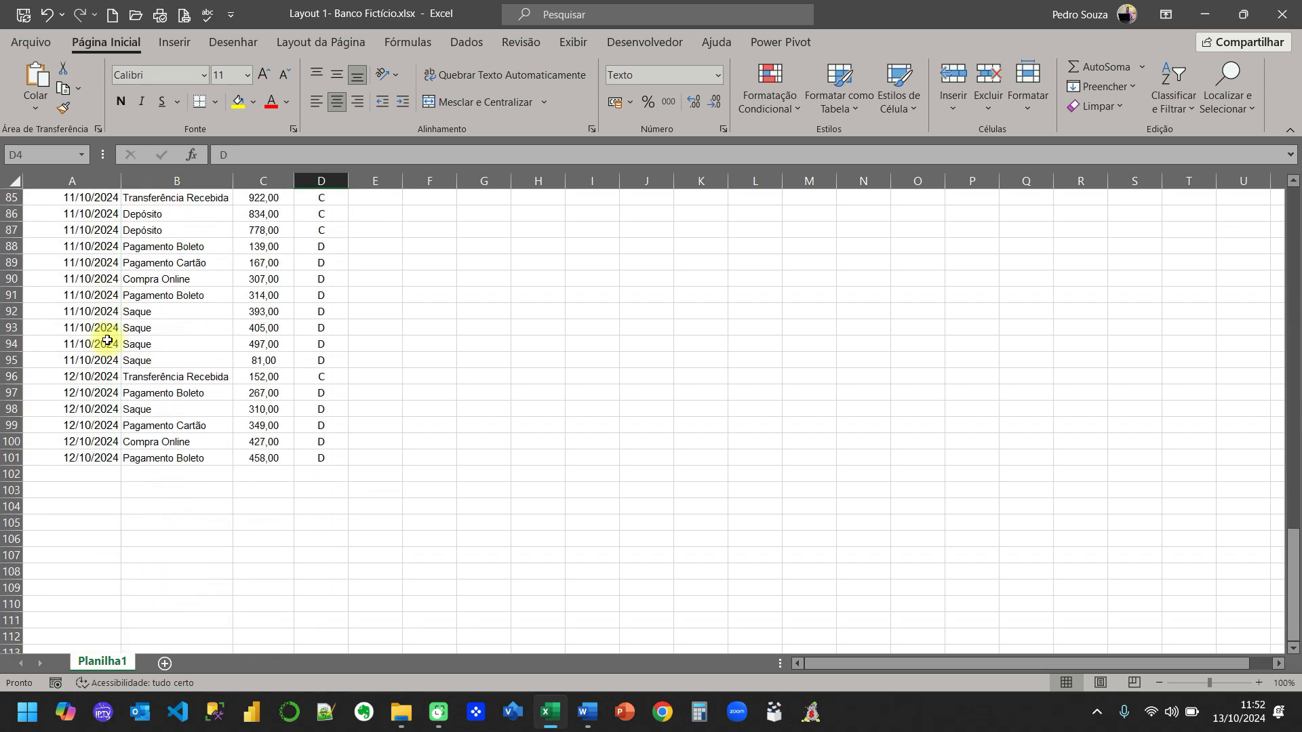
scroll(109, 319, up, 20)
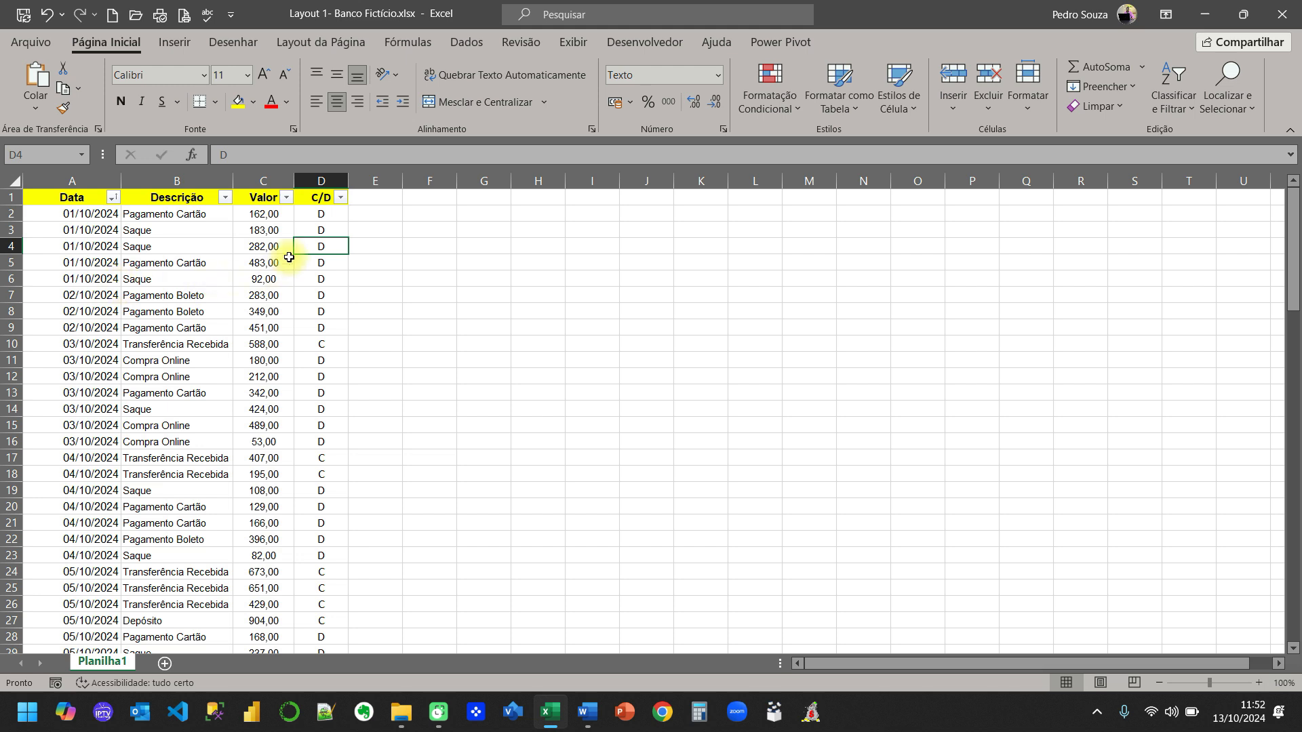
Return the cell selection to the Data header in A1
click(318, 231)
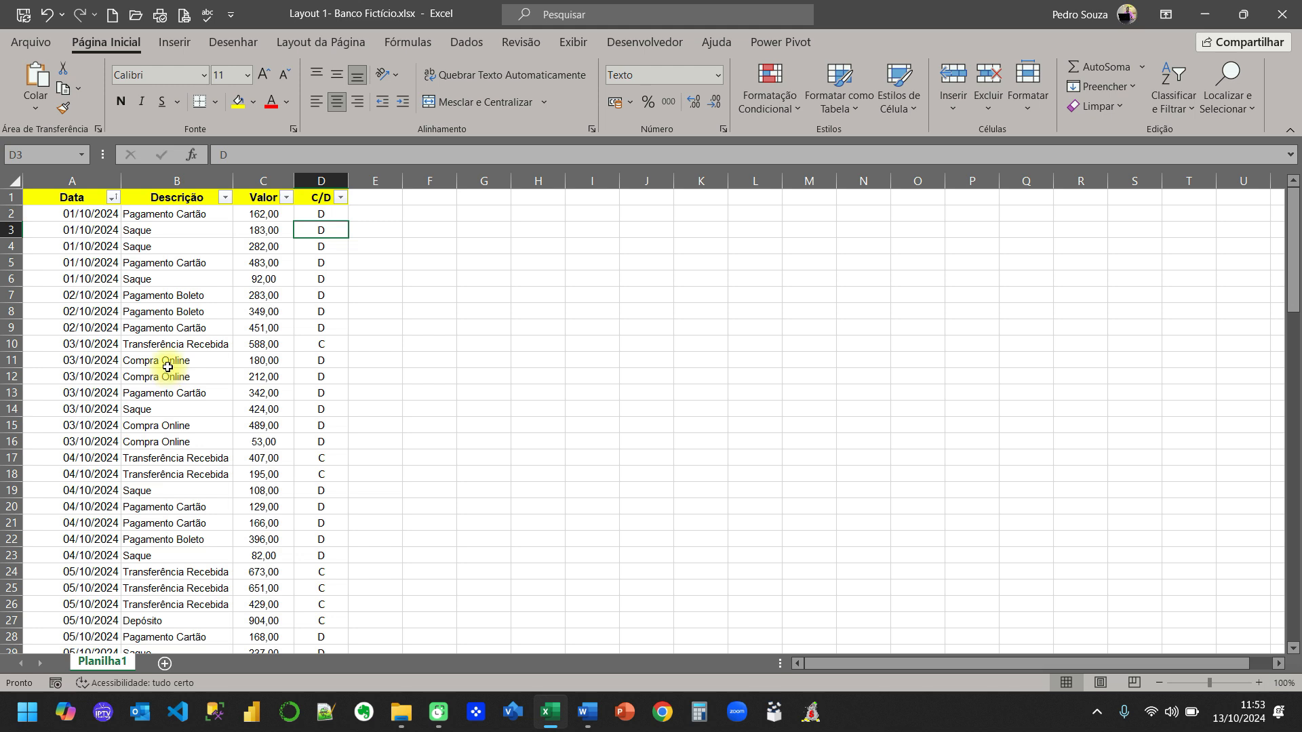
click(102, 244)
key(Up)
key(Up)
key(Up)
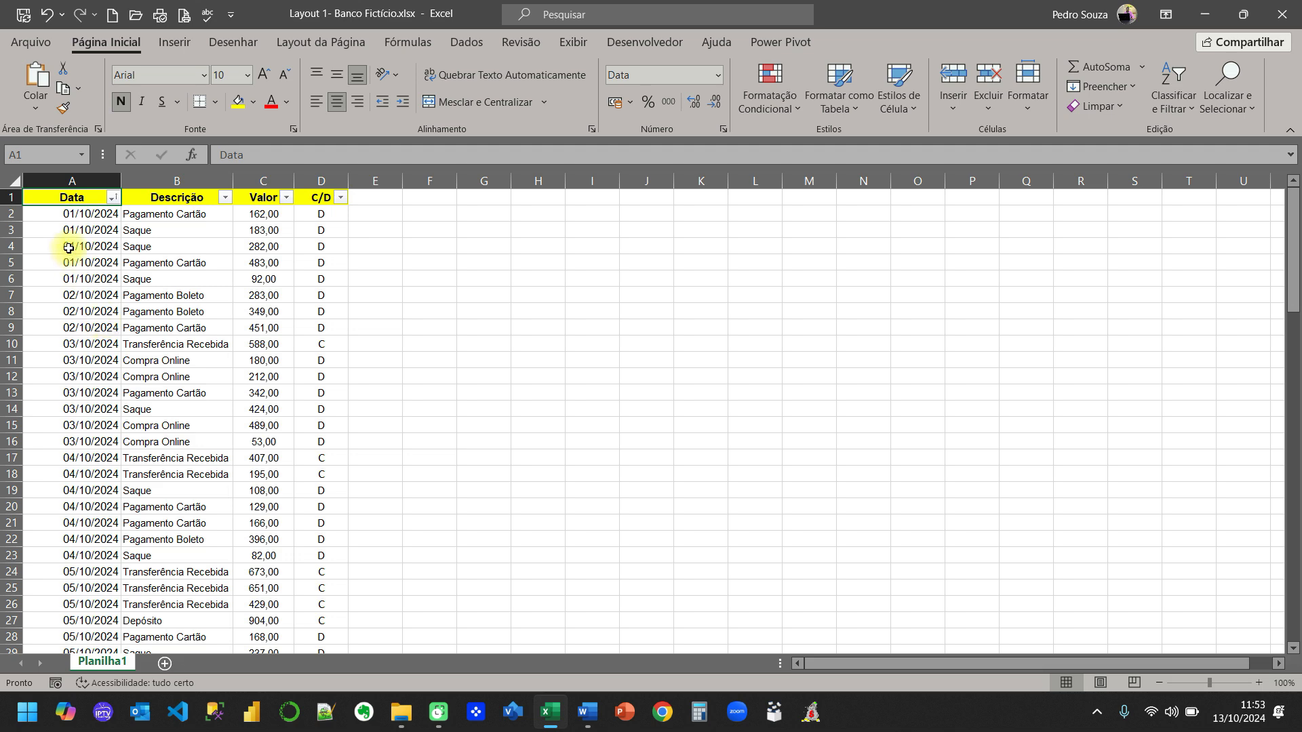
Start saving a copy of the Layout 1 workbook and browse up to the Conversão Extrato Bancário folder
click(43, 51)
click(57, 265)
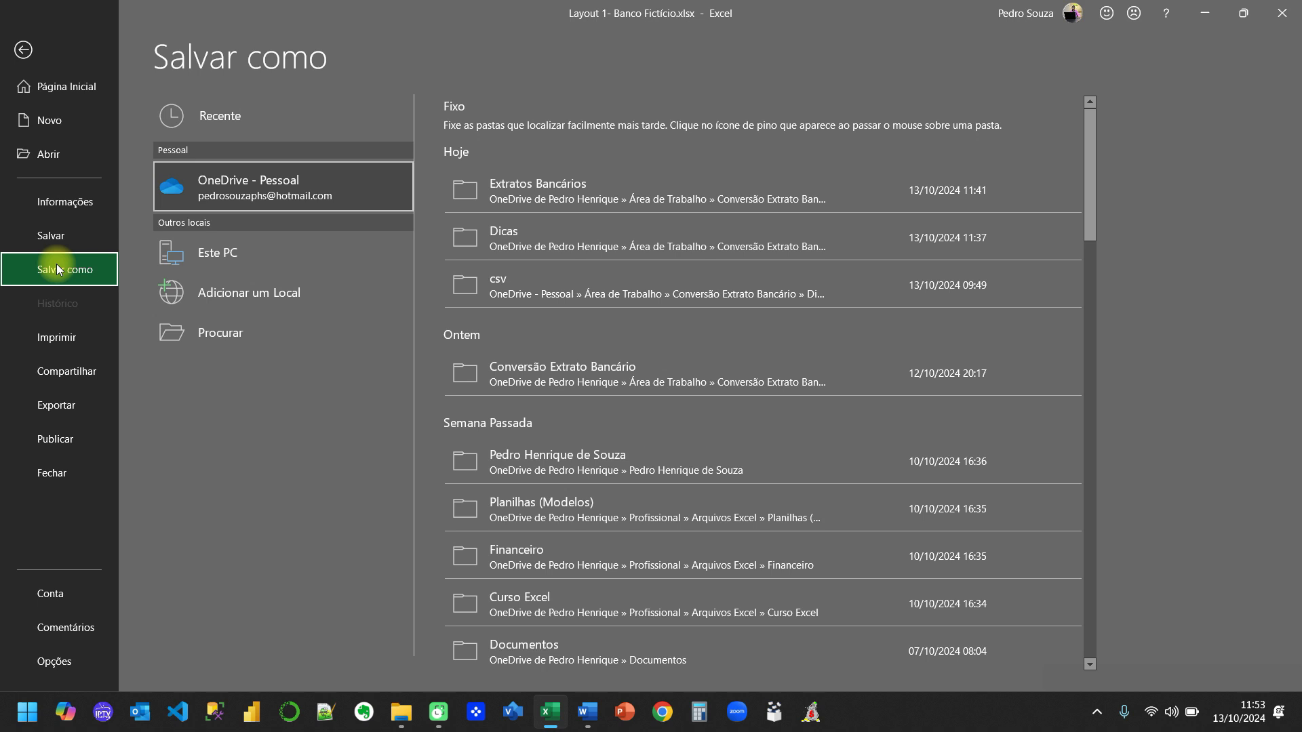
click(222, 335)
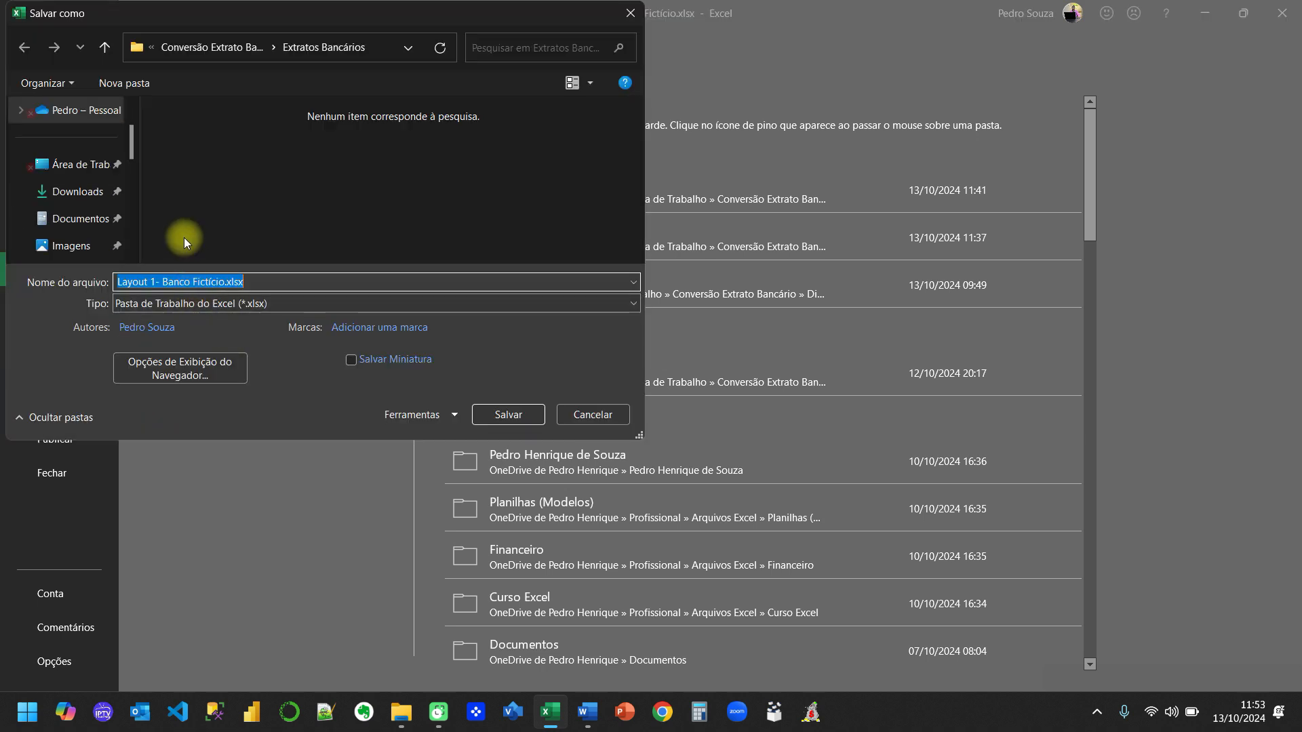
click(182, 50)
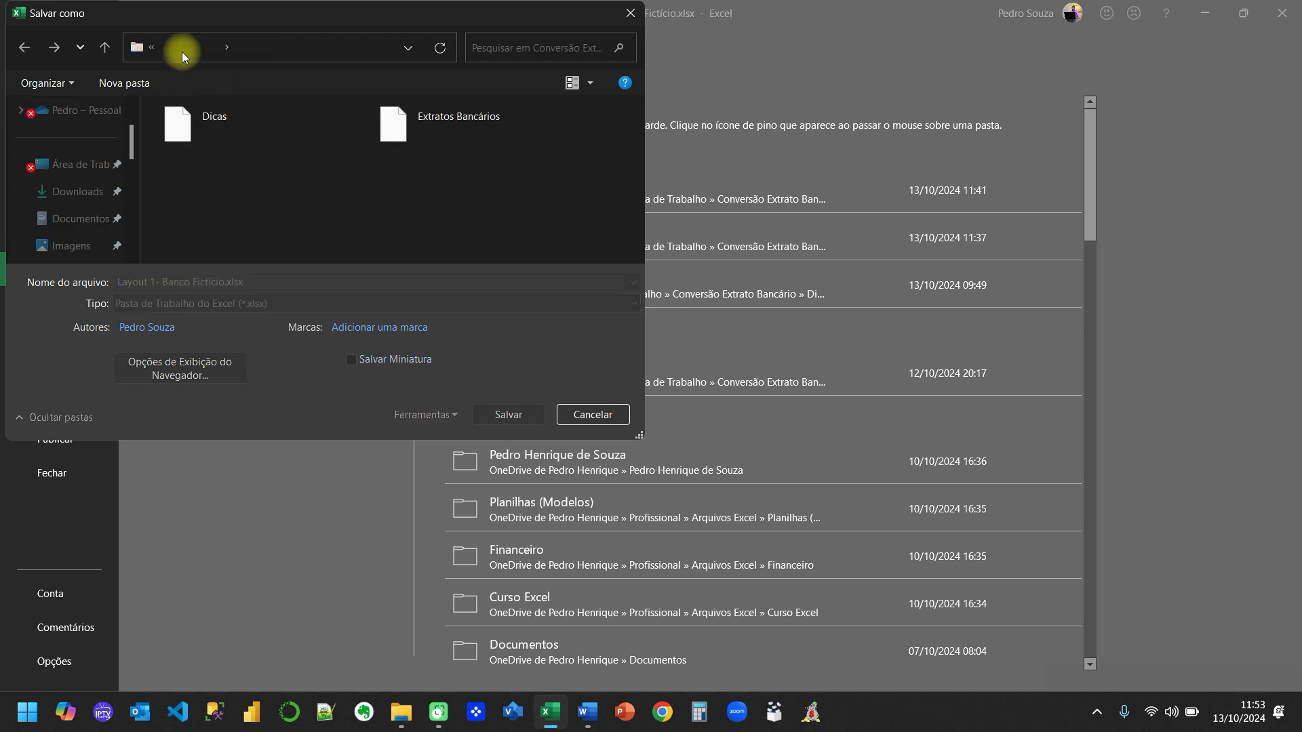
Save the workbook in the Dicas folder as Layout 1- Banco Fictício.csv, using the CSV (separado por vírgulas) format
double_click(189, 125)
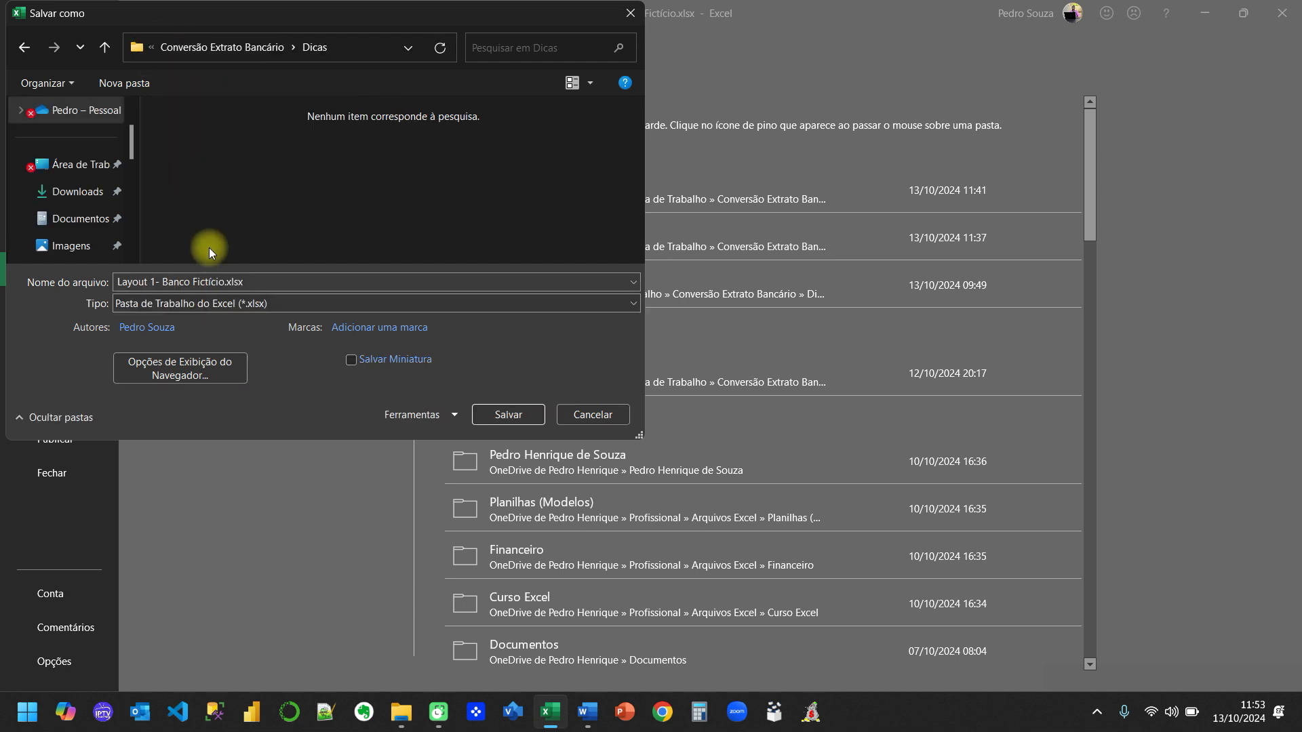
click(162, 306)
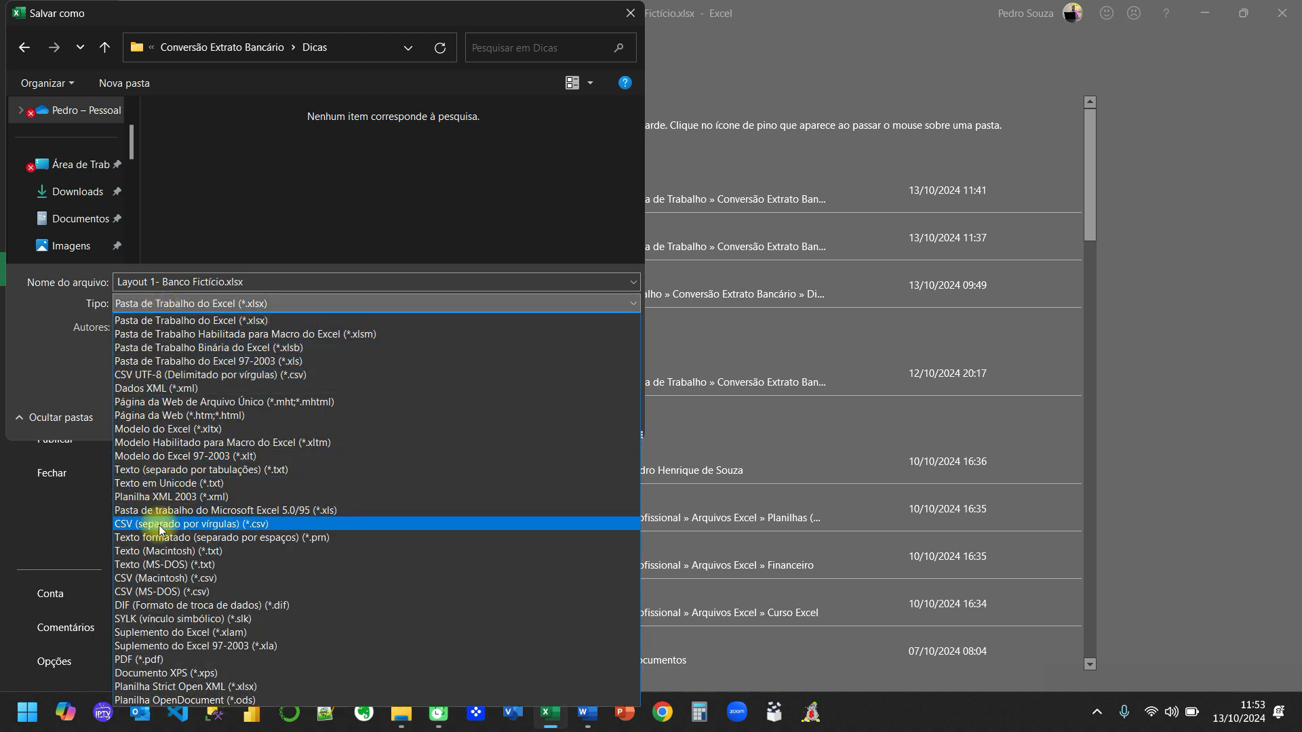
click(225, 526)
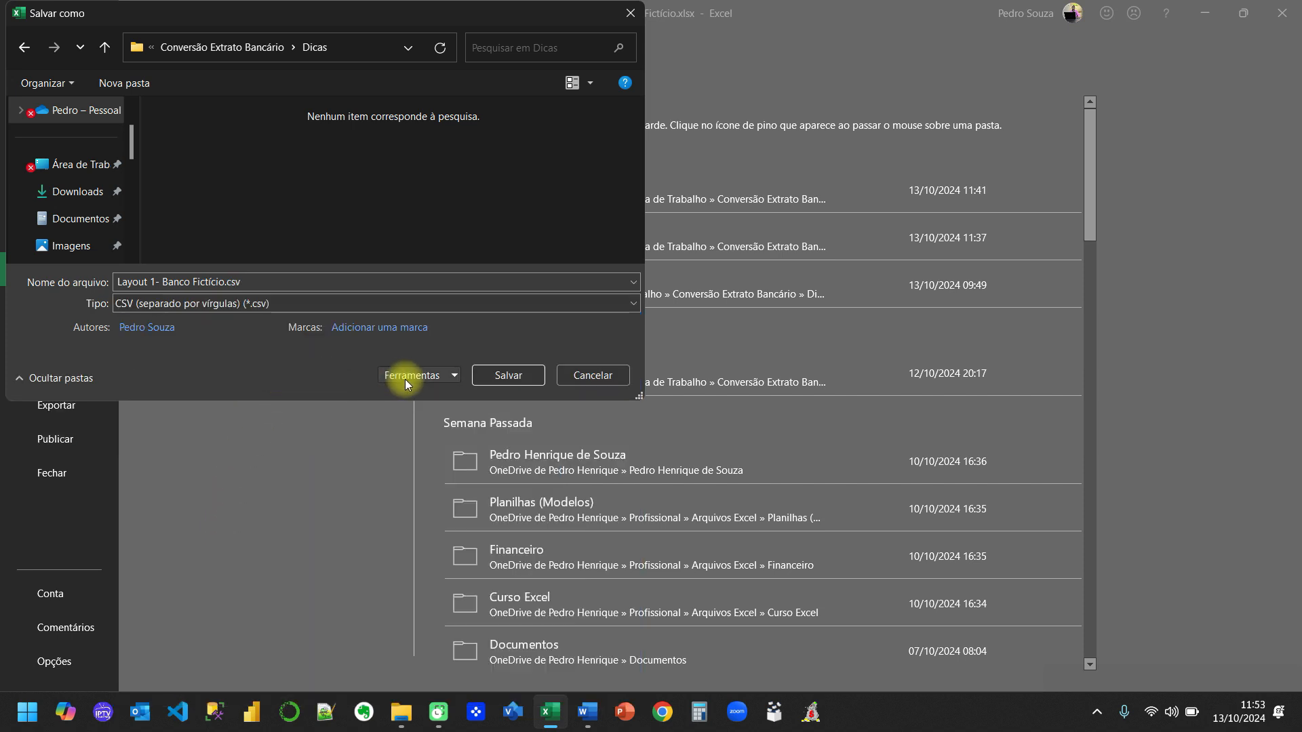
click(497, 381)
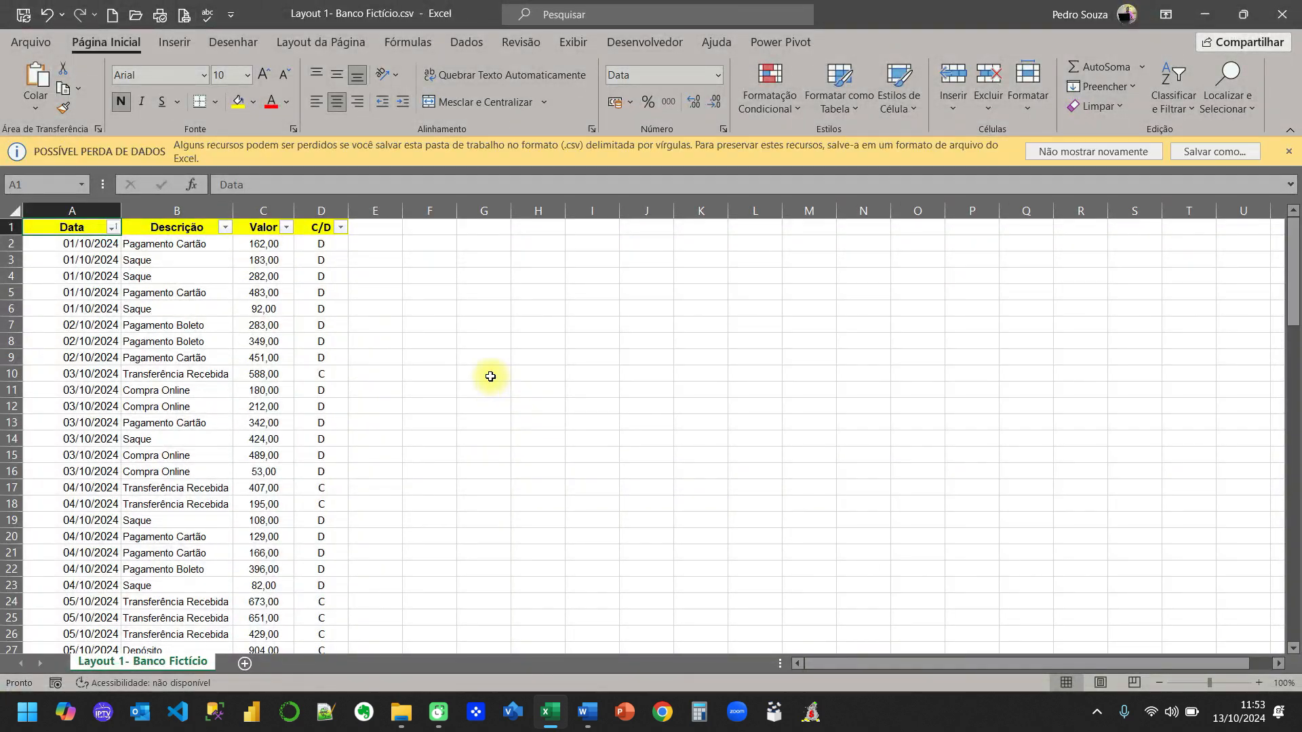
Save the CSV workbook again and close it
click(1288, 149)
click(1288, 148)
click(23, 13)
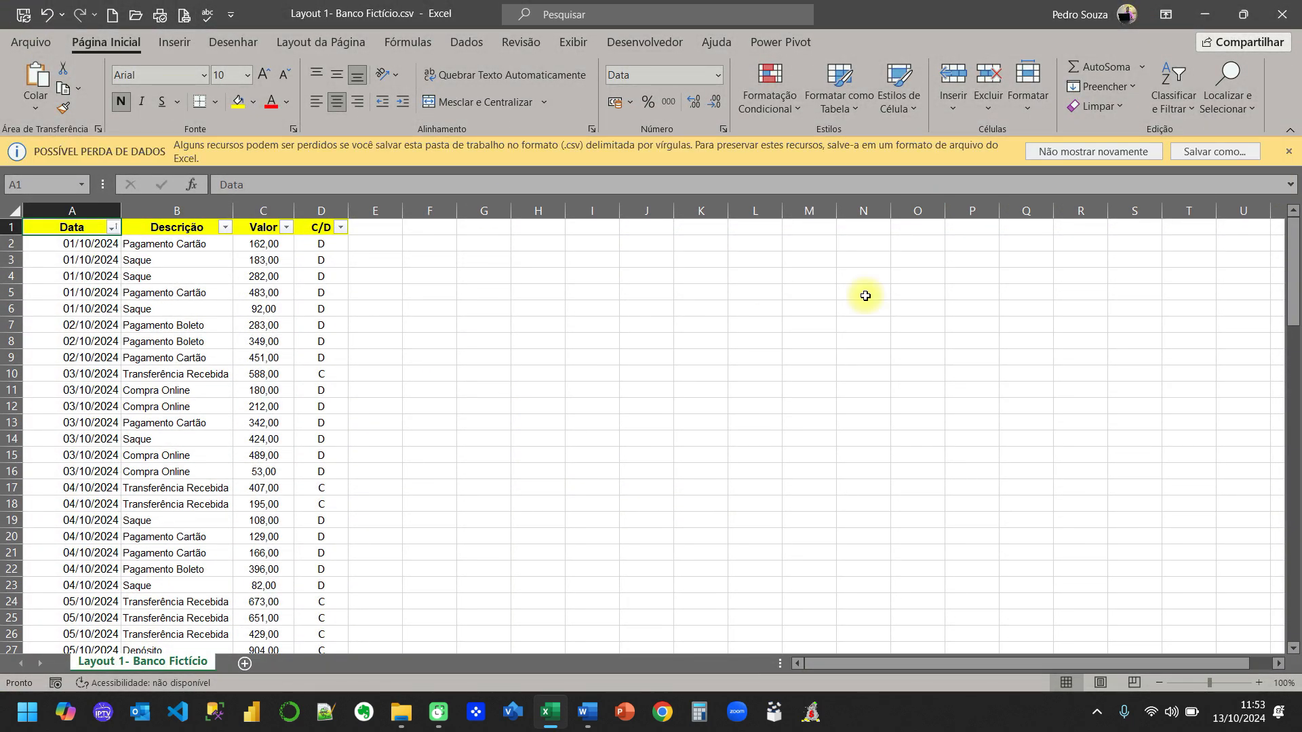
click(1288, 149)
click(1281, 15)
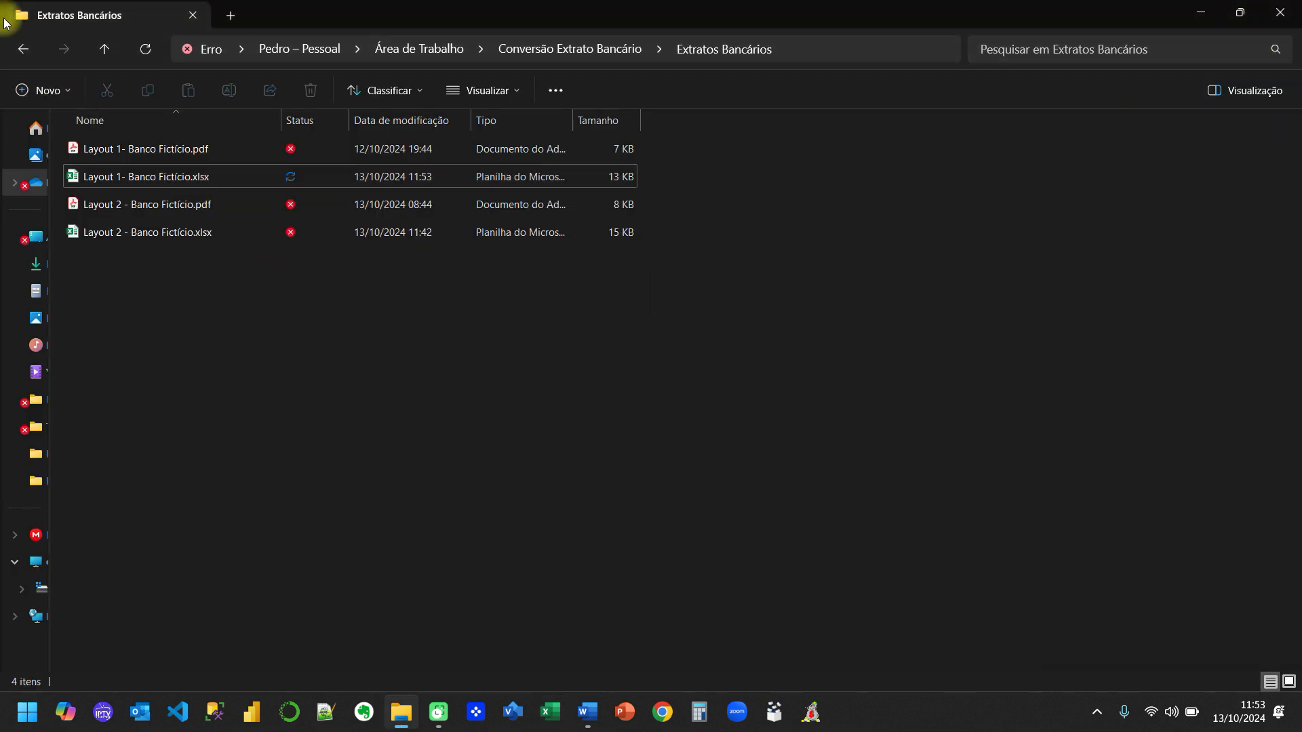
Go to the Dicas folder and widen the Nome column of its file list
click(23, 48)
double_click(128, 148)
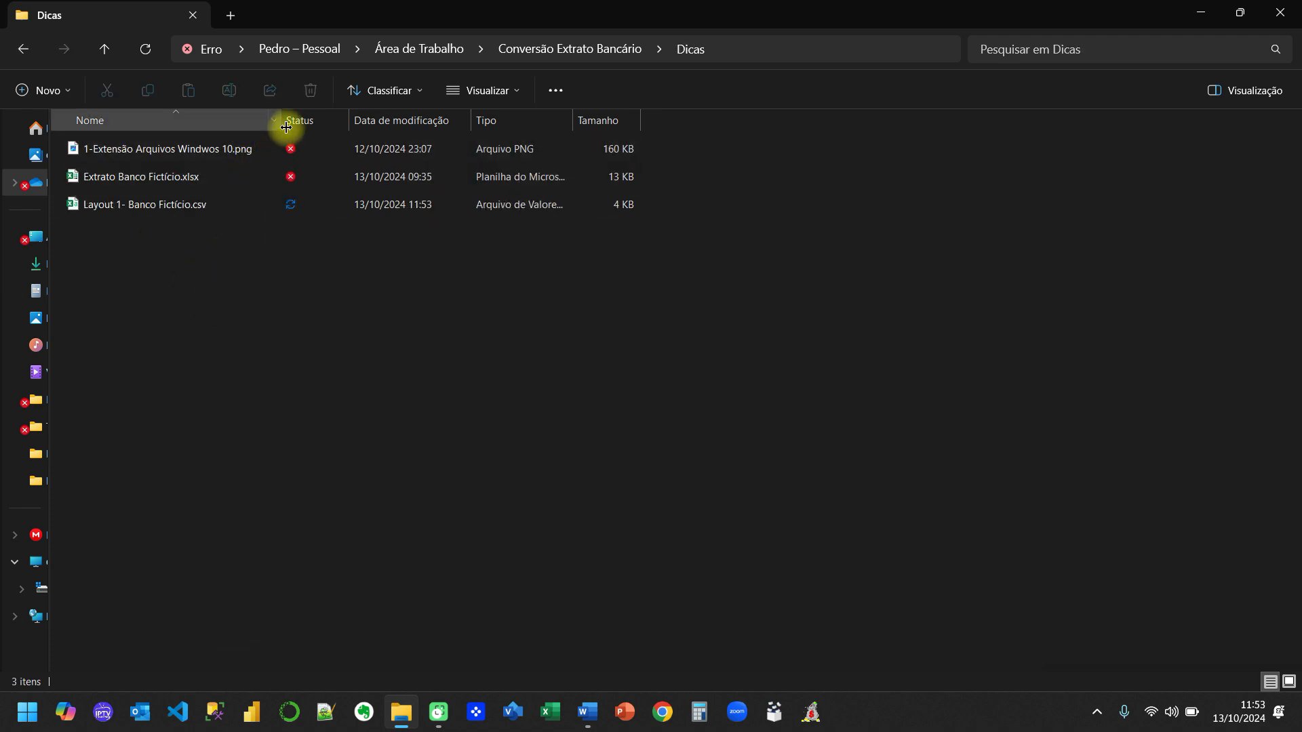
drag(281, 121, 407, 129)
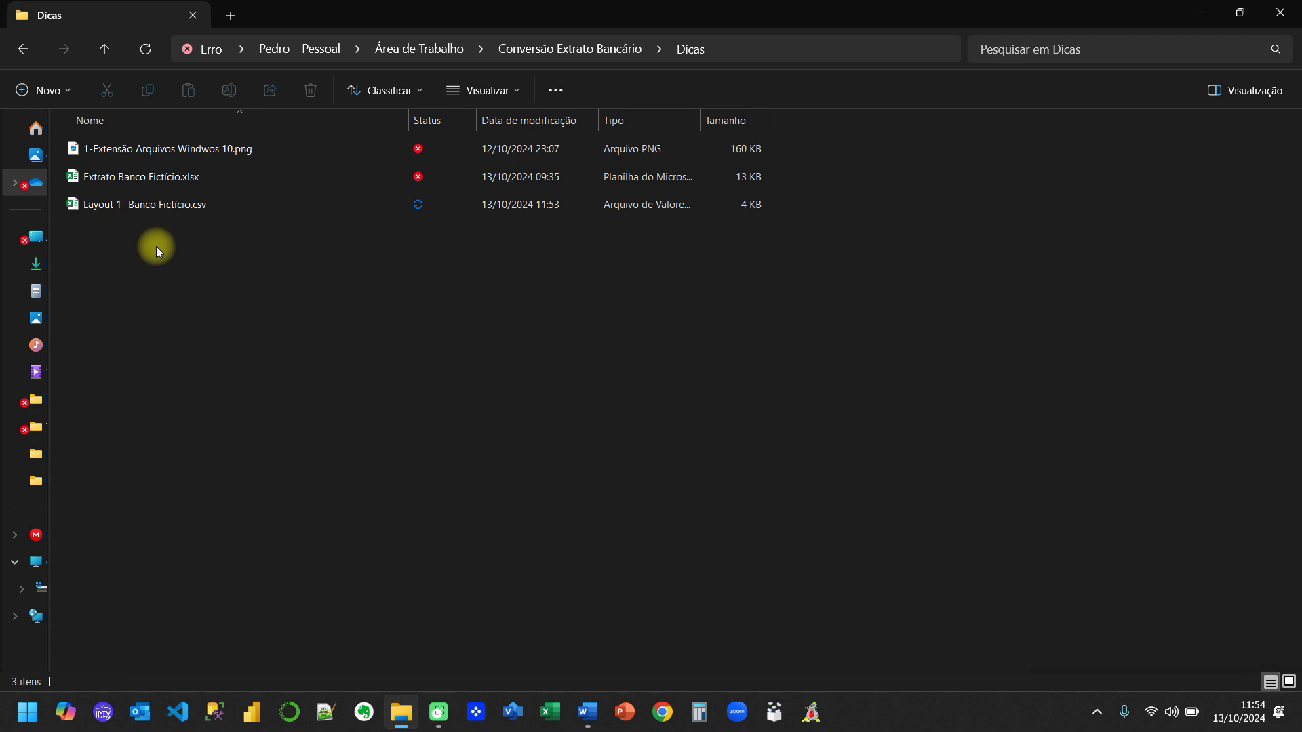
mouse_move(198, 208)
Turn off the display of file name extensions from the Computador location and close the window
click(45, 553)
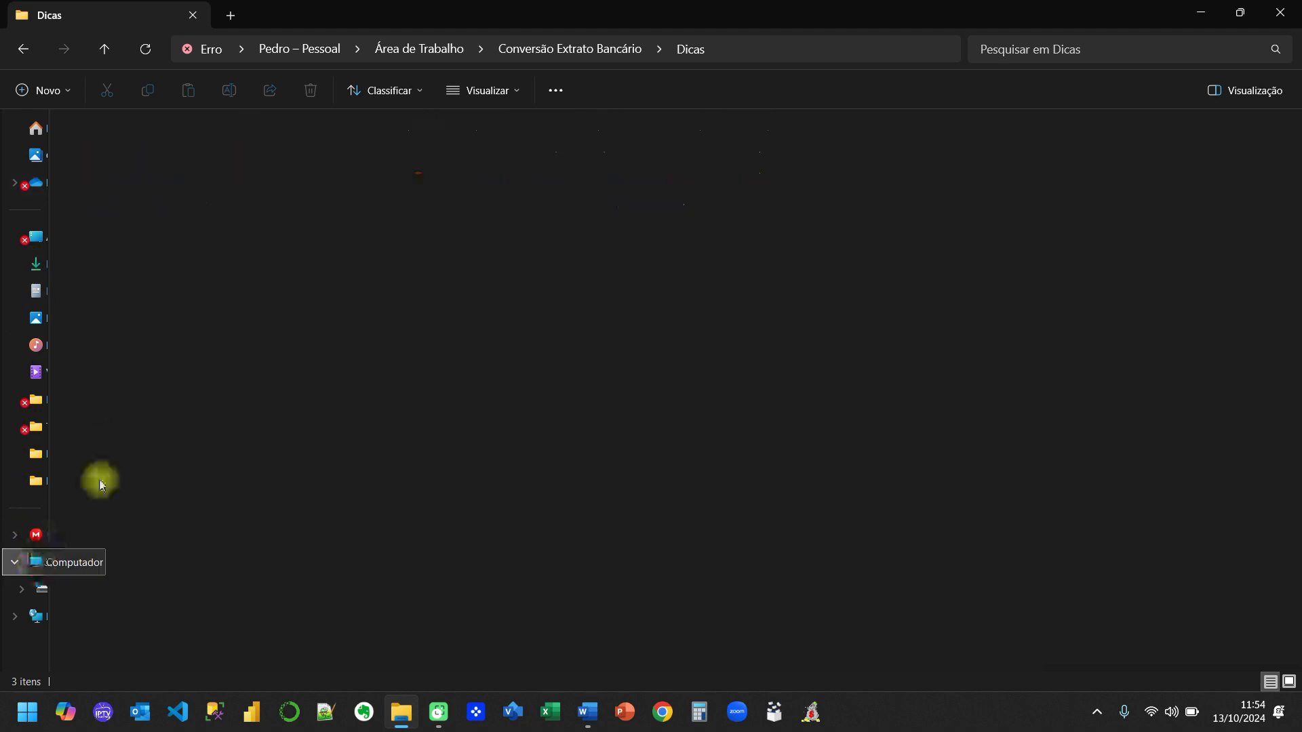
click(505, 95)
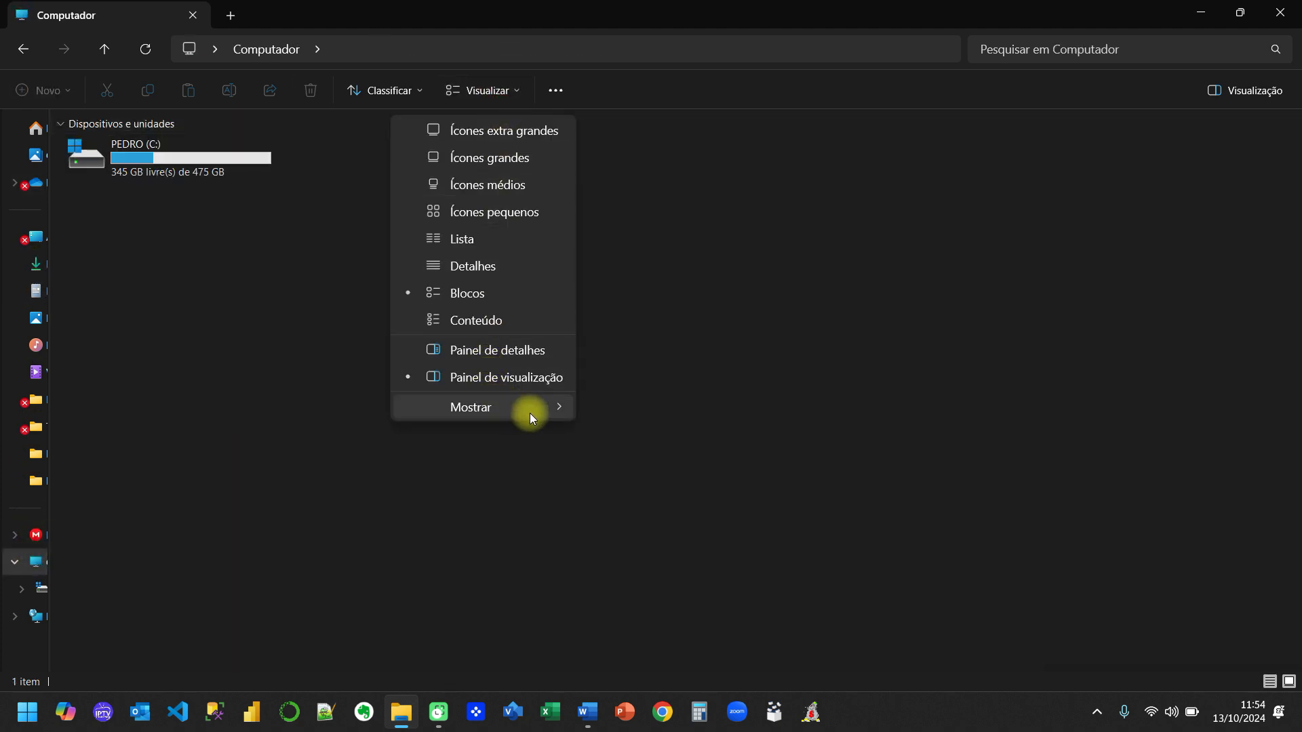
mouse_move(522, 414)
click(649, 502)
click(1279, 12)
Open Conversão Extrato Bancário from the desktop, check how file names appear in the Dicas folder, and close the window
click(41, 257)
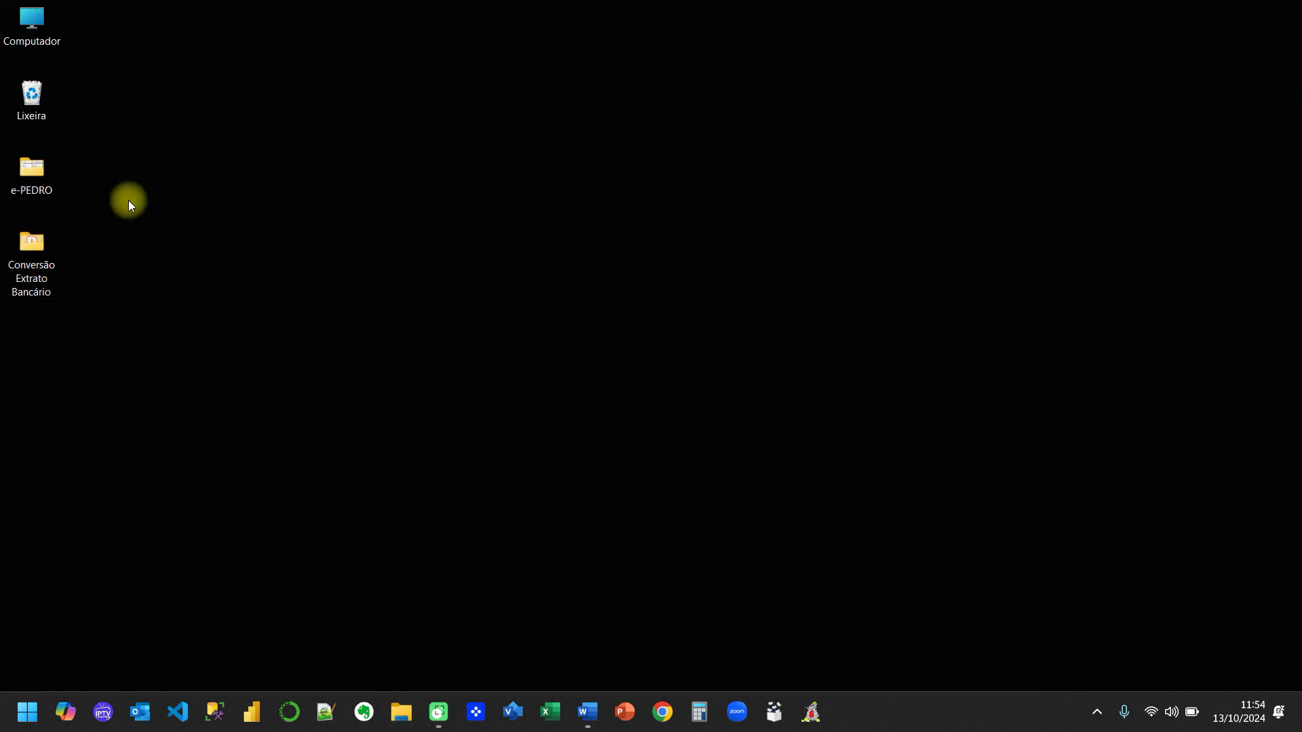
double_click(52, 242)
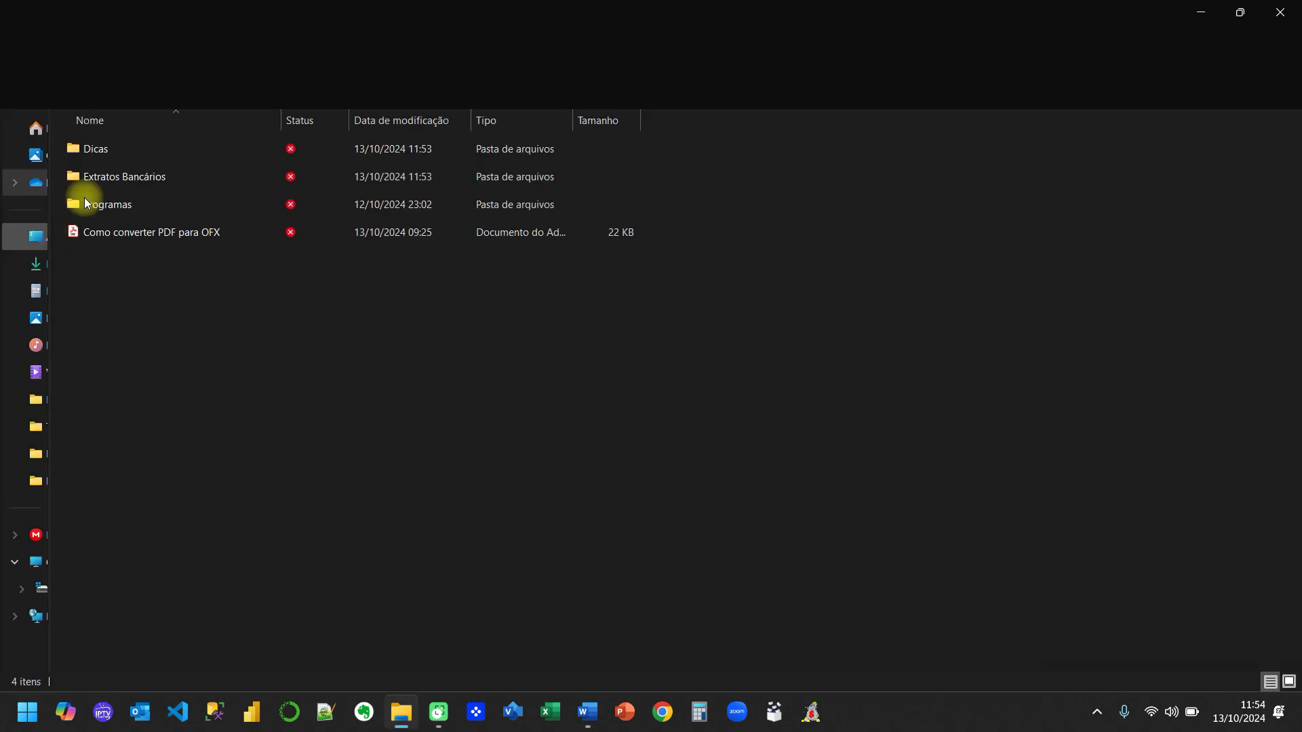
click(117, 150)
double_click(117, 150)
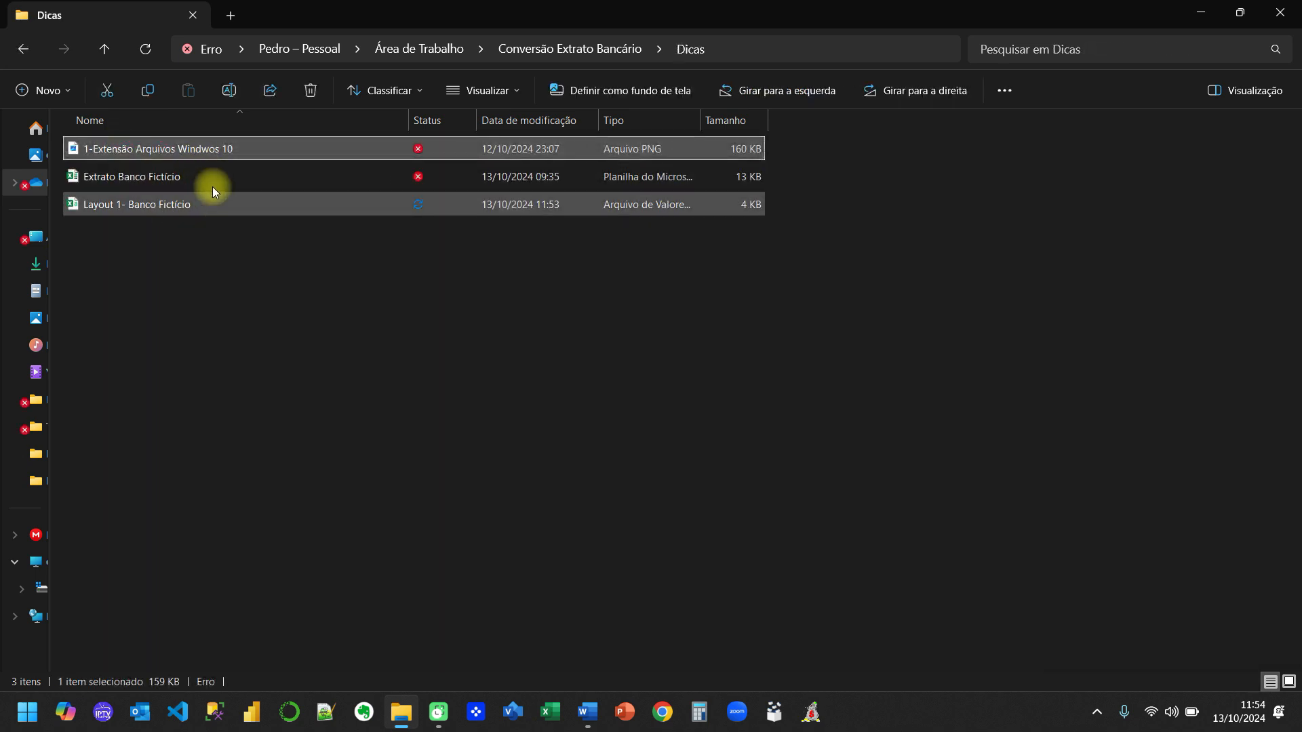
click(189, 234)
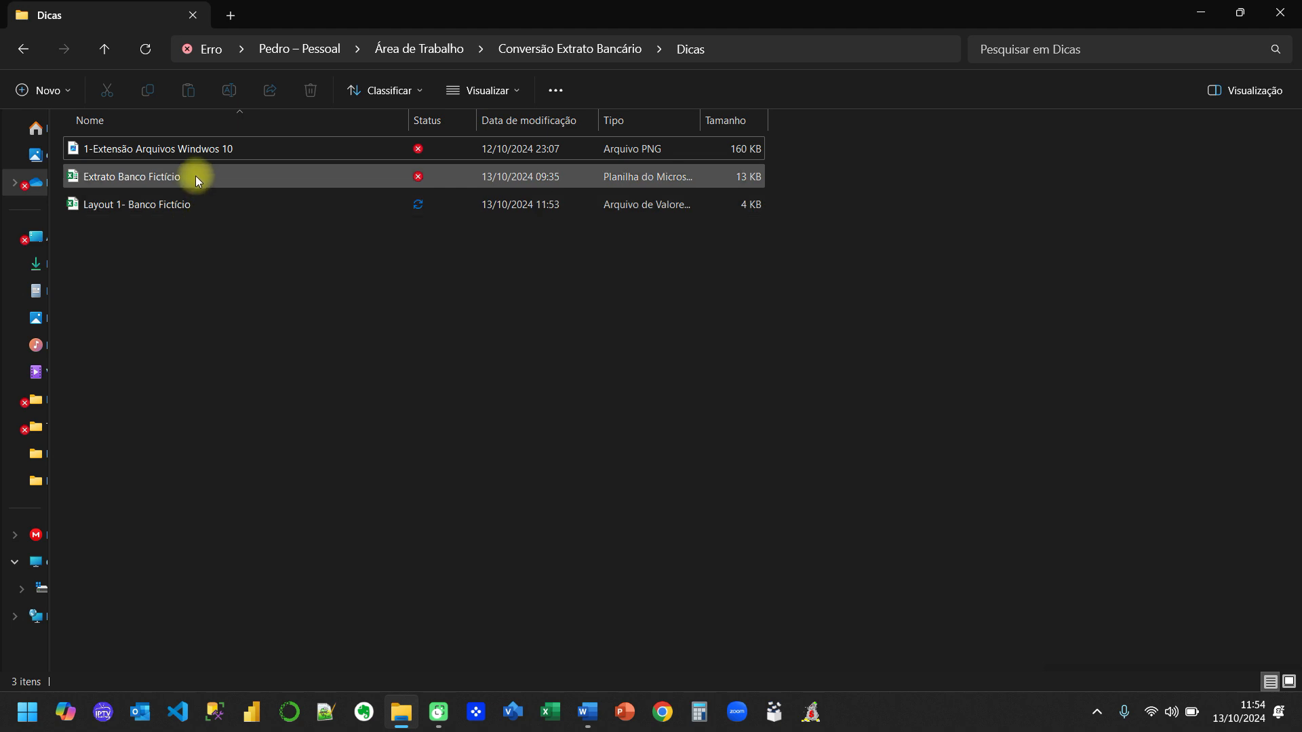
click(1279, 12)
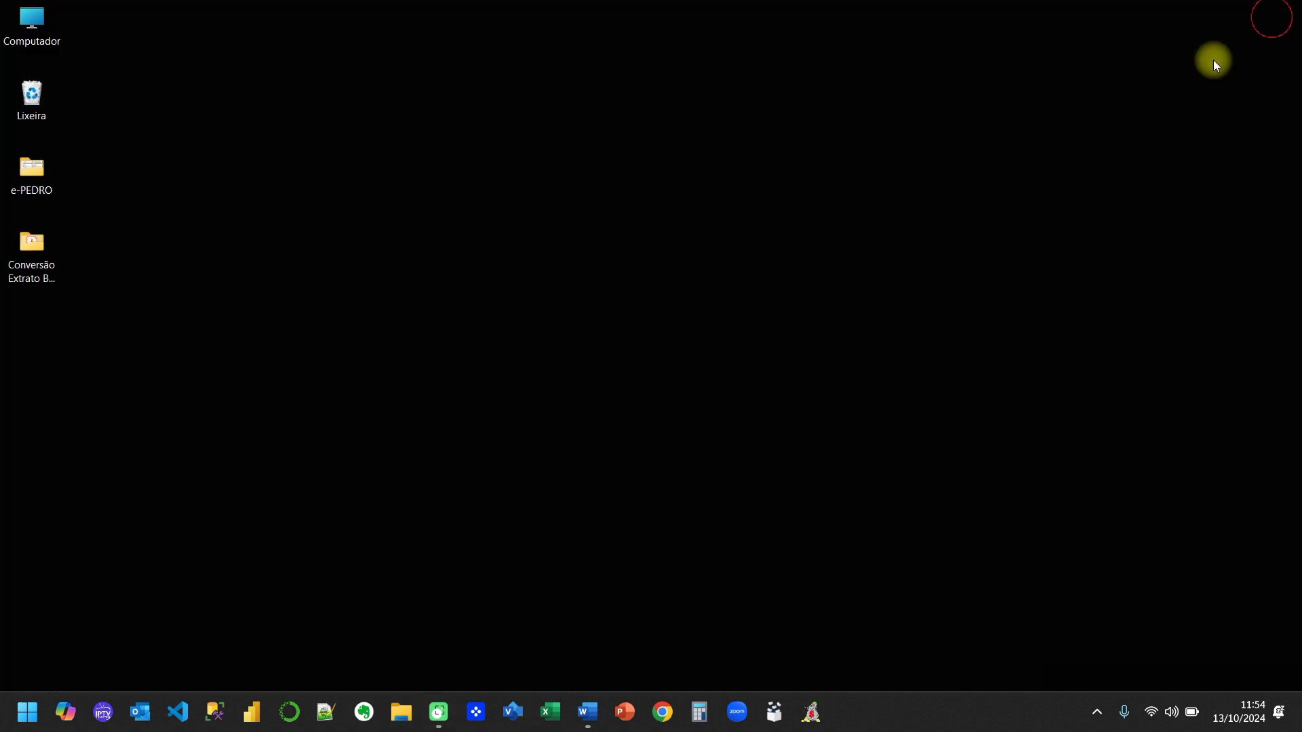
Open Computador from the desktop, turn on the display of file name extensions, and close the window
double_click(39, 23)
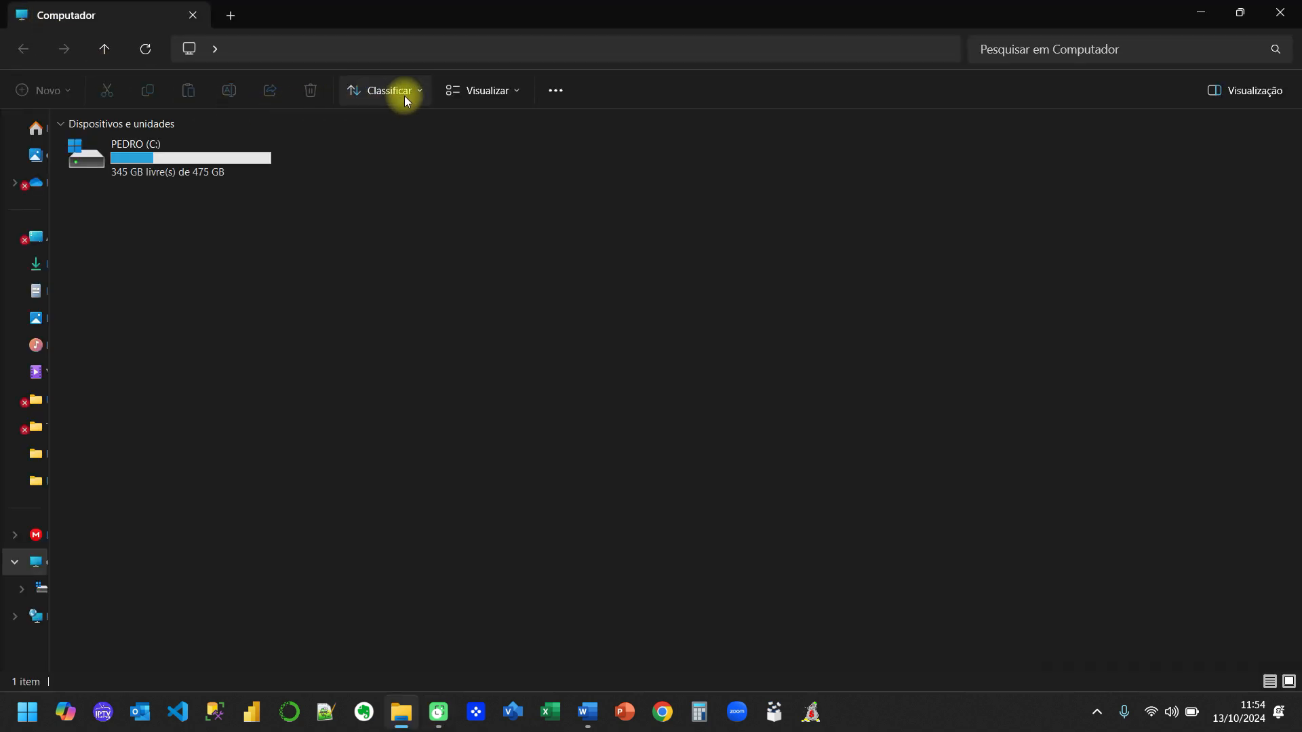
click(492, 92)
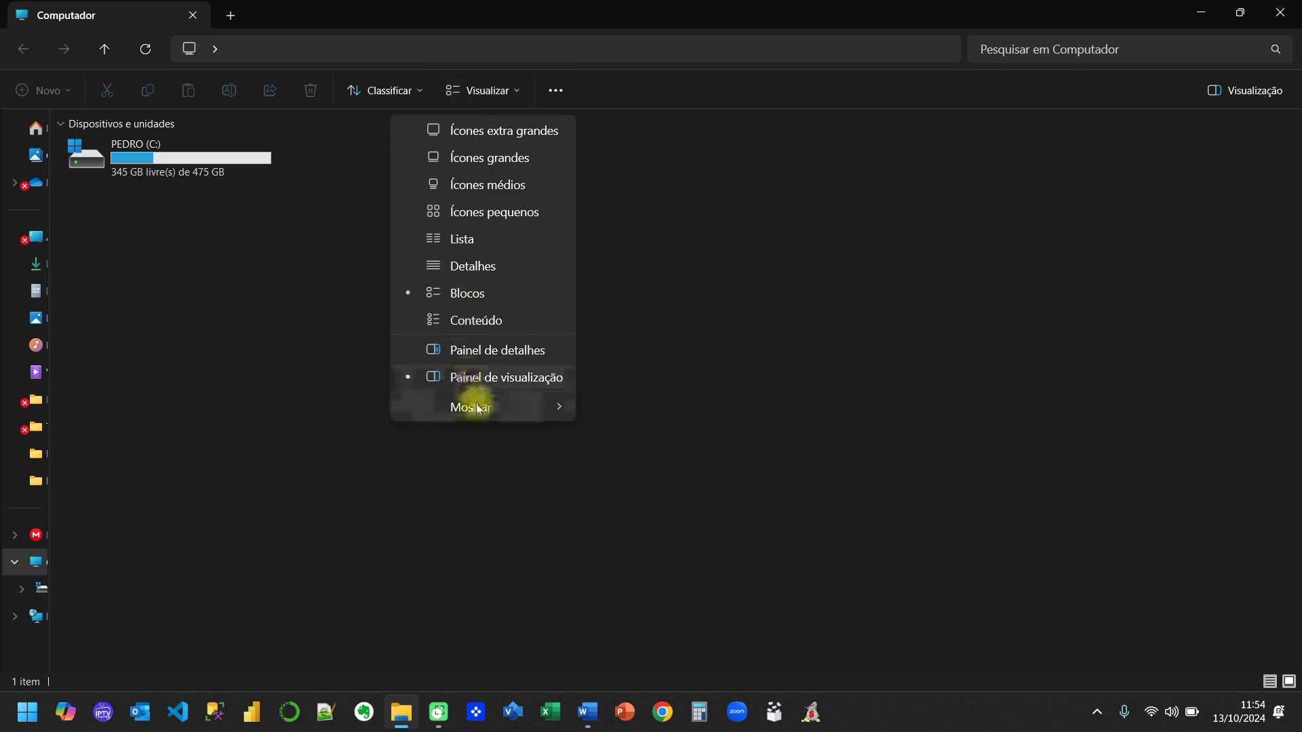
mouse_move(466, 407)
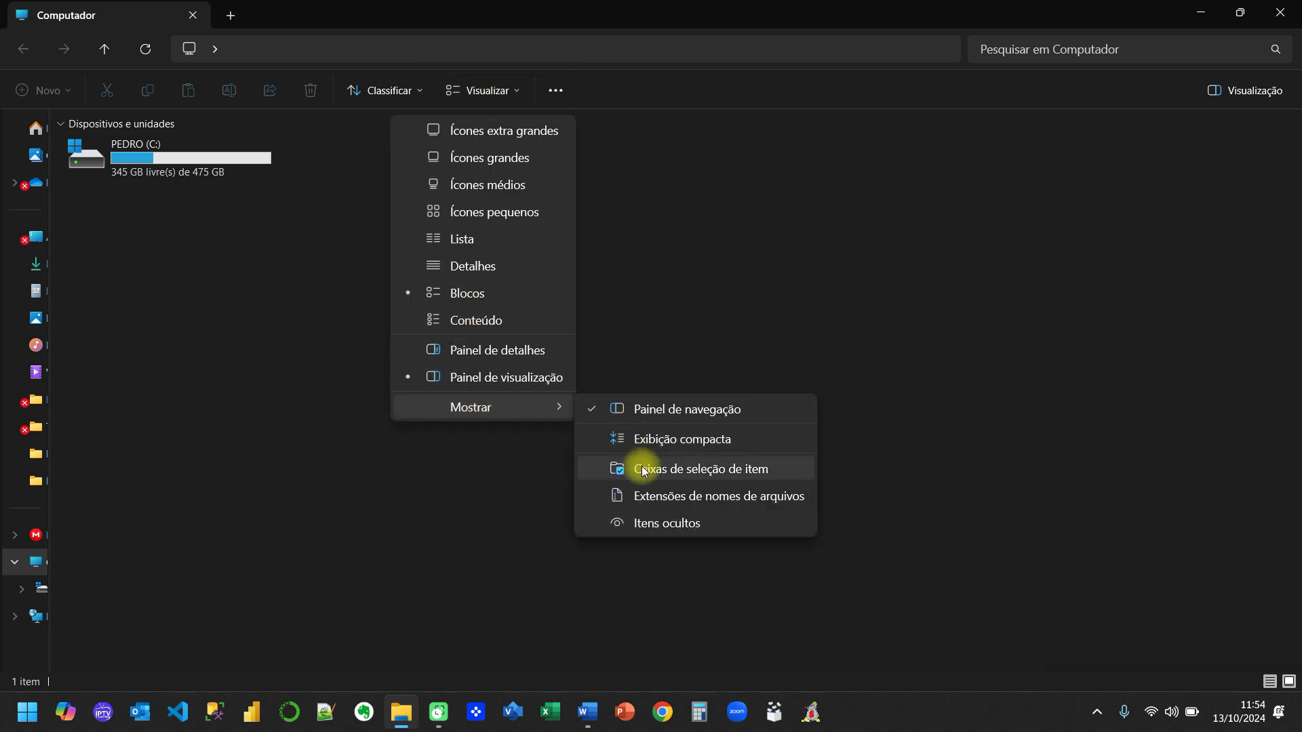
click(657, 498)
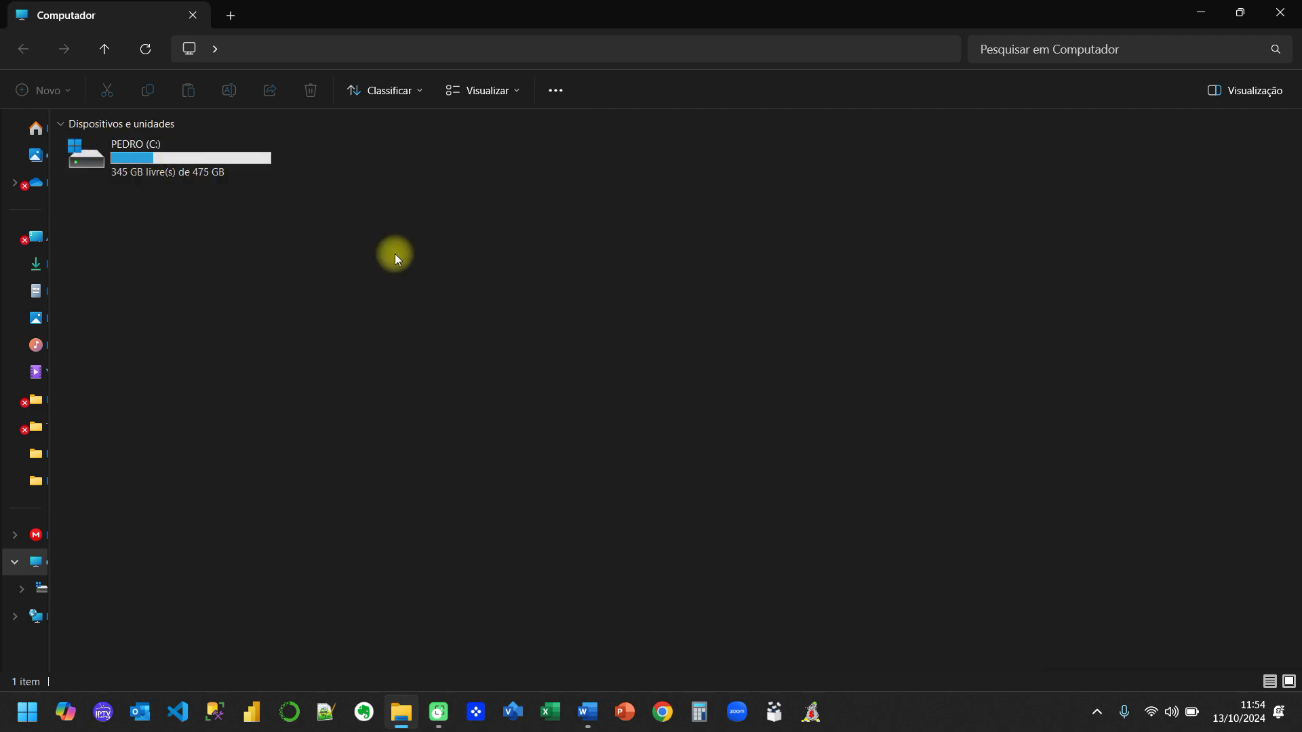
click(1279, 12)
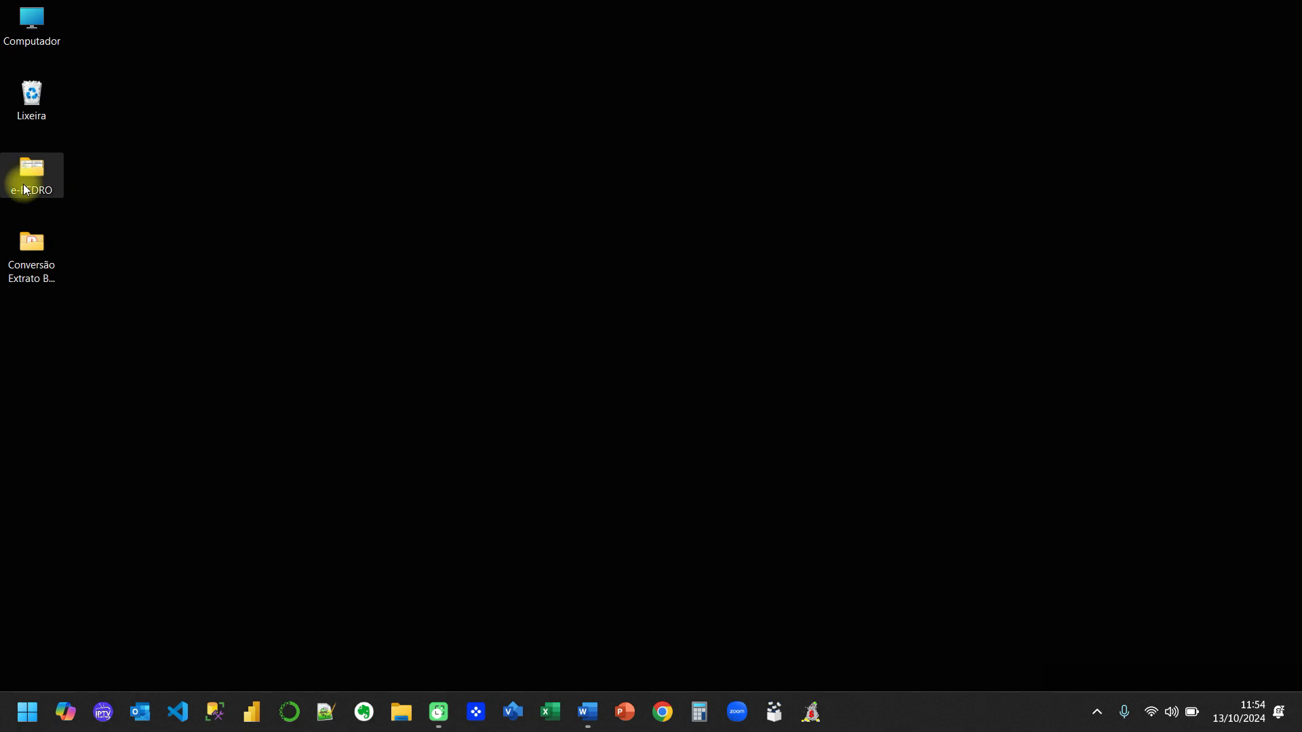
Open 1-Extensão Arquivos Windwos 10.png from the Dicas folder, examine the highlighted extension setting enlarged, and close the image
double_click(34, 241)
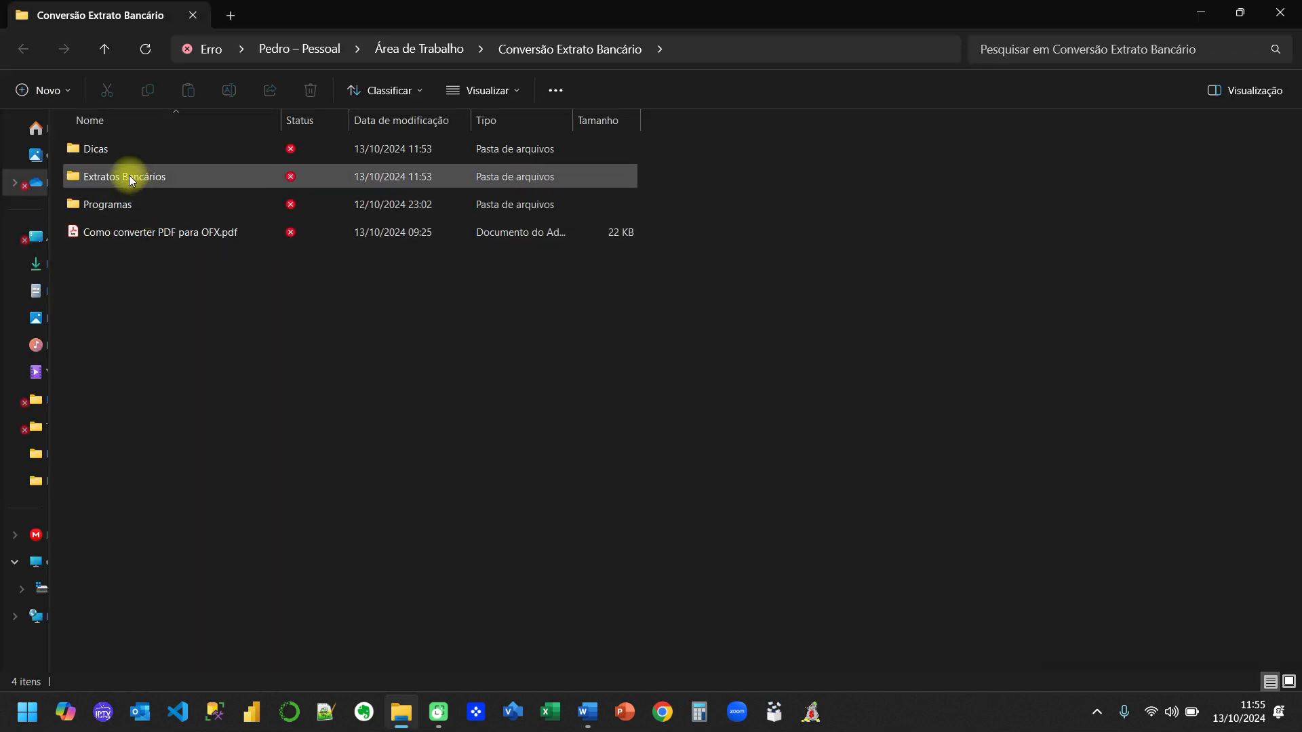
double_click(102, 149)
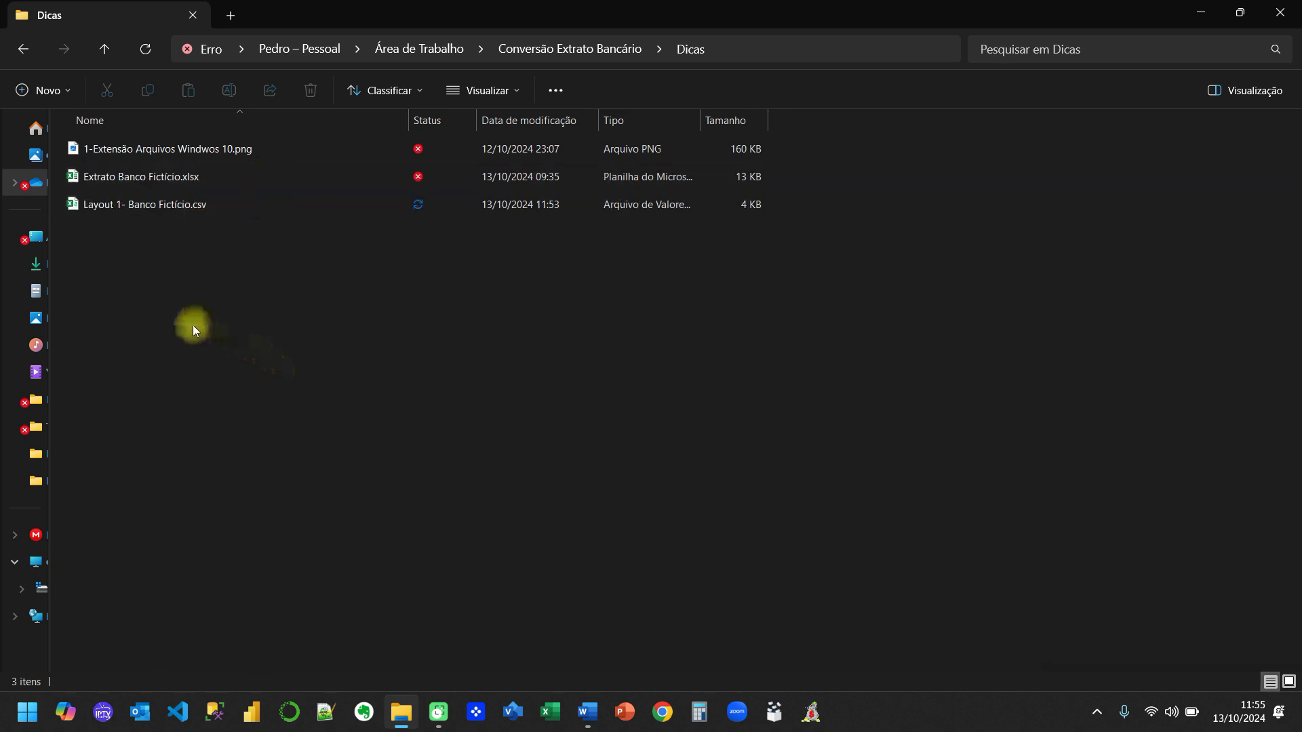
double_click(169, 149)
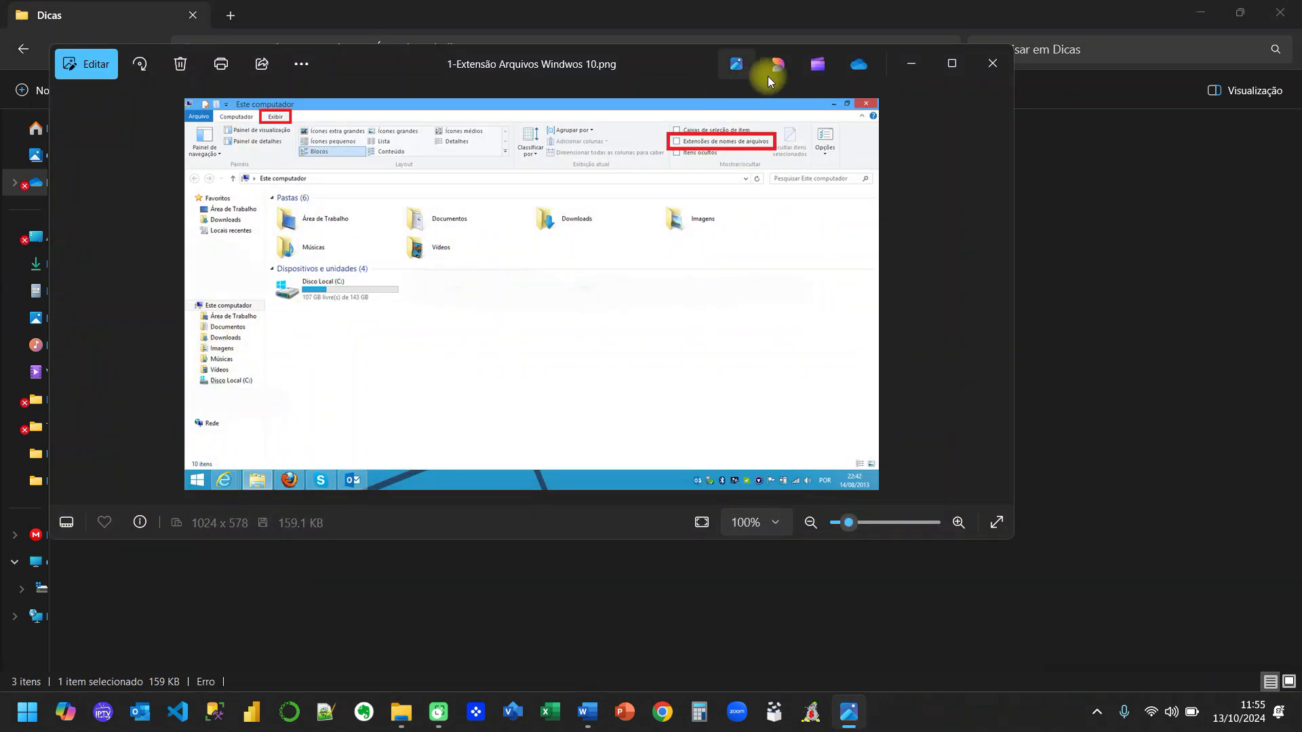
click(942, 63)
key(ctrl+plus)
key(ctrl+plus)
key(ctrl+plus)
key(ctrl+plus)
key(ctrl+plus)
key(ctrl+plus)
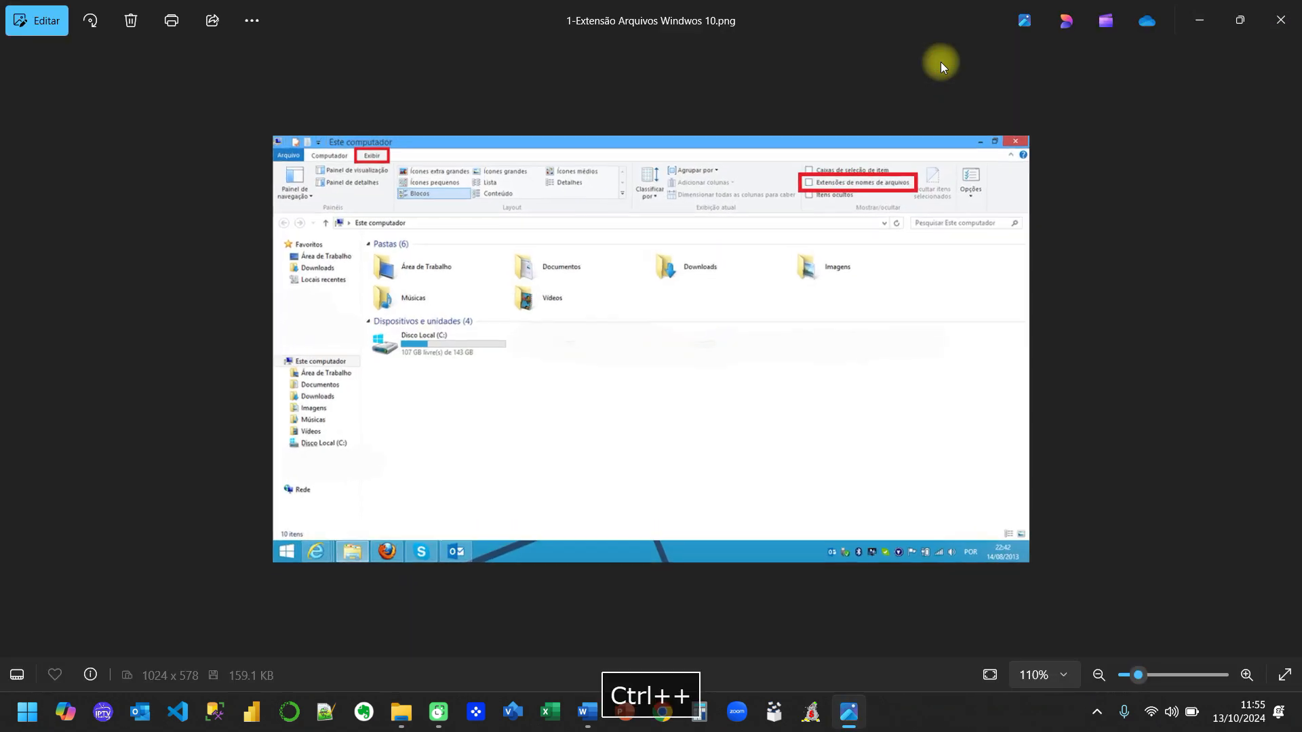
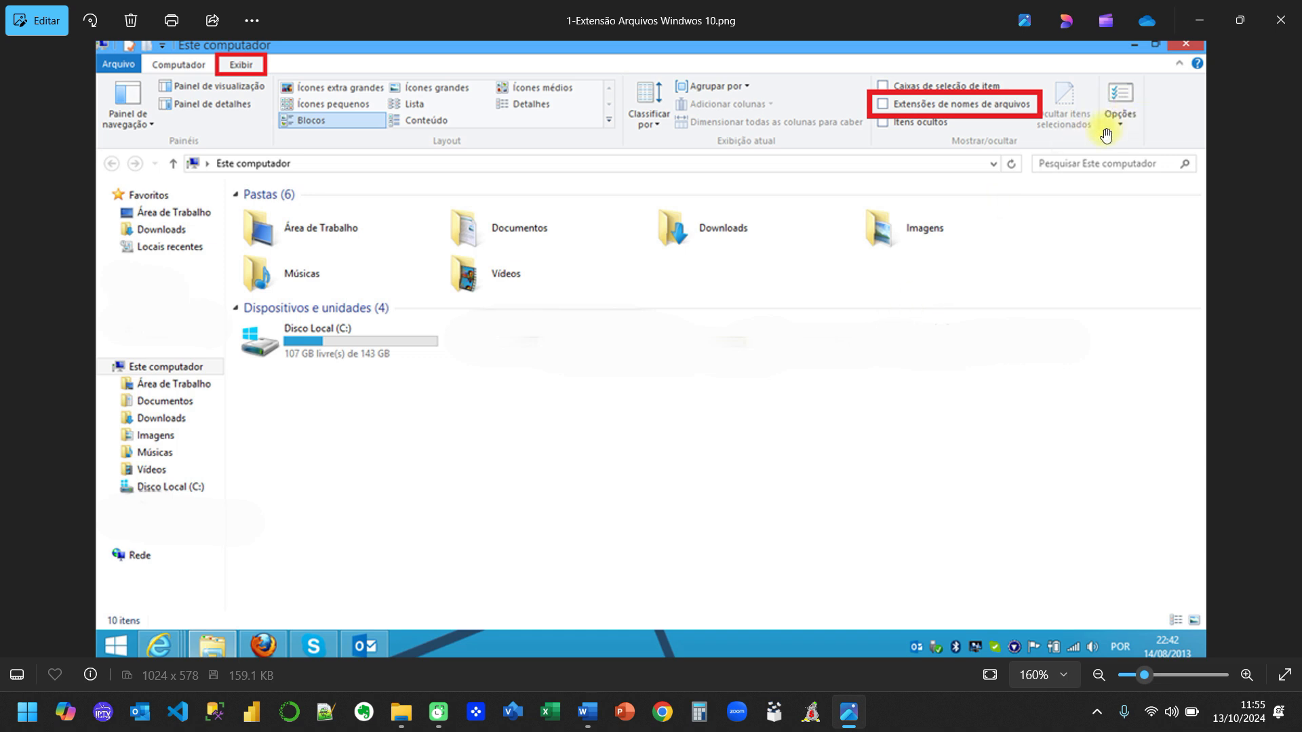
click(1280, 20)
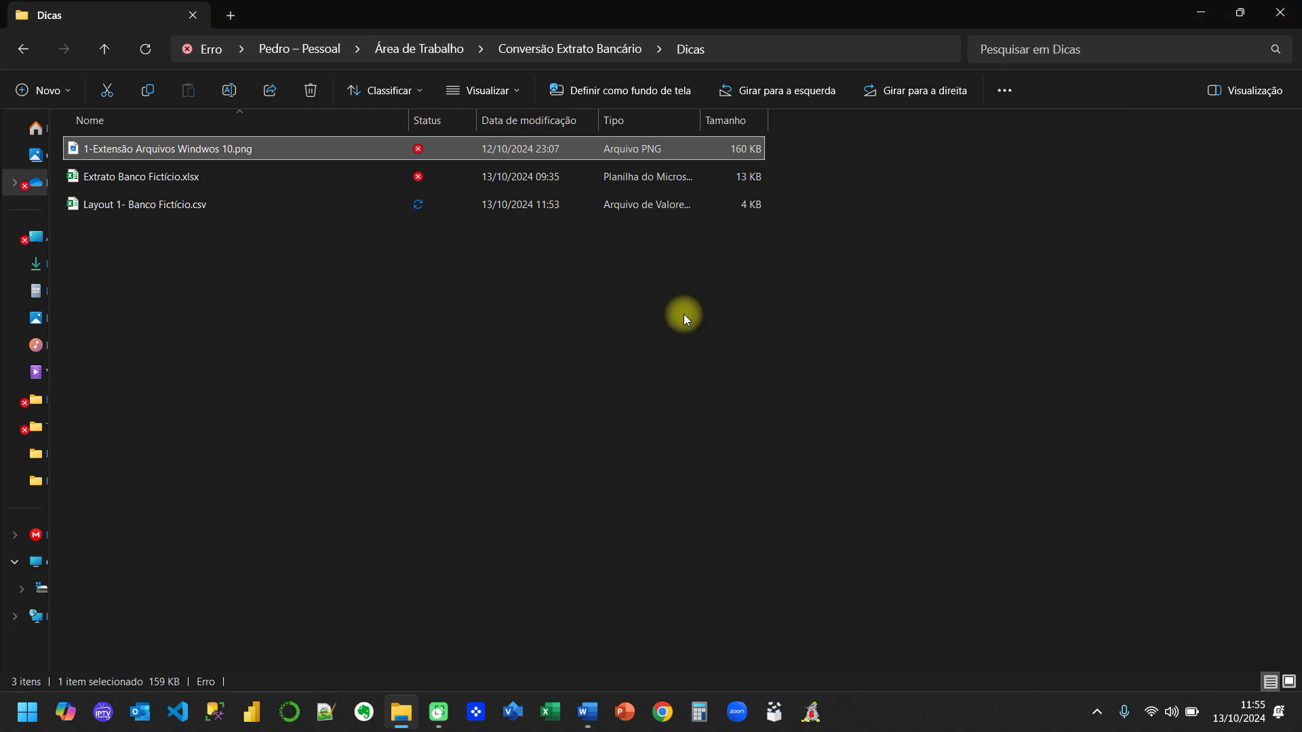
Open Layout 1- Banco Fictício.csv in Excel to view its contents, and close it
click(331, 364)
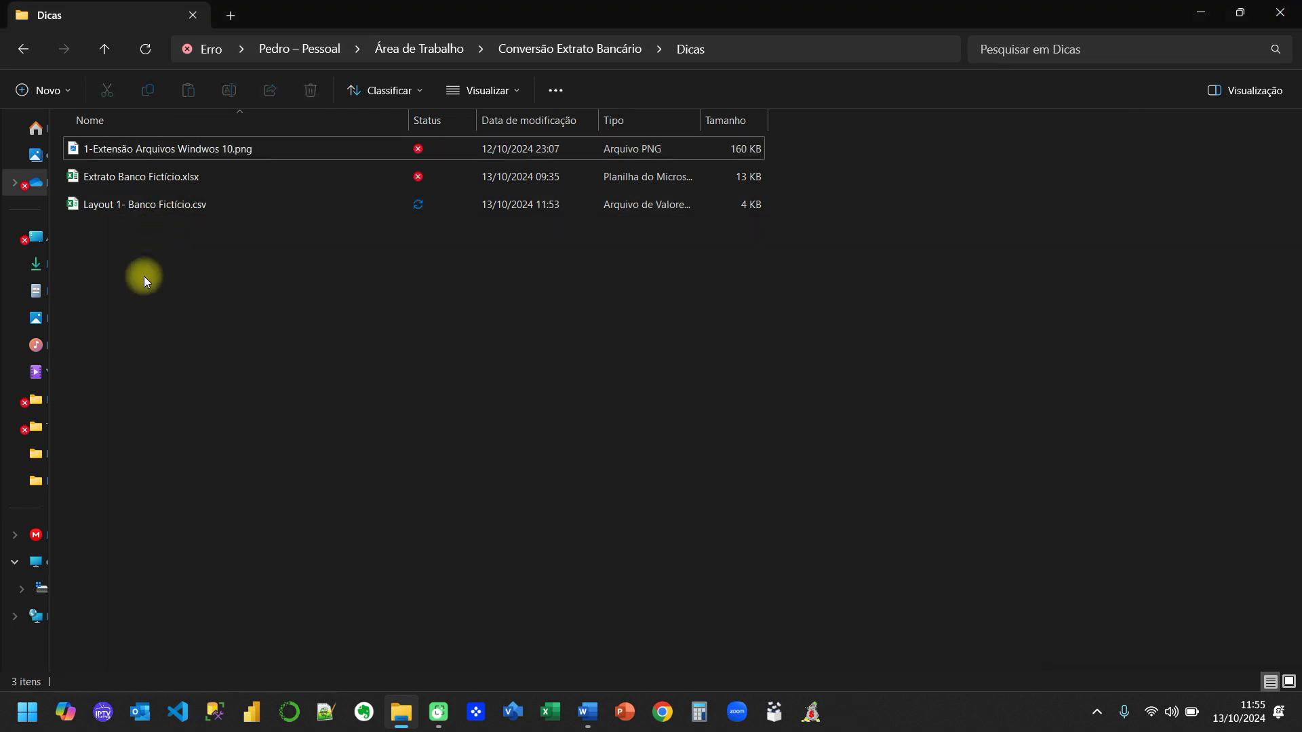
double_click(156, 207)
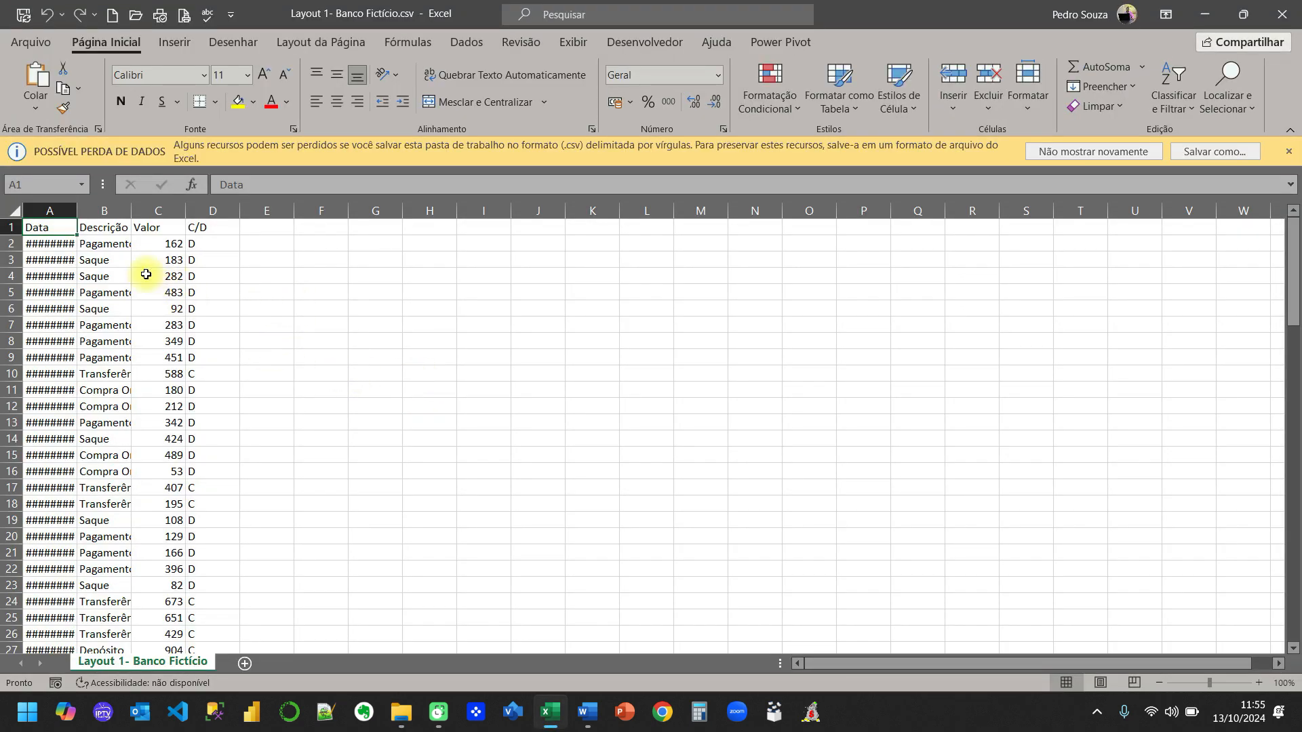
click(1281, 13)
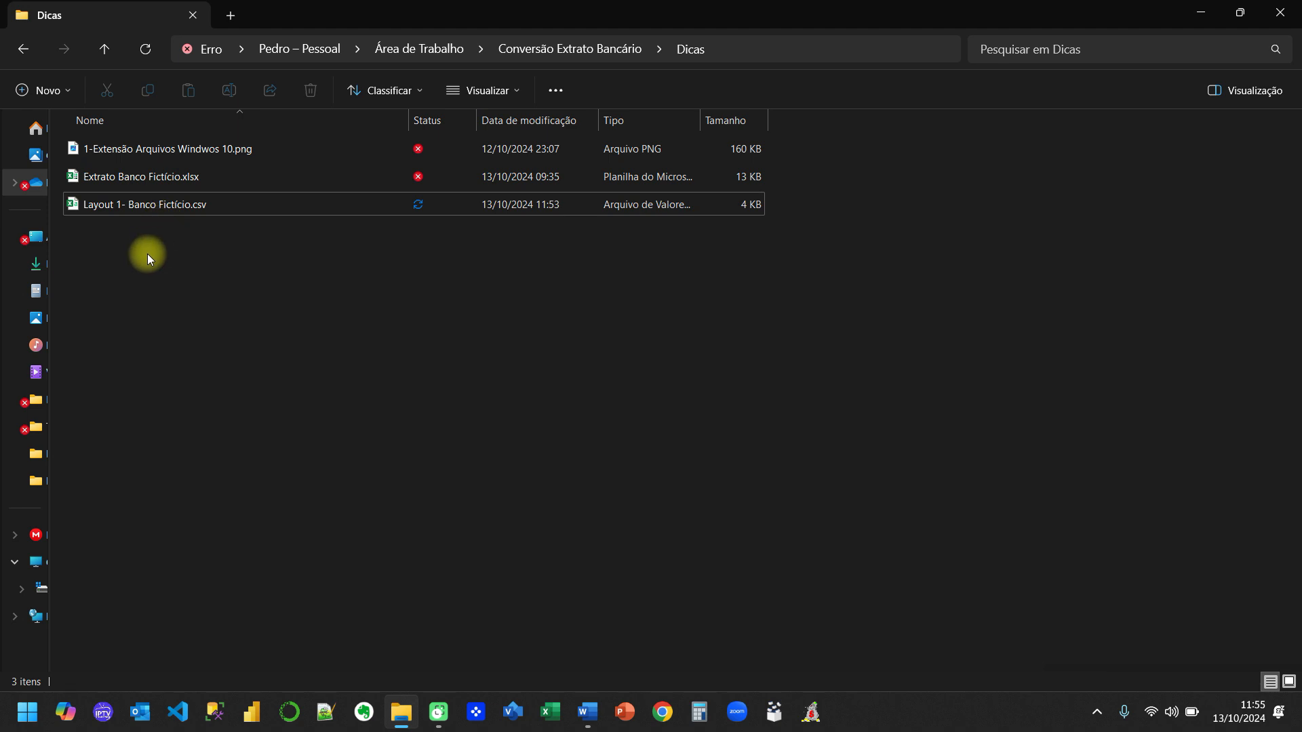
right_click(201, 206)
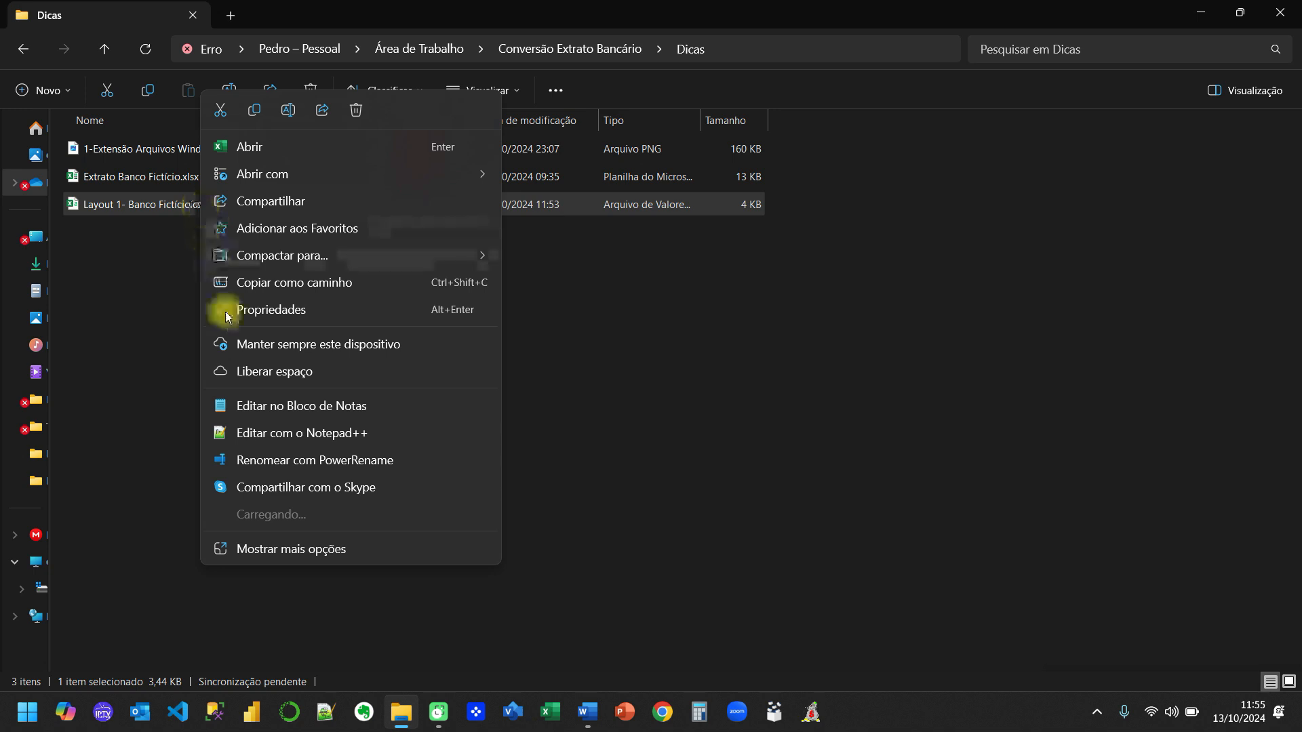
click(254, 577)
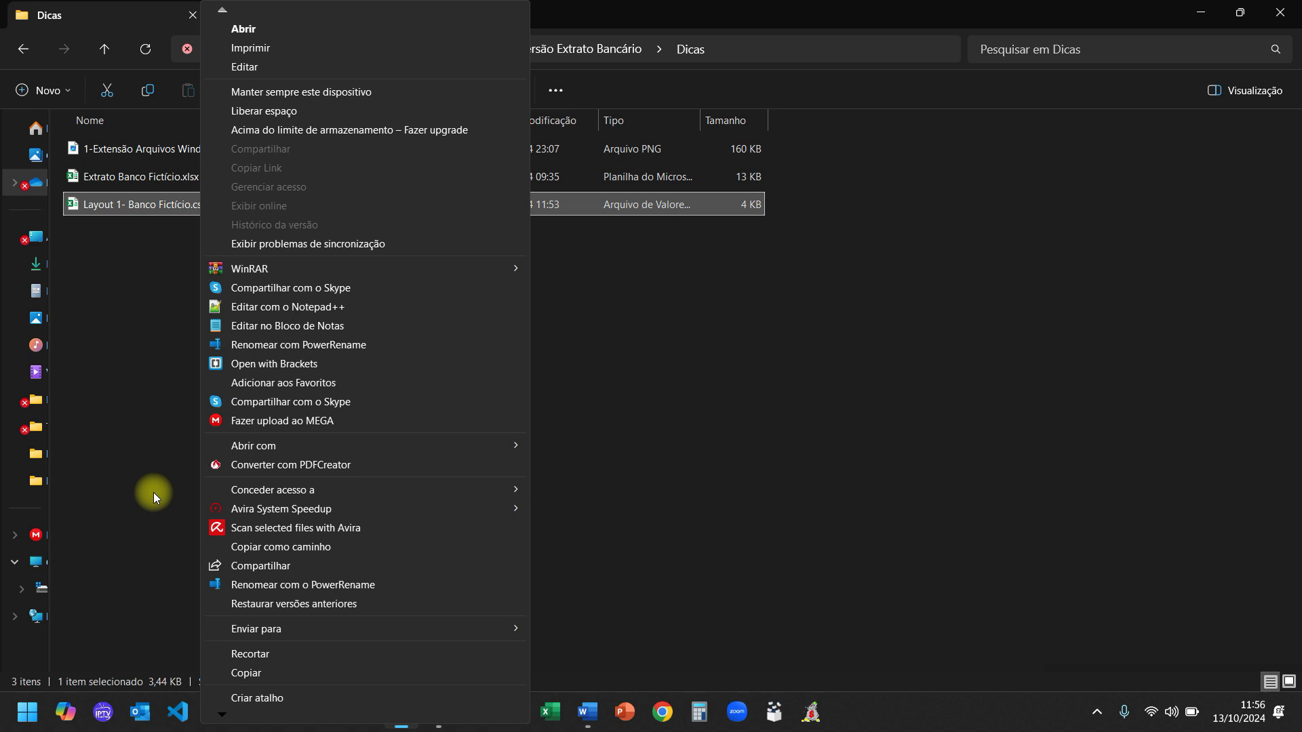
click(166, 533)
right_click(165, 200)
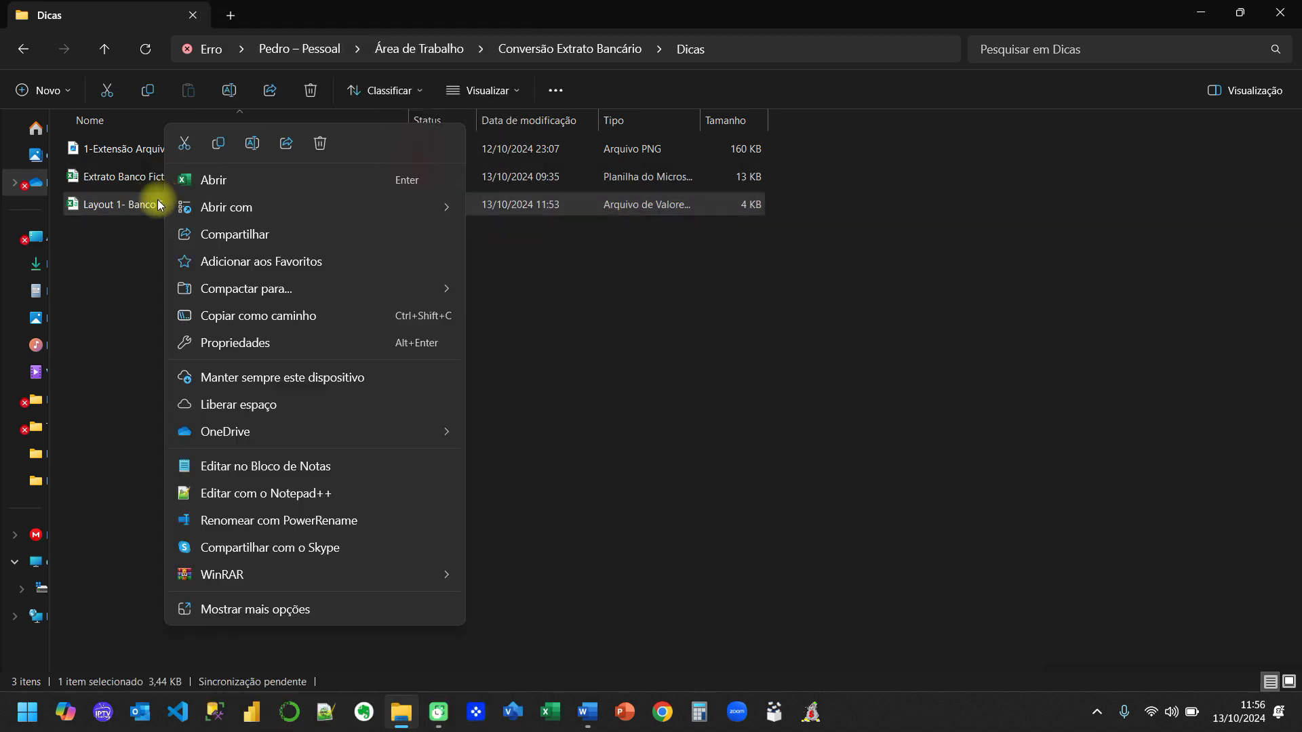
click(132, 204)
key(F2)
key(Right)
click(133, 287)
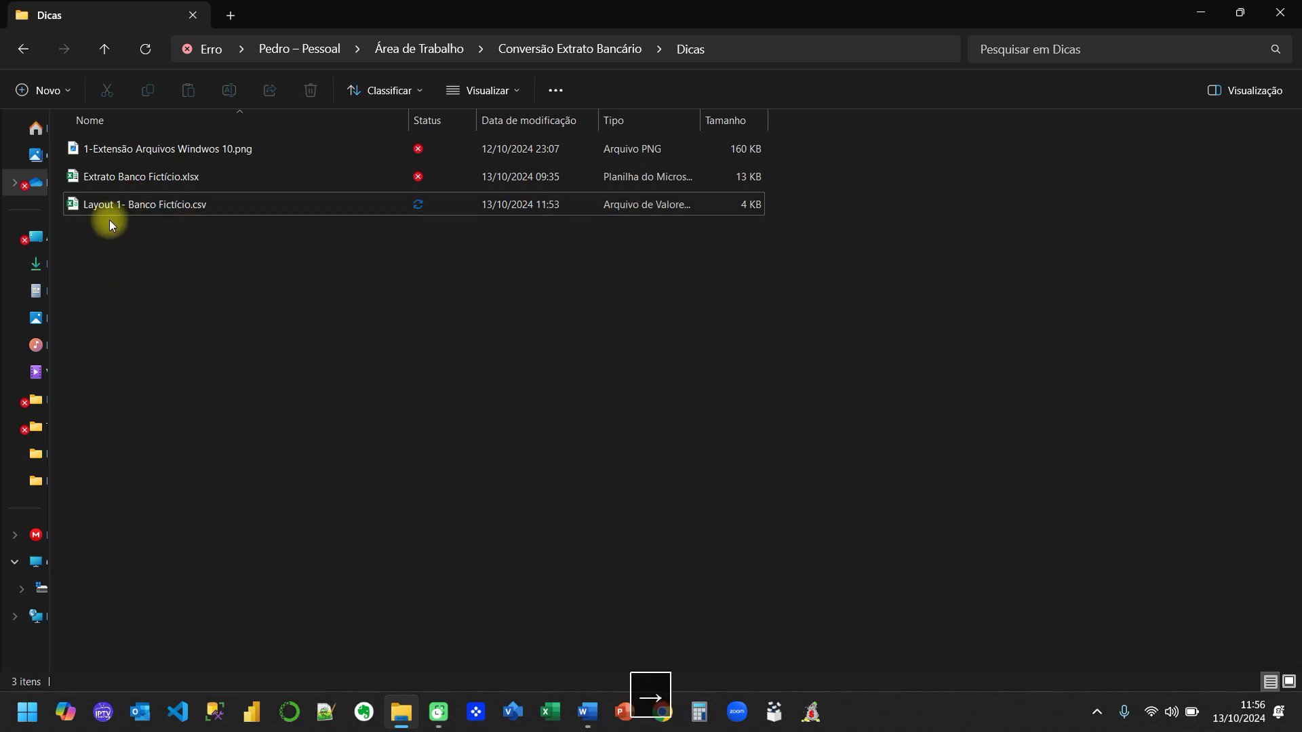
Reopen the CSV bank statement from the Dicas folder to check its columns in Excel, and close it
click(125, 207)
double_click(124, 204)
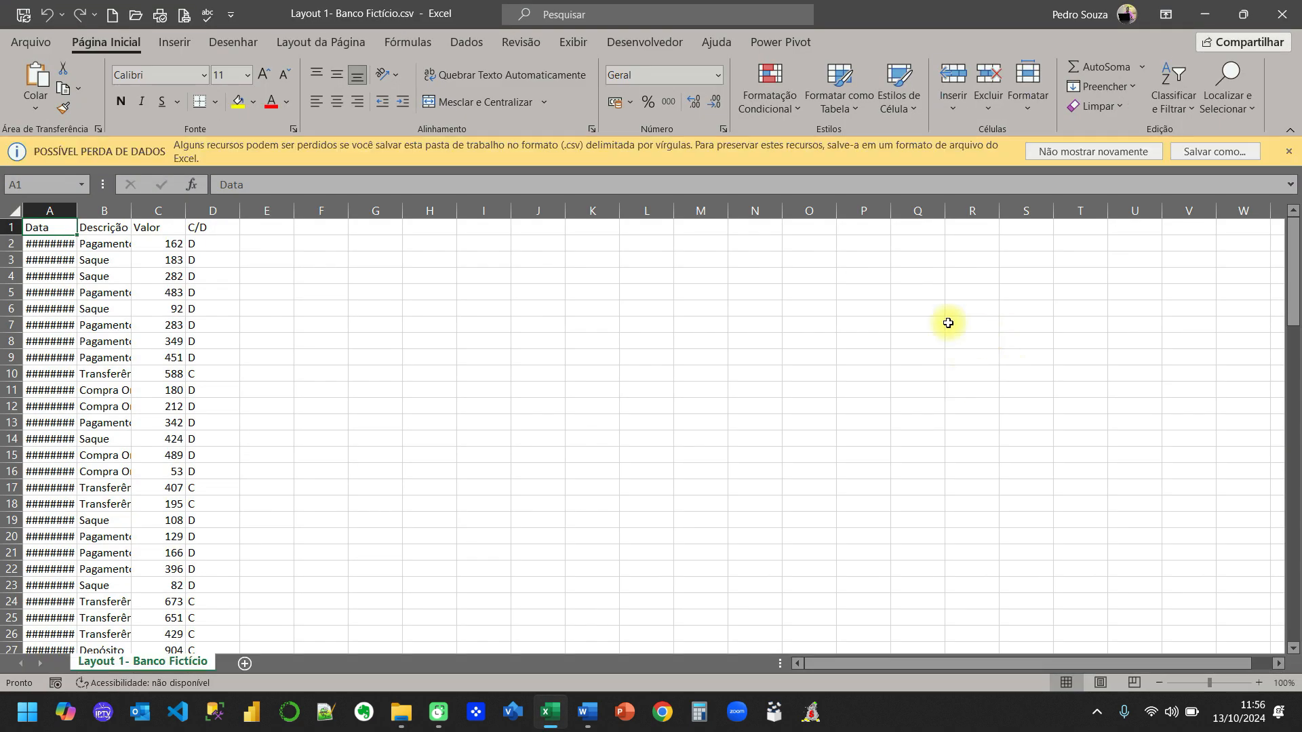
click(1281, 14)
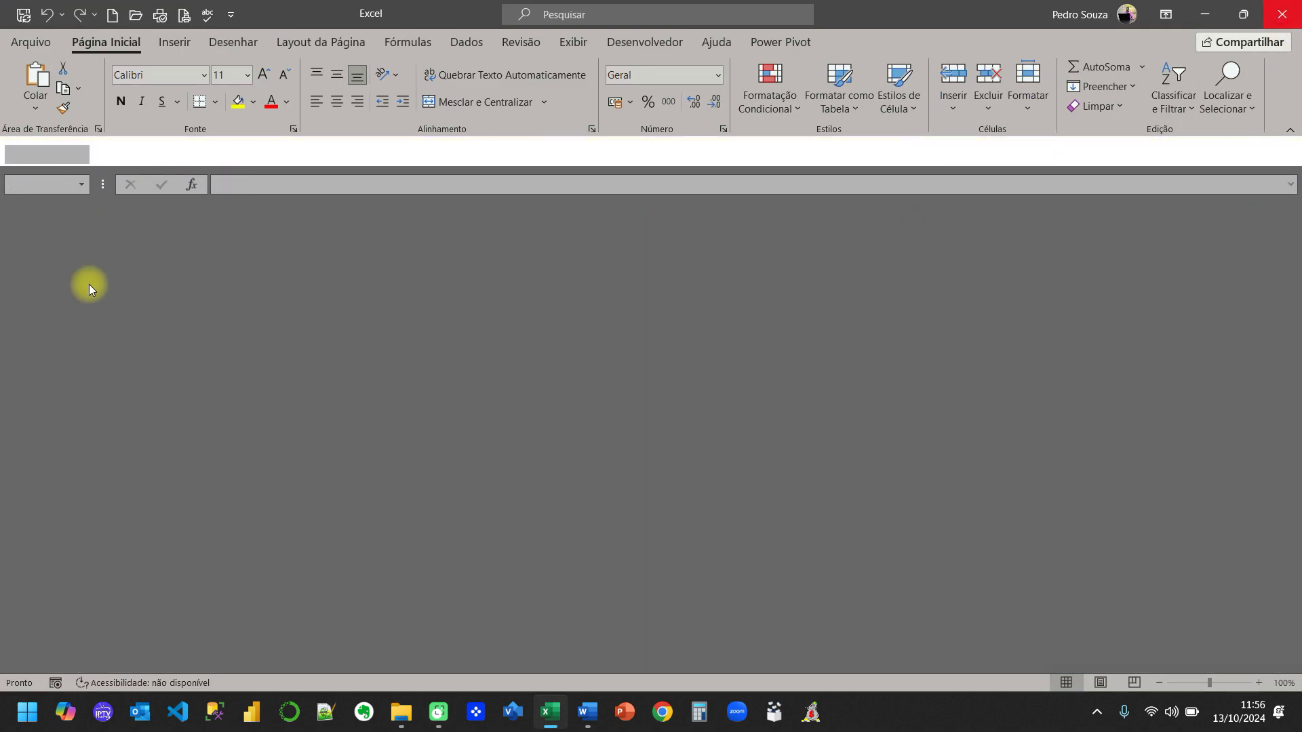
Rename Layout 1- Banco Fictício.csv to Layout 1- Banco Fictício.txt in the Dicas folder, accepting the extension change
click(121, 205)
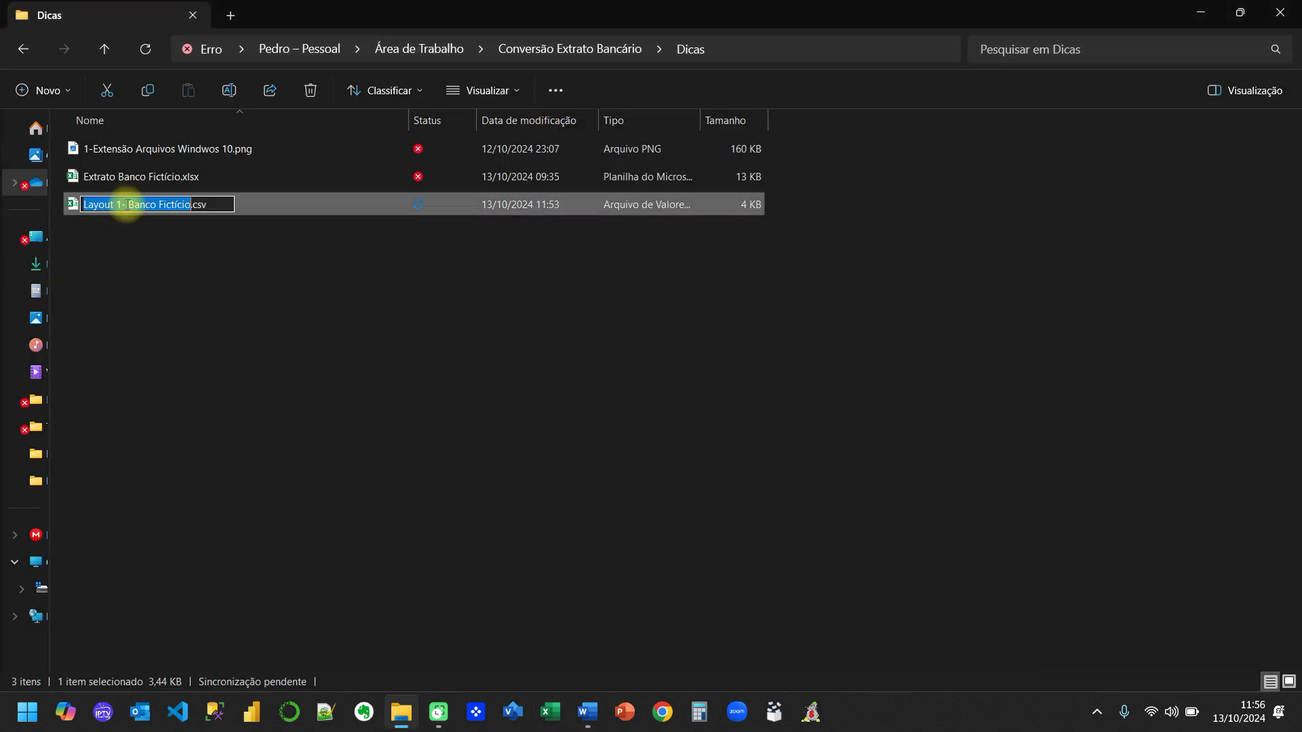
click(170, 205)
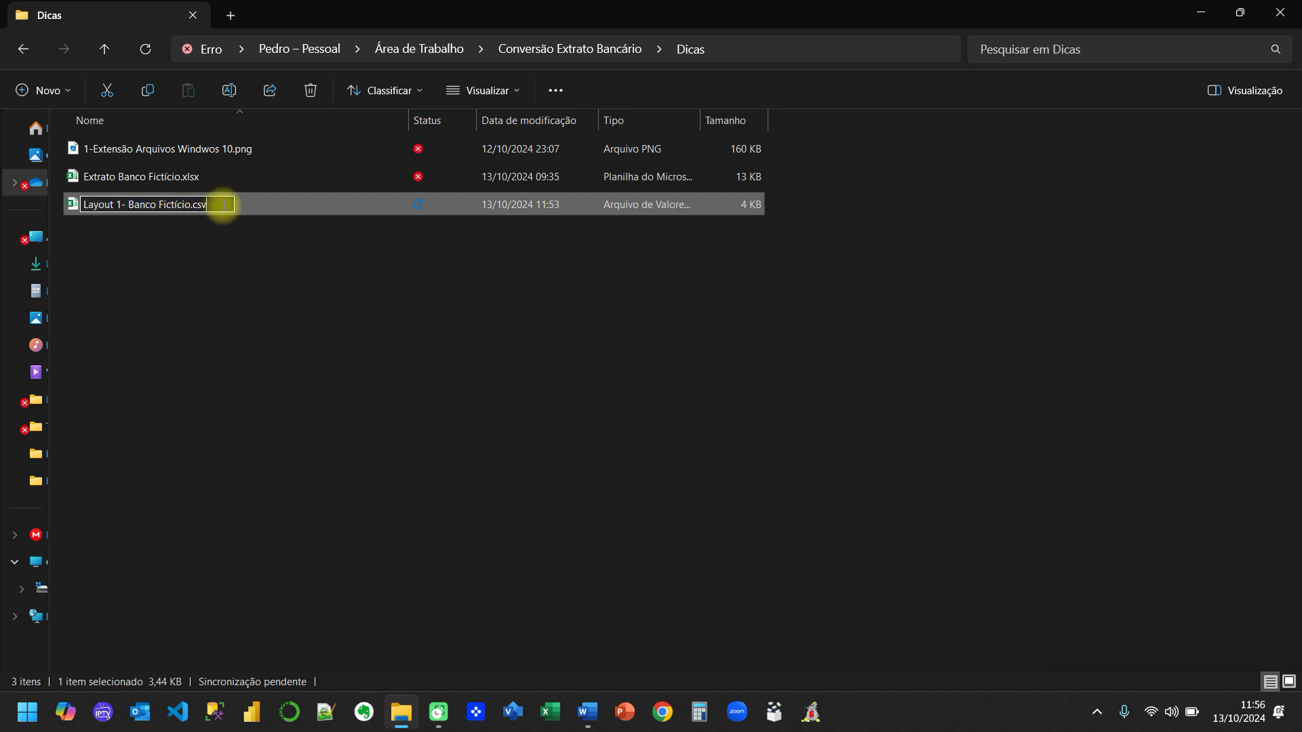
key(BackSpace)
key(BackSpace)
key(BackSpace)
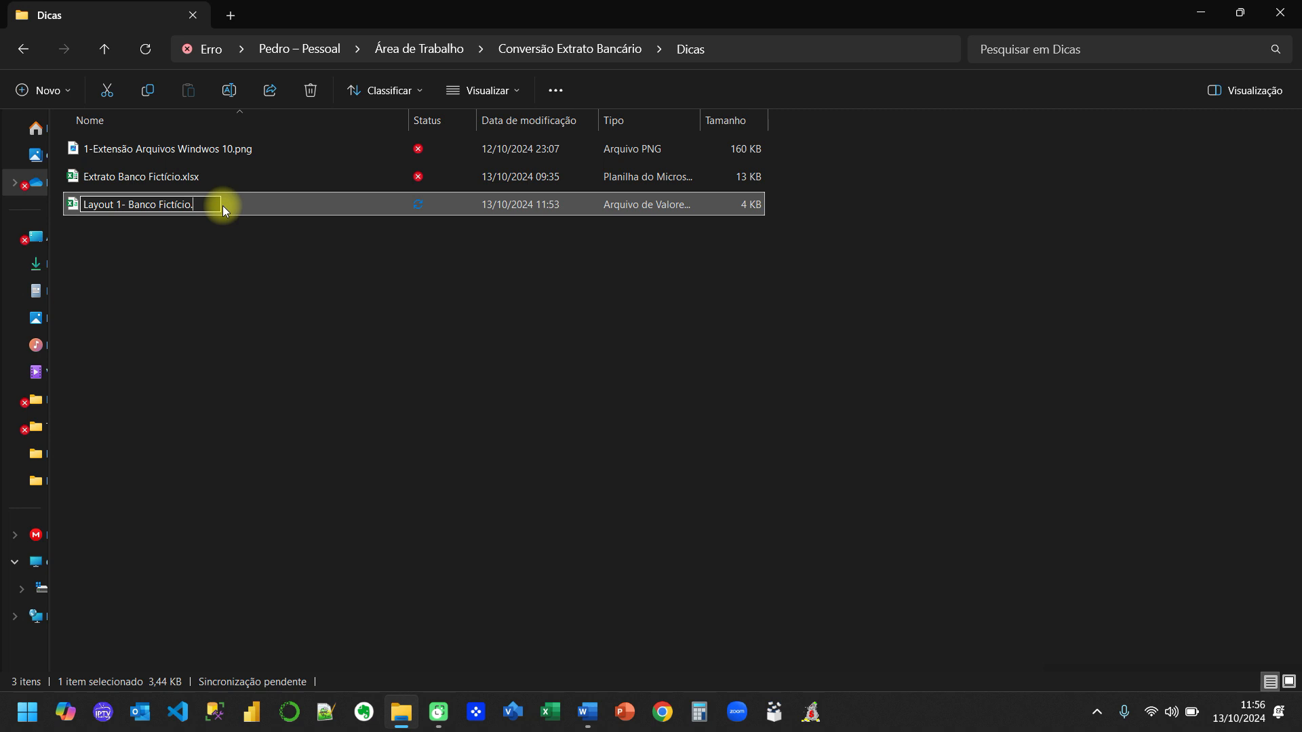
text(txt)
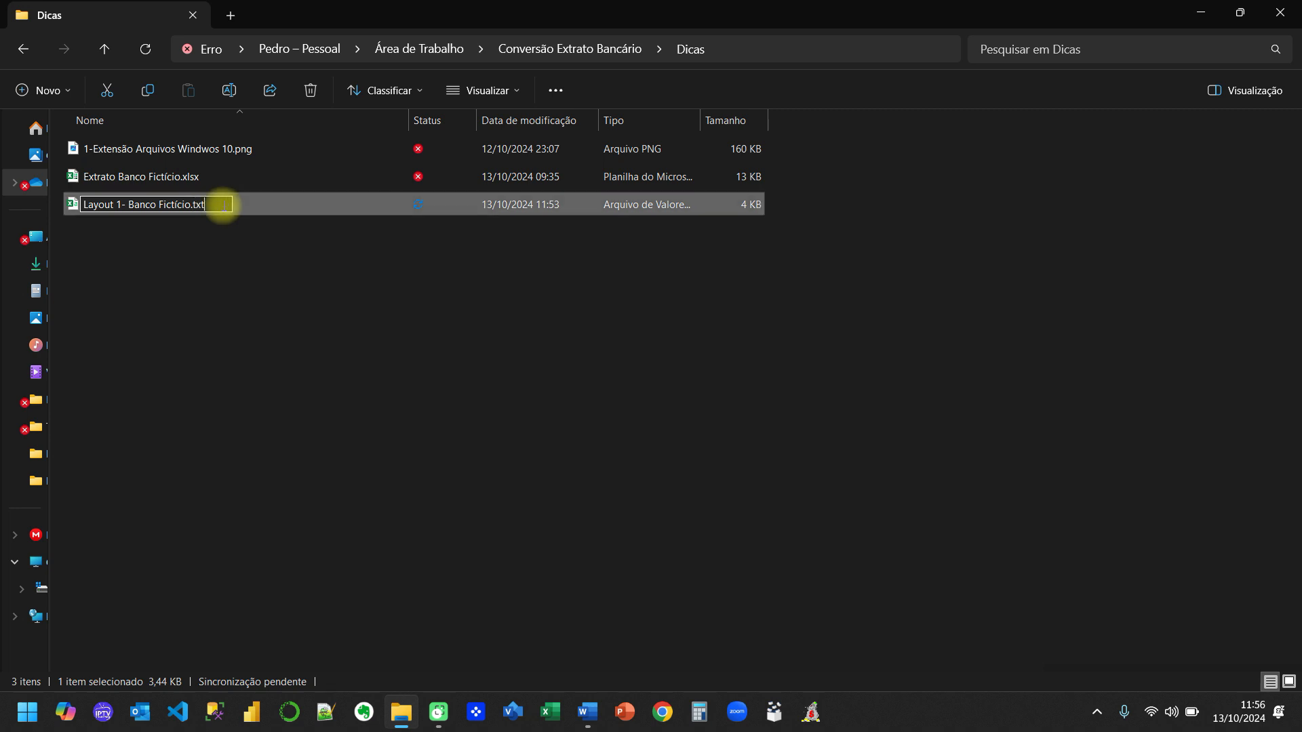
key(Return)
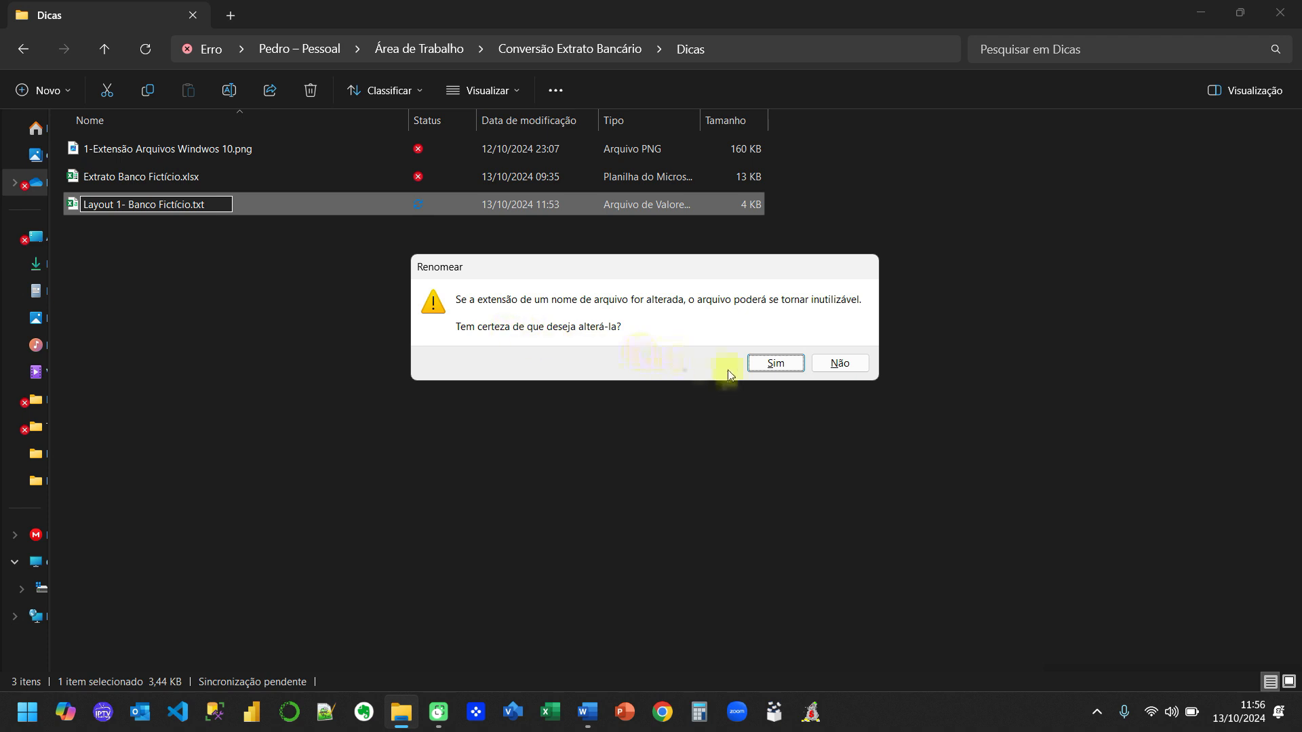
click(783, 366)
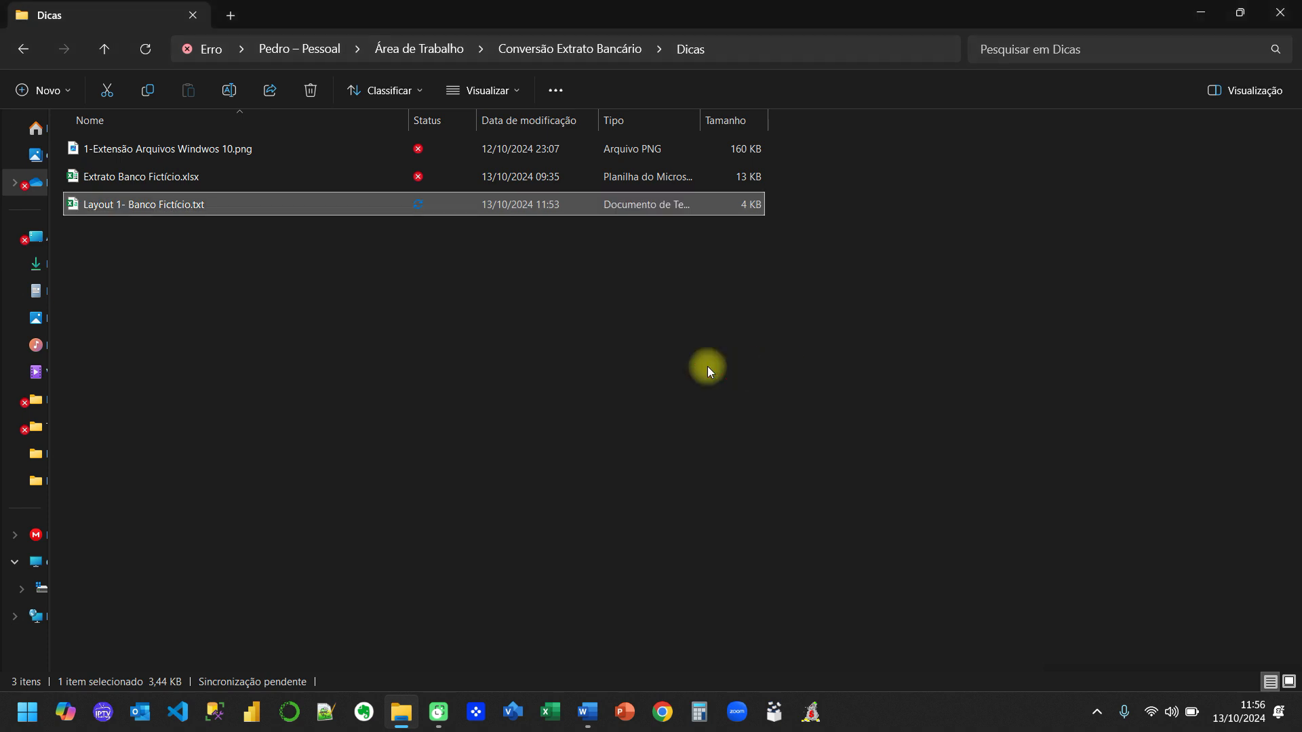
click(220, 322)
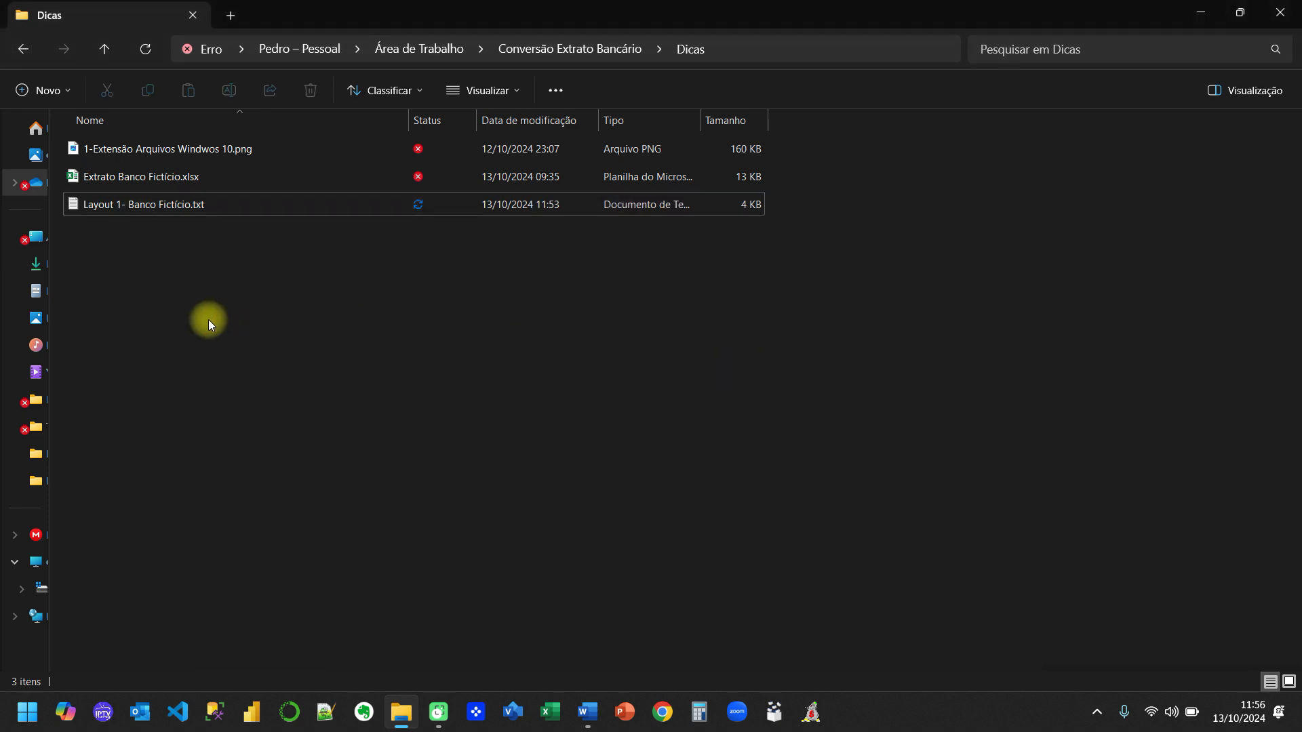
Open Layout 1- Banco Fictício.txt and delete the header row Data;Descricão;Valor;C/D together with its empty line
double_click(148, 206)
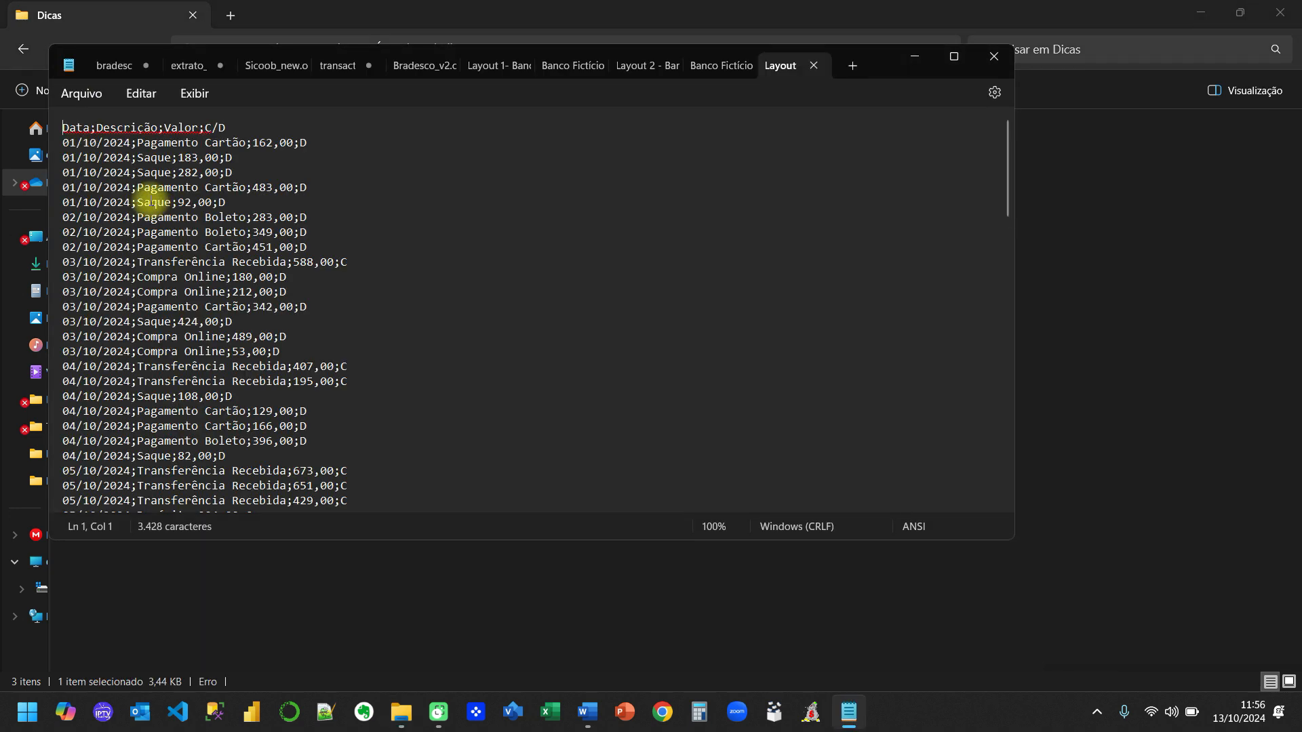
scroll(136, 183, down, 3)
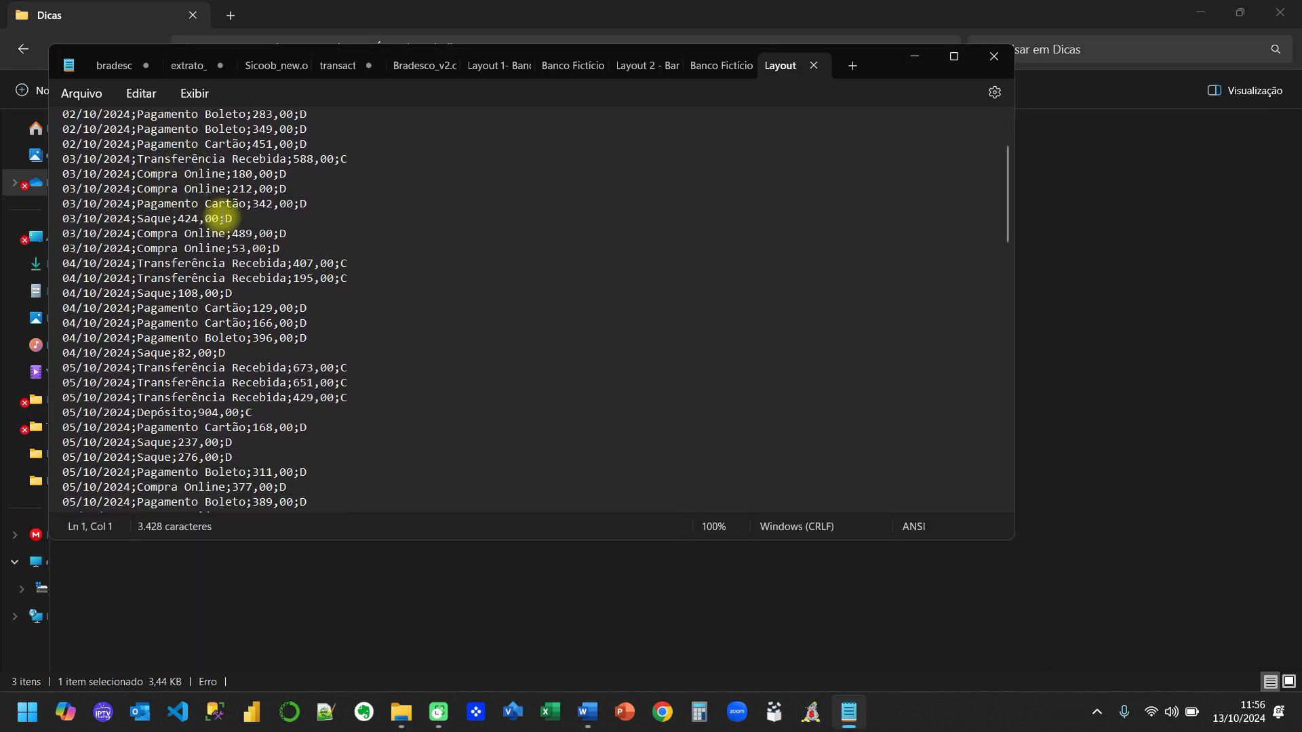
scroll(224, 210, up, 3)
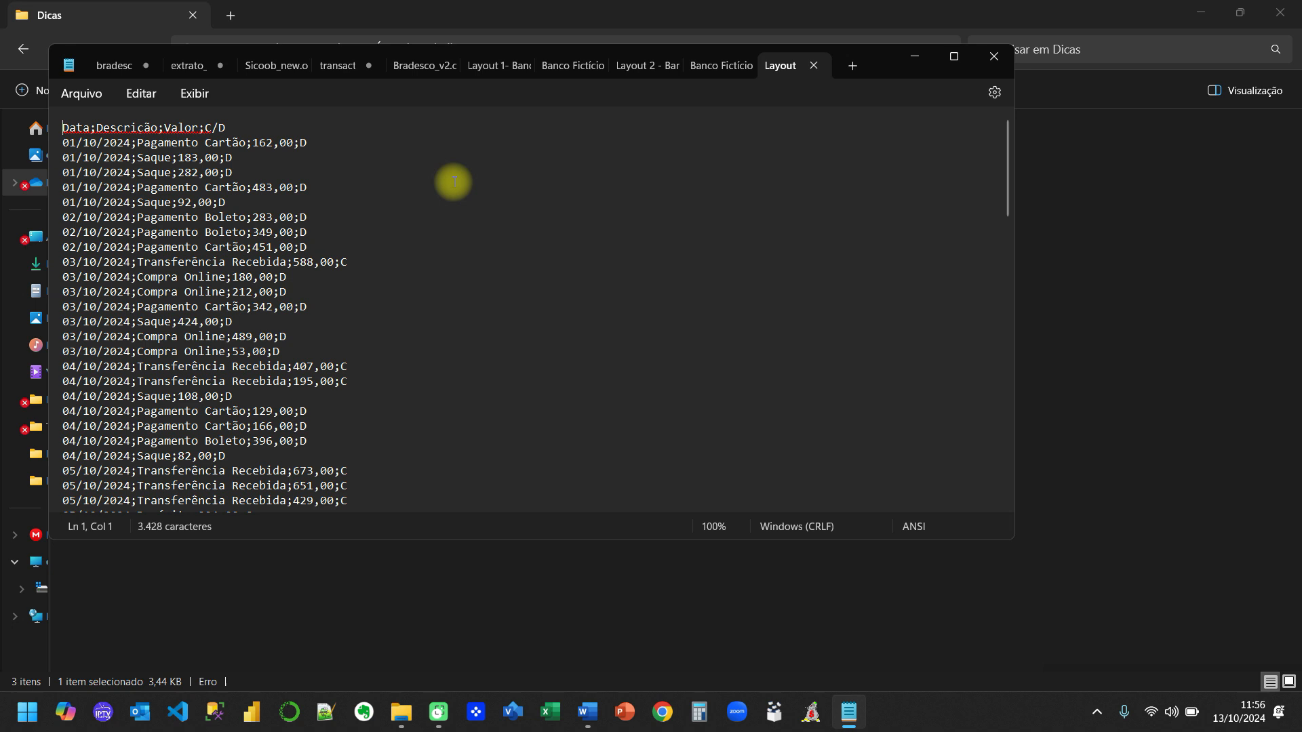
click(243, 127)
drag(215, 131, 61, 135)
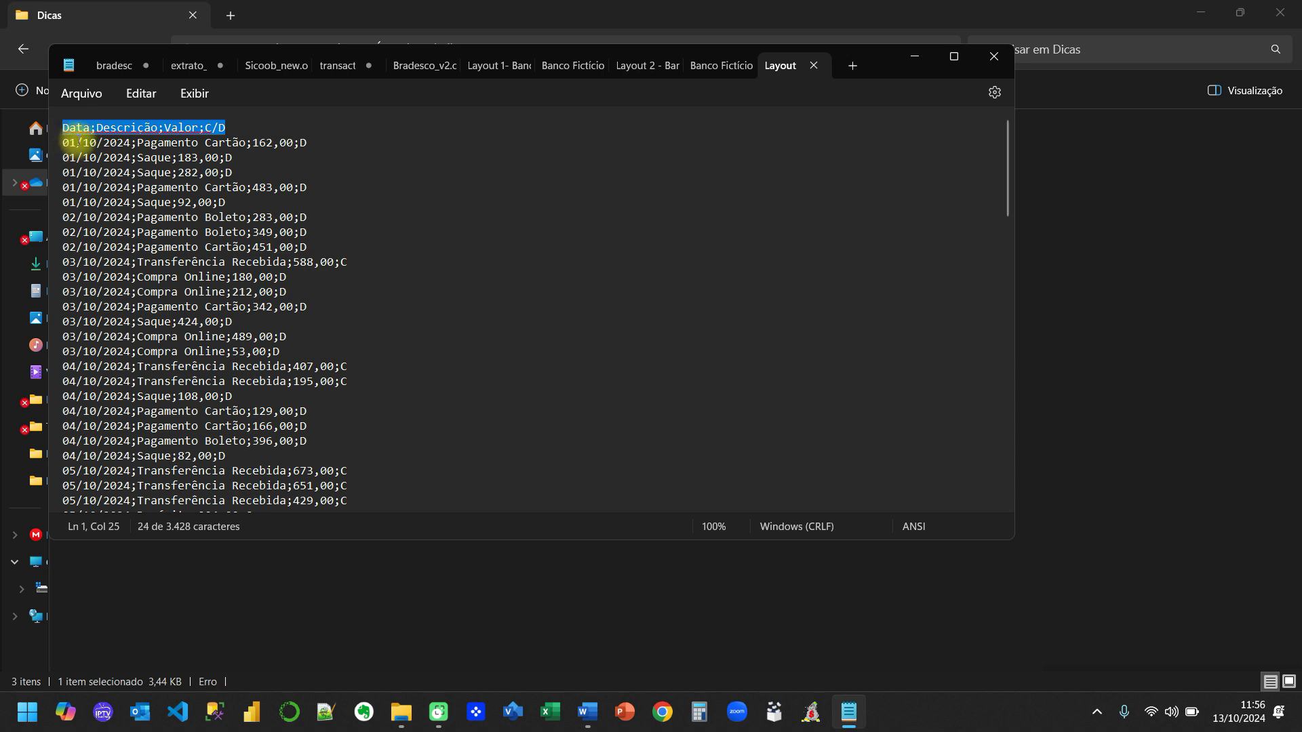
key(Delete)
key(Delete)
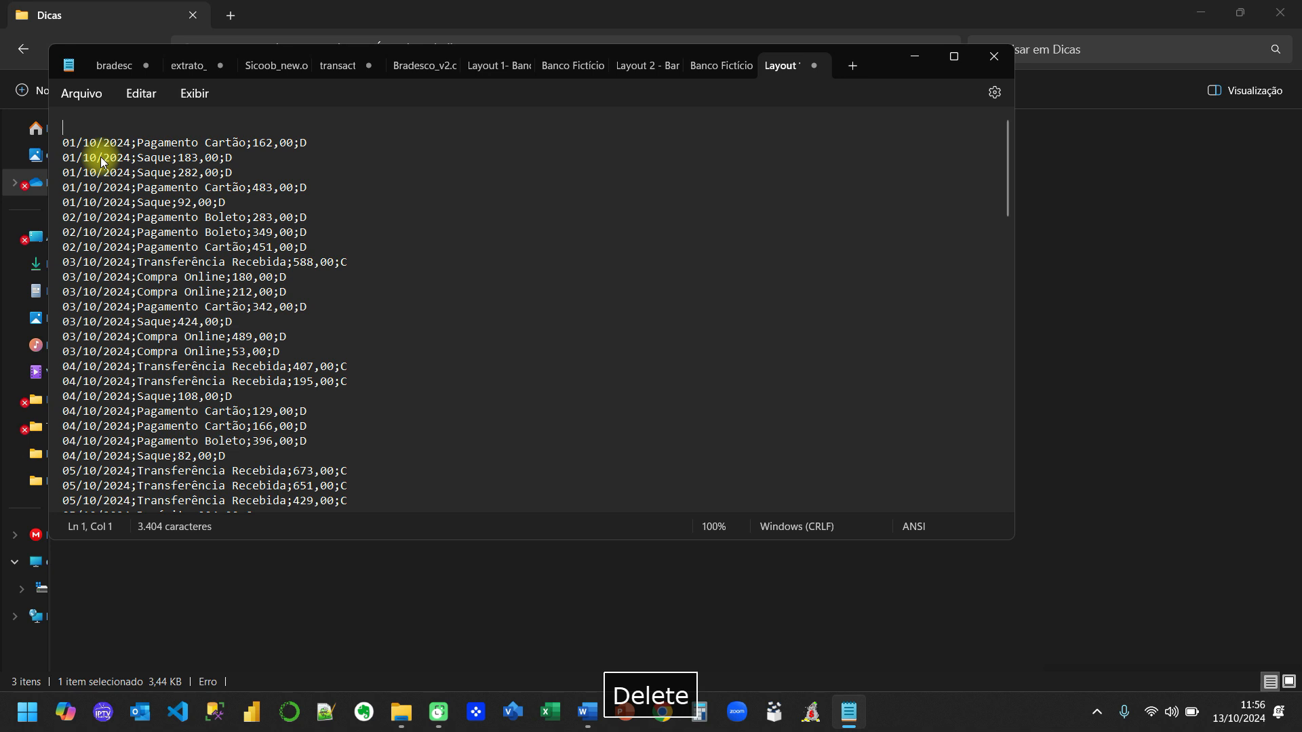
Save the edited text file, and close both the text editor and the Dicas folder window
click(82, 94)
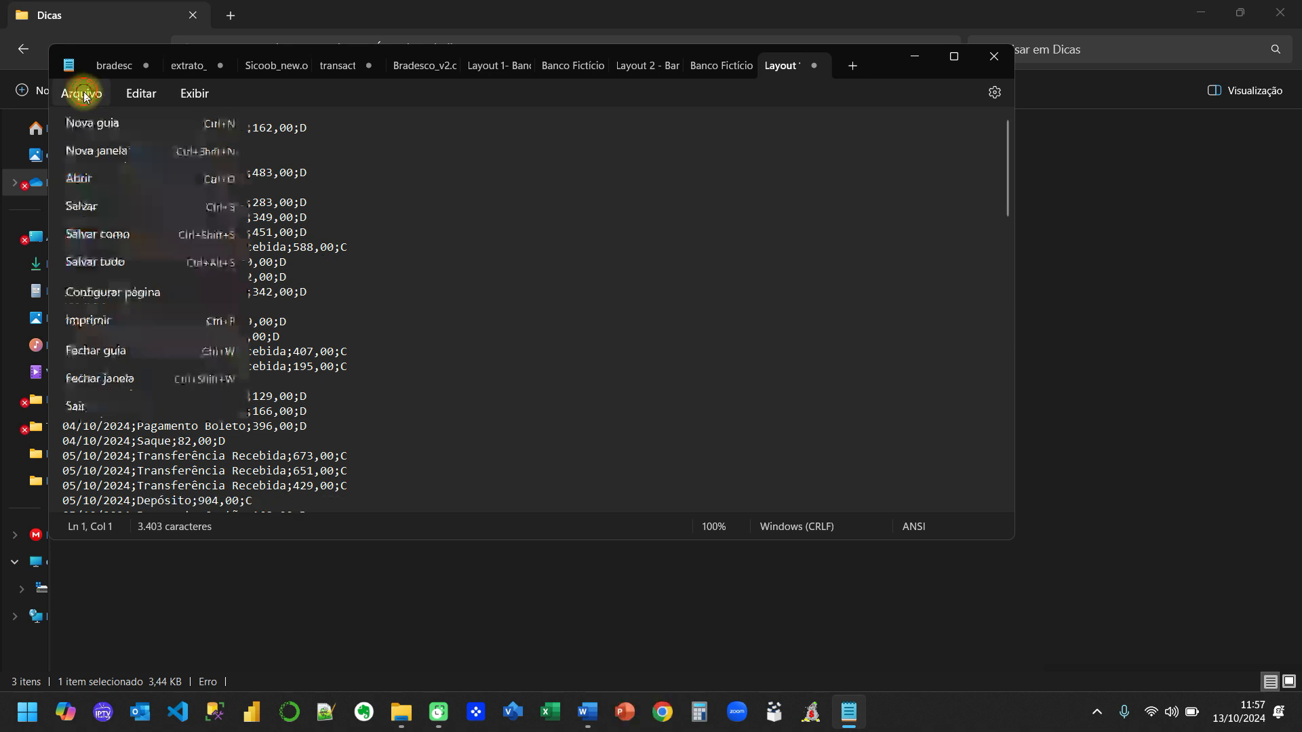
click(106, 209)
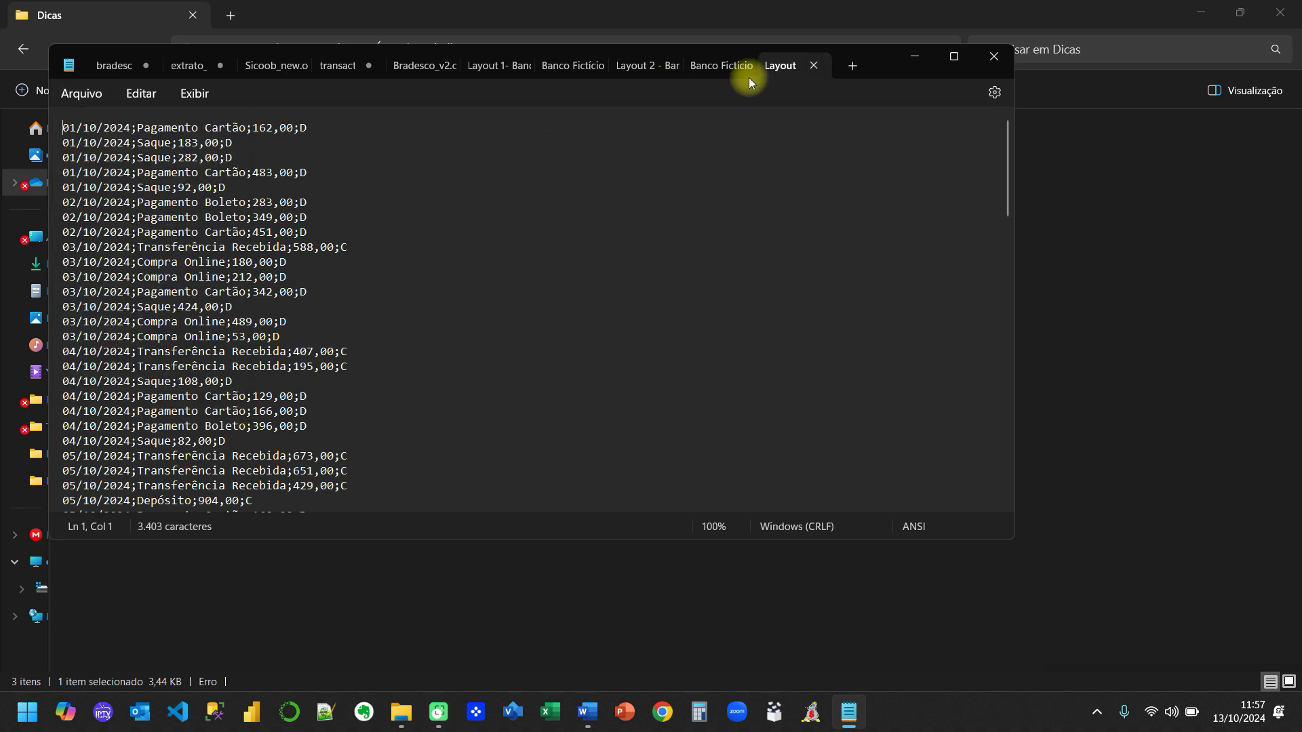
click(991, 56)
click(501, 296)
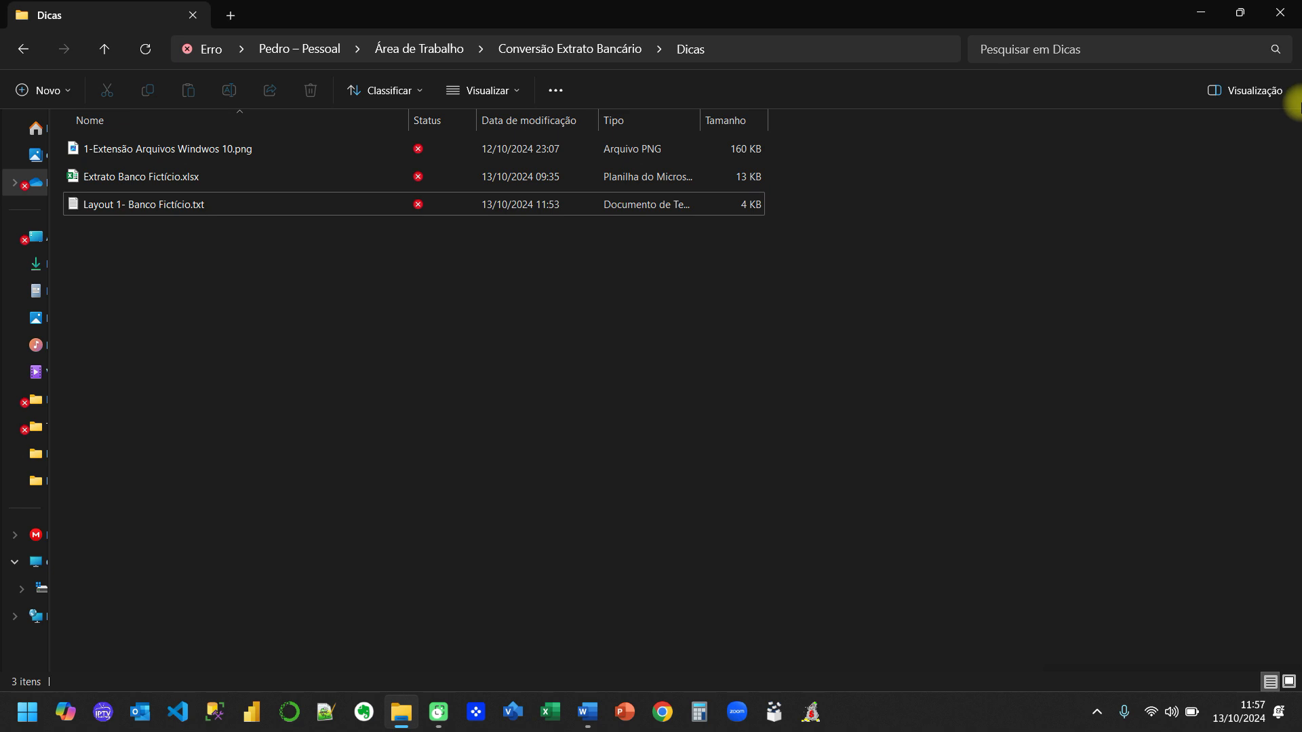
click(1279, 14)
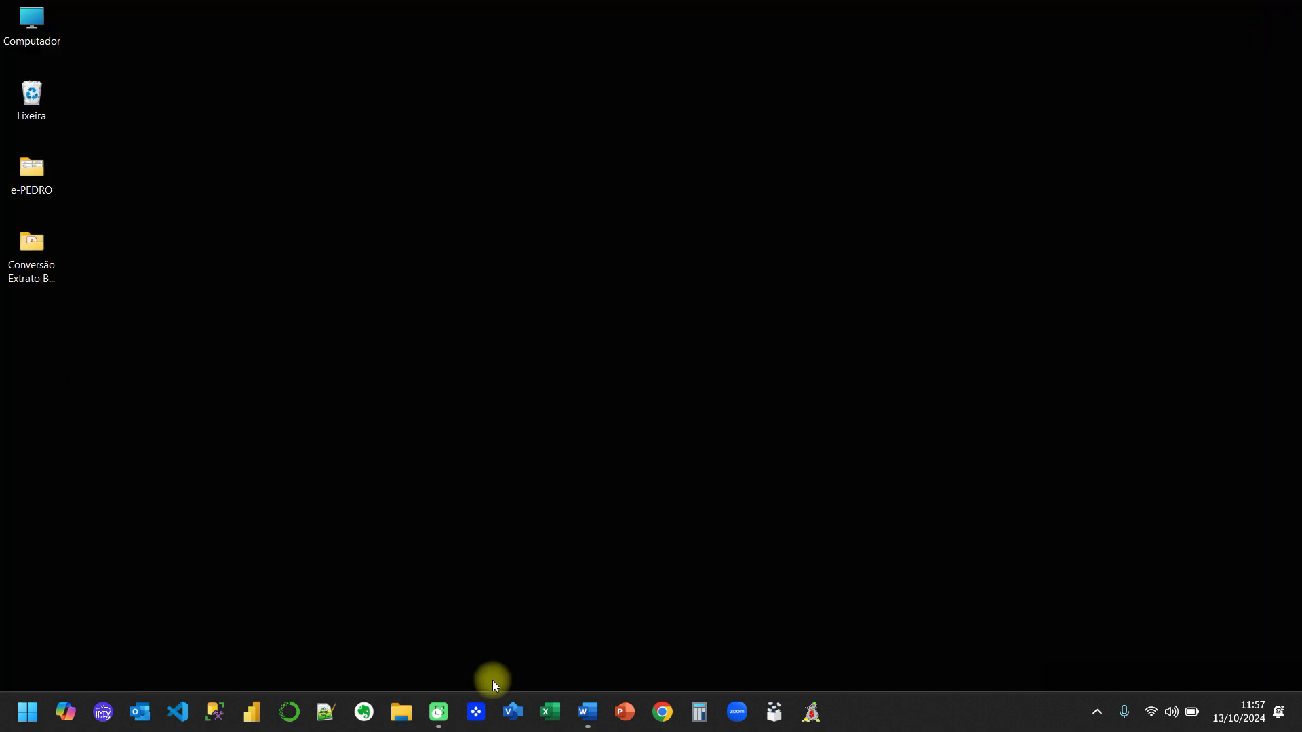
Launch OFX Generator maximized and load Layout 1- Banco Fictício.txt from the Dicas folder inside Conversão Extrato Bancário
click(813, 720)
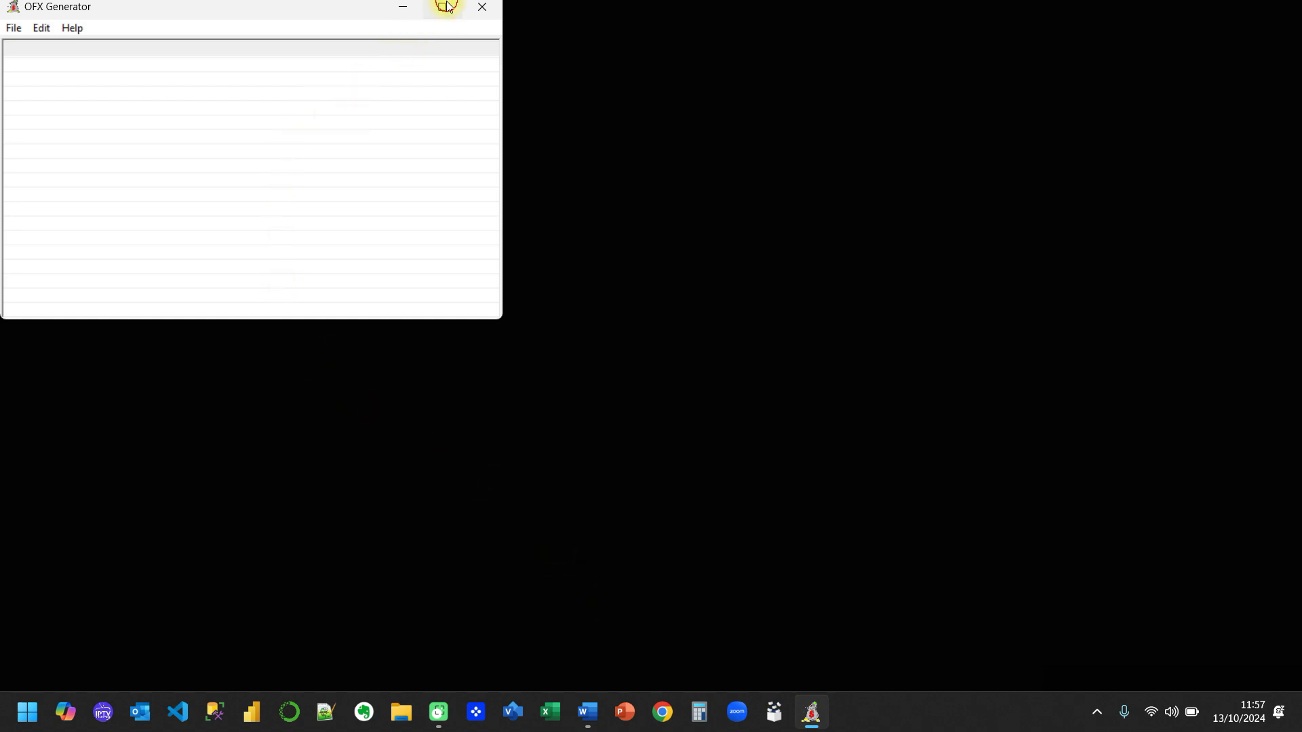
click(446, 7)
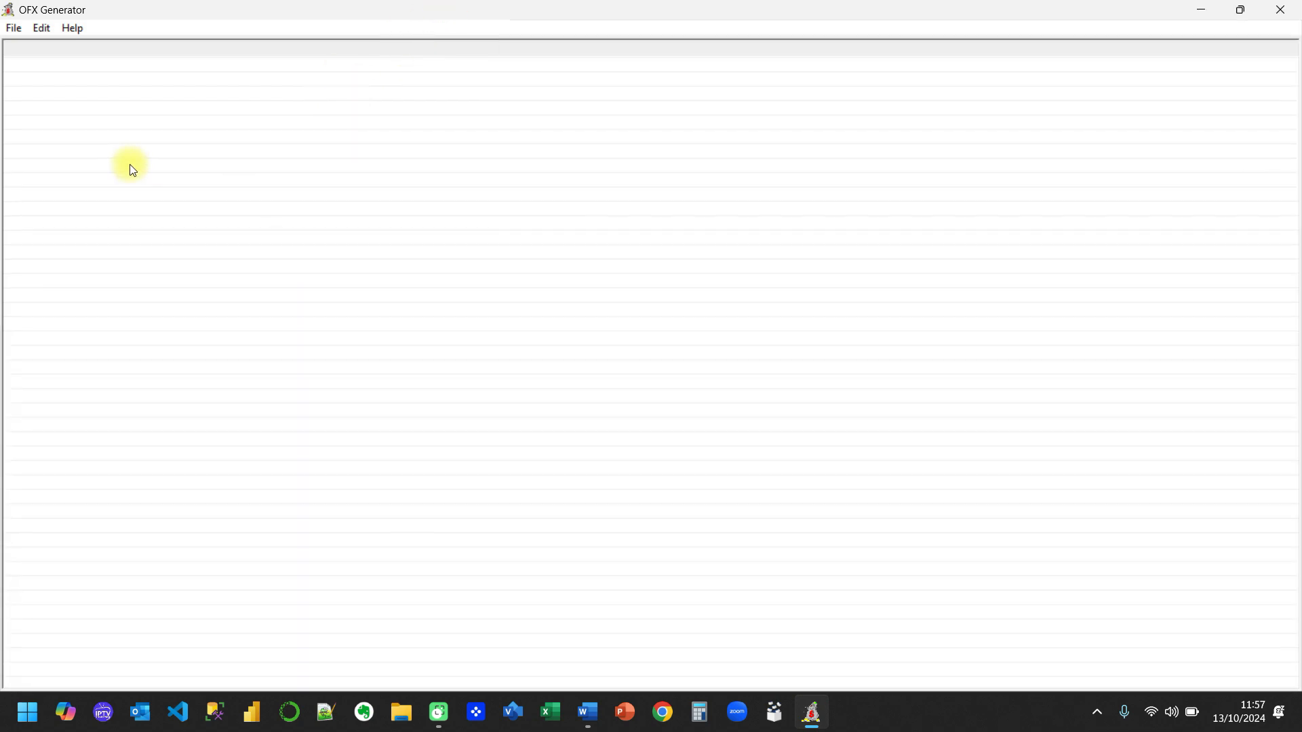
click(42, 29)
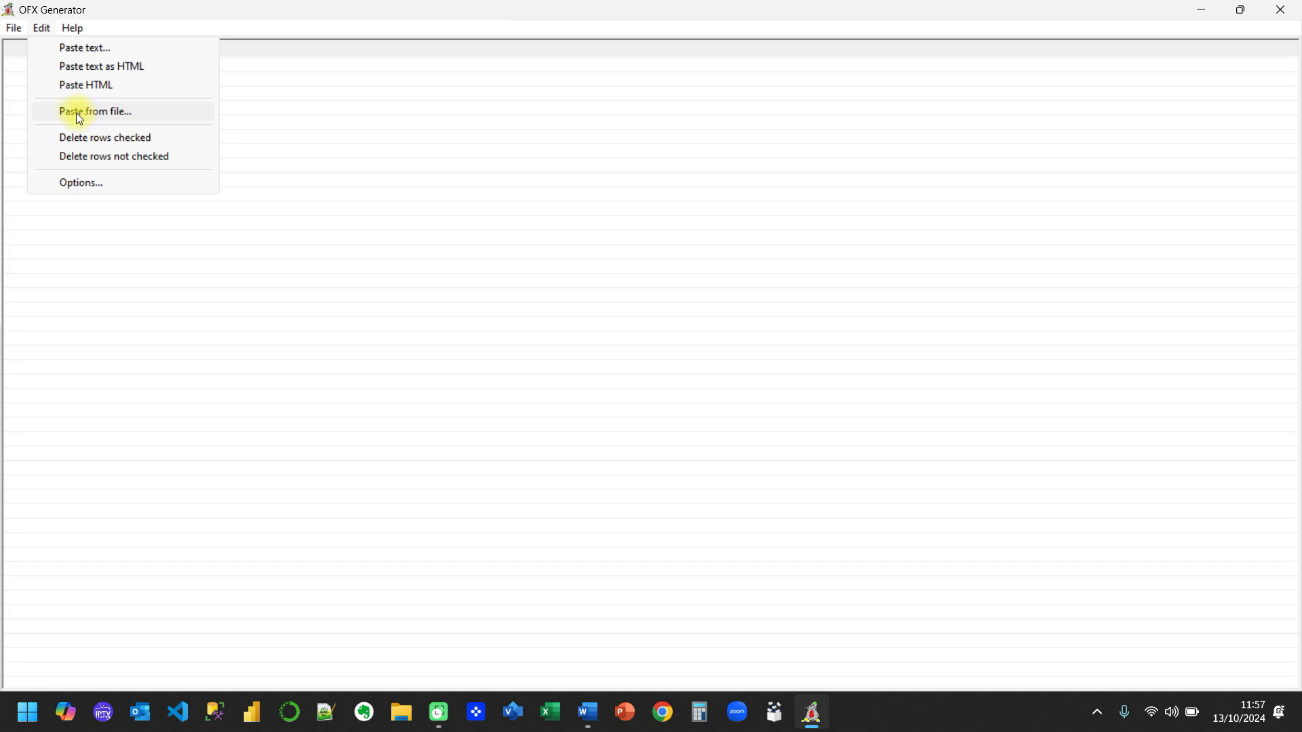
click(120, 112)
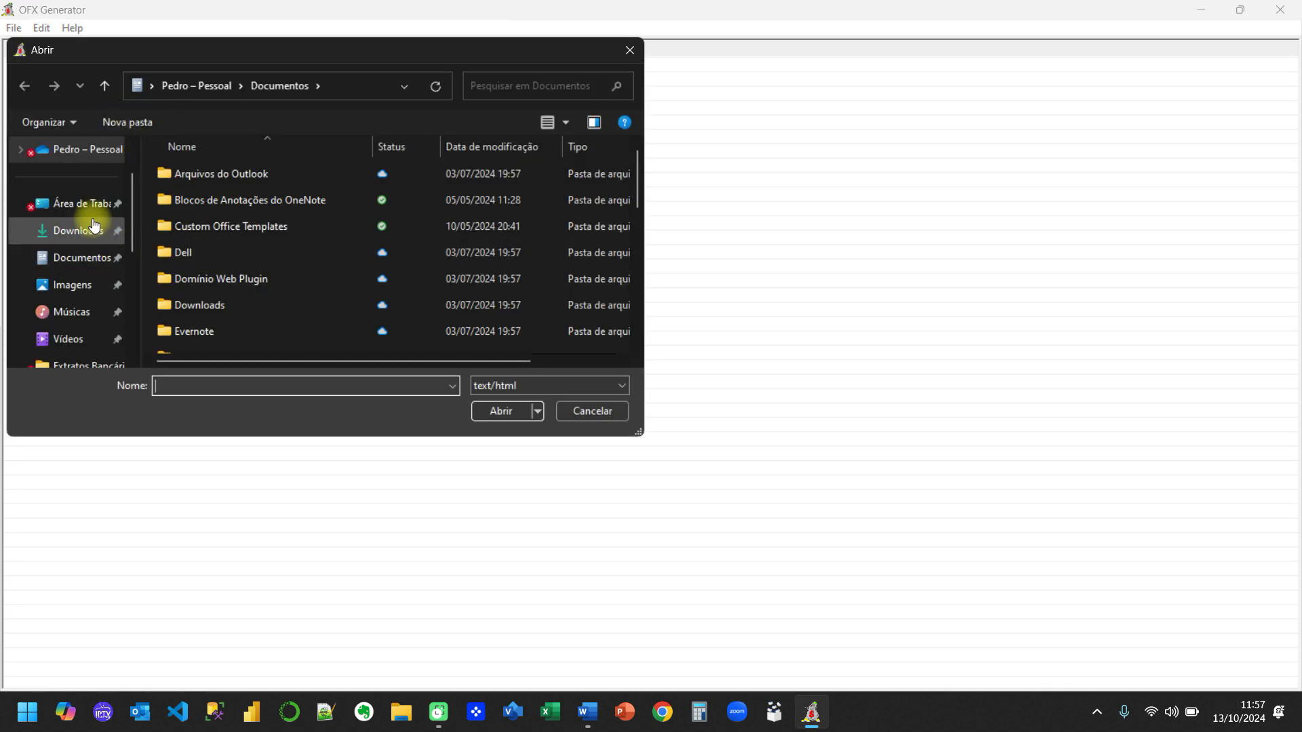
click(83, 204)
click(210, 178)
double_click(209, 179)
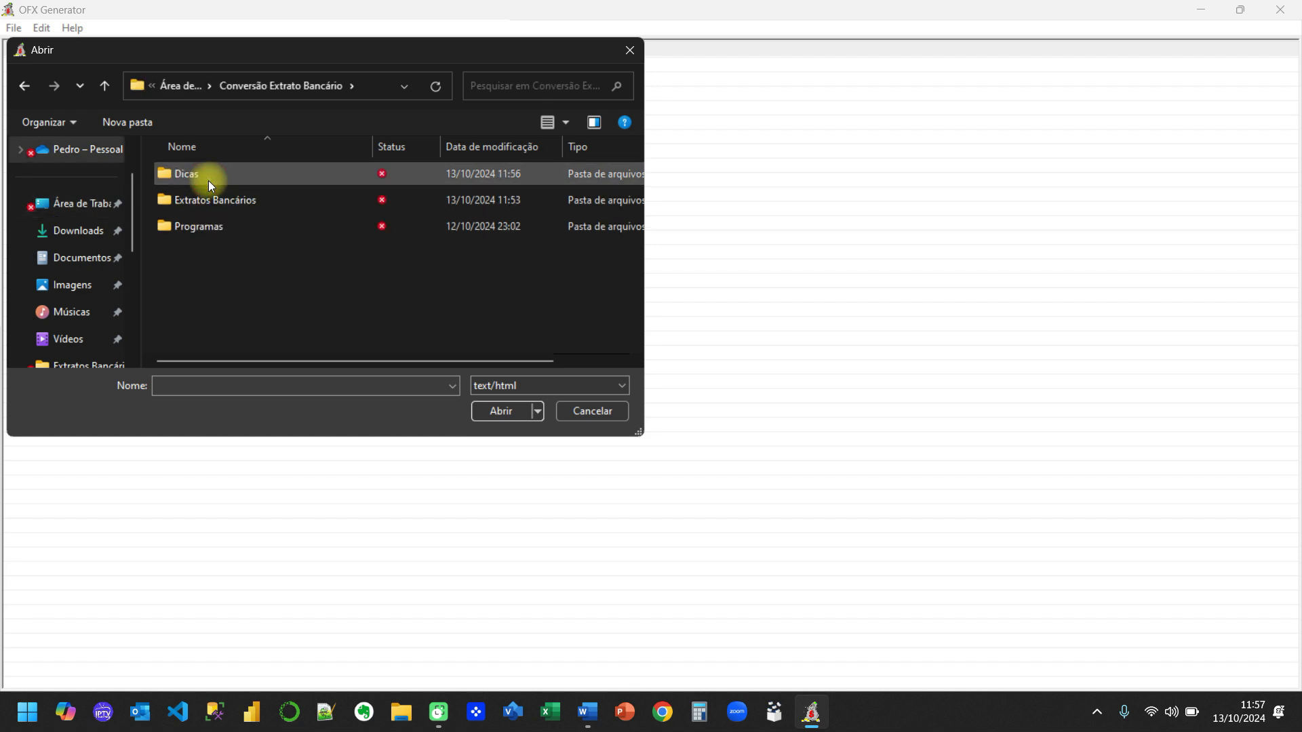
double_click(197, 174)
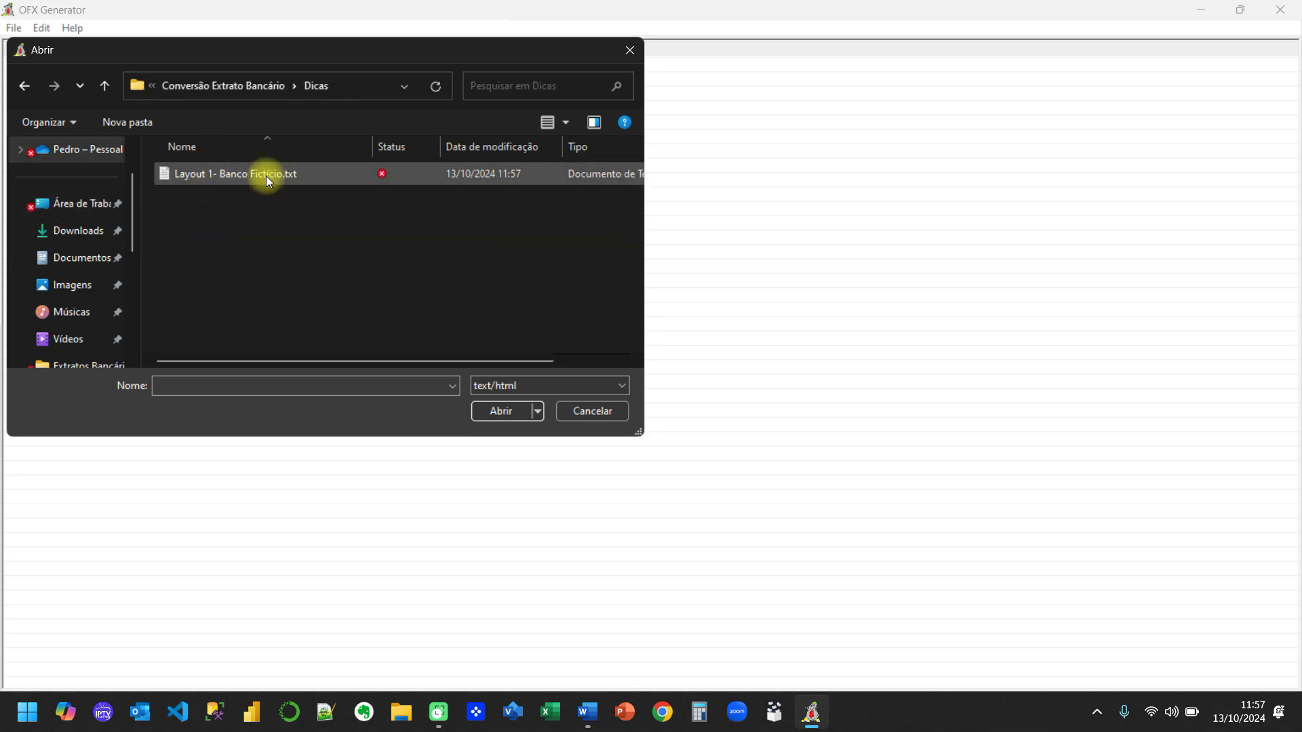
click(240, 174)
click(495, 410)
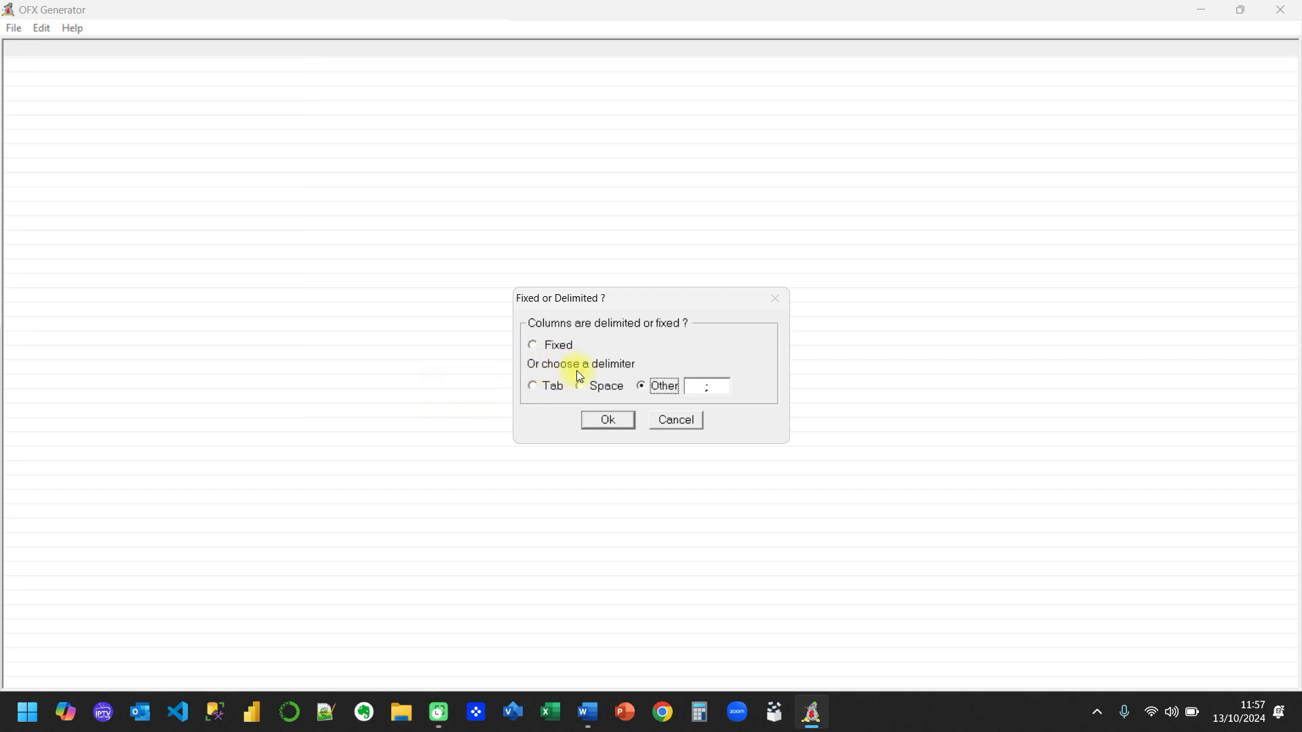
Import the file's columns as delimited, using the semicolon as the other delimiter
click(642, 386)
click(707, 386)
text(;)
click(602, 422)
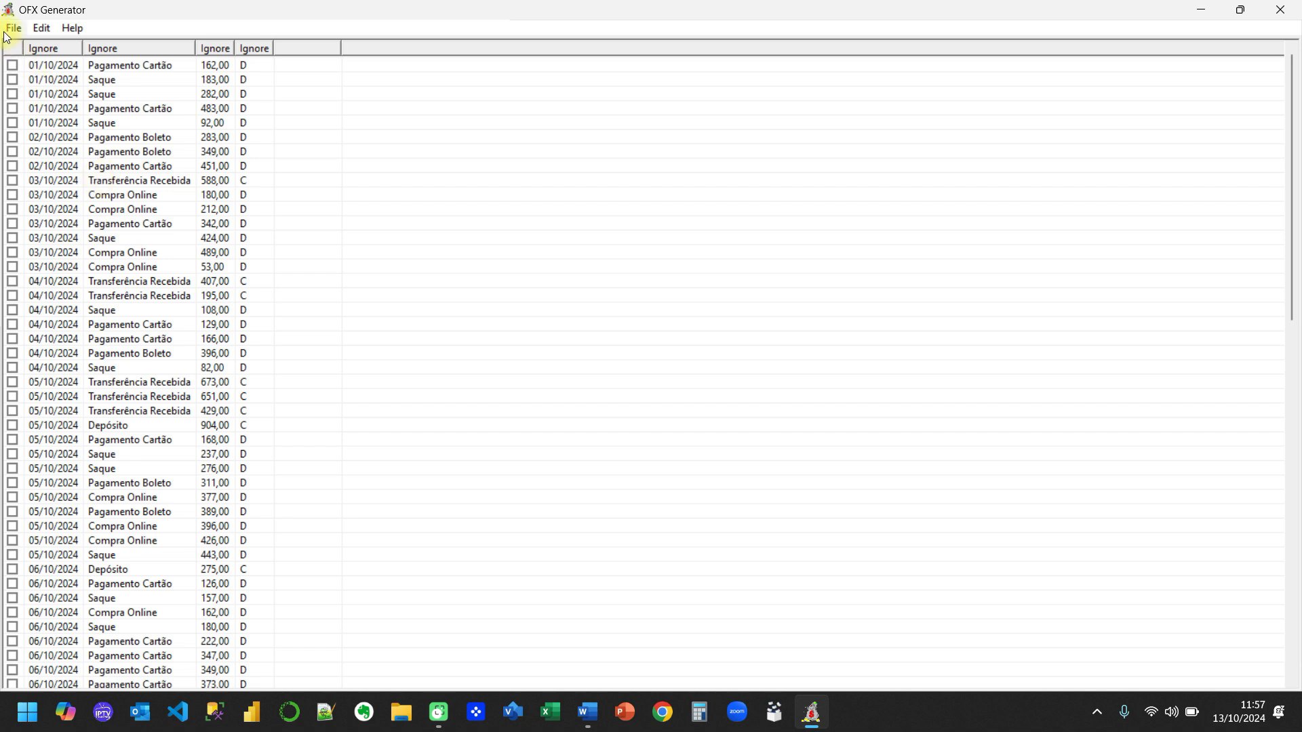
Define the first column of the imported statement as a date in dd/MM/yyyy format
click(41, 45)
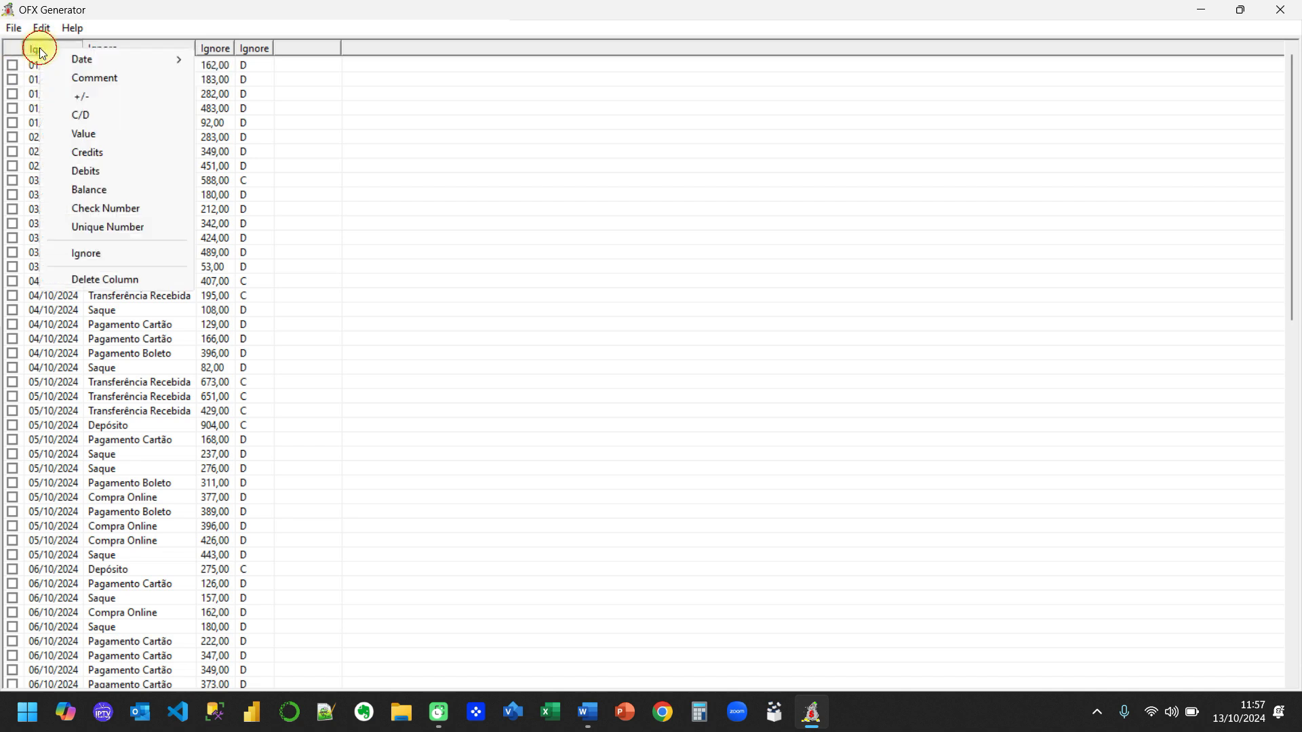
click(35, 49)
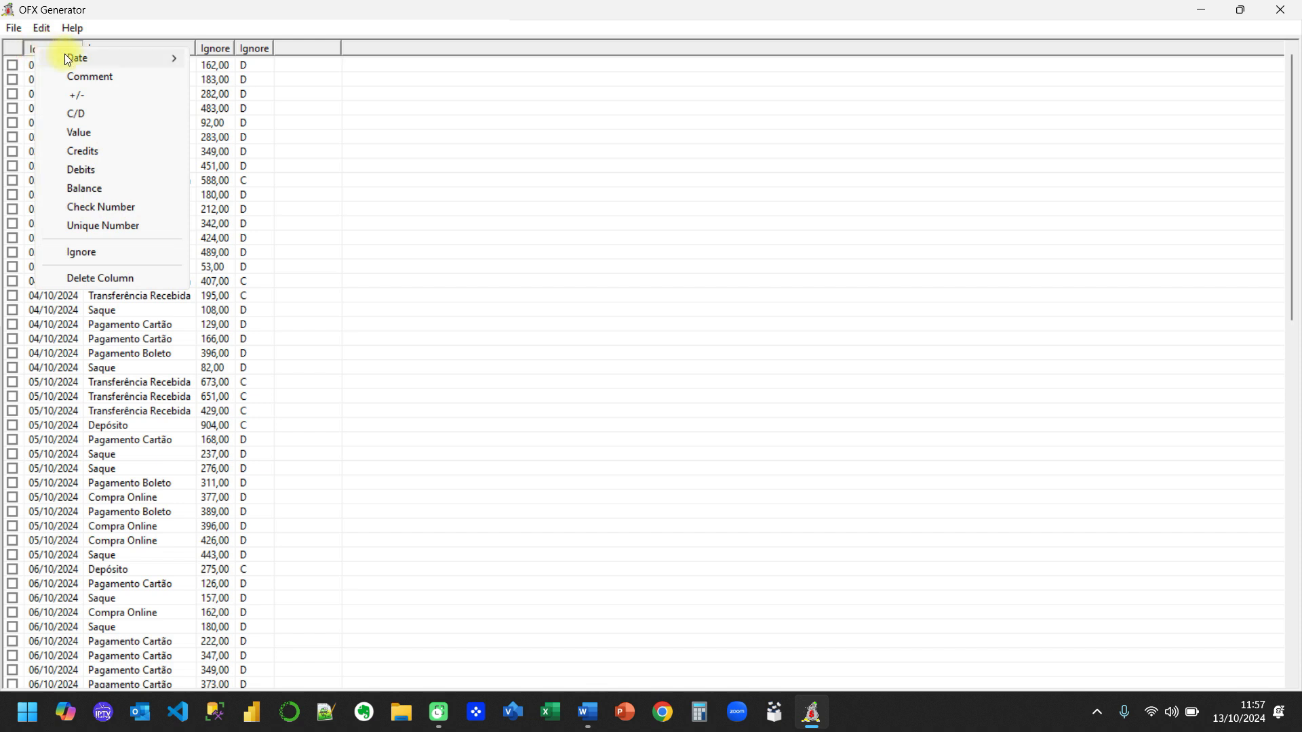
mouse_move(125, 55)
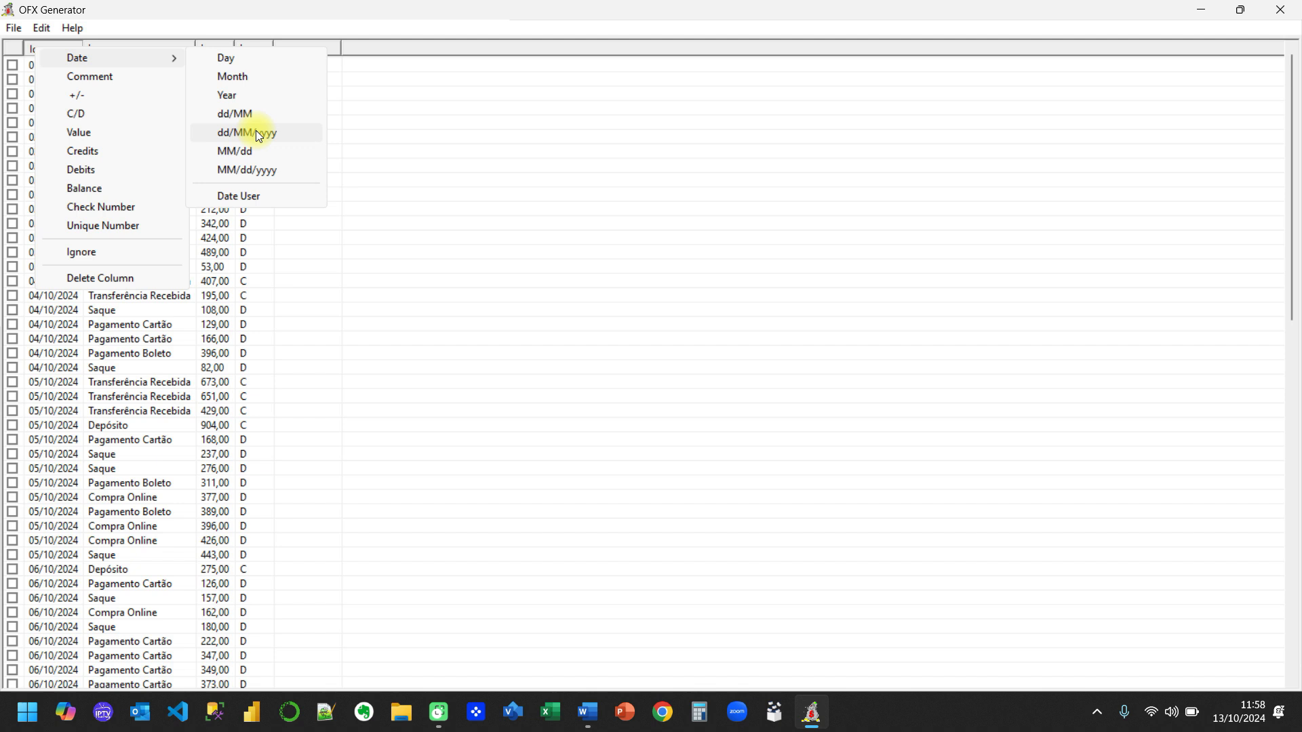
click(256, 132)
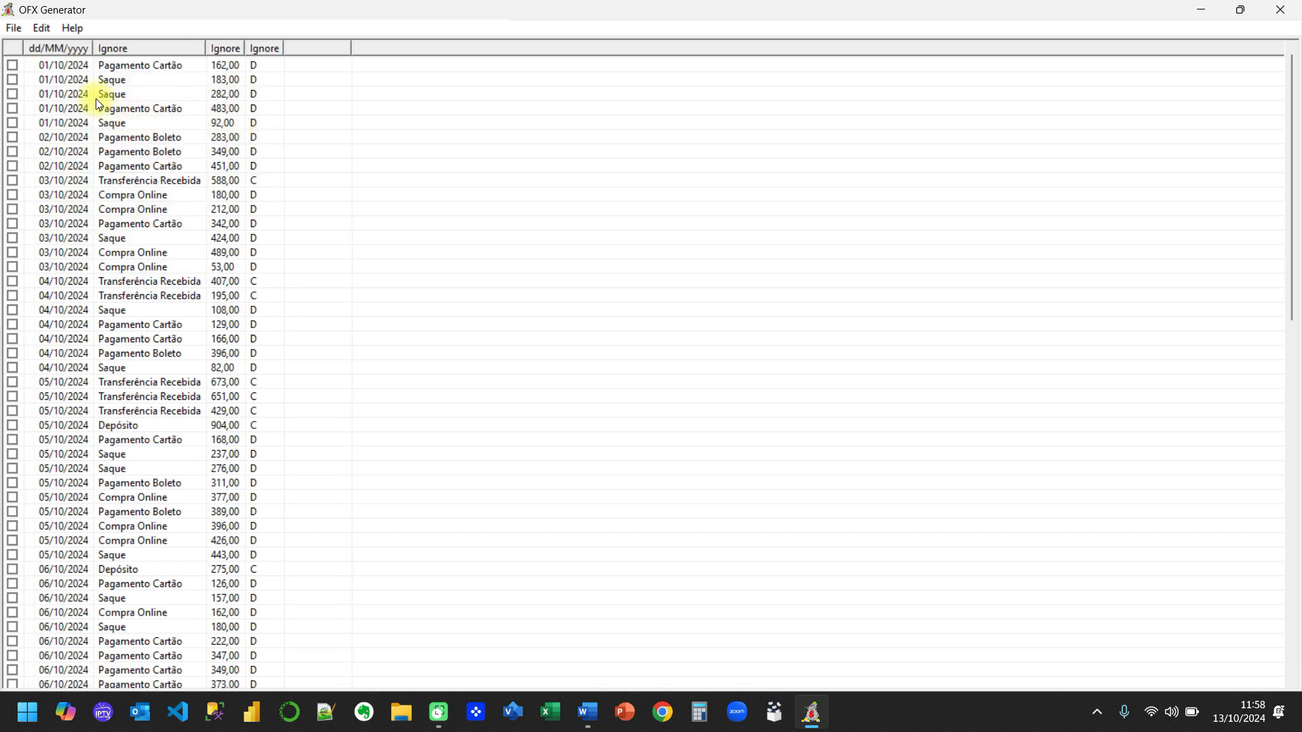
Map the remaining columns: the descriptions as Comment, the amounts as Value and the D/C letters as C/D
click(126, 50)
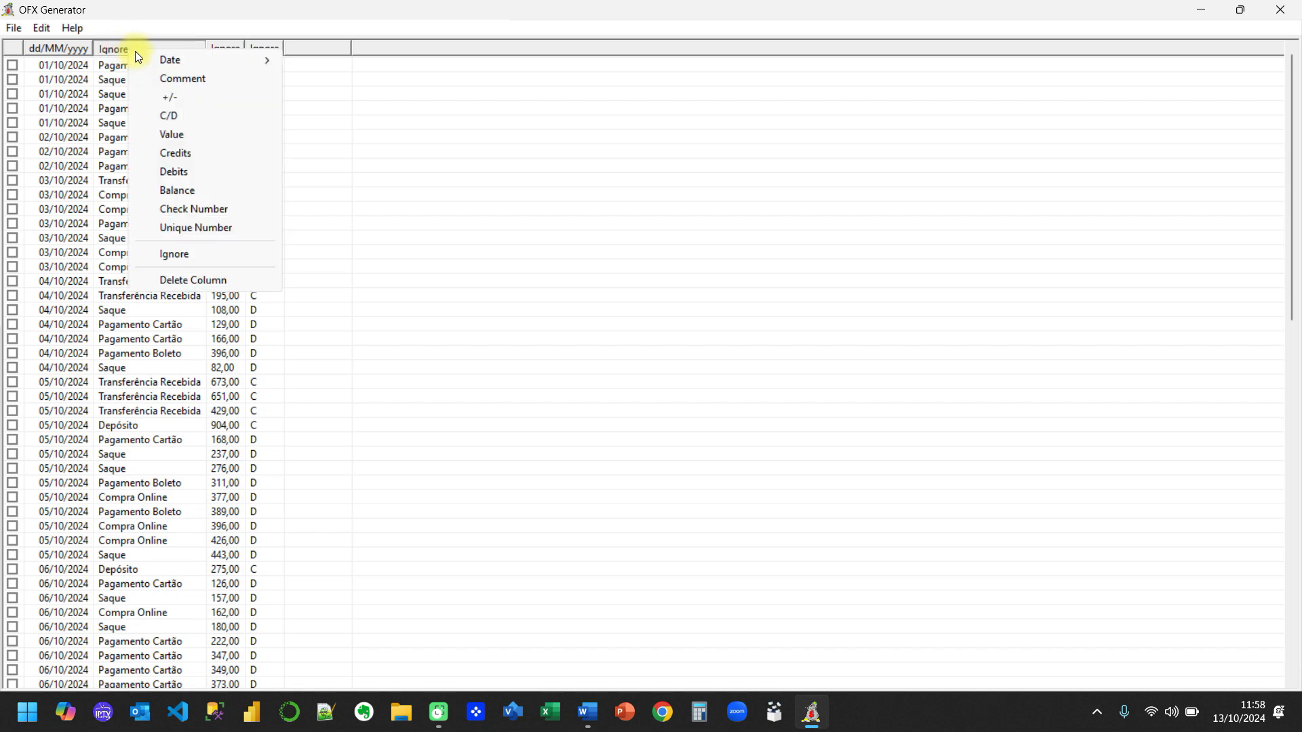
click(187, 80)
click(221, 52)
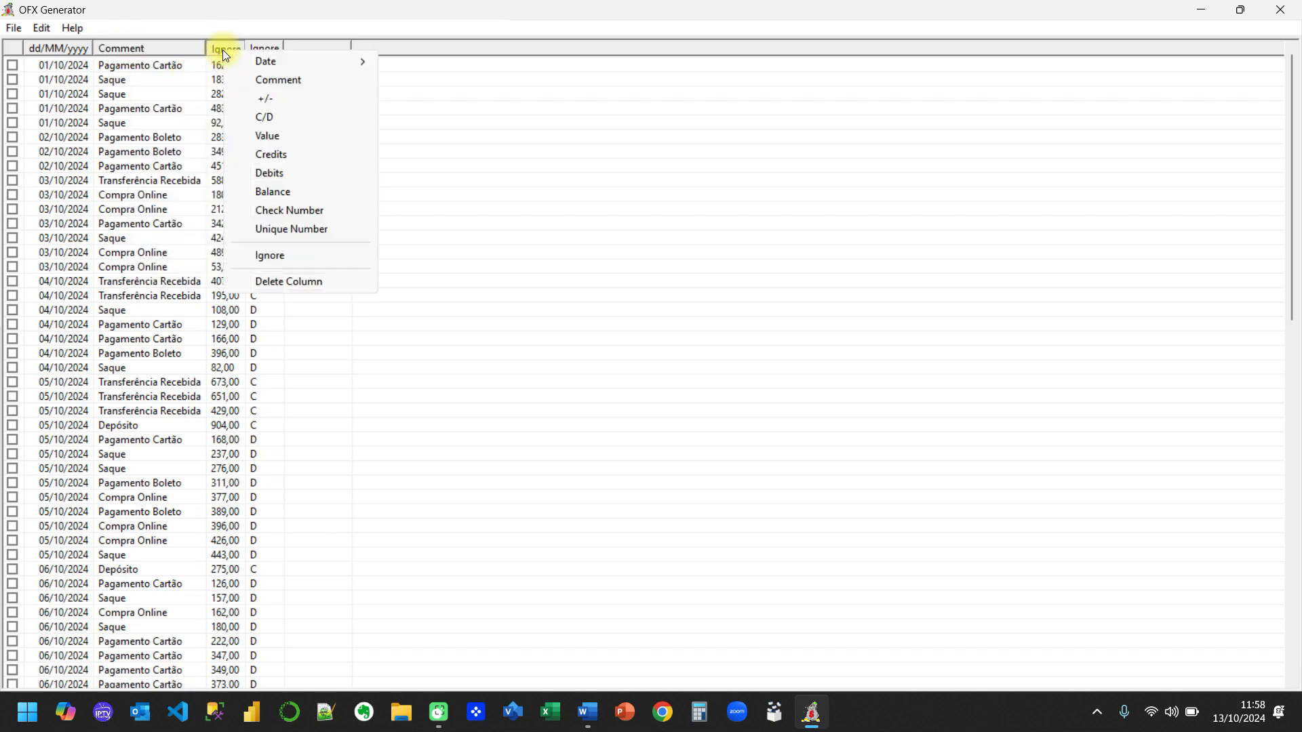
click(266, 138)
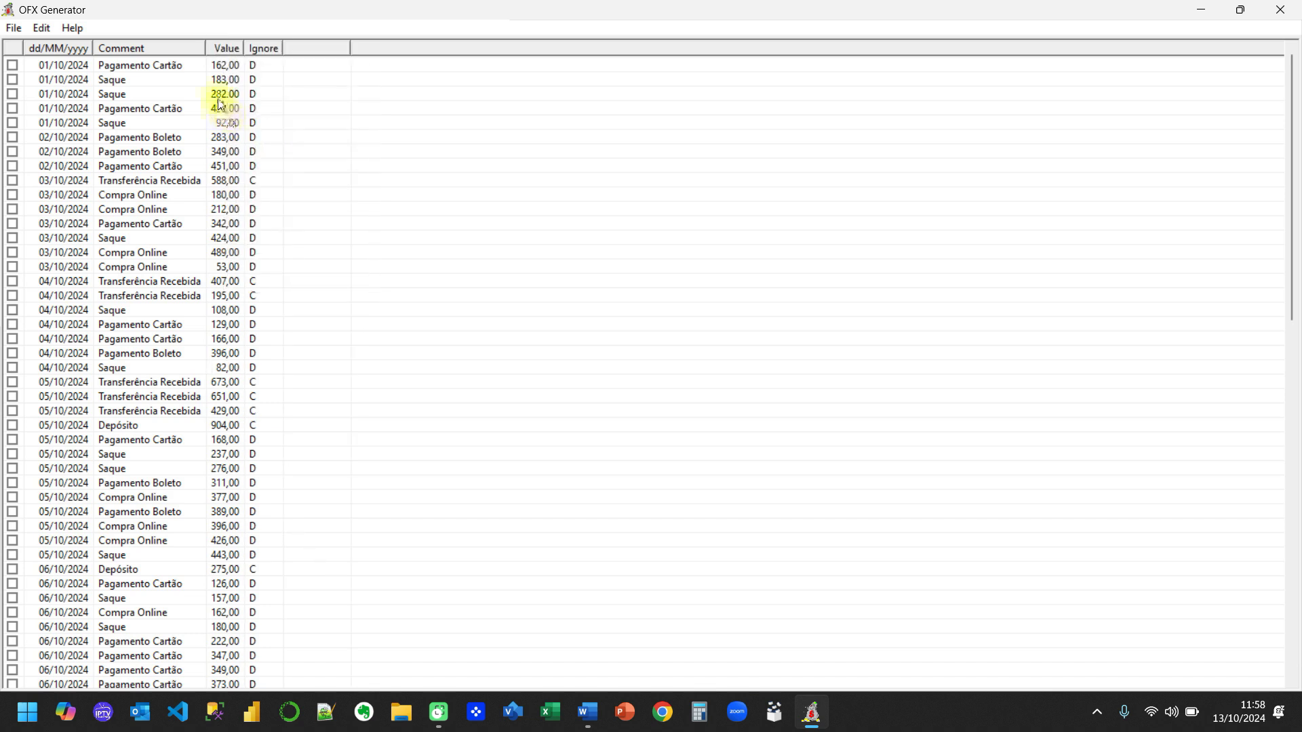
click(258, 54)
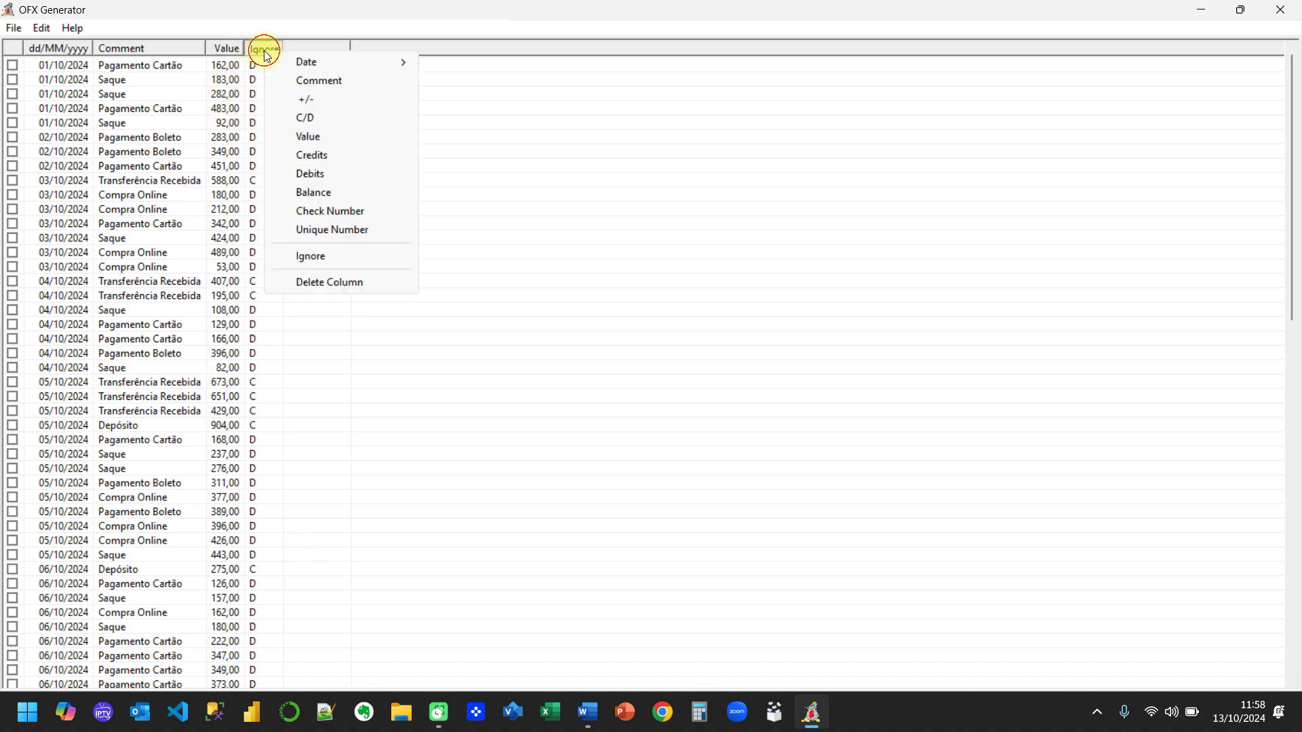
click(313, 120)
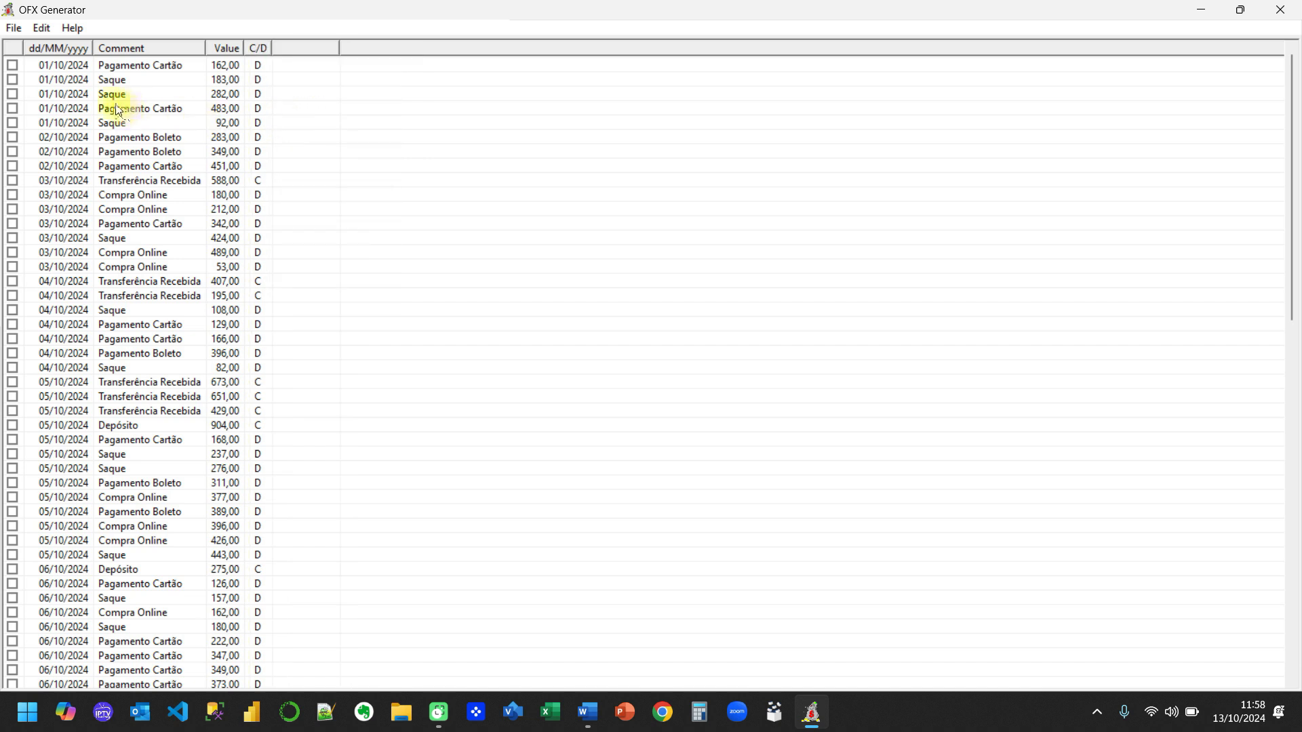
Start the OFX export of the statement, keeping the preset bank and account IDs and leaving the ledger balance blank
click(16, 34)
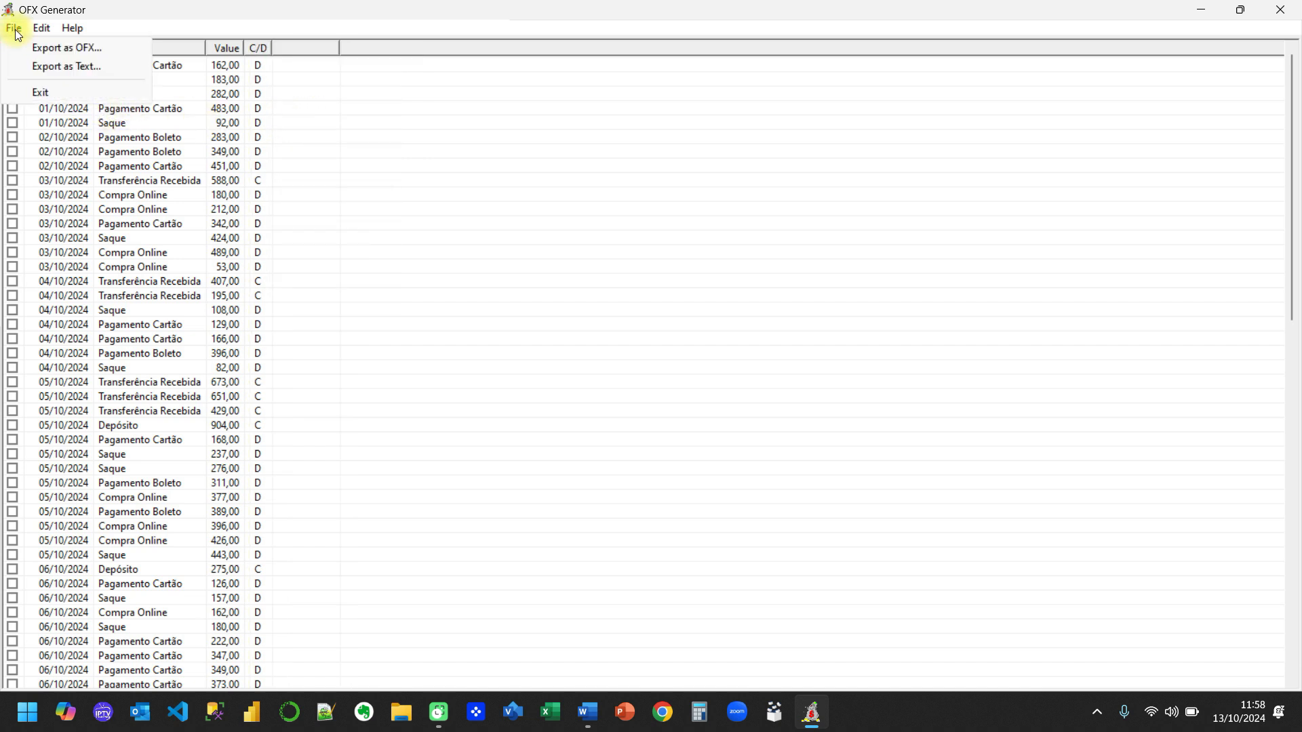
click(52, 51)
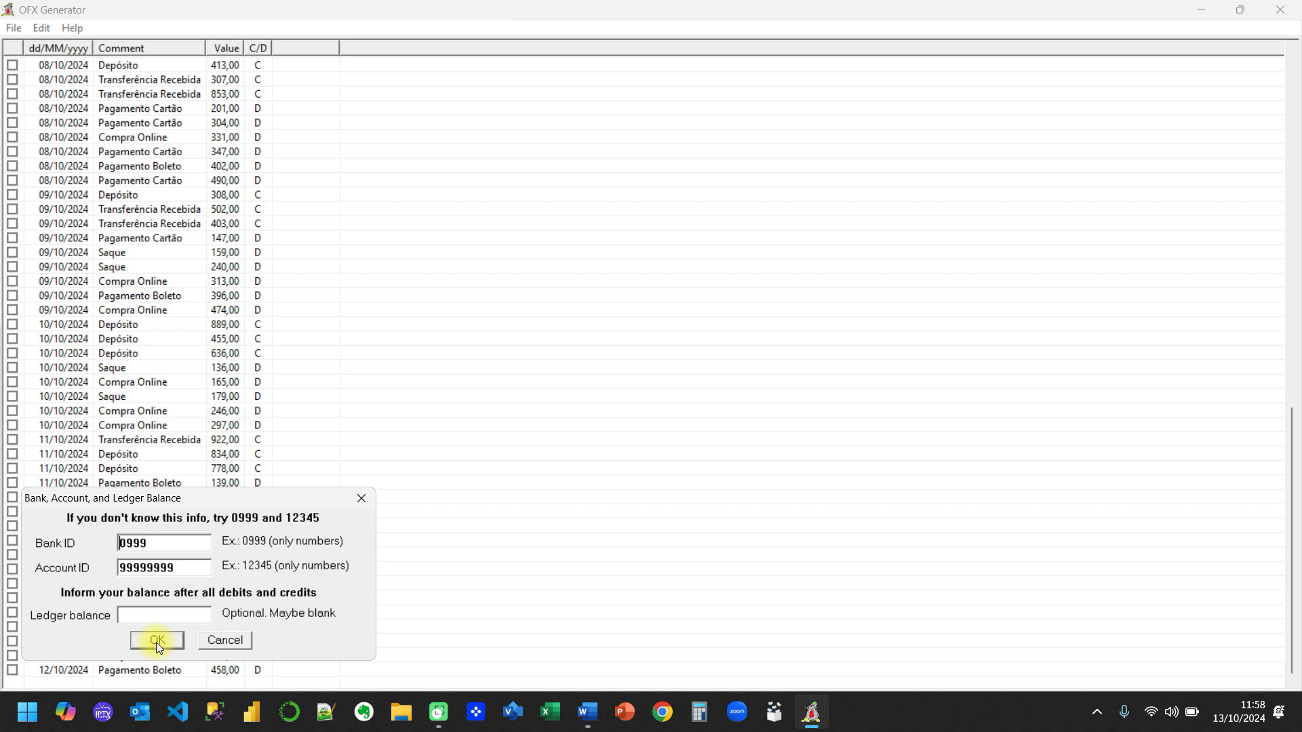
drag(162, 546, 116, 546)
click(157, 640)
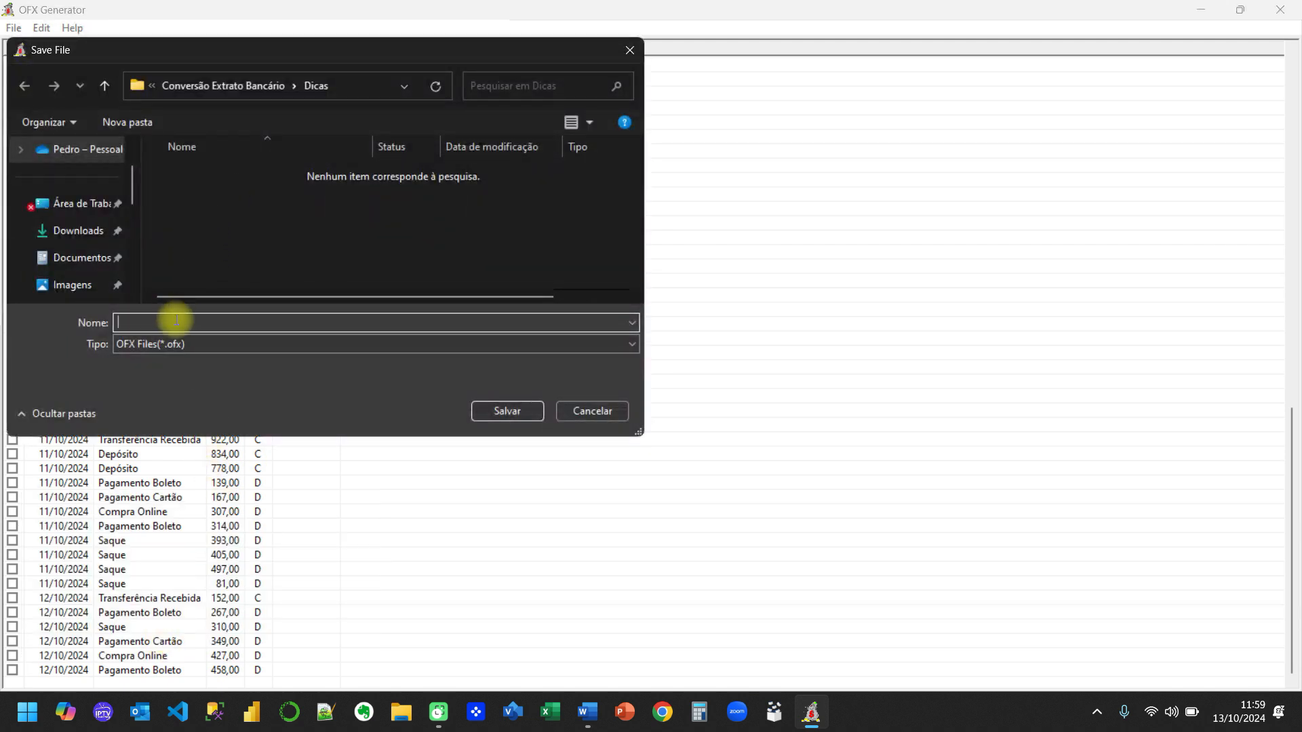
Save the OFX file as Banco Fictício 10-2024 in the Dicas folder
text(BANCO)
key(BackSpace)
key(BackSpace)
key(BackSpace)
key(BackSpace)
key(BackSpace)
text(anco Fictício 10-2024)
click(501, 412)
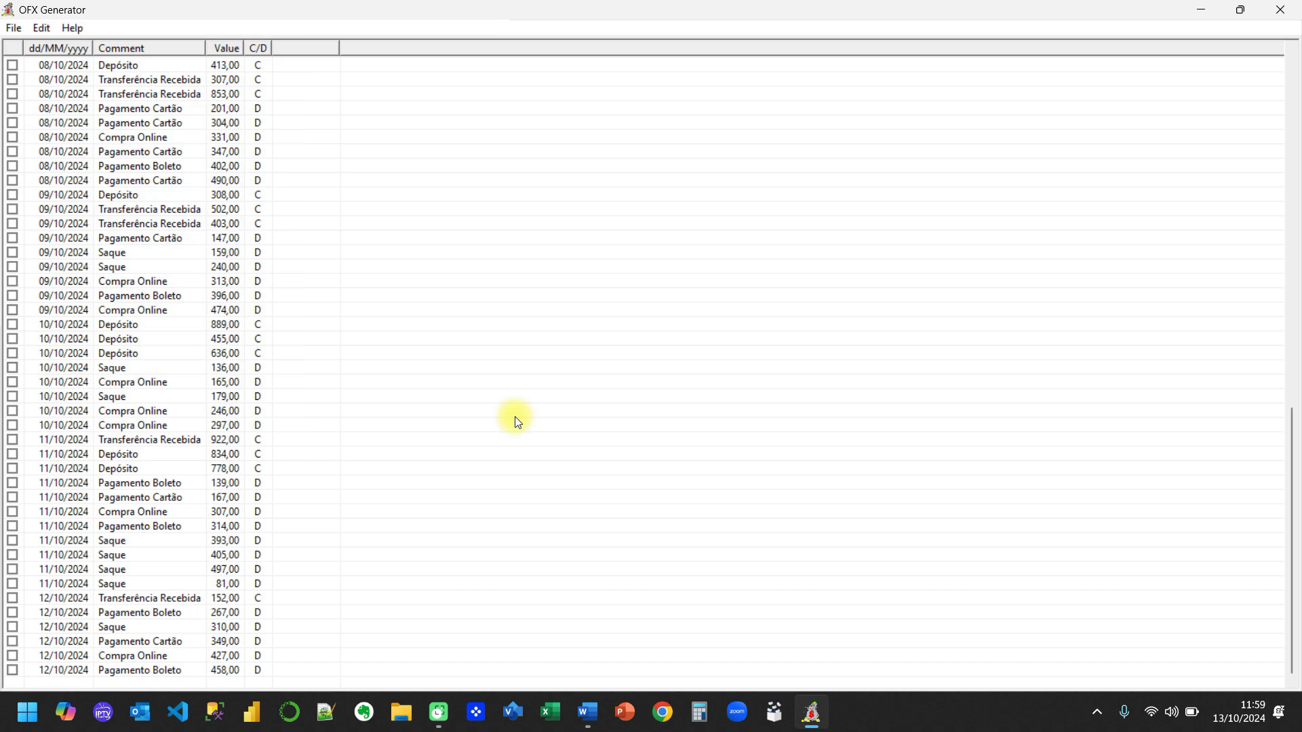
Close OFX Generator and open Banco Fictício 10-2024.ofx from the Dicas folder in Notepad
click(1296, 8)
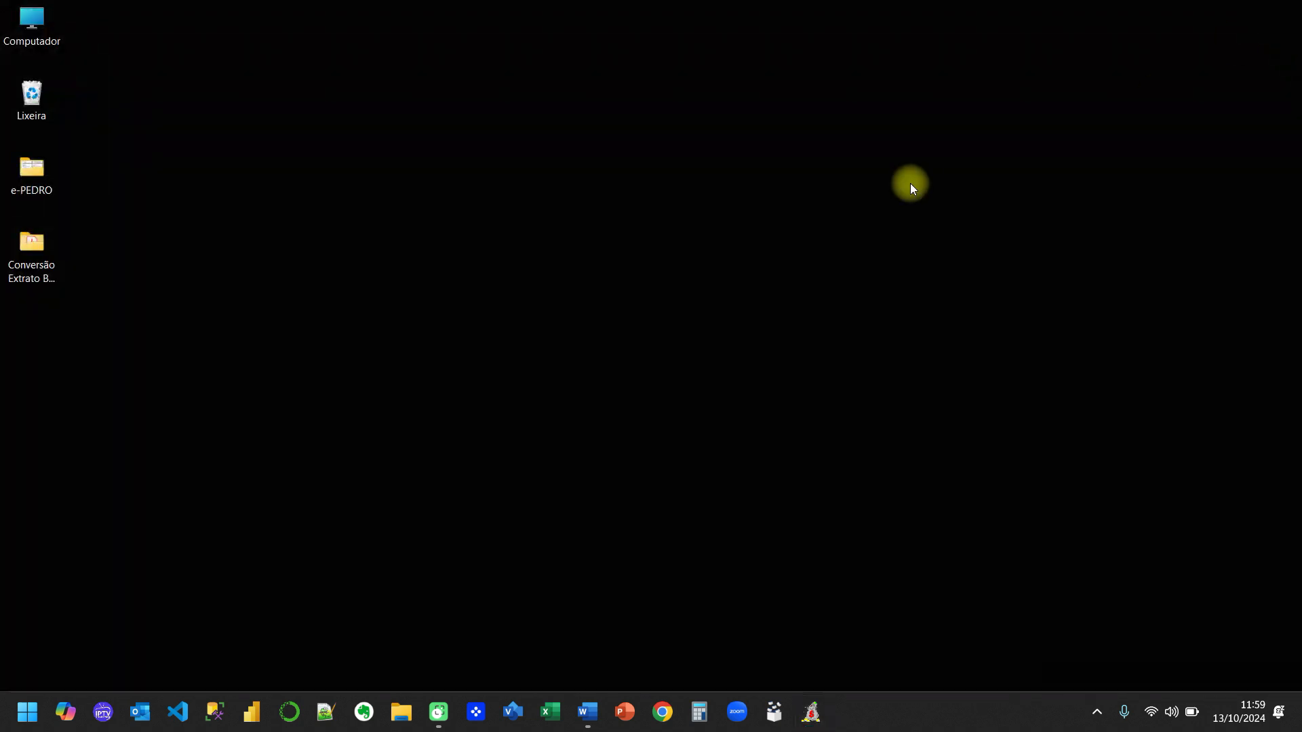
double_click(29, 252)
double_click(99, 149)
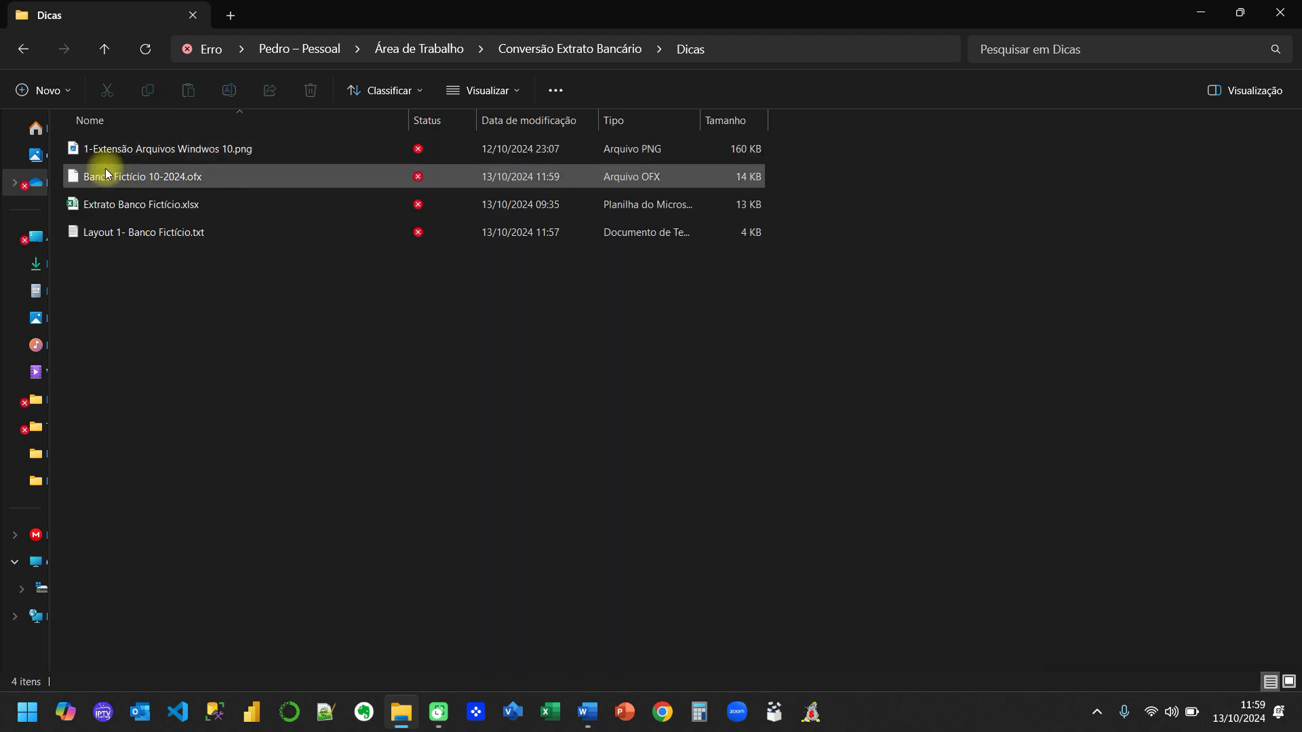
double_click(144, 177)
click(573, 236)
click(741, 604)
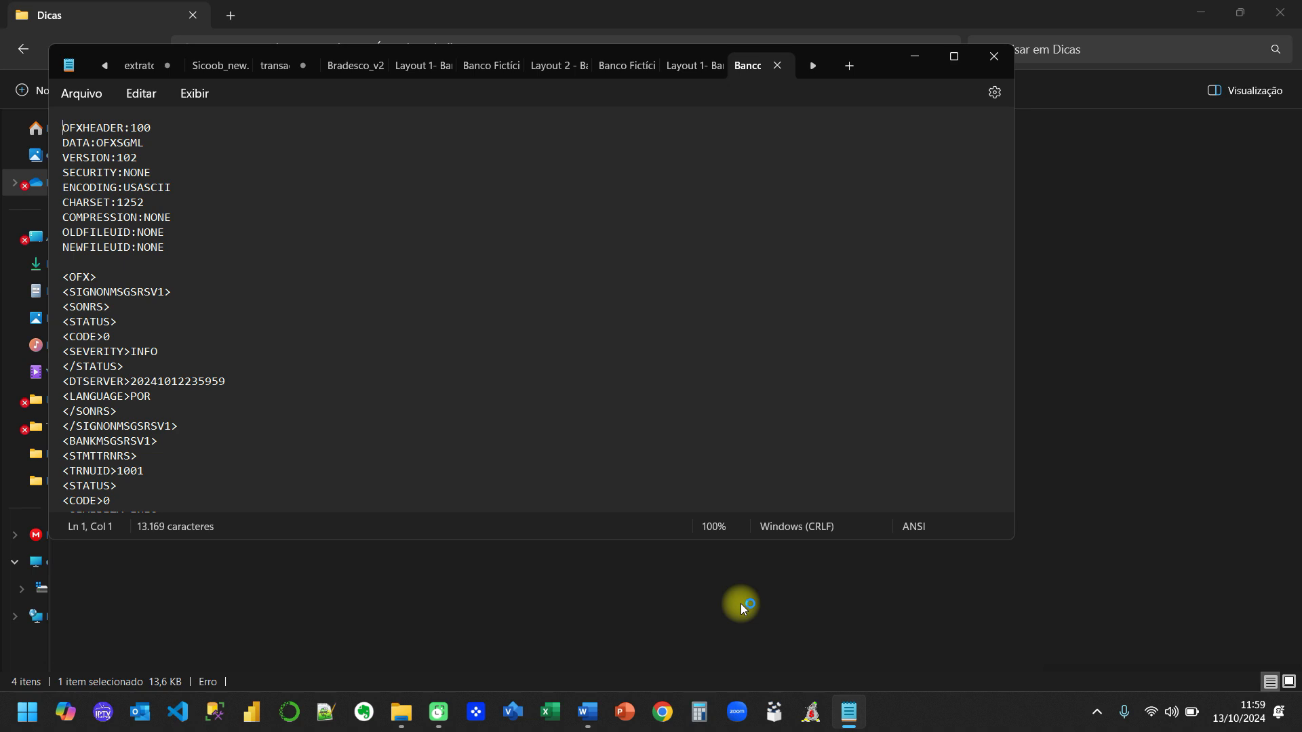
Examine the header and transaction entries of the exported OFX file, and close it and the Dicas folder
scroll(203, 244, down, 3)
scroll(201, 252, down, 7)
scroll(156, 324, down, 12)
scroll(155, 324, down, 8)
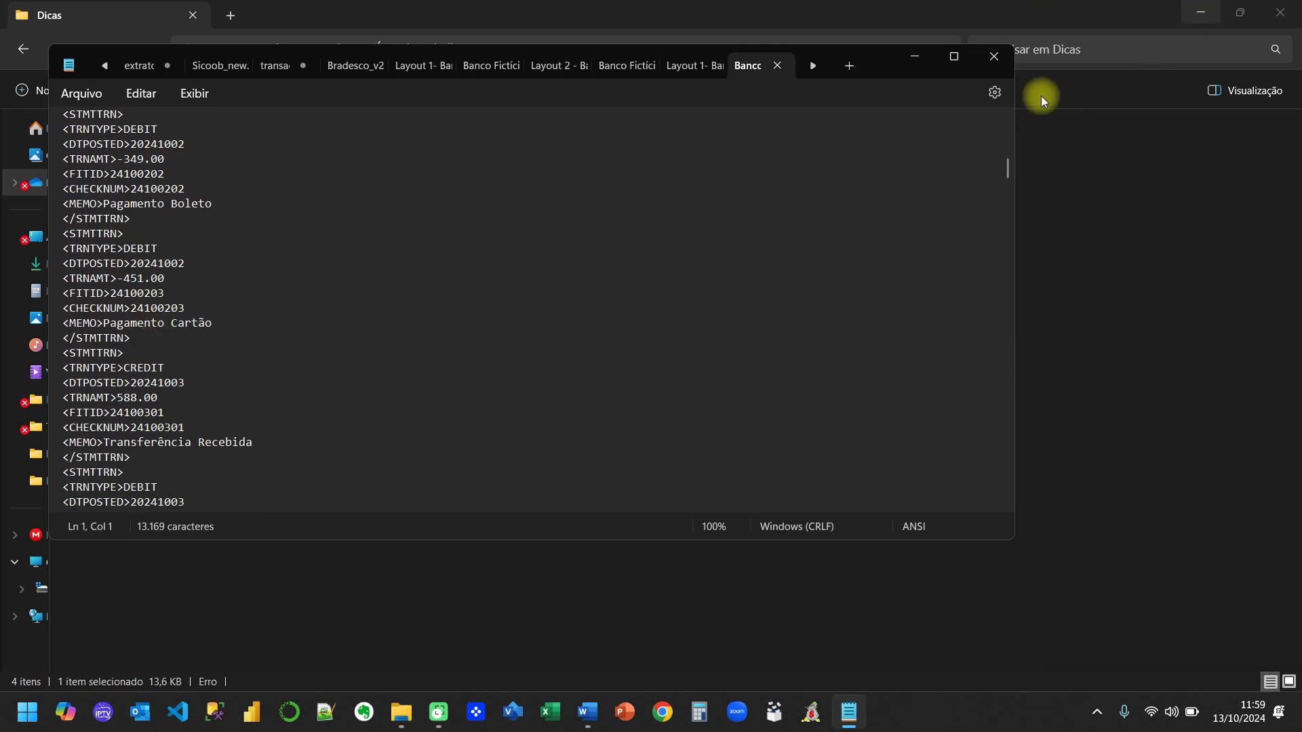
click(993, 56)
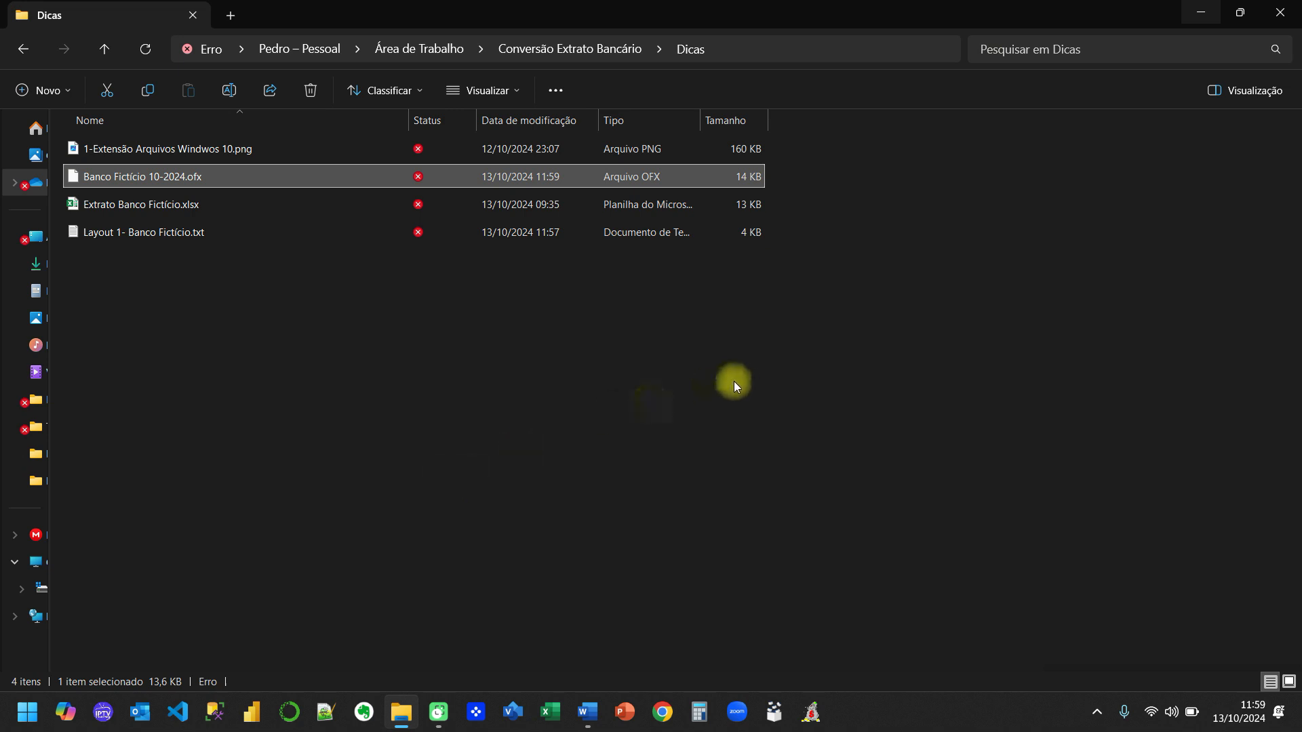
click(1279, 12)
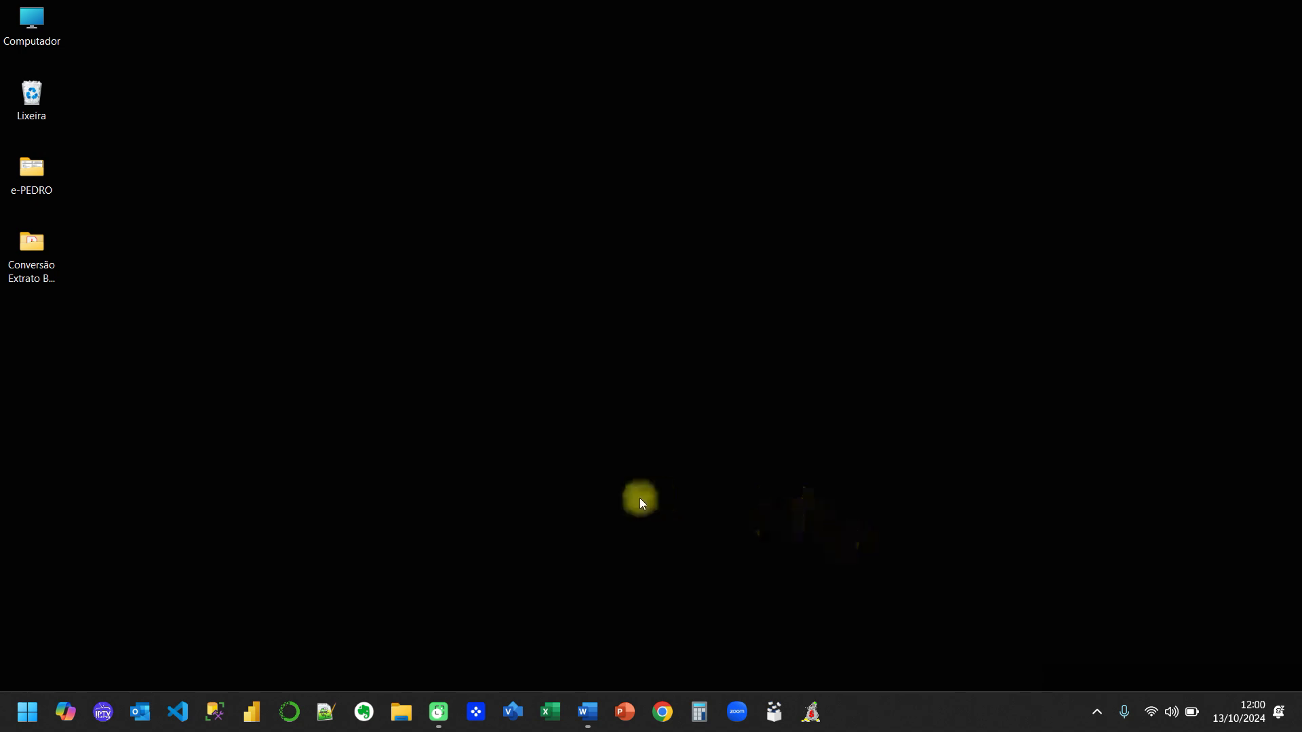
Open Layout 2 - Banco Fictício.xlsx from the Extratos Bancários folder in Excel and dismiss the warning bar
double_click(35, 244)
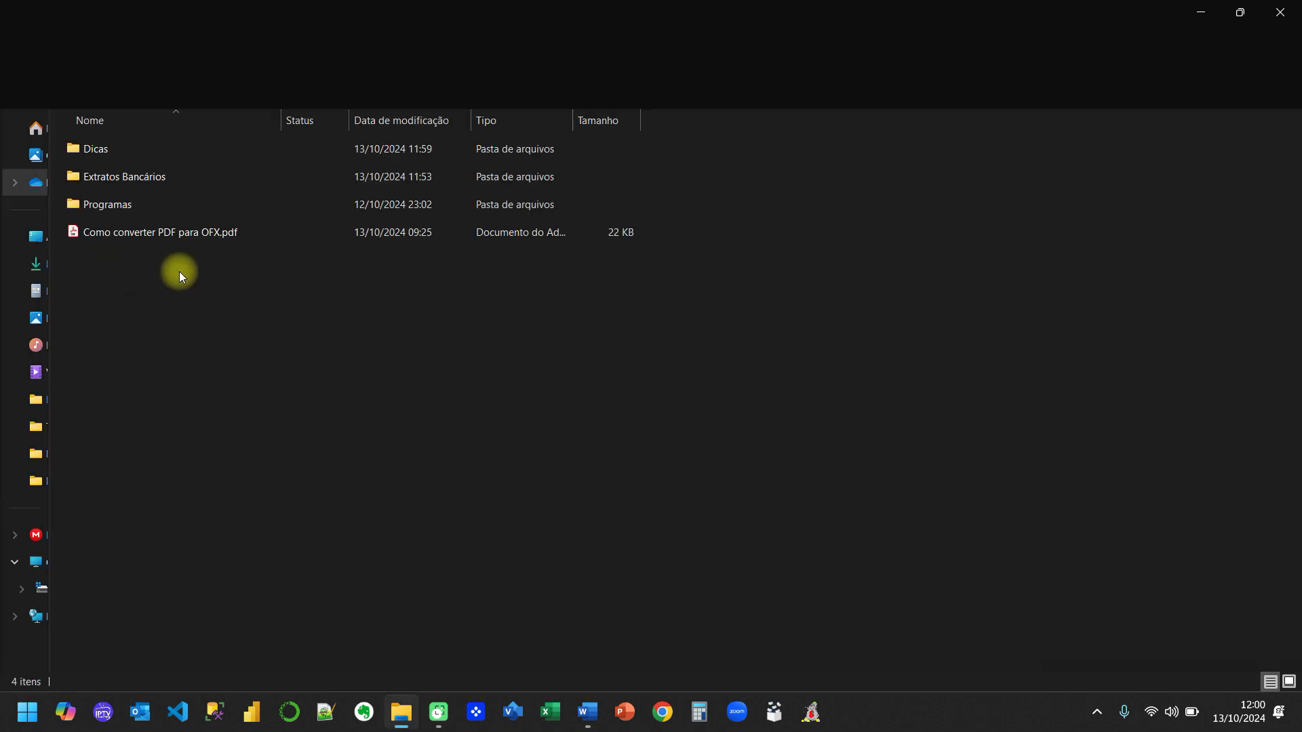
double_click(108, 177)
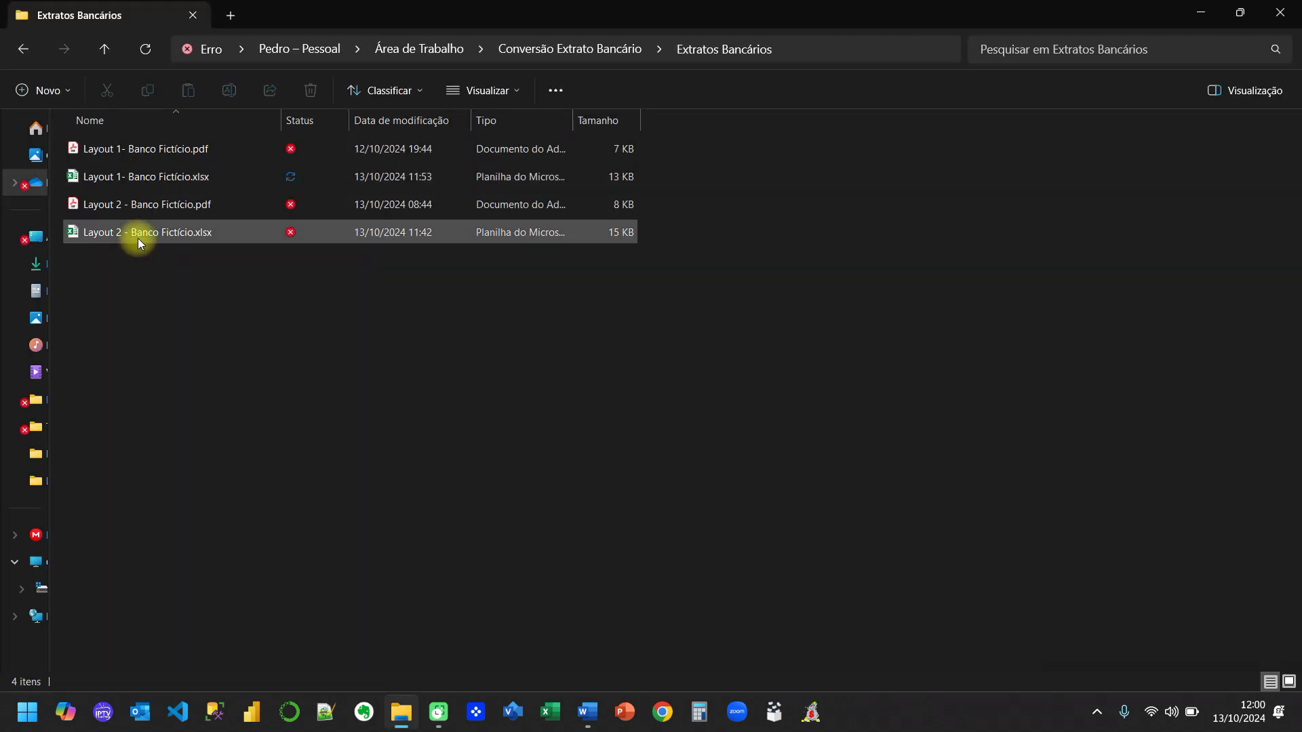
double_click(138, 239)
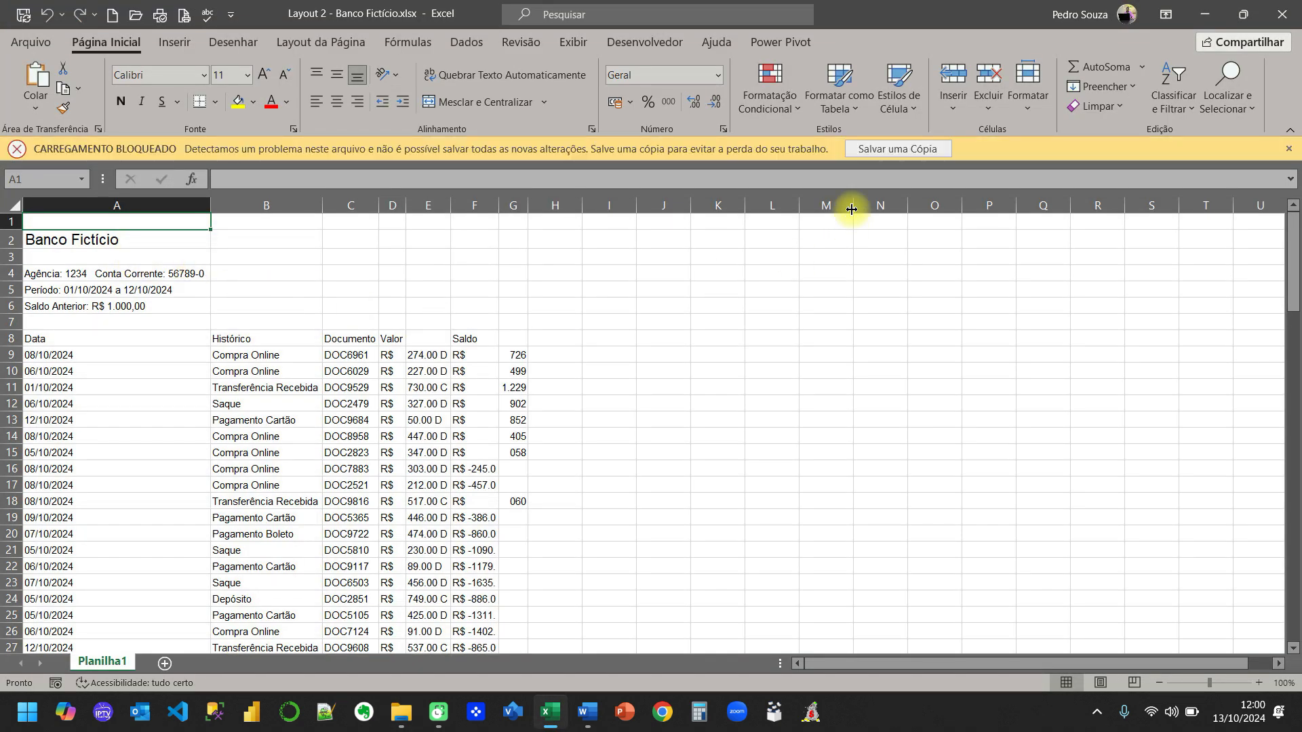
click(1287, 149)
Delete the seven rows above the column headings so the Data heading is in row 1
click(102, 297)
click(10, 198)
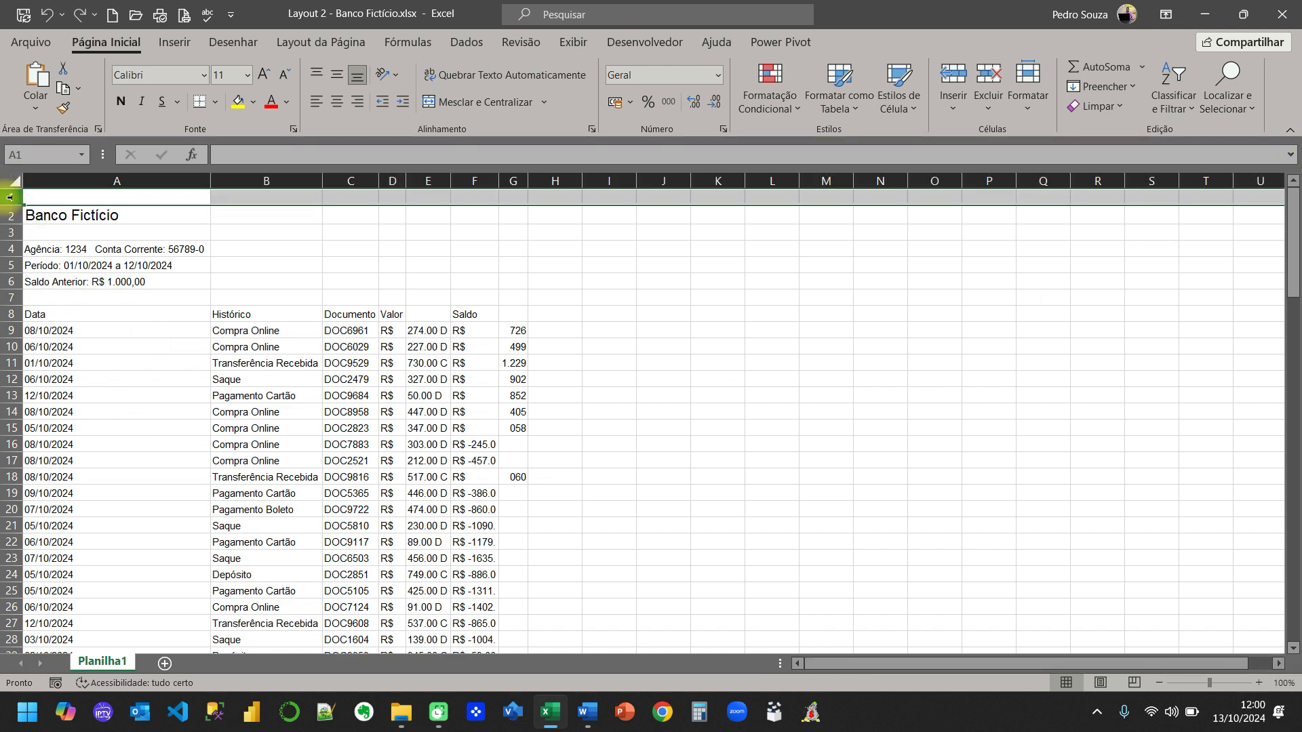
key(ctrl+minus)
key(ctrl+minus)
key(ctrl+minus)
key(ctrl+minus)
key(ctrl+minus)
key(ctrl+minus)
key(ctrl+minus)
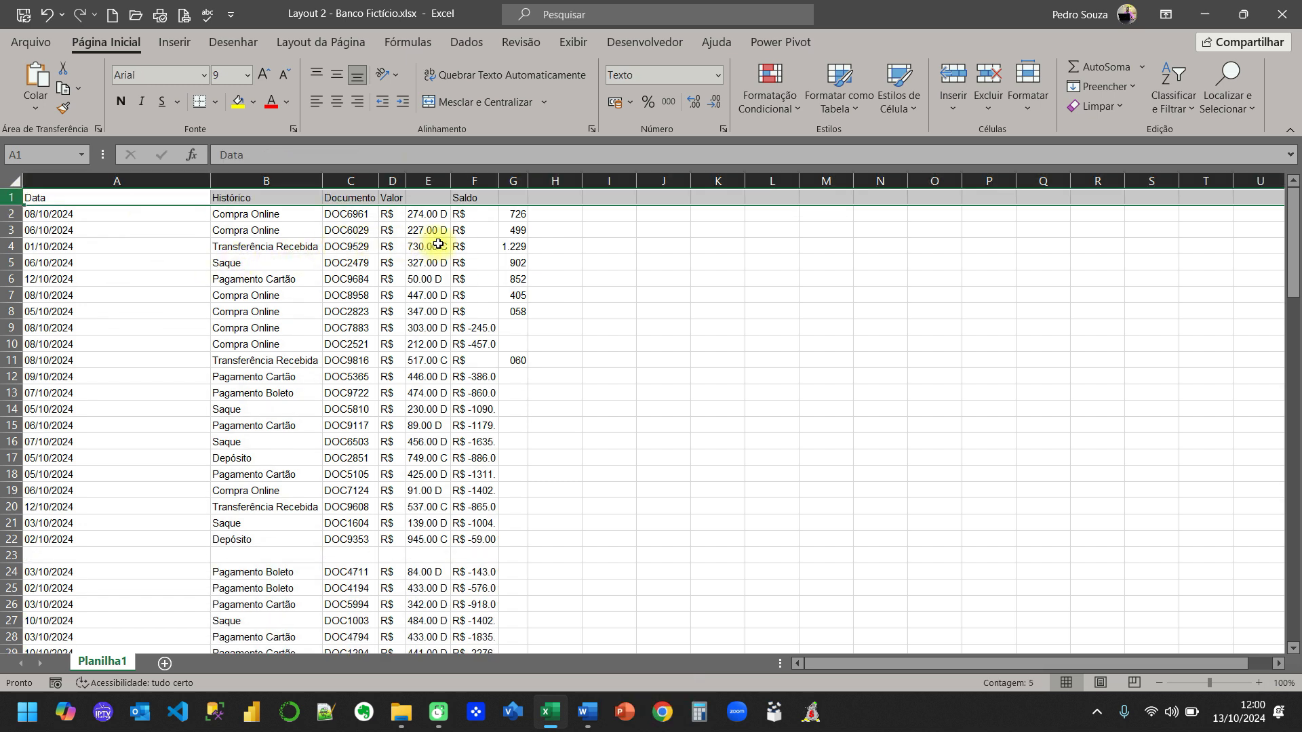
Delete the Documento column and both columns holding the Saldo values from the statement
click(347, 279)
scroll(346, 312, down, 10)
scroll(346, 317, down, 12)
scroll(276, 325, up, 14)
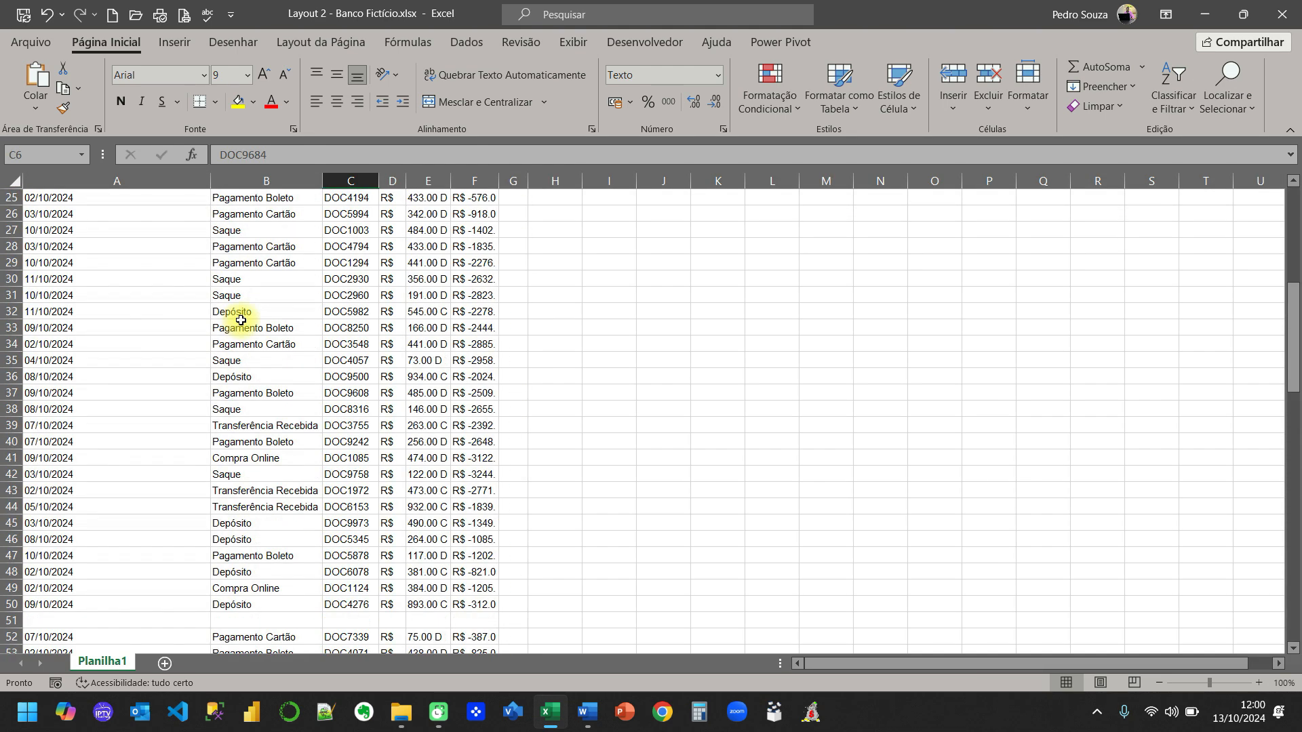
scroll(240, 320, up, 8)
click(229, 234)
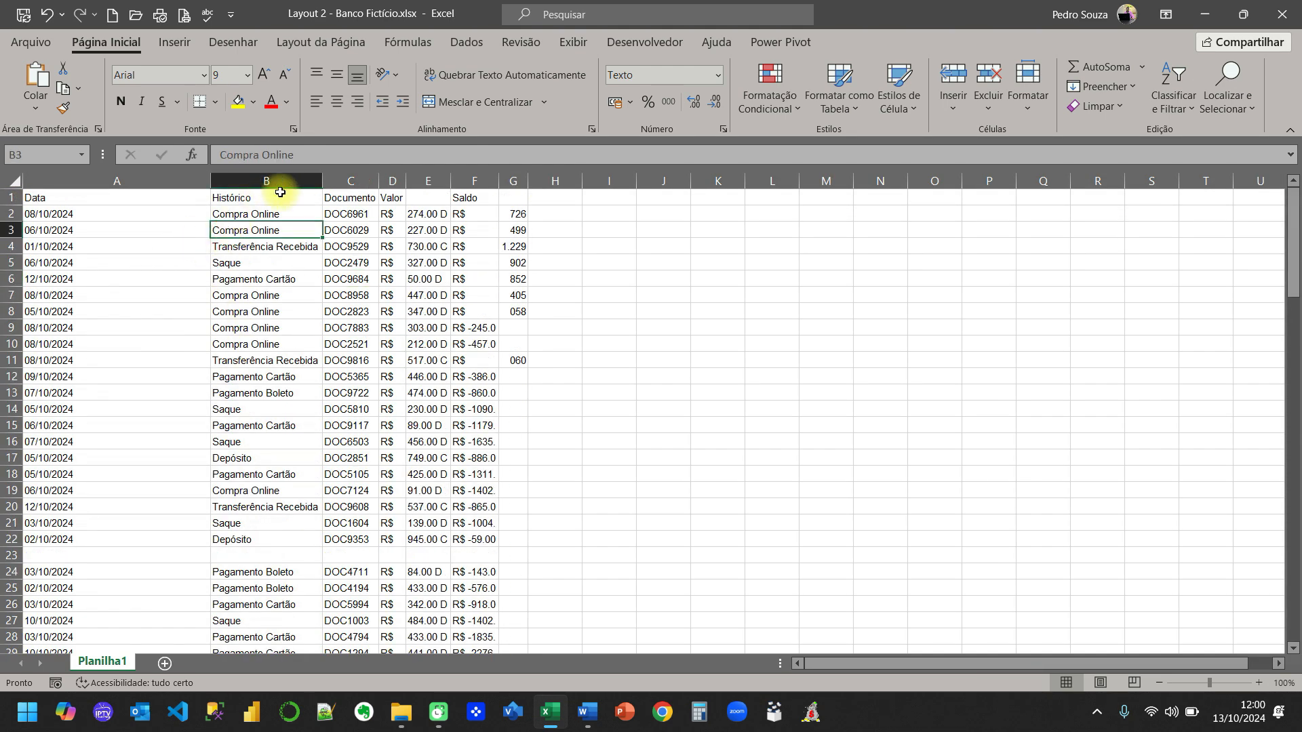
click(340, 180)
key(ctrl+minus)
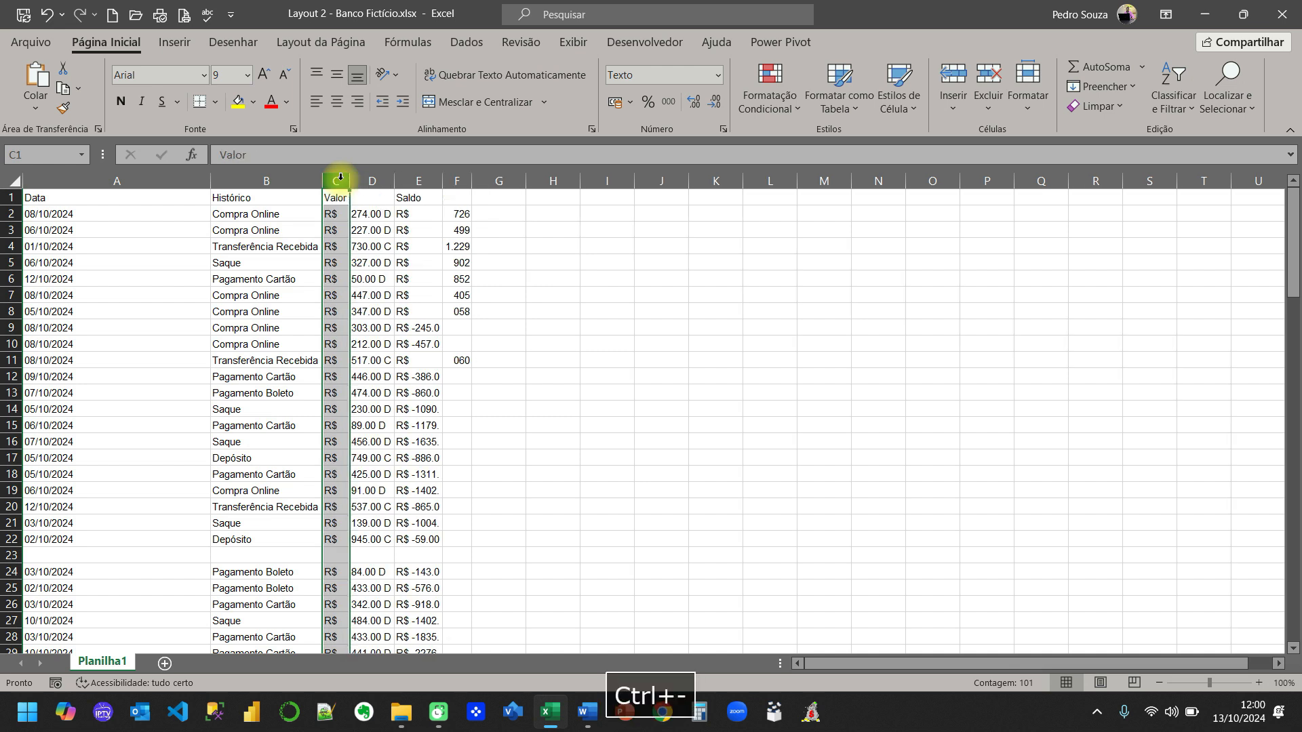
click(415, 182)
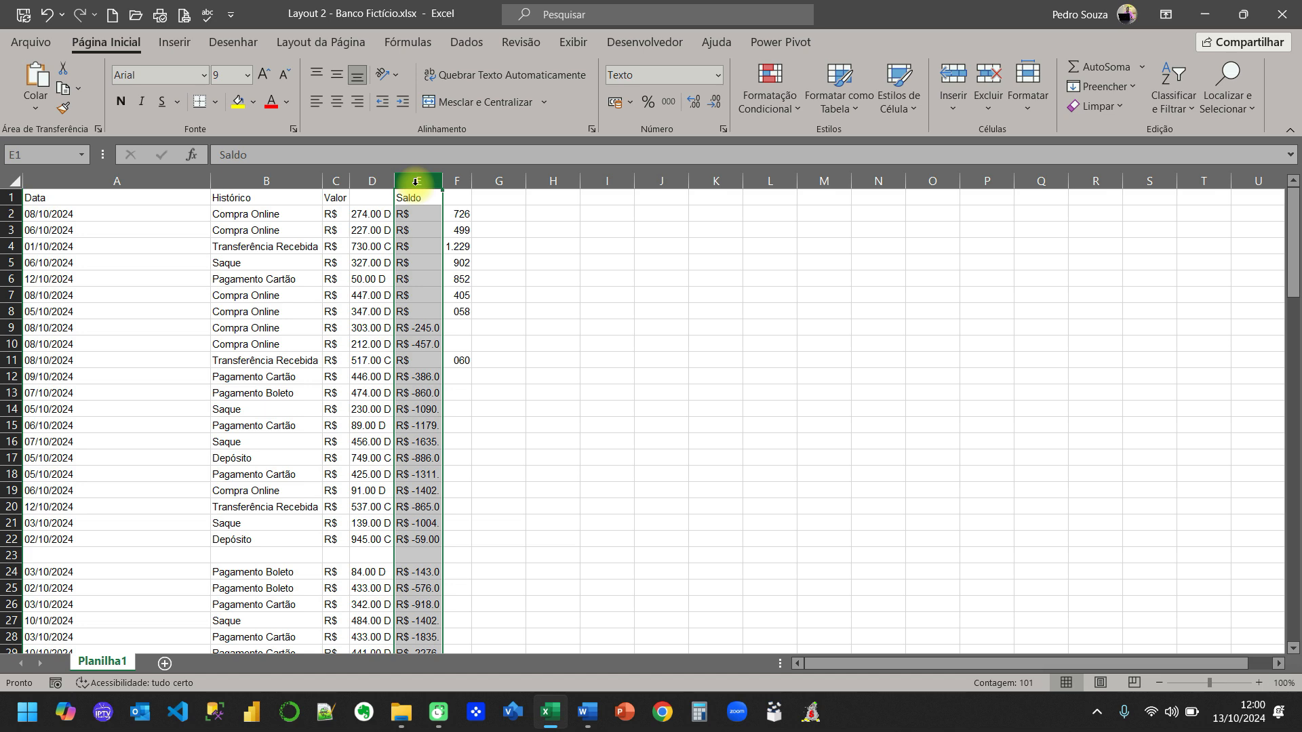
key(ctrl+minus)
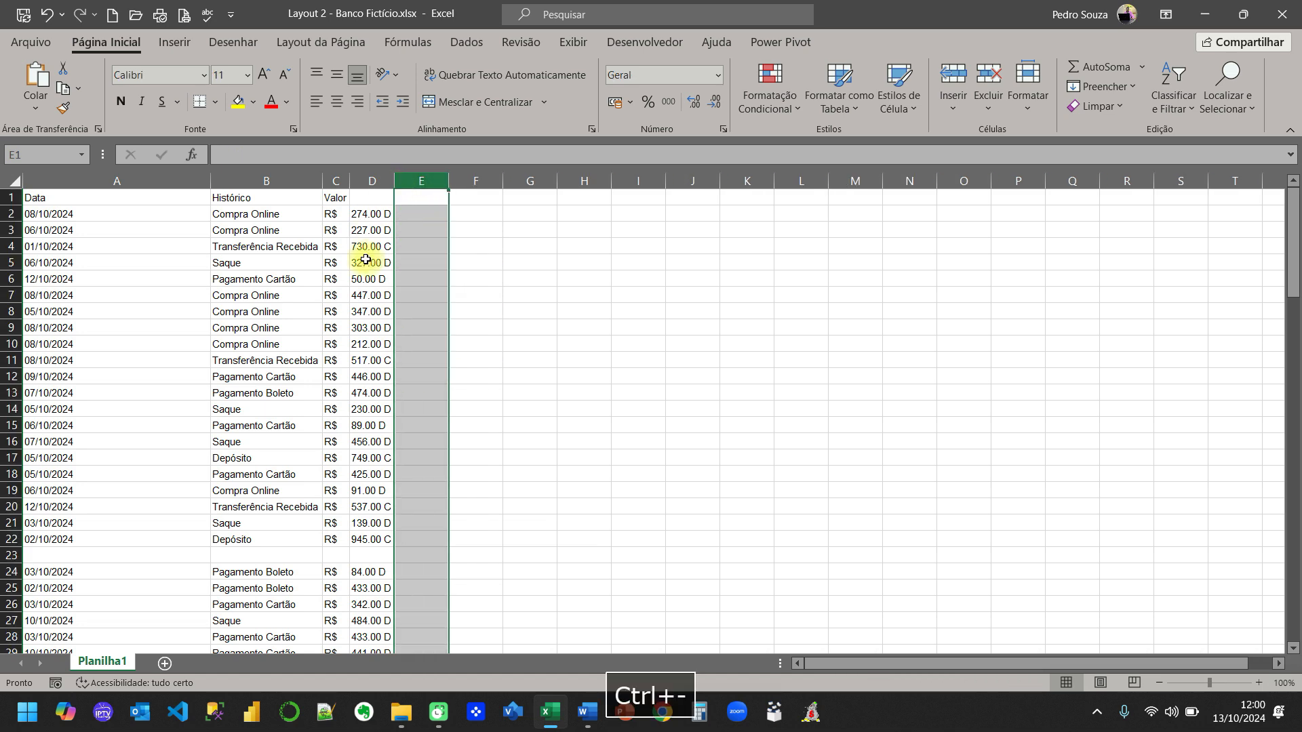
Widen the R$ column C slightly and look through the statement's rows
scroll(384, 296, down, 3)
scroll(384, 296, down, 10)
scroll(328, 326, up, 13)
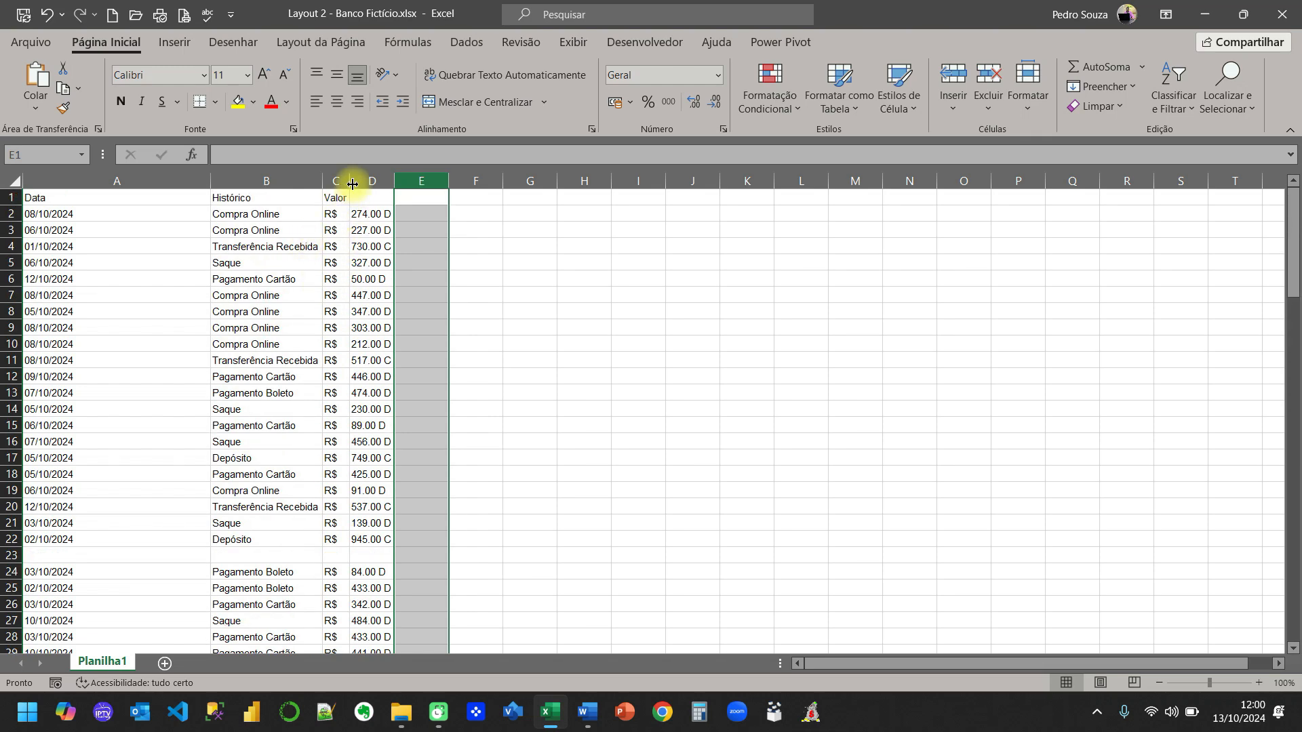
drag(349, 182, 366, 182)
scroll(356, 230, down, 20)
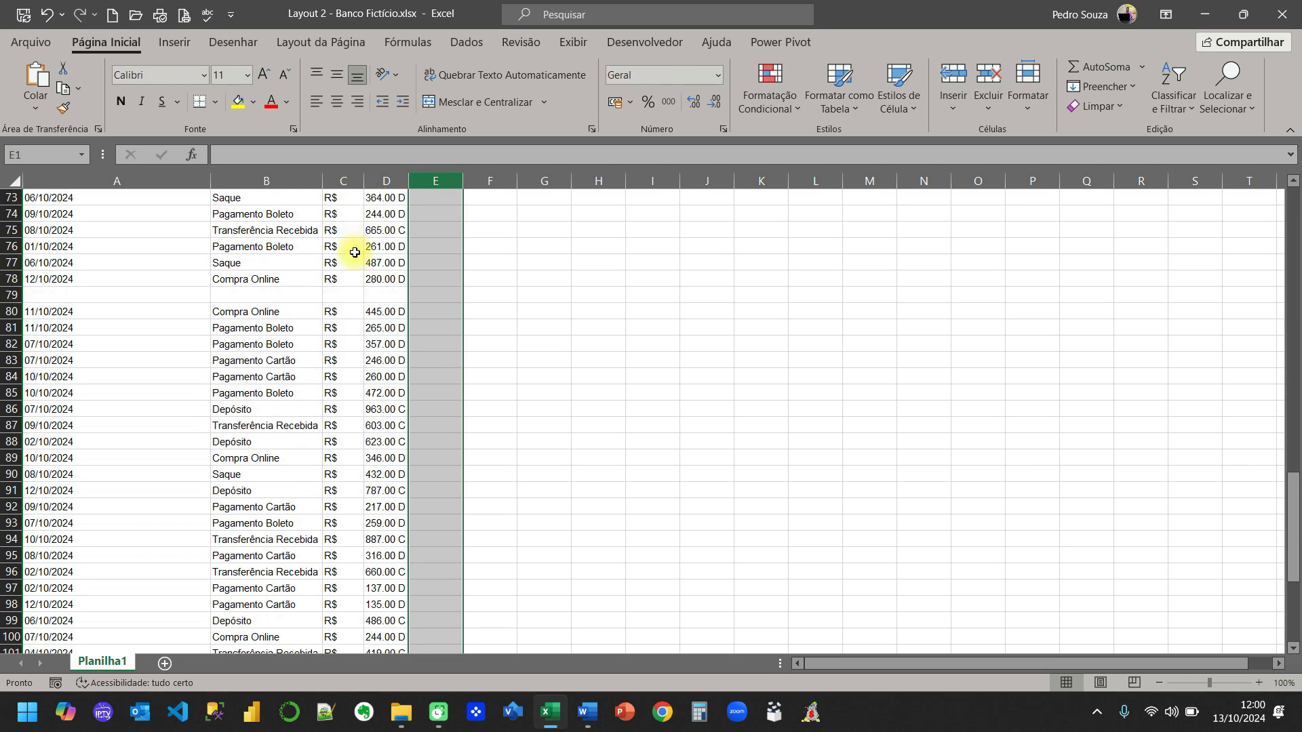
scroll(343, 238, up, 20)
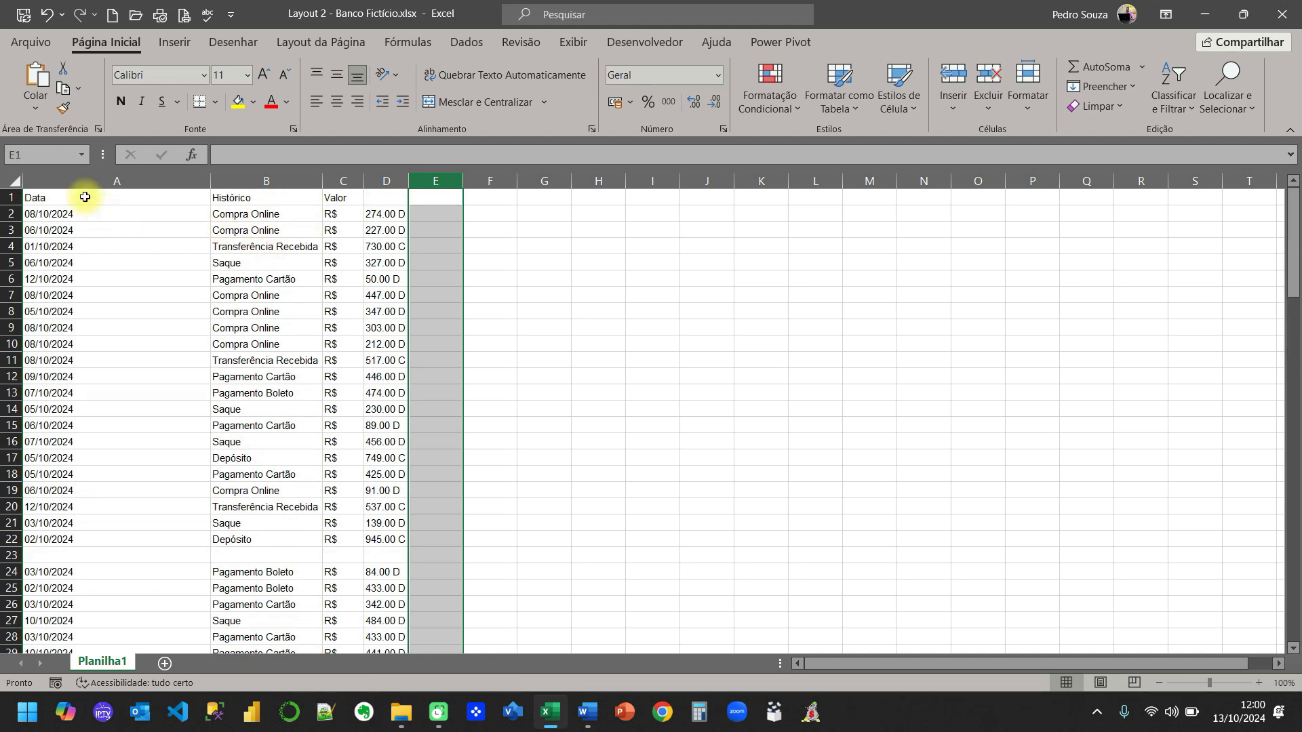
Select the whole sheet, add filters to the header row, and remove the empty filtered columns after column D
click(84, 196)
key(ctrl+t)
key(ctrl+t)
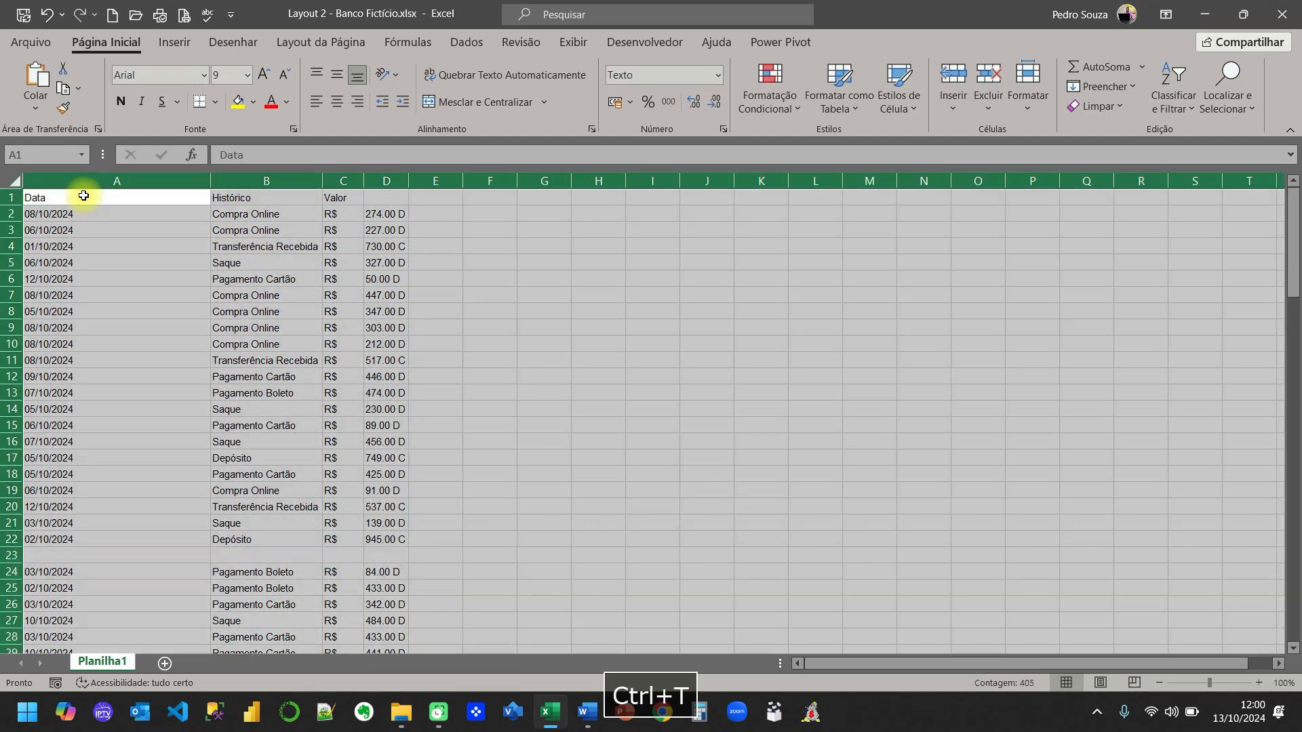
key(ctrl+shift+l)
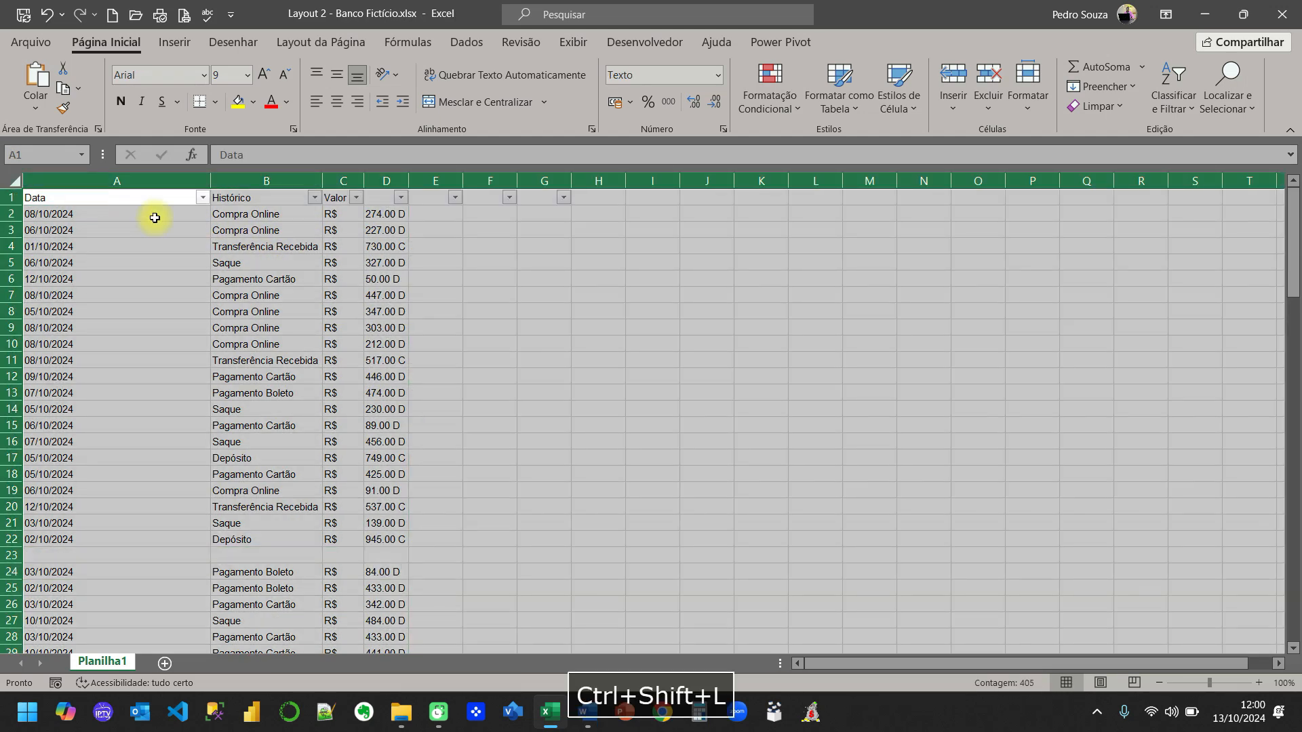
click(486, 296)
click(436, 180)
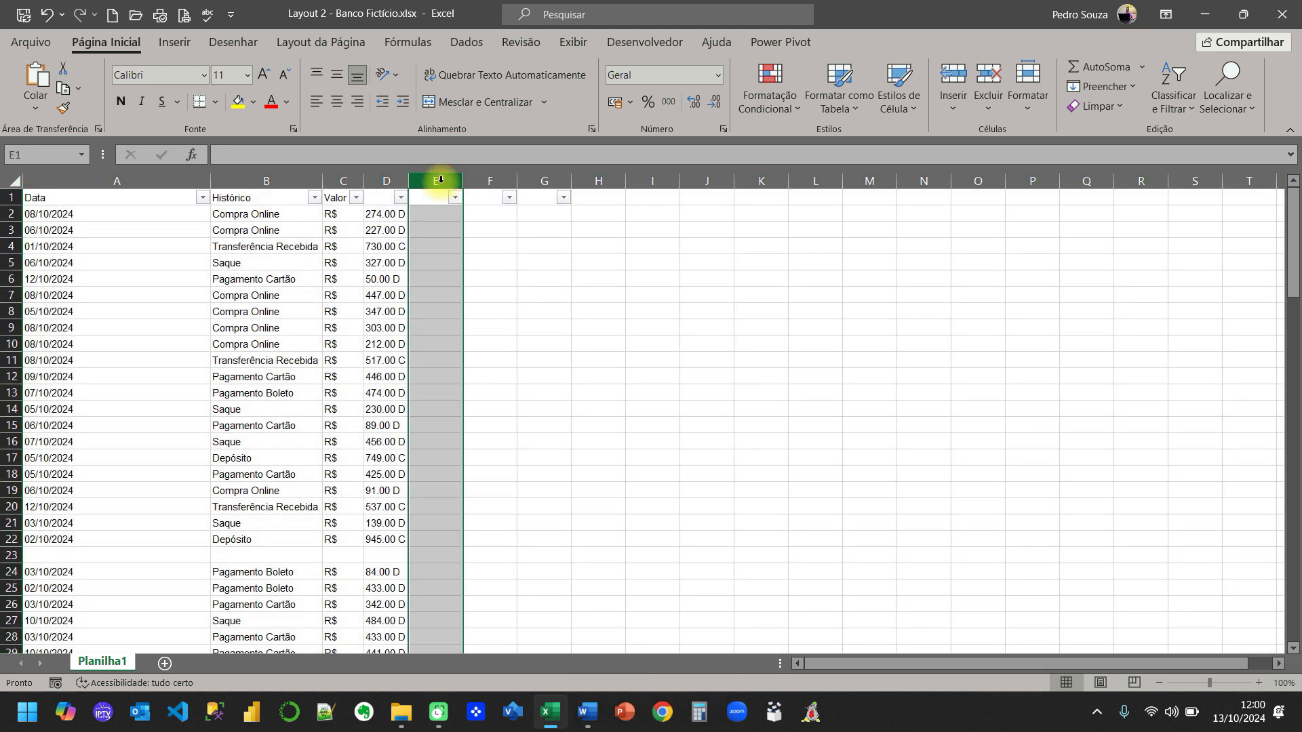
key(ctrl+minus)
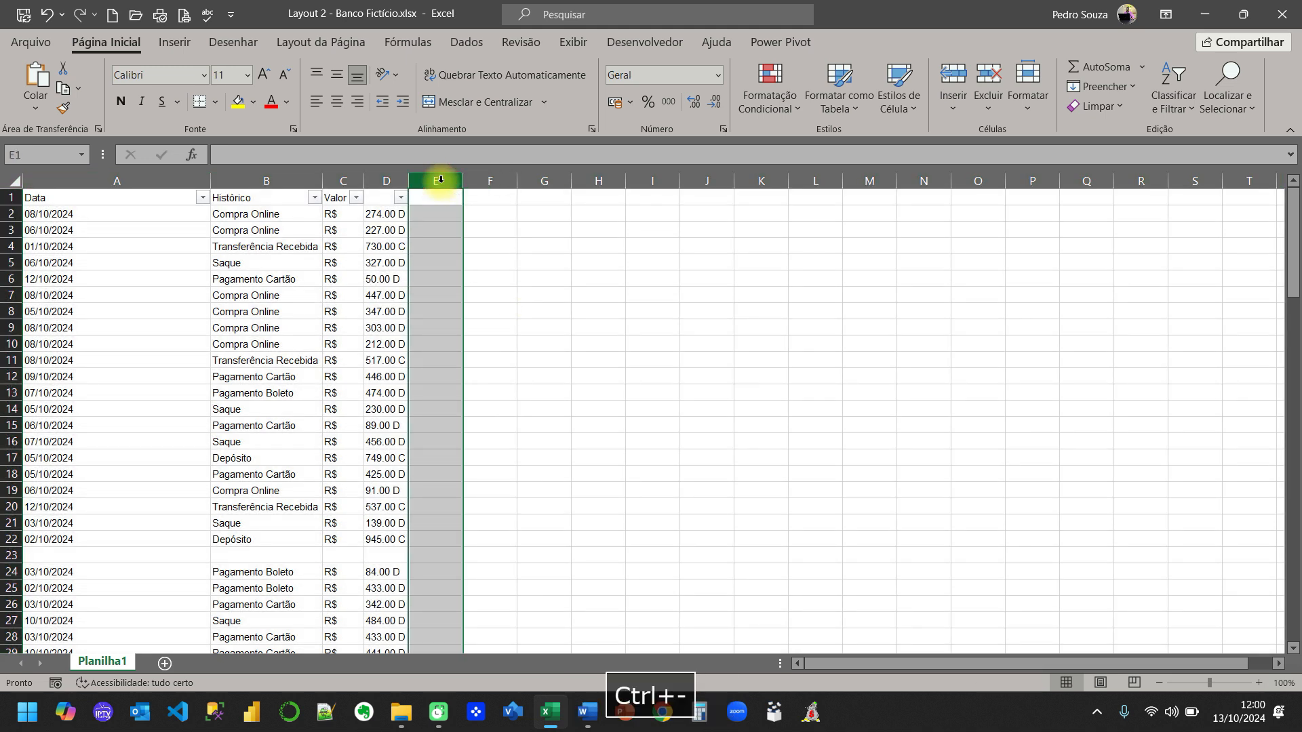
Check the Valor column's filter values and copy the Valor heading into cell D1 above the amounts
click(356, 198)
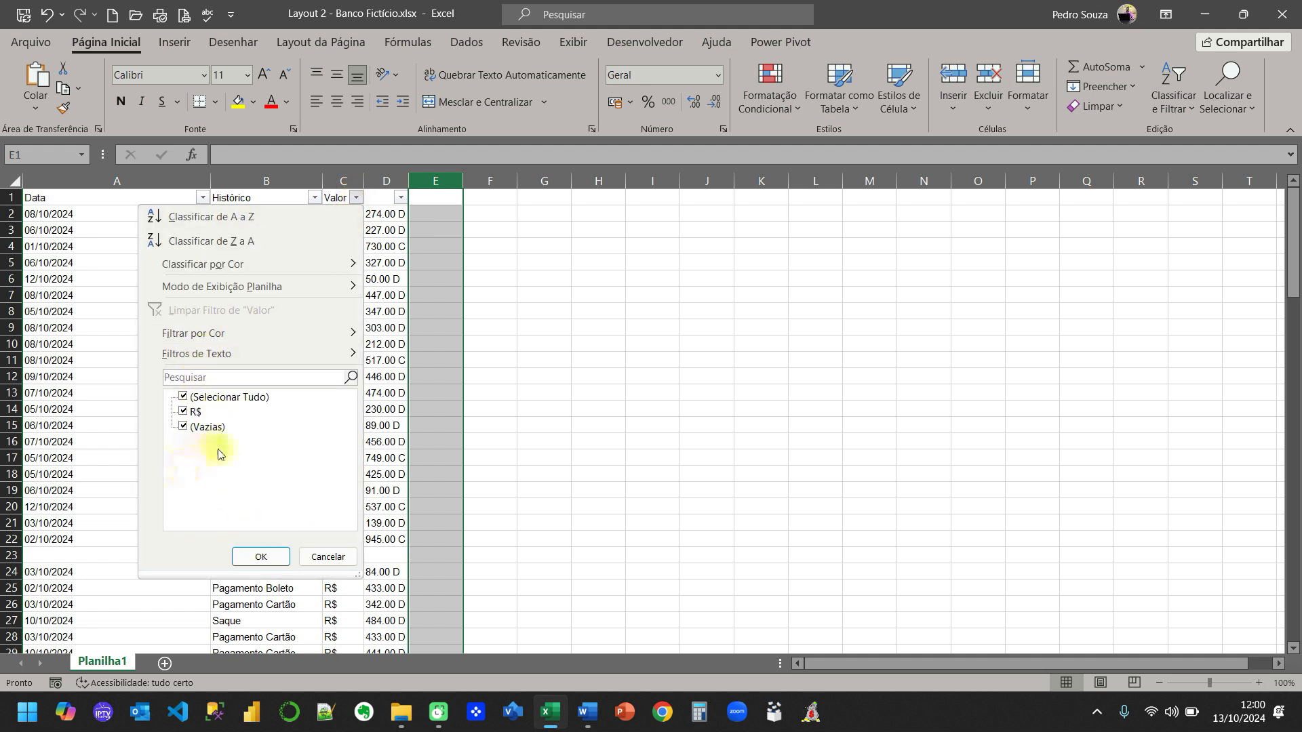
click(324, 555)
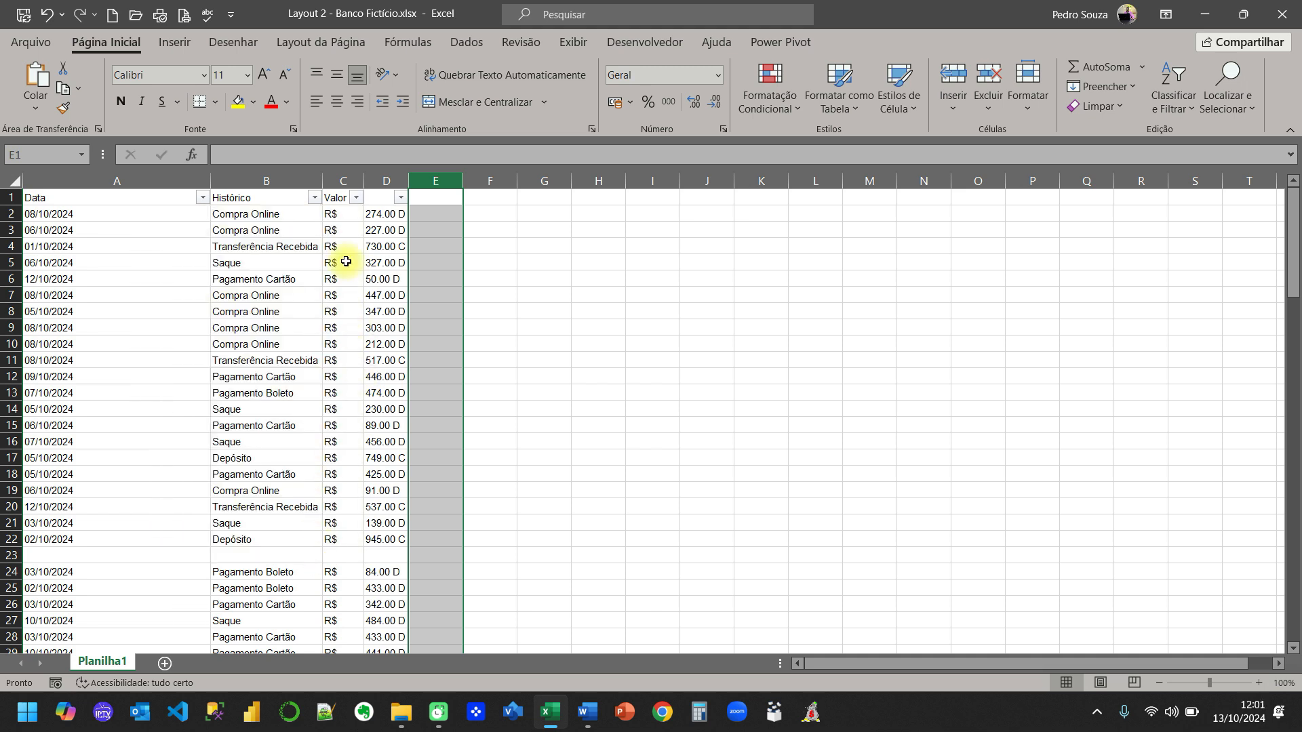
click(339, 197)
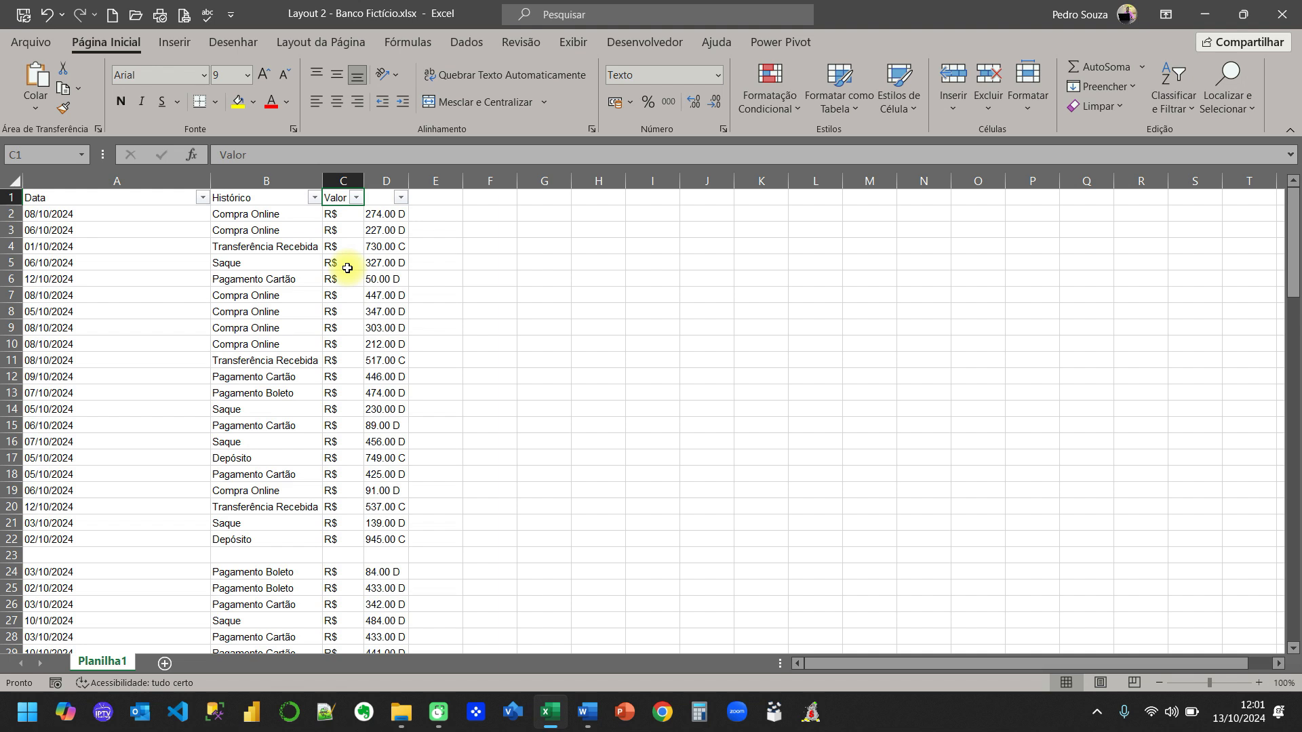
key(ctrl+c)
key(Right)
key(ctrl+v)
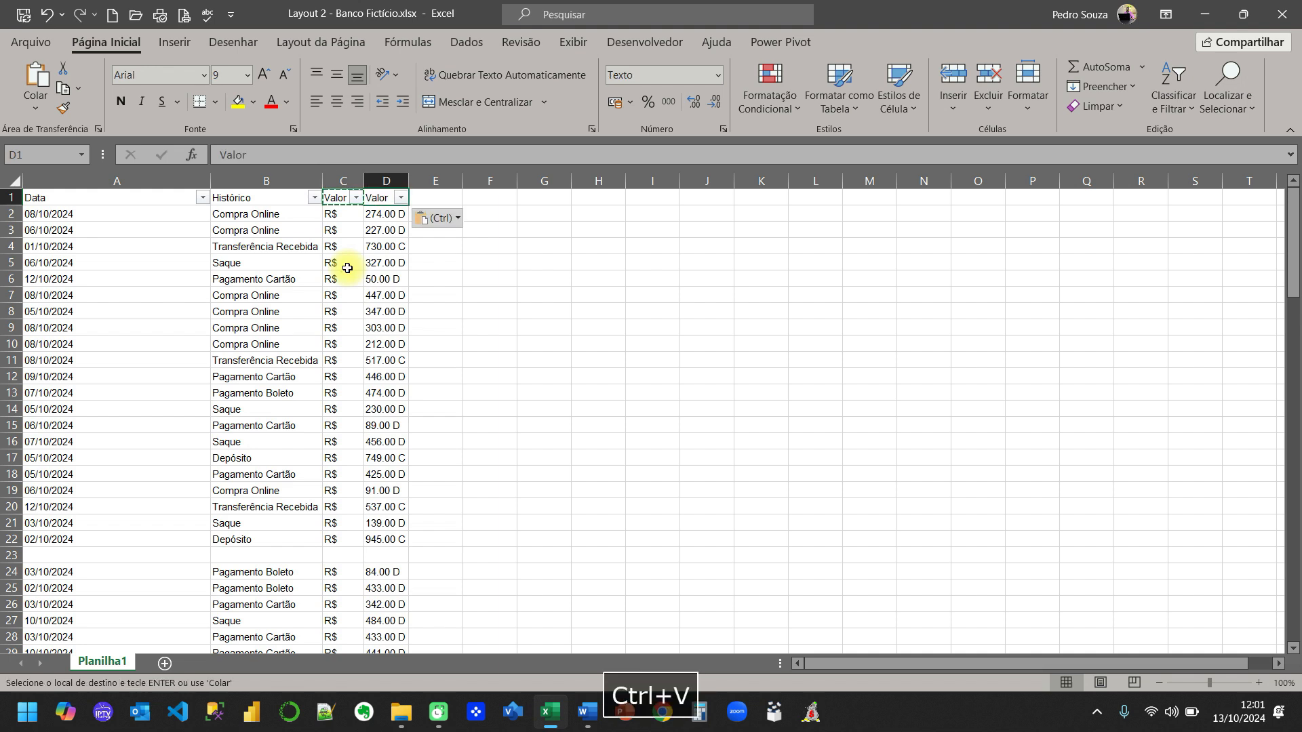
Delete column C containing the R$ symbols, keeping the amounts column with its Valor heading
click(343, 231)
click(334, 175)
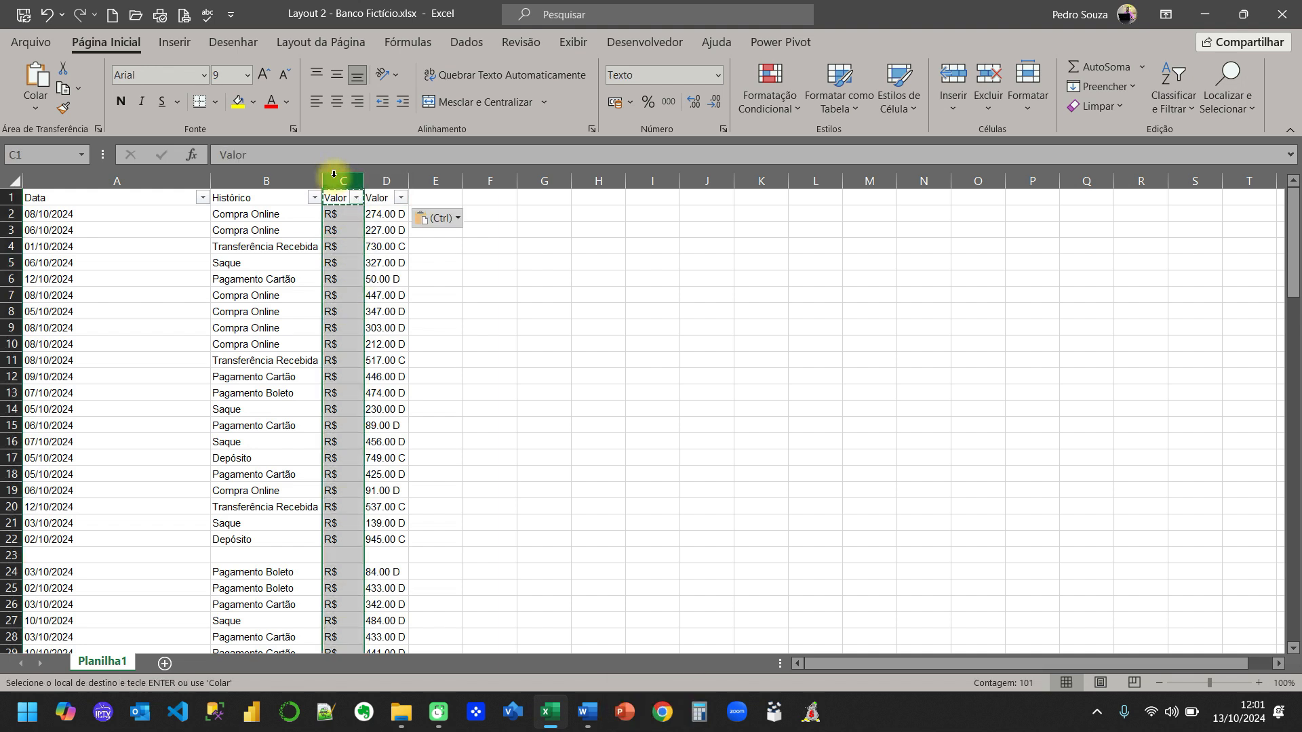
key(ctrl+minus)
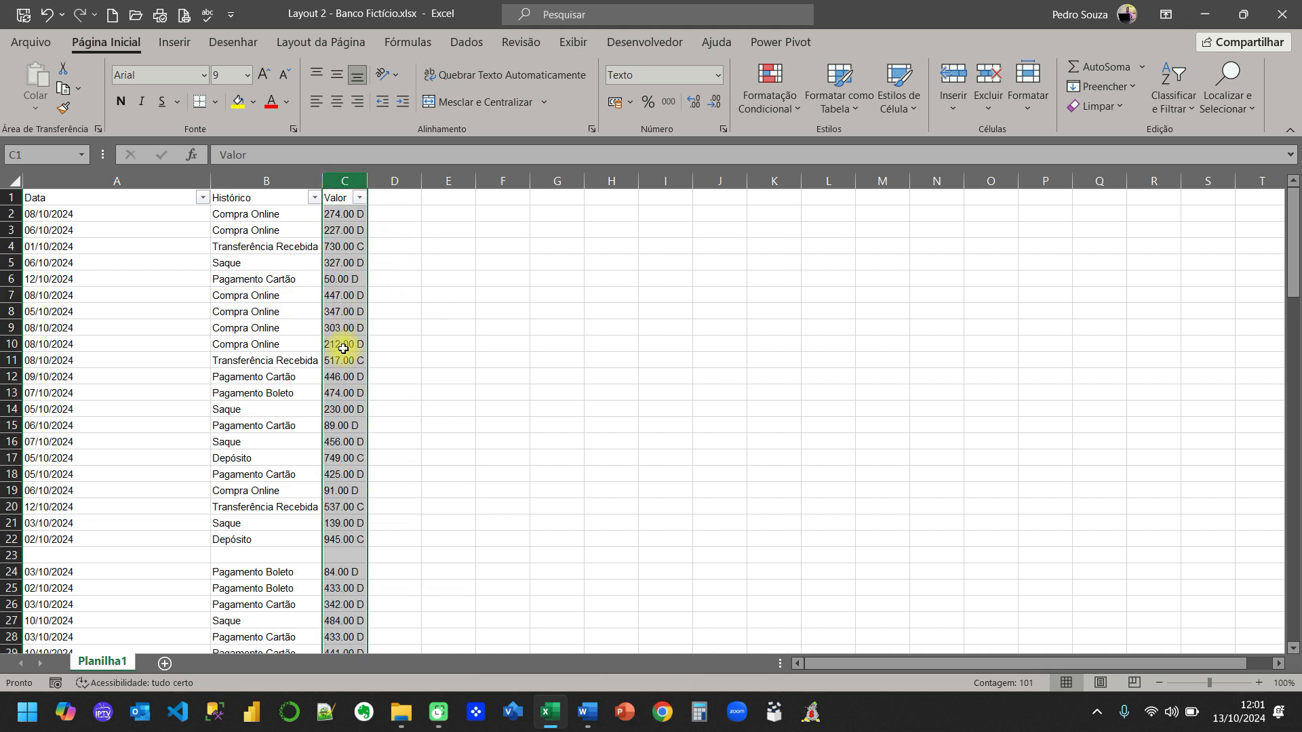
scroll(343, 326, down, 2)
scroll(343, 336, up, 2)
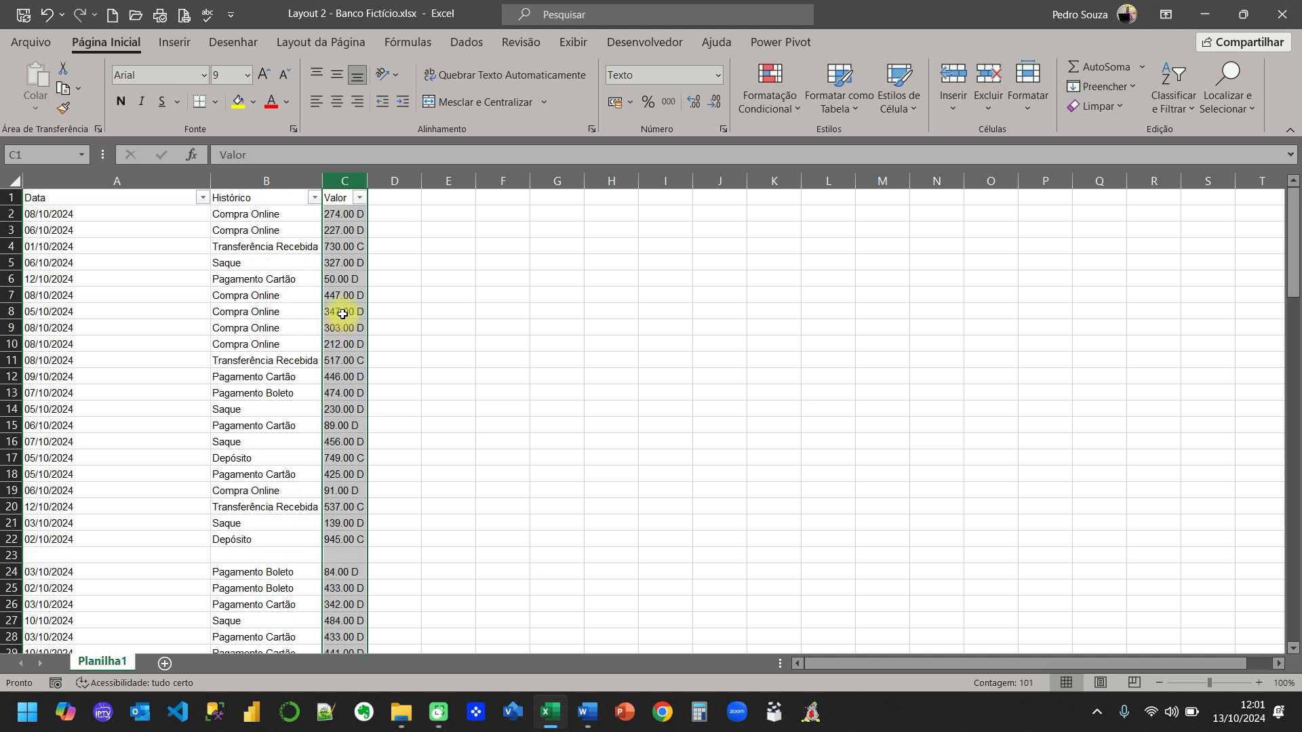
click(339, 277)
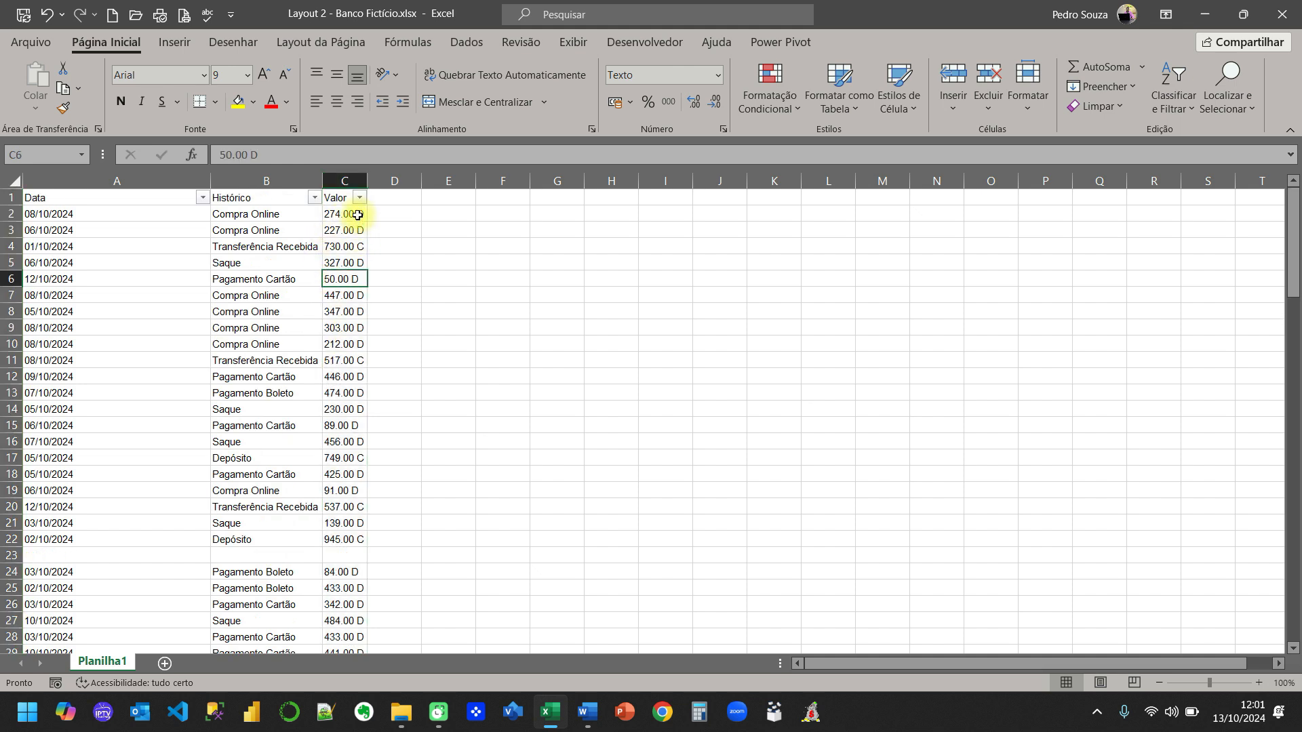
Filter the Data column to show only the entries Limite de Crédito: R$ 2.000,00, Saldo disponível: R$ 650,00 and (Vazias)
scroll(339, 339, down, 5)
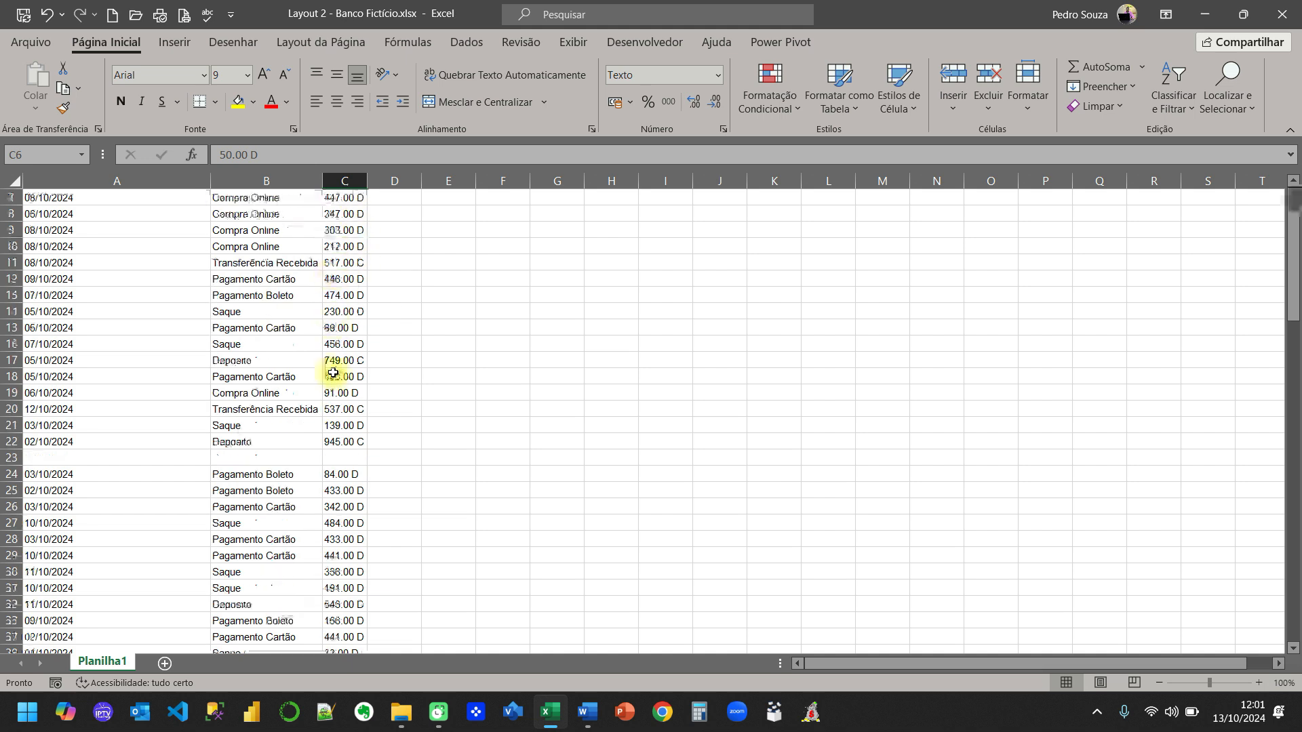
scroll(119, 392, up, 5)
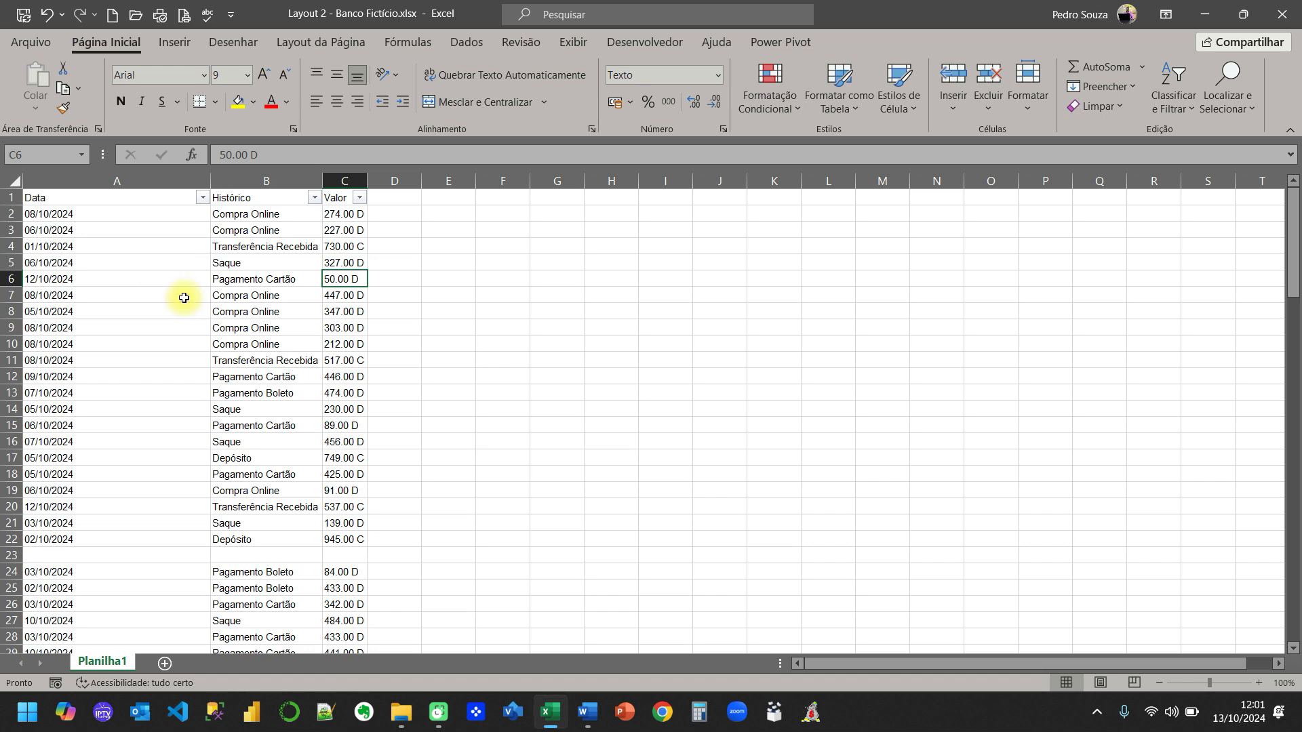
scroll(215, 327, down, 18)
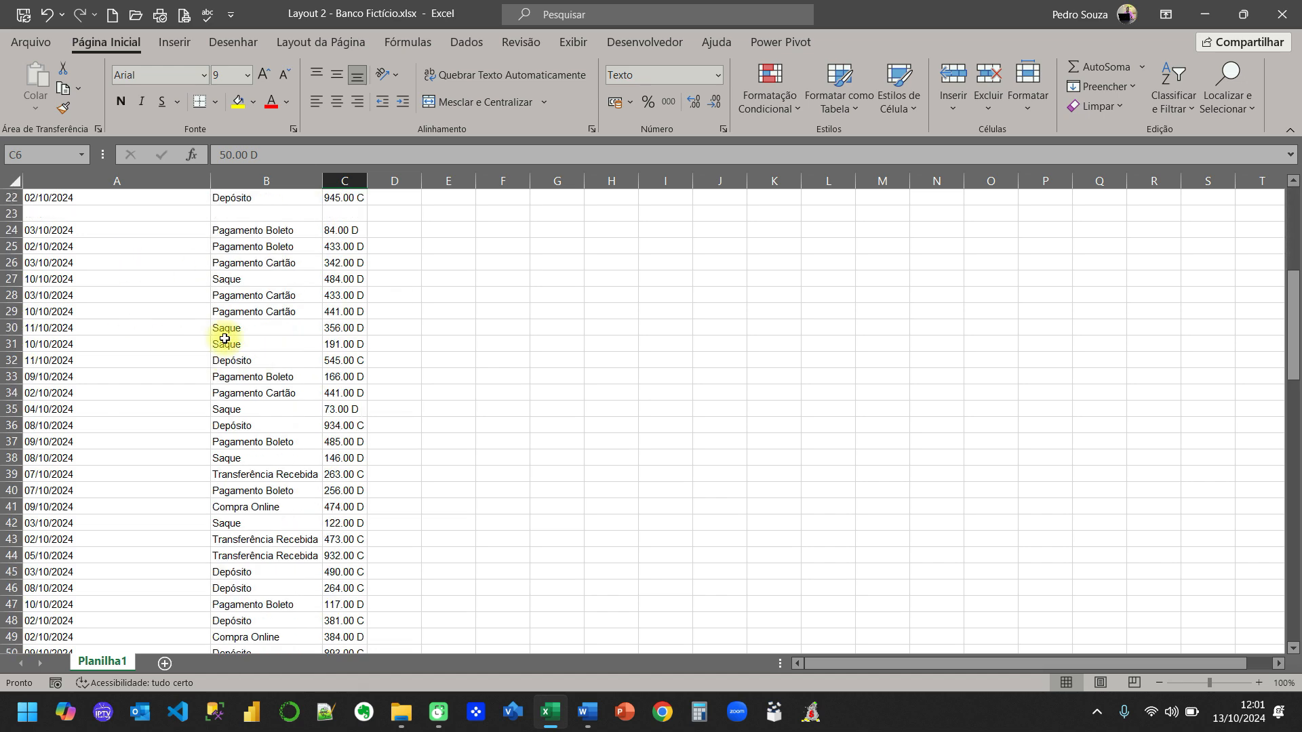
scroll(203, 323, down, 8)
scroll(140, 282, up, 20)
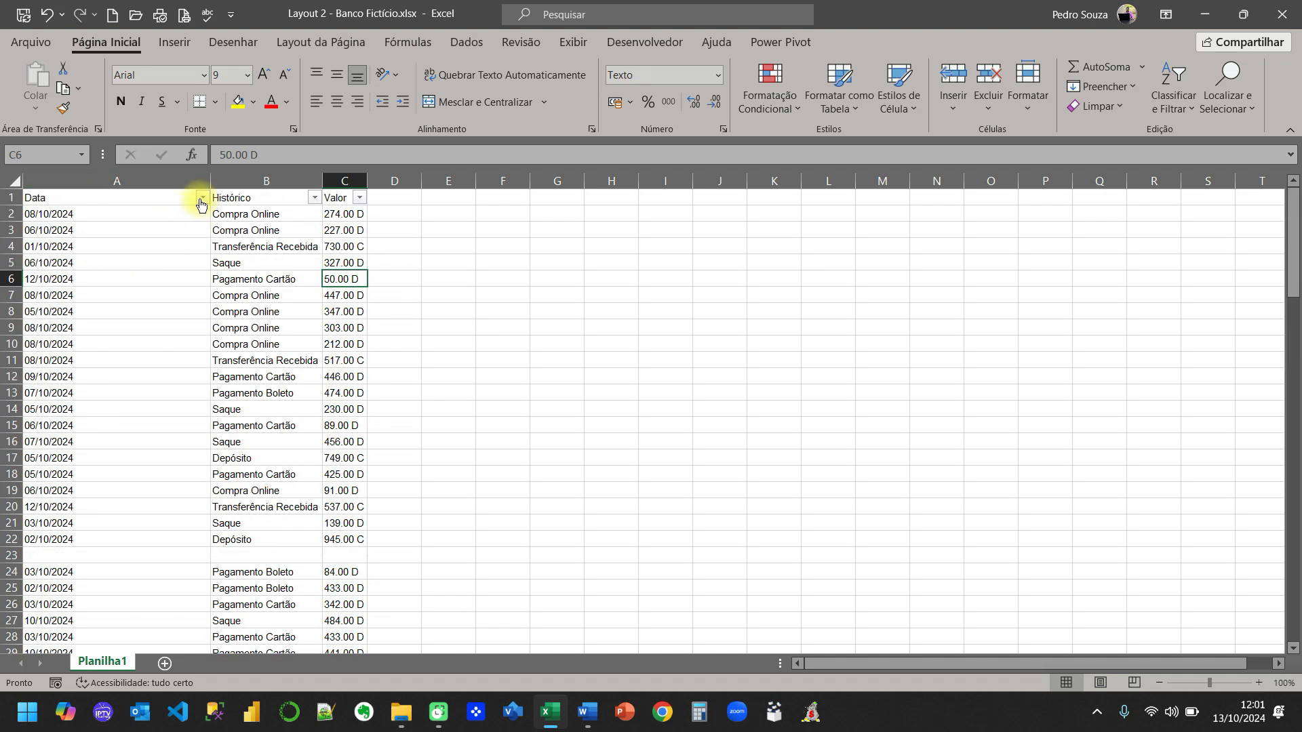
click(201, 199)
click(78, 400)
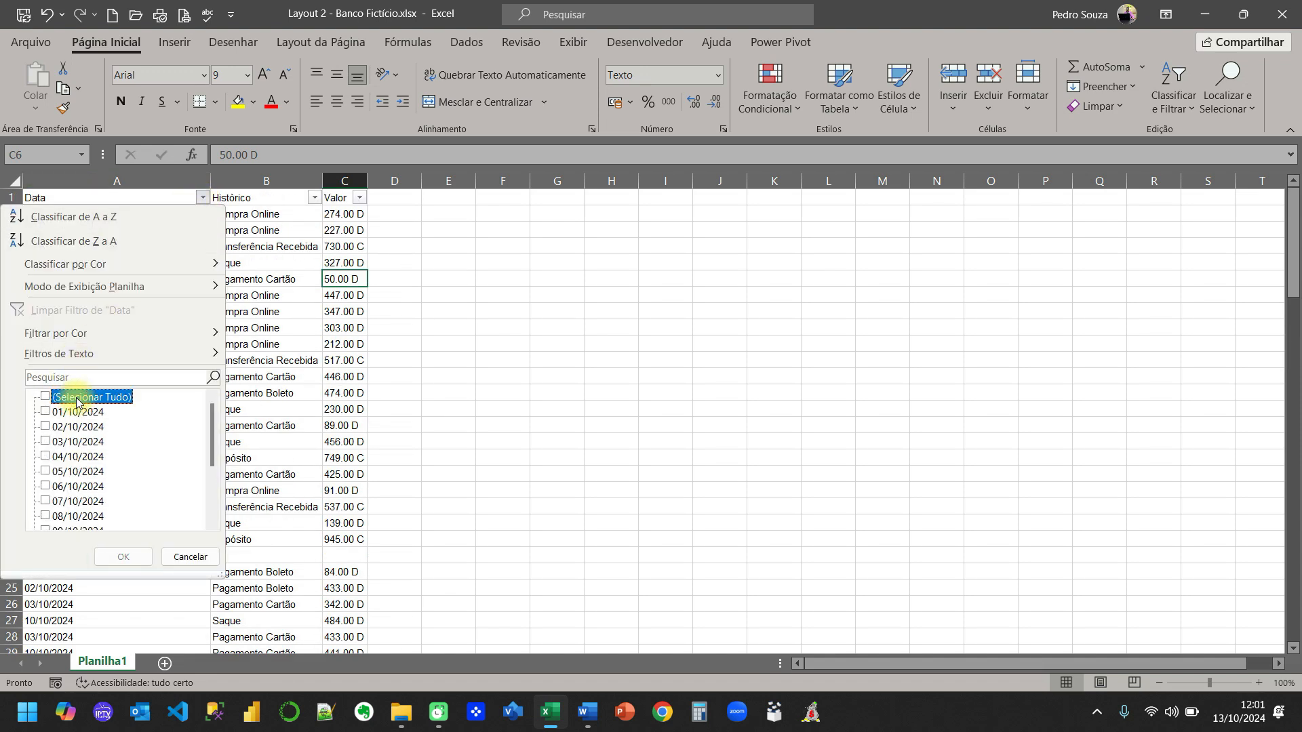
scroll(78, 402, down, 3)
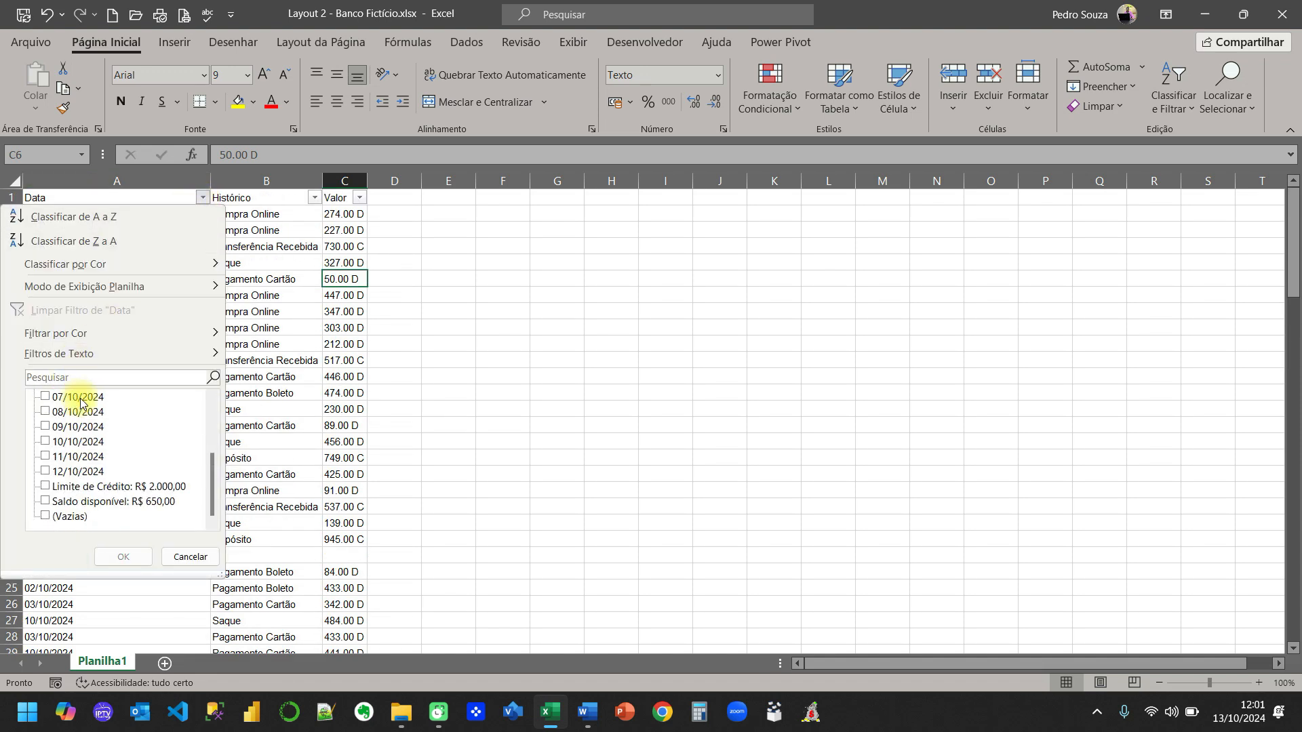
click(68, 488)
click(65, 502)
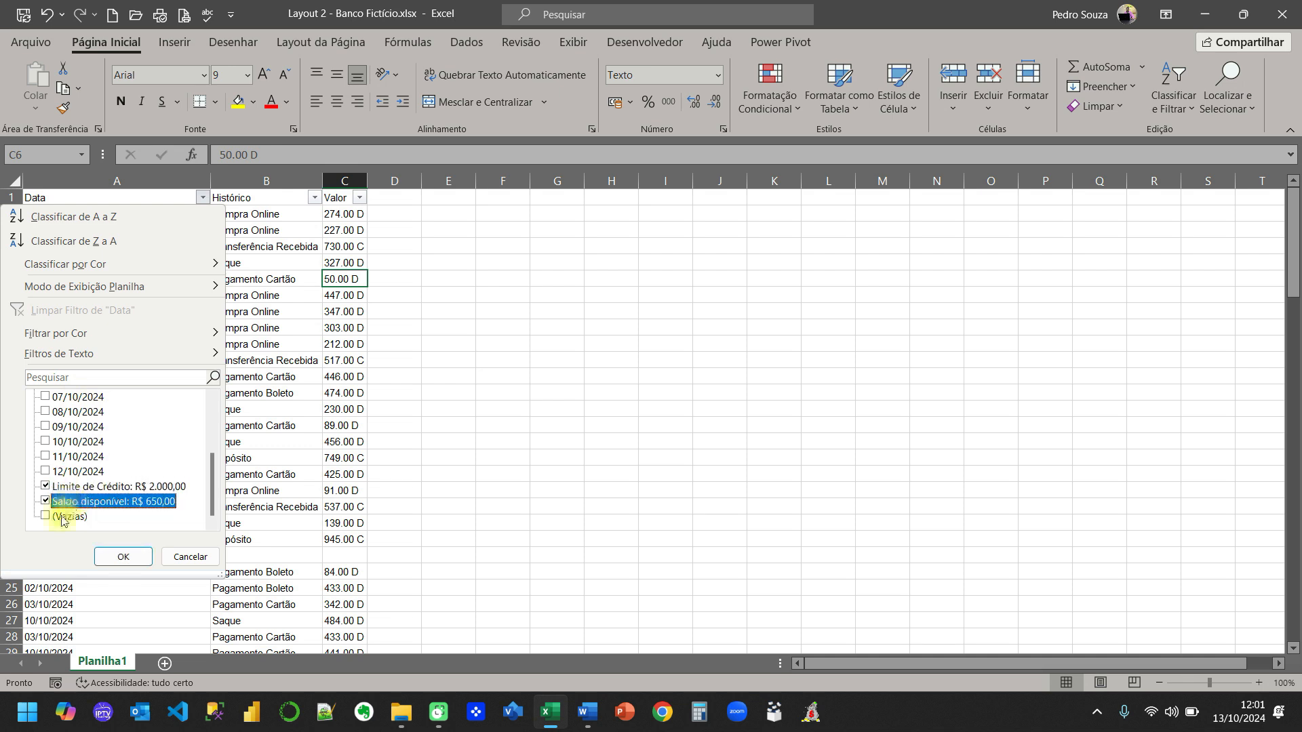
click(63, 518)
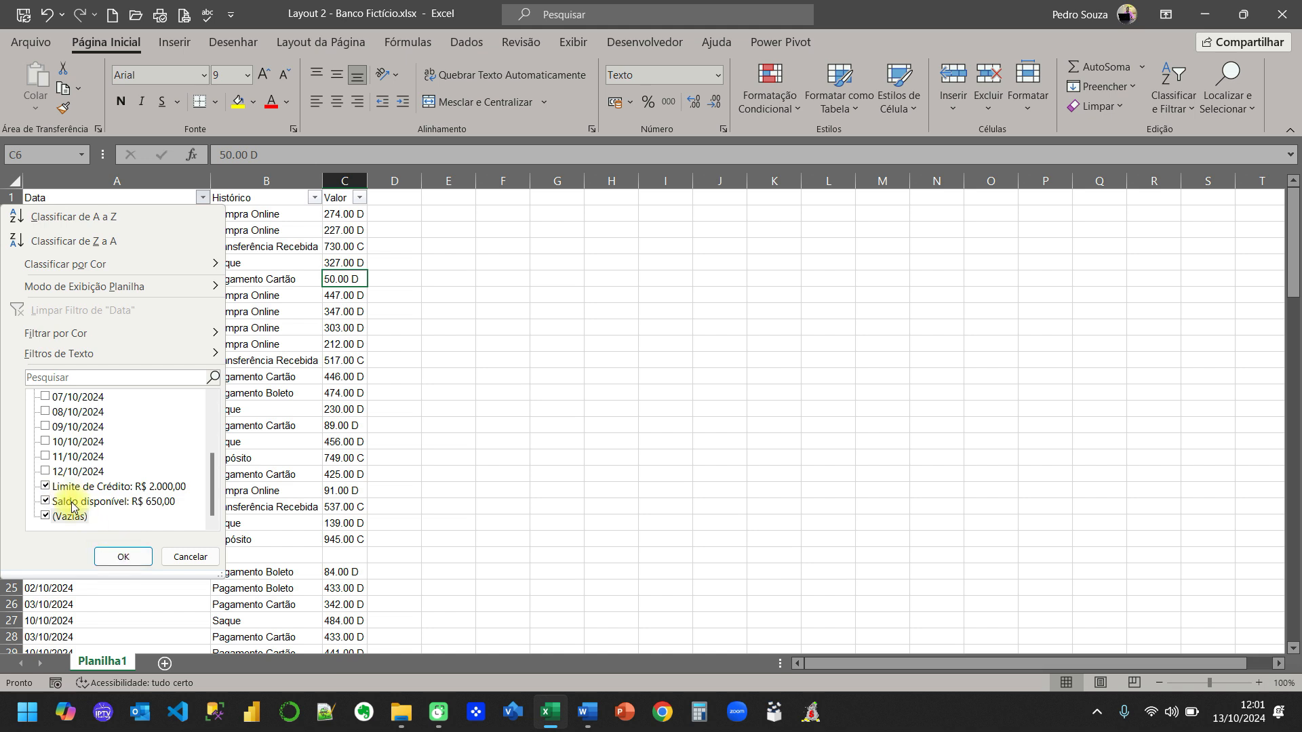
click(124, 556)
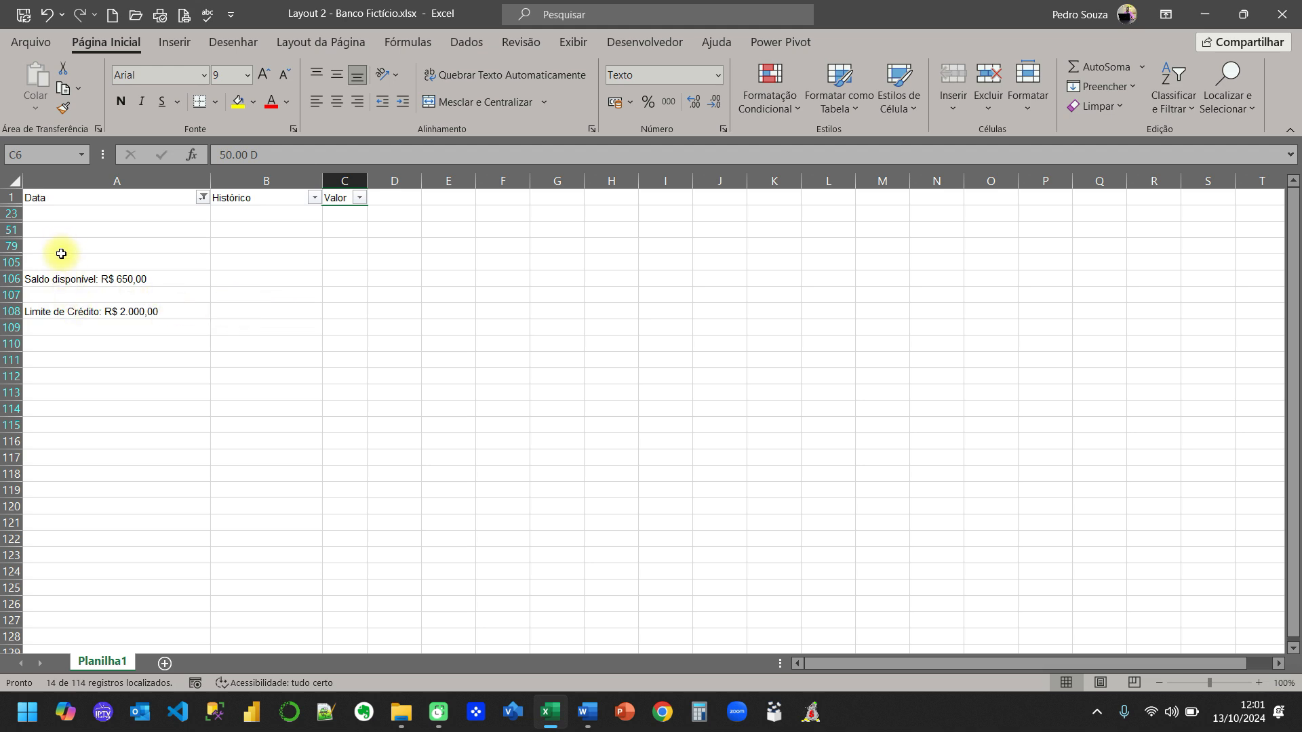
Delete all the filtered non-transaction rows, from row 23 through row 115, as entire sheet rows
click(45, 215)
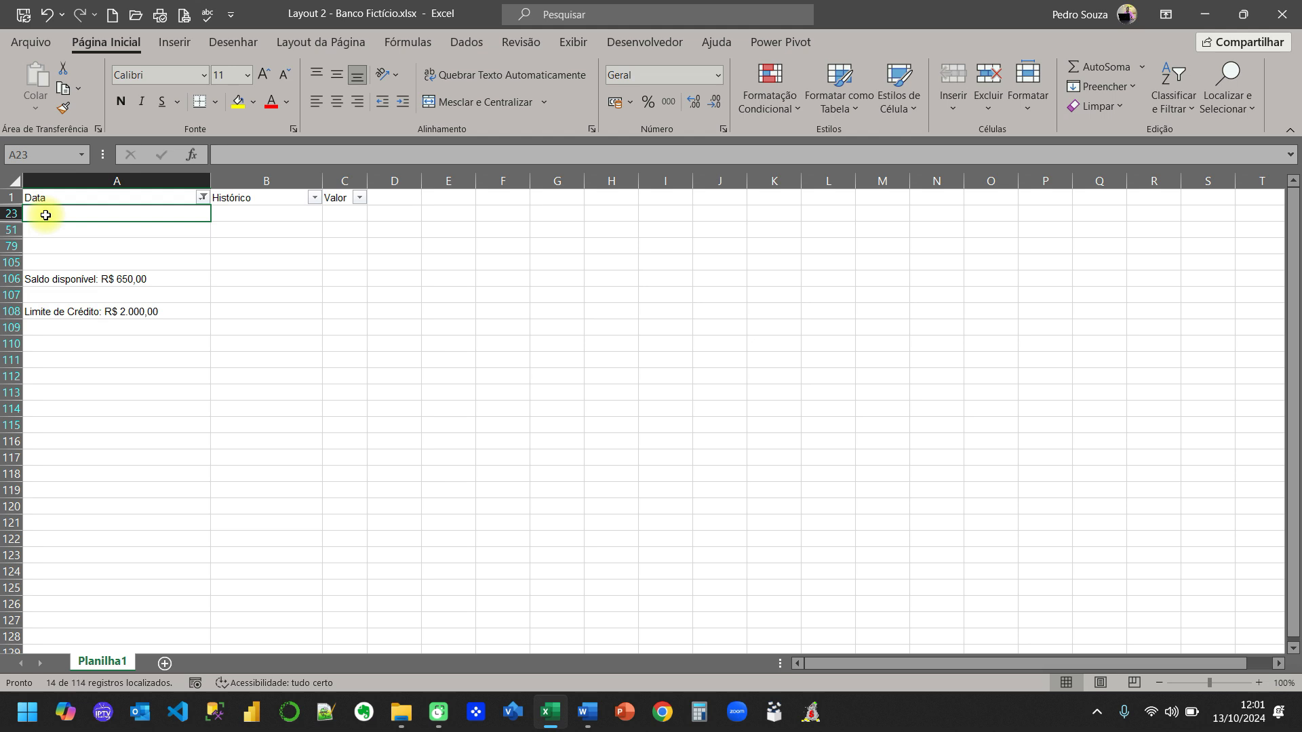
key(ctrl+shift+End)
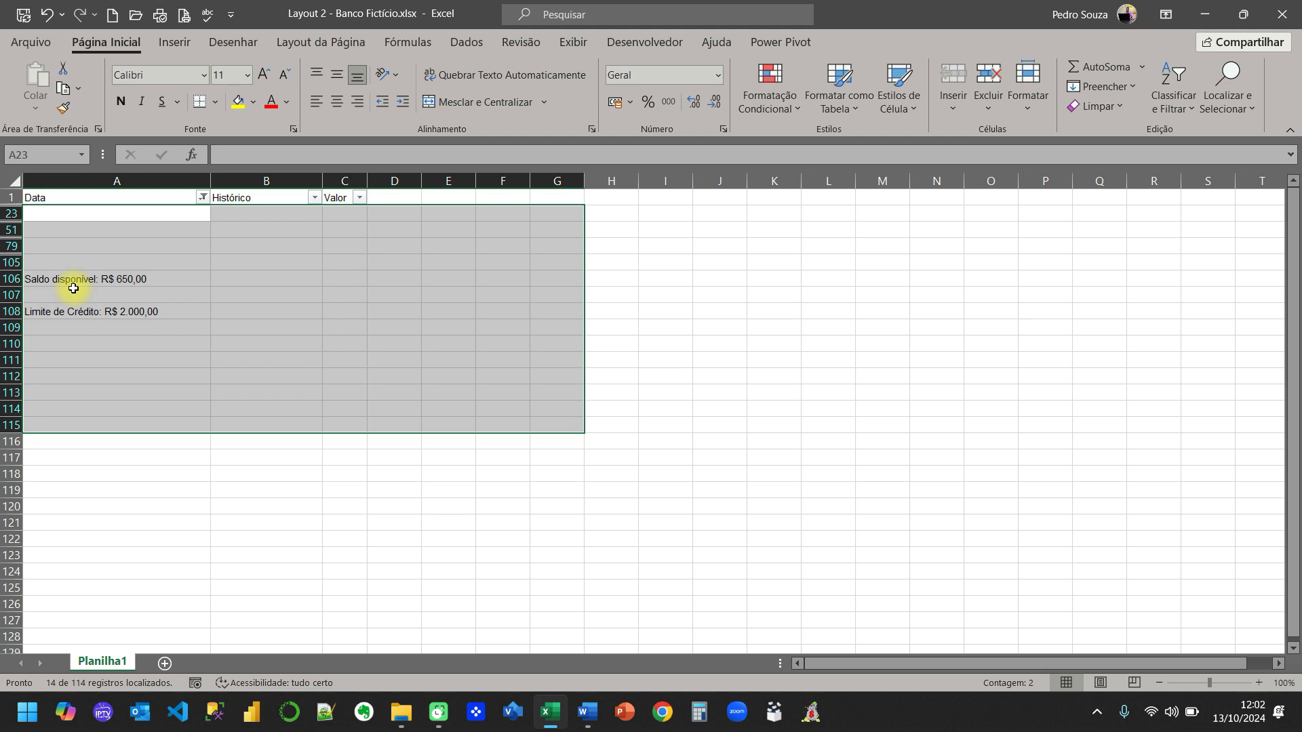
key(ctrl+minus)
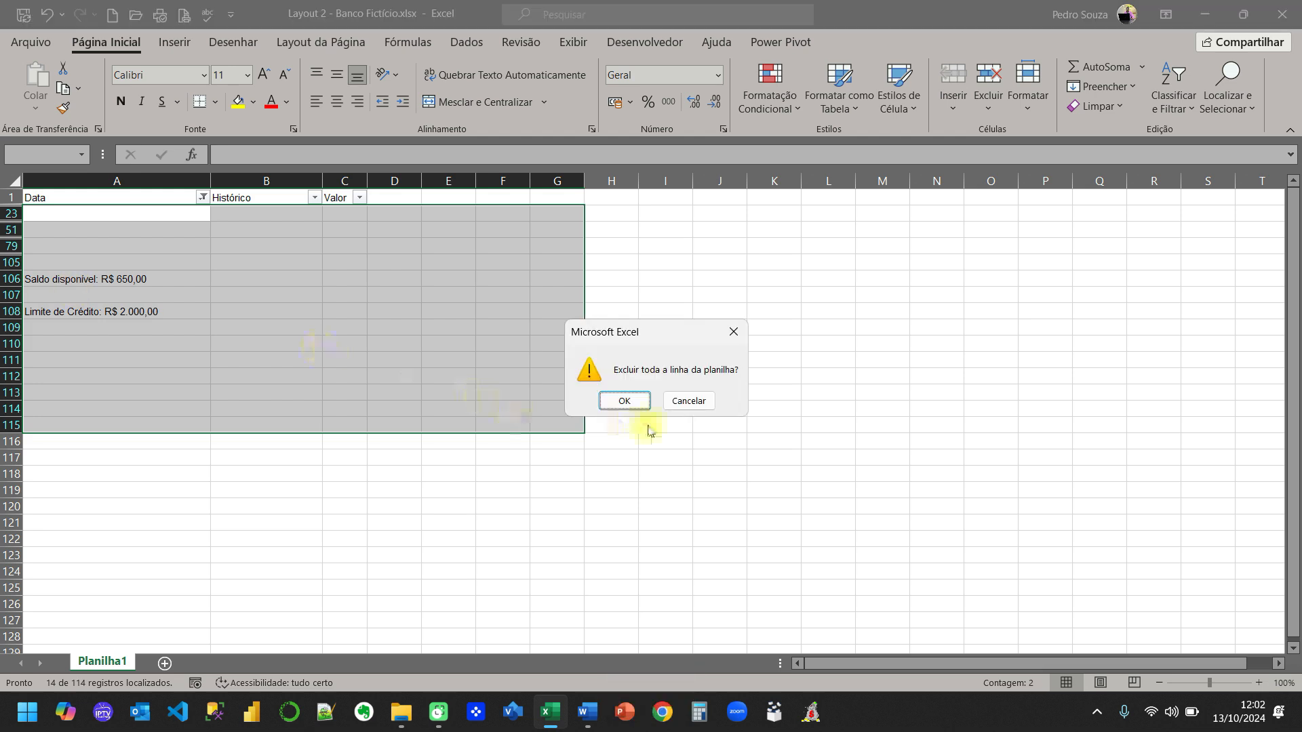
click(685, 406)
right_click(112, 213)
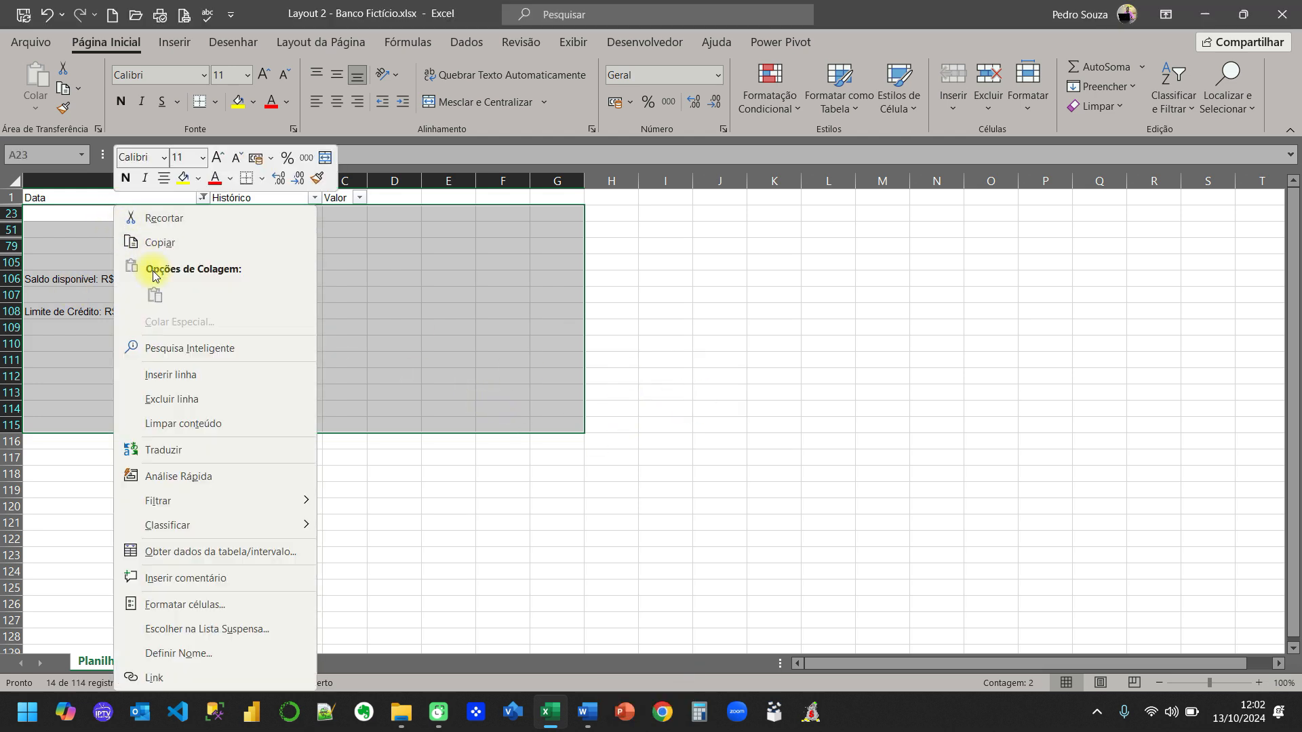
click(344, 285)
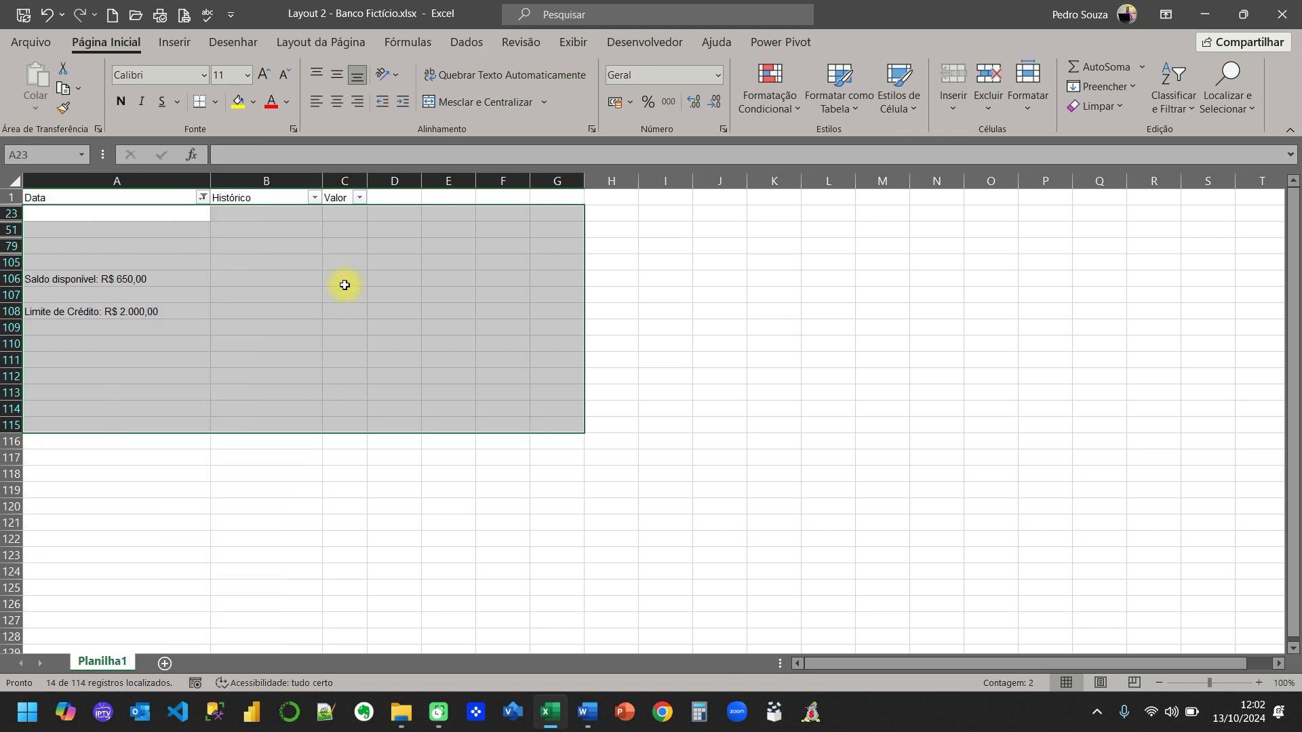
key(ctrl+minus)
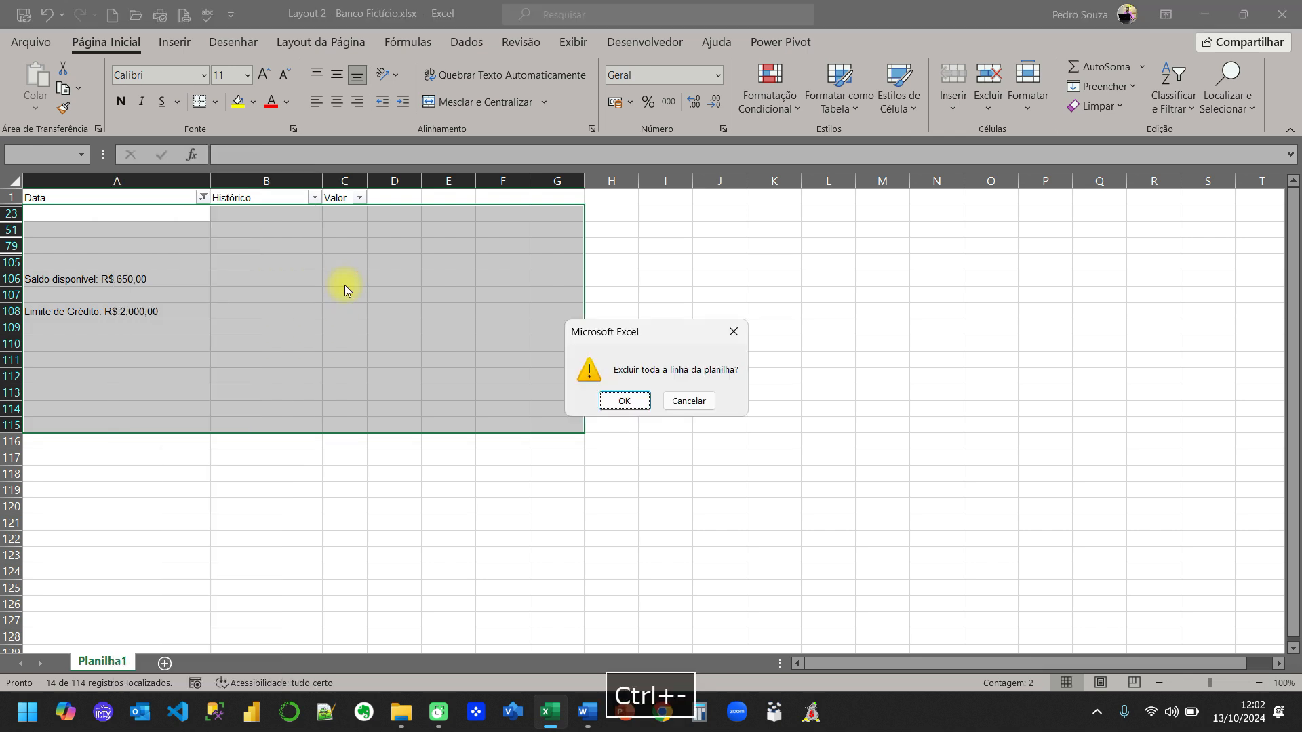
key(Return)
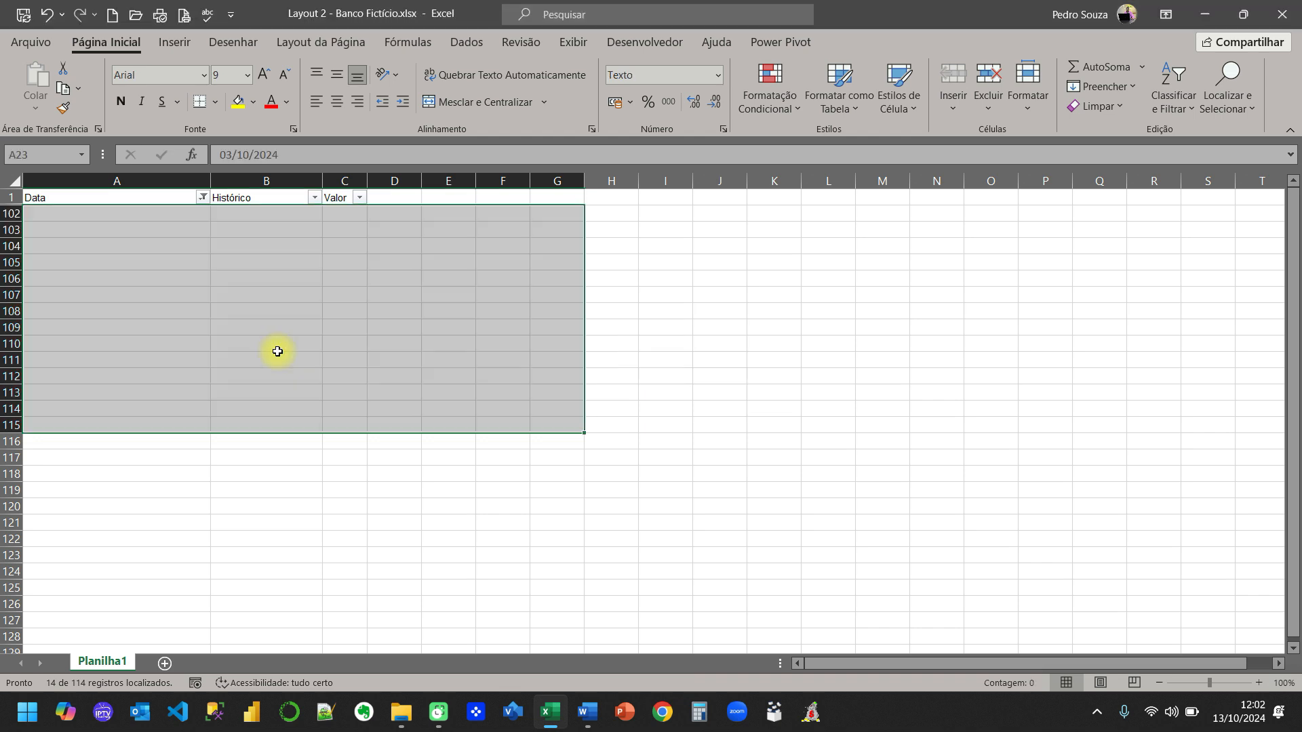
click(122, 244)
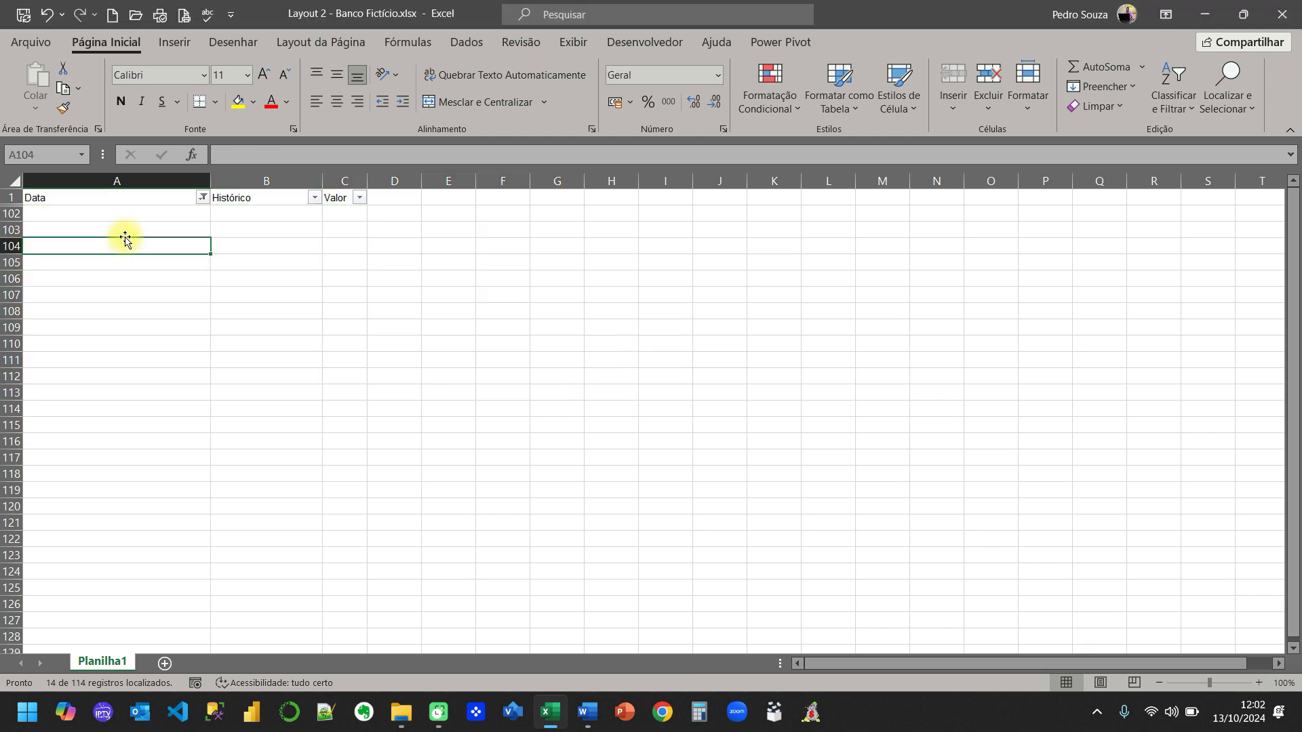
Show all values in the Data column again and check the remaining statement rows down to the last one
click(203, 198)
click(91, 399)
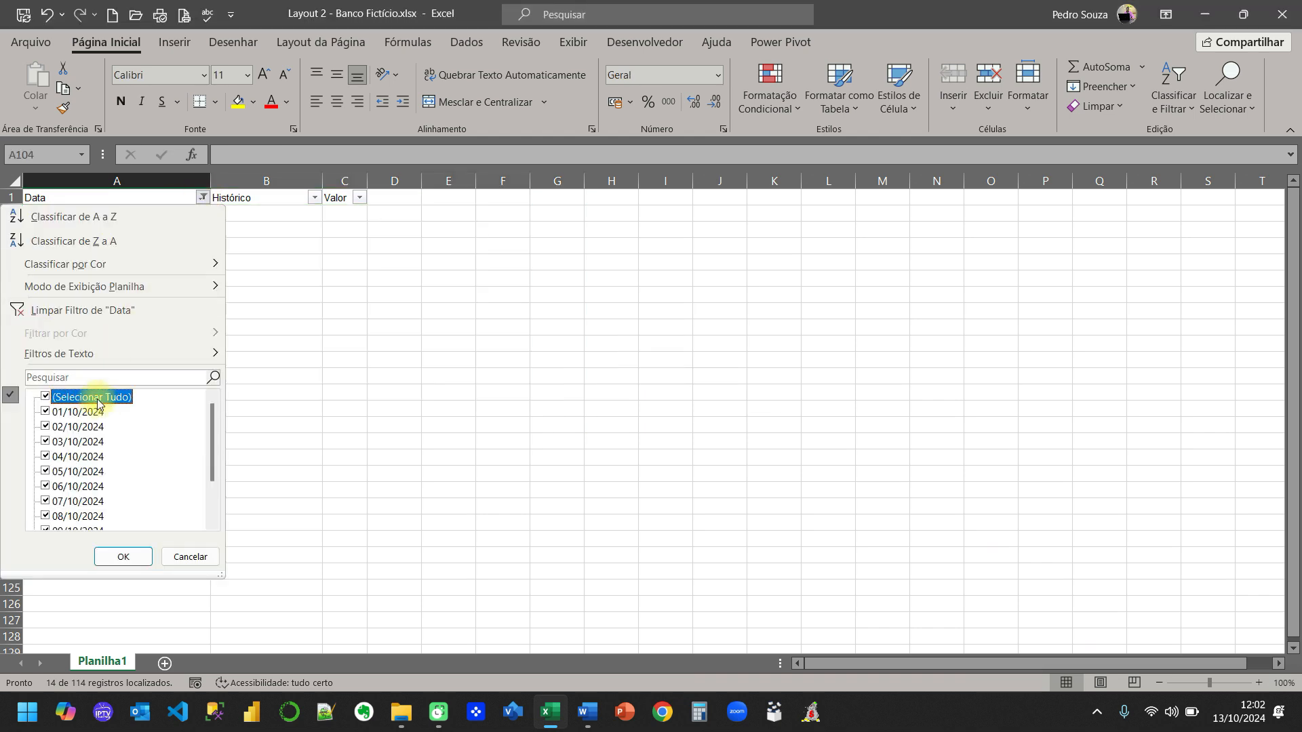
click(128, 556)
click(272, 311)
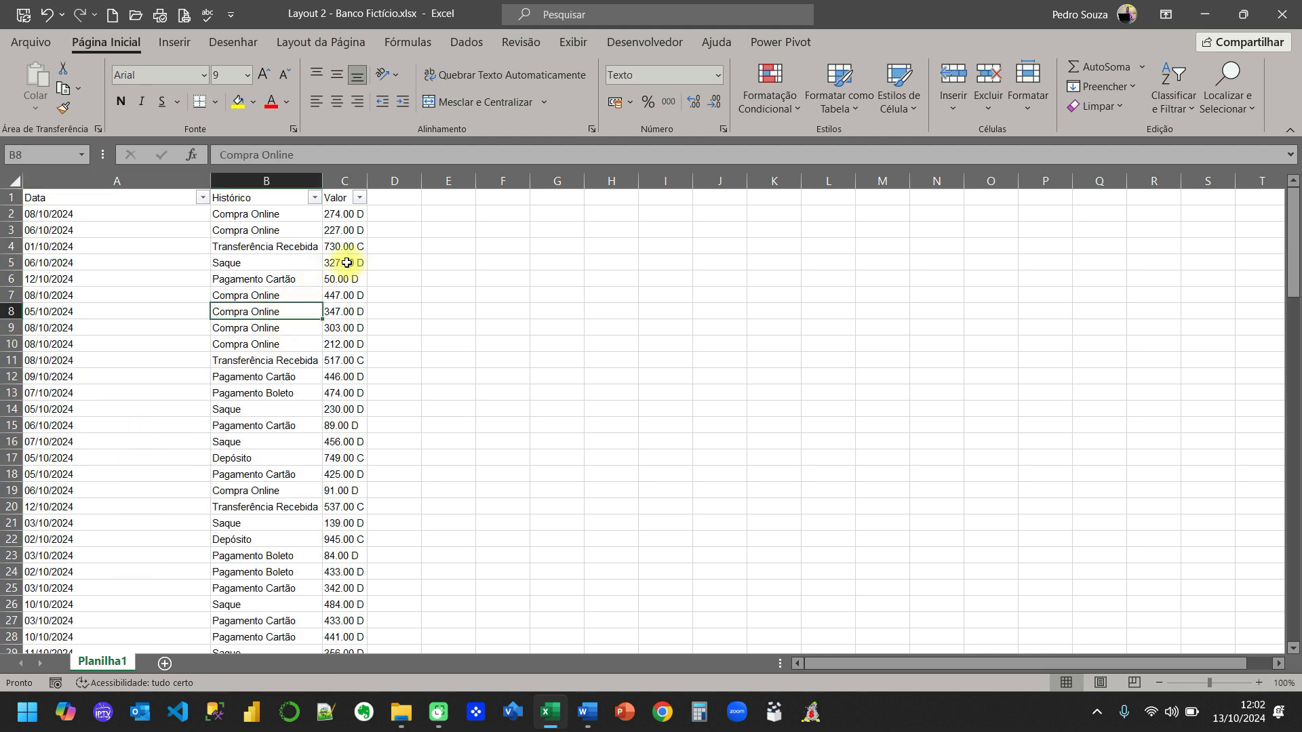
scroll(344, 278, down, 4)
scroll(344, 278, down, 20)
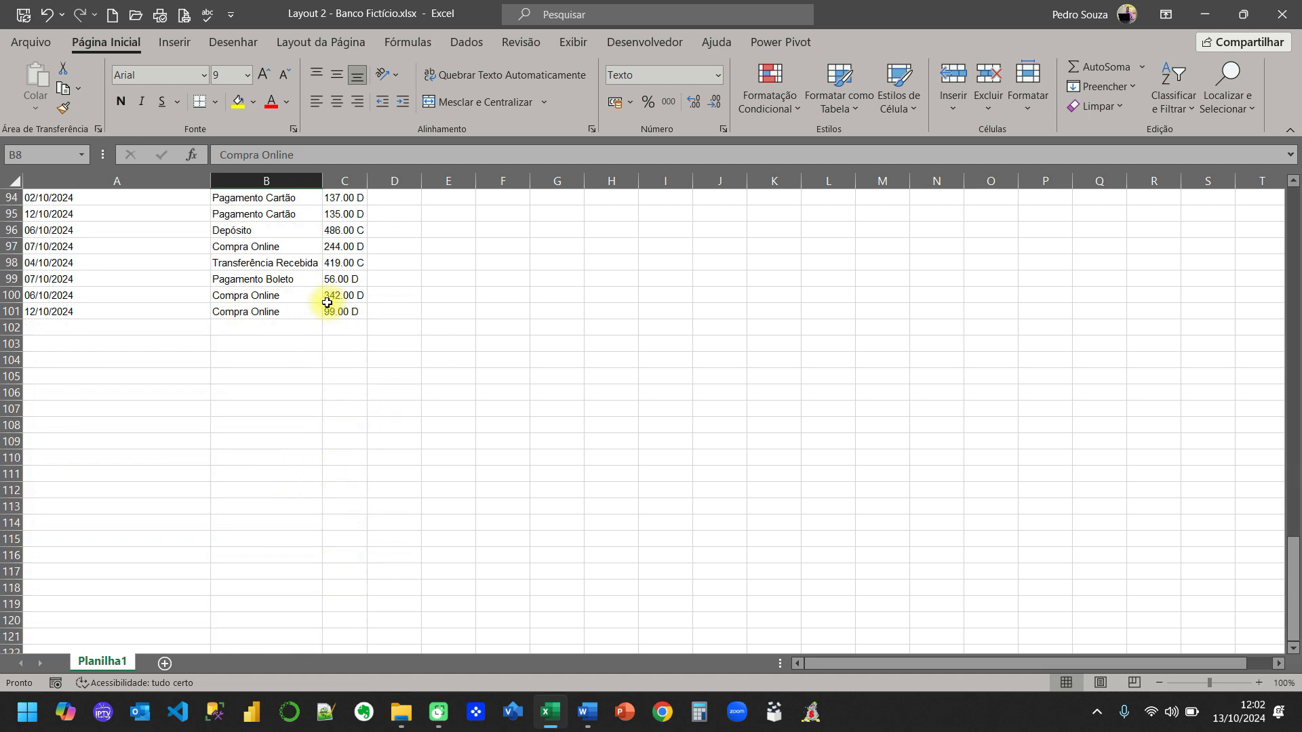
scroll(334, 284, up, 7)
scroll(335, 284, up, 20)
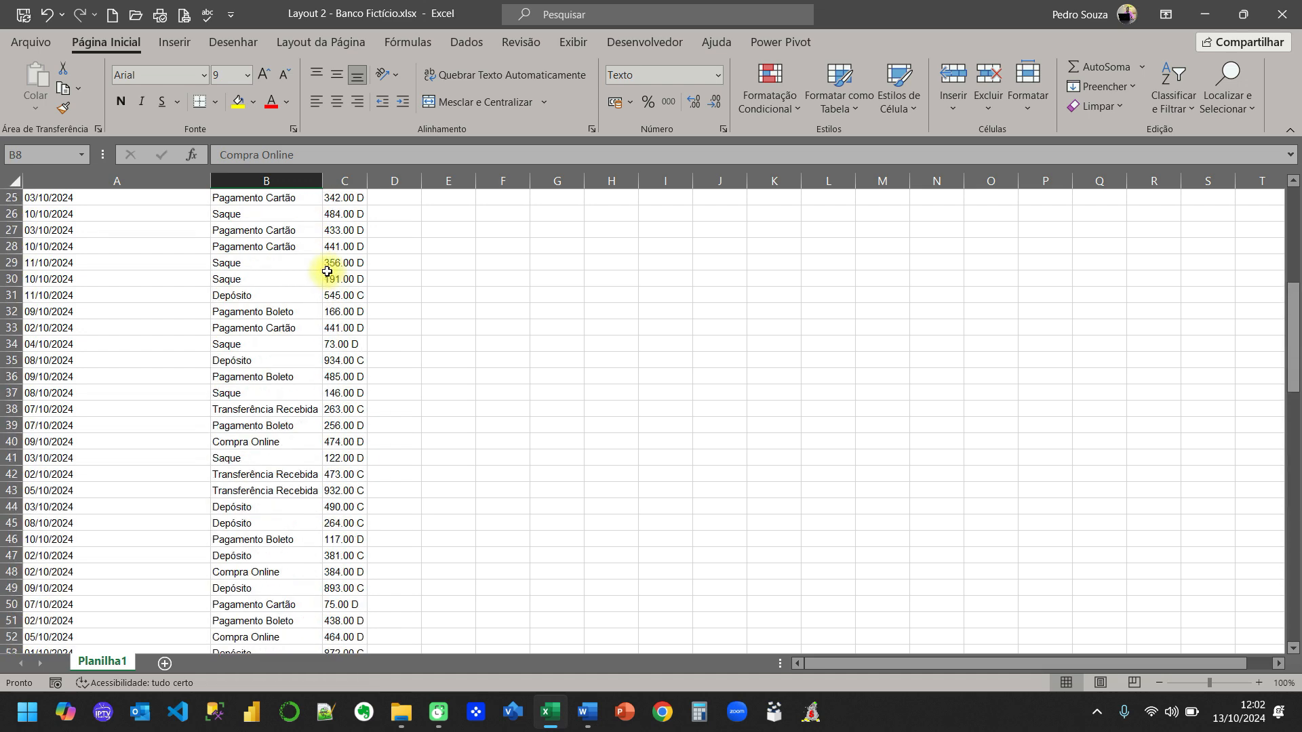
click(350, 175)
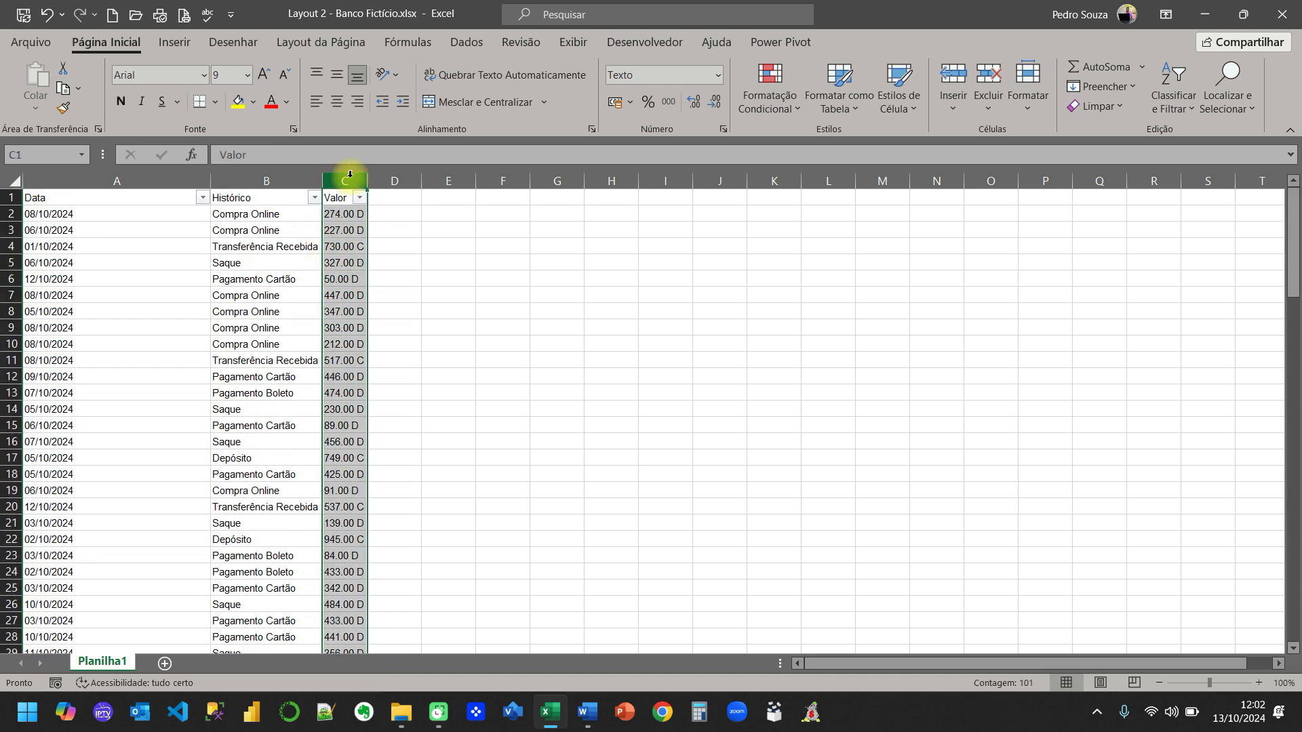
click(467, 42)
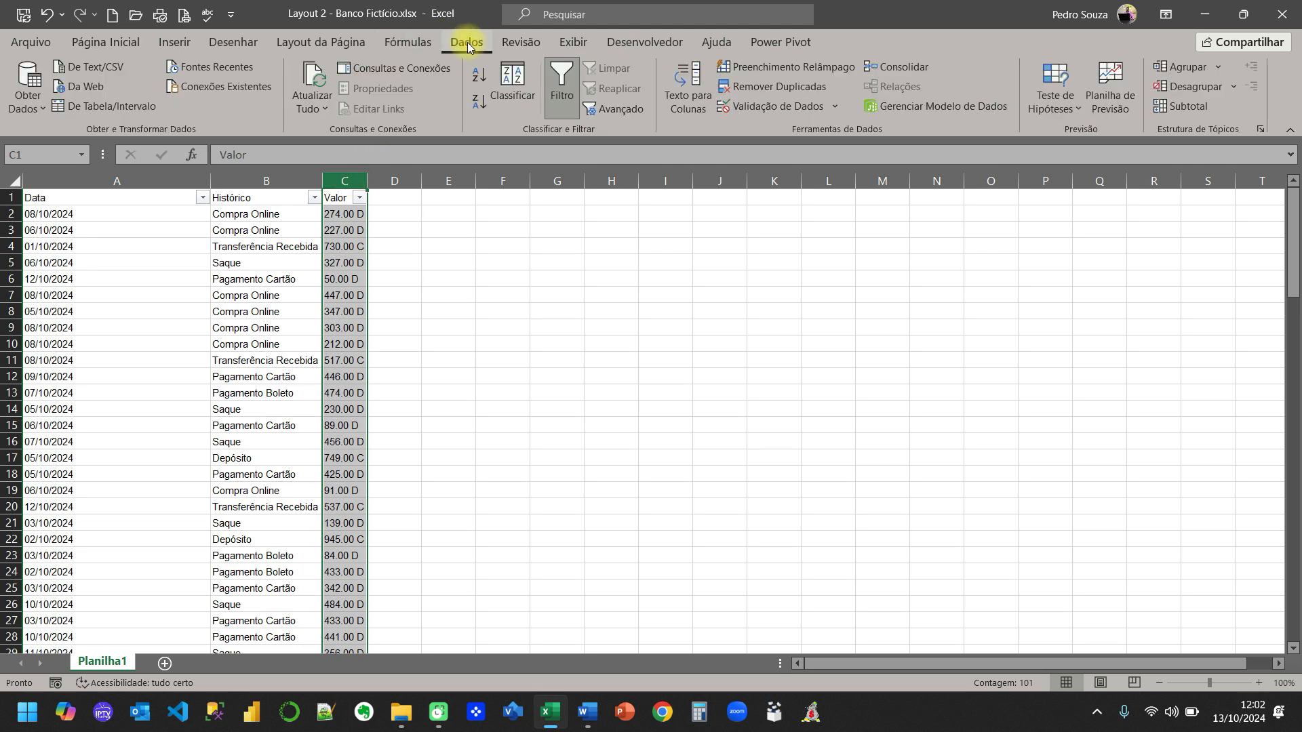
click(689, 85)
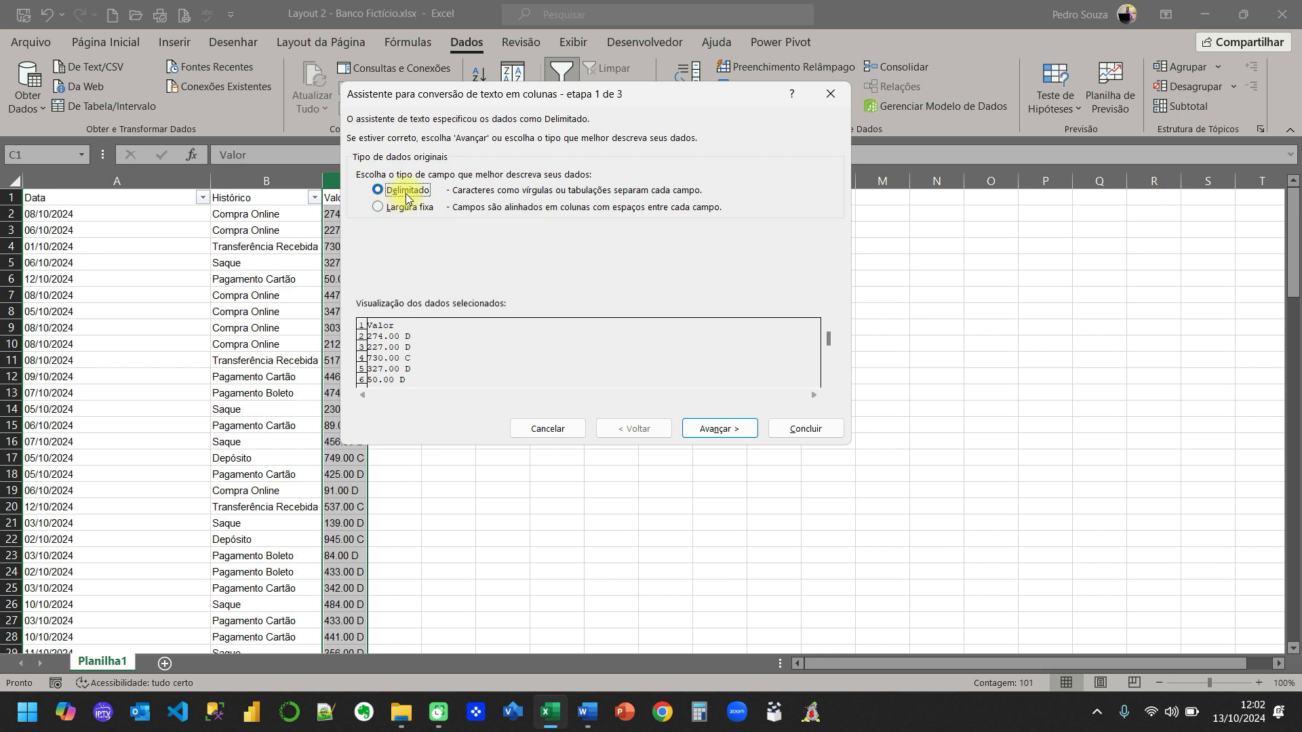
click(710, 430)
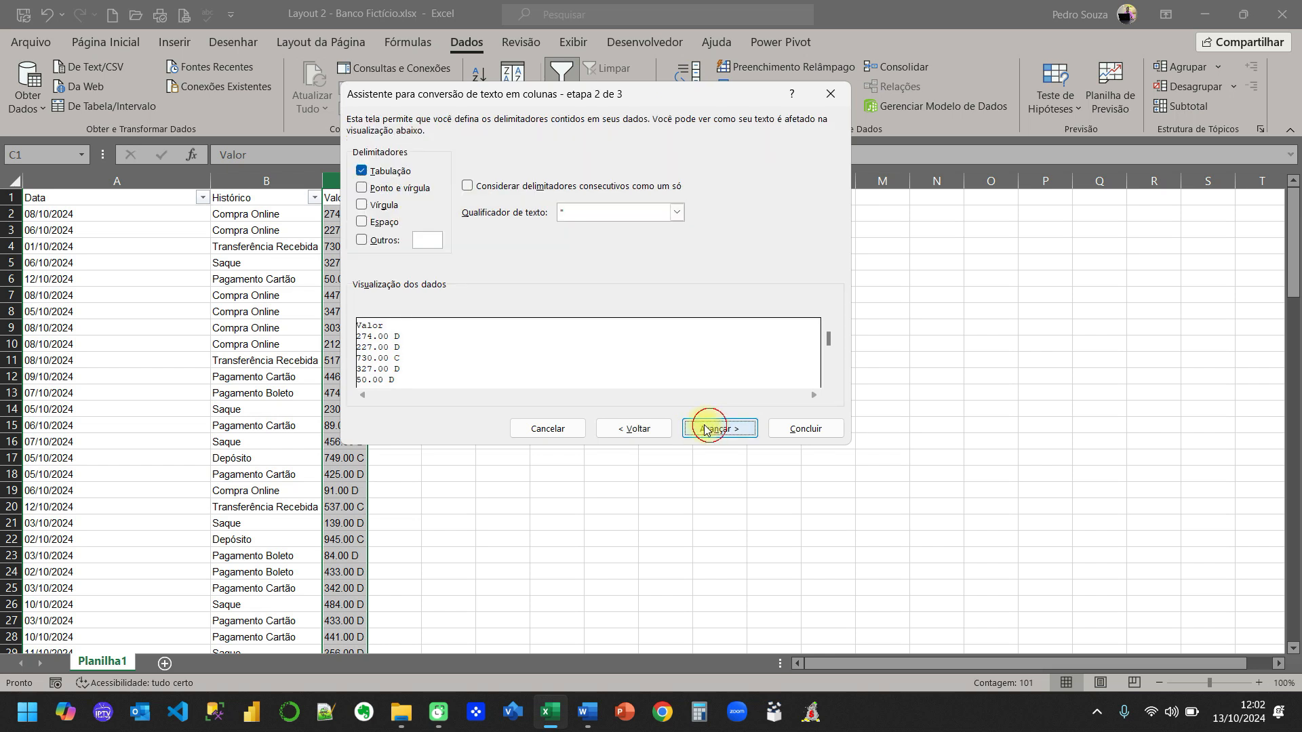
click(362, 240)
click(362, 171)
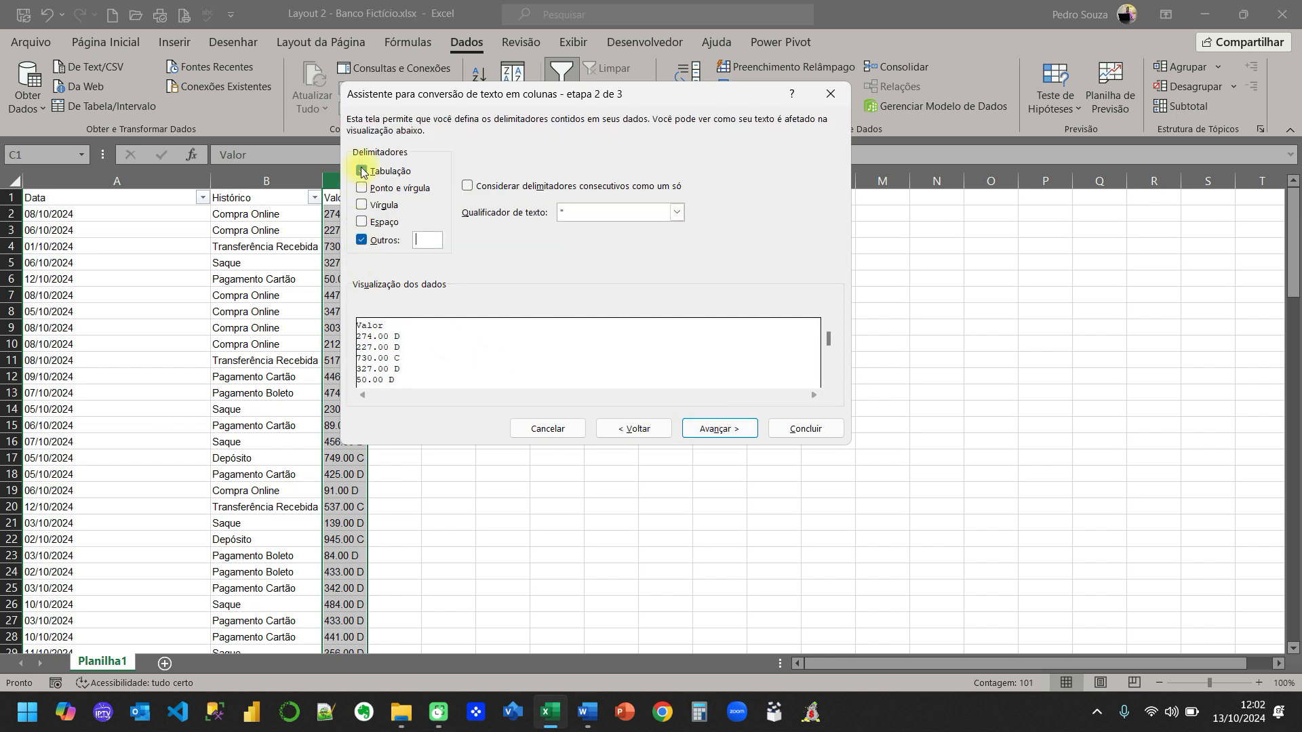
click(421, 239)
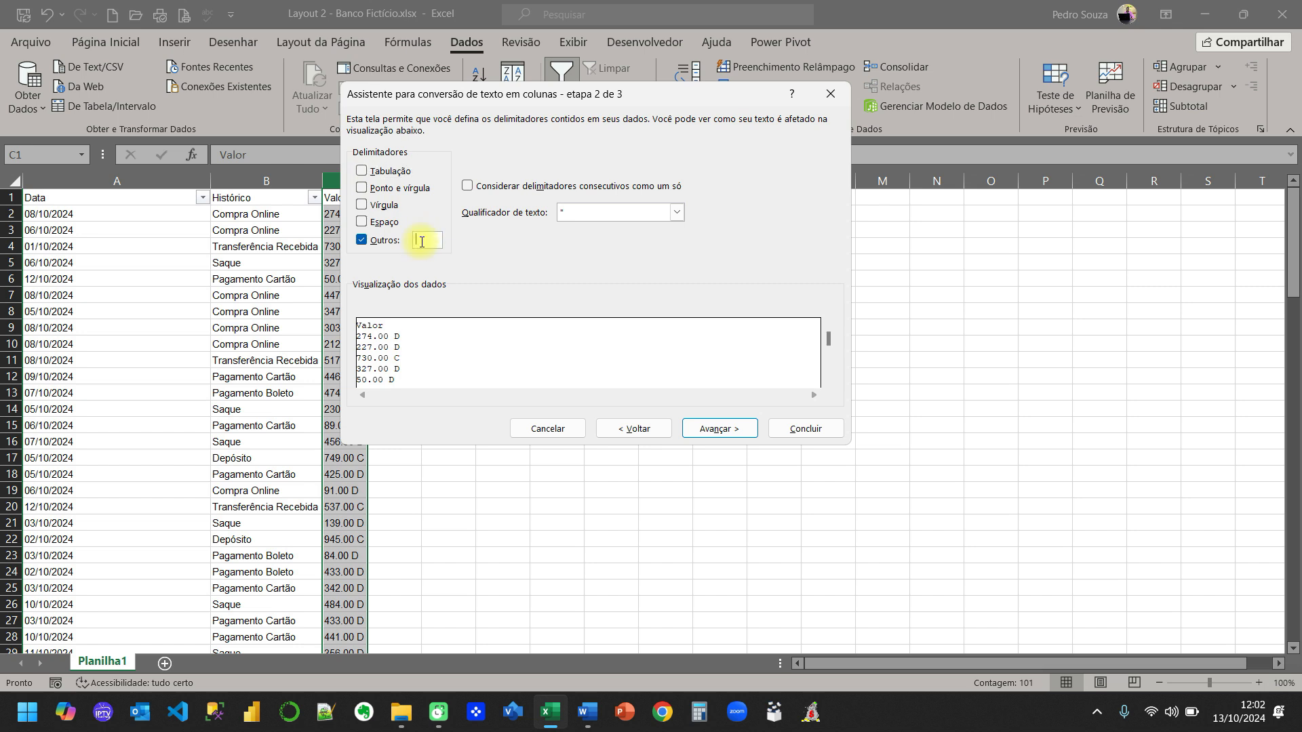
drag(498, 103, 649, 120)
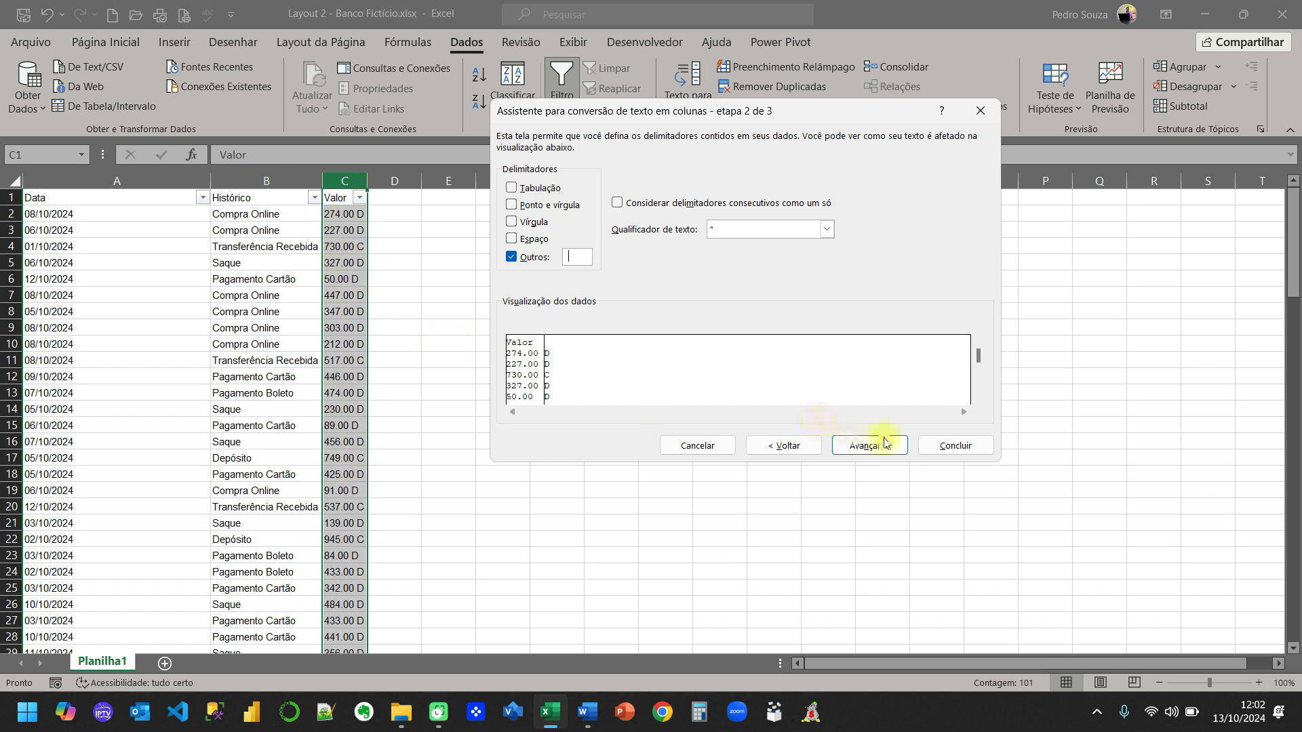
click(707, 448)
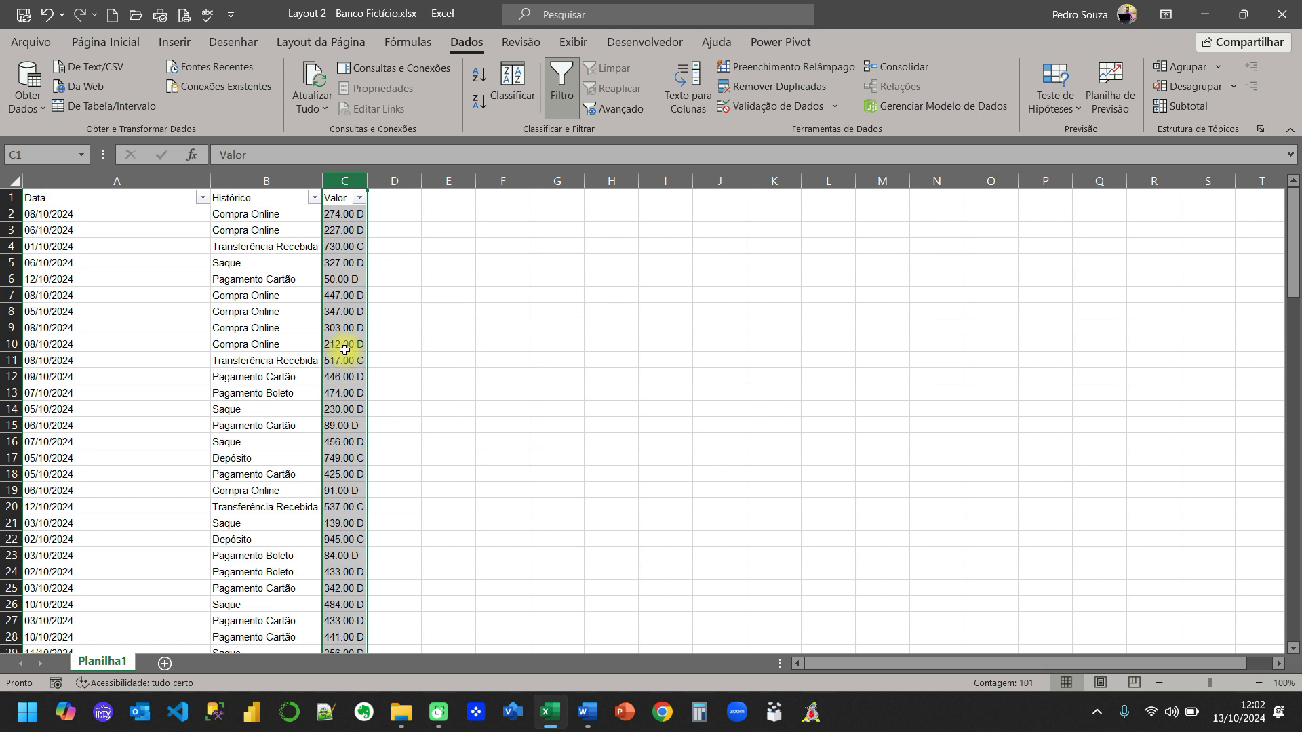
key(ctrl+l)
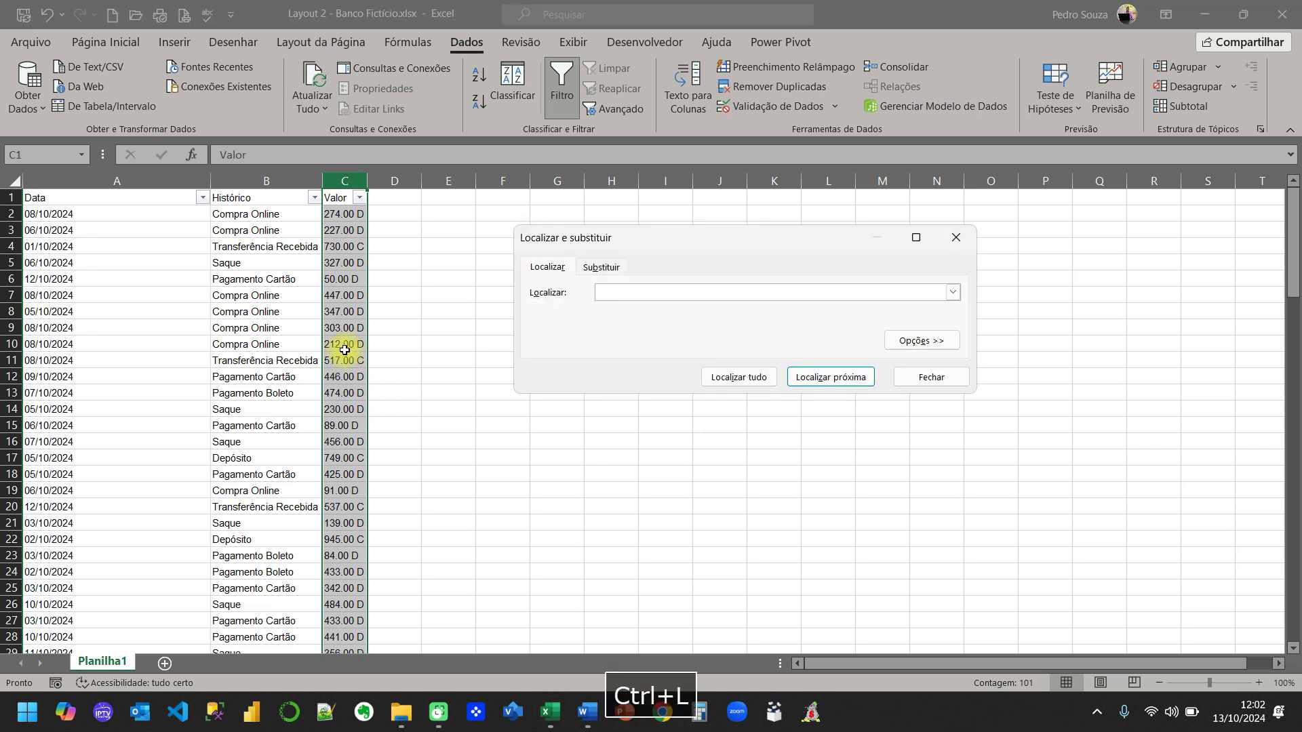
click(610, 271)
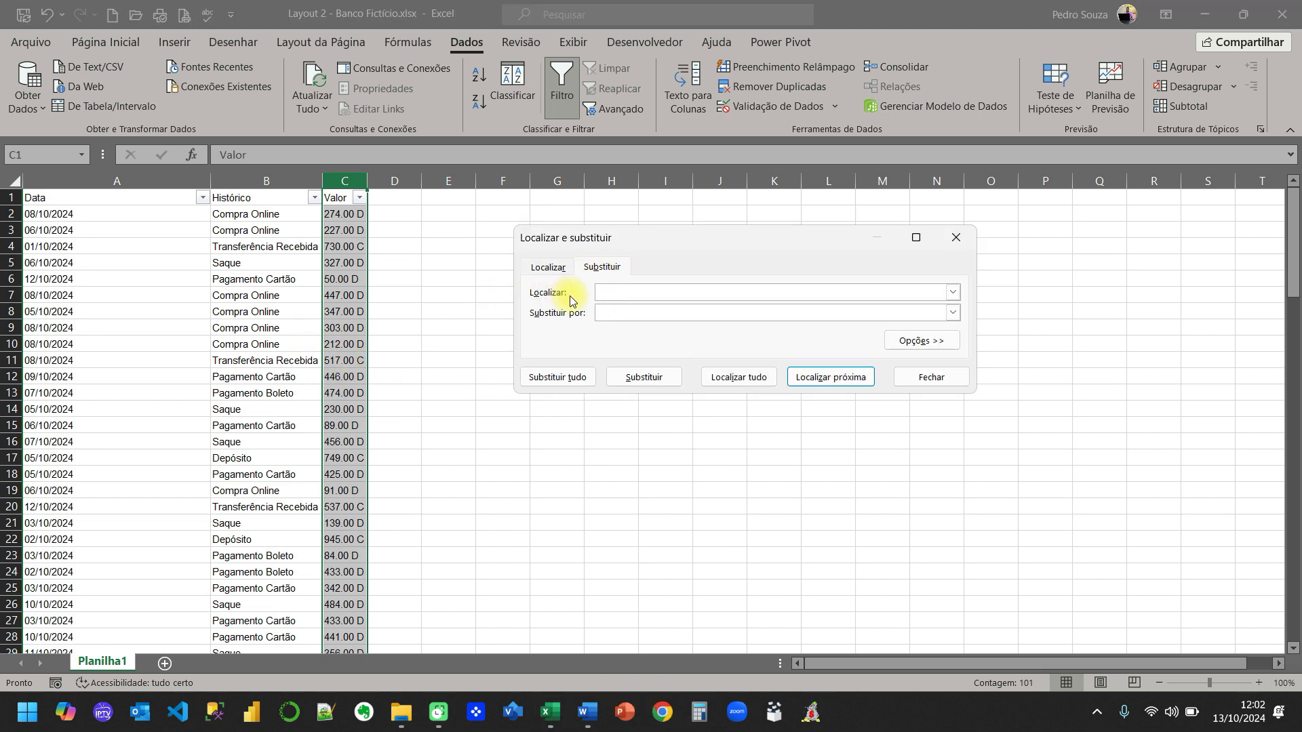
click(601, 314)
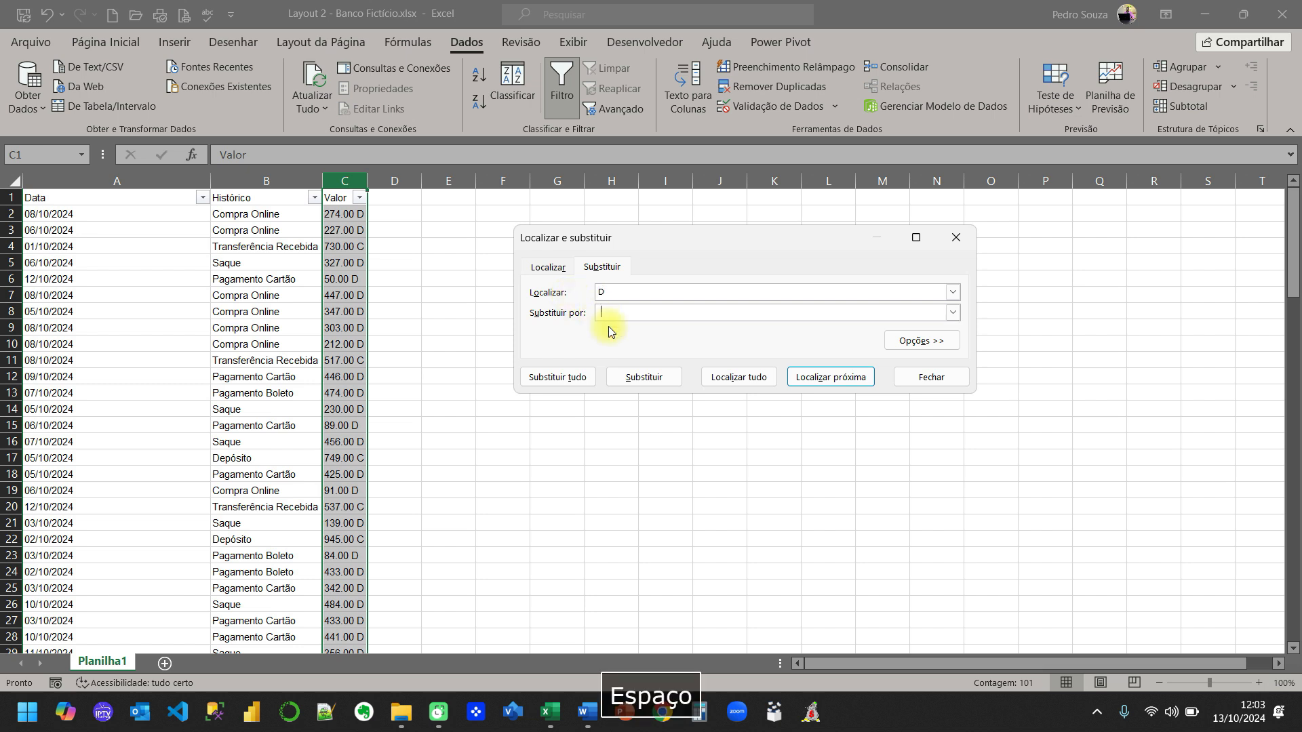
text(D)
click(580, 391)
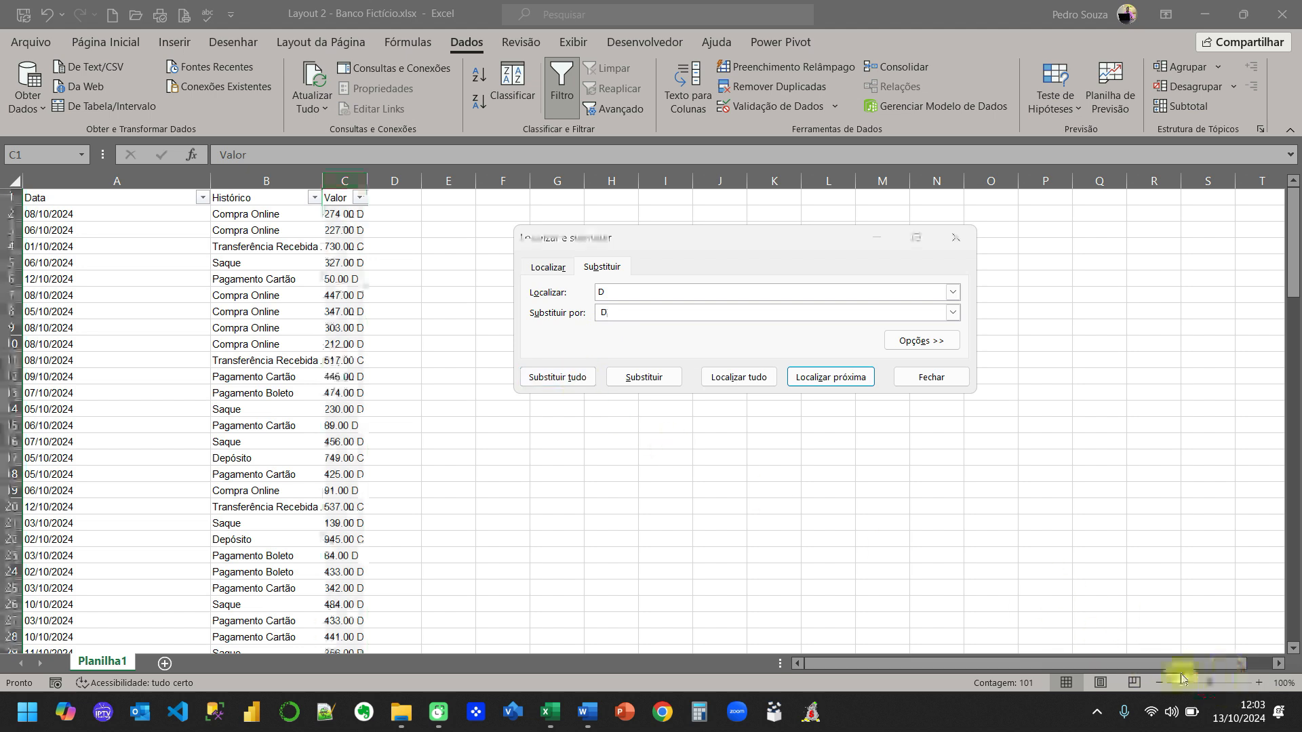
click(606, 292)
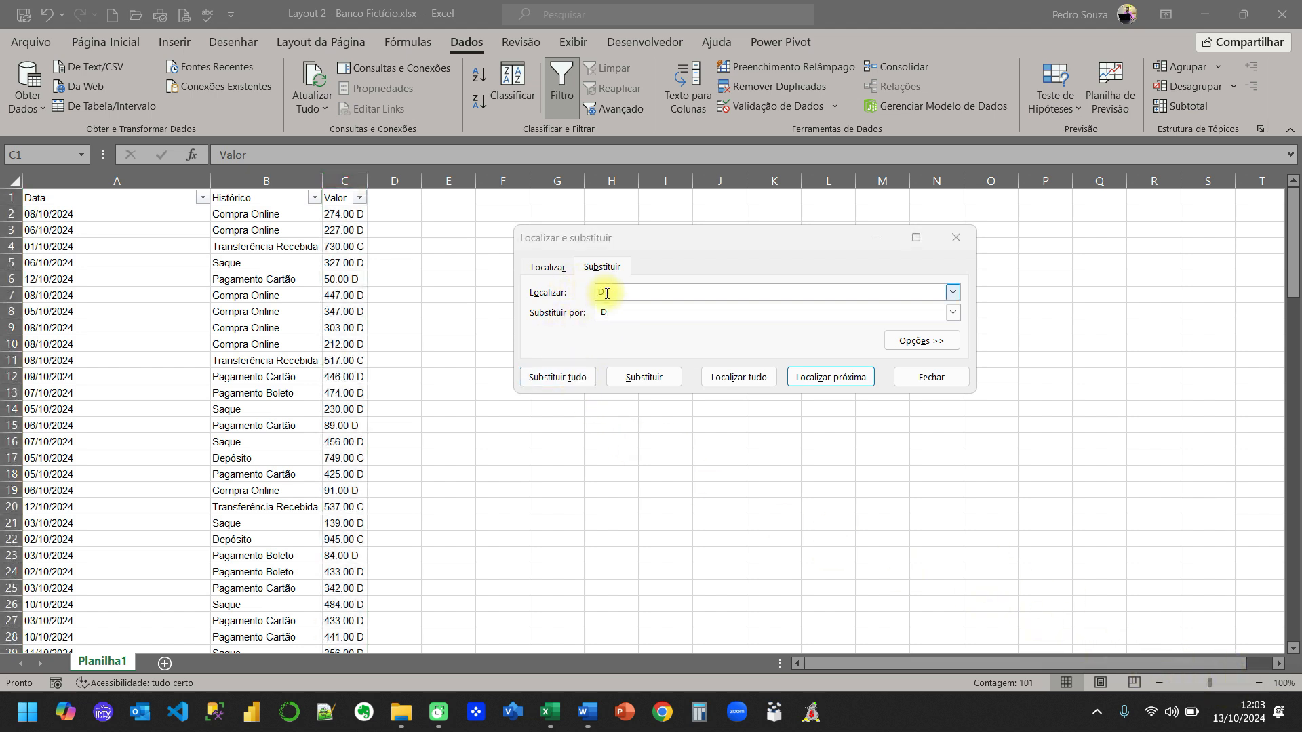
click(602, 313)
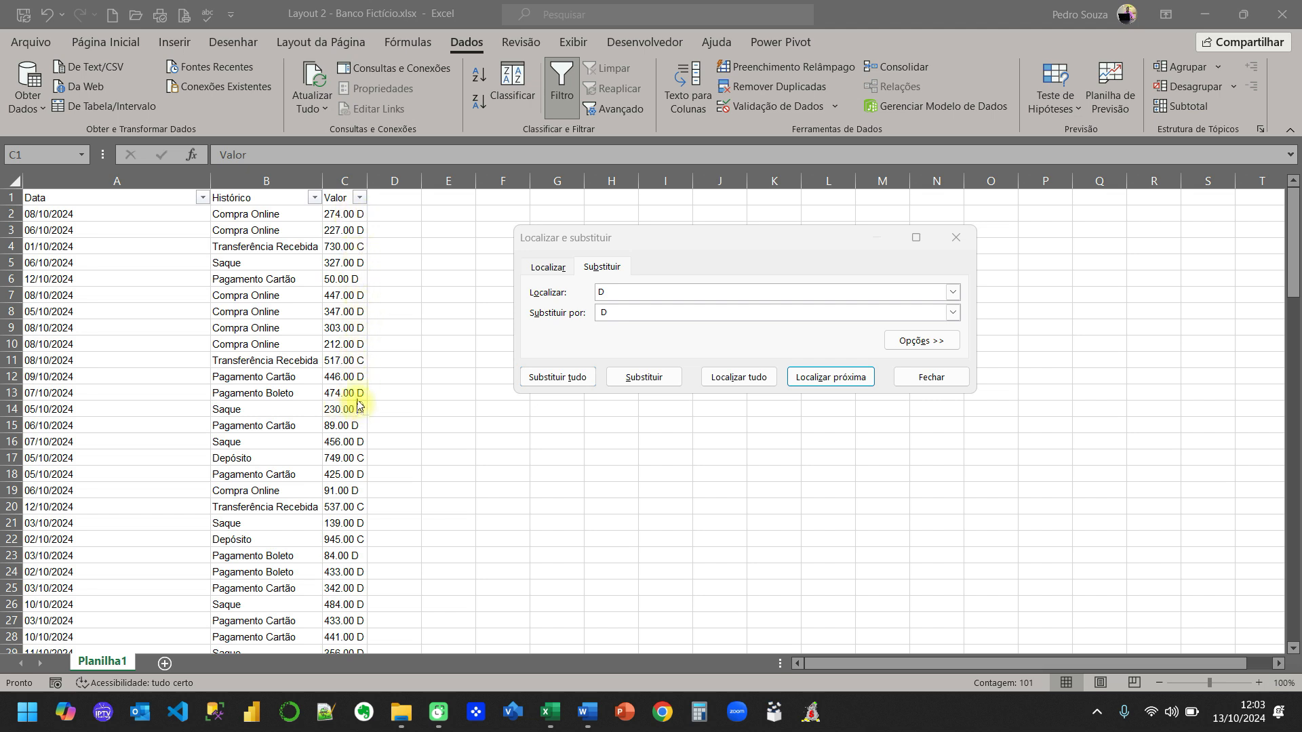
click(618, 292)
key(BackSpace)
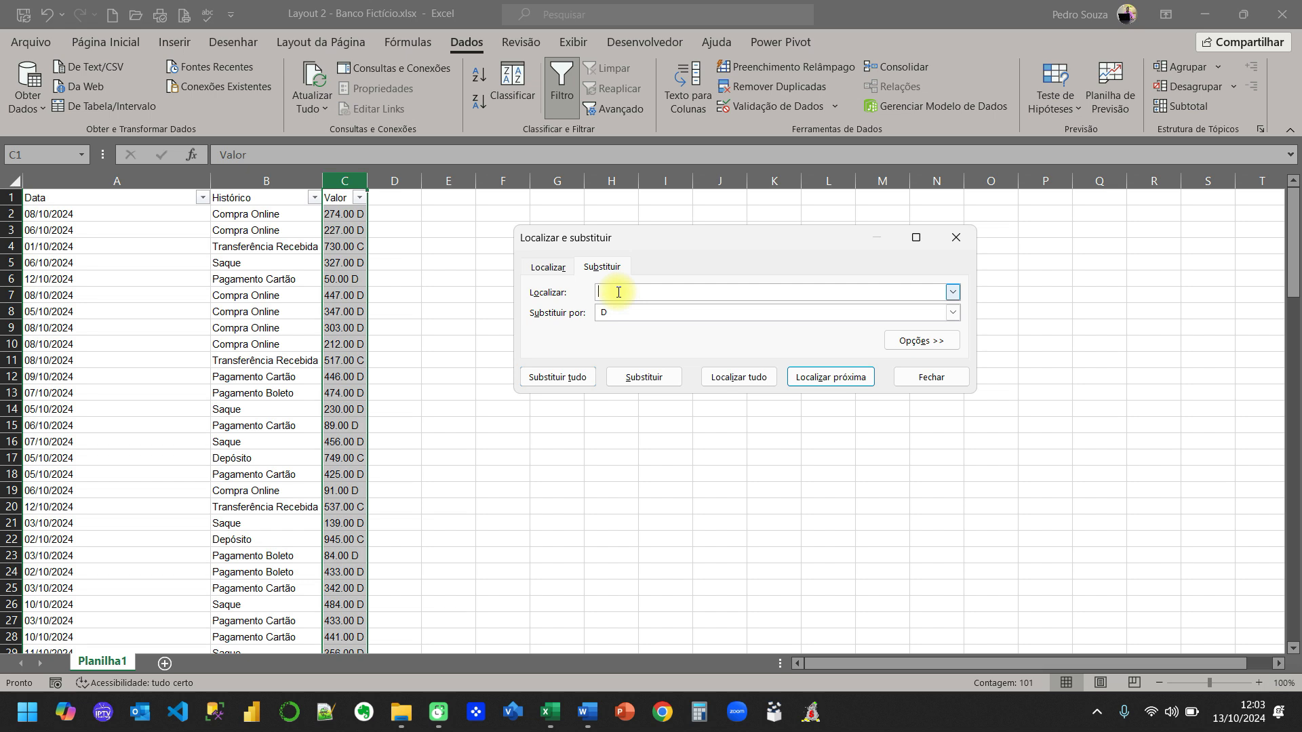
click(614, 313)
key(BackSpace)
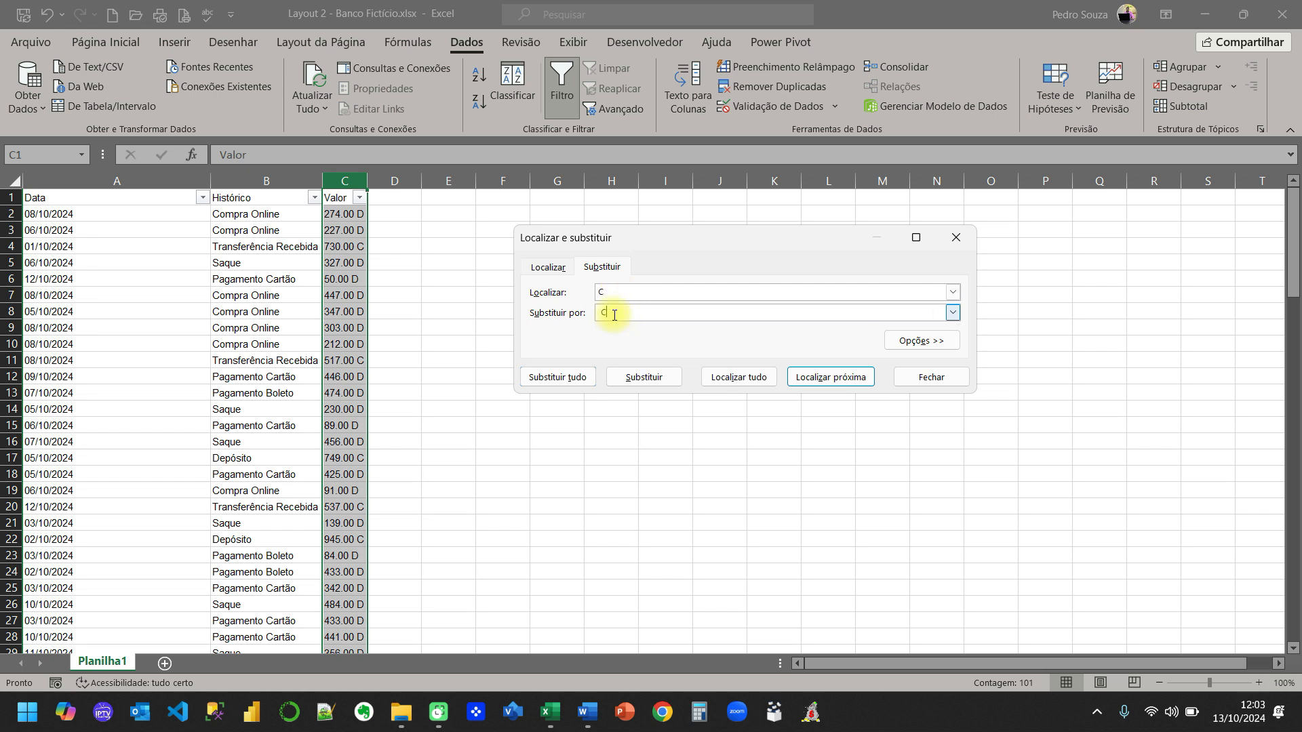
click(931, 377)
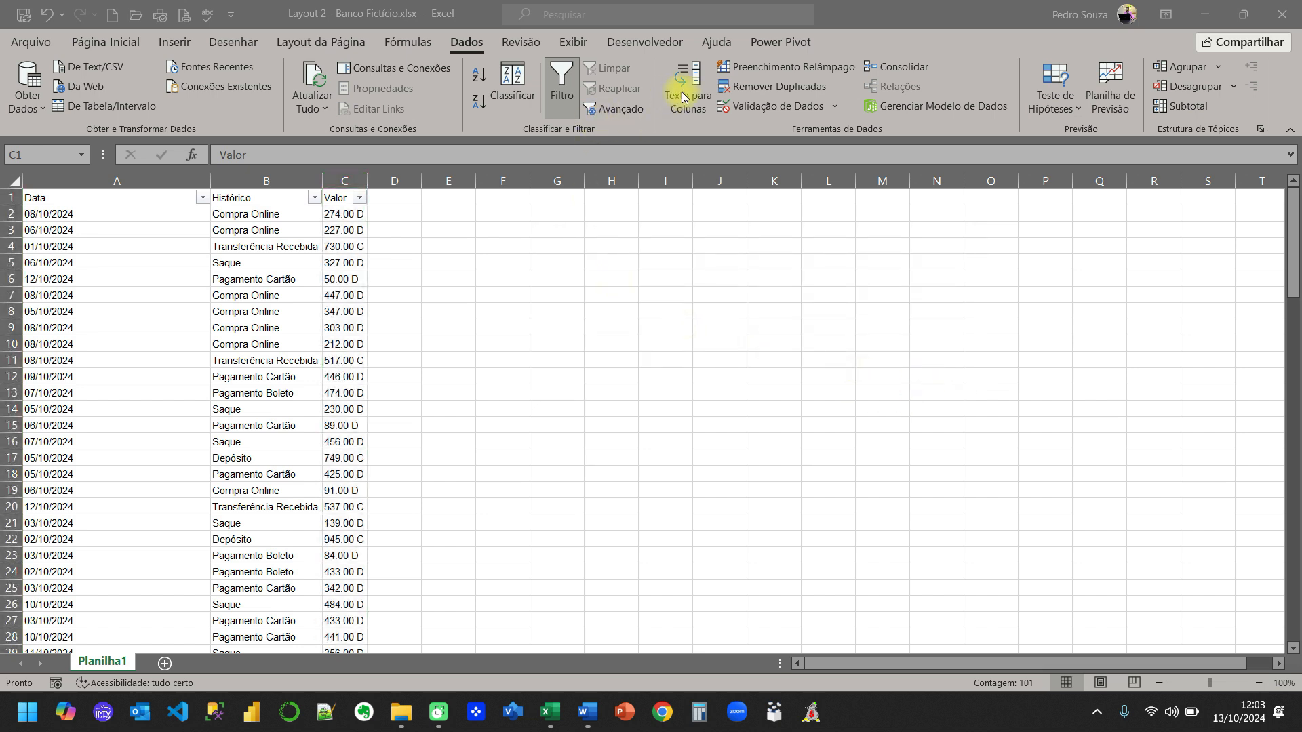
Split column C with Text to Columns as delimited data, using a space as the custom delimiter to separate amounts from D/C letters
click(344, 180)
click(706, 103)
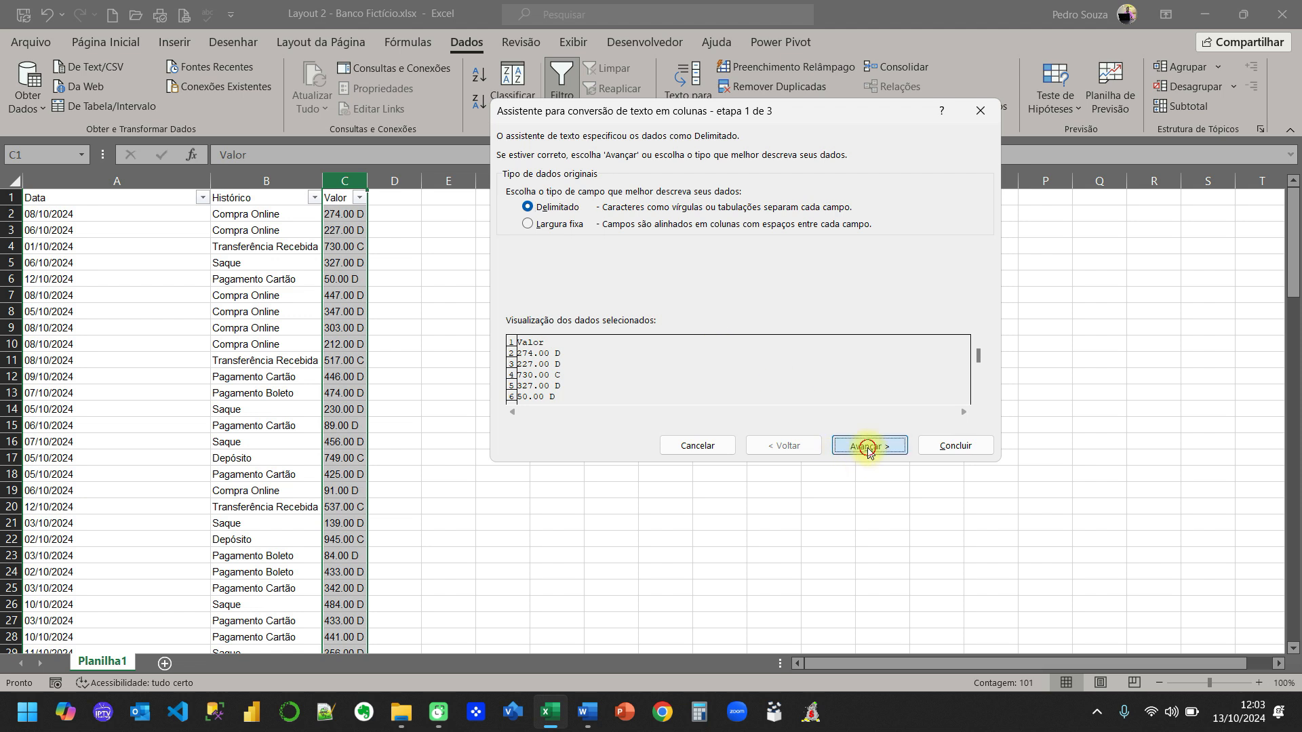
click(868, 447)
click(576, 258)
key(BackSpace)
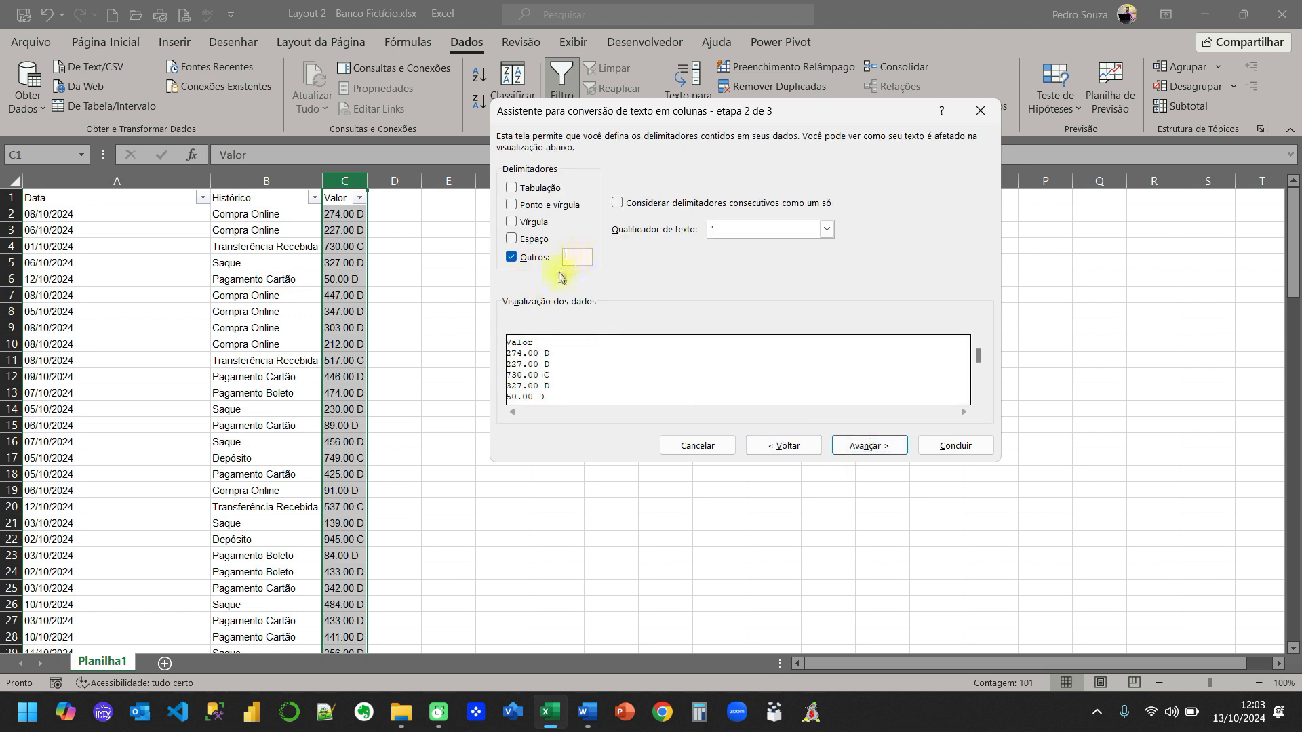
click(956, 445)
Check the split D/C letters down the rows and enter the heading C/D in cell D1
scroll(395, 322, down, 1)
scroll(394, 322, down, 20)
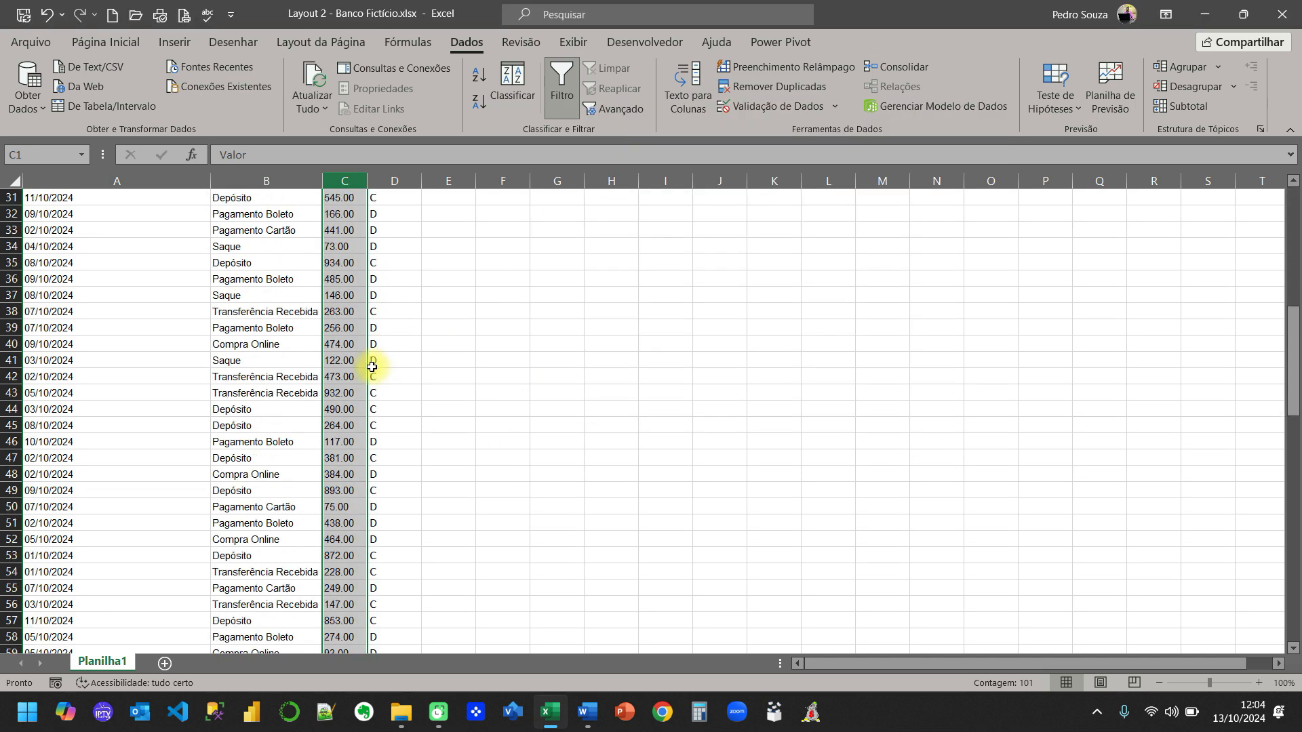
scroll(372, 378, up, 7)
scroll(368, 371, up, 20)
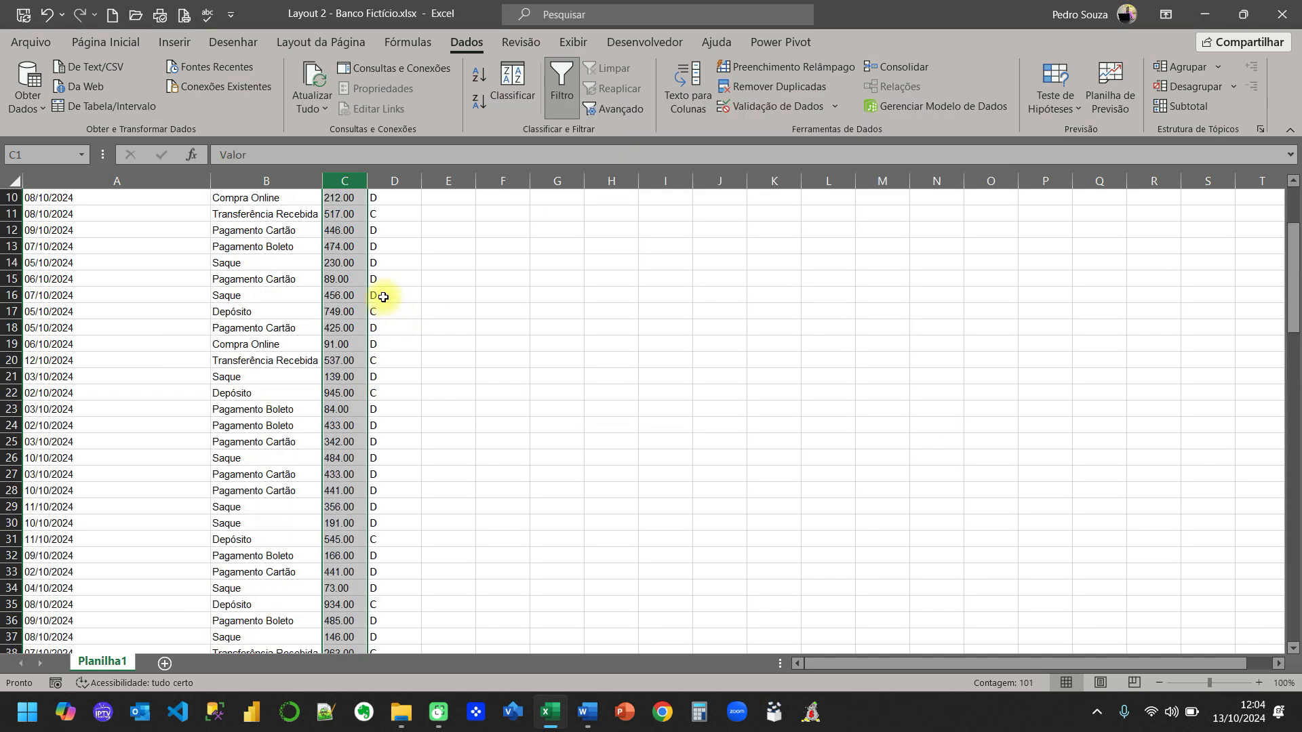
click(390, 264)
click(397, 201)
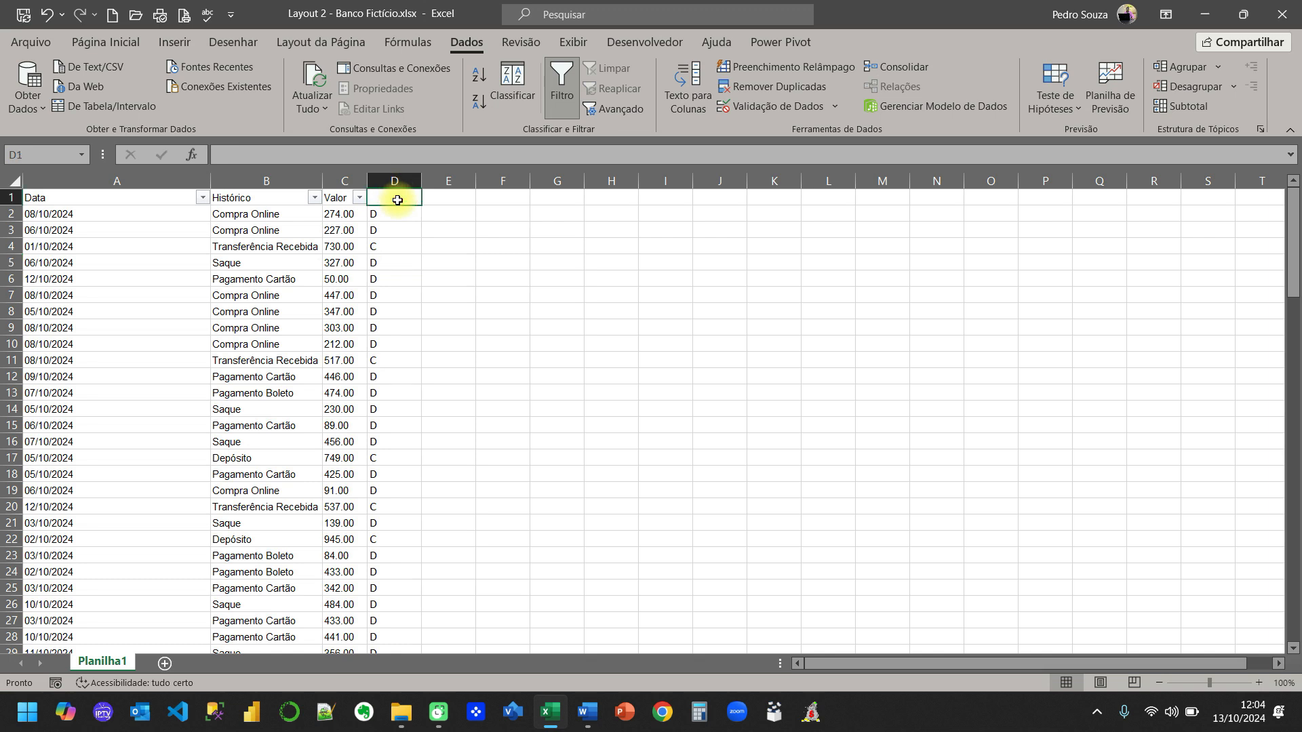
text(C/D)
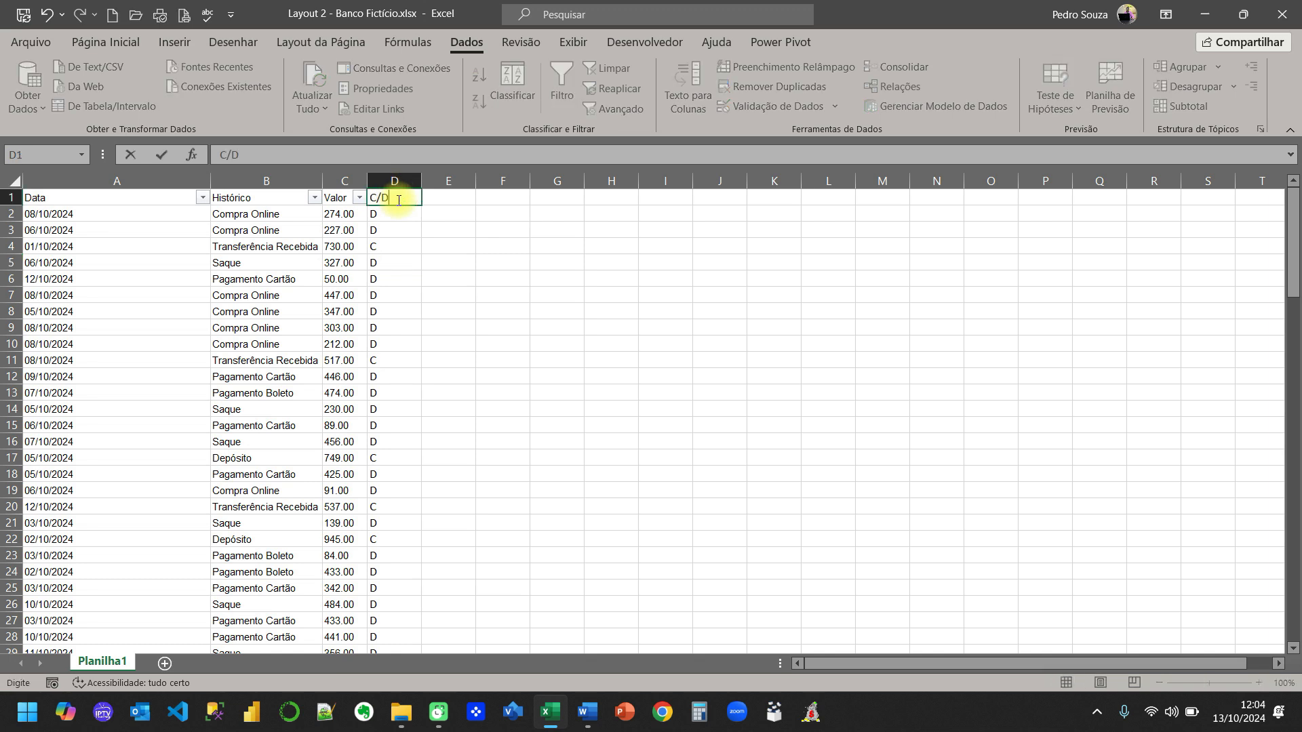
key(ctrl+Return)
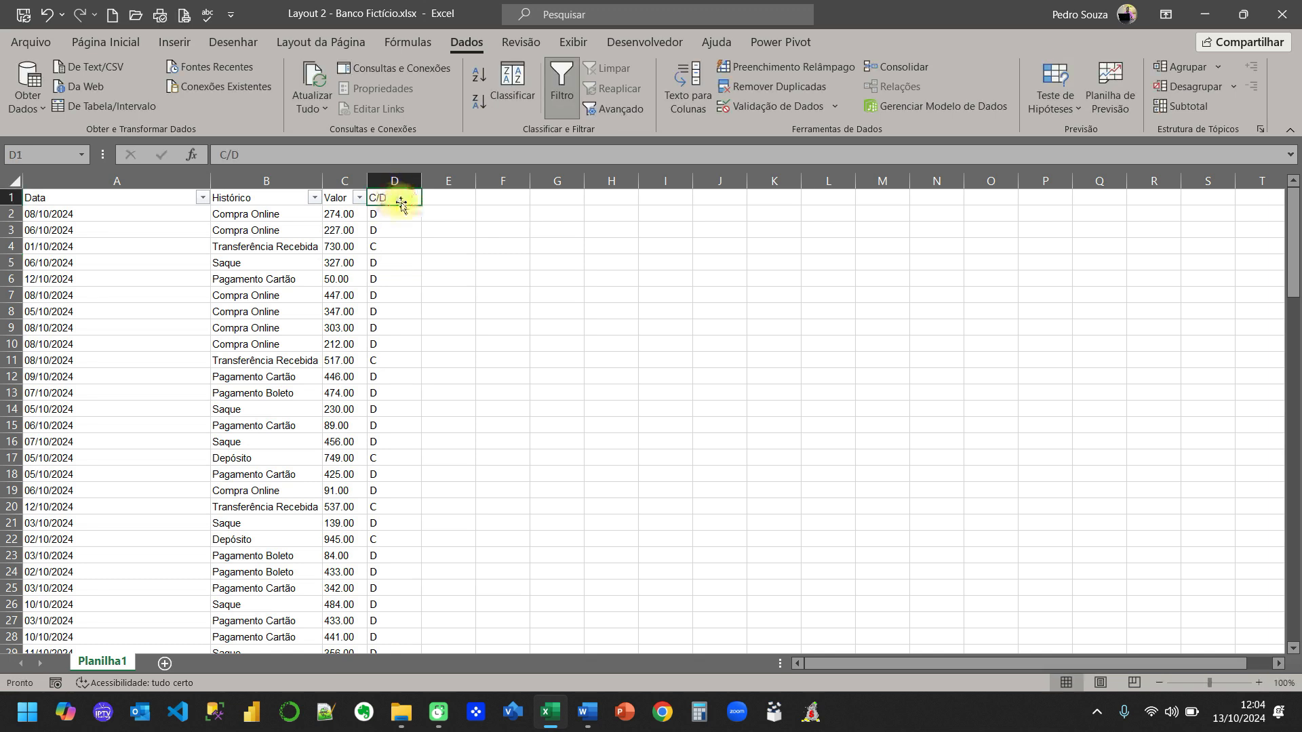
Select the whole table from cell A1 and reapply the filter so that it includes the C/D column
key(Left)
key(Left)
key(Left)
key(ctrl+t)
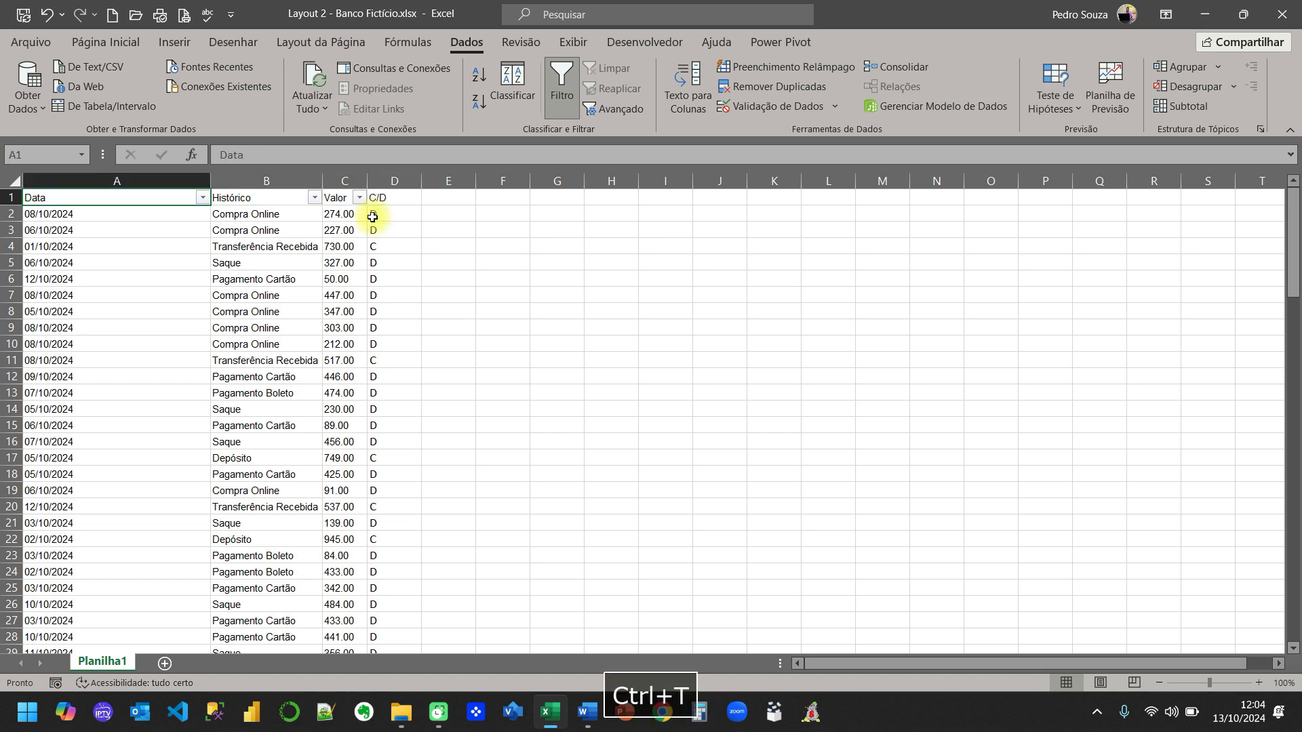
scroll(372, 224, up, 20)
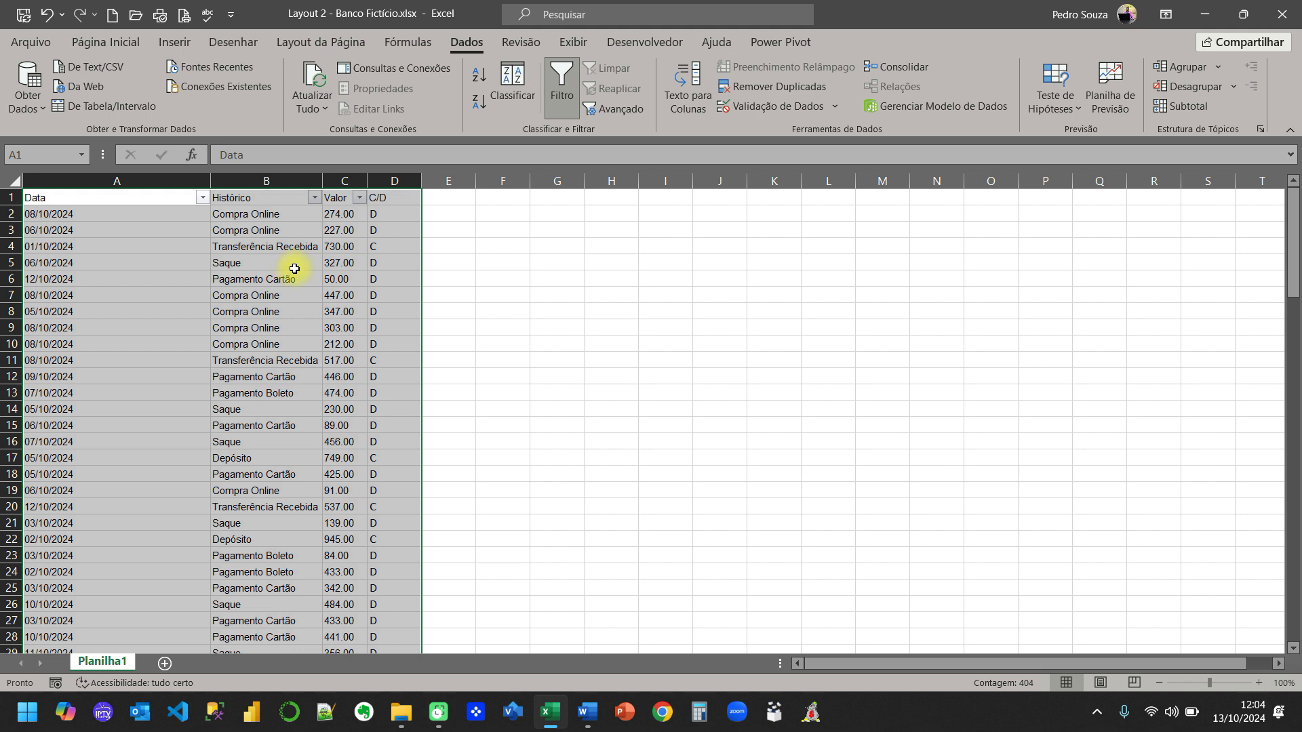
key(ctrl+shift+l)
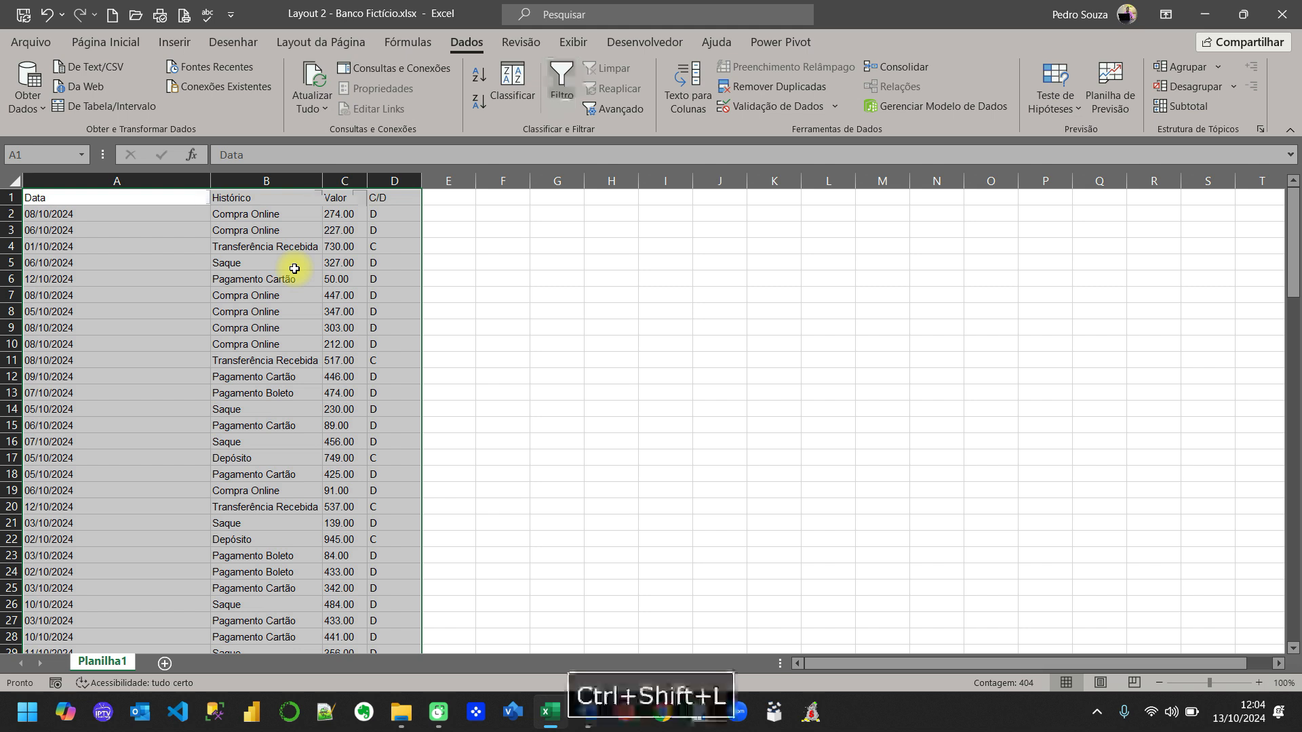
key(ctrl+shift+l)
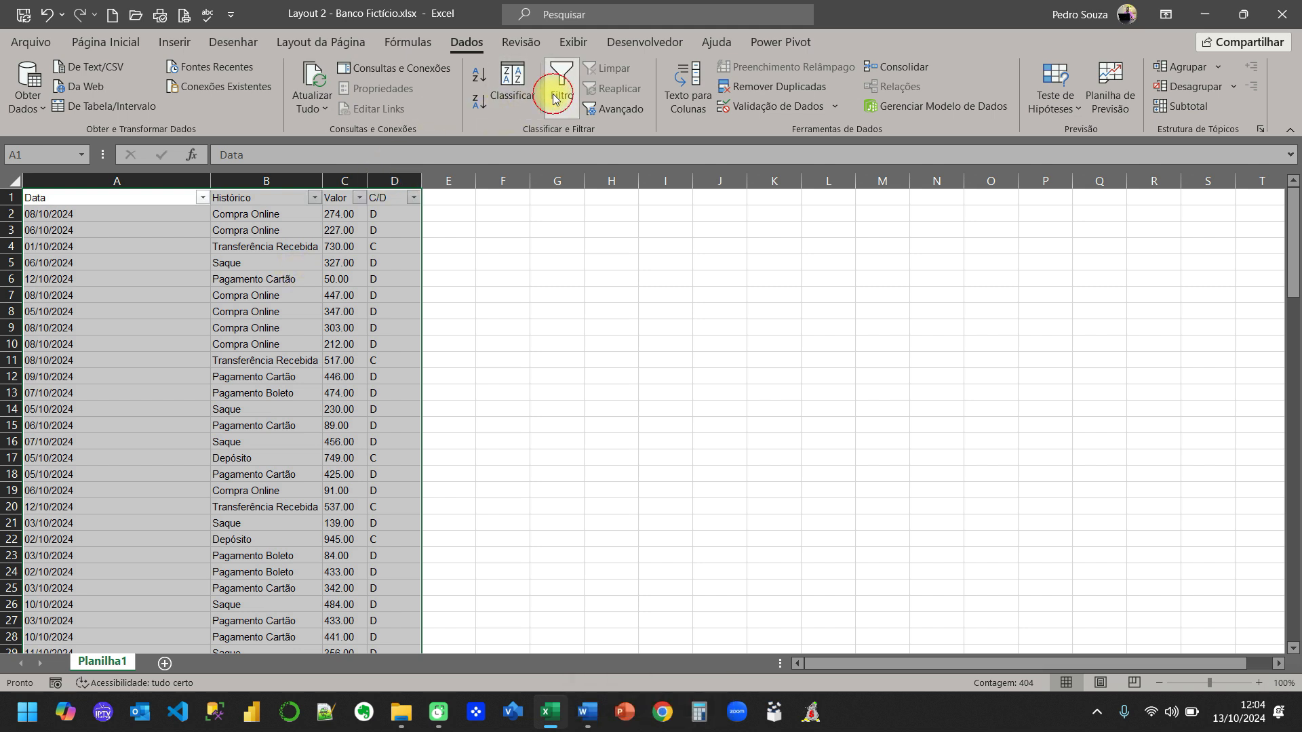
Autofit the widths of the Valor and C/D columns to their contents
click(228, 328)
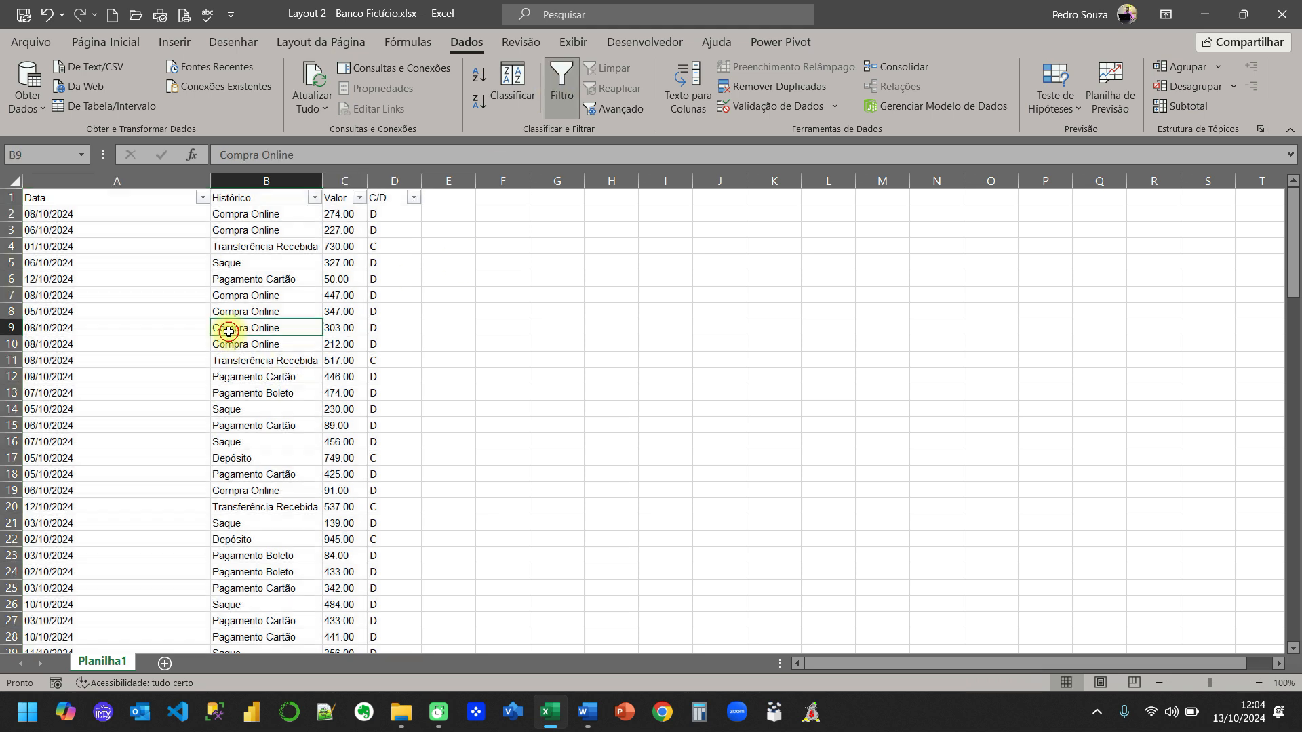
double_click(367, 180)
double_click(417, 181)
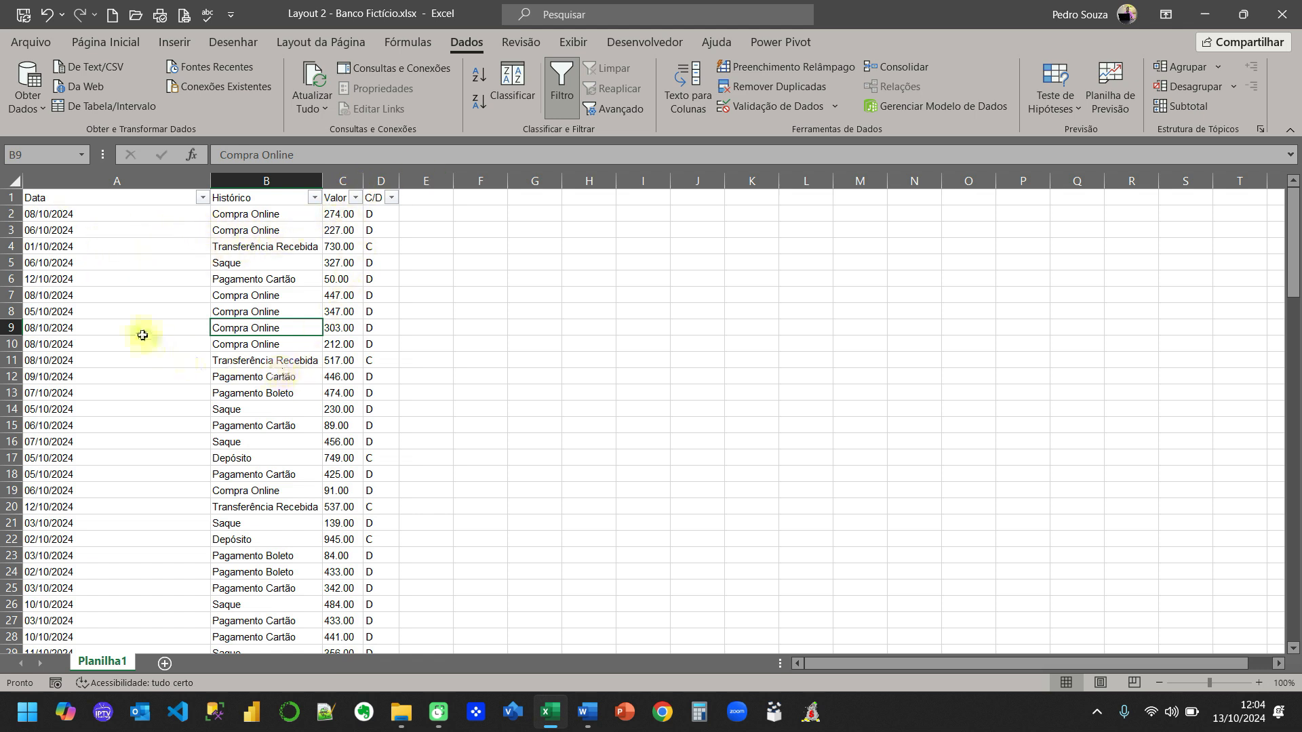
Format column A as Data and re-enter the content of cell A2 to convert it into a true date
click(80, 180)
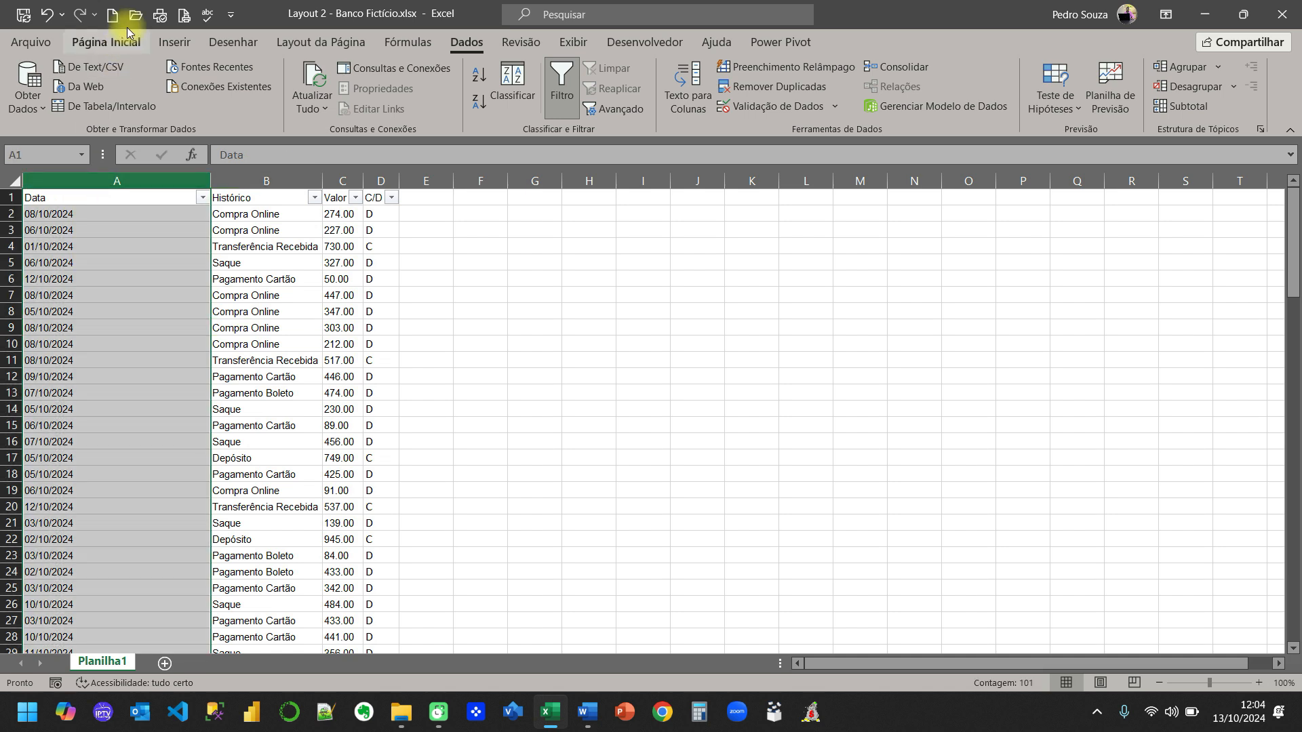
click(126, 42)
click(641, 73)
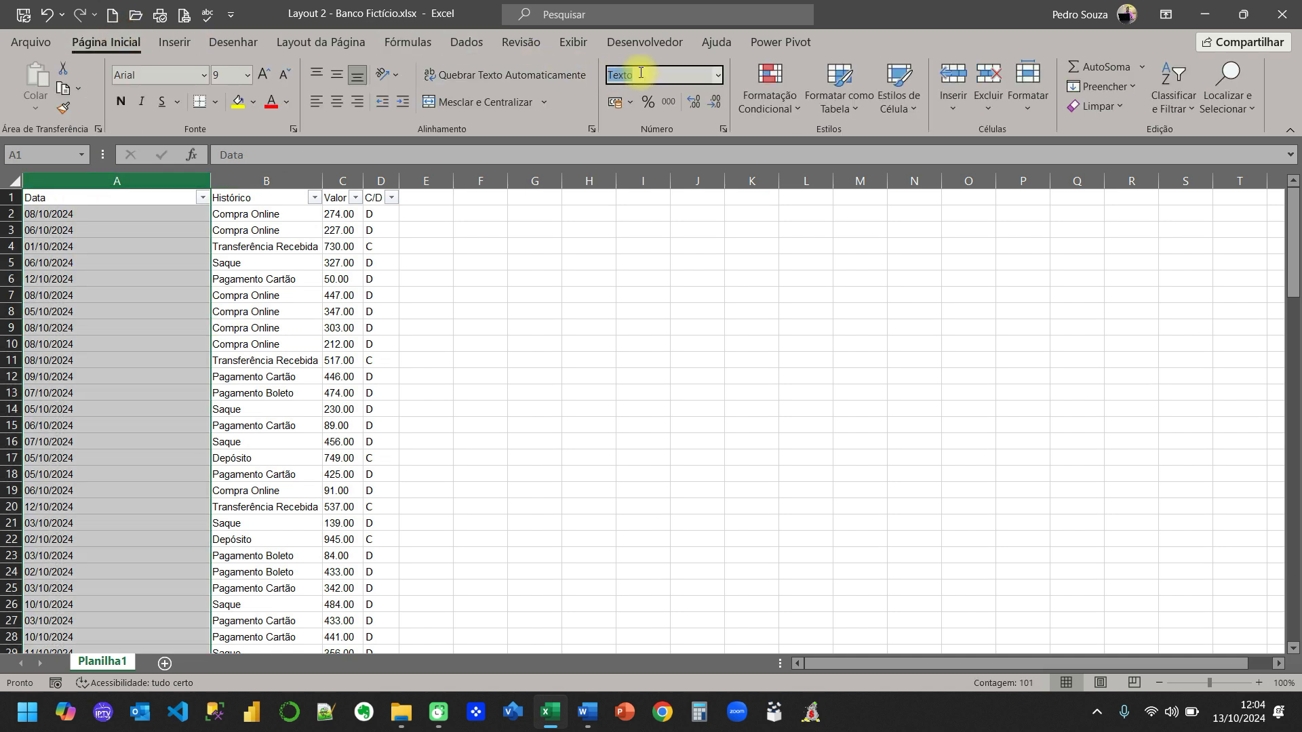
key(Return)
click(34, 328)
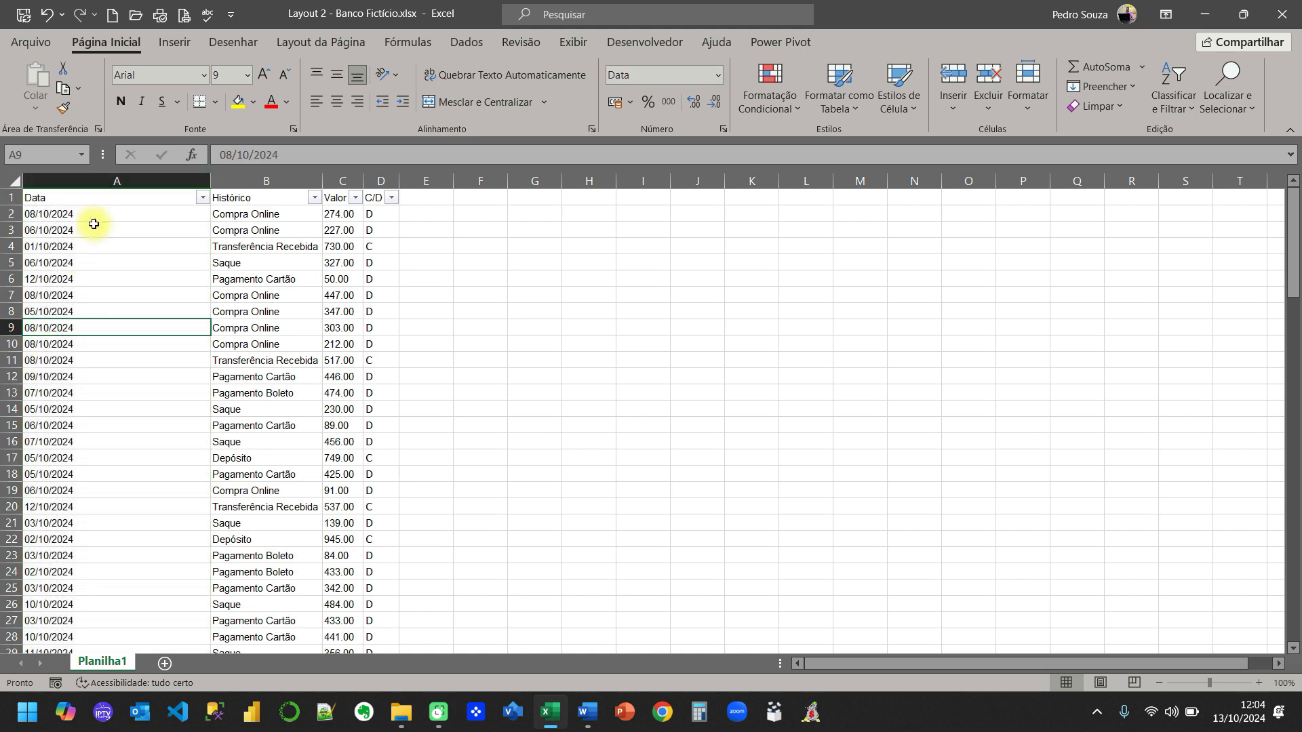
double_click(86, 216)
key(Return)
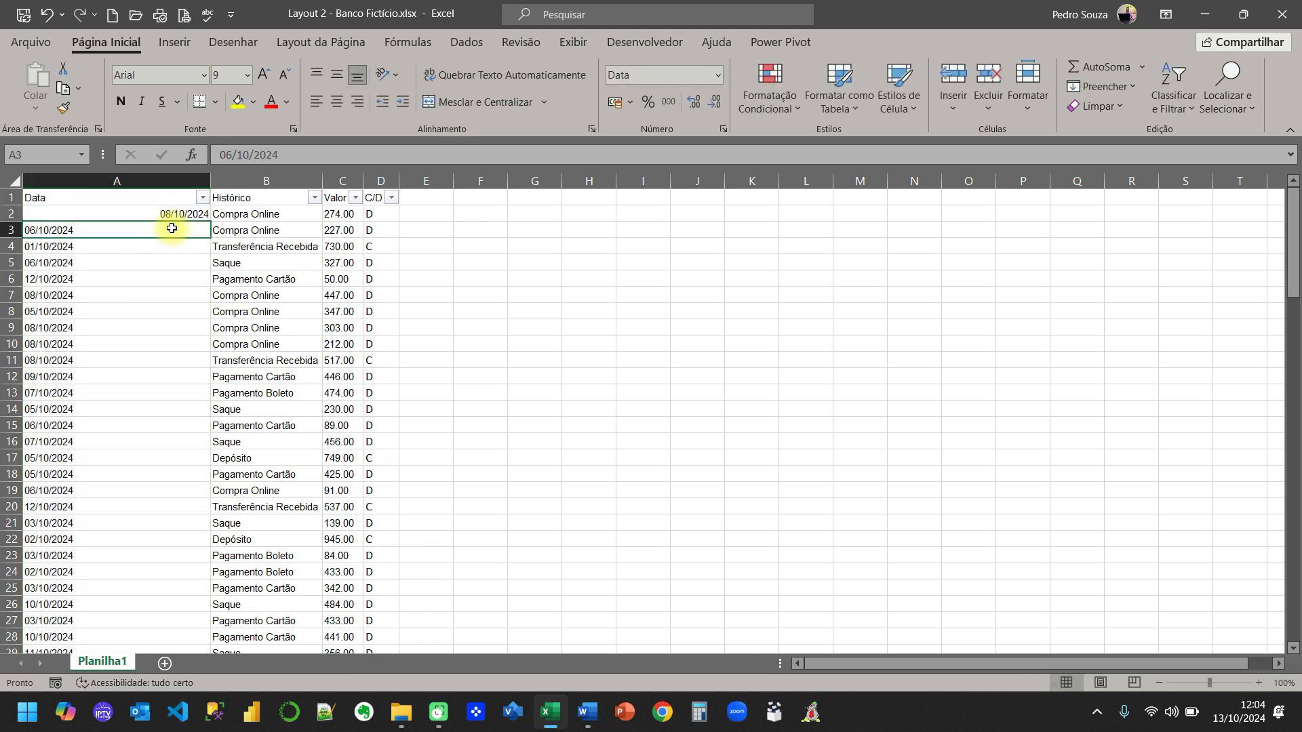
Switch column A to the Número format to check which dates are real numbers, and set it back to Data
click(153, 181)
click(644, 75)
text(Número)
key(Return)
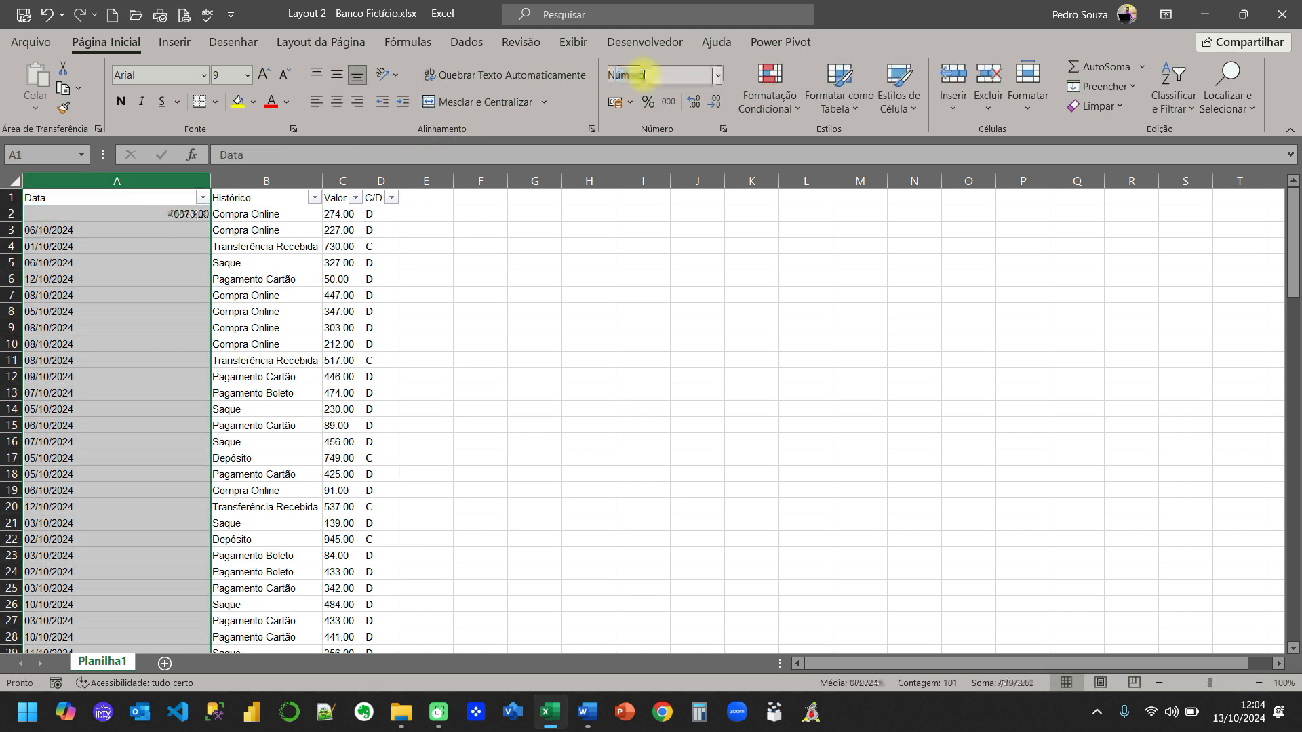
click(649, 75)
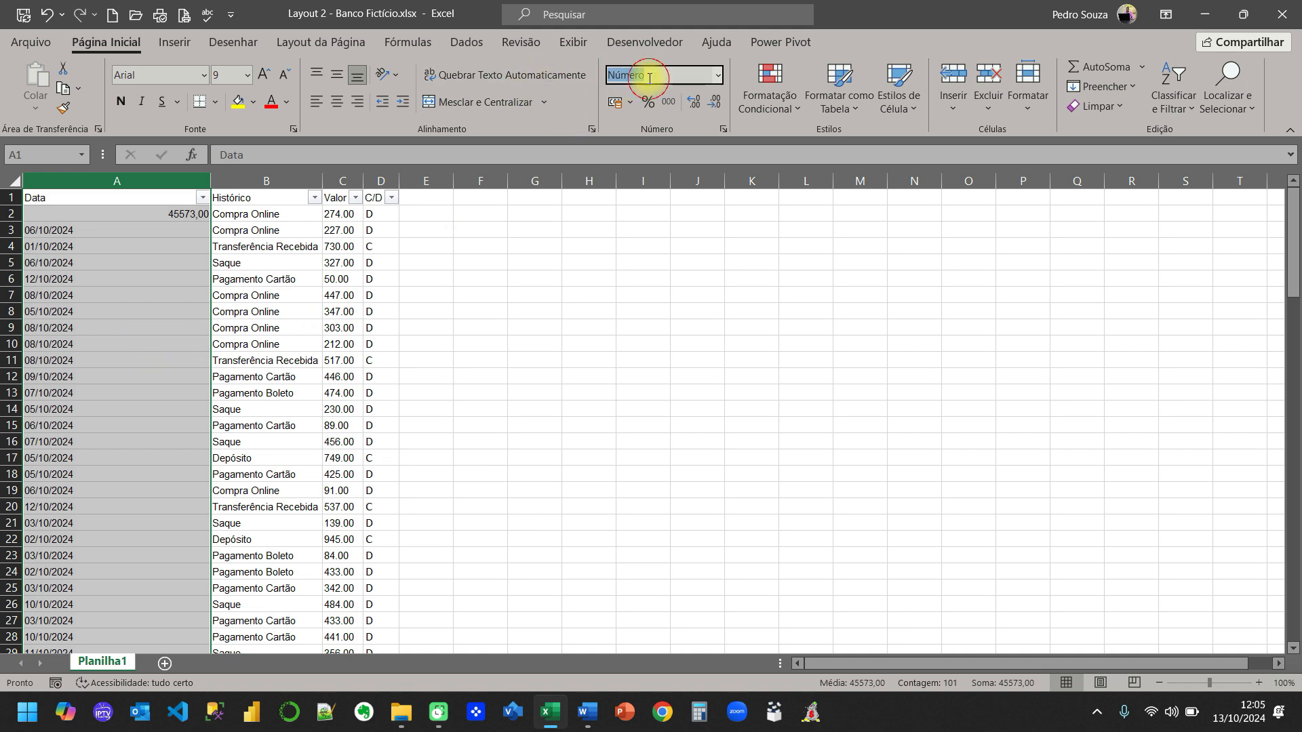
text(Data)
key(Return)
click(137, 274)
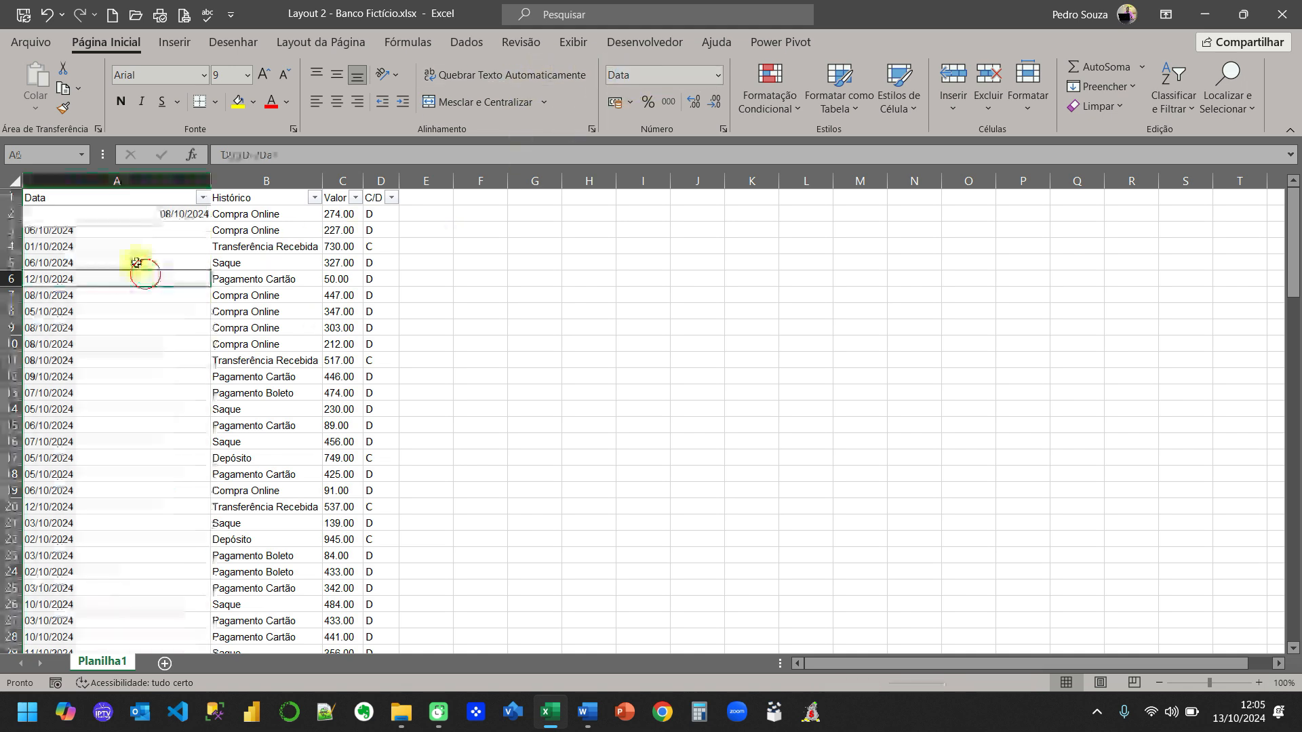
Copy the text dates in column A from row 3 down to row 101
click(81, 235)
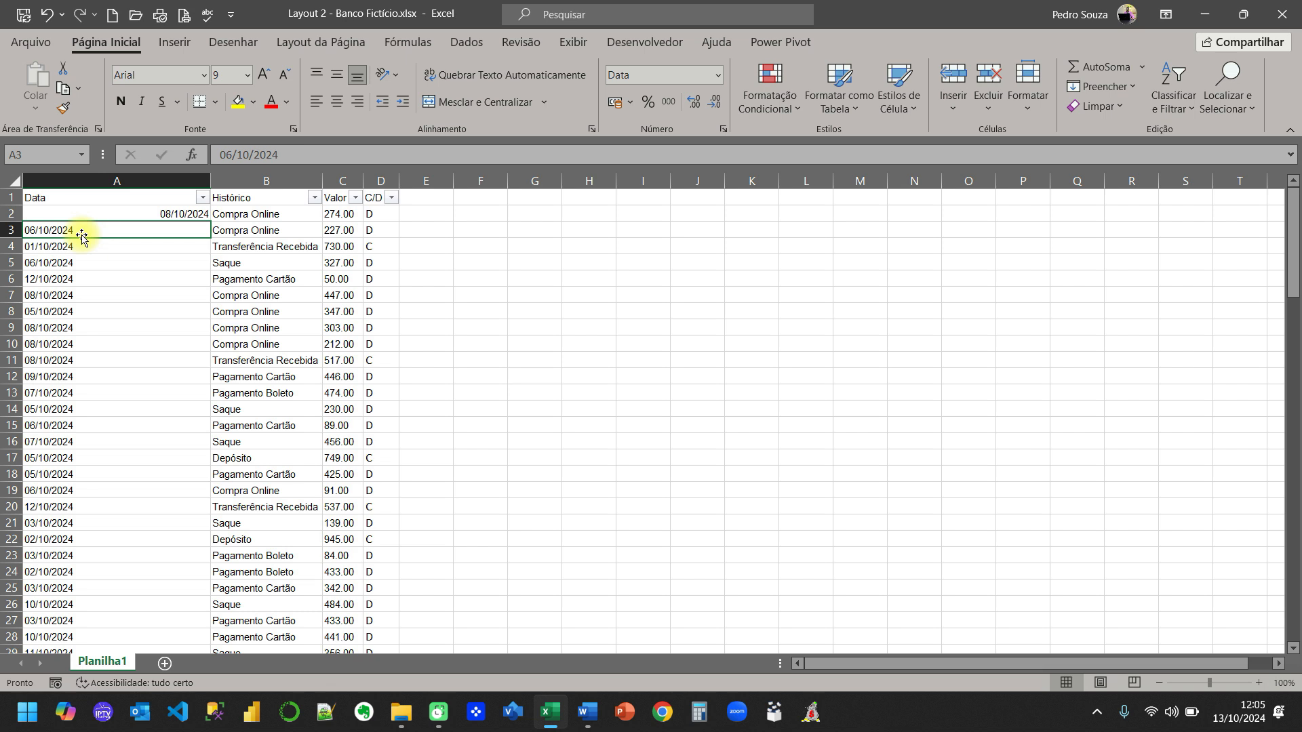
key(ctrl+shift+Down)
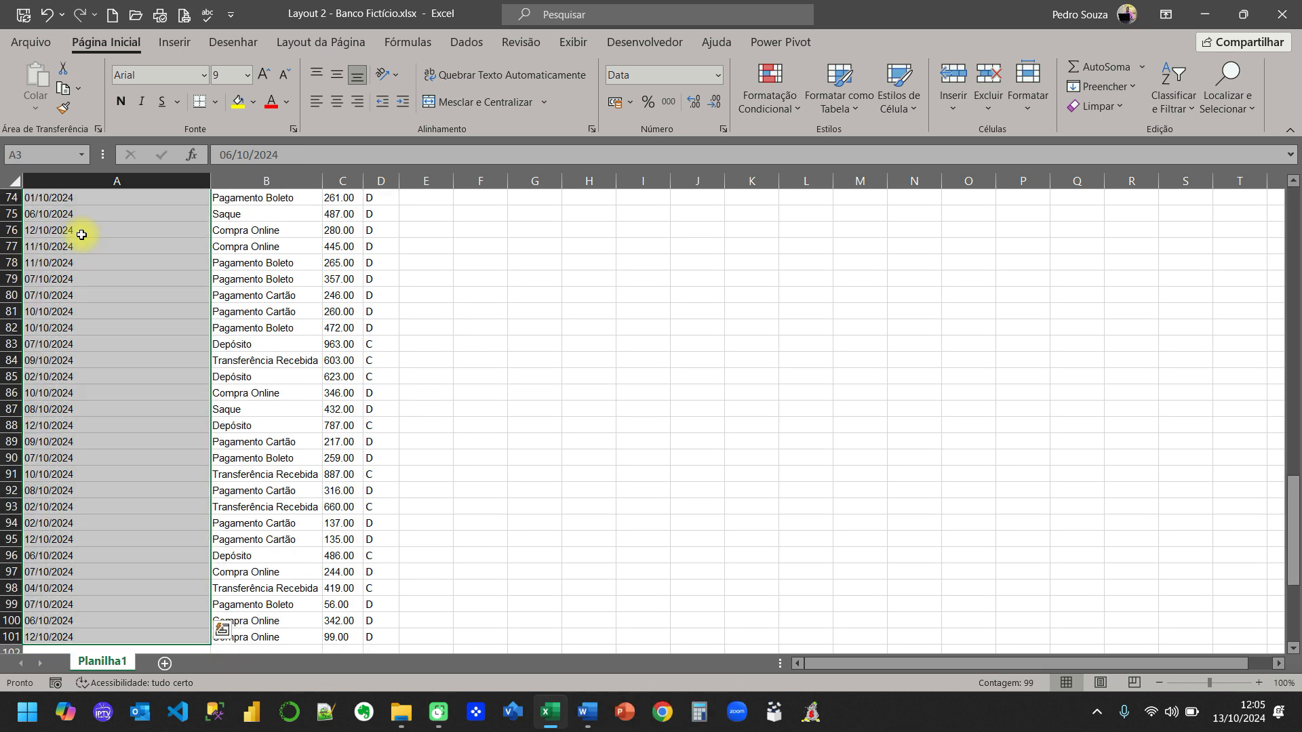
key(ctrl+c)
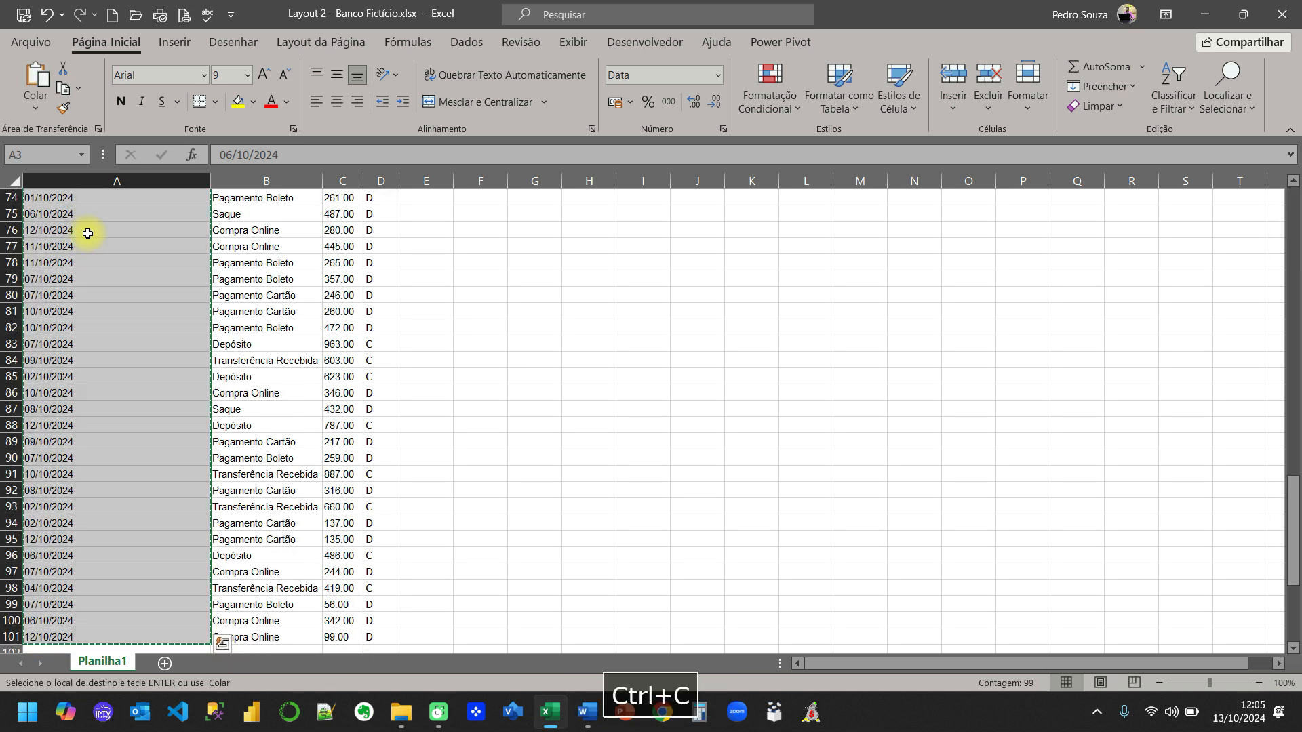
Switch to Word, clear the document's old contents, and paste the copied dates as text only
click(587, 712)
key(Delete)
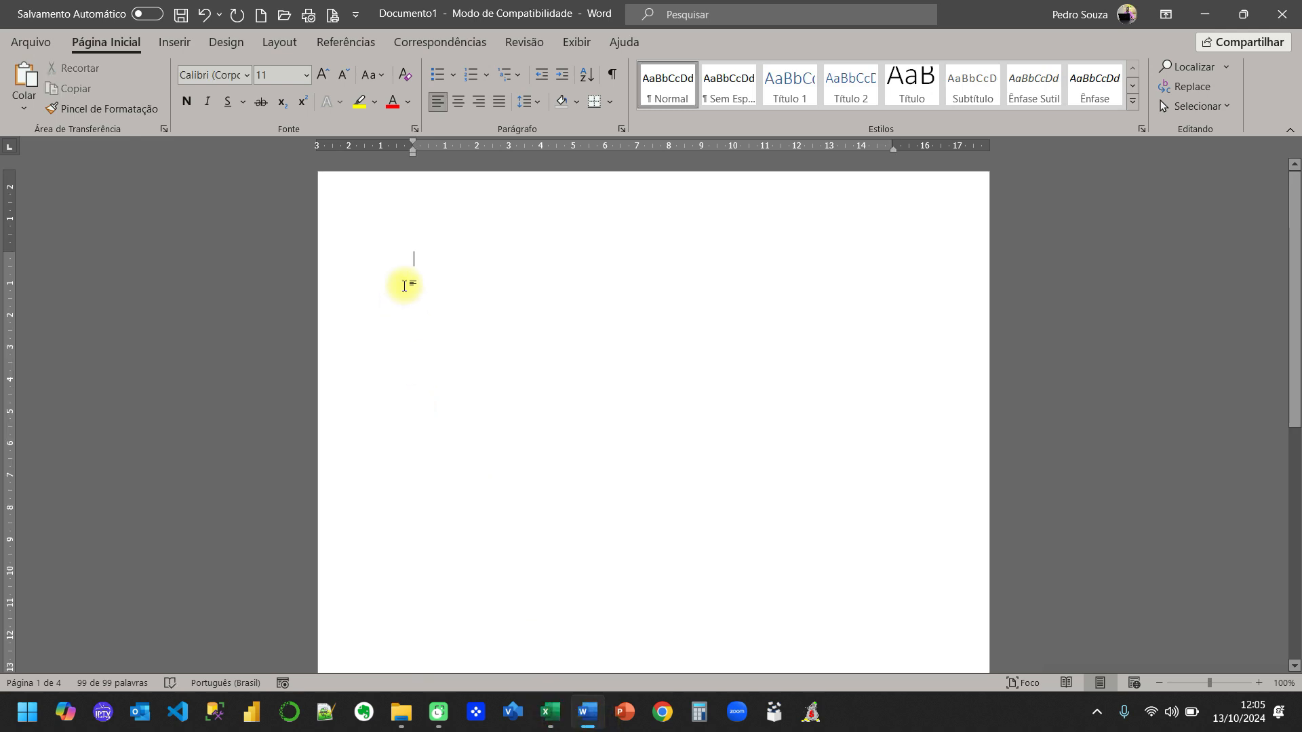
key(ctrl+v)
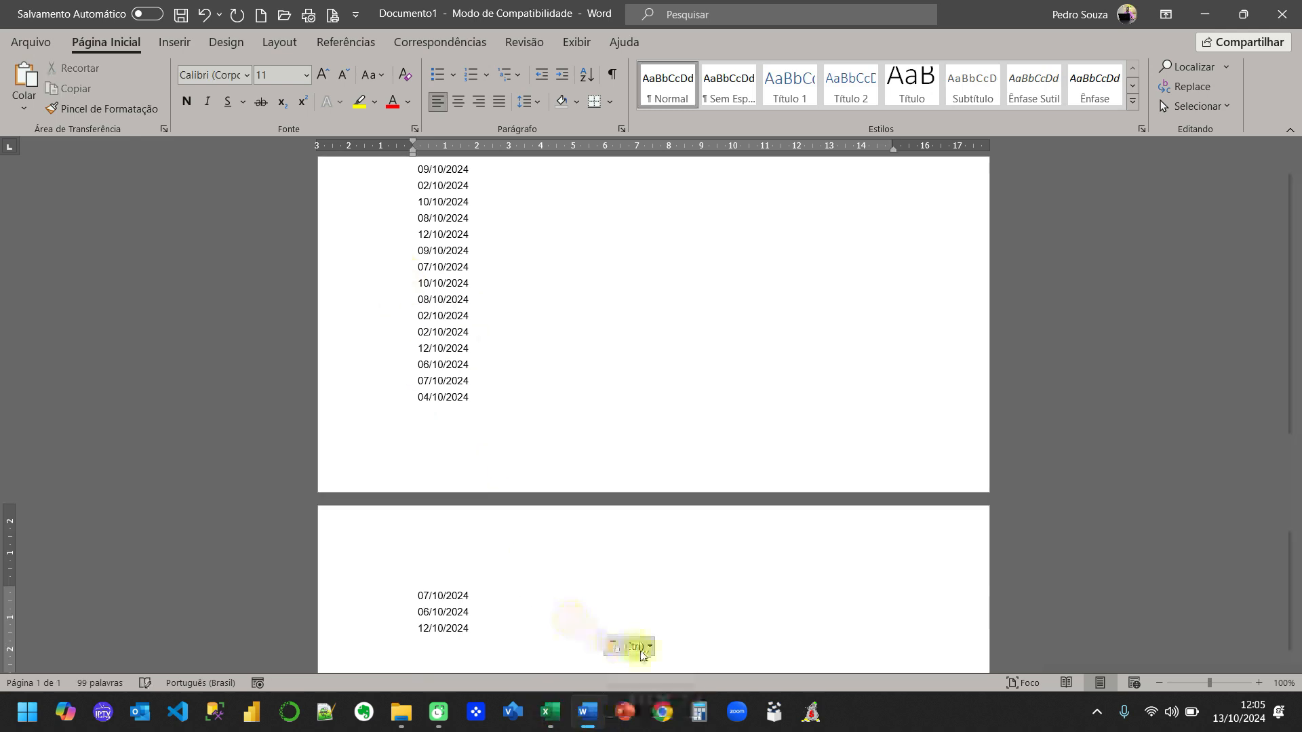
click(629, 646)
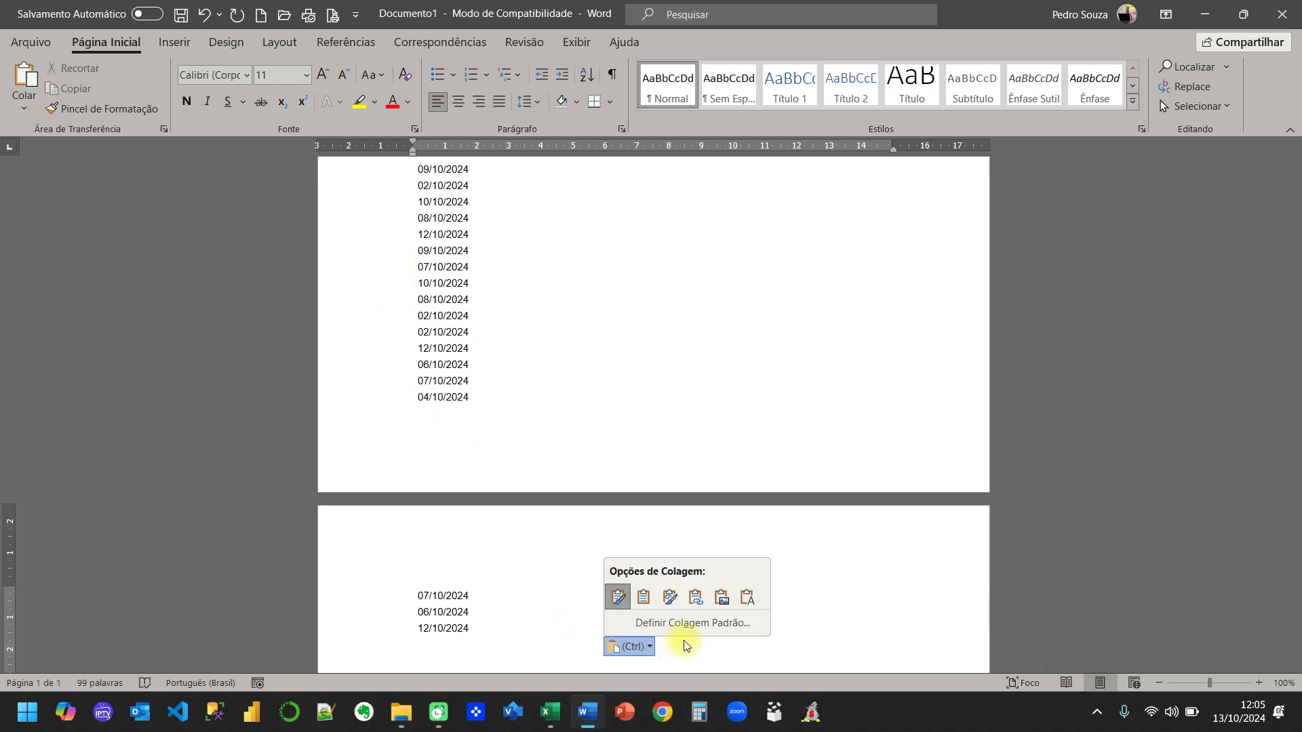
click(746, 597)
Copy the whole list of dates from the document and minimize Word to return to the Excel workbook
scroll(613, 478, down, 6)
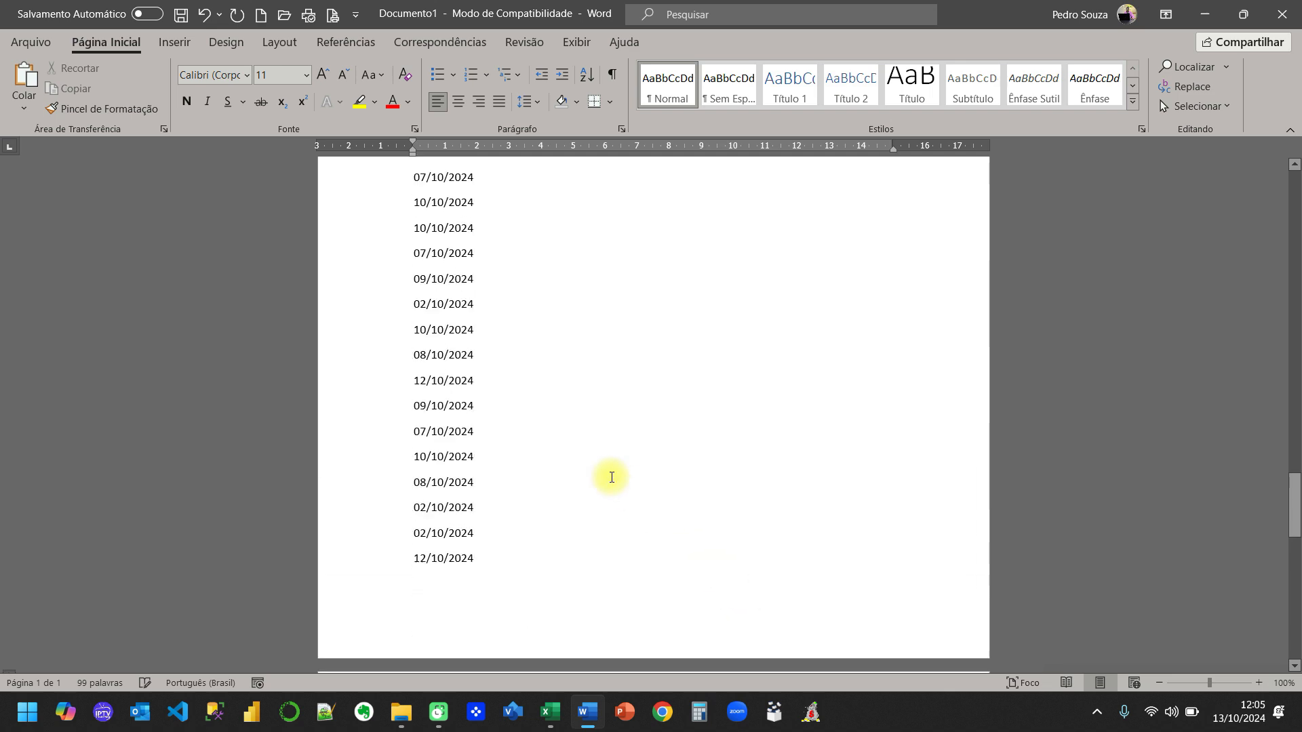
key(ctrl+t)
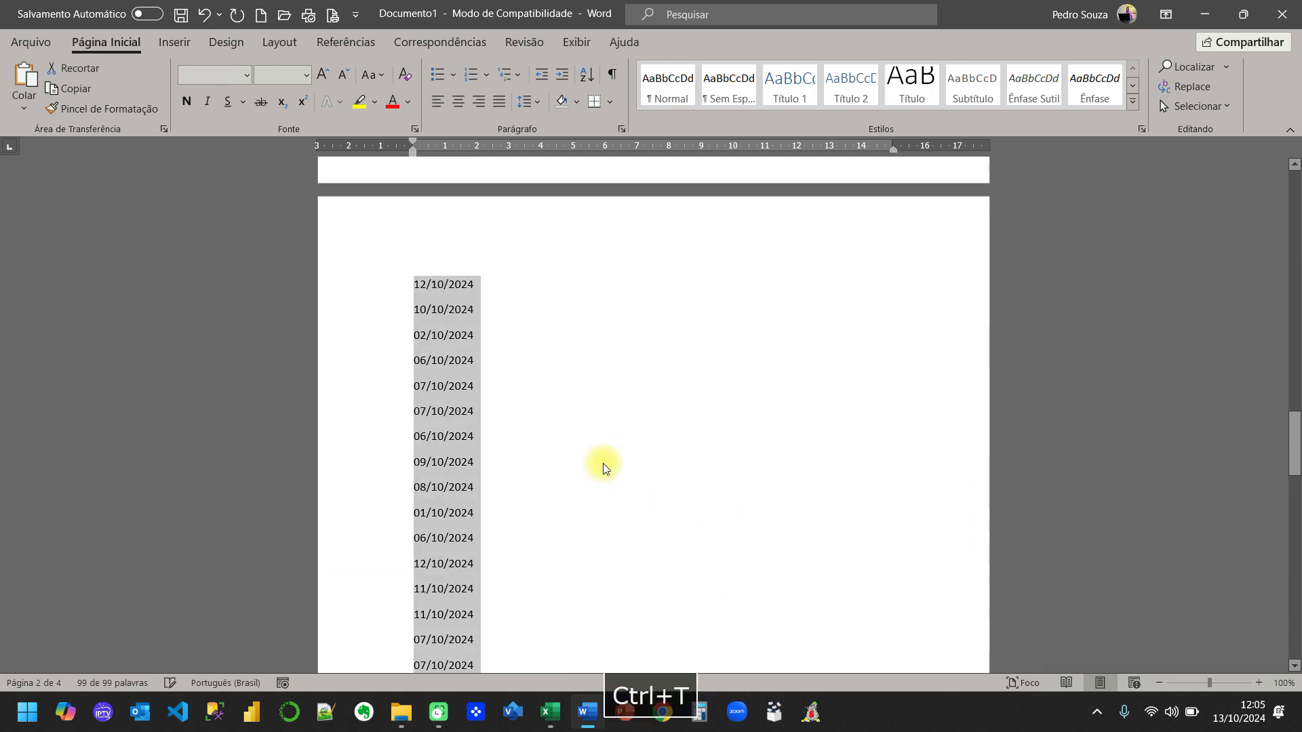
key(ctrl+c)
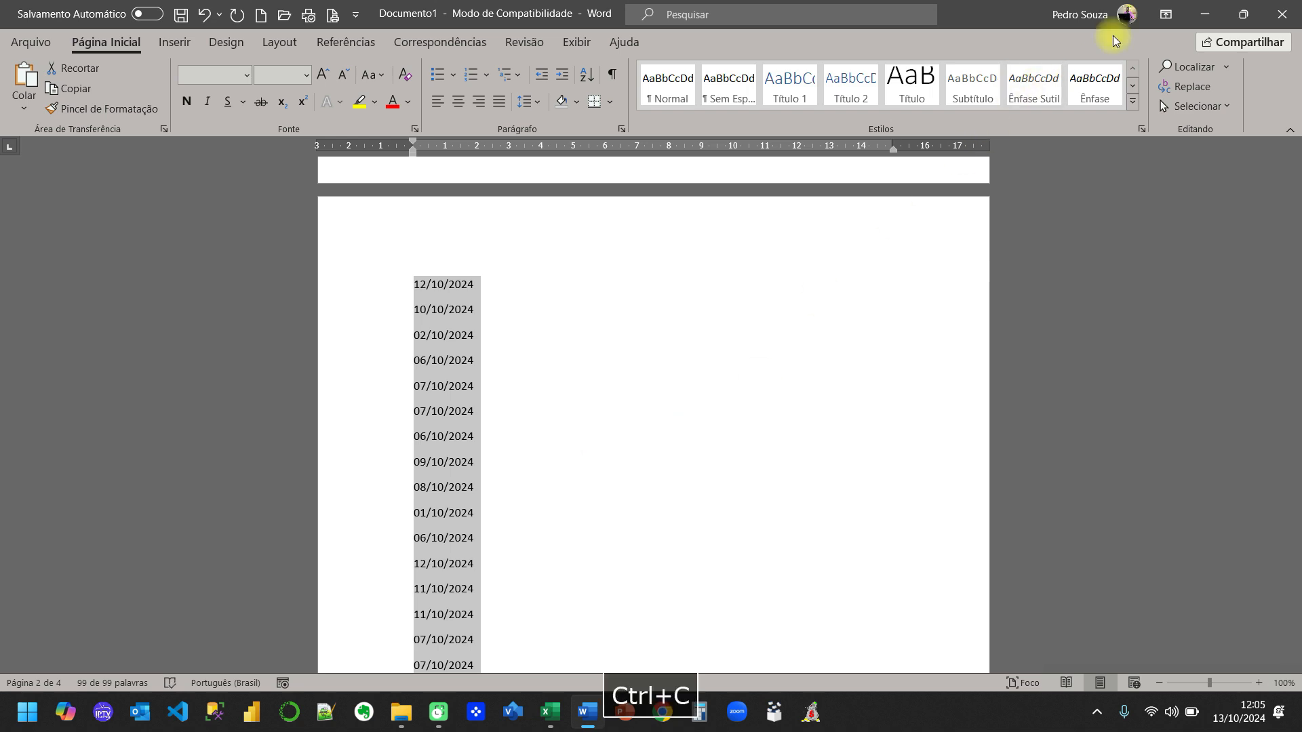
click(1217, 15)
Paste the dates into column A starting at cell A3, matching the destination formatting
scroll(23, 352, up, 20)
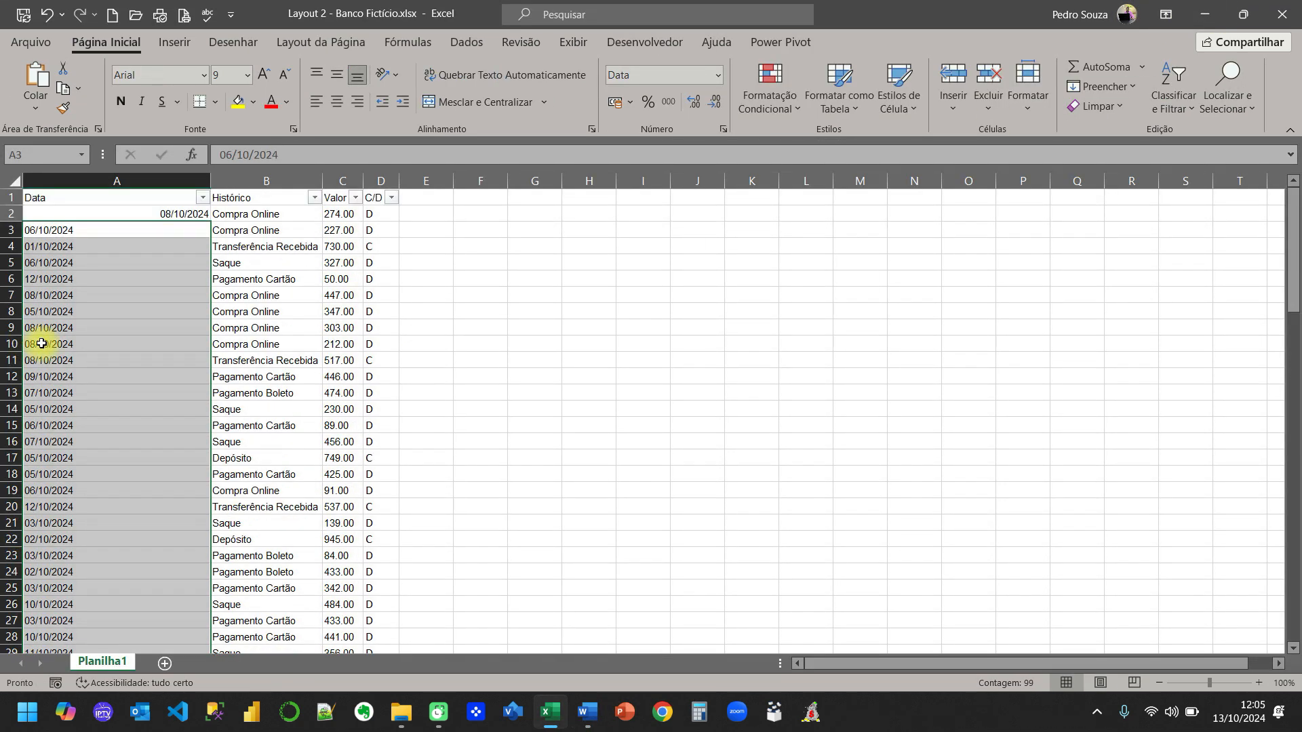
click(73, 229)
key(ctrl+v)
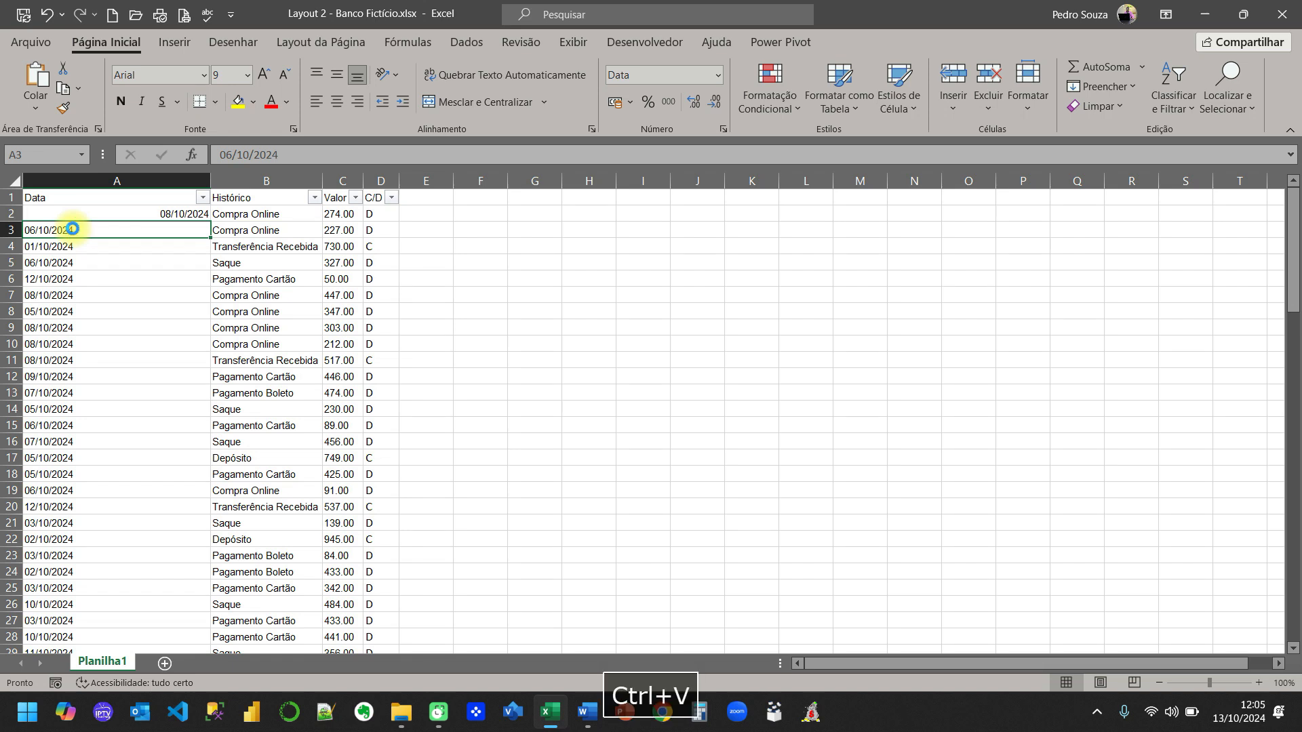
click(226, 642)
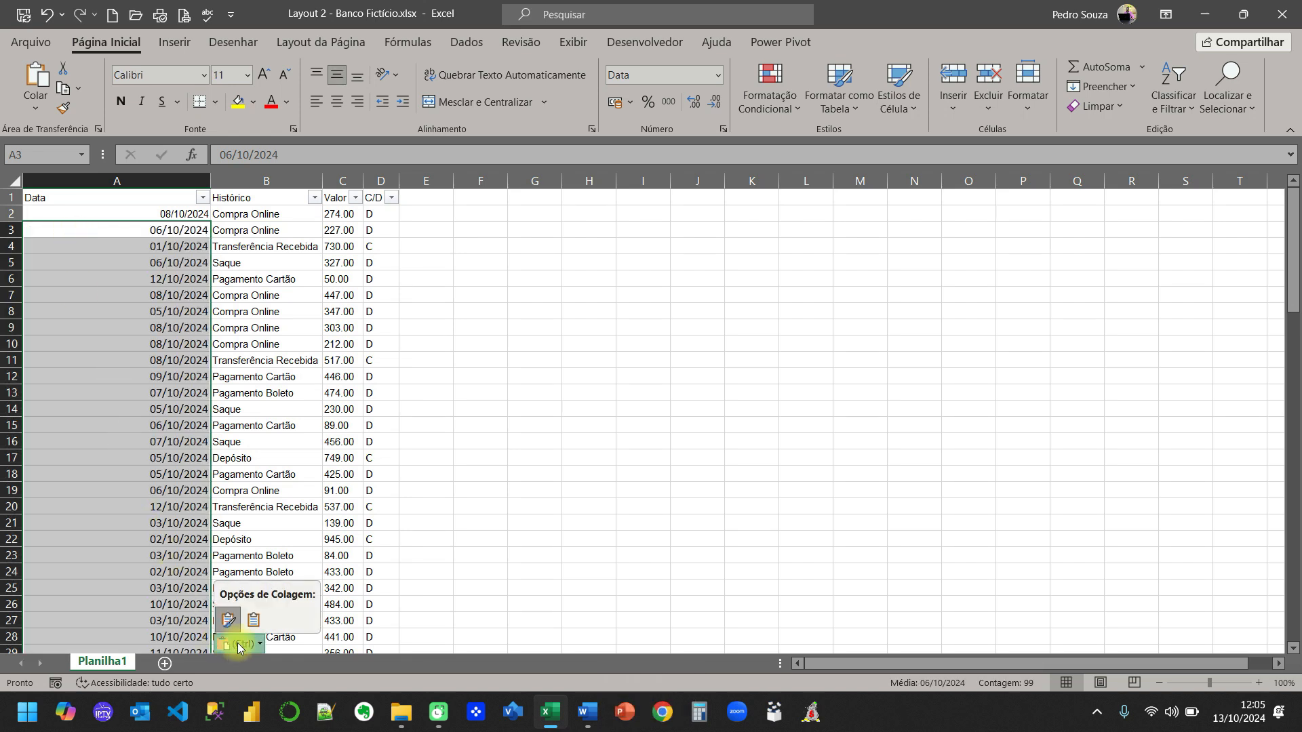
click(253, 618)
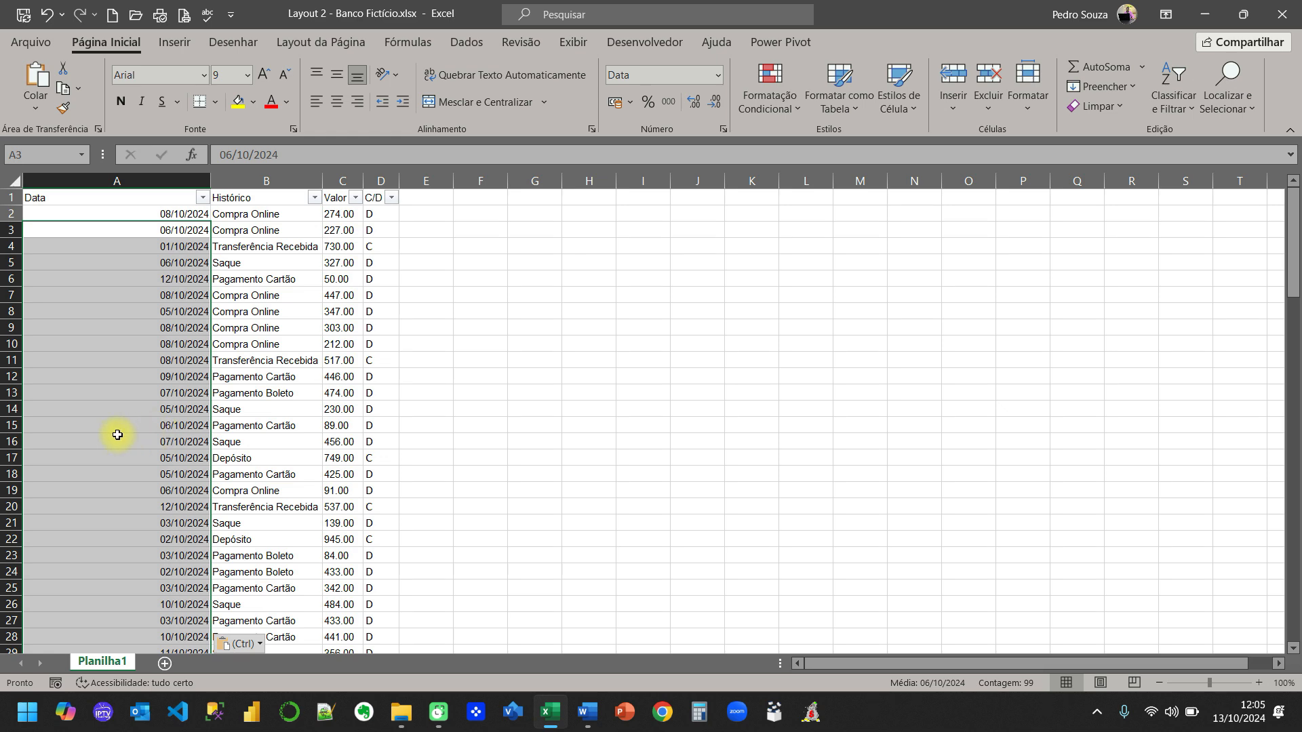
scroll(110, 432, down, 20)
scroll(80, 431, up, 20)
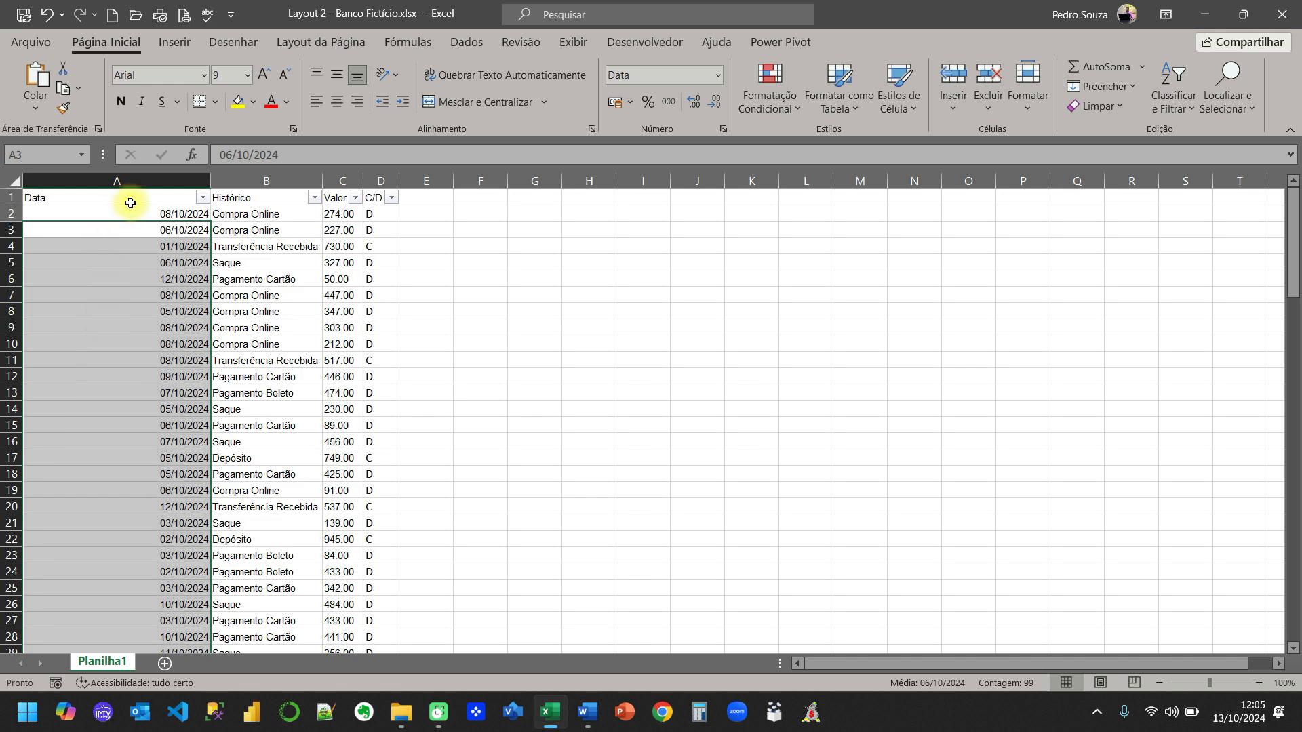
Show column A in the Número format to verify that every date is a real number, and restore the Data format
click(137, 180)
click(670, 74)
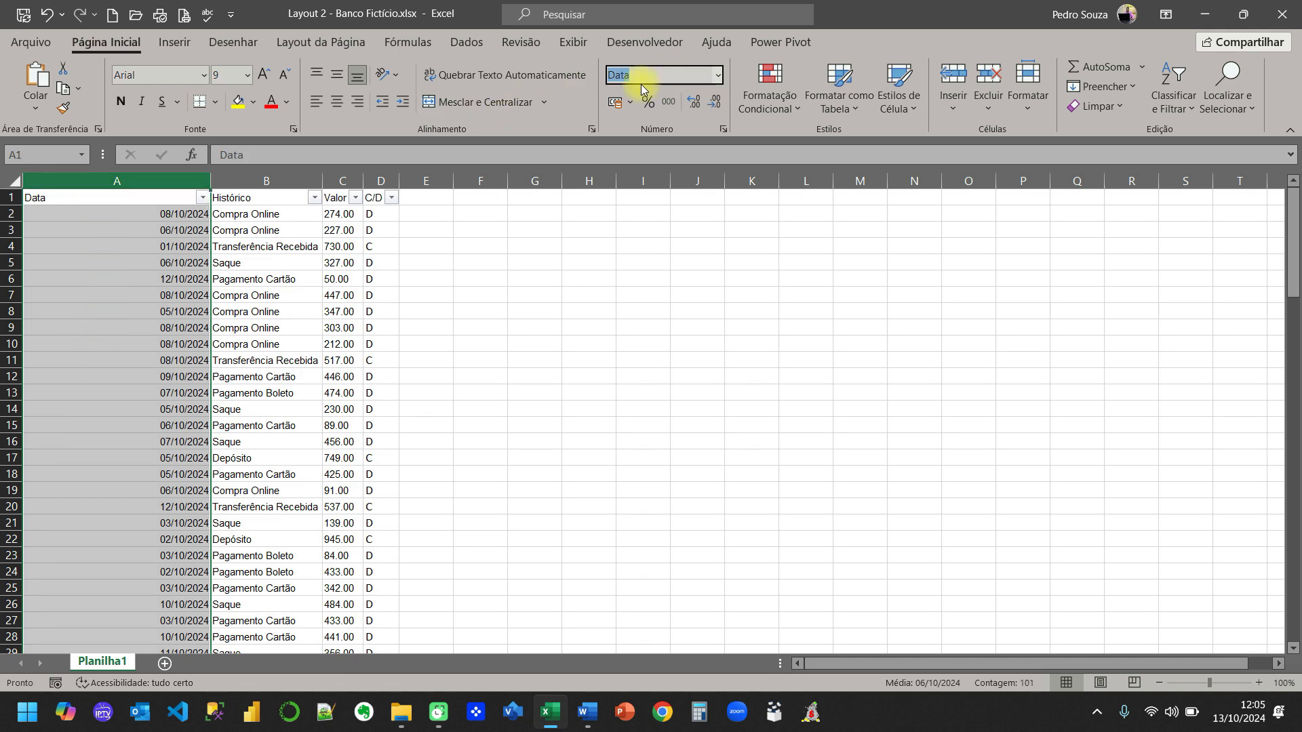
key(Return)
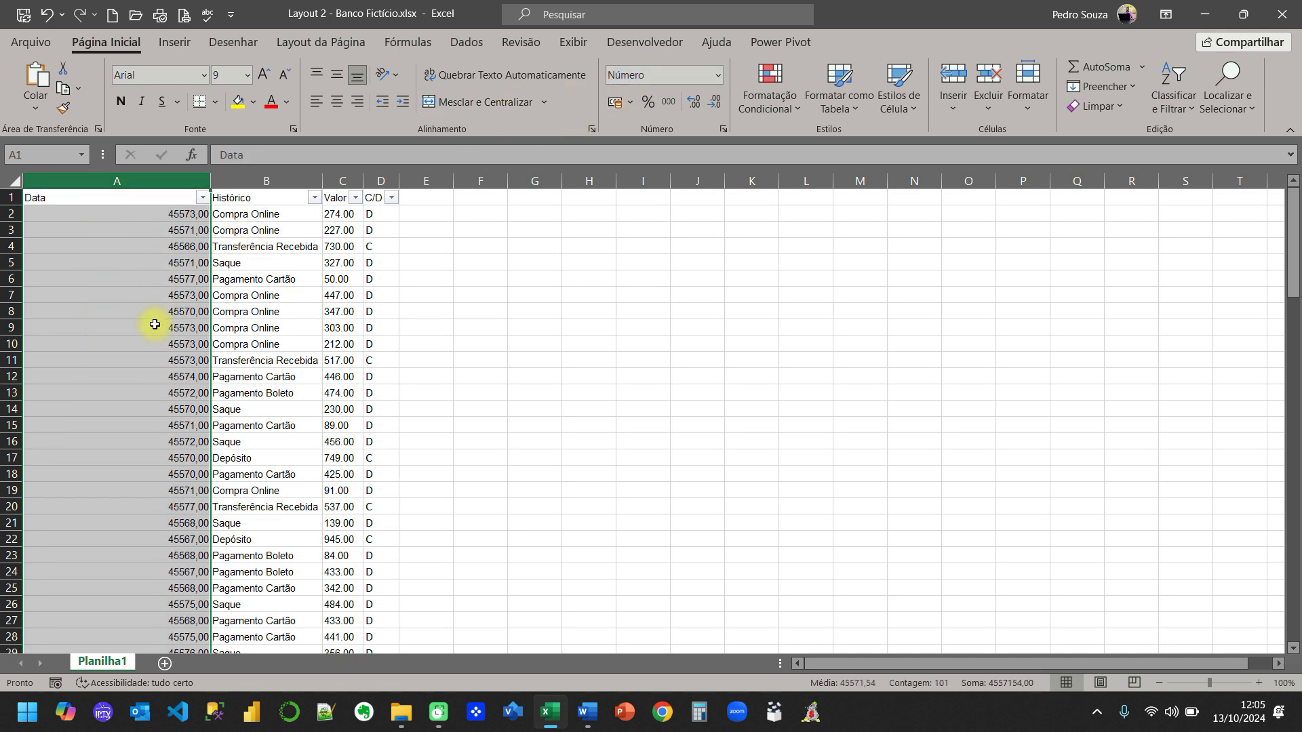
click(690, 78)
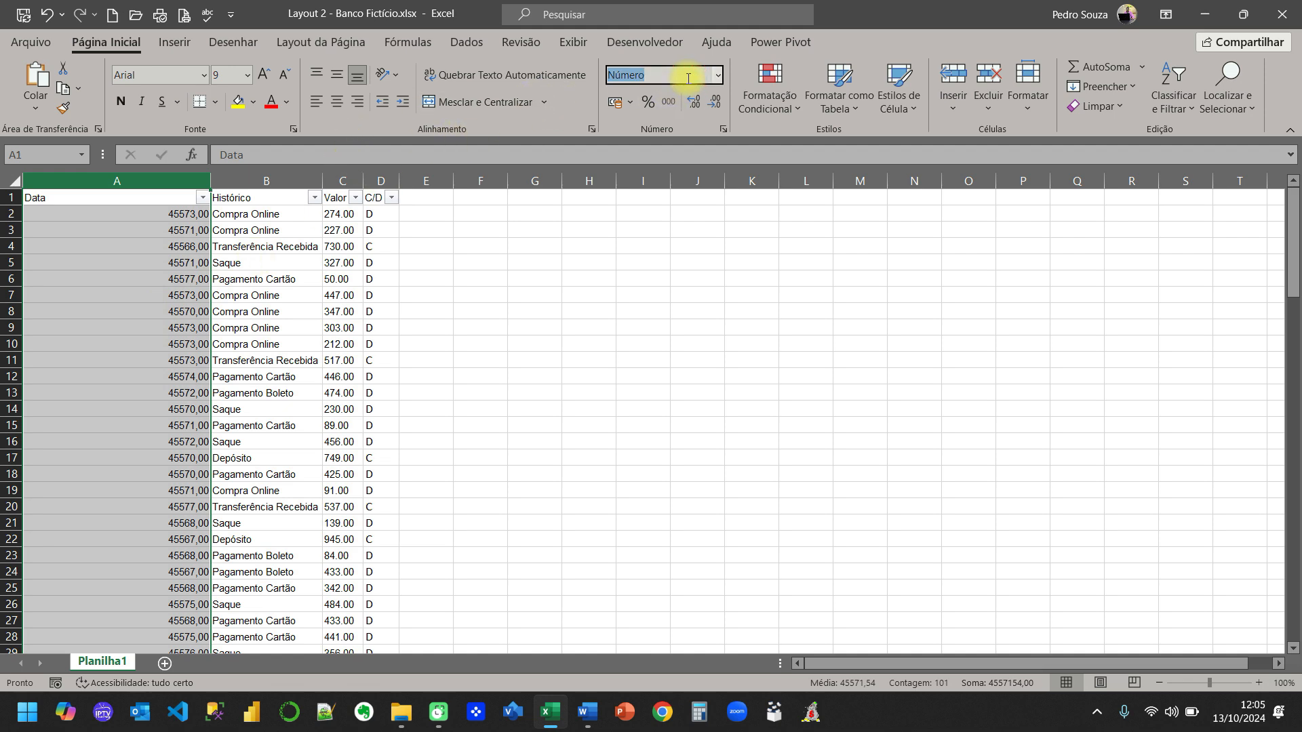
text(Data)
key(Return)
click(160, 278)
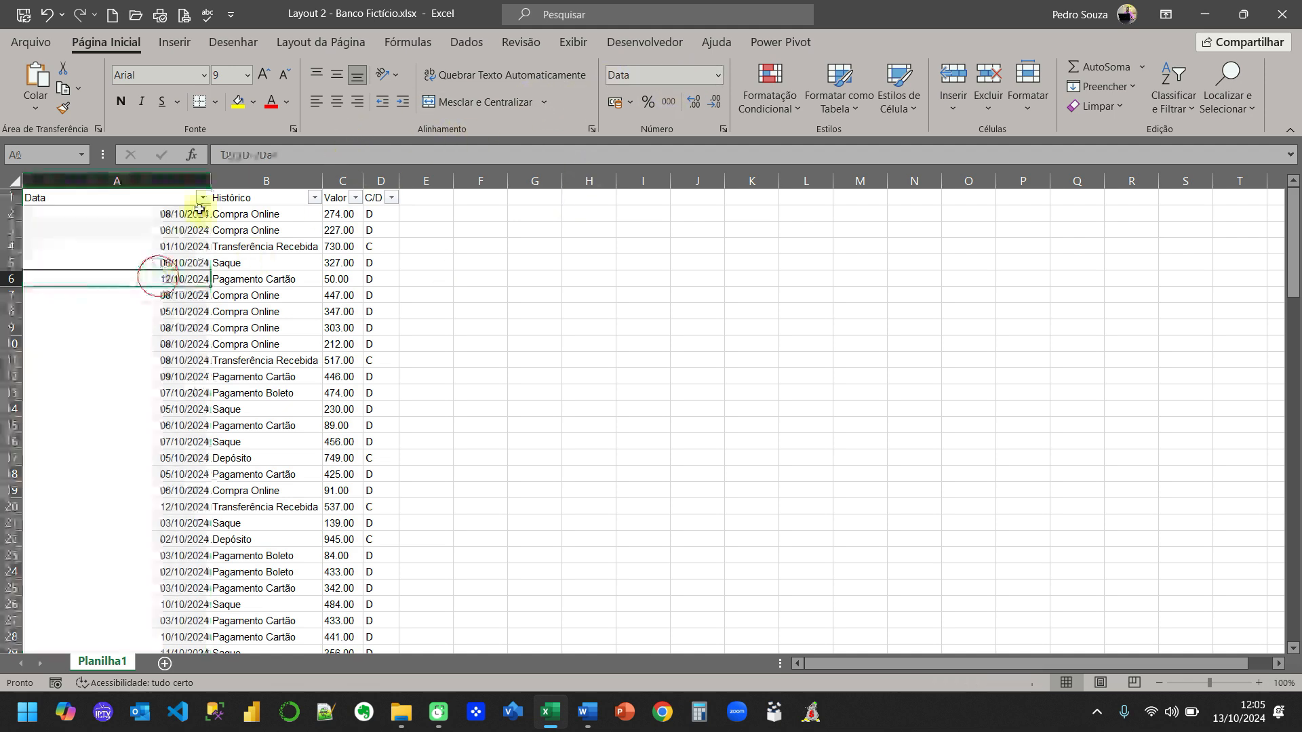
Autofit the Data column to its contents and widen the Histórico and Valor columns slightly
double_click(203, 182)
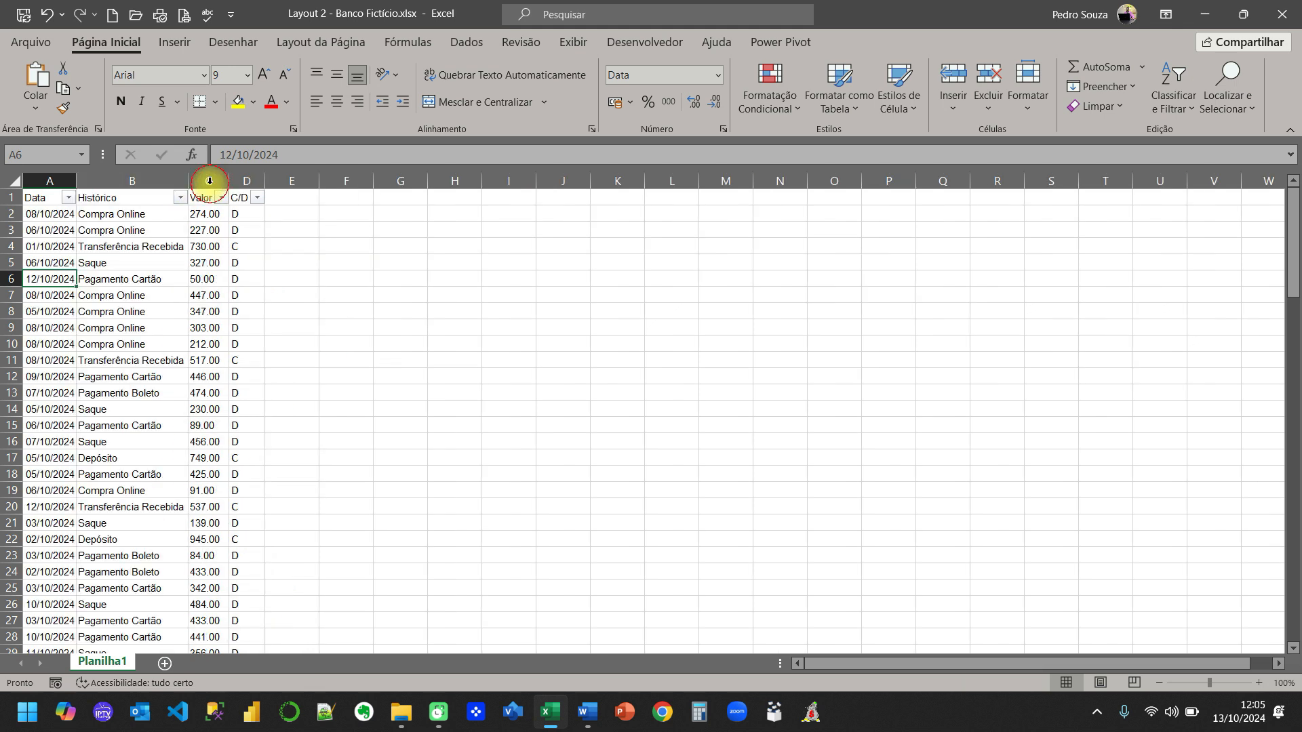
click(161, 280)
drag(188, 181, 271, 175)
Check the number format of the Histórico and Valor columns and the decimal separator of the amounts
click(143, 181)
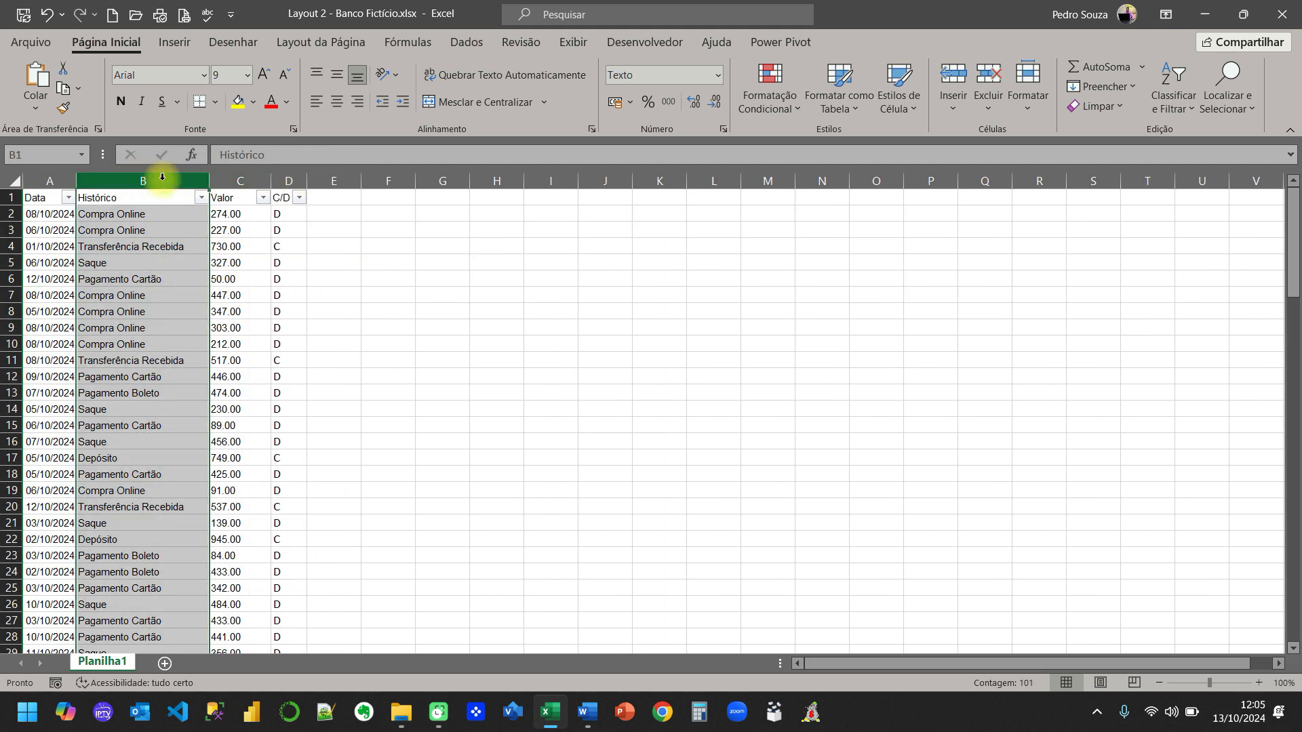
click(630, 76)
click(110, 262)
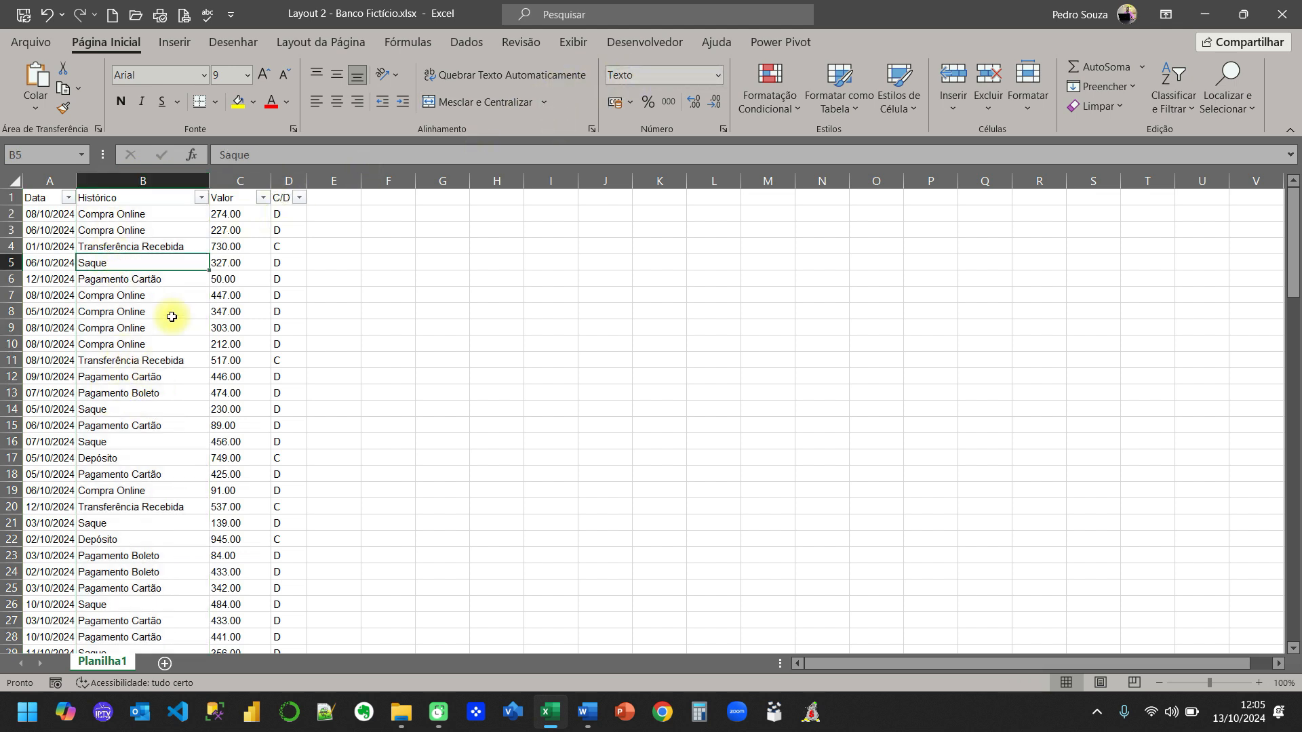
click(227, 181)
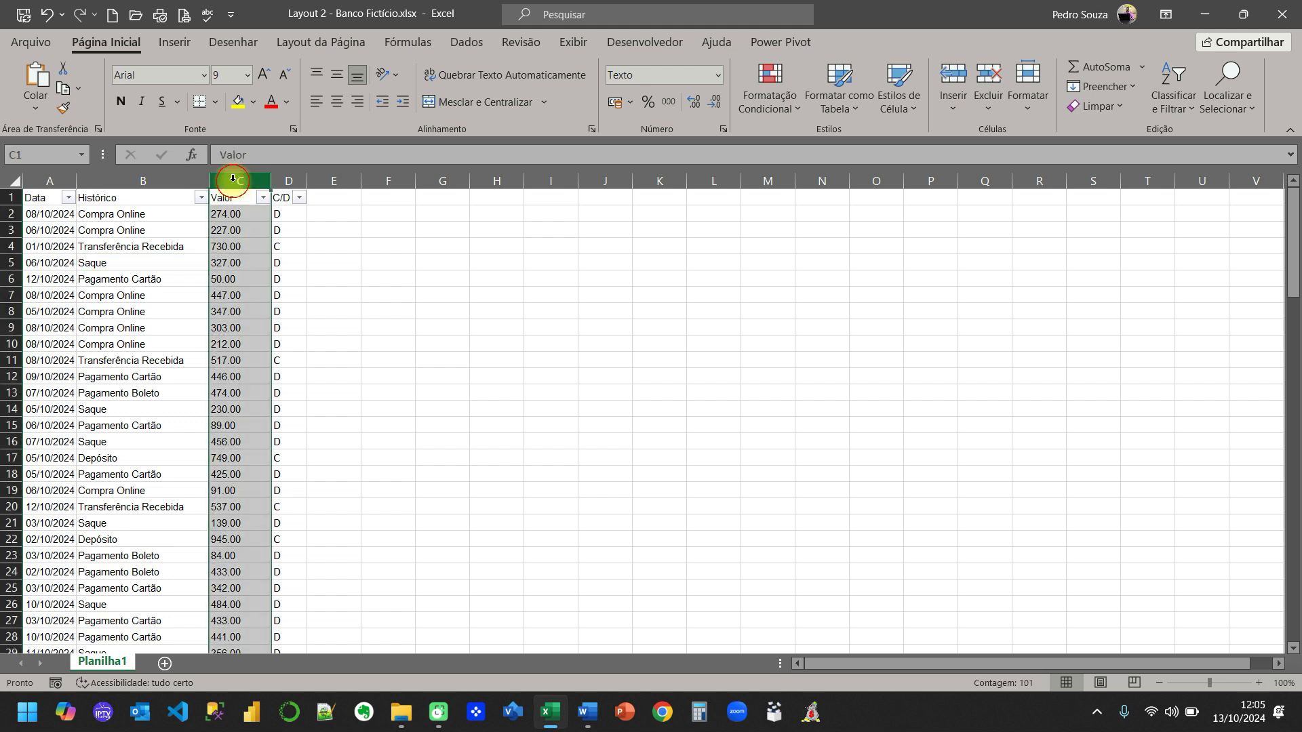
click(226, 230)
click(223, 212)
click(229, 232)
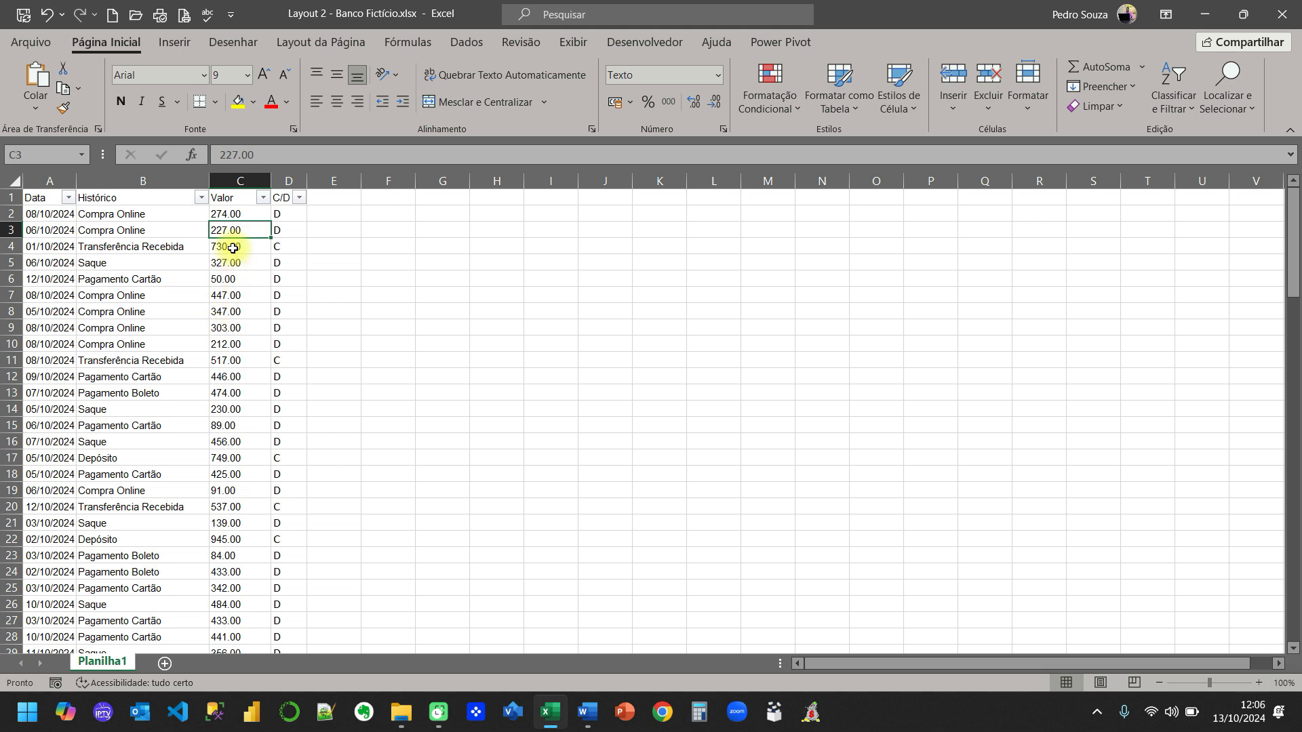
Replace all periods with commas in the Valor column
click(239, 179)
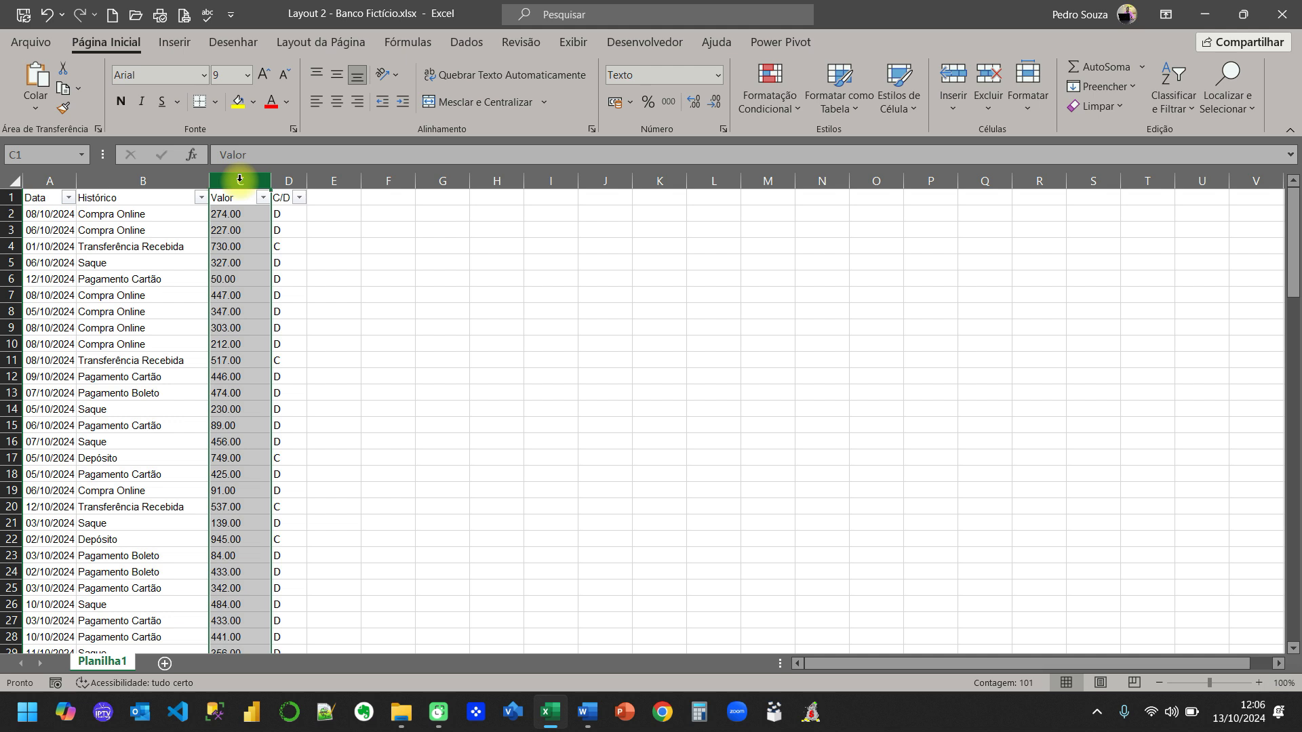
key(ctrl+l)
click(587, 287)
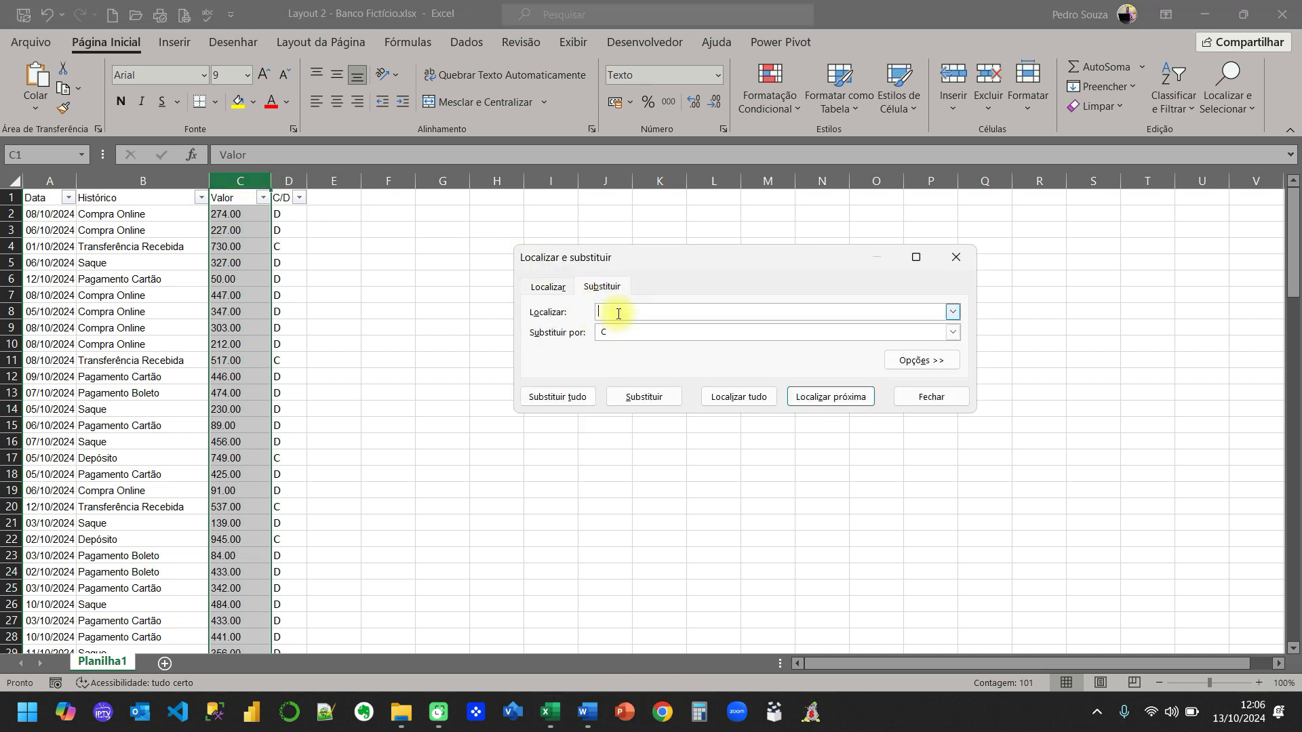
text(.)
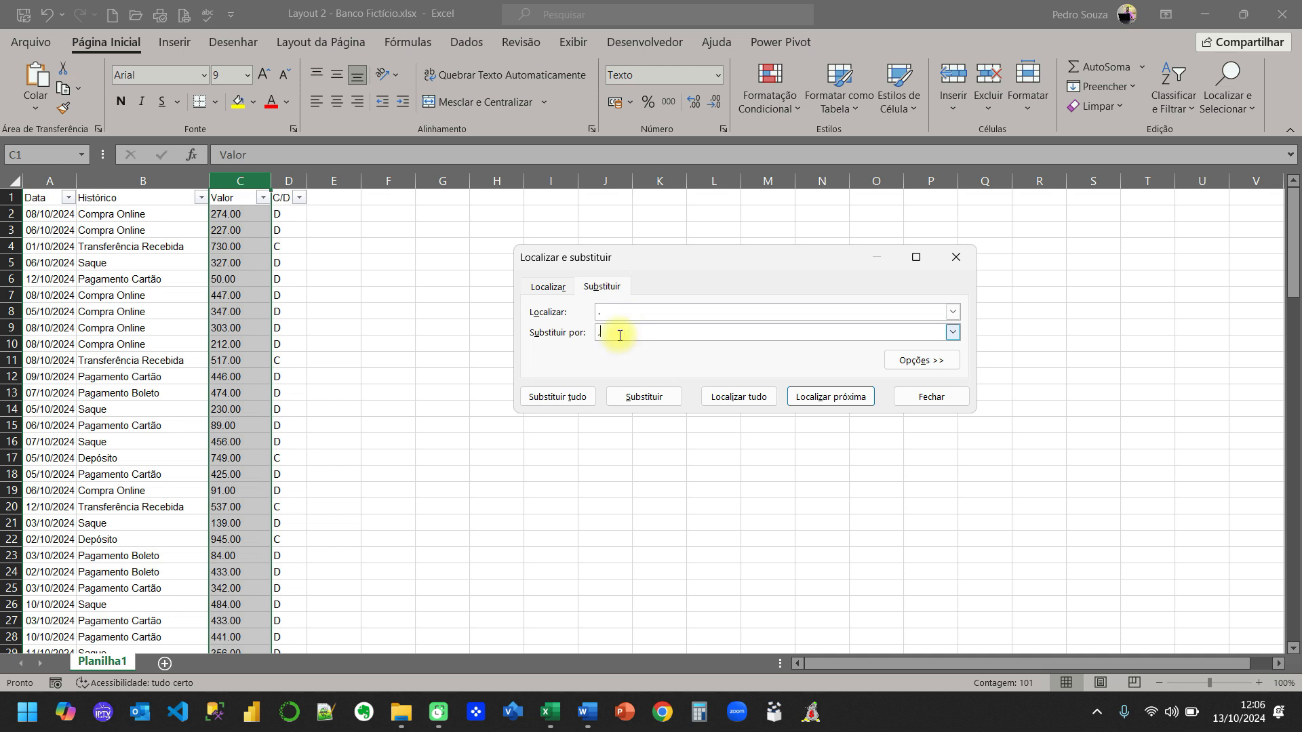
click(542, 398)
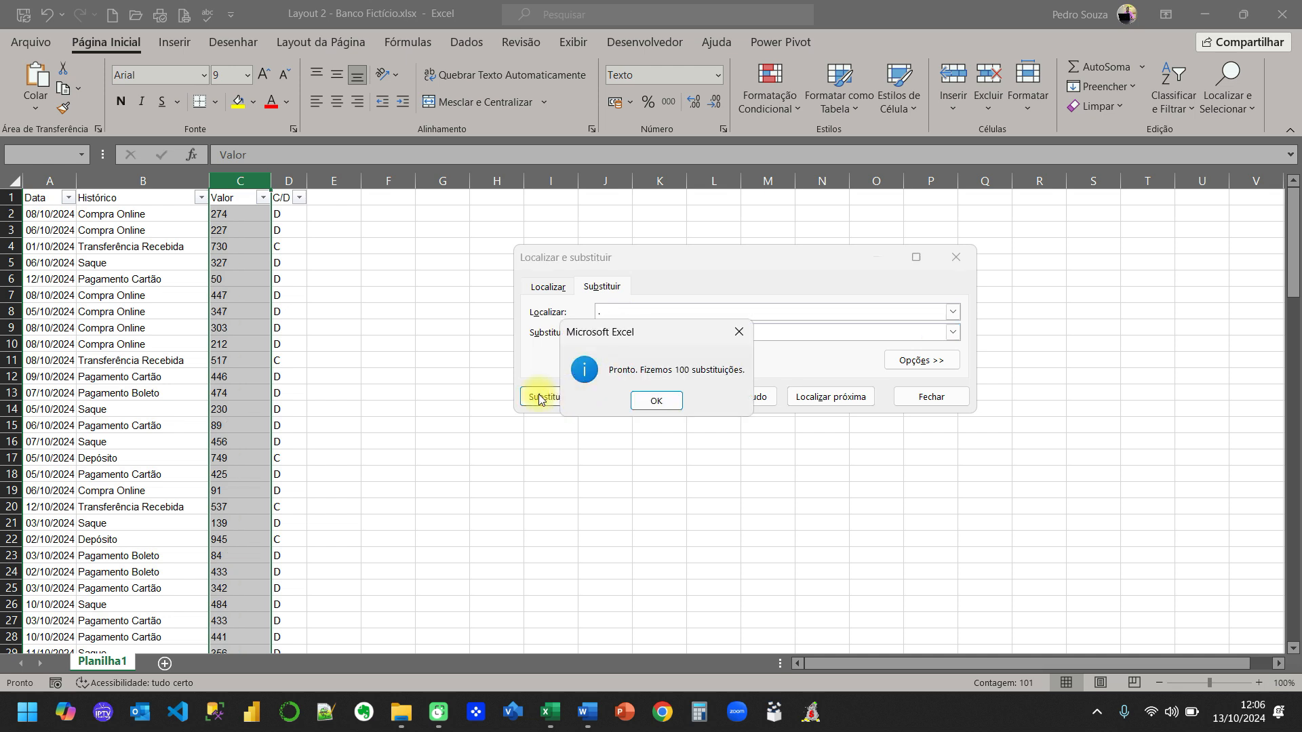
click(656, 400)
click(931, 397)
Apply the Contábil format to the Valor column and autofit the column's width
scroll(245, 408, down, 2)
scroll(244, 408, down, 20)
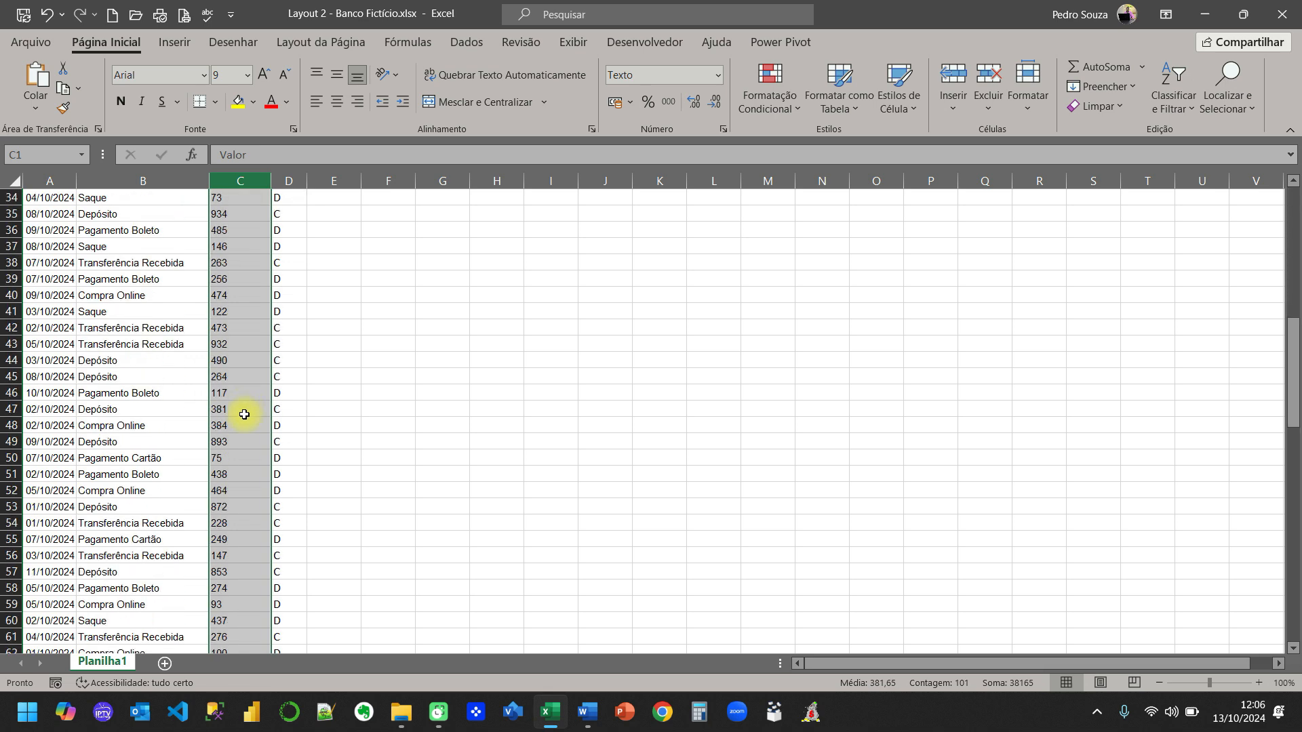
scroll(230, 429, up, 20)
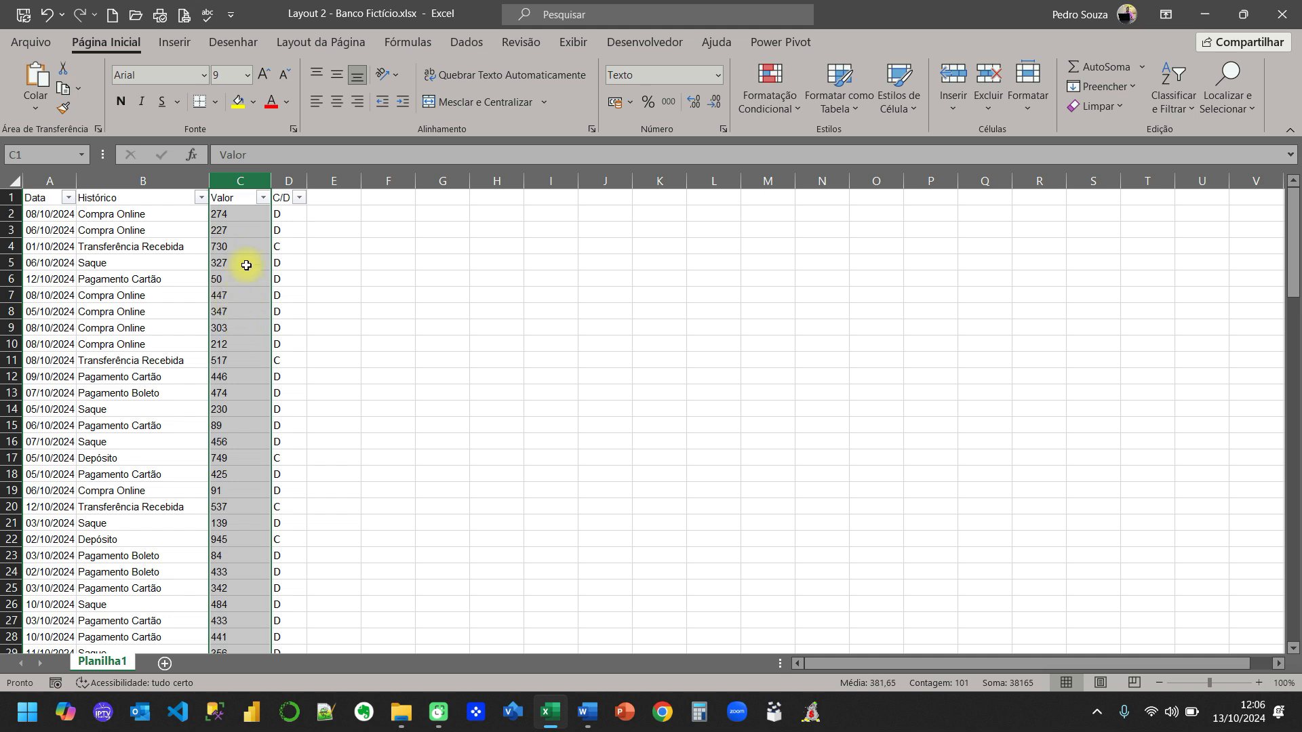
scroll(247, 289, down, 20)
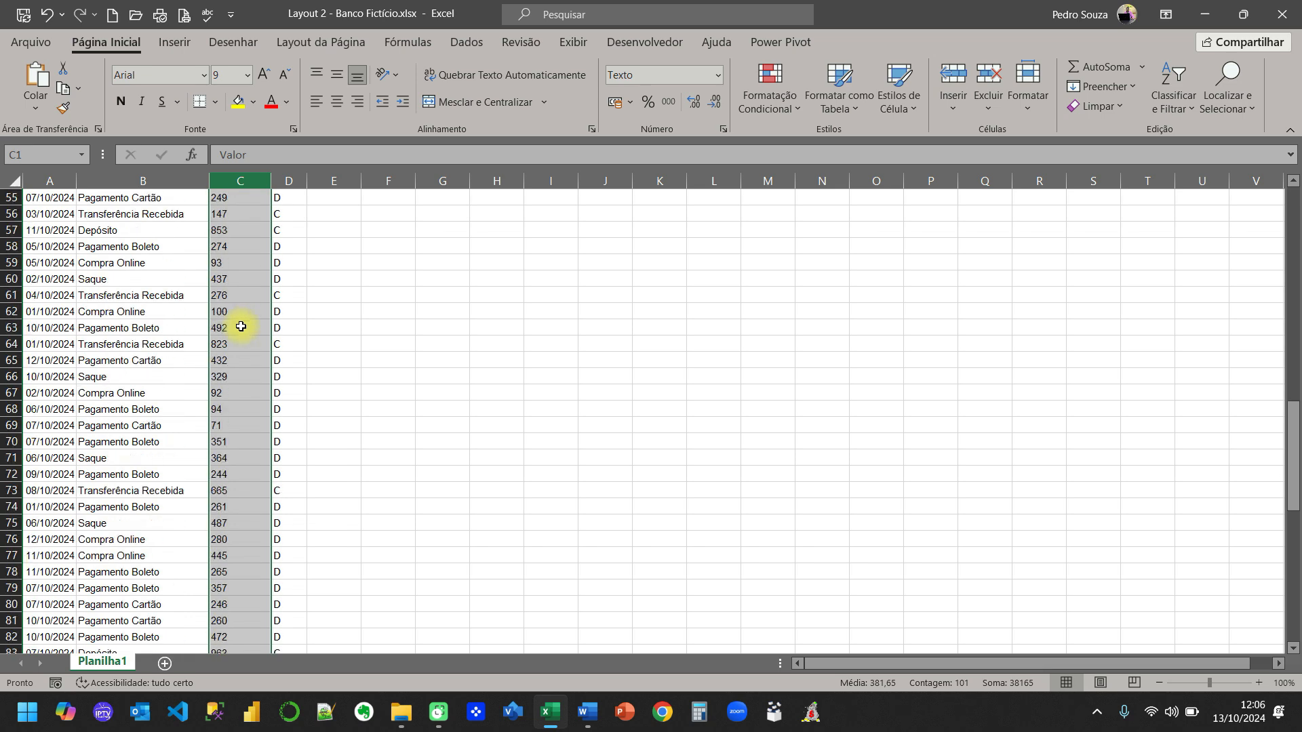
scroll(244, 326, down, 4)
scroll(241, 315, up, 20)
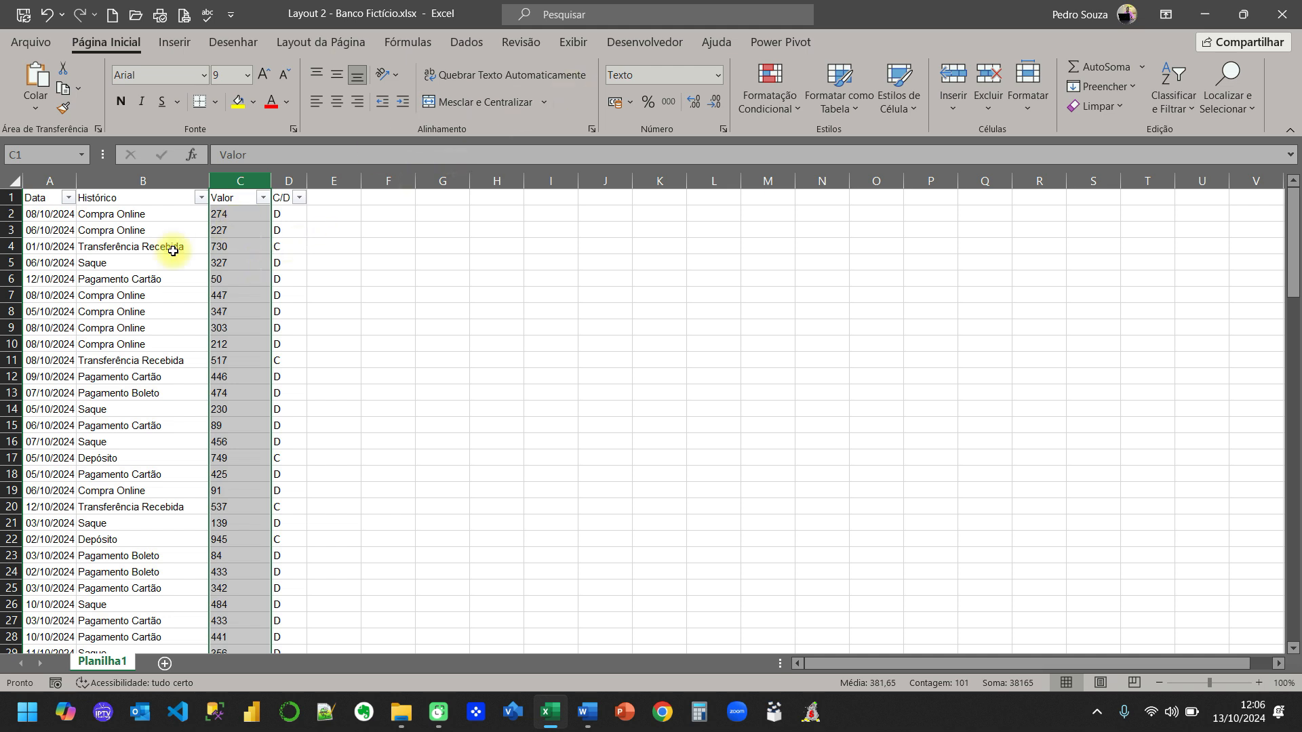
click(614, 101)
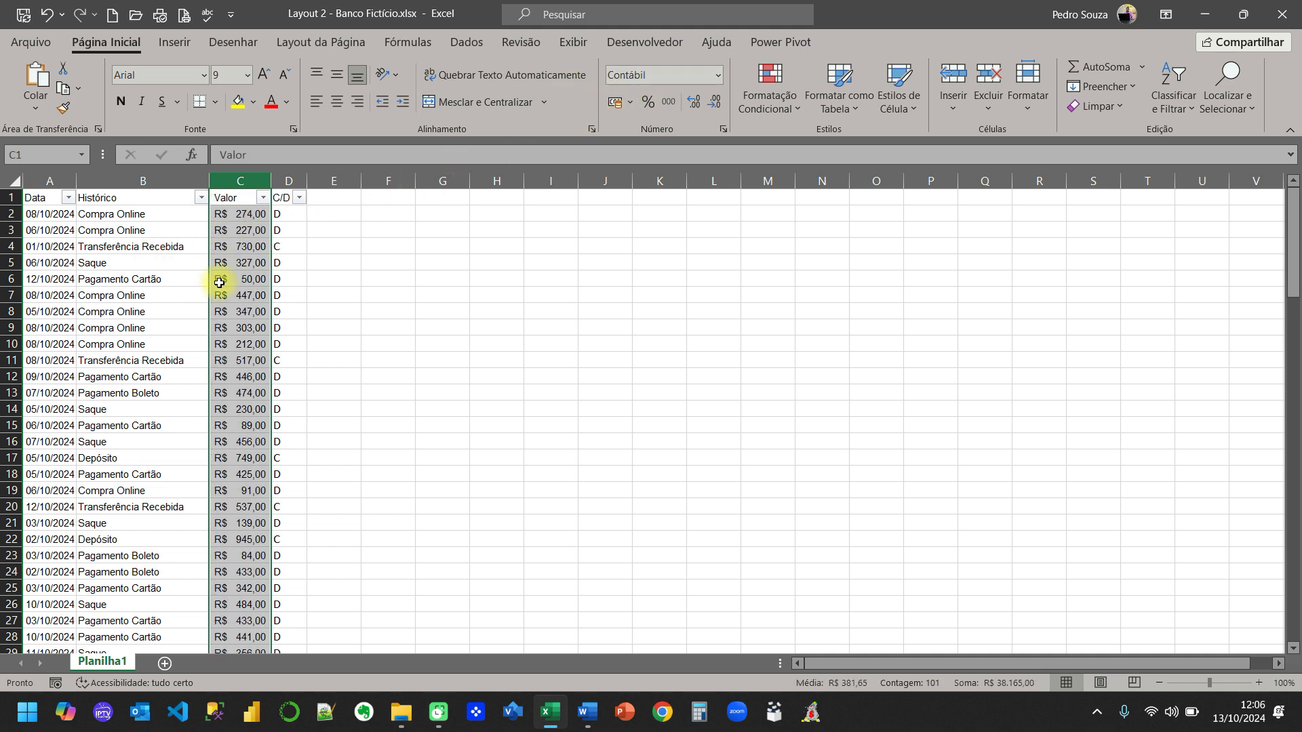
double_click(271, 180)
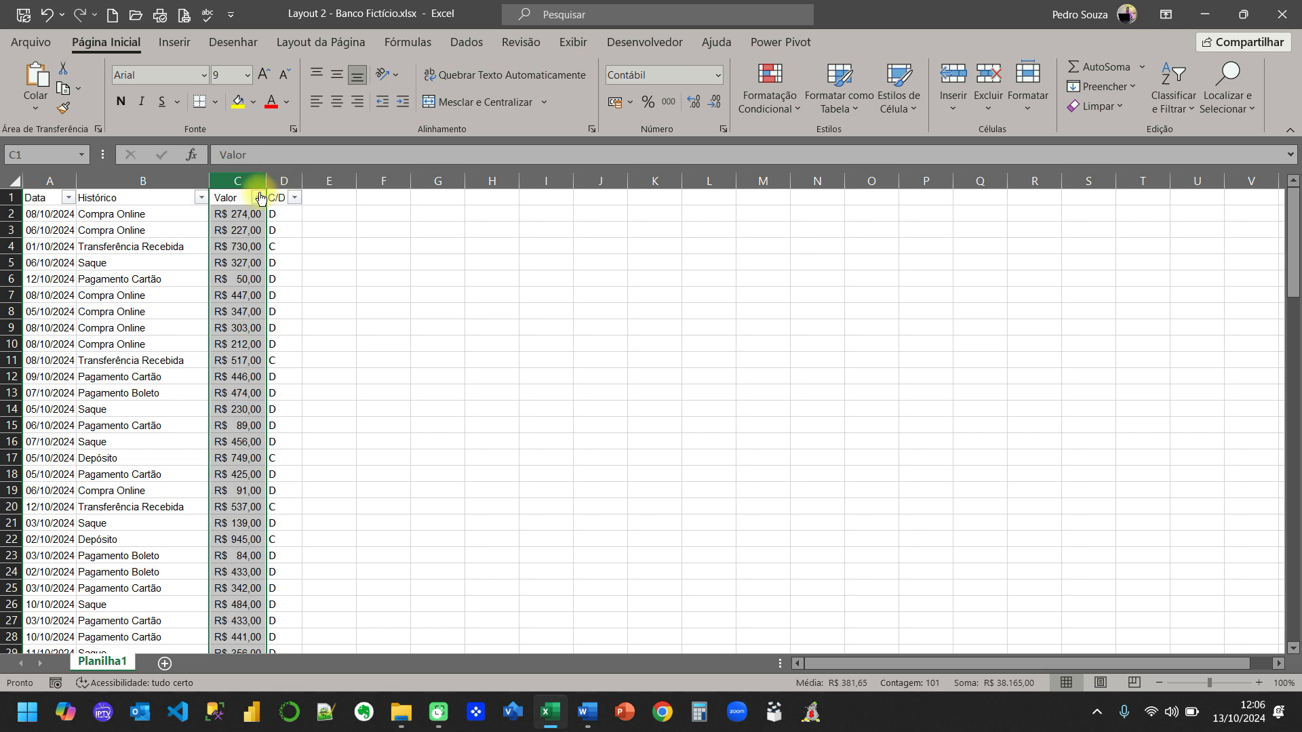
Set the Valor column's number format to Número
click(620, 76)
text(Número)
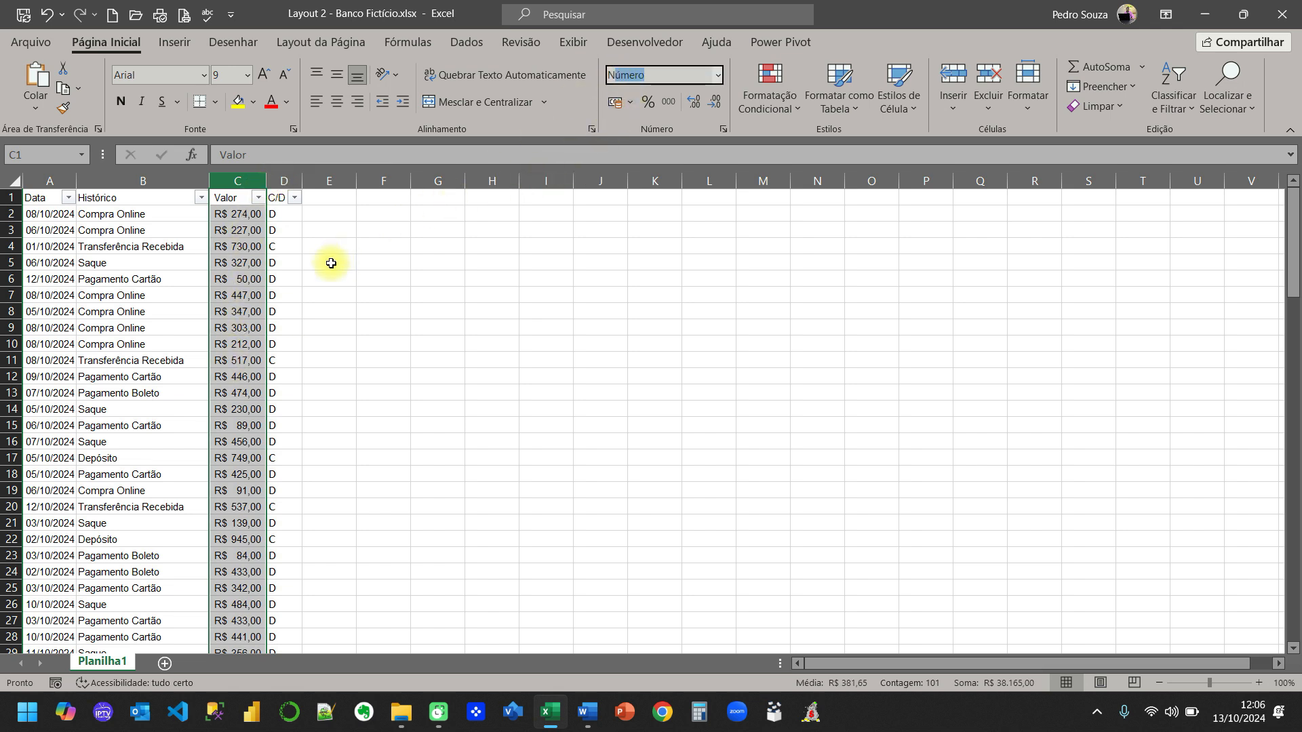
key(Return)
Widen the C/D column slightly and center its contents horizontally
drag(302, 180, 324, 180)
click(298, 180)
click(337, 102)
click(298, 263)
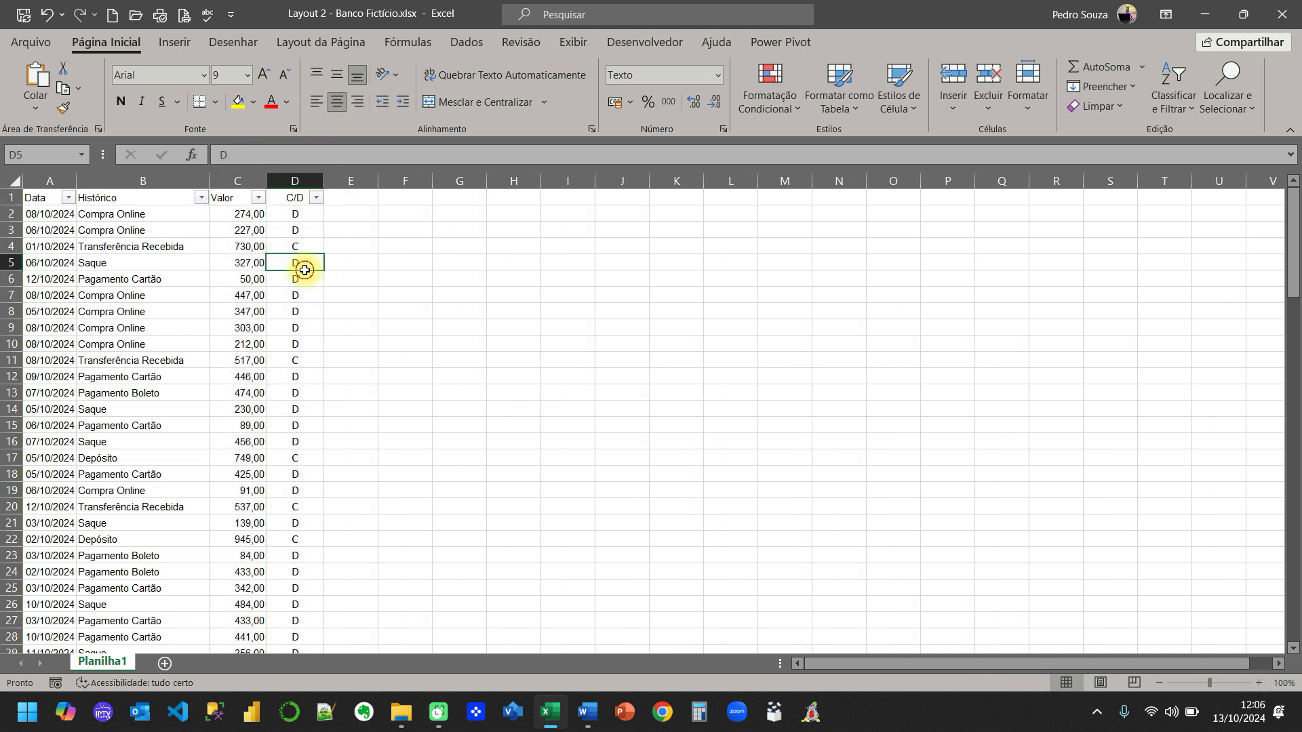
Sort the table by the Data column from oldest to newest
click(212, 262)
key(Home)
key(Up)
key(Up)
key(Up)
key(Up)
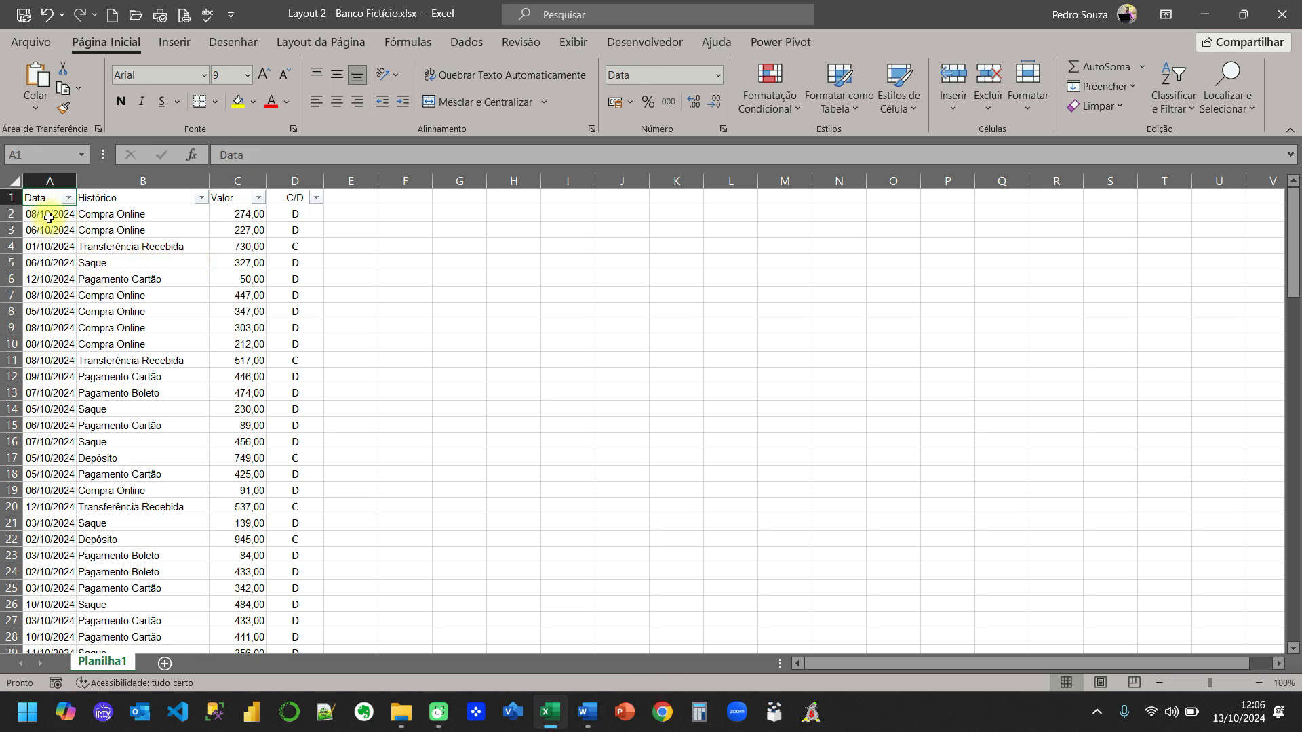
click(69, 198)
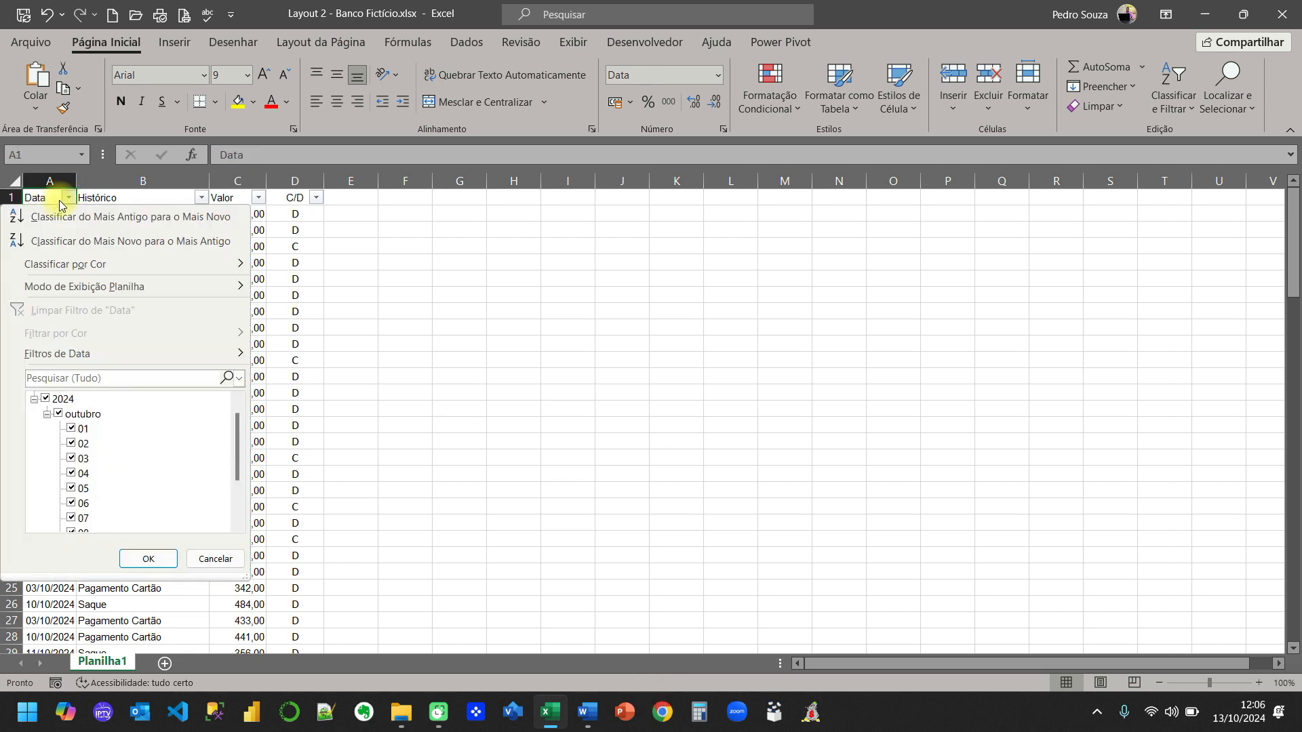
click(60, 213)
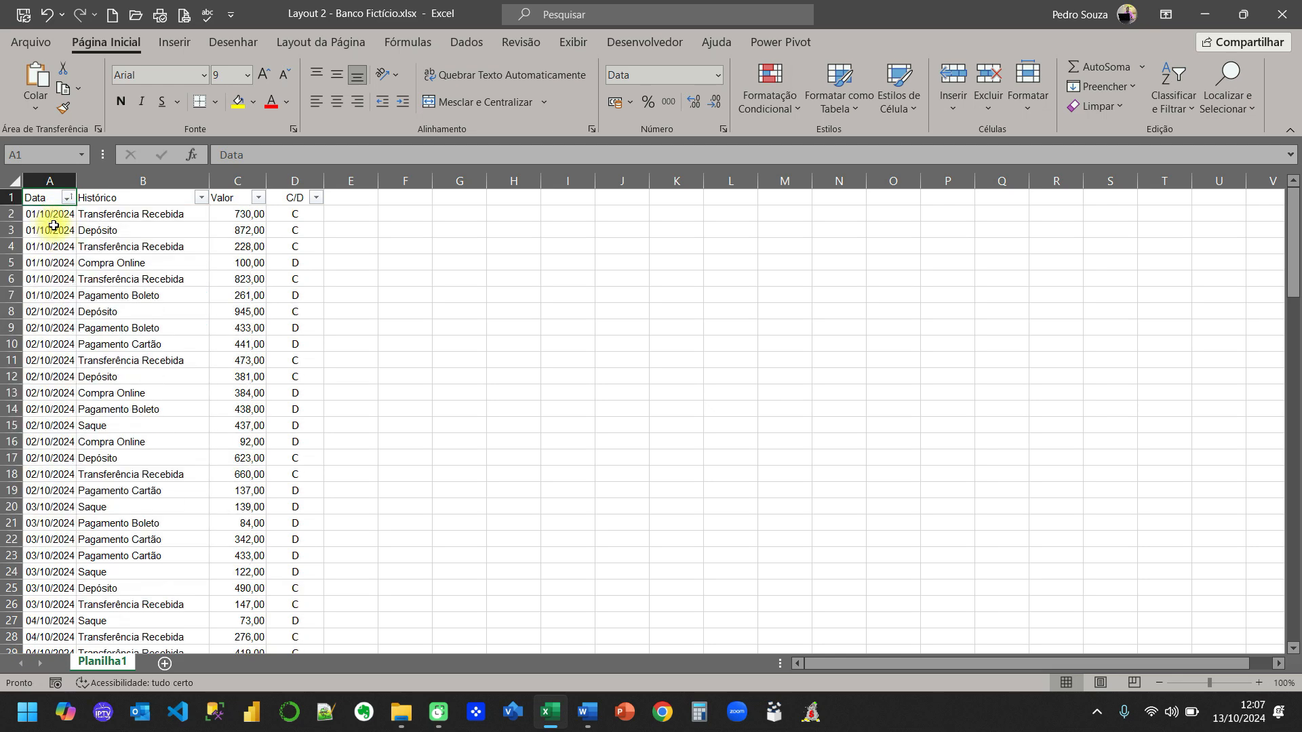
Make the header row cells Data, Histórico, Valor and C/D bold with a yellow fill
scroll(54, 223, down, 20)
scroll(67, 280, up, 20)
drag(46, 201, 295, 198)
click(121, 102)
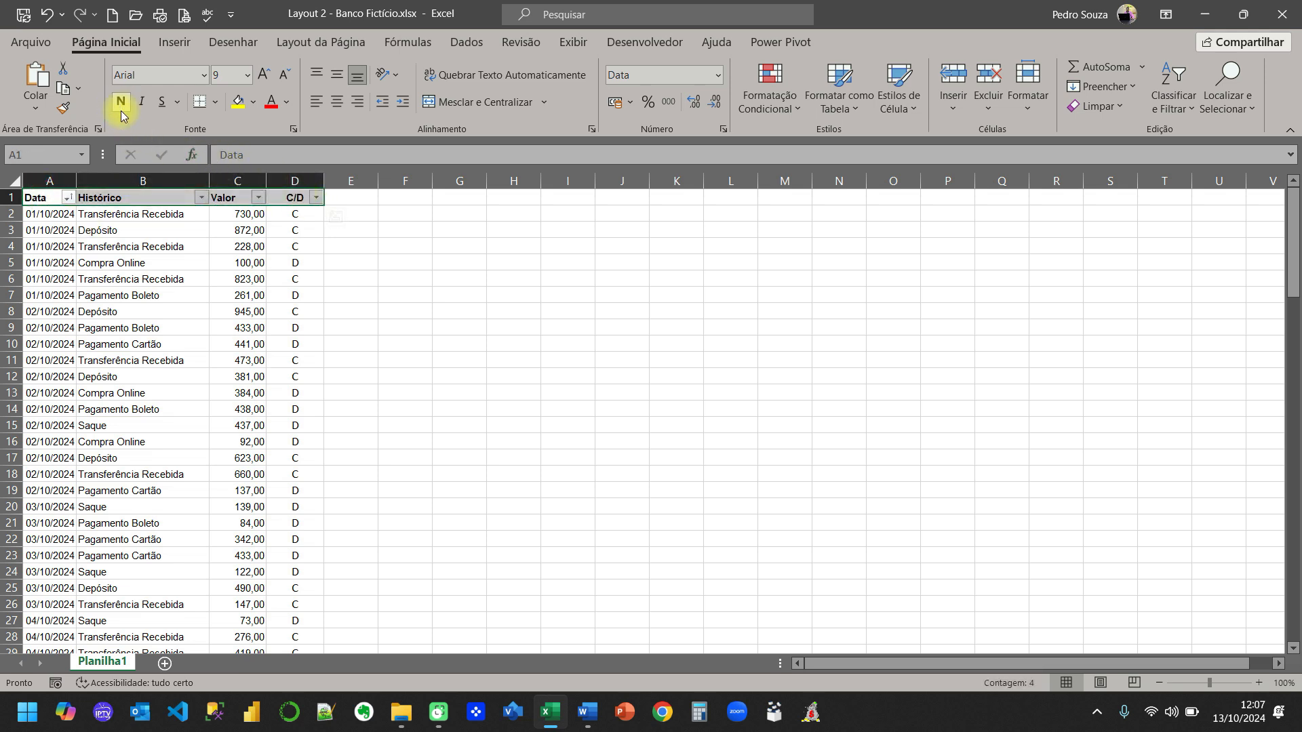
click(129, 281)
drag(58, 200, 292, 197)
click(236, 108)
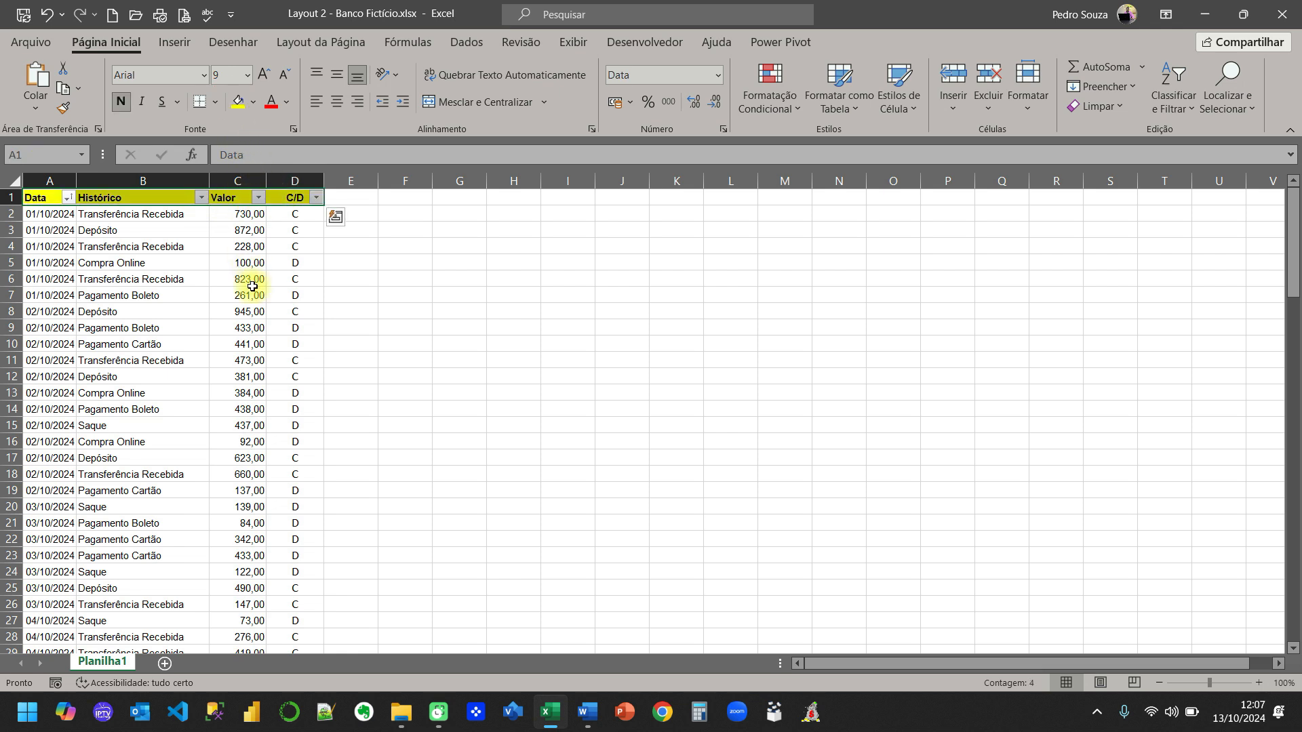
click(245, 297)
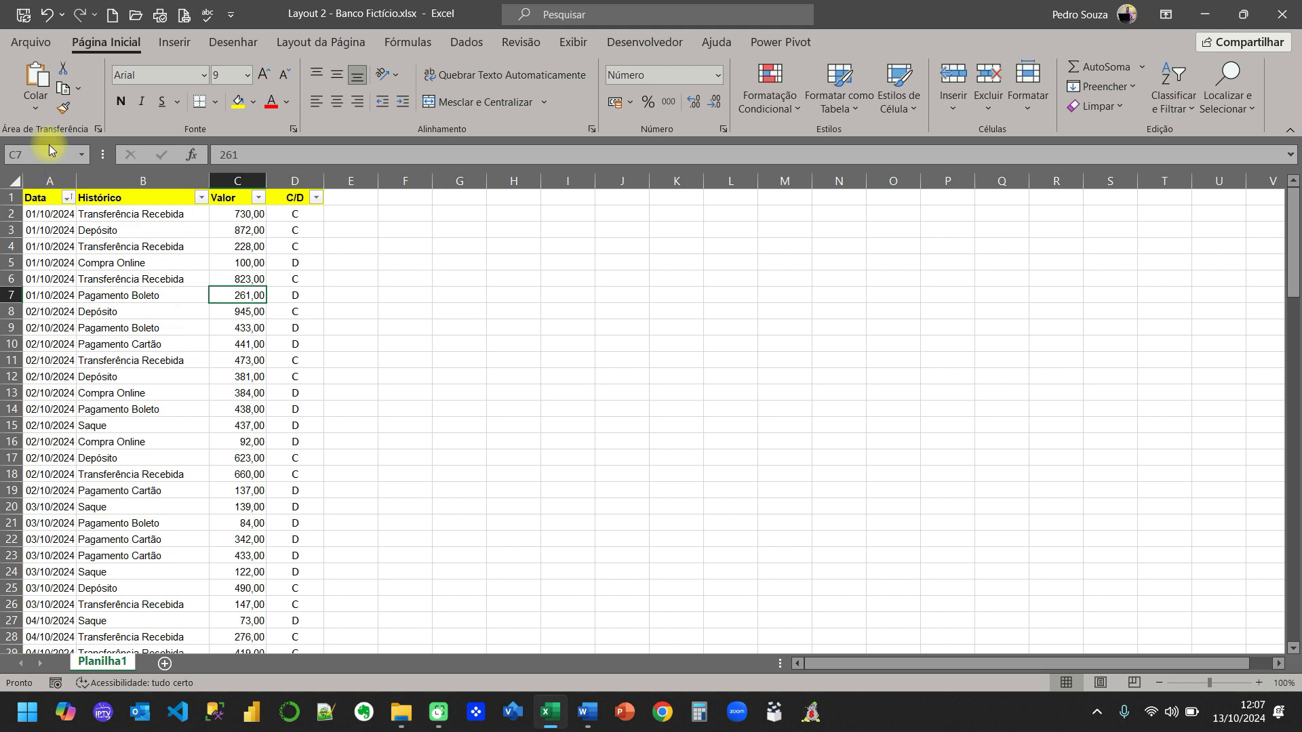
Save the workbook, and save a CSV (separado por vírgulas) copy named Layout 2 - Banco Fictício.csv in the Dicas folder
click(21, 16)
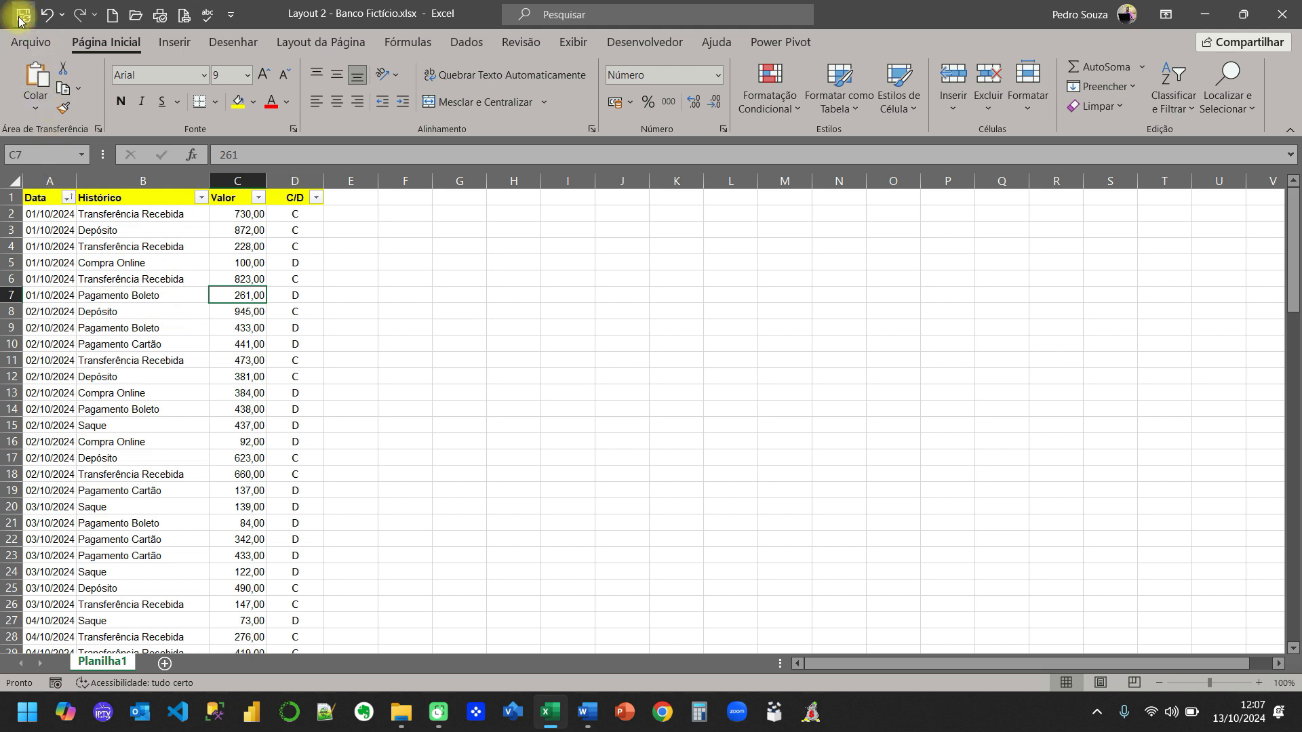
click(31, 42)
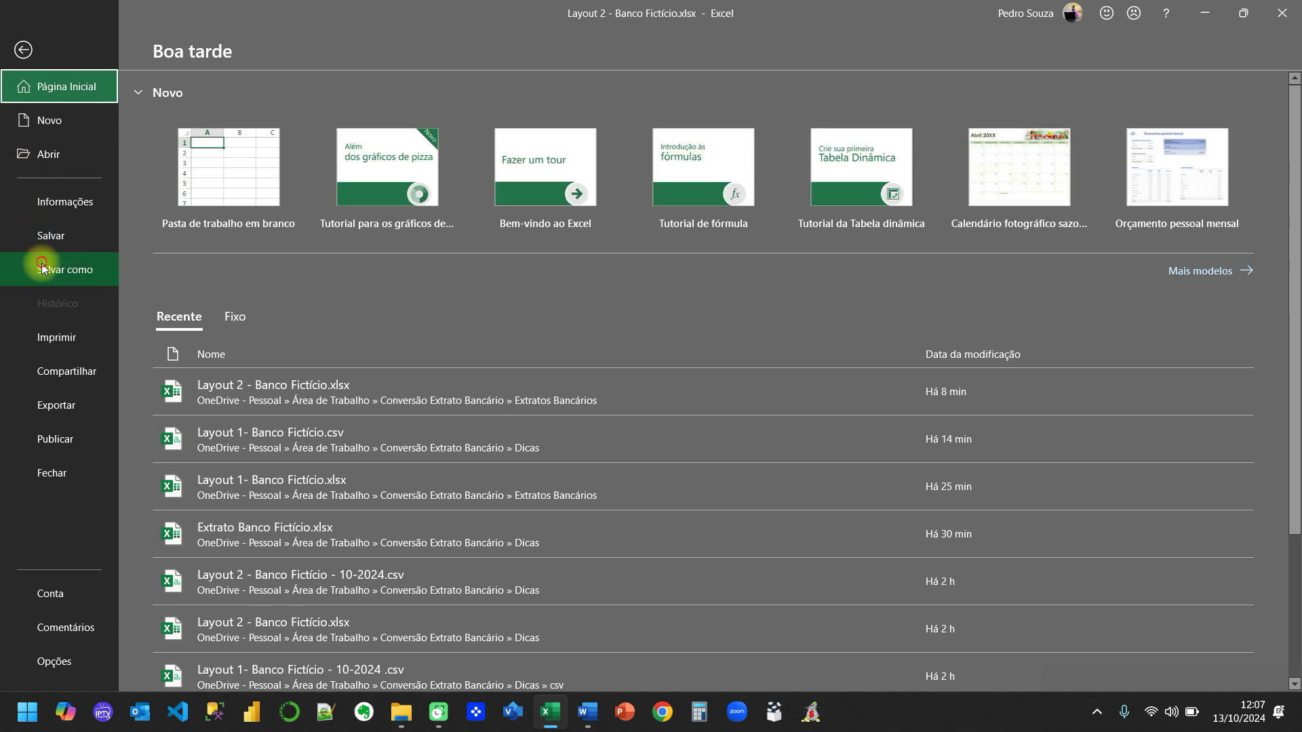
click(61, 270)
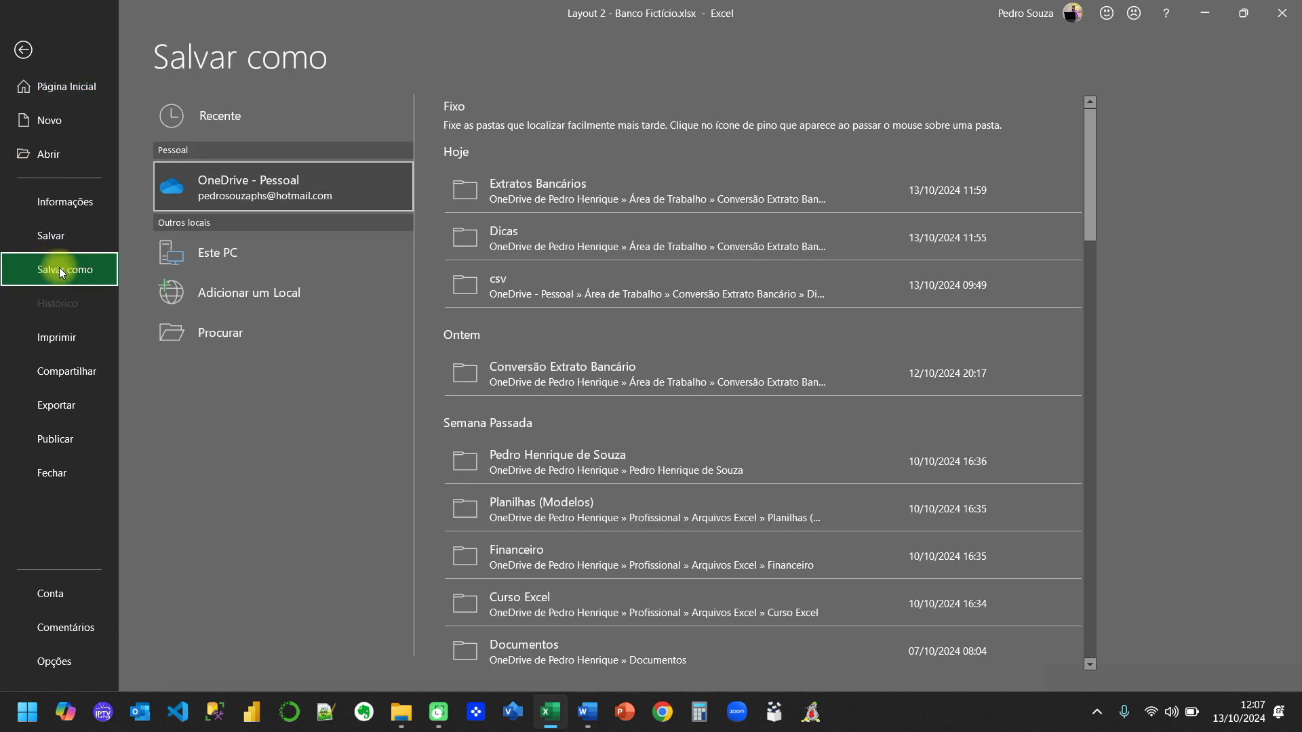
click(186, 334)
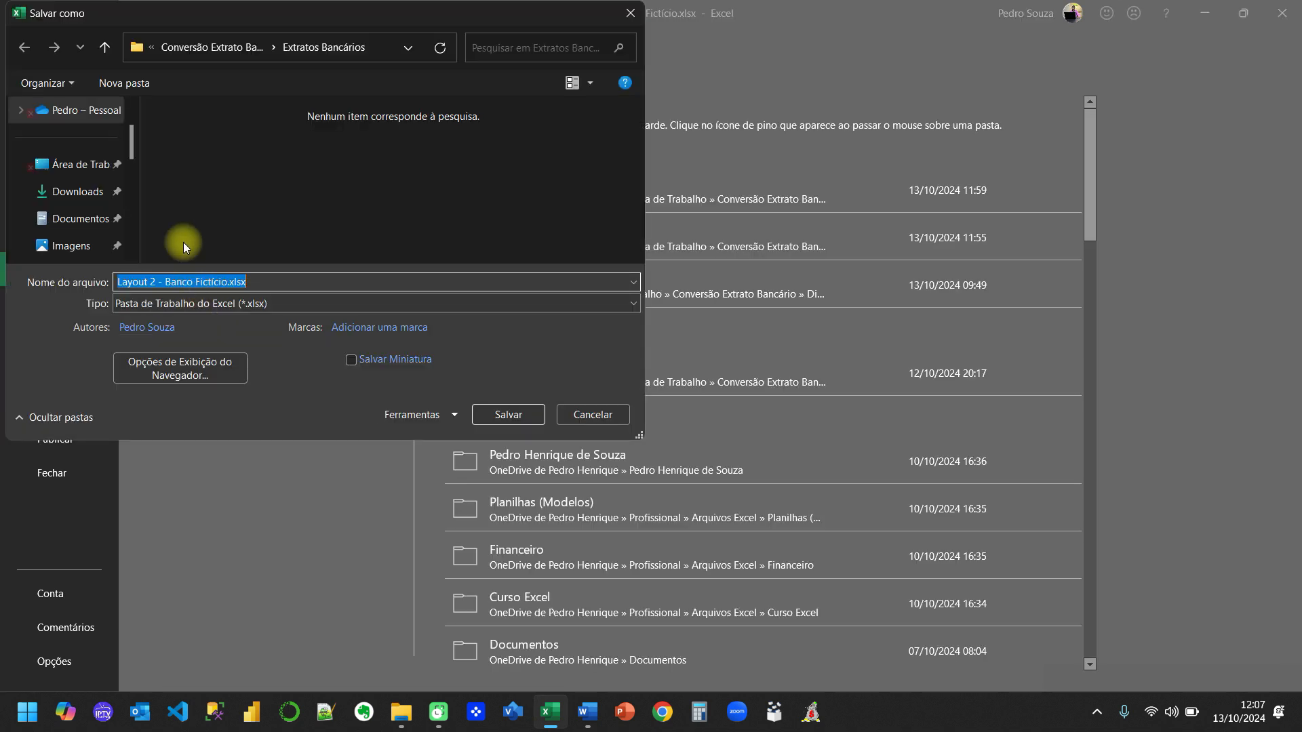
click(209, 308)
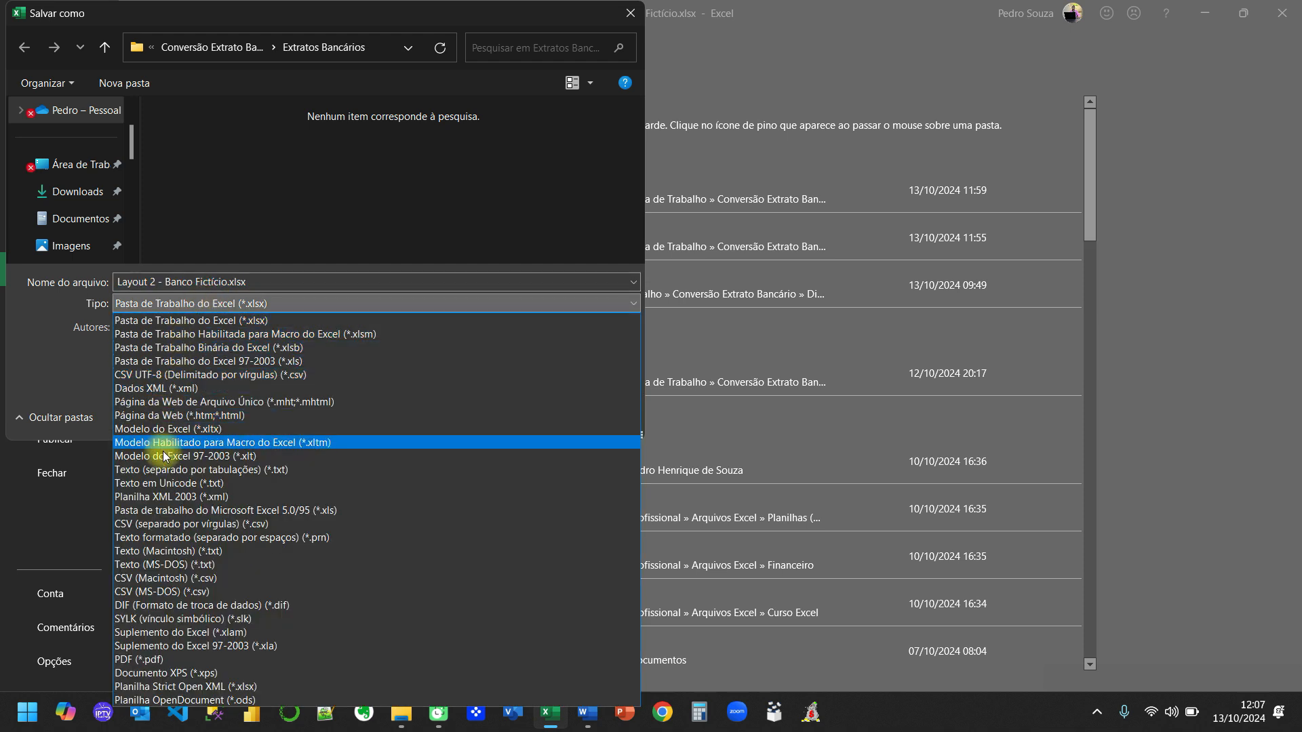
click(158, 523)
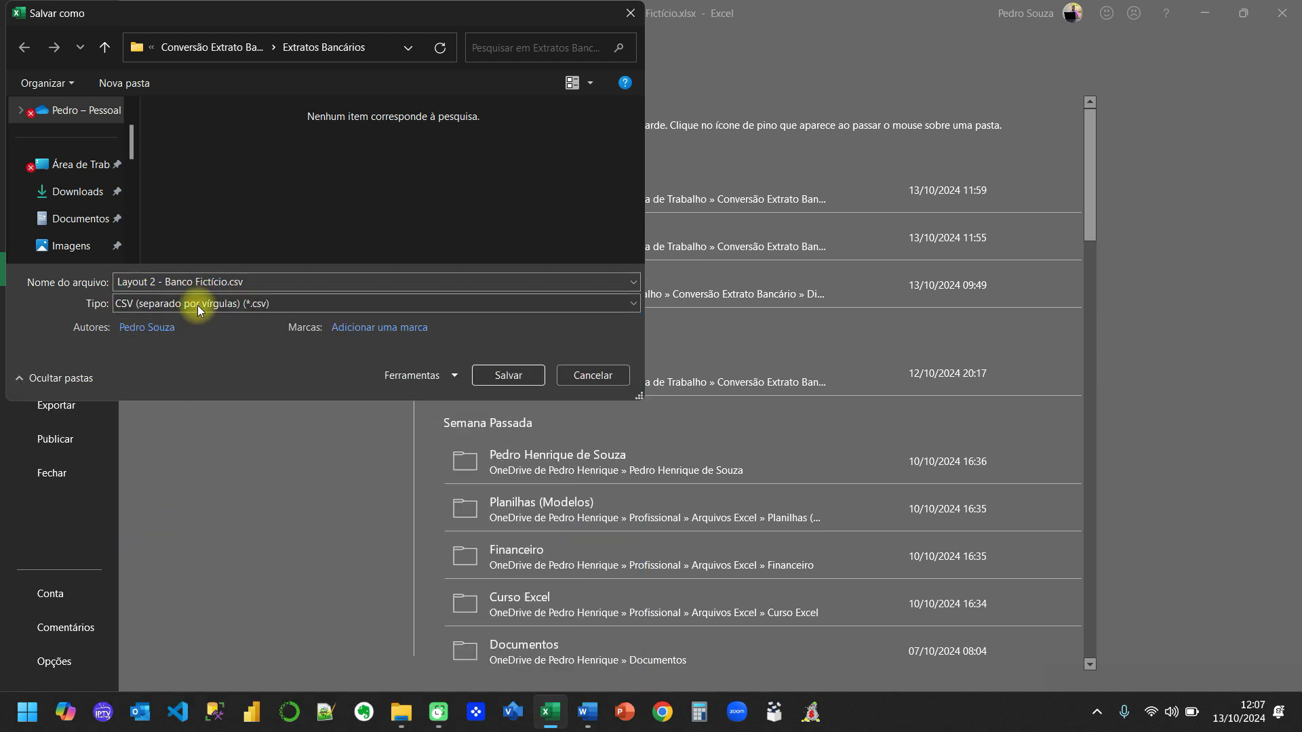
click(223, 54)
click(197, 126)
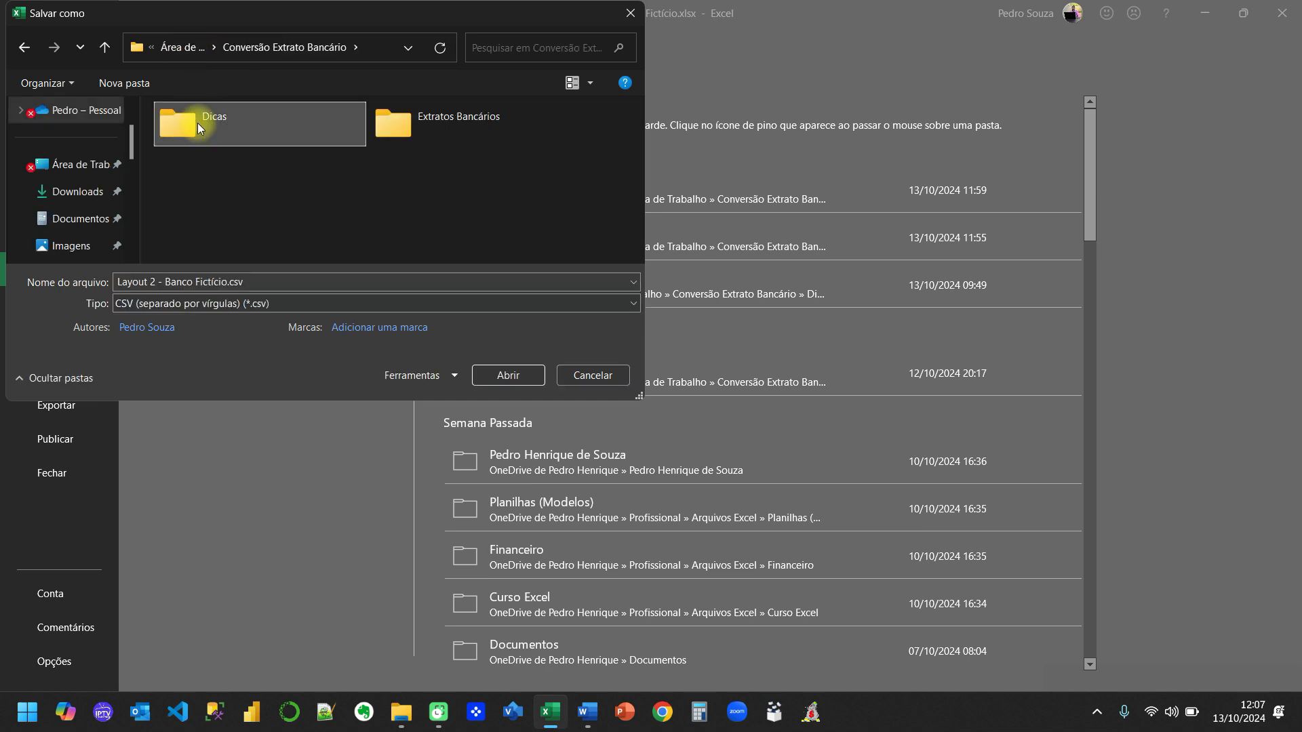
double_click(197, 124)
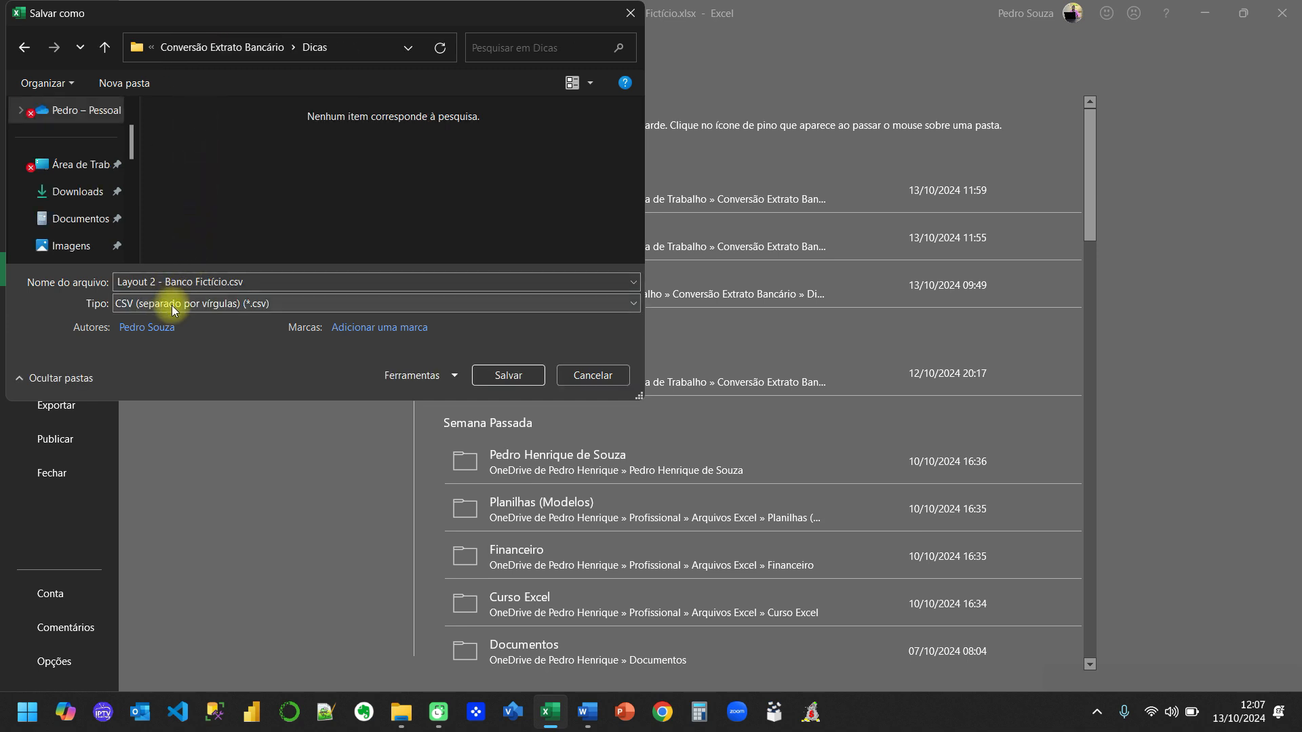
click(502, 377)
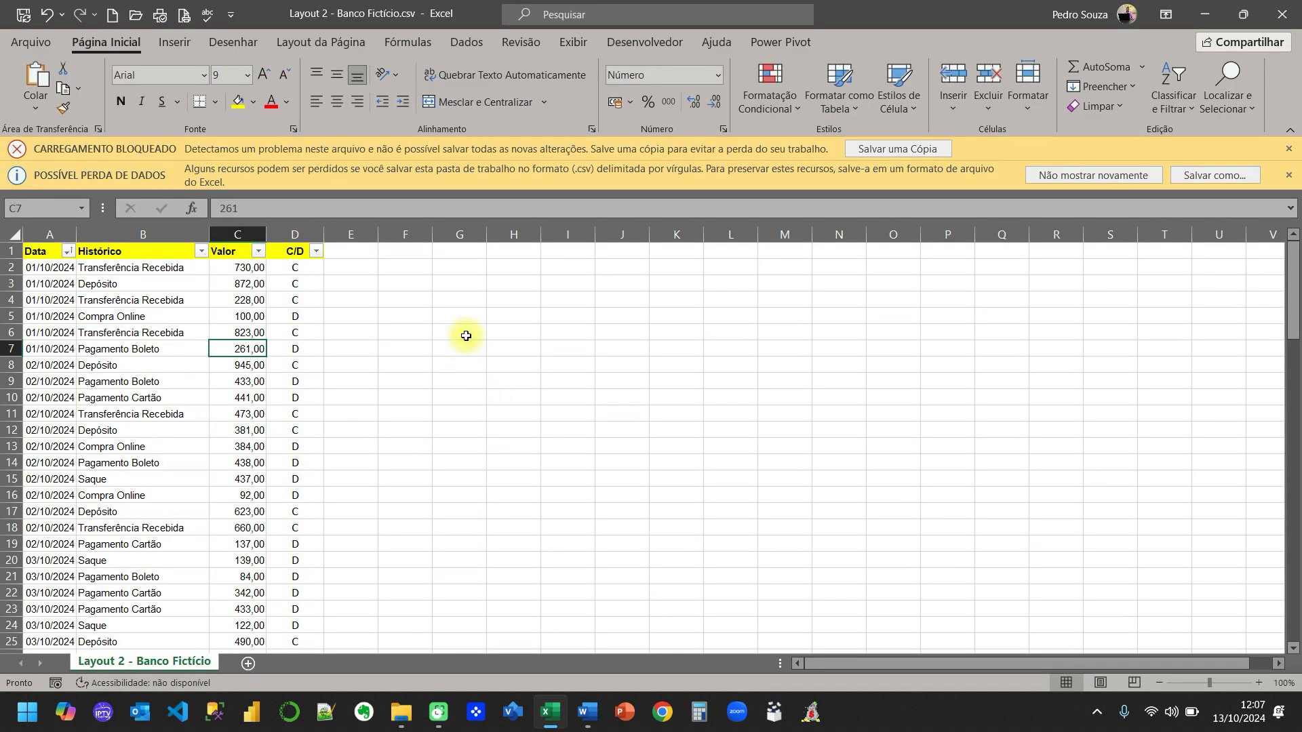
Dismiss the two warning bars and close the CSV workbook together with Excel
click(1291, 150)
click(1288, 175)
click(1282, 14)
click(456, 388)
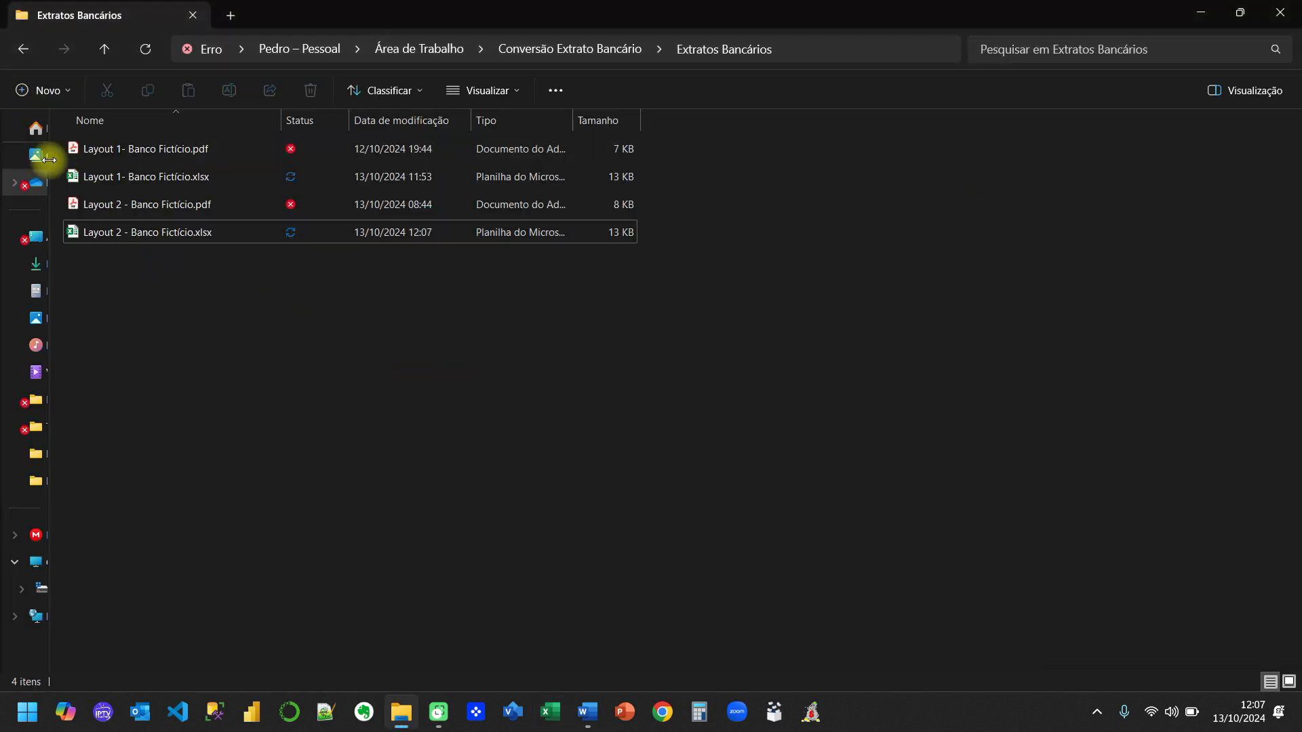
In the Dicas folder, rename Layout 2 - Banco Fictício.csv as Layout 2 - Banco Fictício.txt and accept the extension change
click(20, 48)
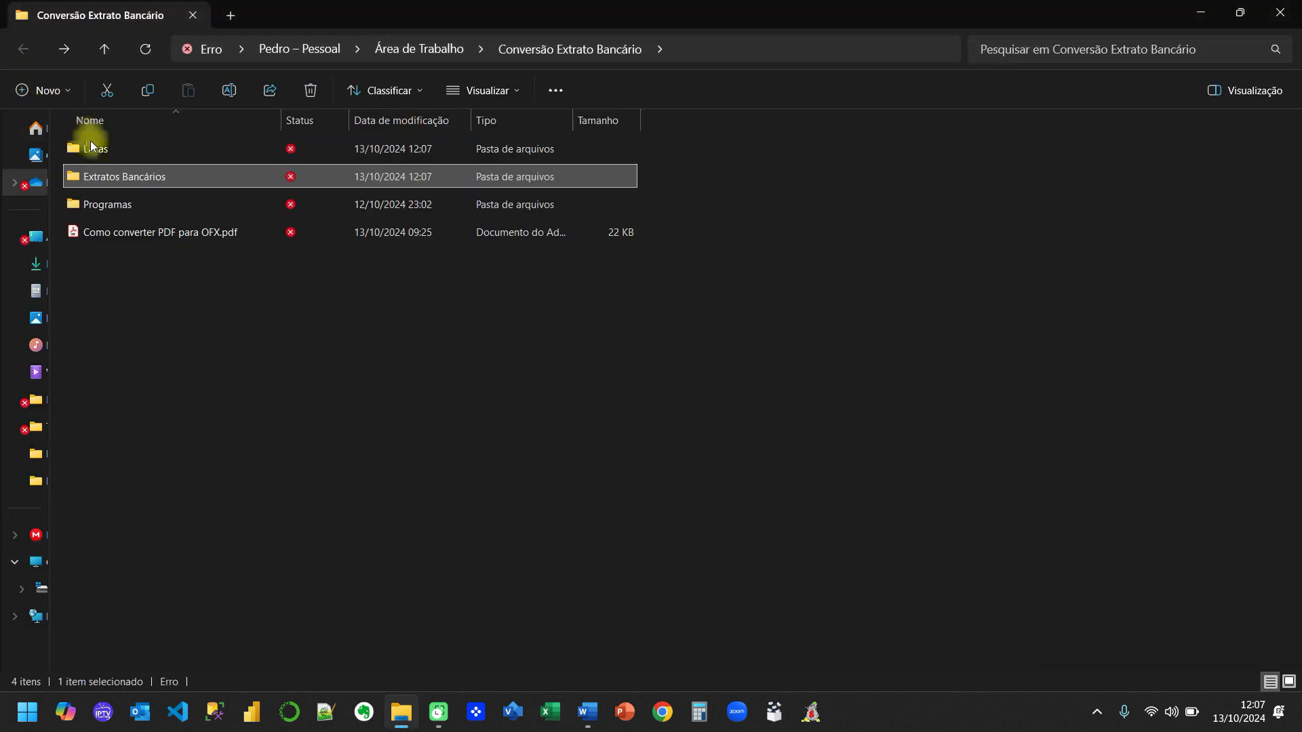
double_click(95, 148)
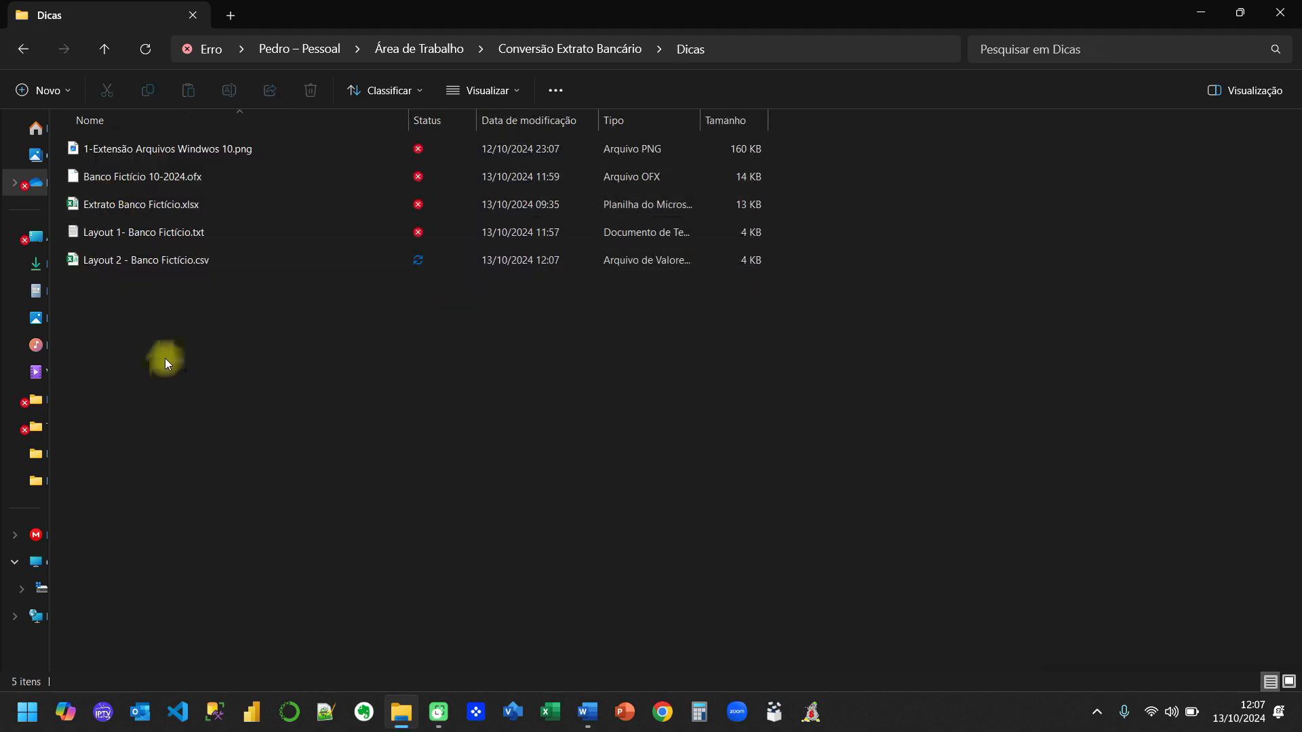
click(169, 261)
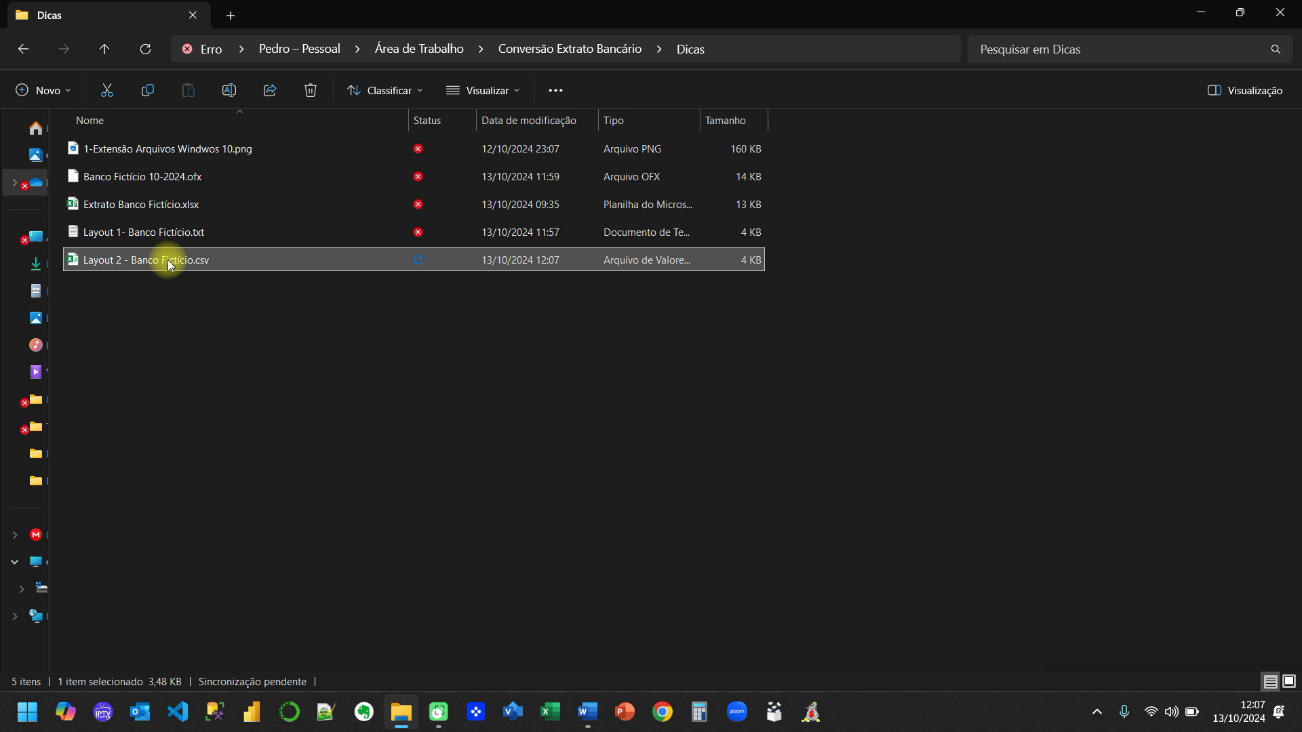
key(F2)
key(End)
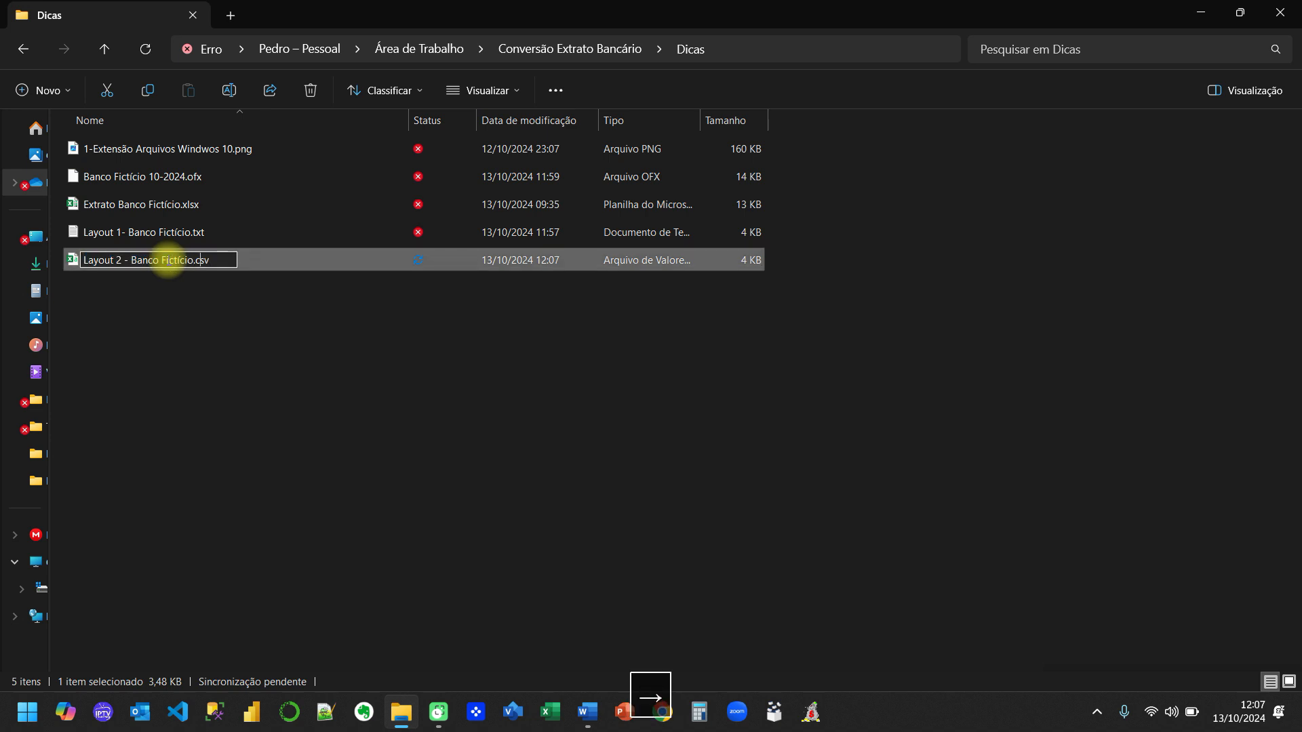
key(BackSpace)
key(BackSpace)
key(BackSpace)
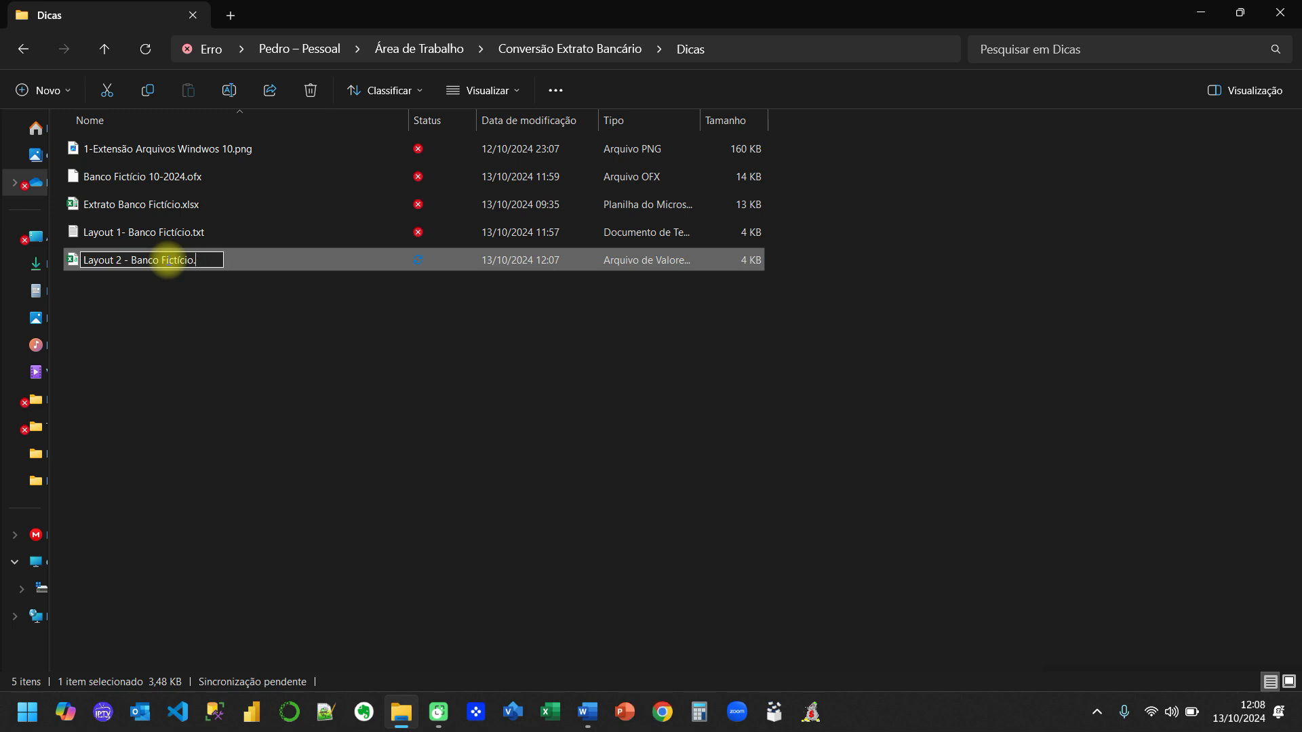
text(txt)
key(Return)
click(773, 364)
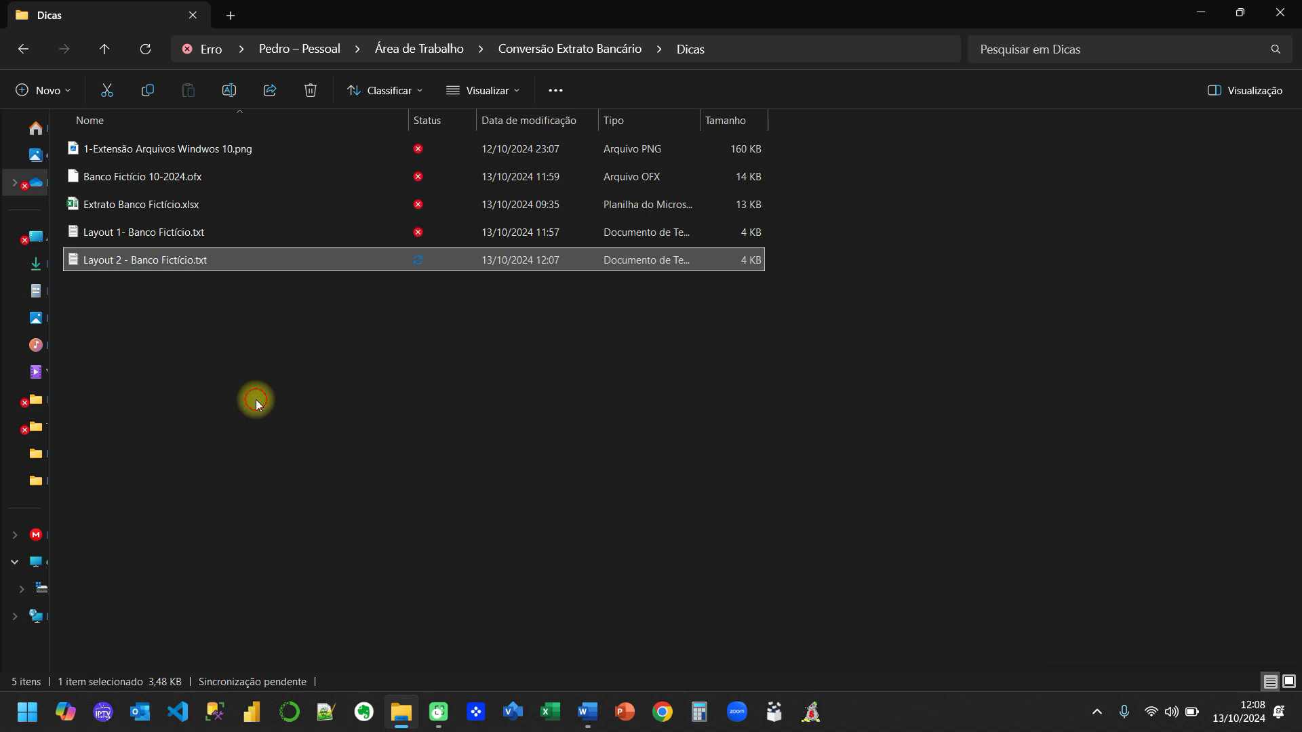
Delete the header line from Layout 2 - Banco Fictício.txt, save the file, and close the text editor and the folder window
double_click(137, 263)
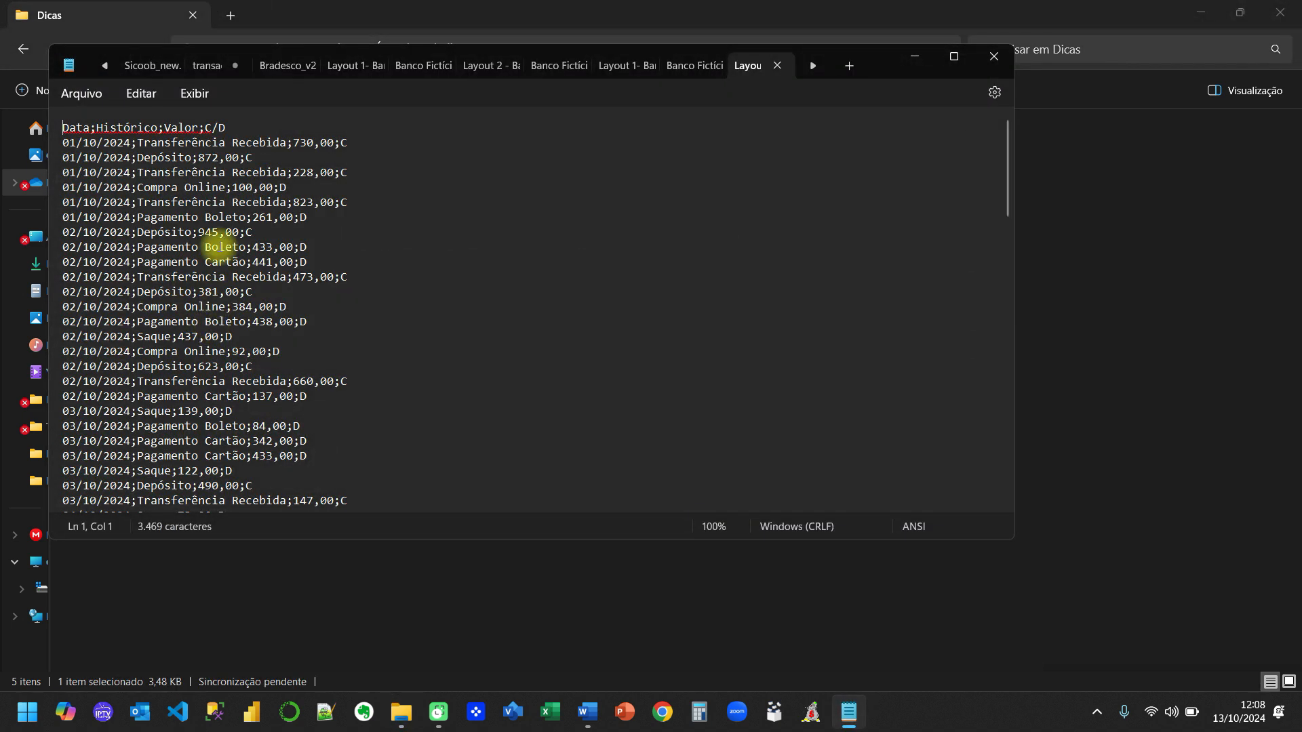
drag(227, 128, 62, 130)
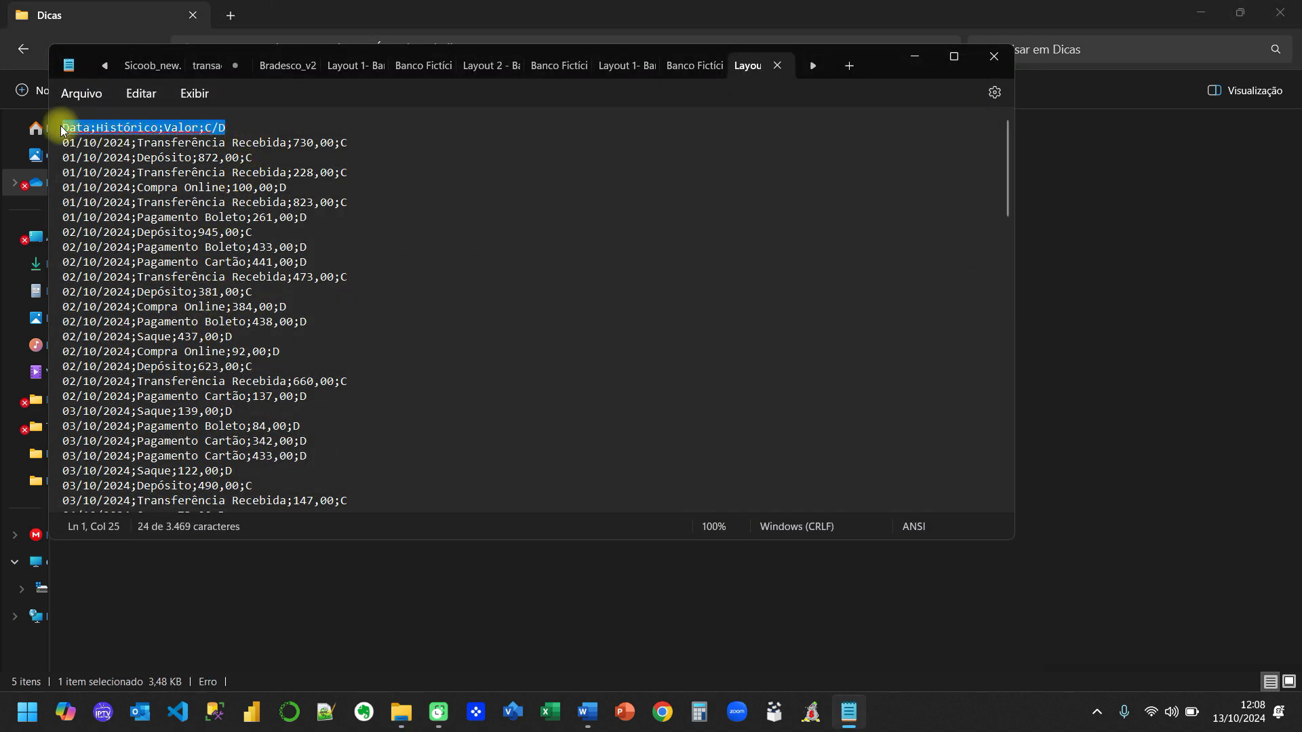
key(Delete)
key(Delete)
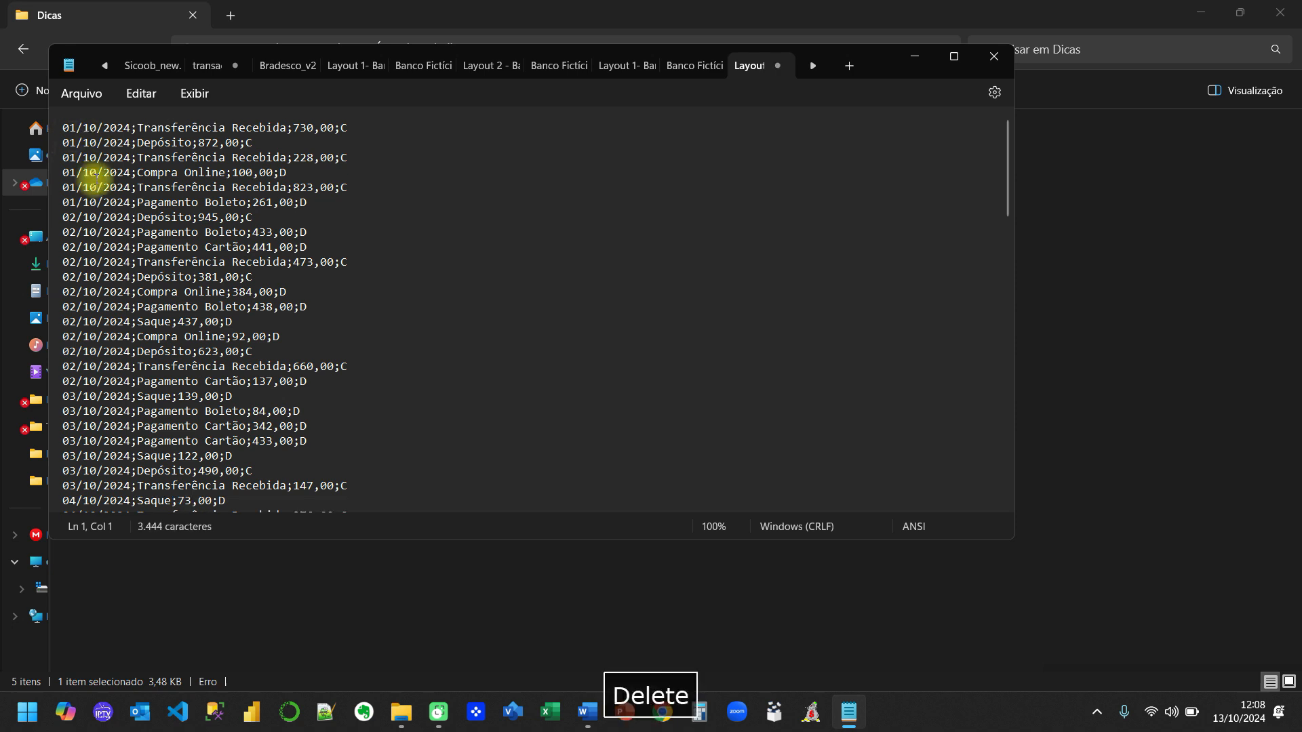
key(ctrl+s)
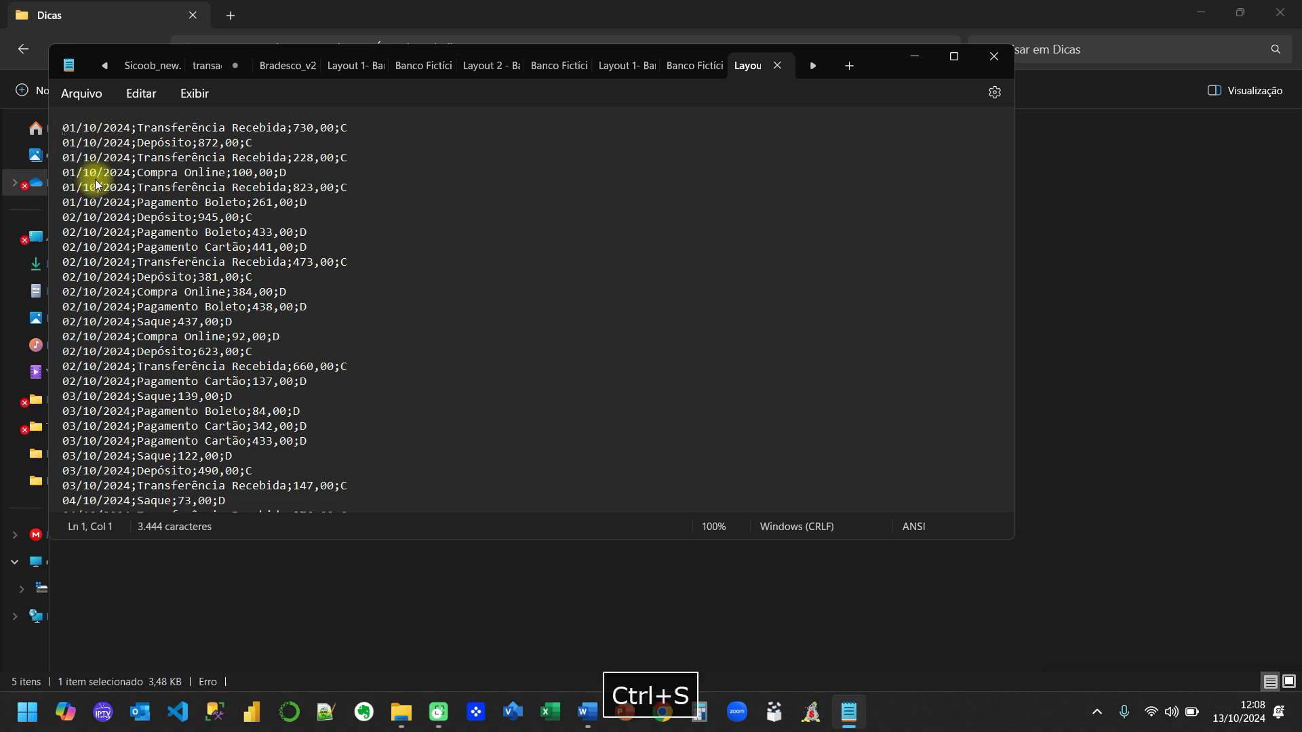
click(86, 104)
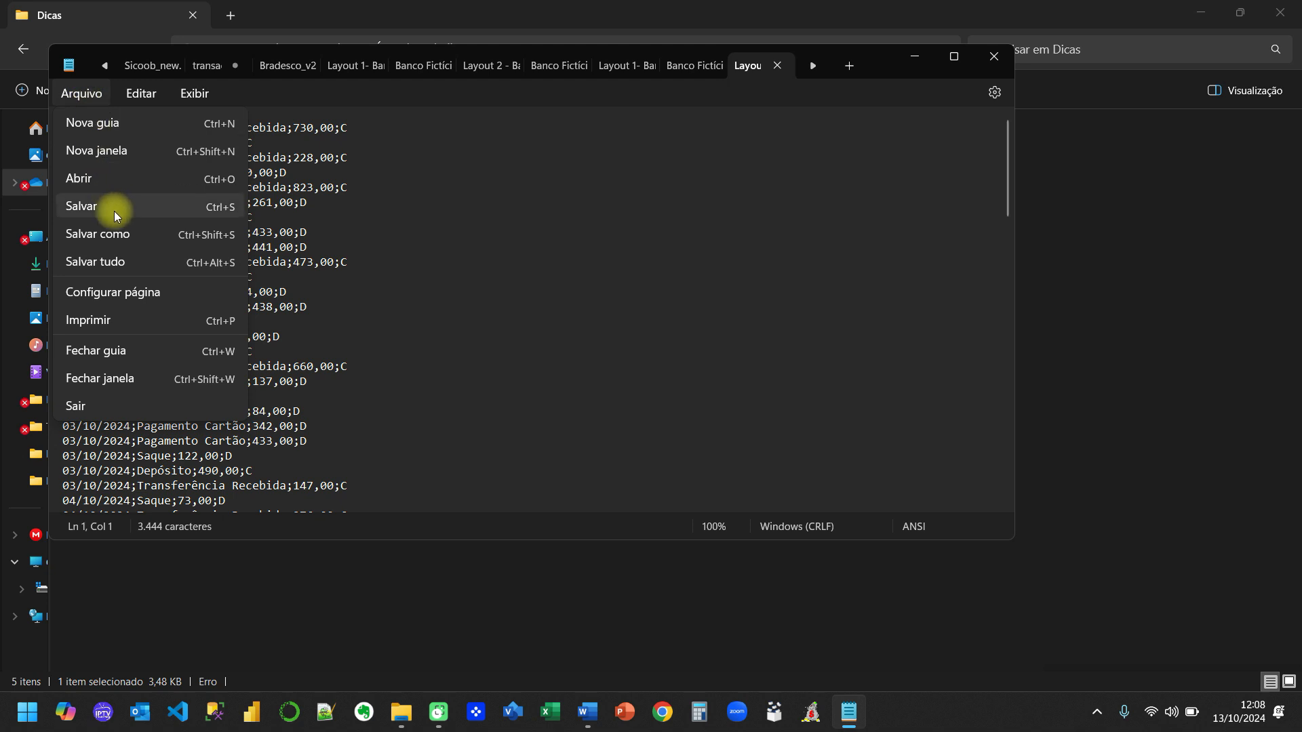
click(200, 206)
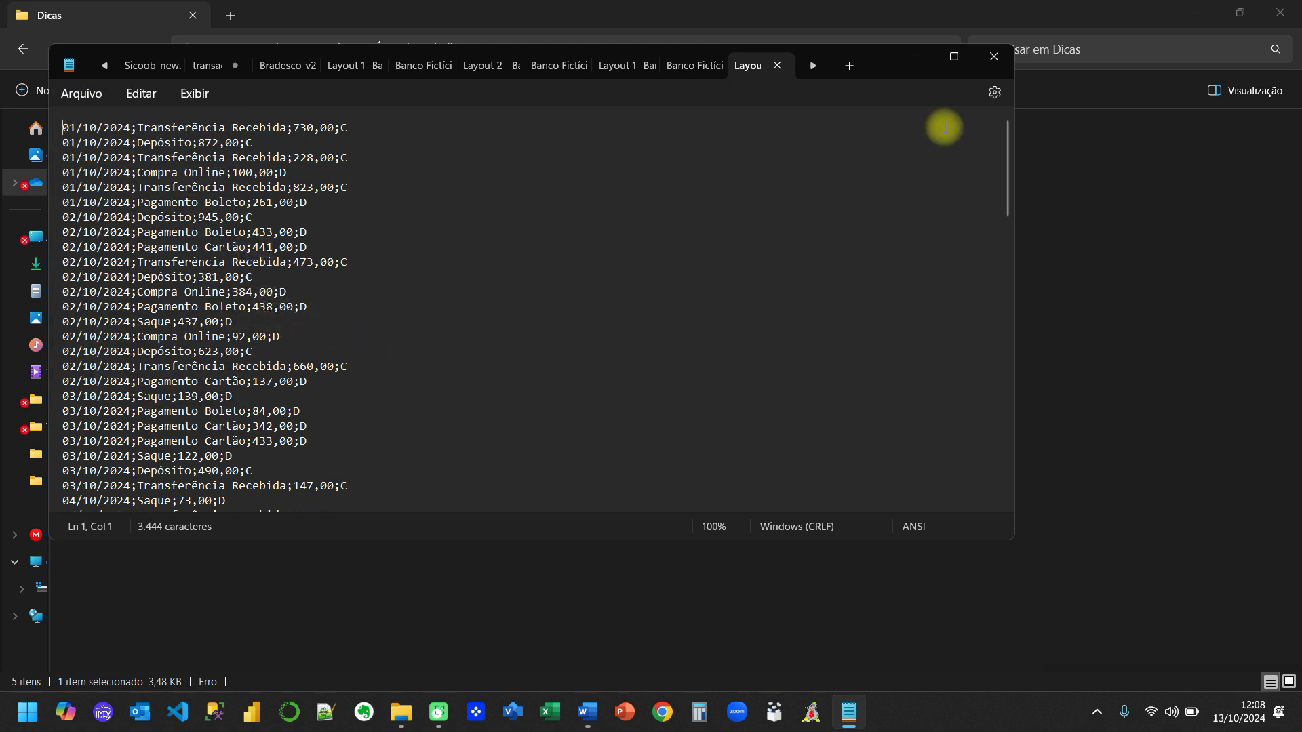
click(994, 57)
click(1279, 12)
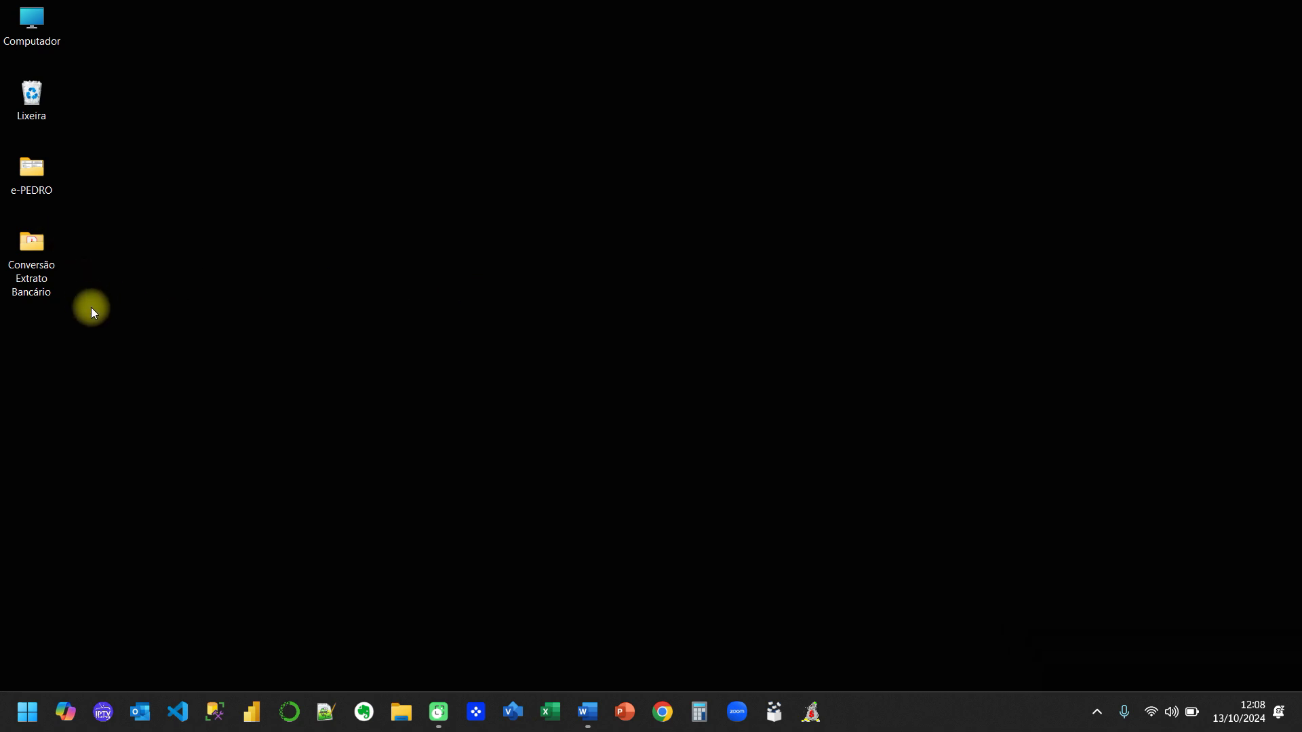
Switch to OFX Generator and import Layout 2 - Banco Fictício.txt using the semicolon as the column delimiter
click(814, 714)
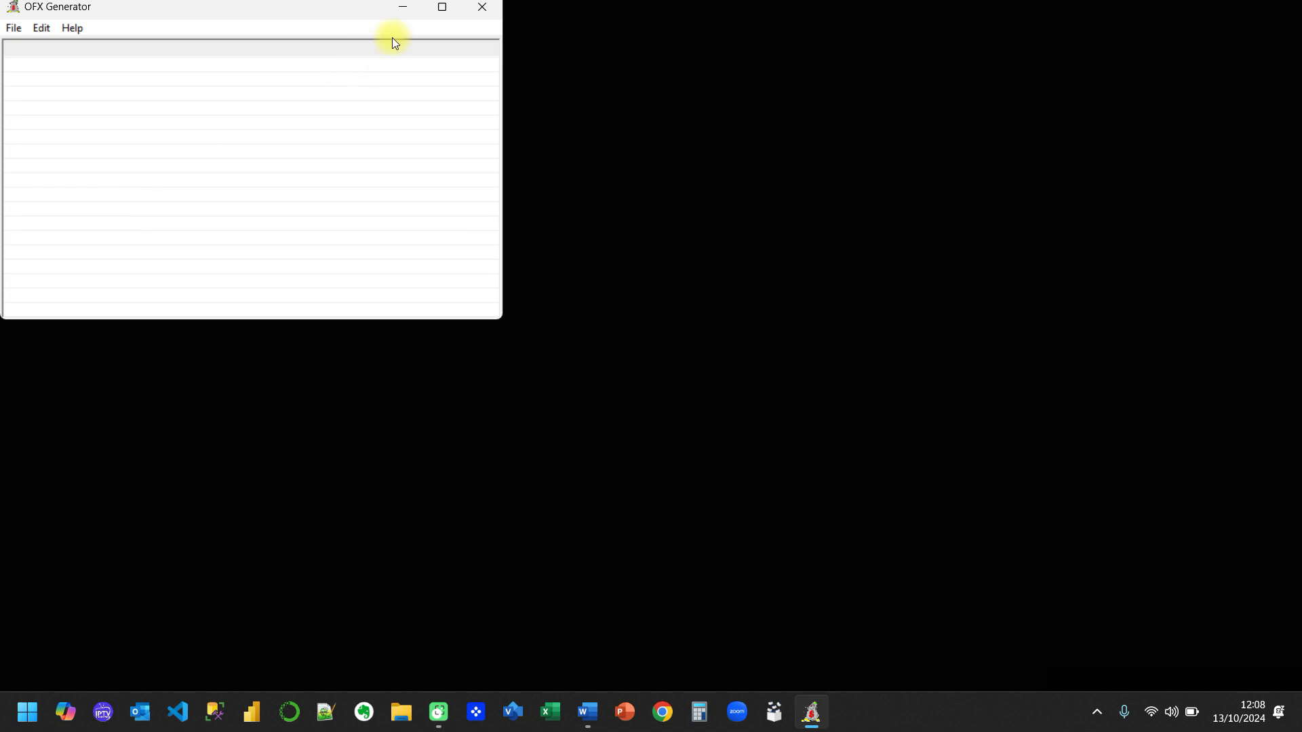
double_click(444, 10)
click(41, 28)
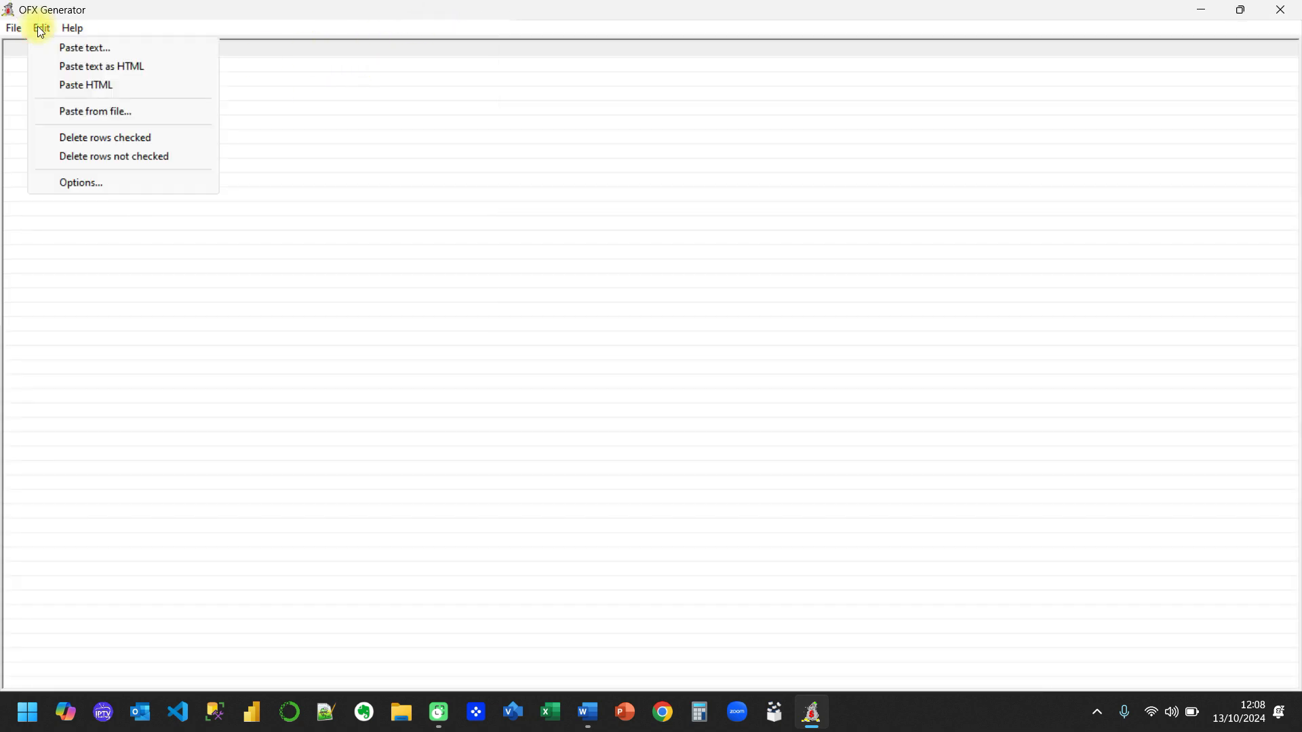
click(117, 113)
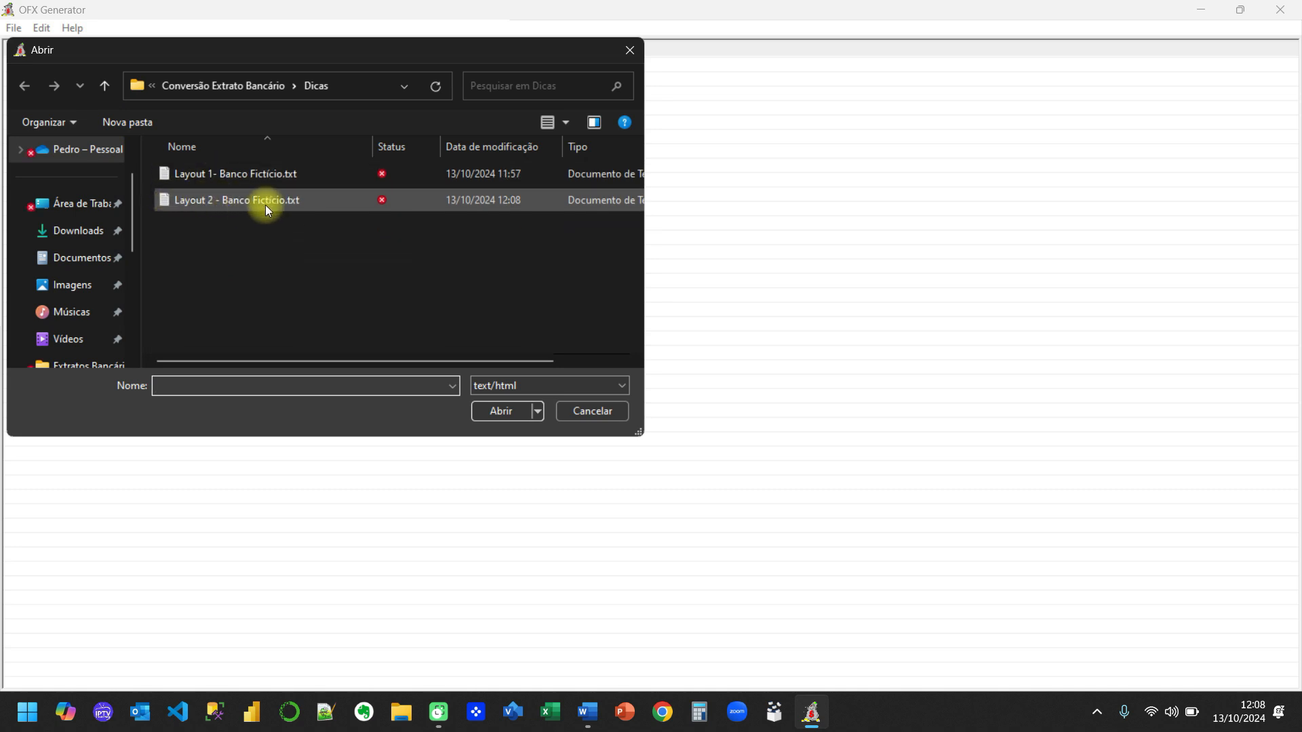
click(255, 199)
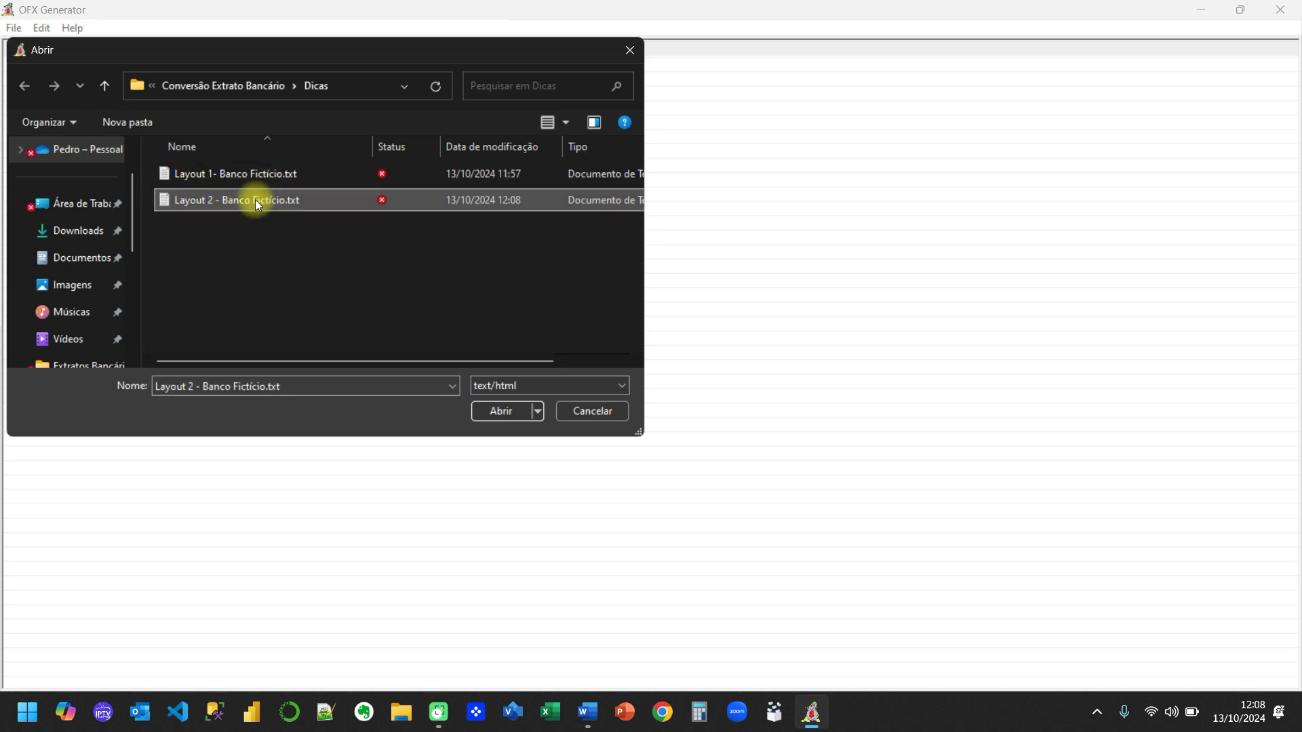
click(503, 415)
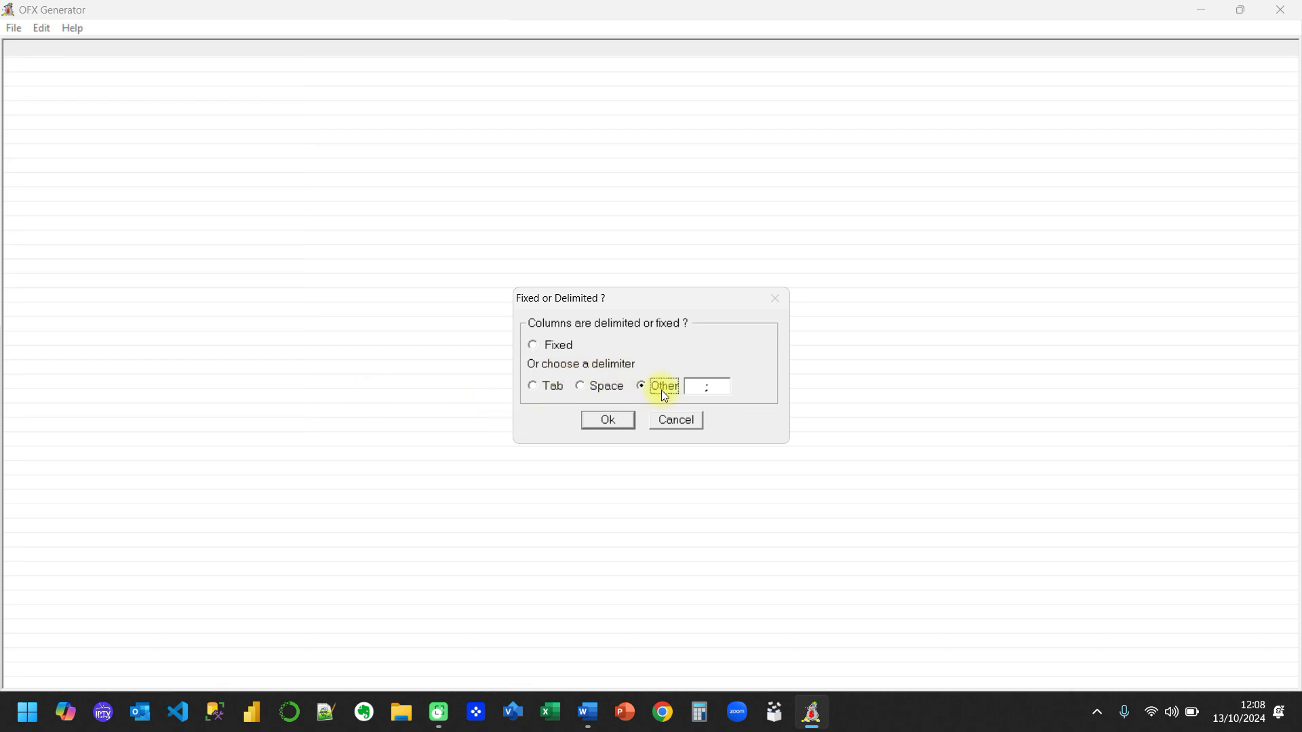
click(610, 419)
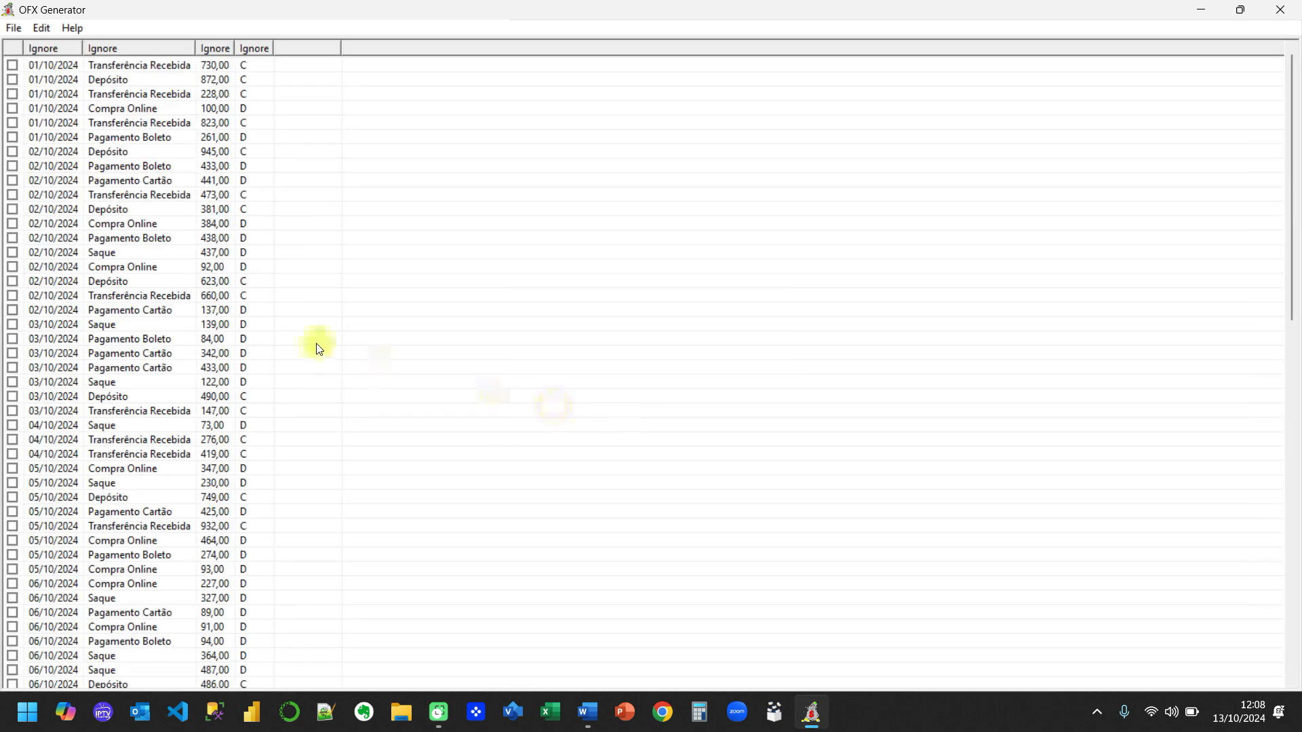
Set the statement's first column as a date column in dd/MM/yyyy format
scroll(102, 246, down, 18)
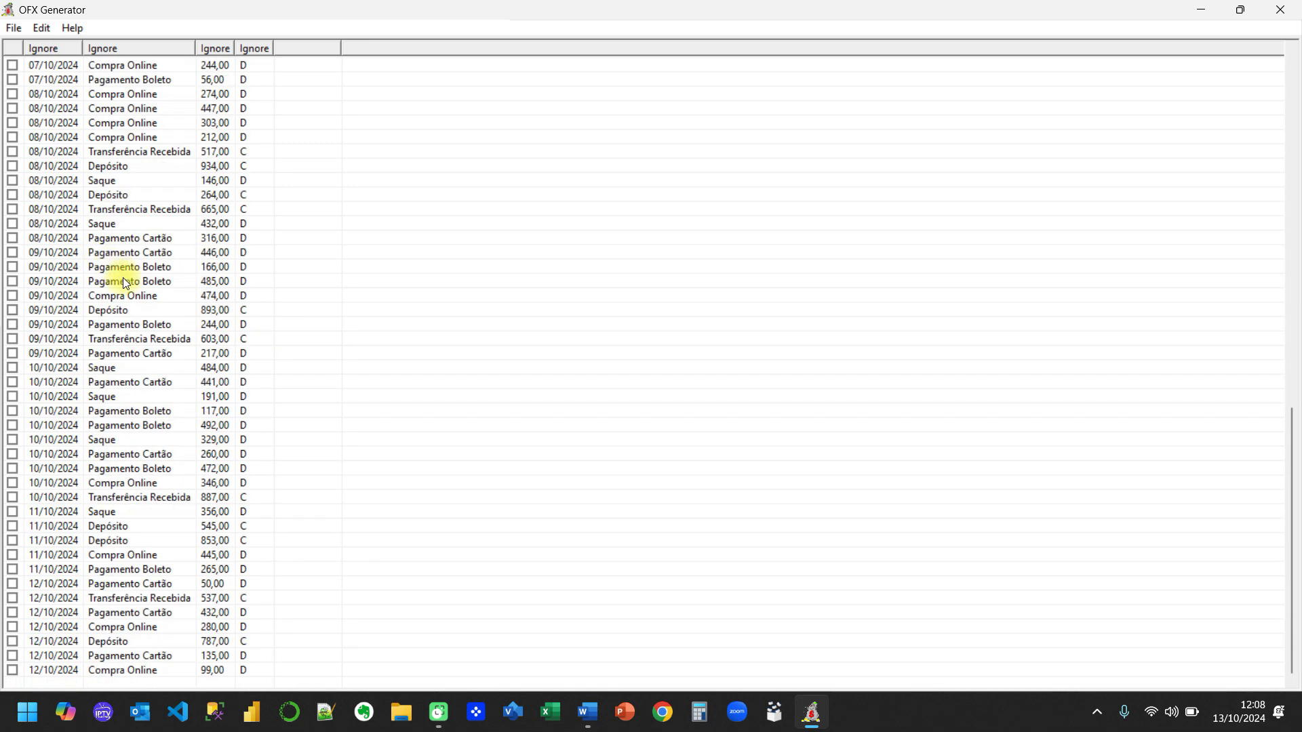
scroll(145, 447, up, 18)
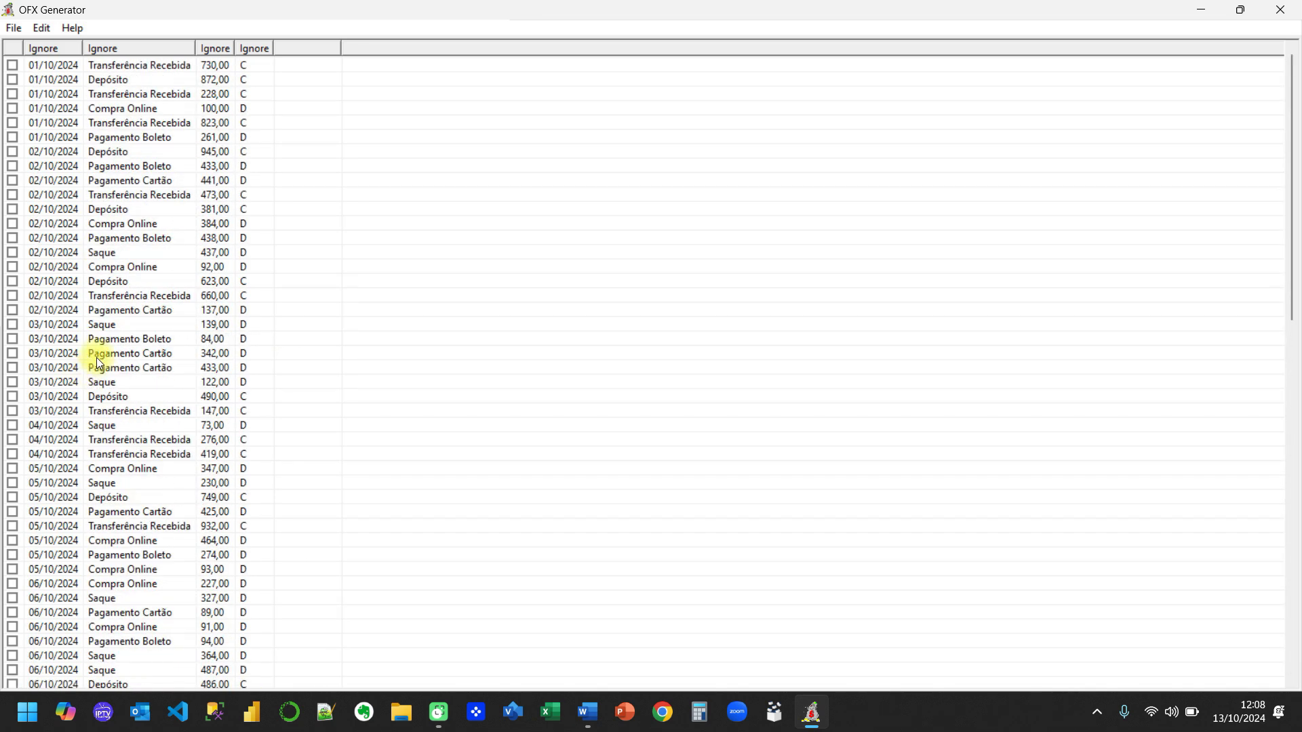
click(51, 48)
mouse_move(114, 59)
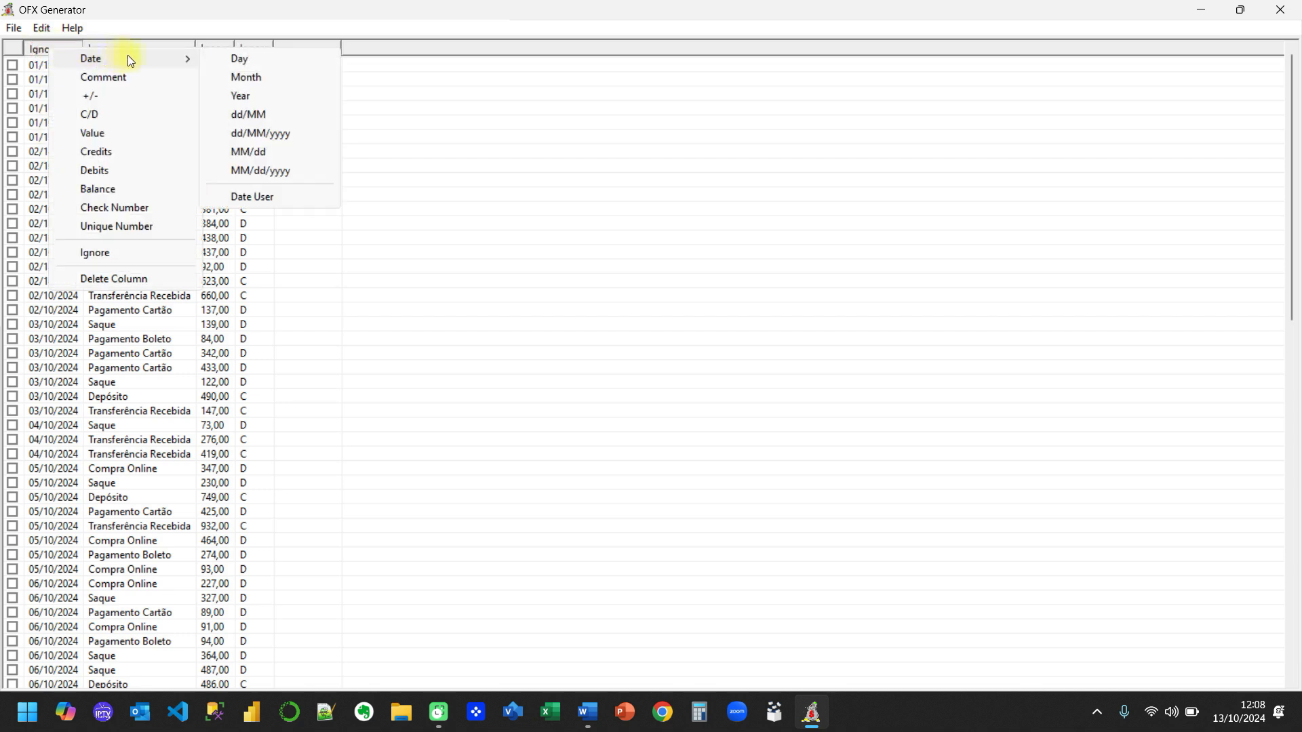
click(41, 49)
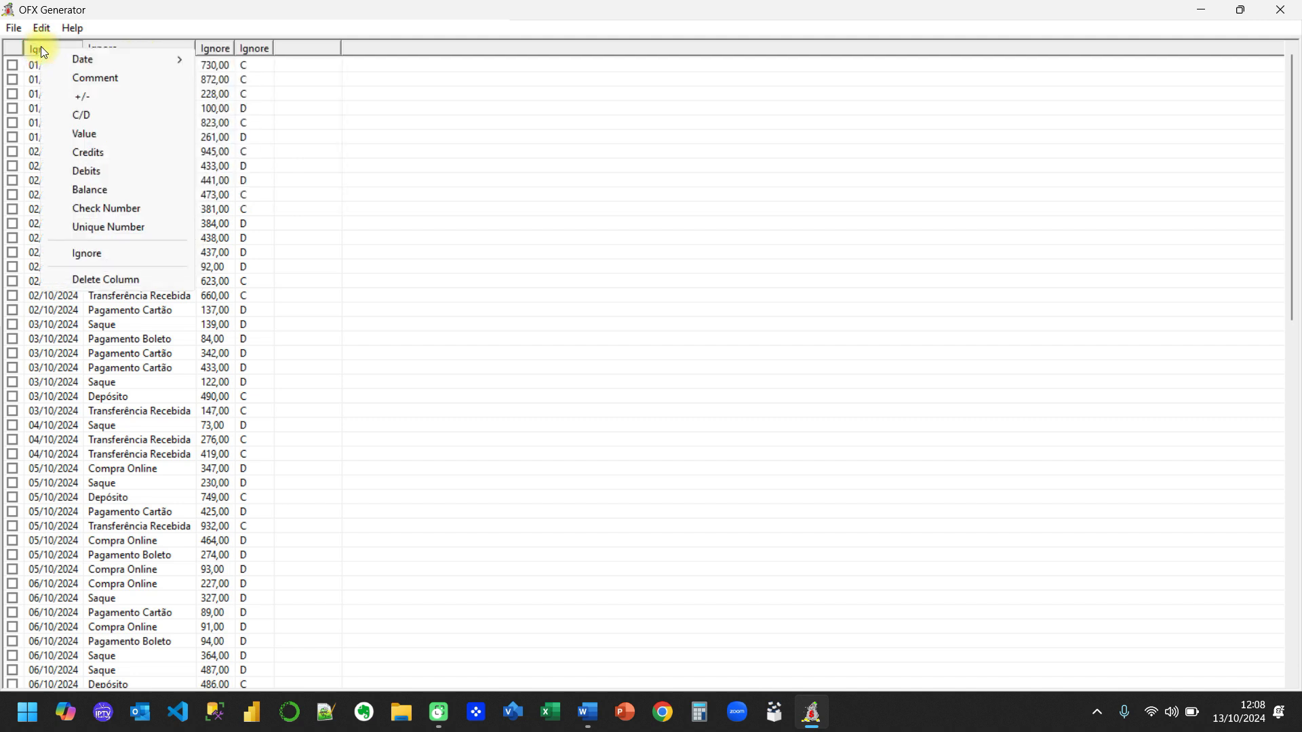
mouse_move(105, 59)
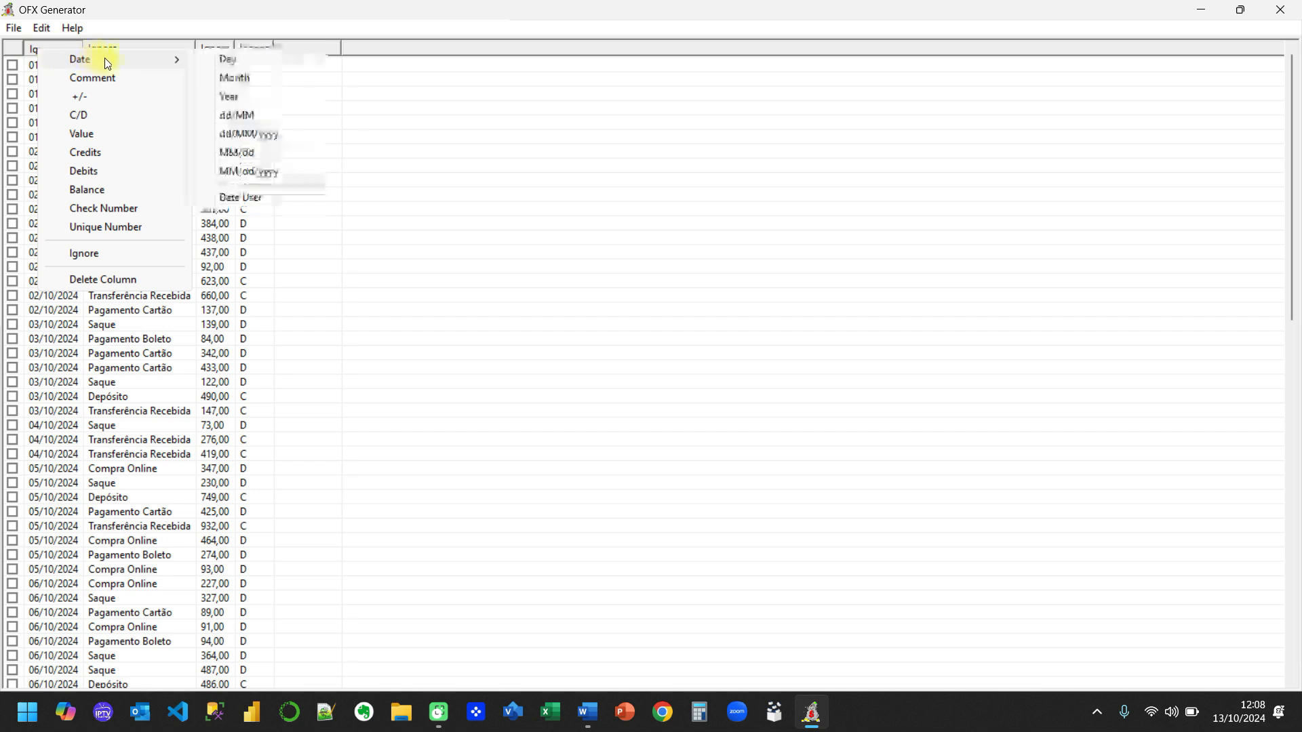
click(248, 135)
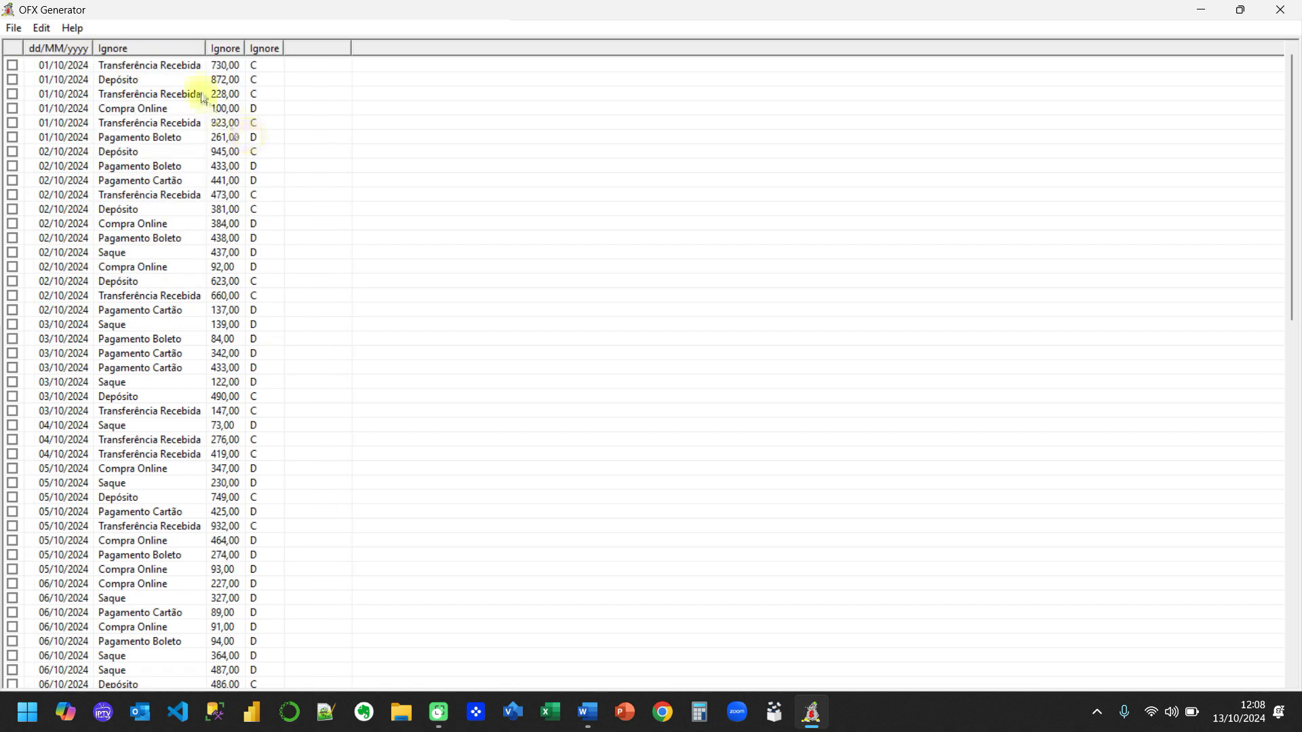
Assign the description column as Comment, the amount column as Value, and the credit/debit letter column as C/D
click(148, 51)
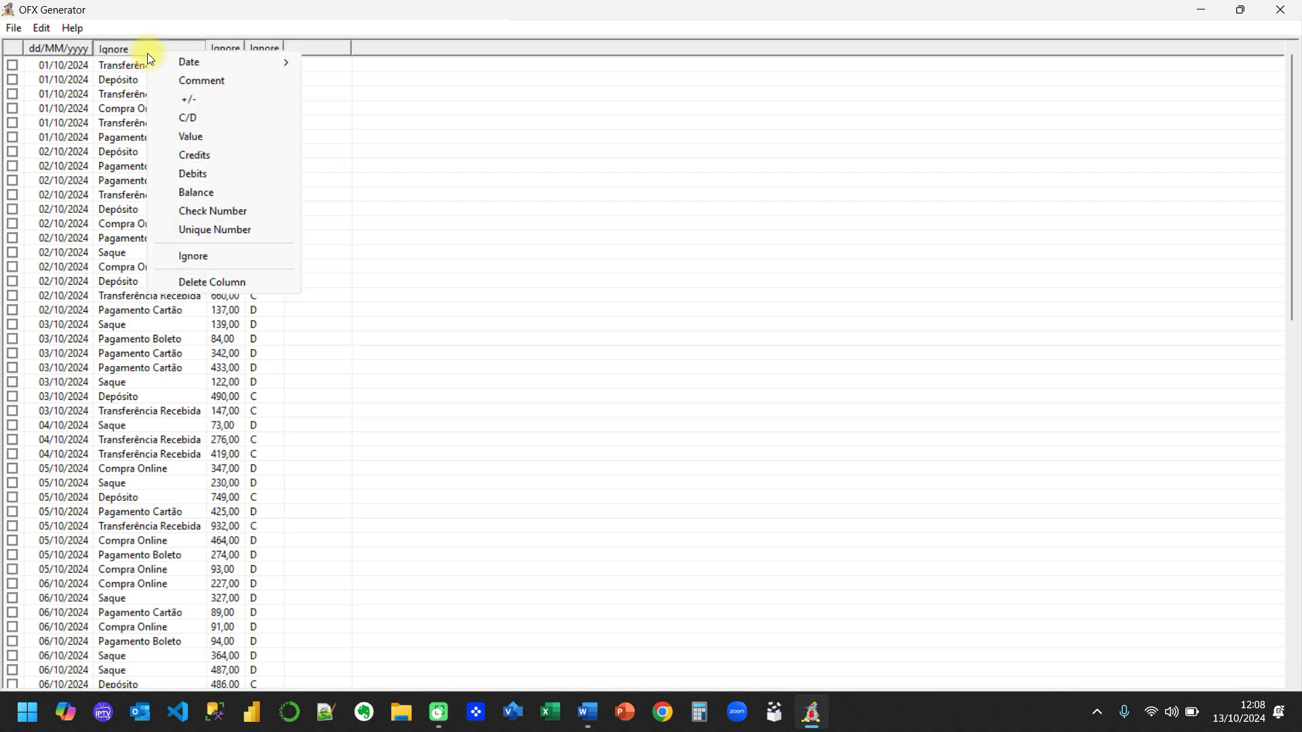
click(182, 80)
click(225, 51)
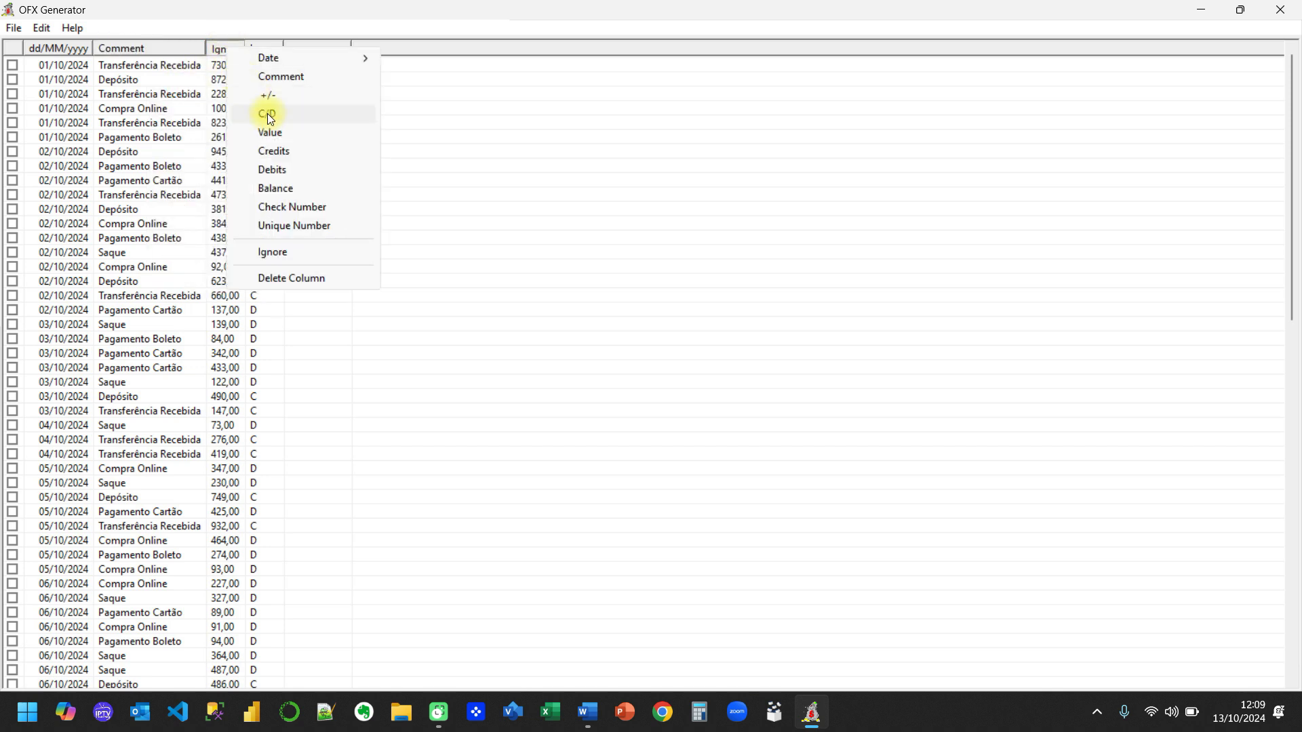
click(270, 131)
click(262, 52)
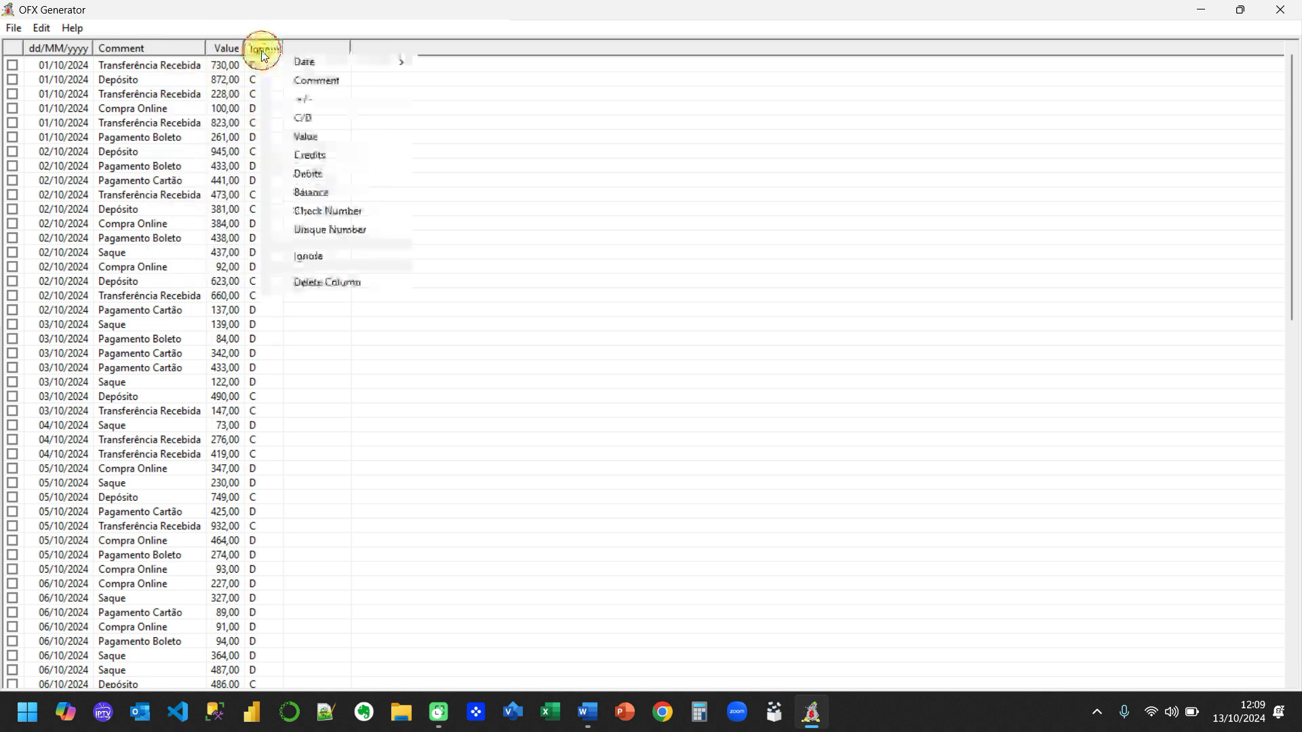
click(304, 117)
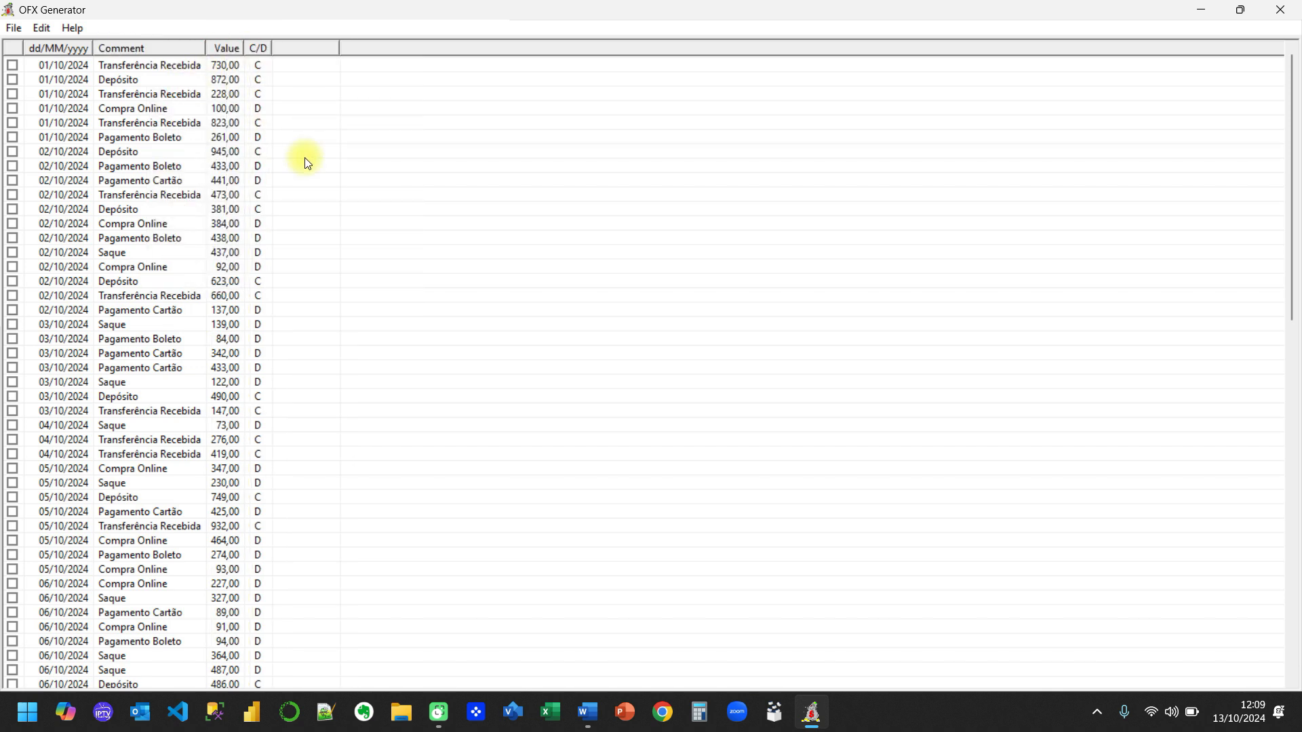
Start the OFX export, keeping the prefilled bank and account IDs and leaving the ledger balance blank
click(14, 30)
click(56, 47)
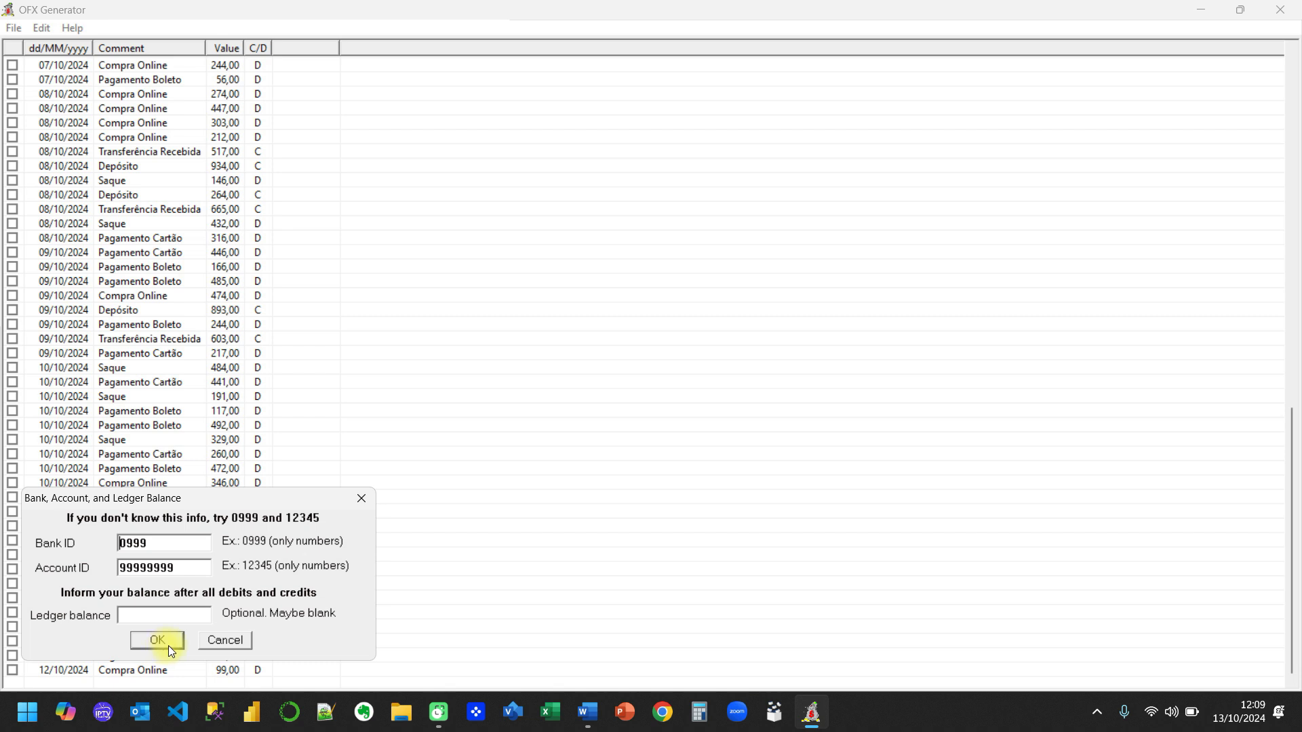
double_click(128, 542)
click(187, 569)
double_click(163, 568)
click(156, 640)
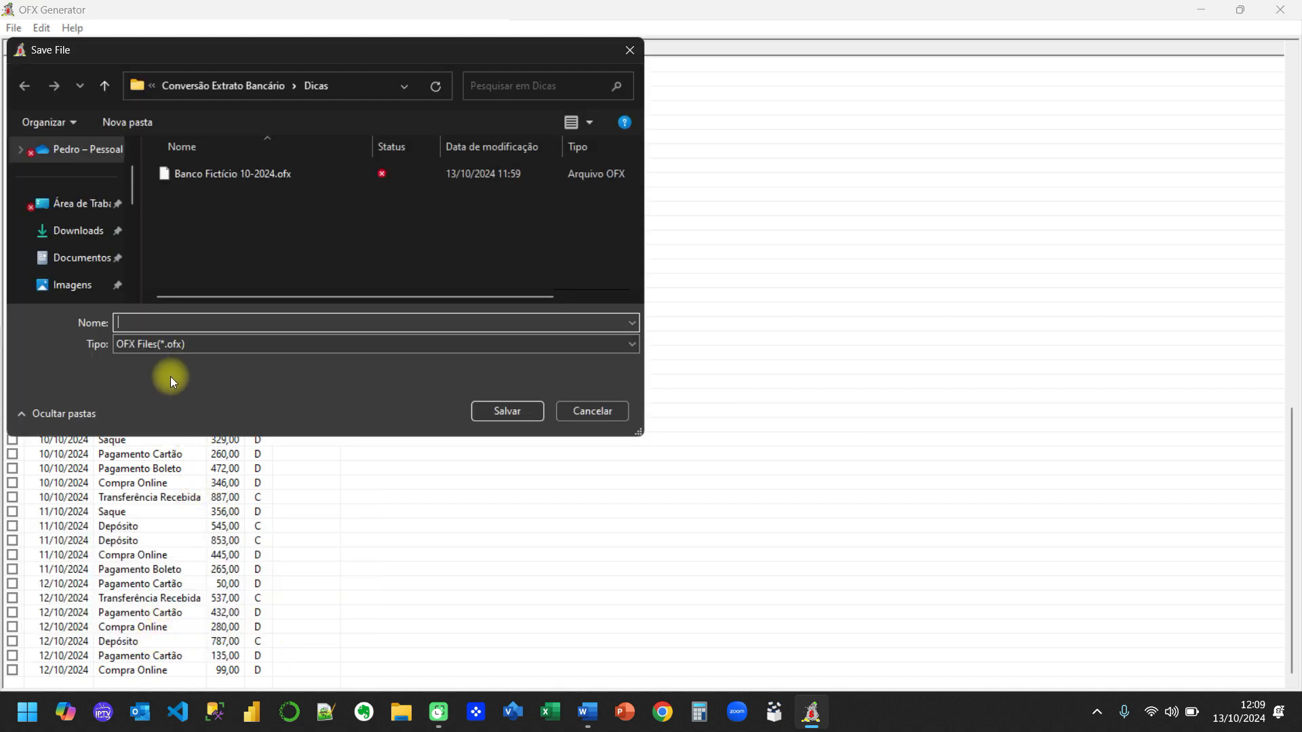
Save the OFX file in the Dicas folder as Banco Fictício 2 - 10-2024.ofx and close OFX Generator
click(217, 171)
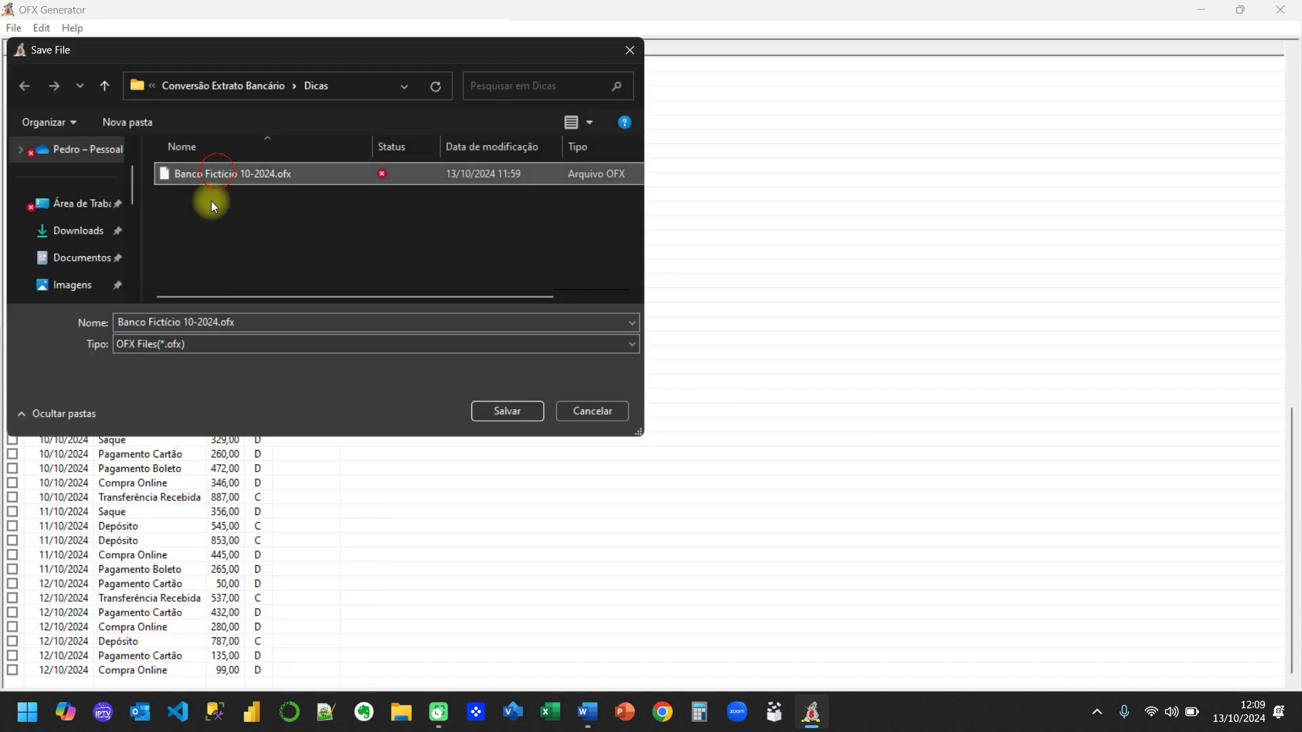
click(183, 329)
key(Left)
key(Right)
key(Right)
key(Right)
key(Right)
key(Right)
key(Right)
key(Right)
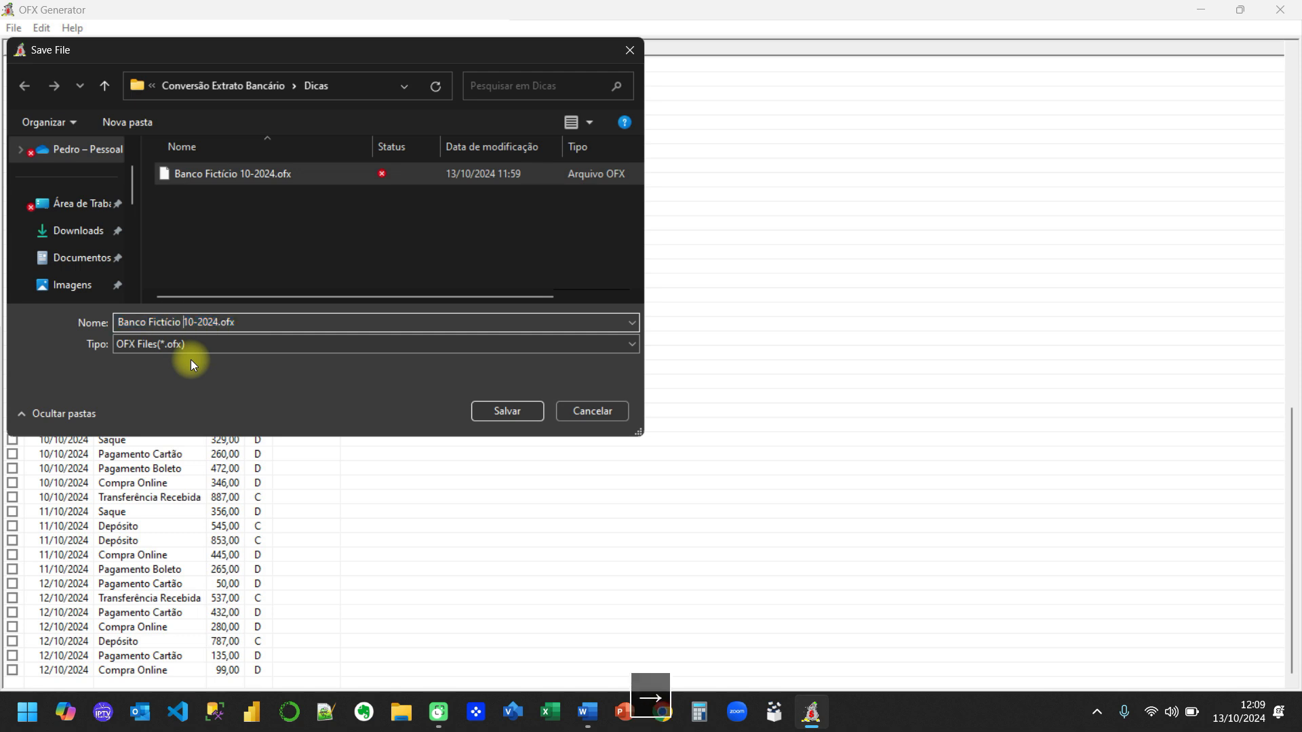
text(2 -)
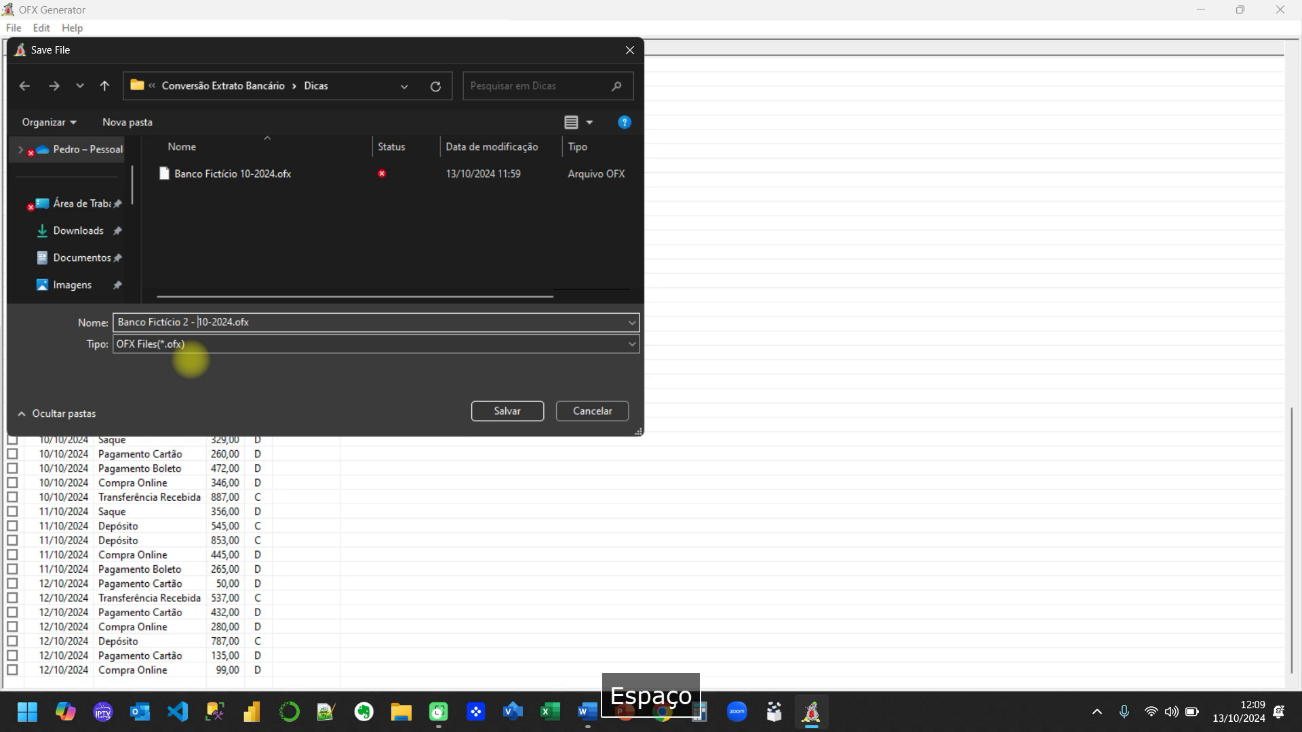
click(495, 410)
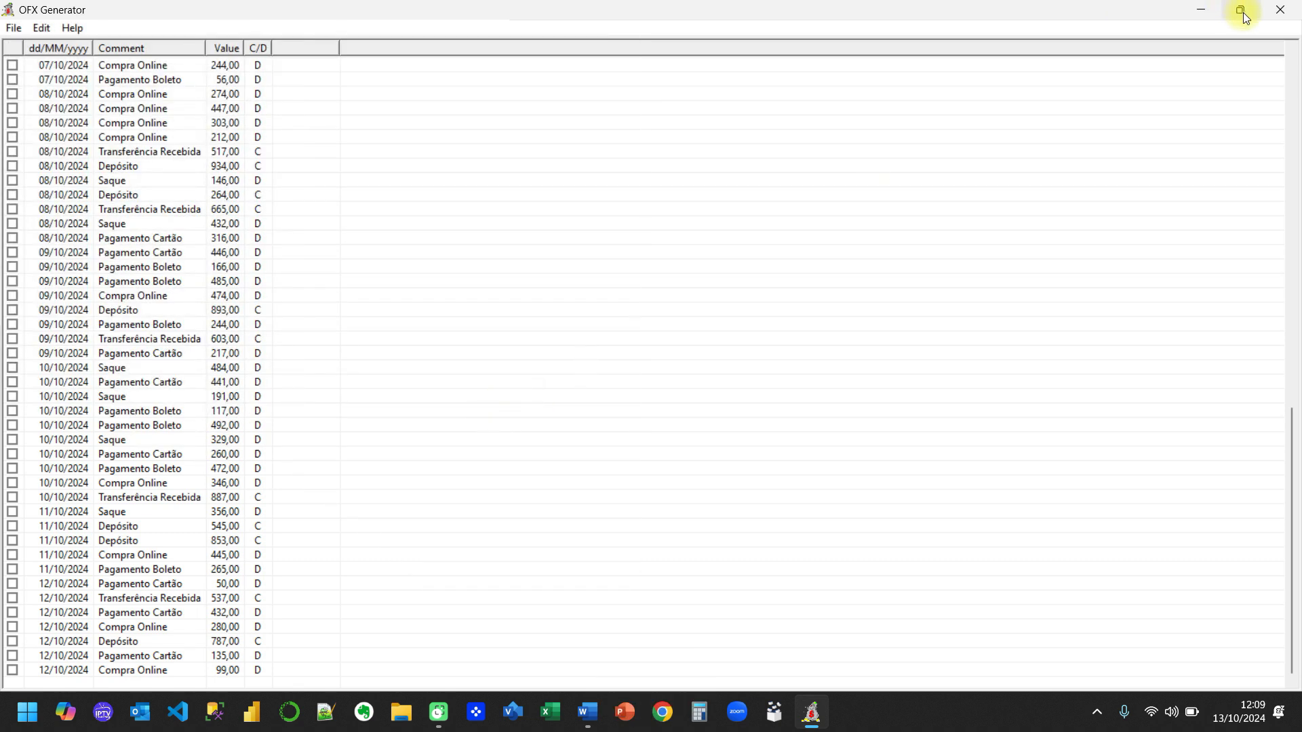
click(1280, 10)
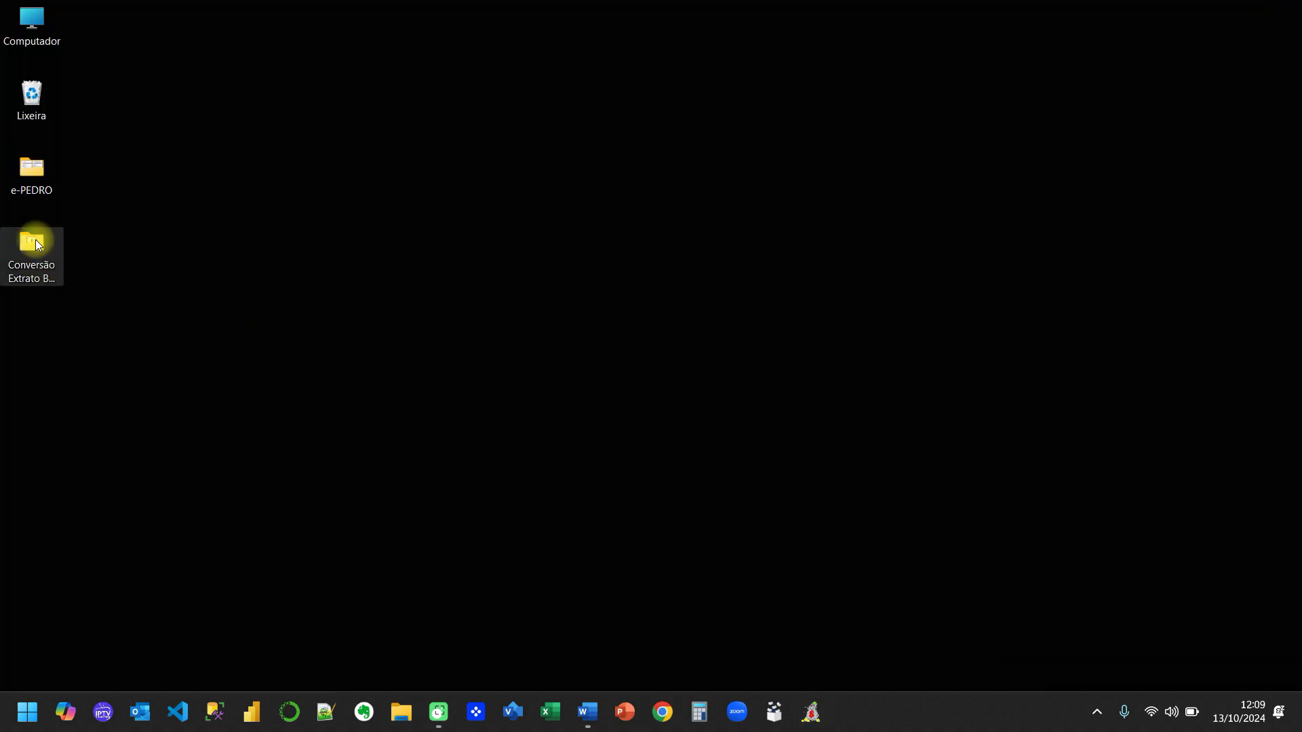
Check the Dicas folder inside Conversão Extrato Bancário for the generated OFX file, and close the folder window
double_click(38, 246)
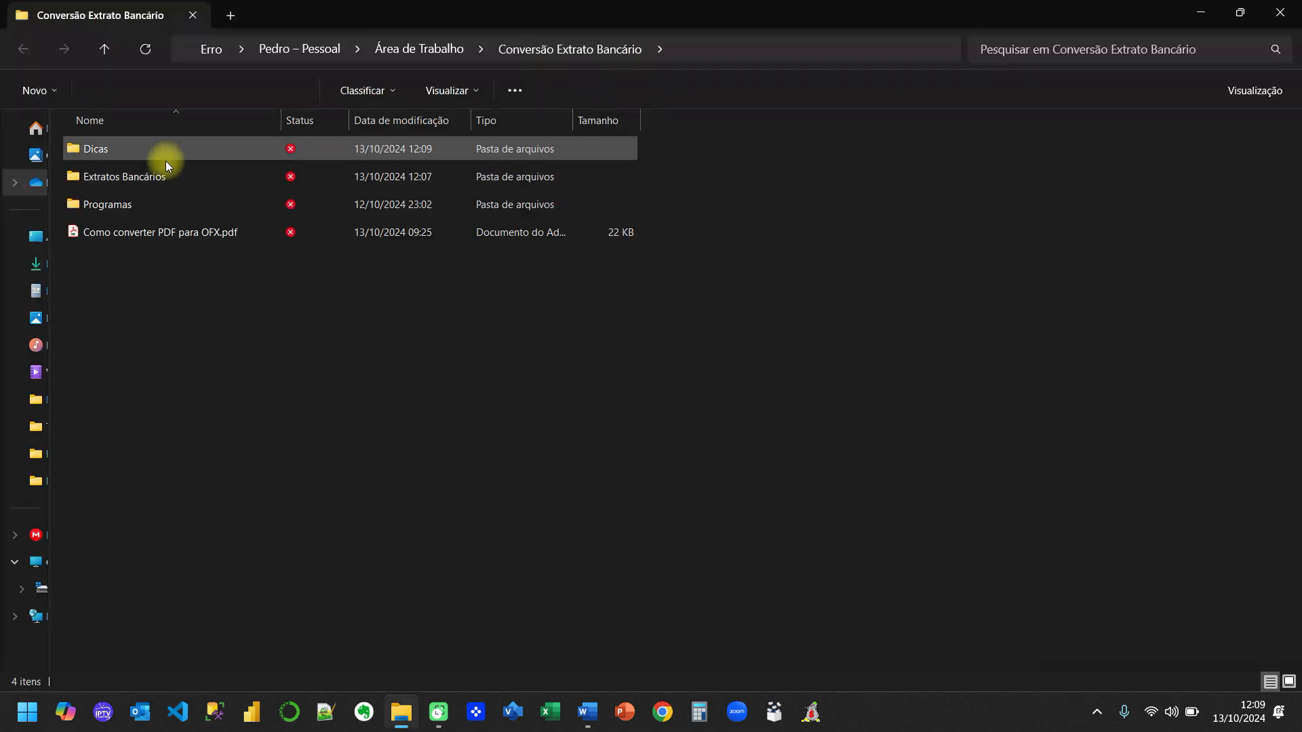
double_click(126, 156)
click(110, 282)
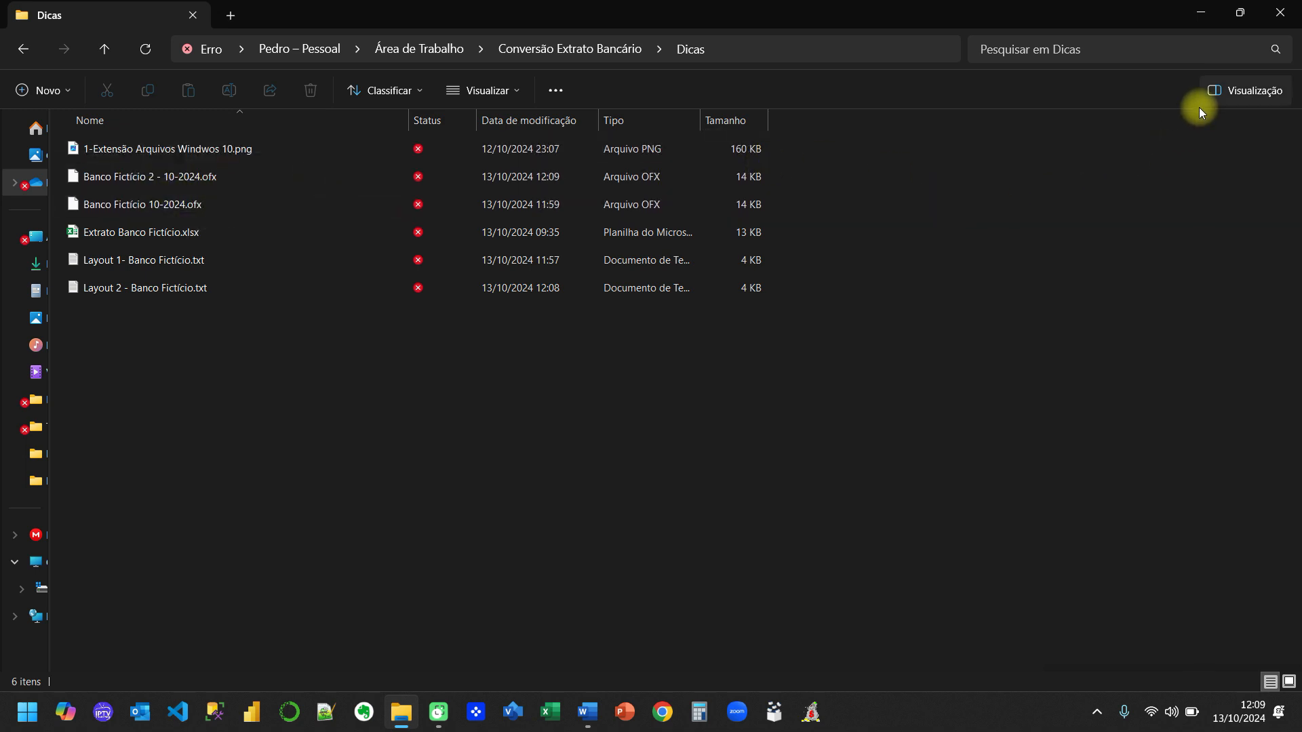
click(1275, 14)
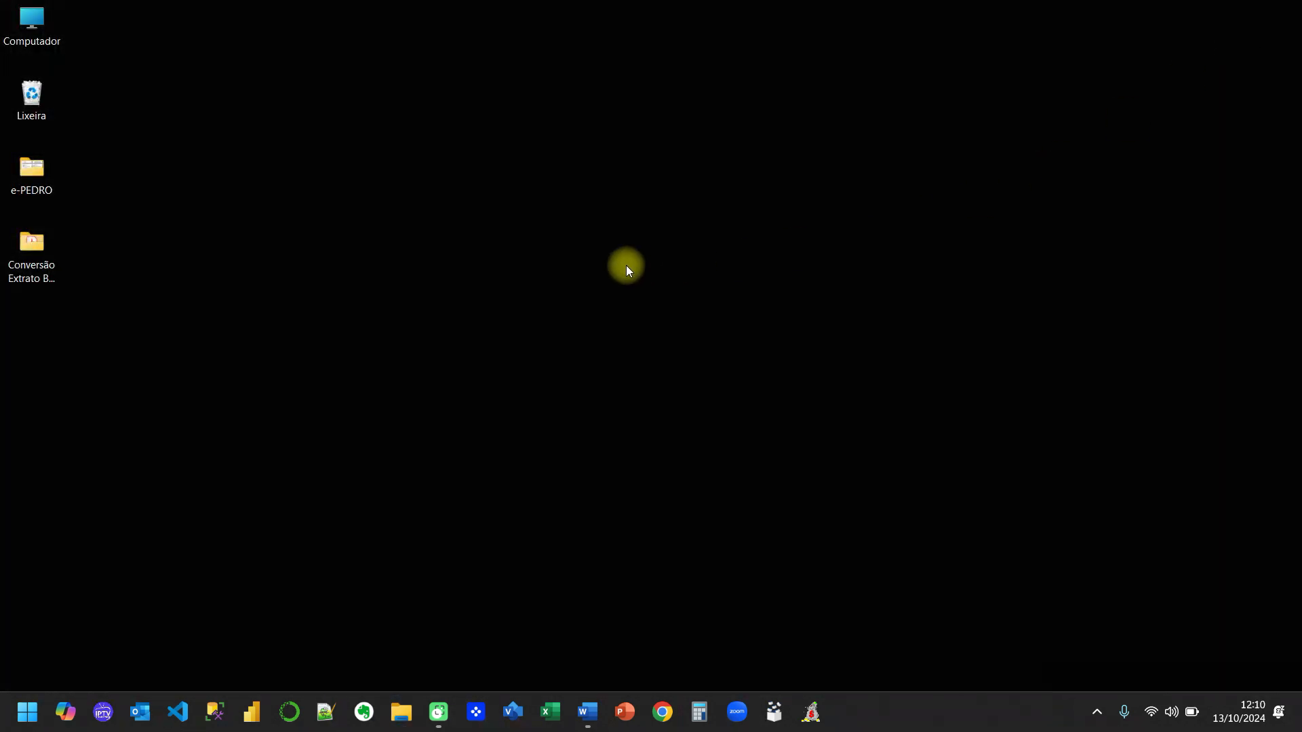